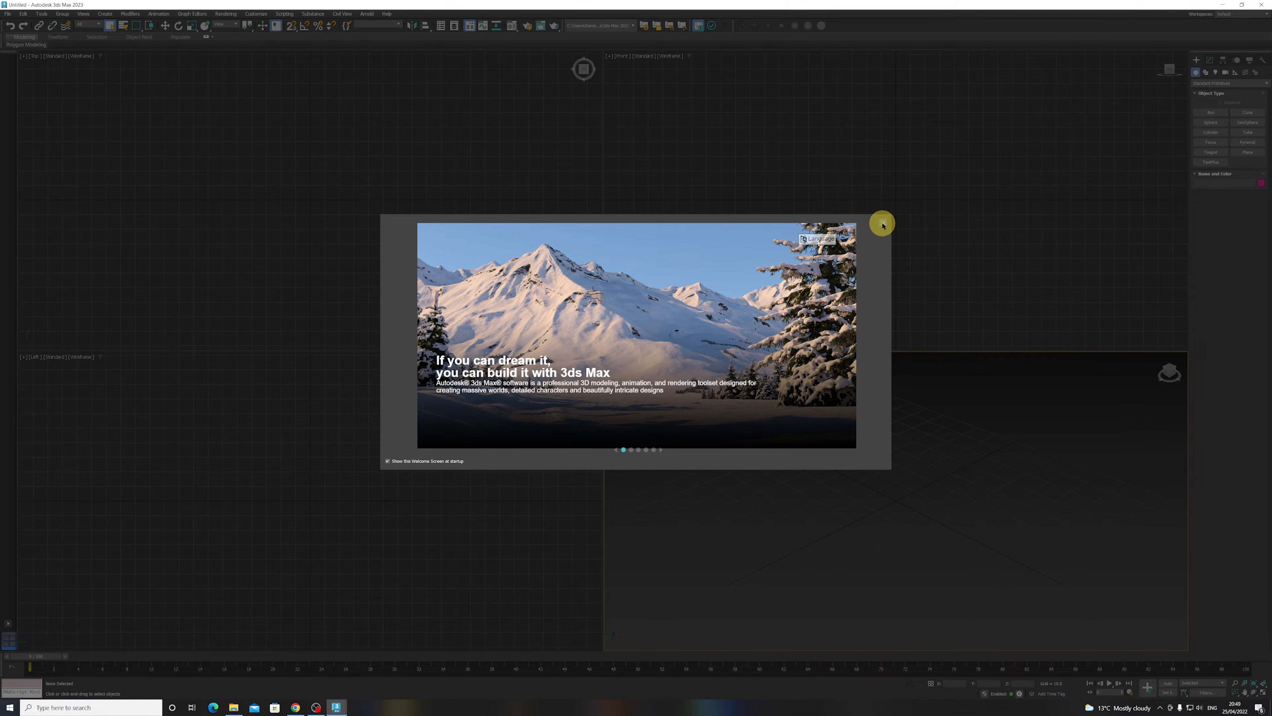
- Close the welcome screen and activate the Top, Front, Perspective and Left viewports in turn
left_click(883, 223)
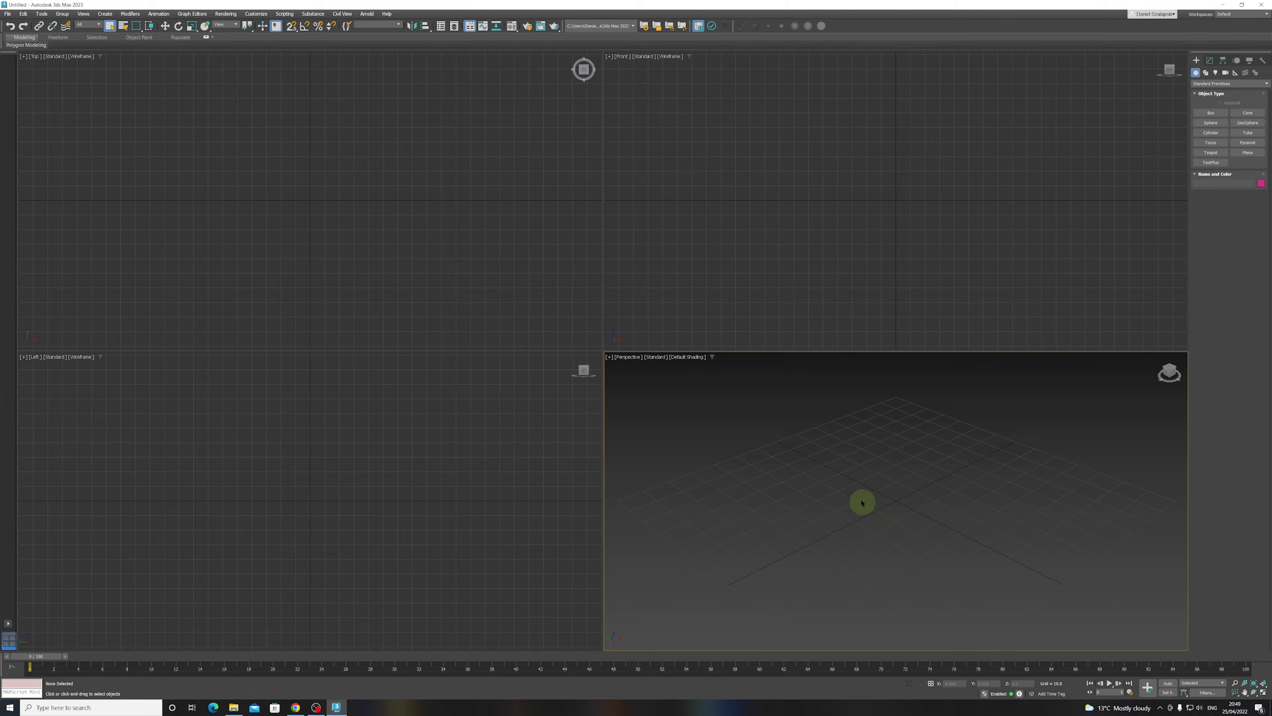
left_click(468, 280)
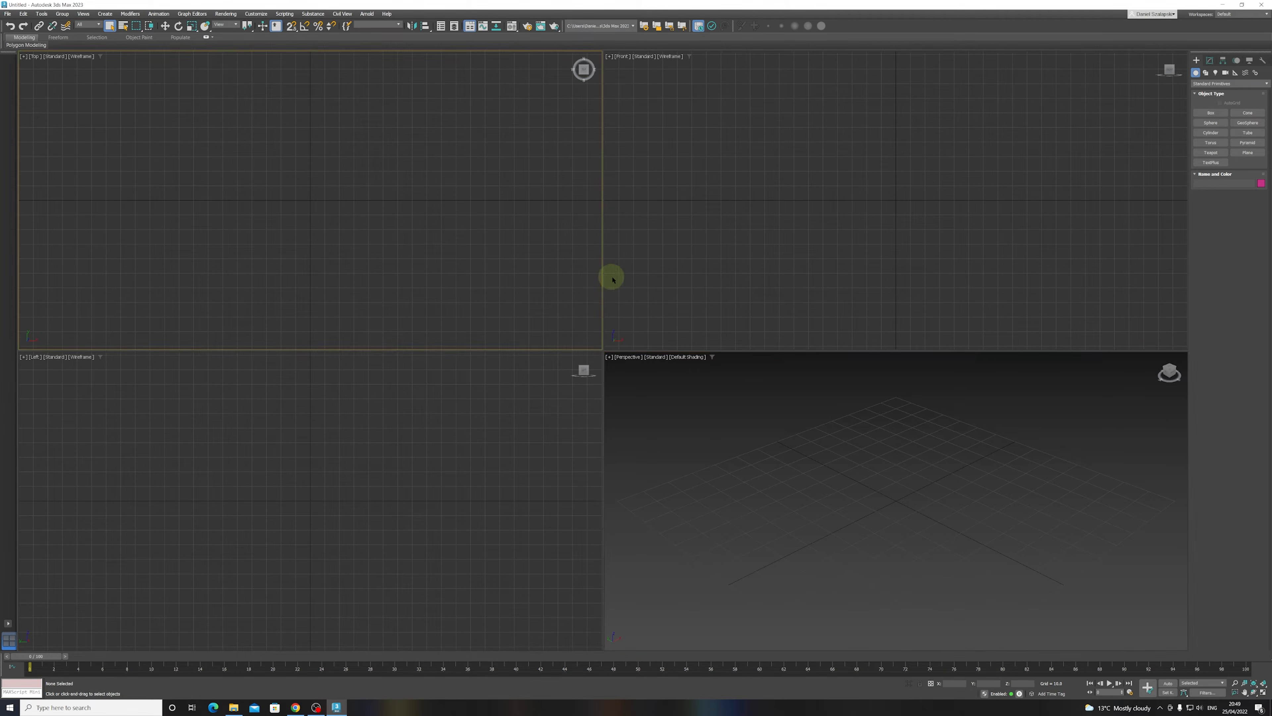
left_click(691, 273)
left_click(663, 449)
left_click(463, 450)
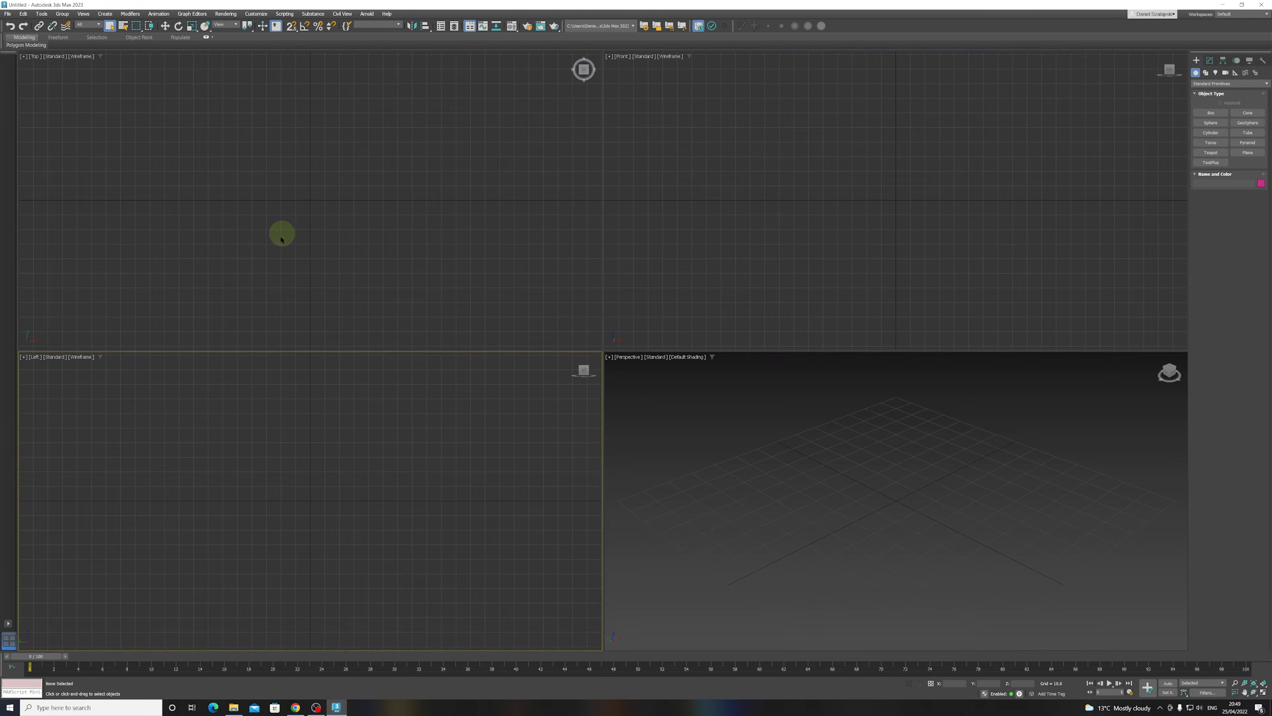
left_click(171, 173)
left_click(679, 161)
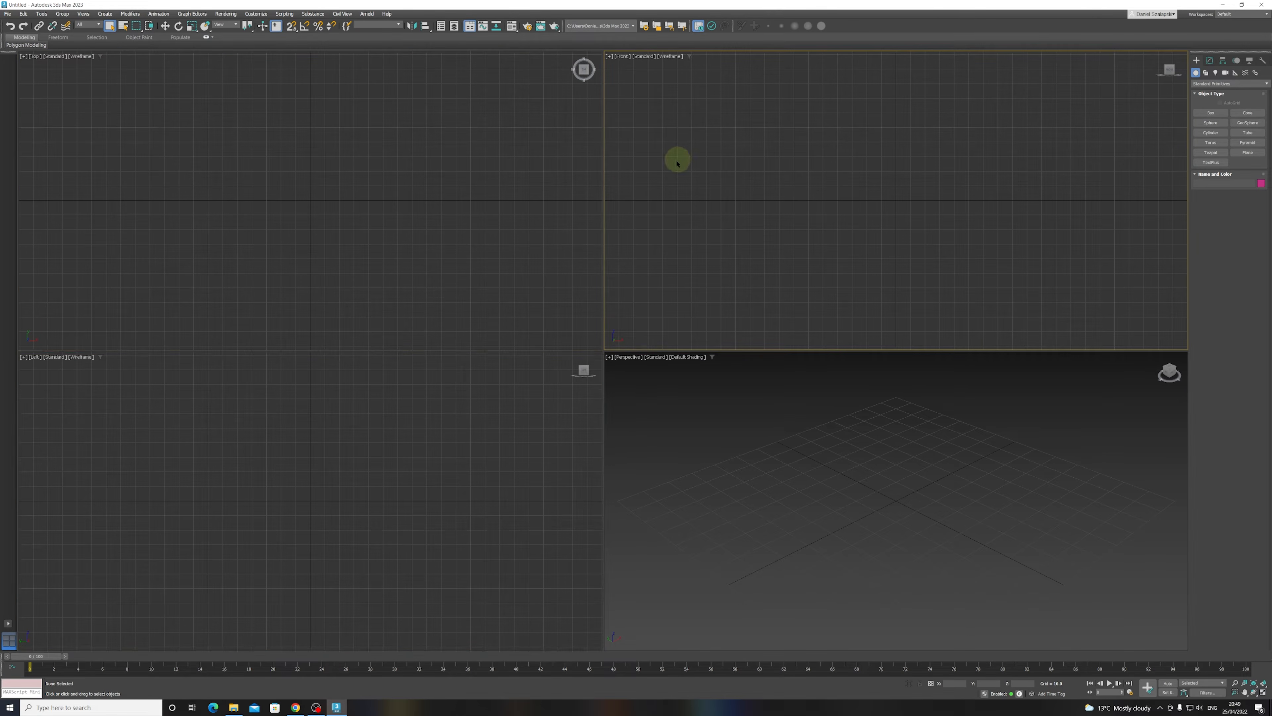
left_click(702, 409)
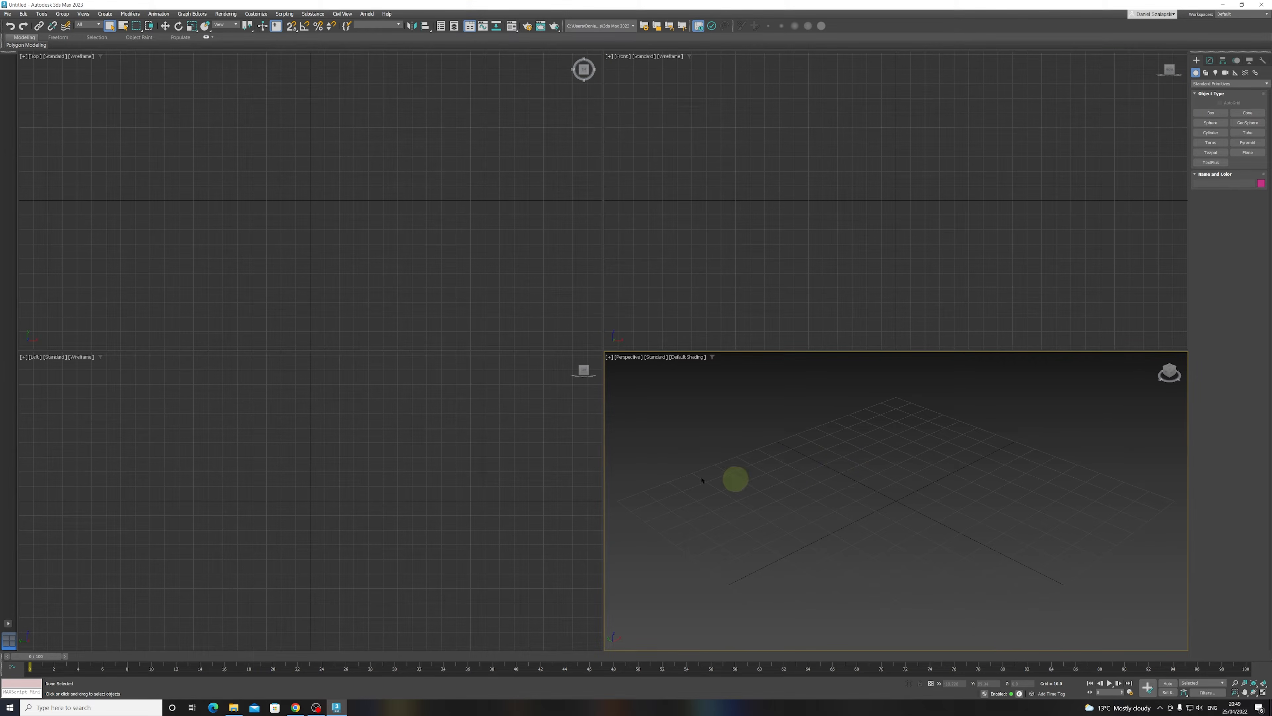
left_click(246, 414)
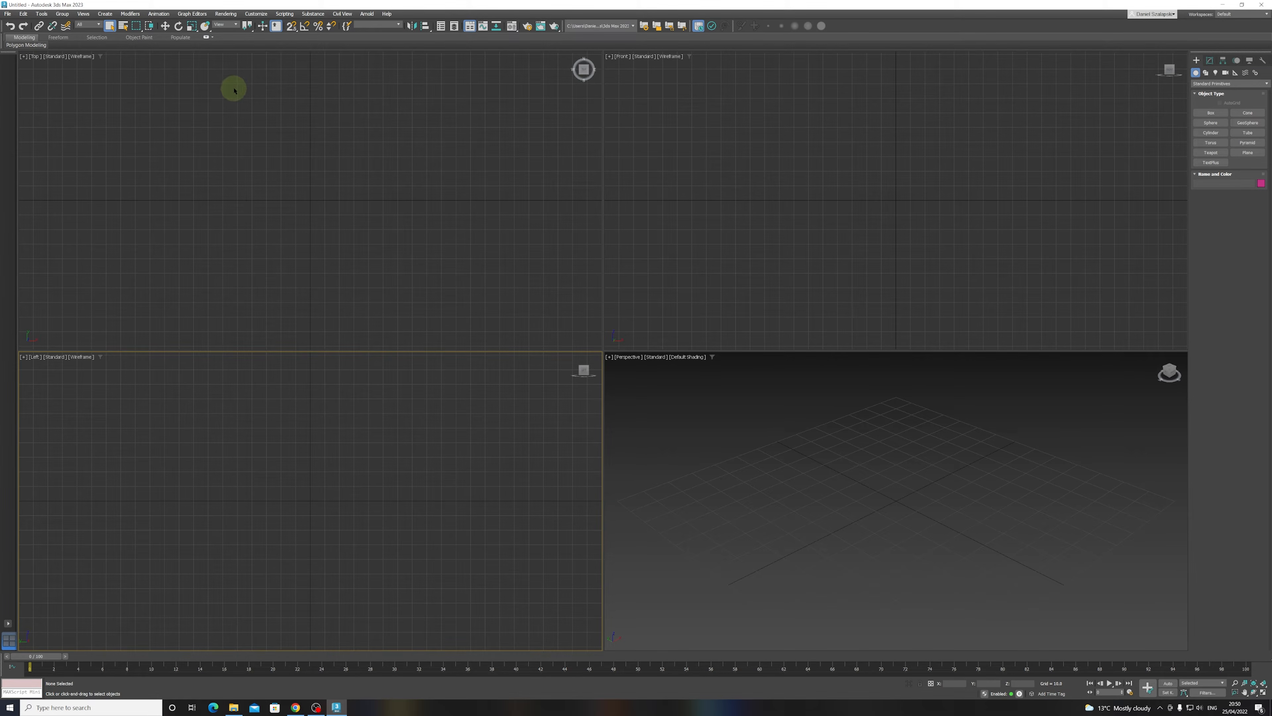
- Set the display unit scale to Metric with millimeters
left_click(259, 14)
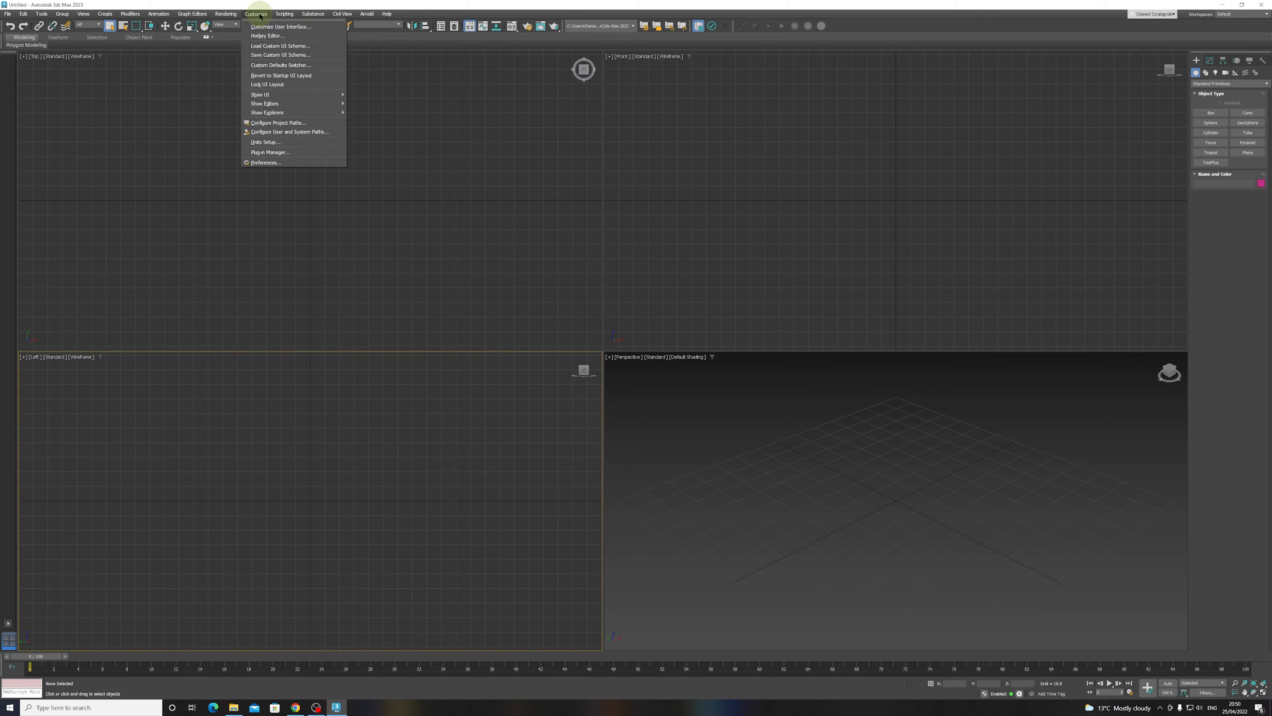
left_click(268, 144)
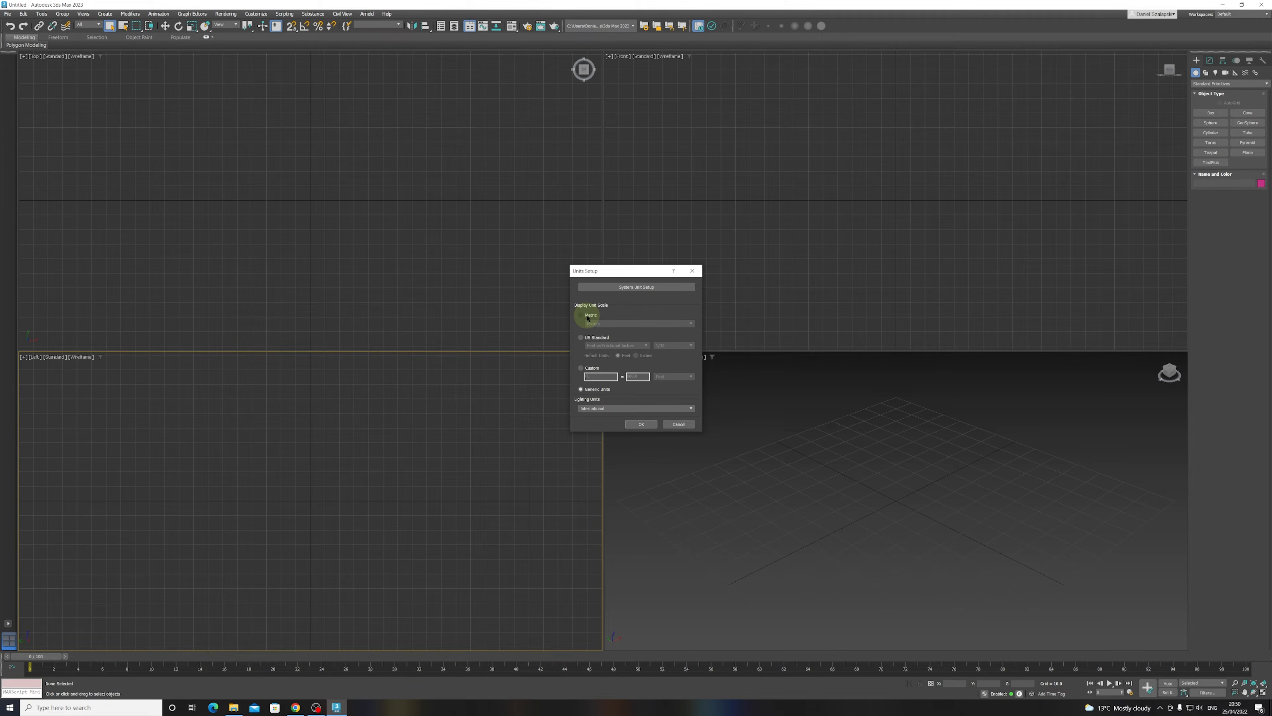
left_click(587, 316)
left_click(605, 324)
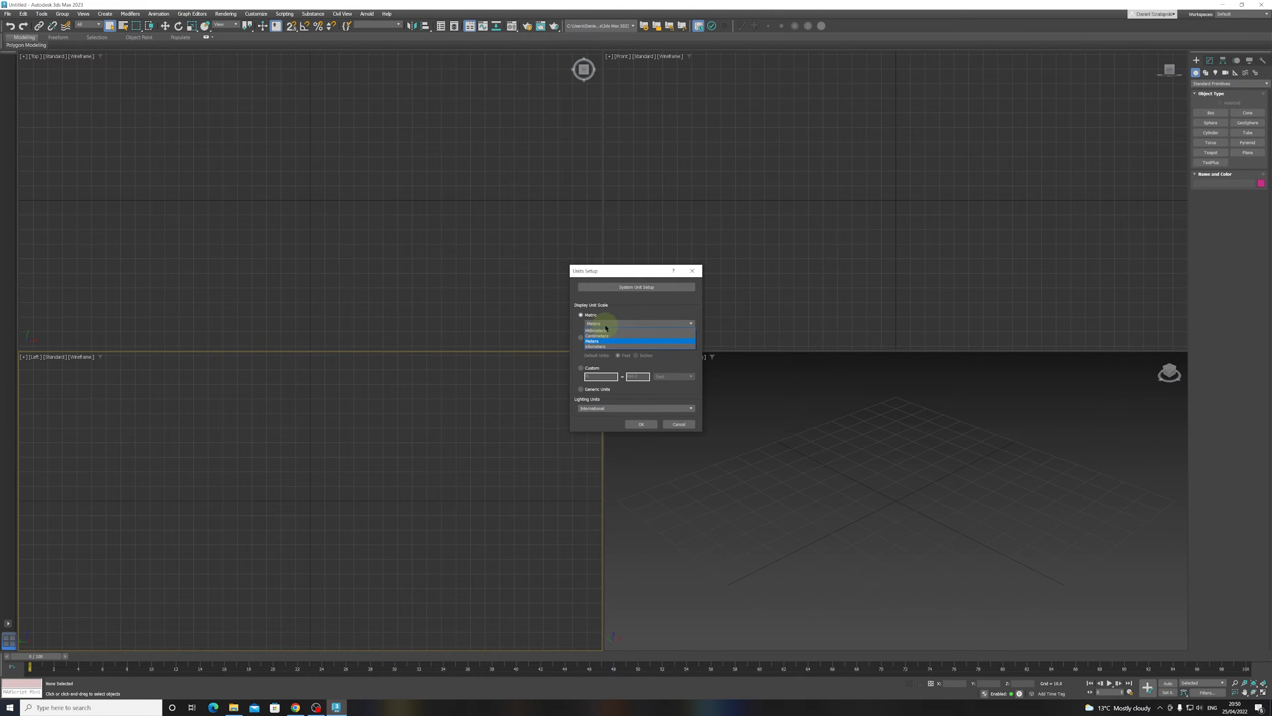
left_click(604, 330)
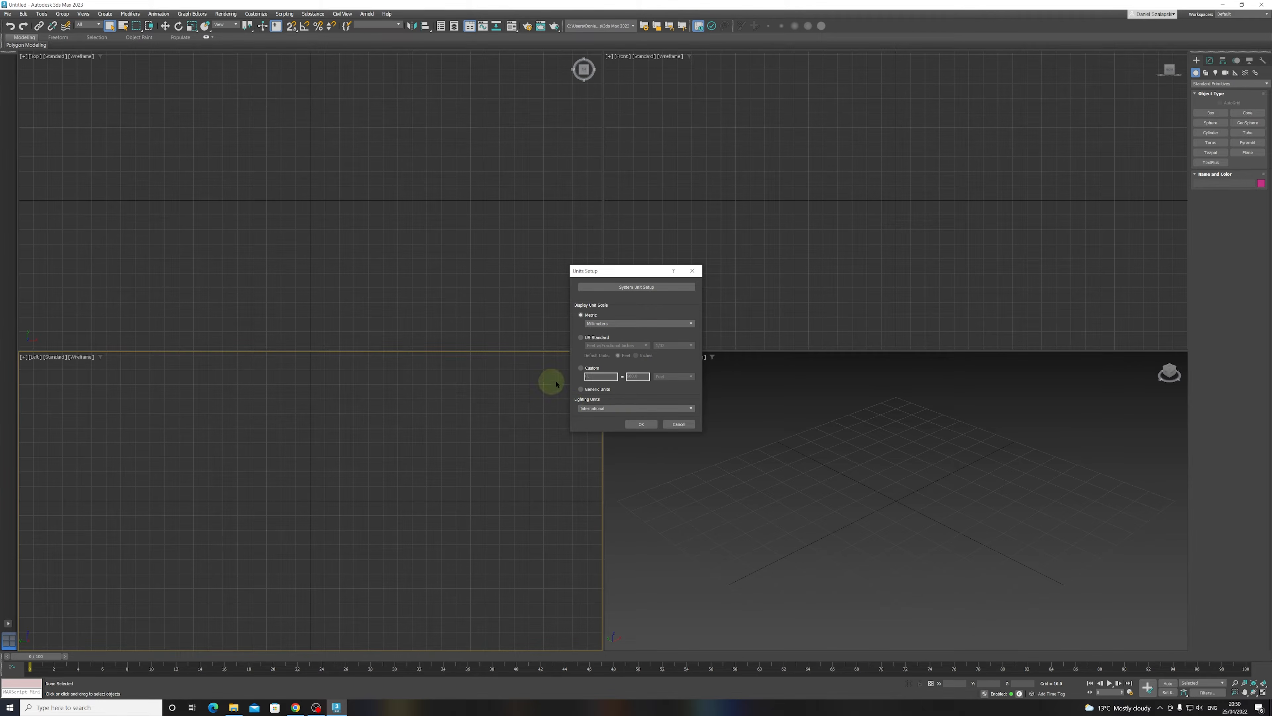
left_click(642, 424)
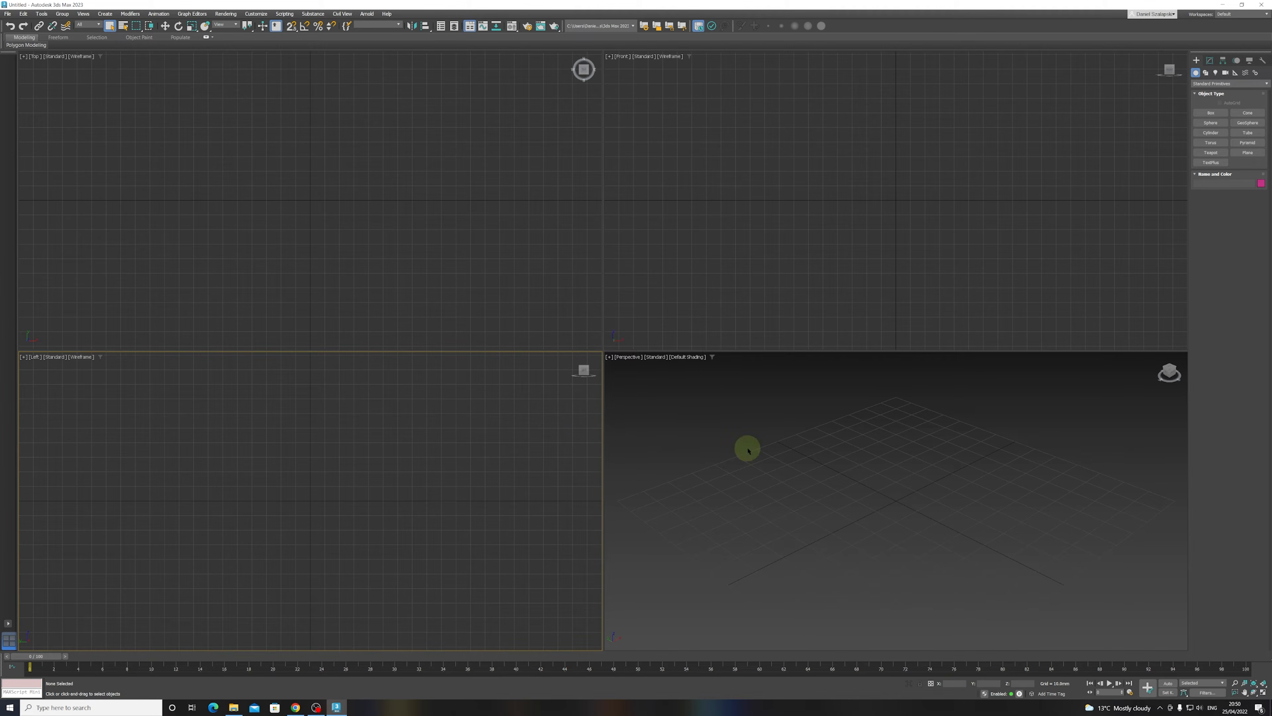
- Start importing a file into the scene and go to the recently used Max Intro folder
left_click(477, 279)
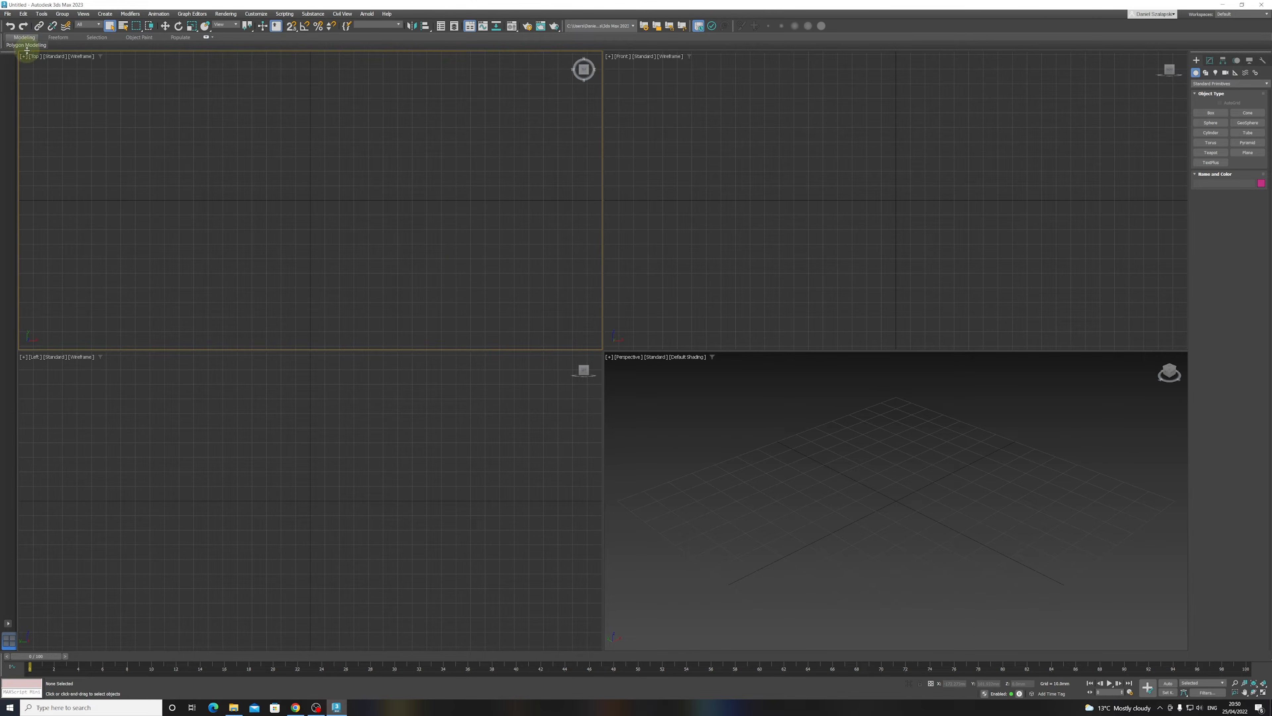
left_click(8, 14)
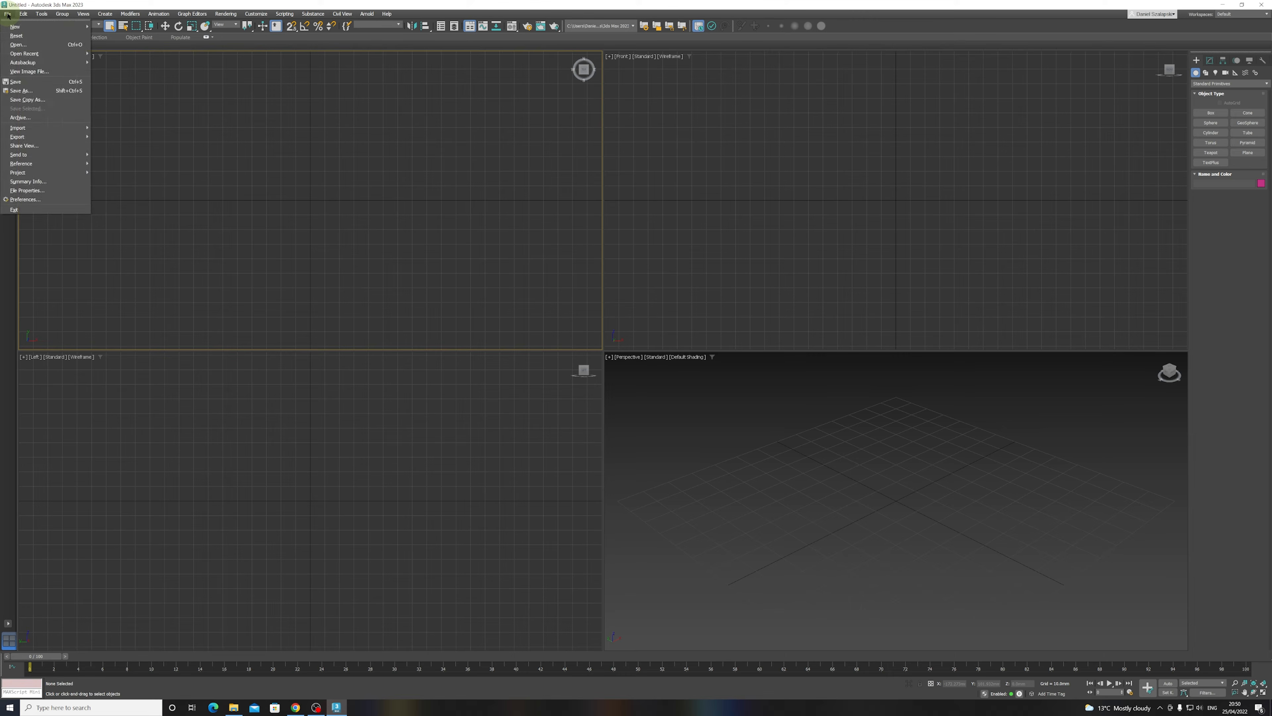
mouse_move(29, 129)
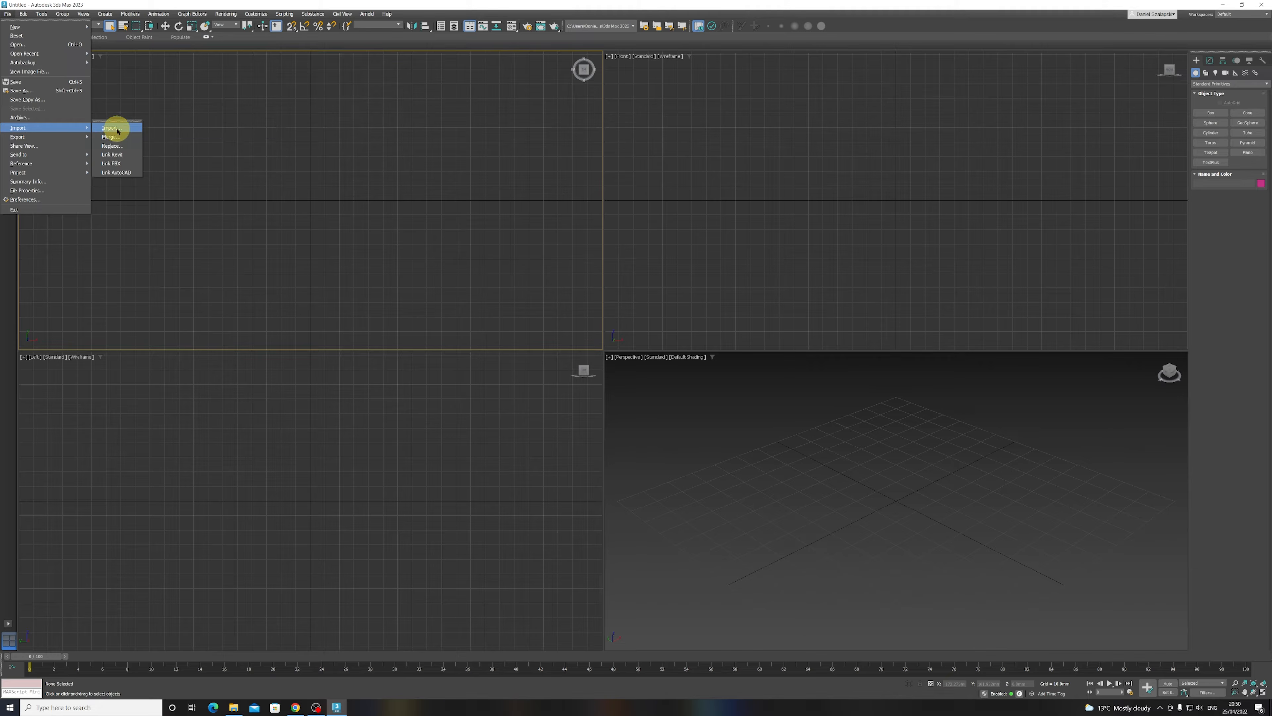
left_click(117, 128)
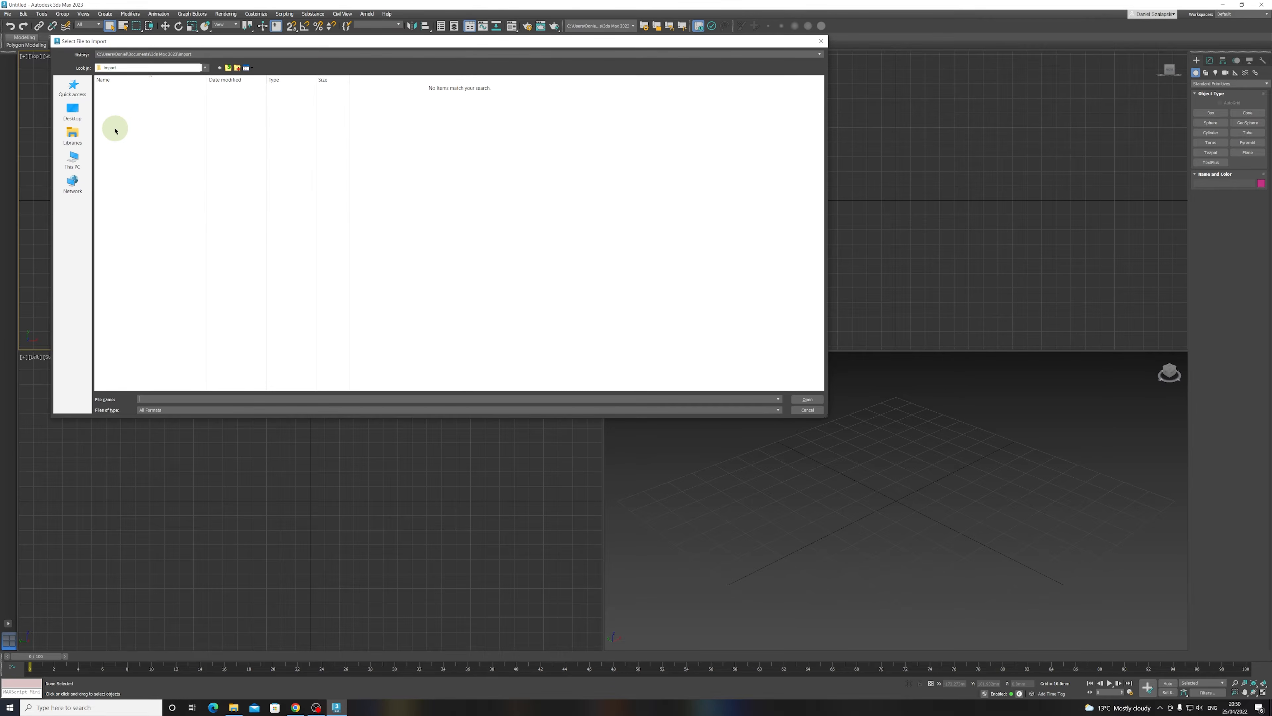
left_click(153, 69)
left_click(150, 68)
left_click(152, 54)
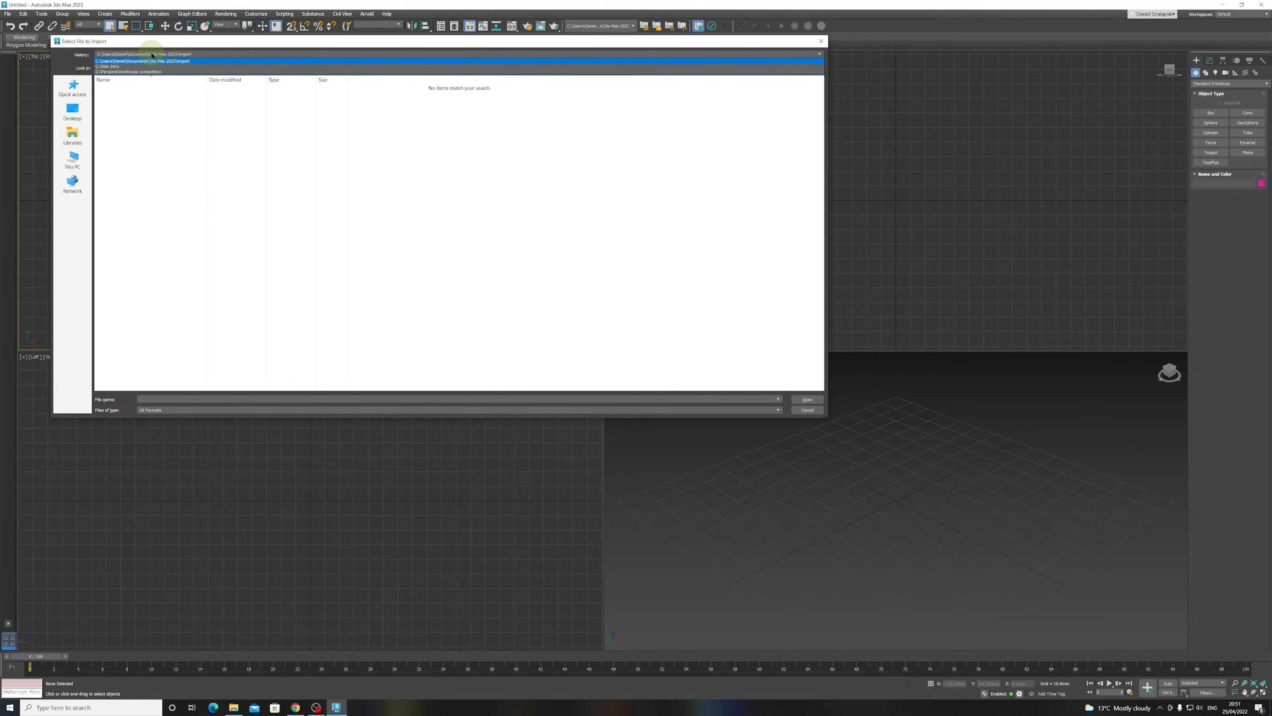
left_click(118, 66)
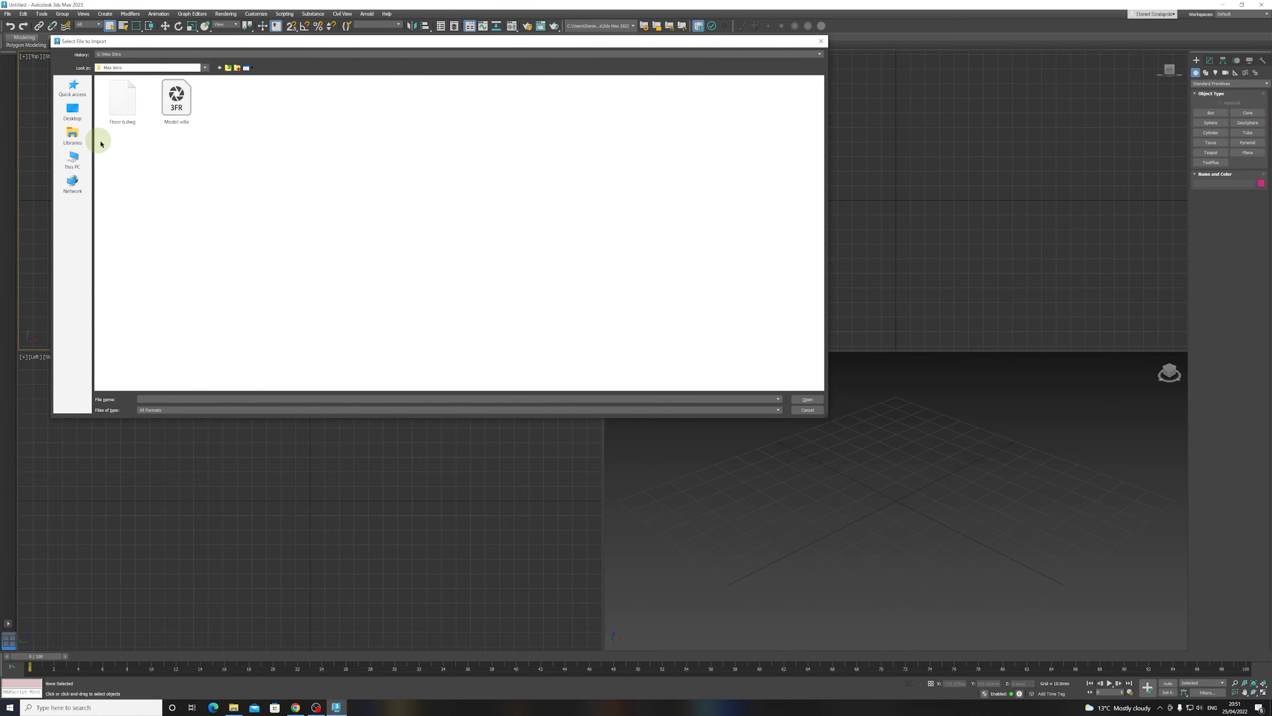
- Import the floor DWG drawing, keeping the default AutoCAD DWG/DXF import options
left_click(126, 110)
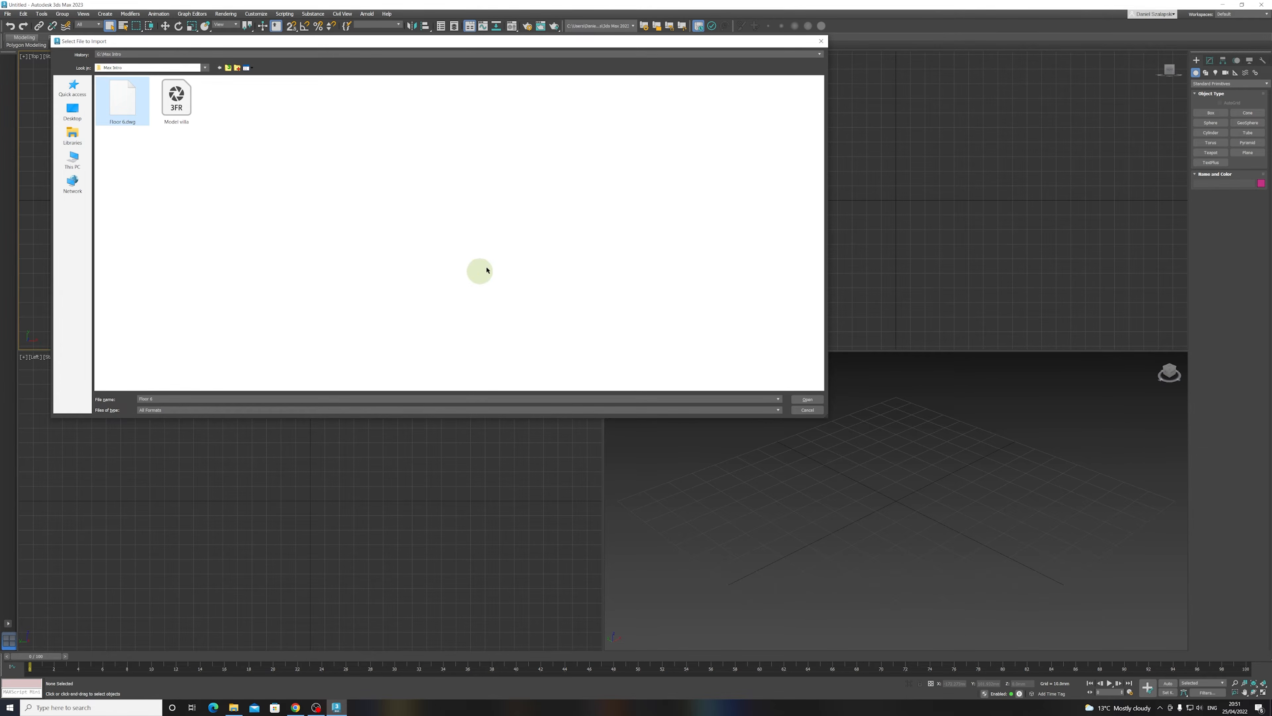
left_click(808, 400)
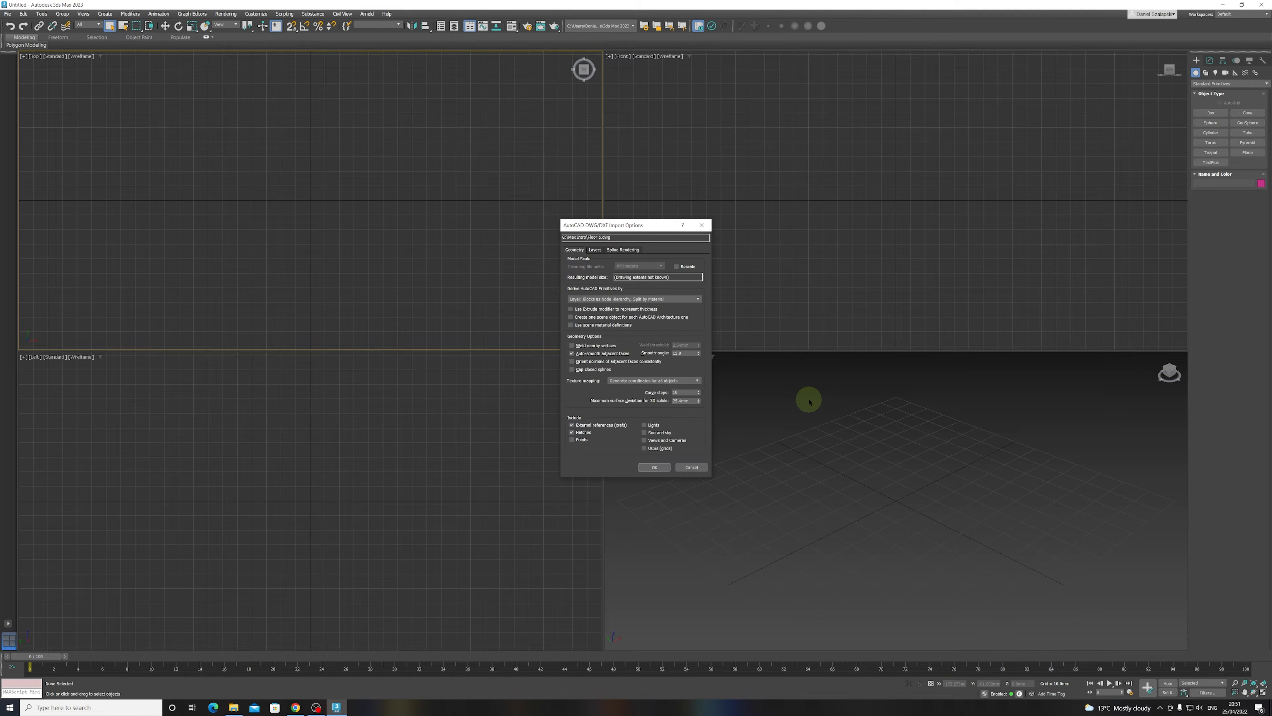
left_click_drag(630, 226, 605, 218)
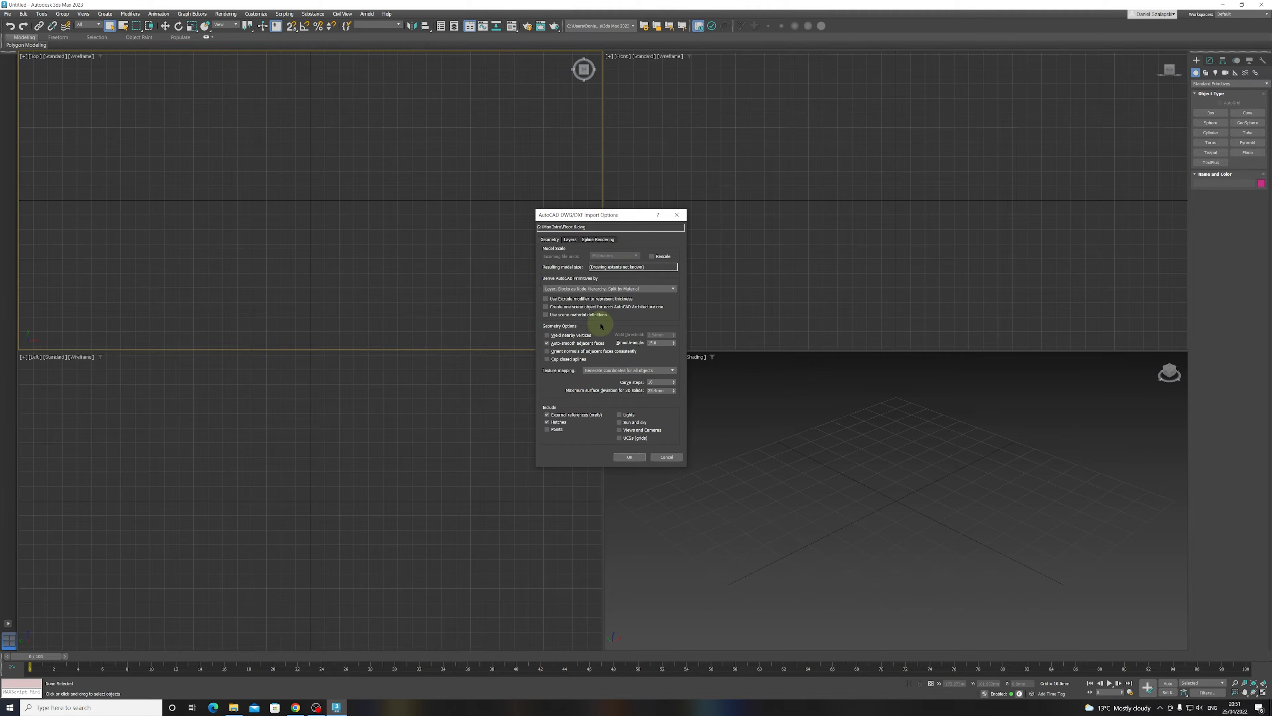
left_click(631, 457)
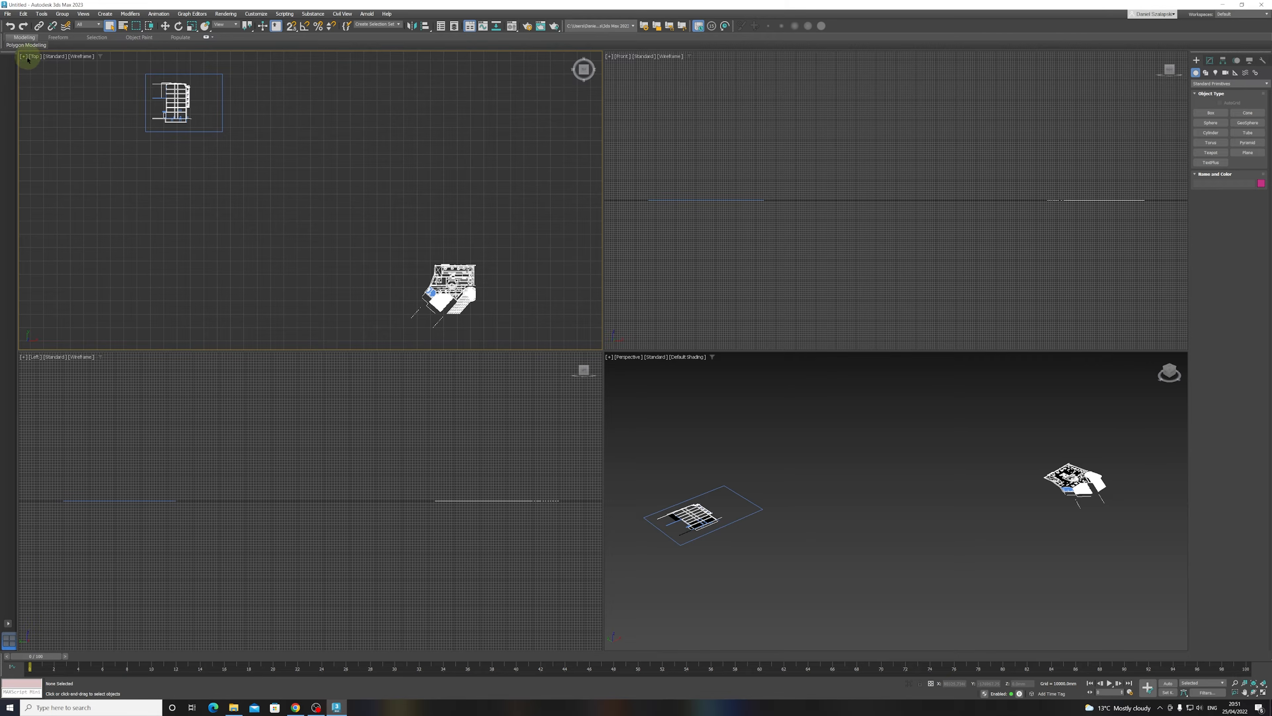
- Examine the imported floor plan and the separate building section in the Top viewport
scroll(451, 286, "up", 5)
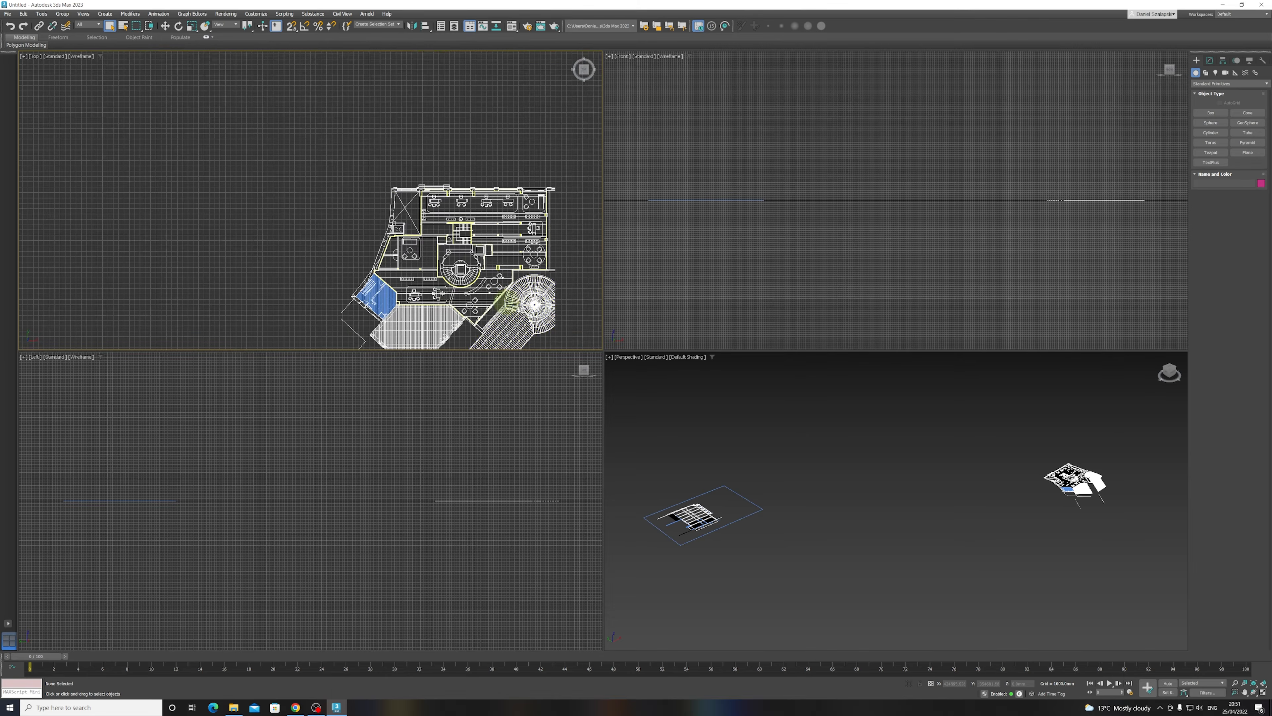
scroll(420, 207, "up", 2)
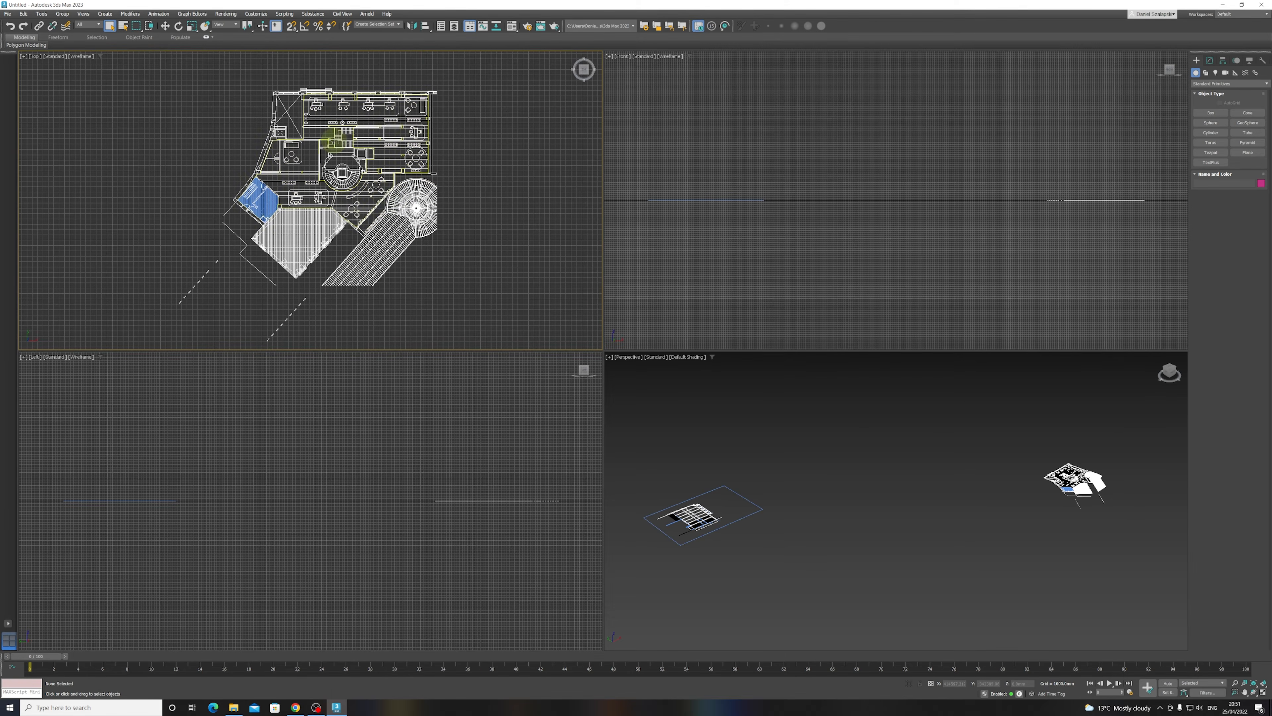
scroll(333, 139, "up", 2)
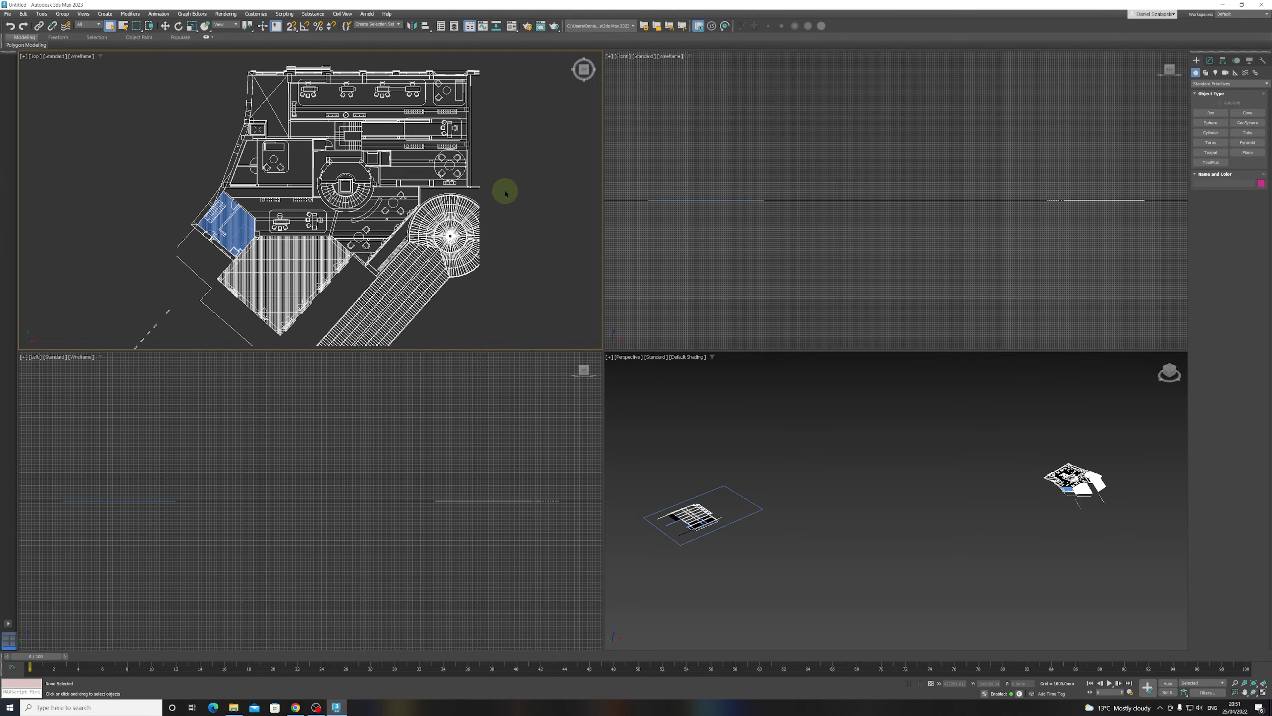
scroll(325, 179, "down", 5)
scroll(326, 178, "down", 2)
scroll(325, 179, "up", 6)
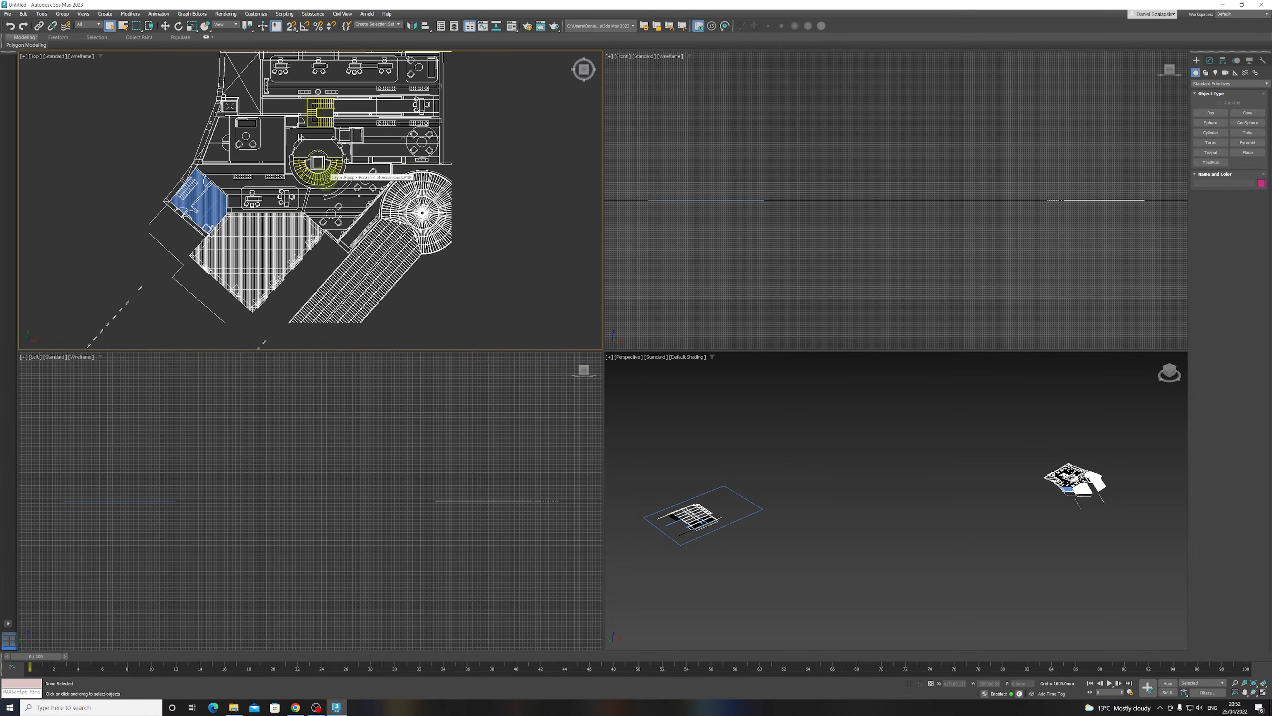
scroll(326, 179, "down", 6)
scroll(326, 178, "up", 6)
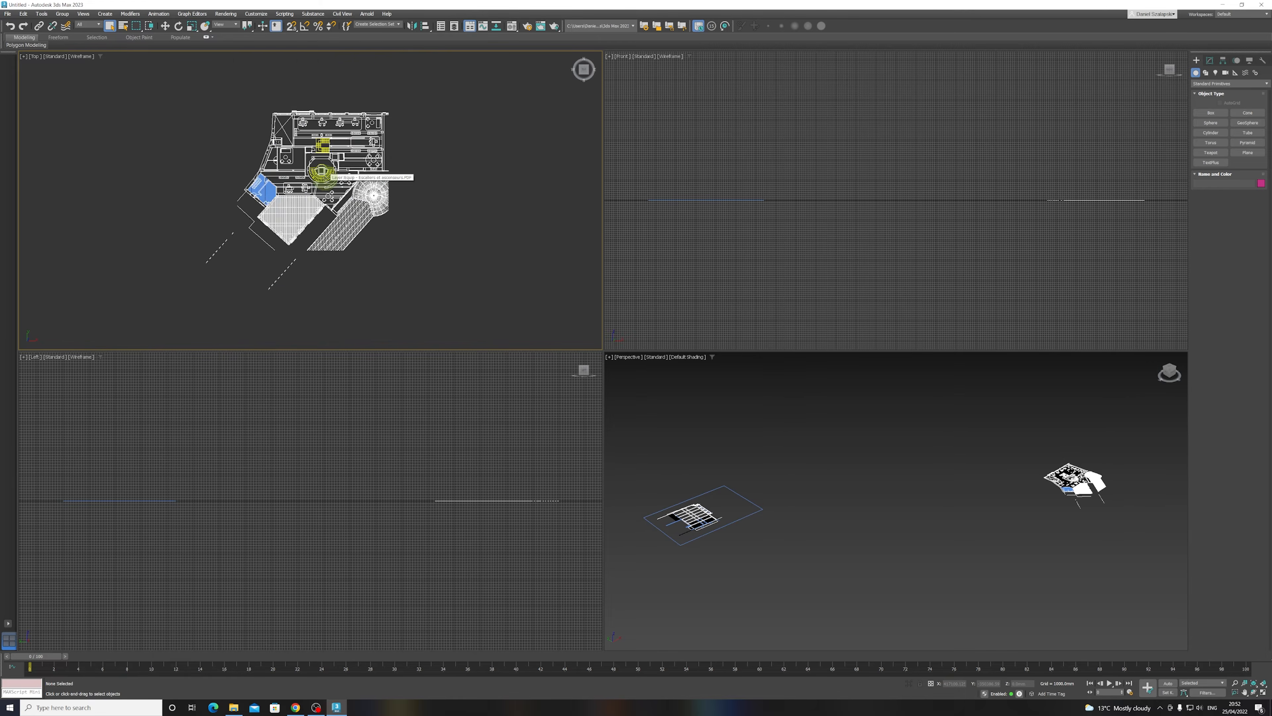
scroll(326, 178, "down", 6)
scroll(323, 174, "up", 6)
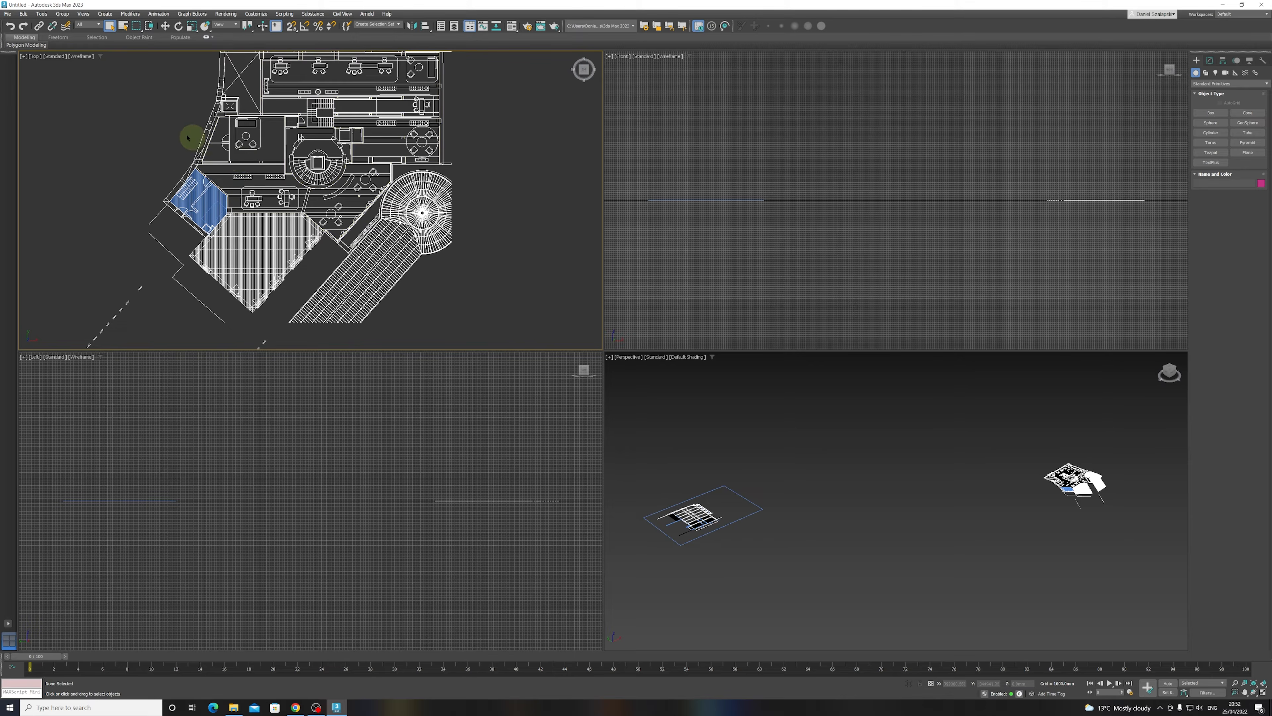
middle_click_drag(137, 112, 259, 151)
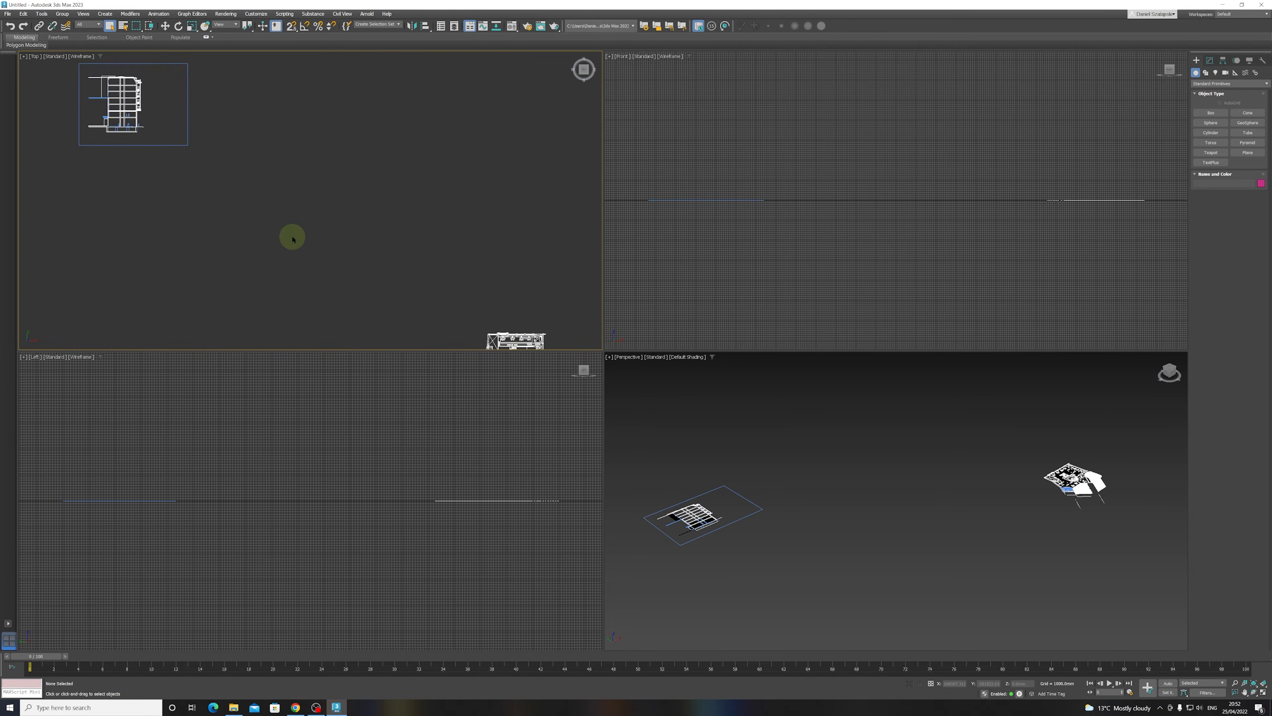
middle_click_drag(136, 136, 284, 213)
scroll(285, 213, "up", 5)
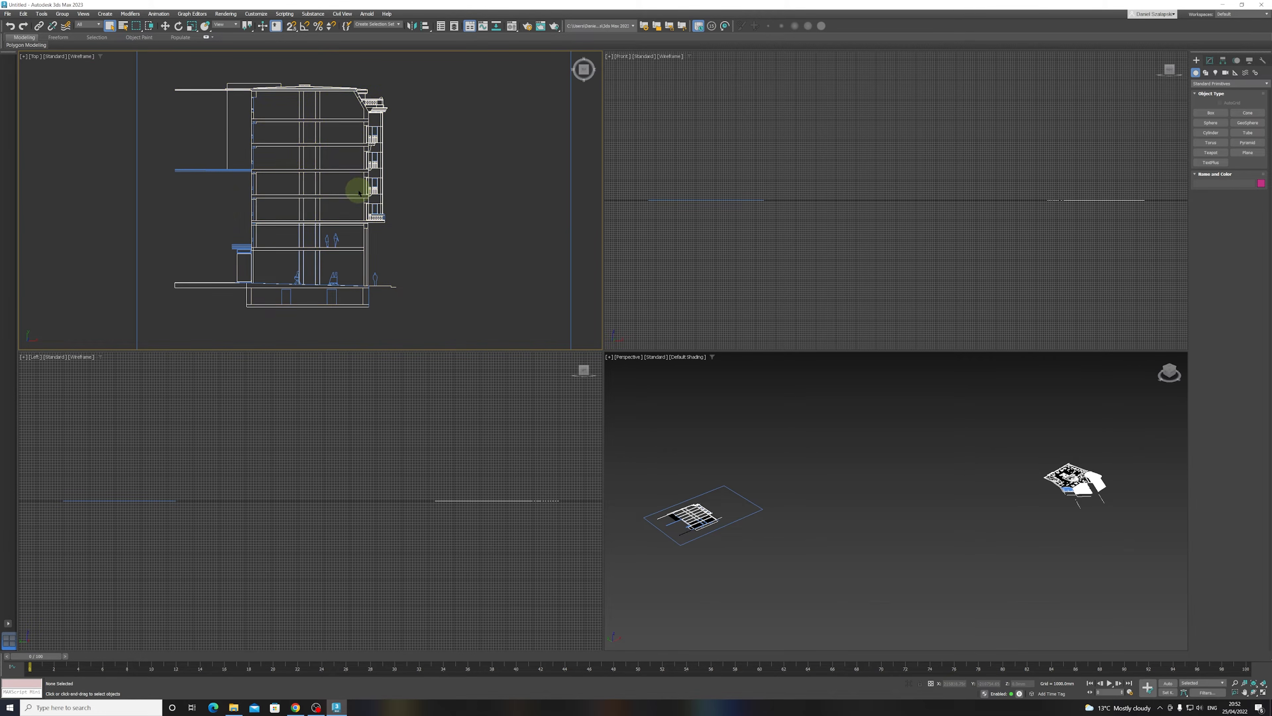
scroll(353, 193, "down", 6)
middle_click_drag(447, 257, 355, 197)
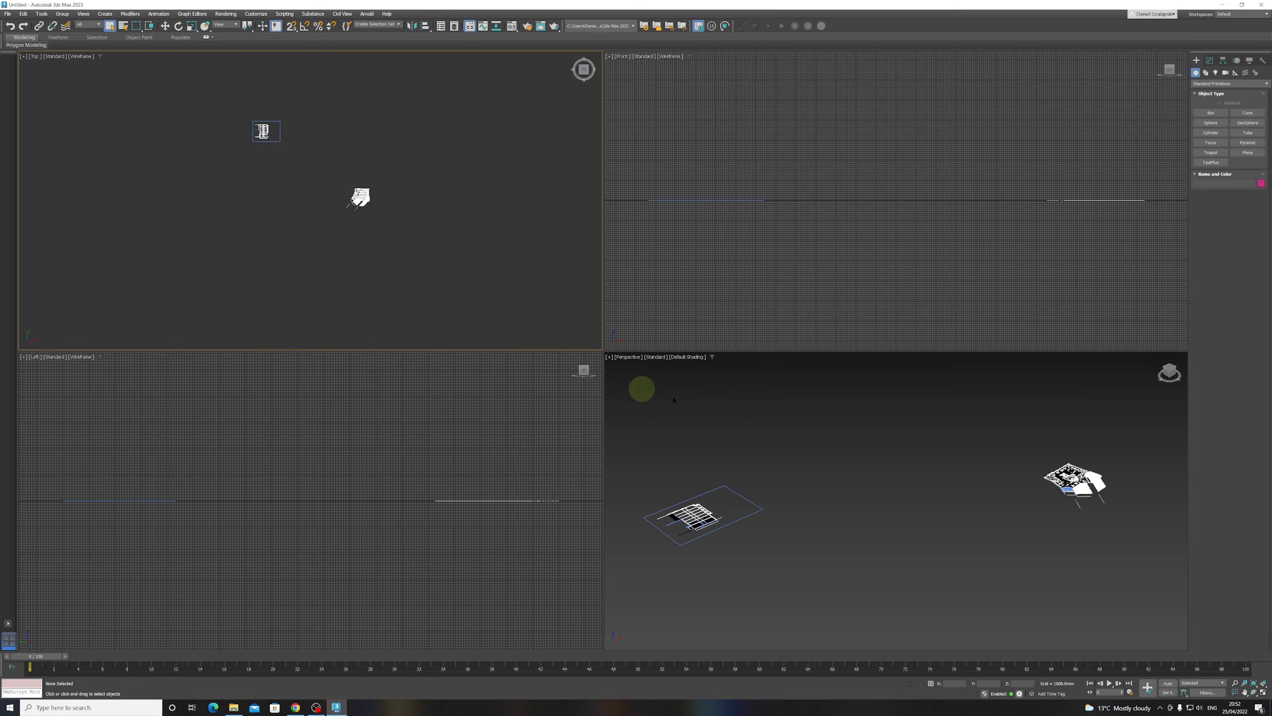
- Activate the Perspective viewport and maximize it to show the imported floor plan on its own
left_click(752, 258)
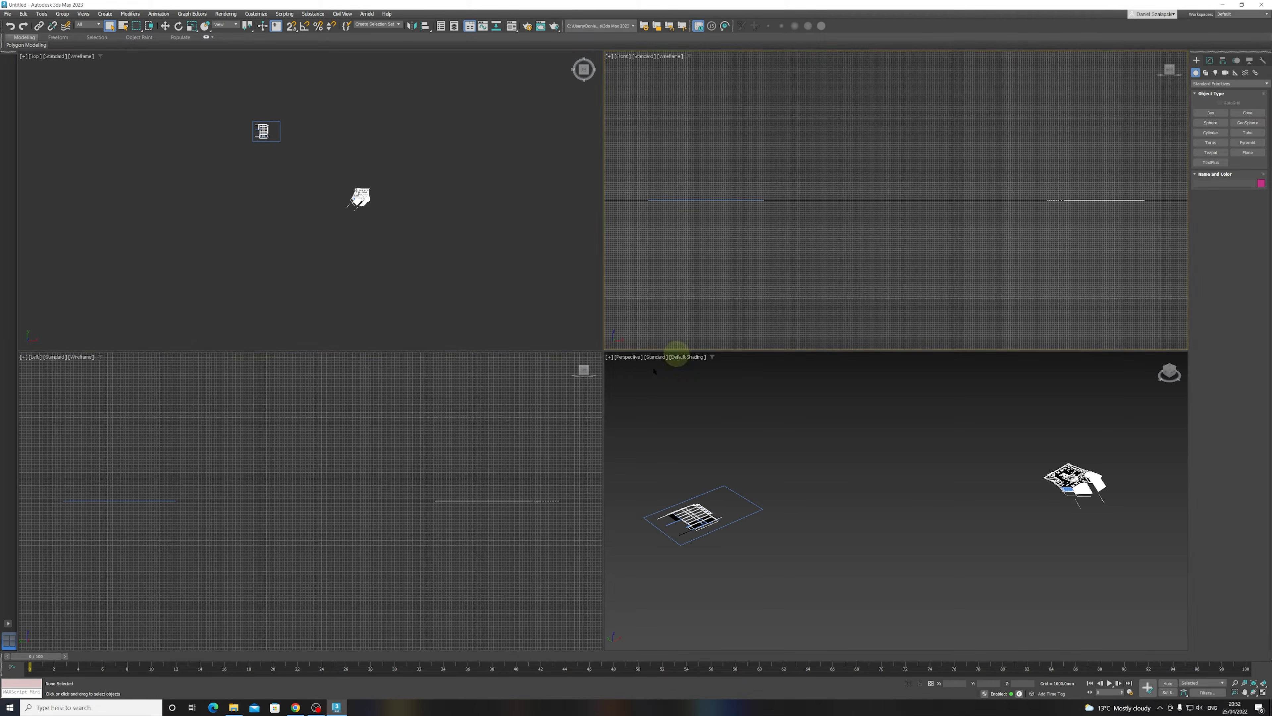
left_click(540, 421)
left_click(673, 398)
left_click(579, 321)
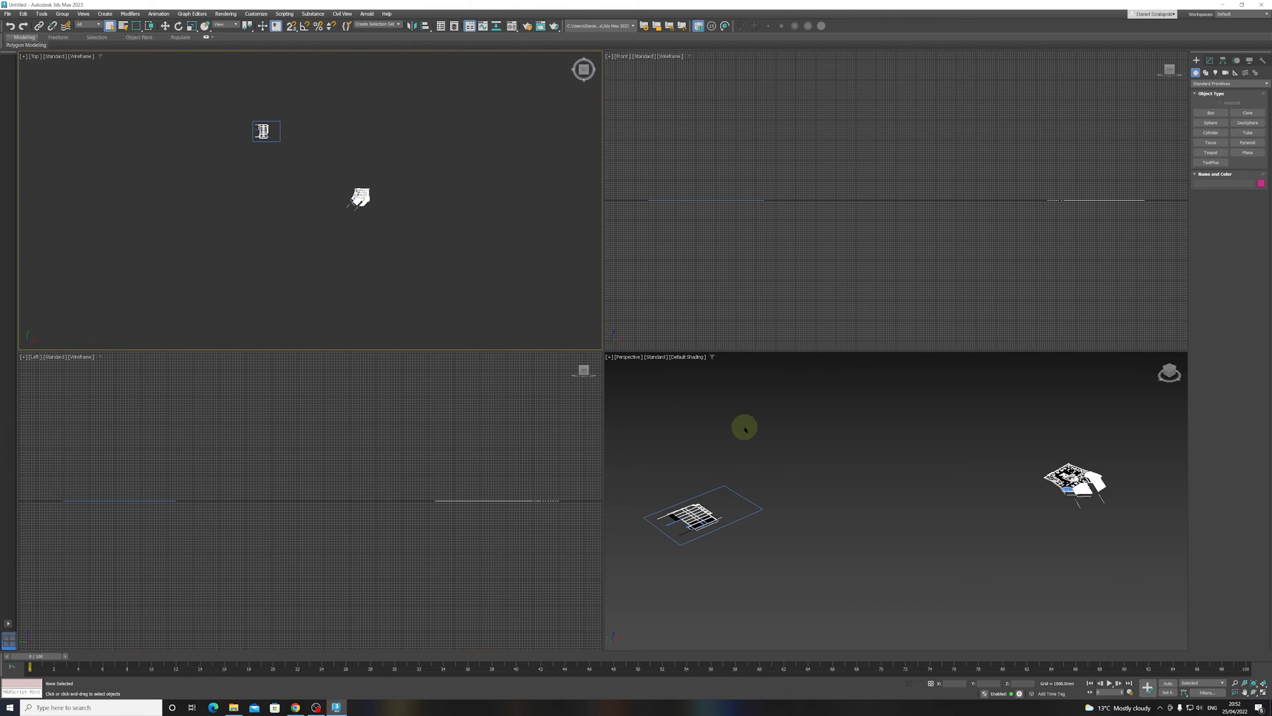
left_click(744, 429)
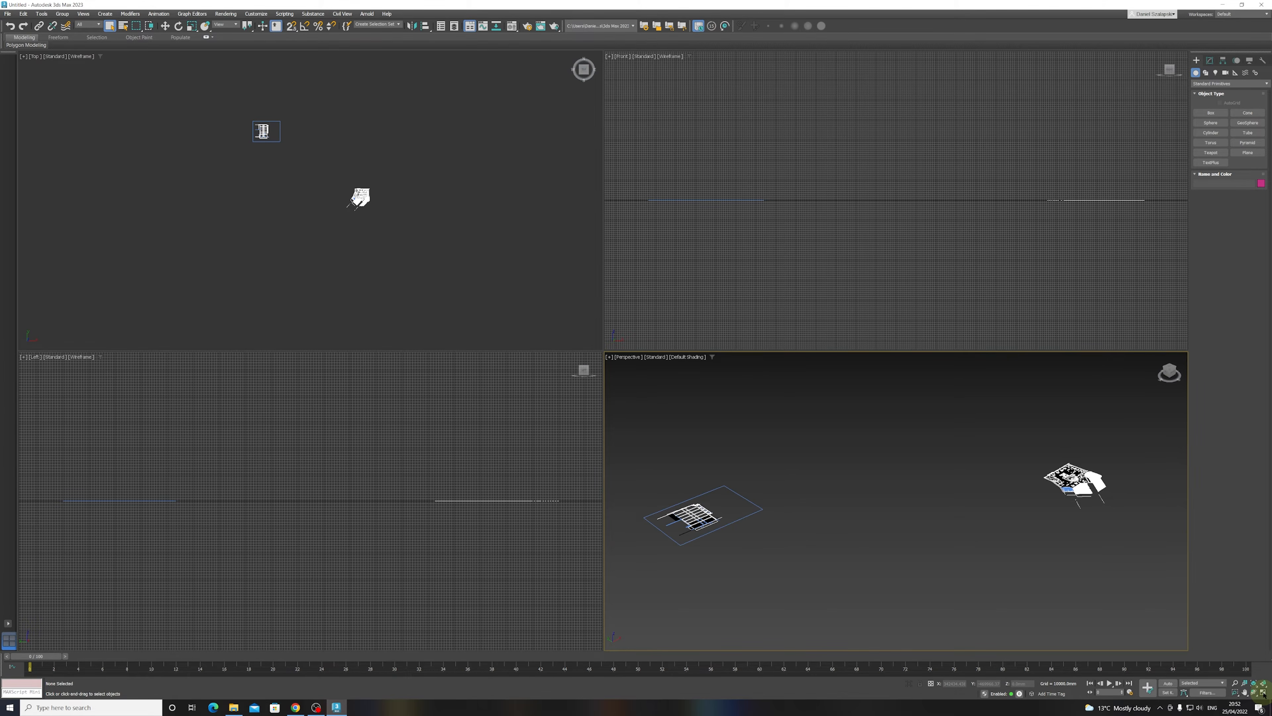
left_click(1264, 694)
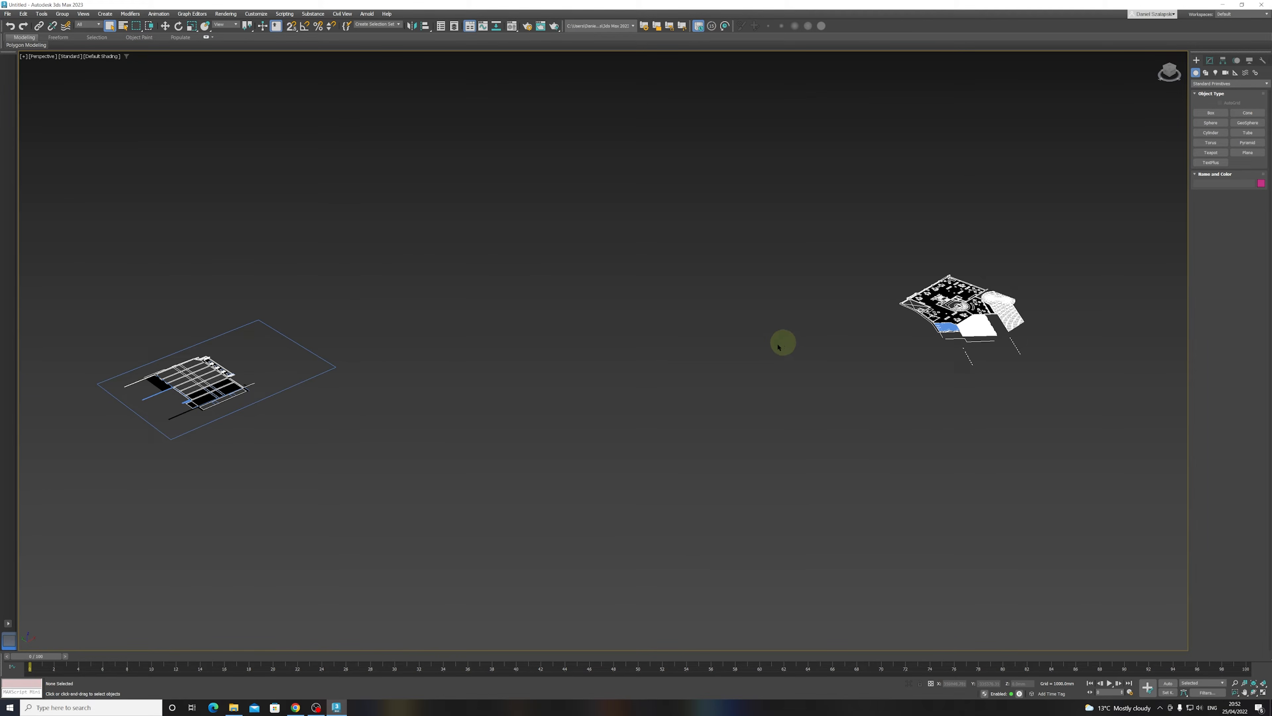
middle_click_drag(856, 329, 625, 369)
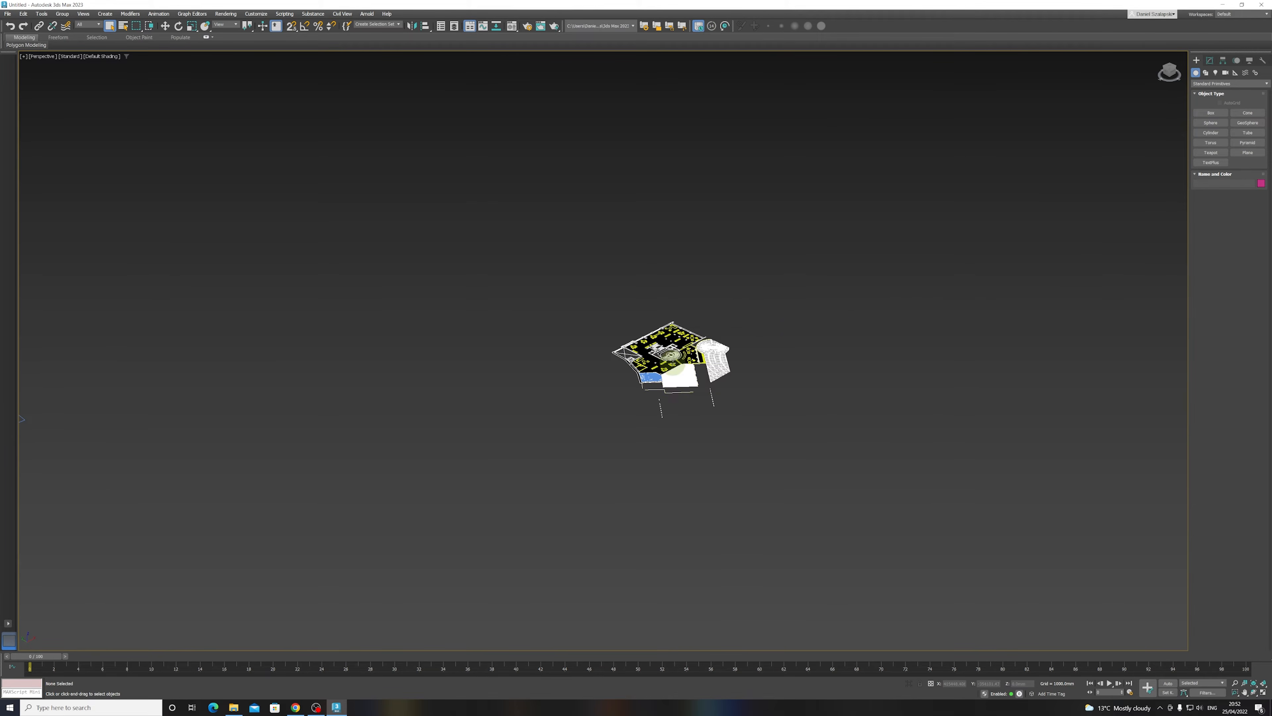
- Select single layer objects of the imported floor plan one at a time, clearing the selection between picks
scroll(672, 362, "up", 6)
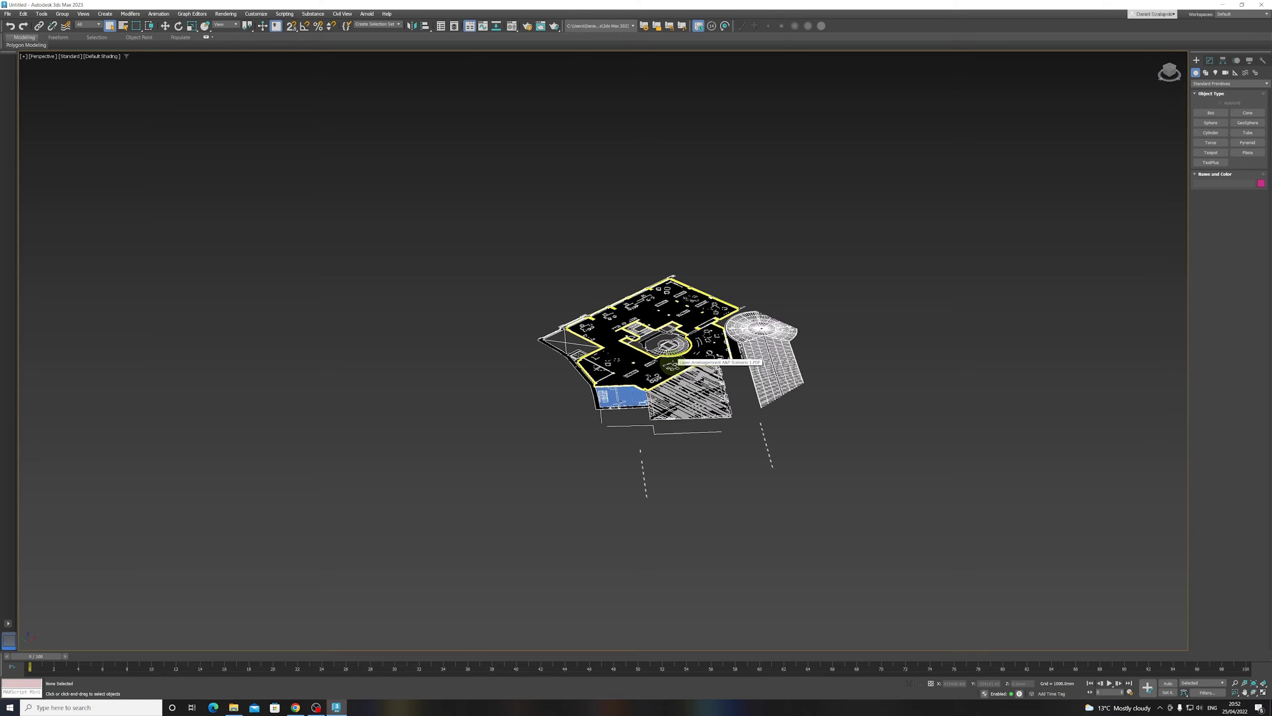
scroll(672, 362, "down", 6)
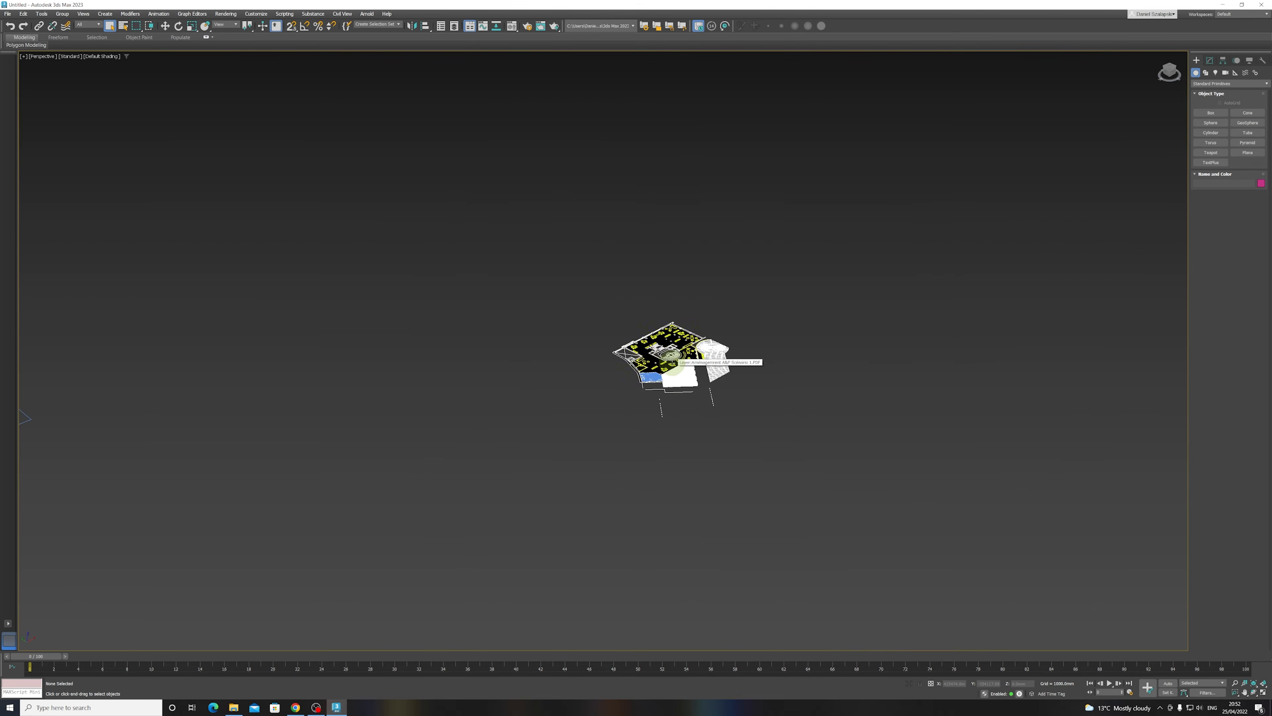
left_click(670, 354)
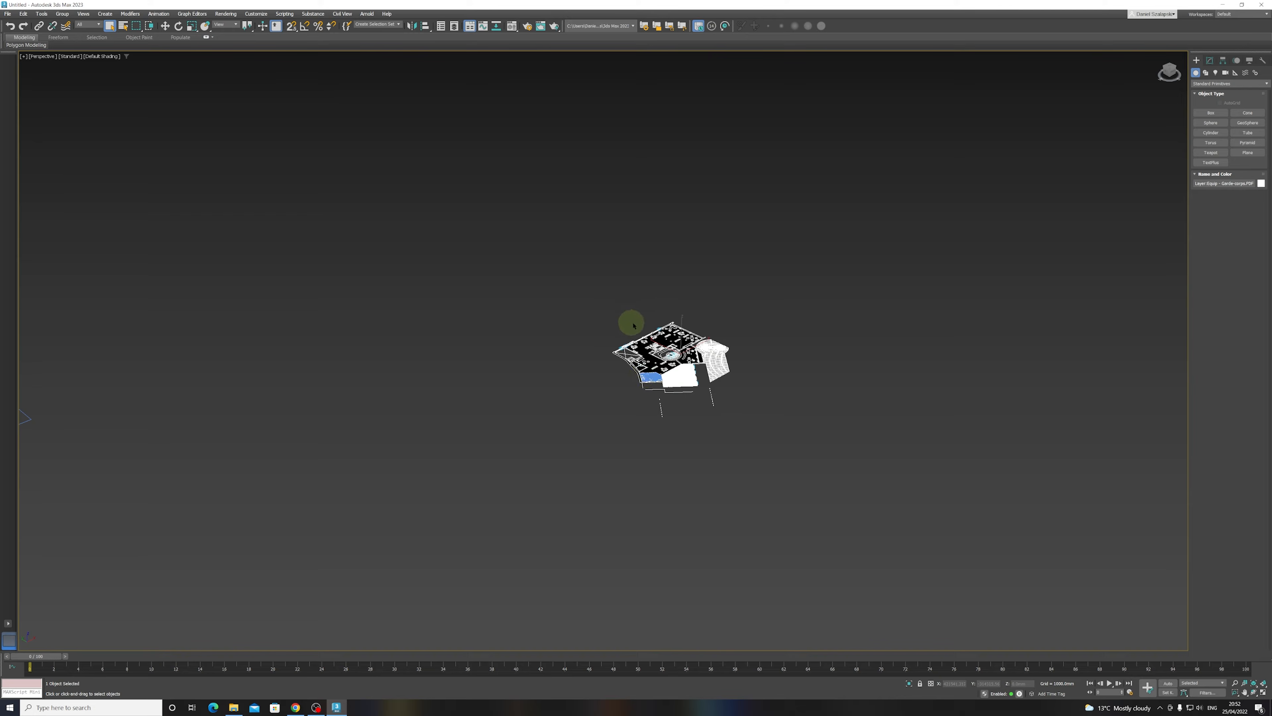
left_click(672, 411)
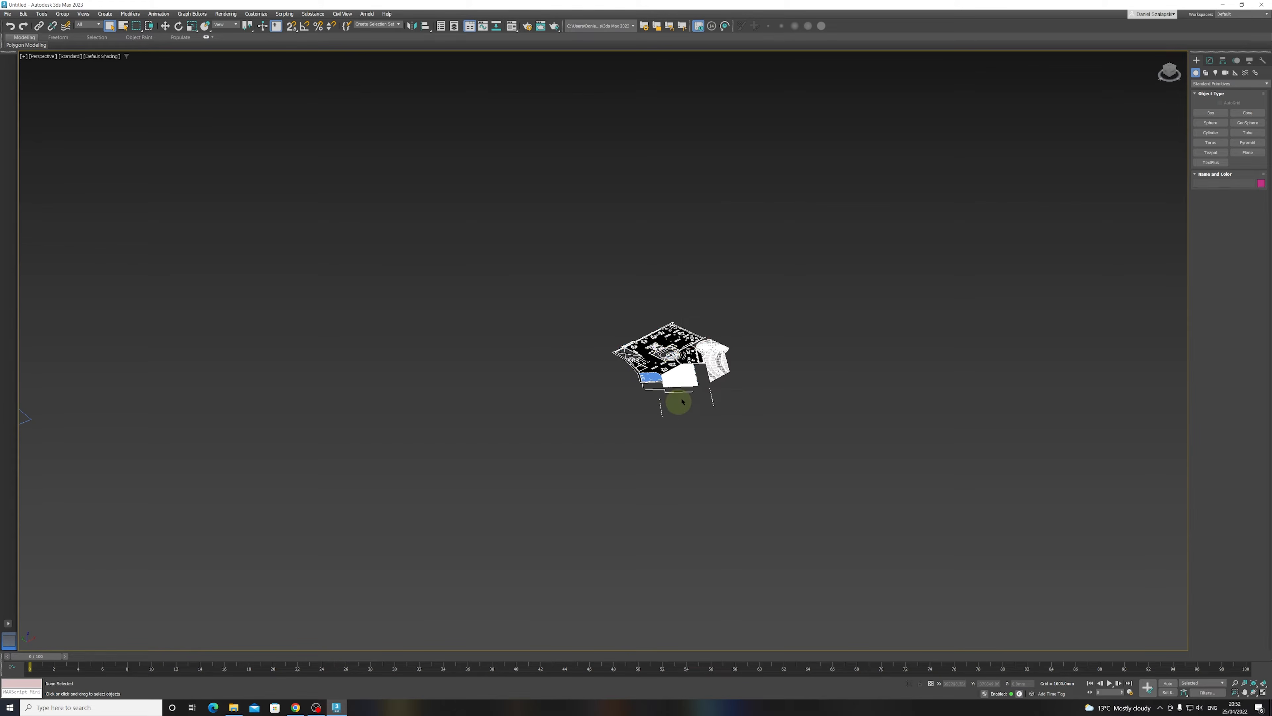
left_click(677, 383)
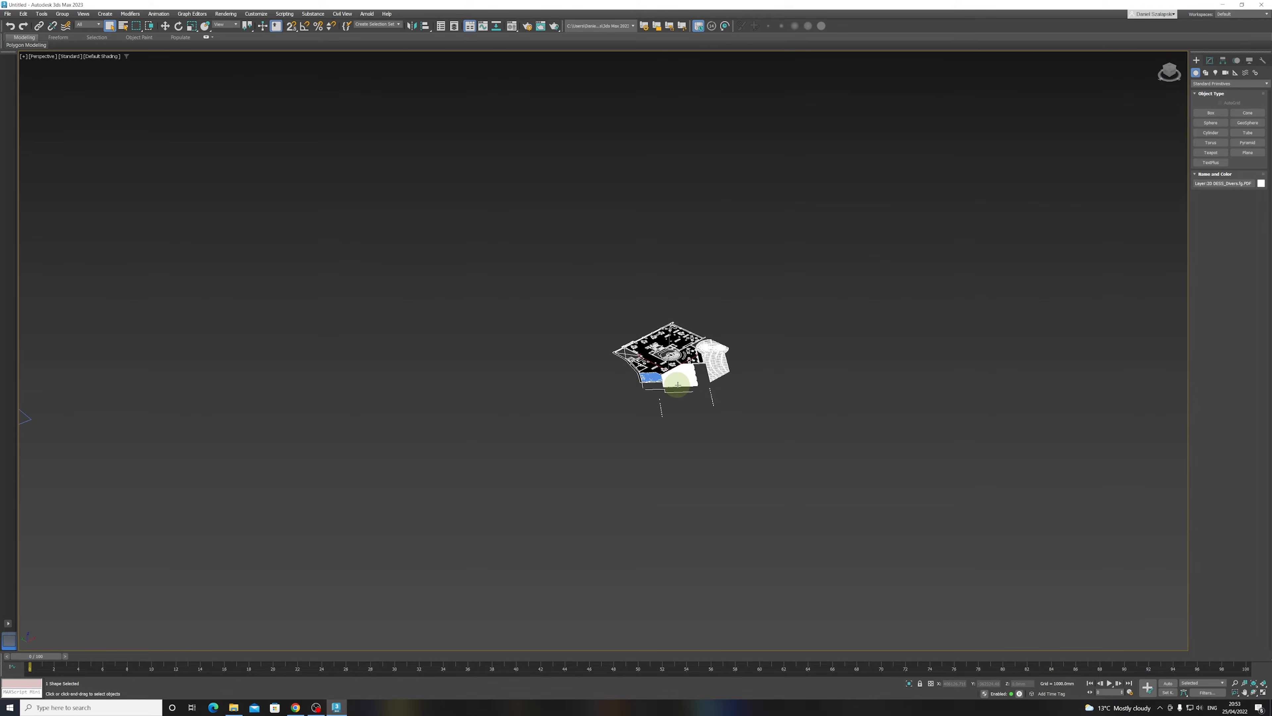
- Try region selection across the floor plan to pick several objects at once, and return to selecting a single layer
left_click_drag(628, 351, 581, 299)
left_click(663, 373)
left_click_drag(662, 374, 762, 423)
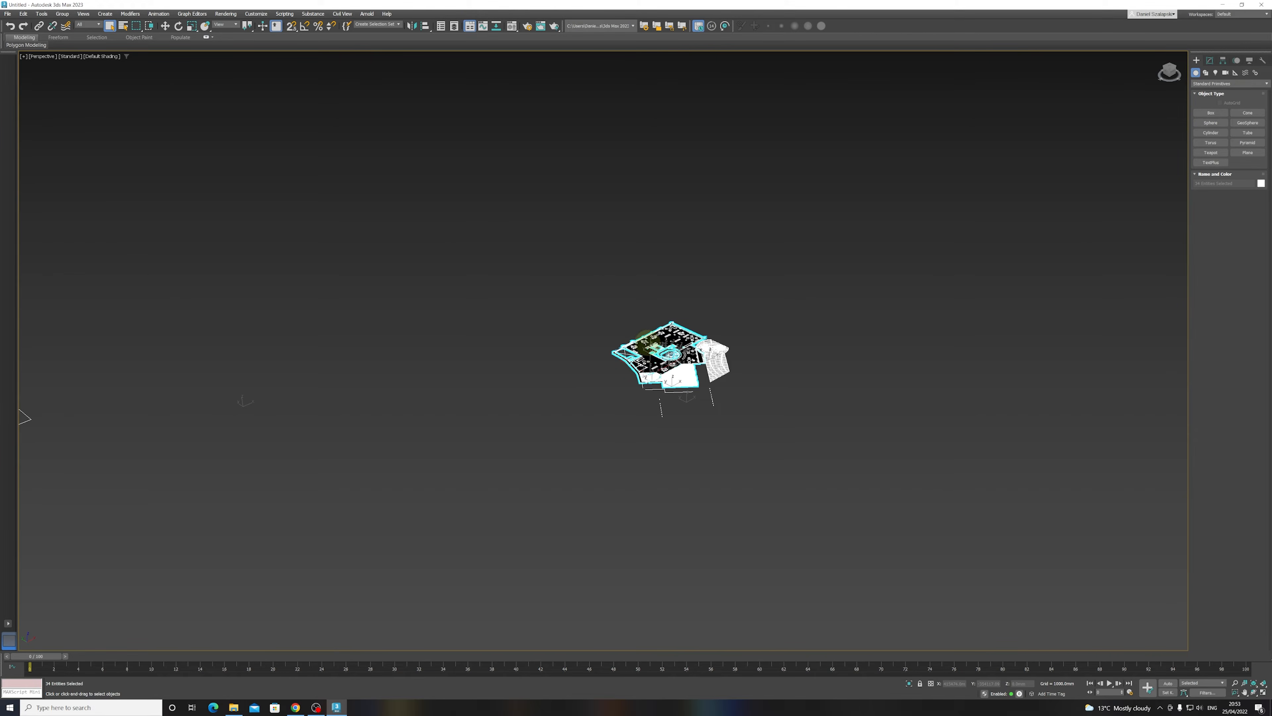
left_click(590, 293)
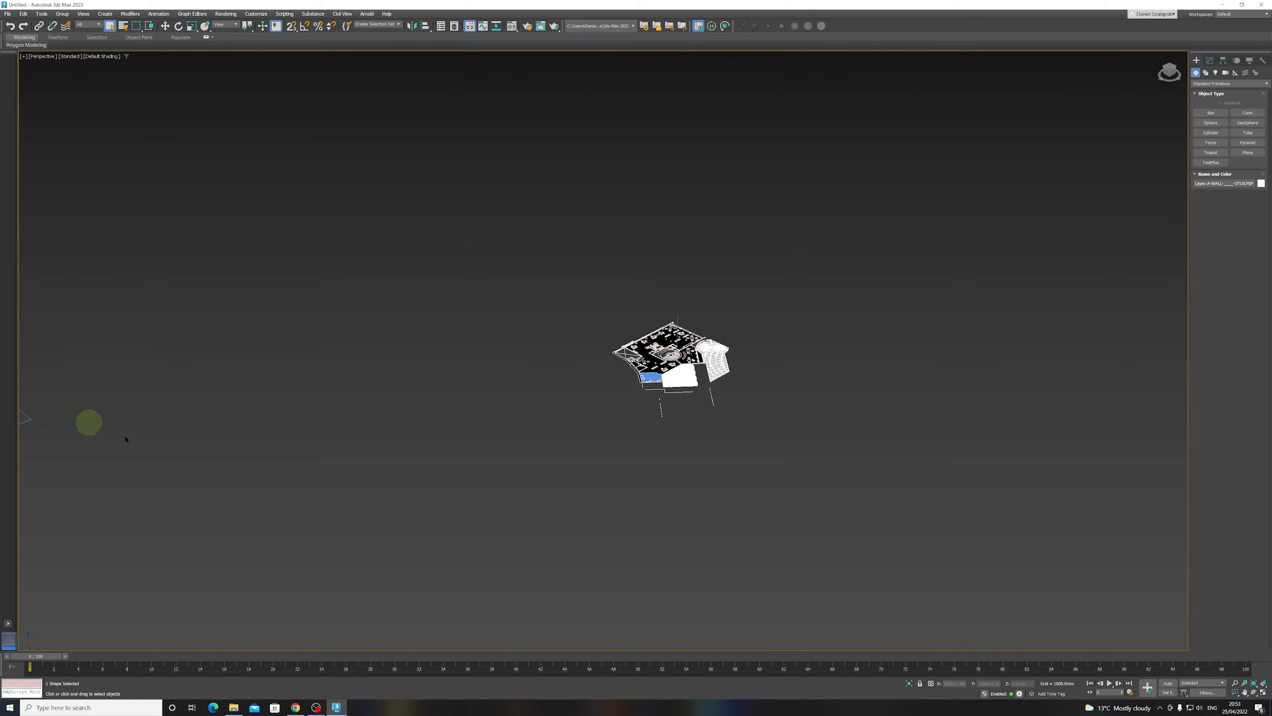
left_click(680, 416)
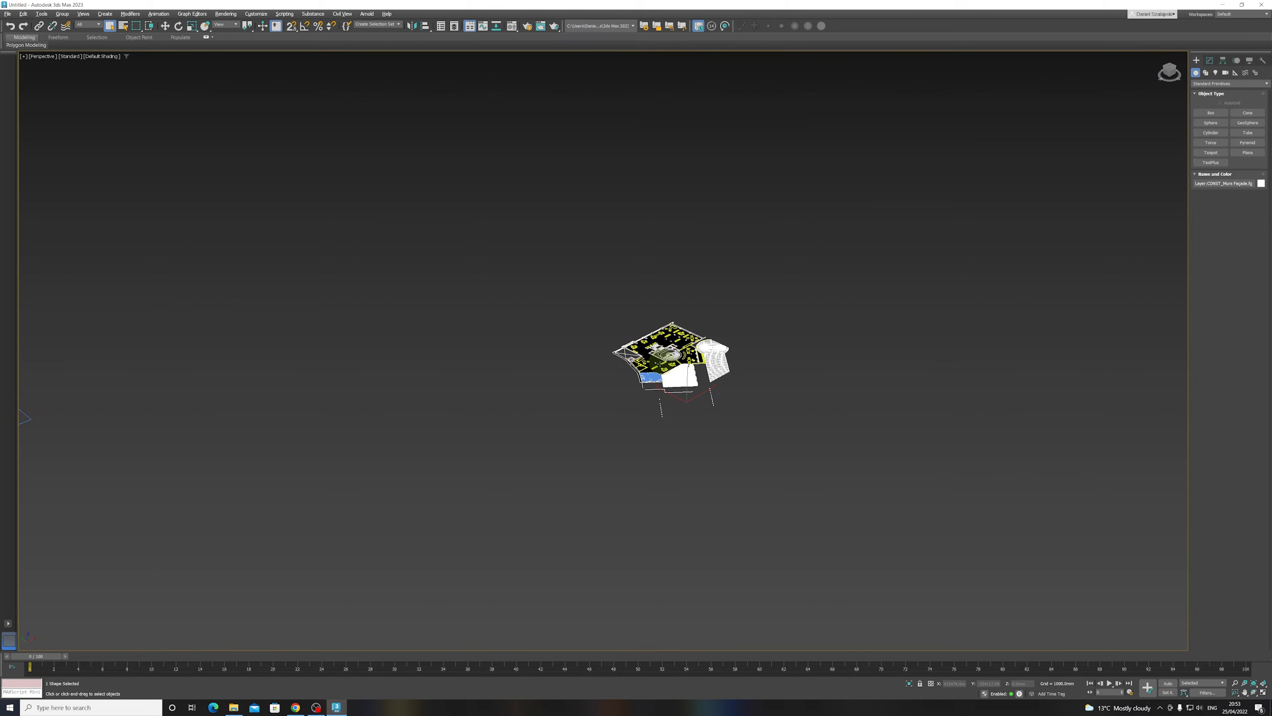
- Orbit the Perspective view until the floor plan and the separate building section are both visible, and clear the selection
mouse_move(726, 371)
middle_mouse_down("alt")
mouse_move(642, 371)
mouse_move(776, 358)
mouse_move(767, 341)
mouse_move(744, 371)
mouse_move(696, 363)
mouse_move(701, 347)
mouse_move(737, 383)
middle_mouse_up("alt")
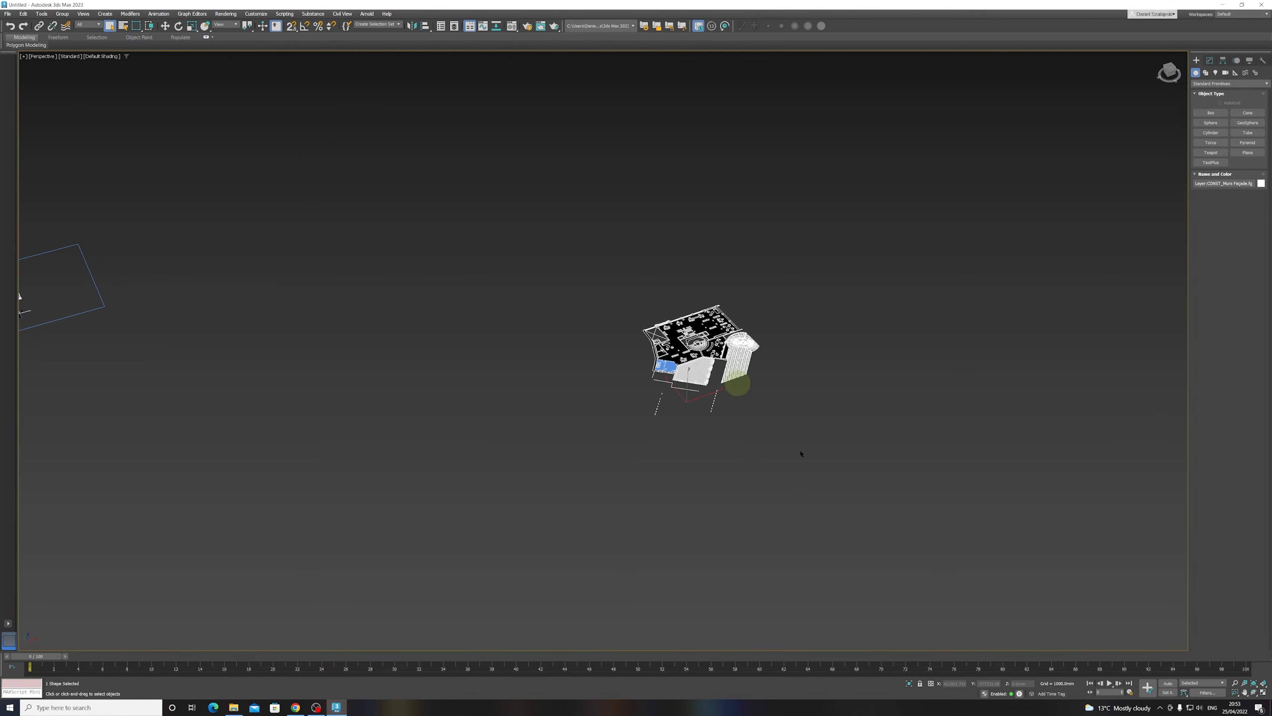
left_click(1254, 692)
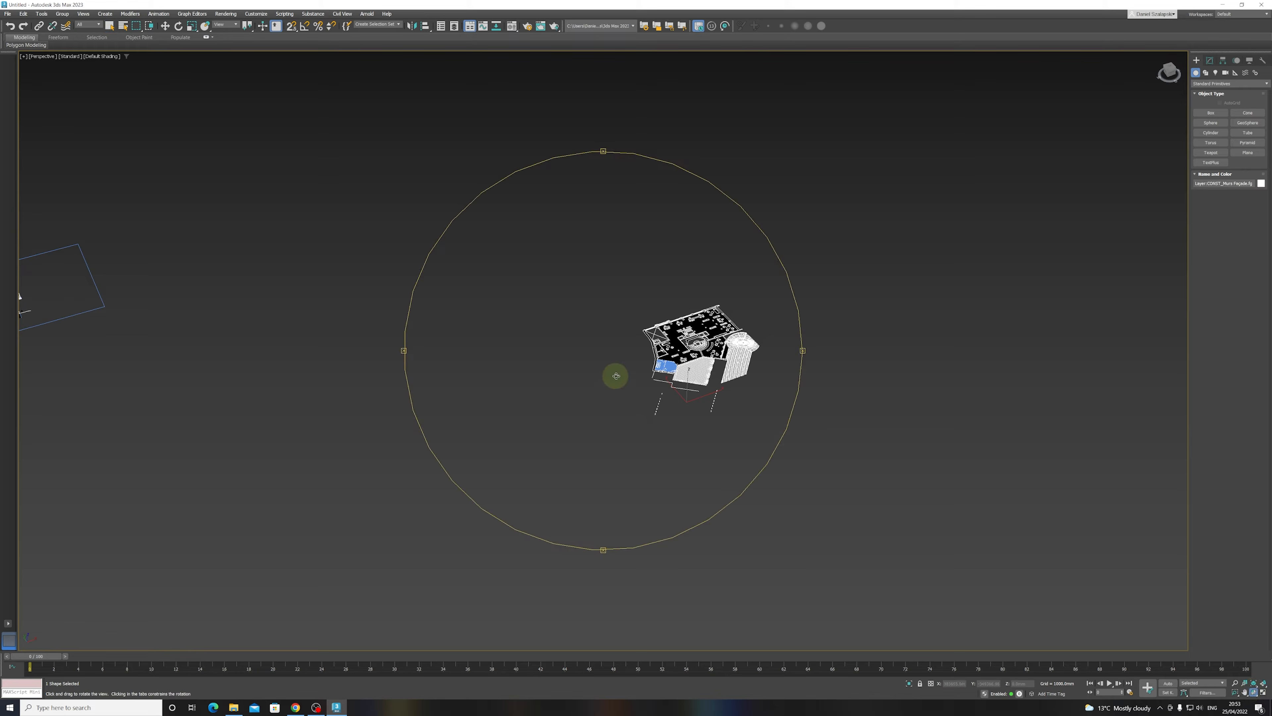
mouse_move(591, 347)
left_mouse_down()
mouse_move(730, 344)
mouse_move(568, 344)
mouse_move(684, 344)
mouse_move(603, 343)
left_mouse_up()
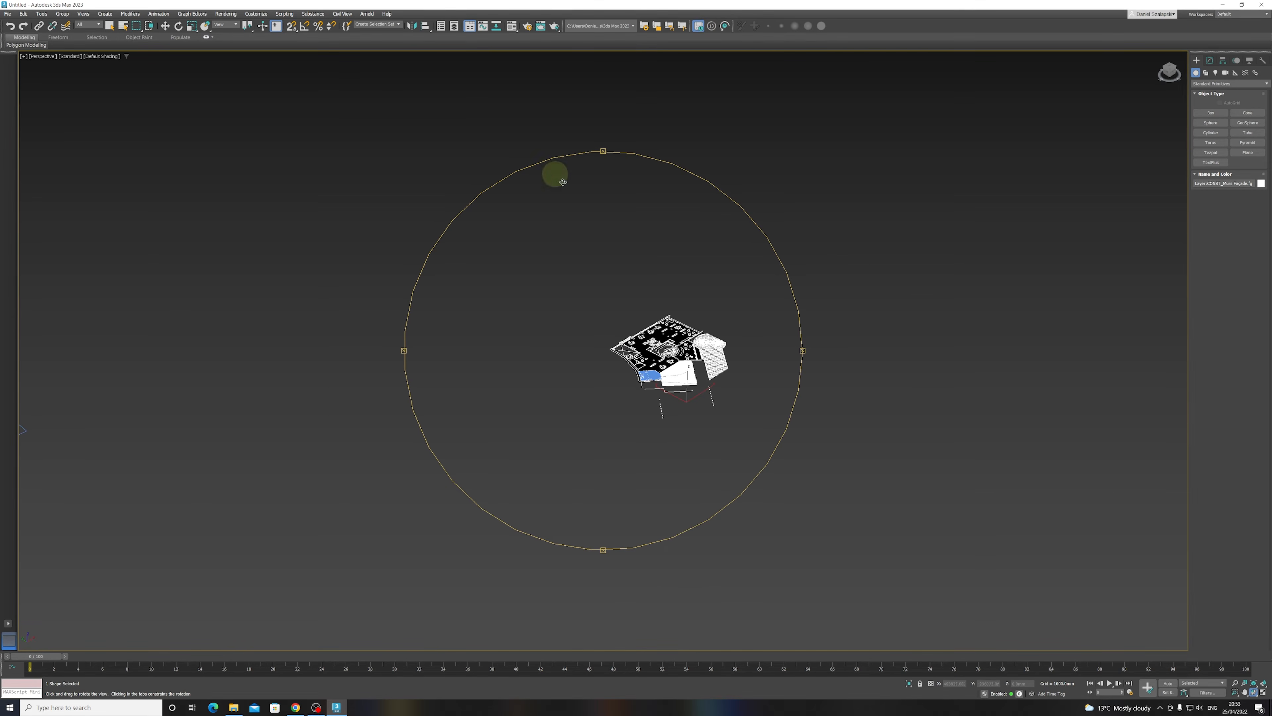
left_click(114, 29)
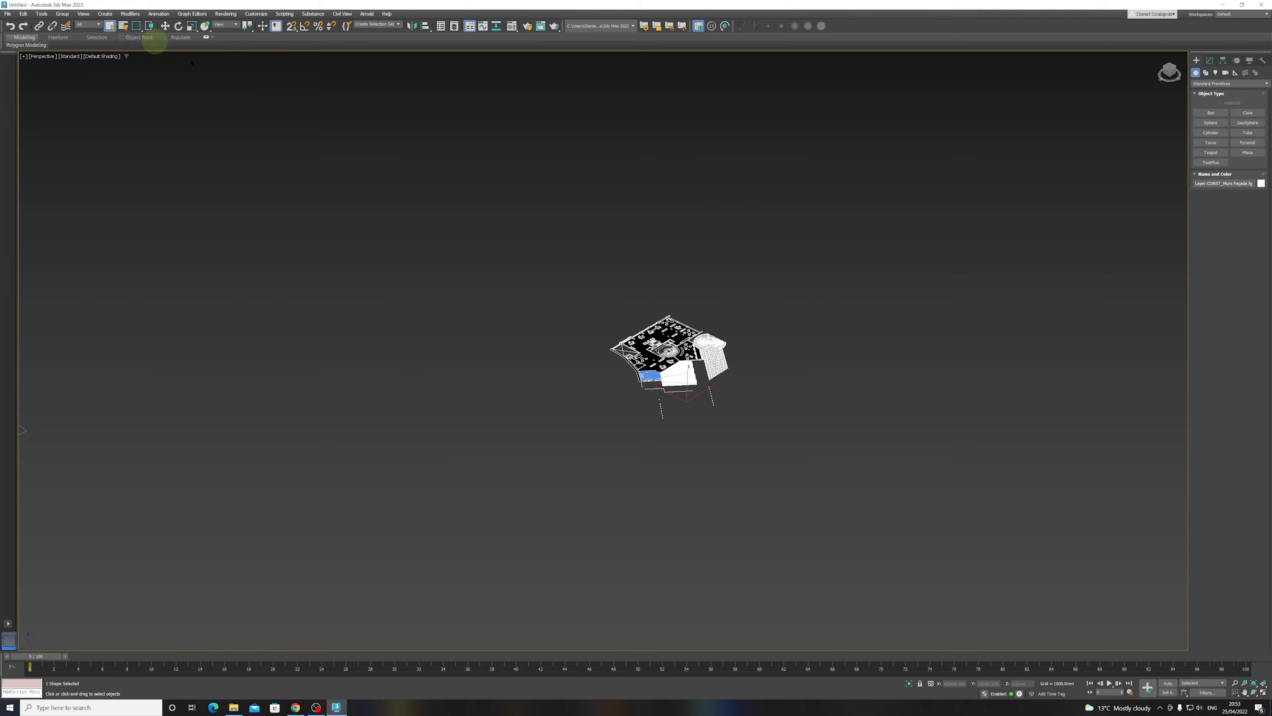
left_click(708, 369)
middle_click_drag(724, 377, 698, 384, "alt")
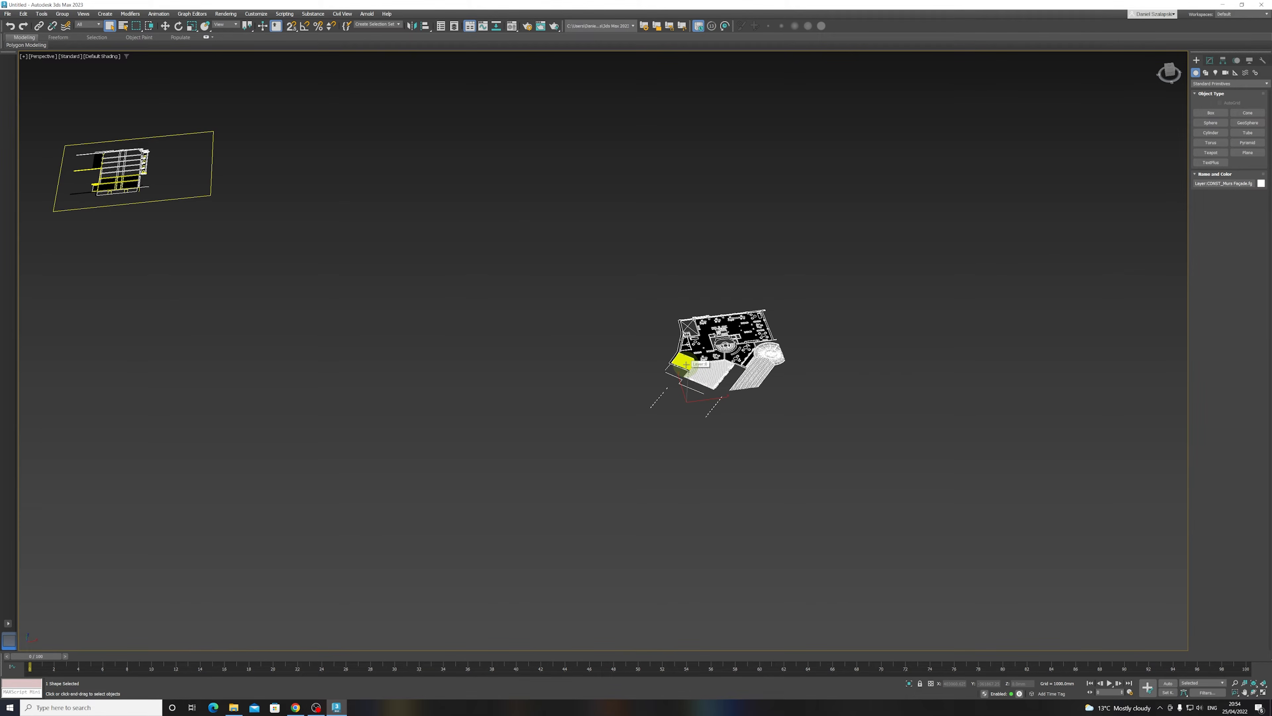
left_click(658, 290)
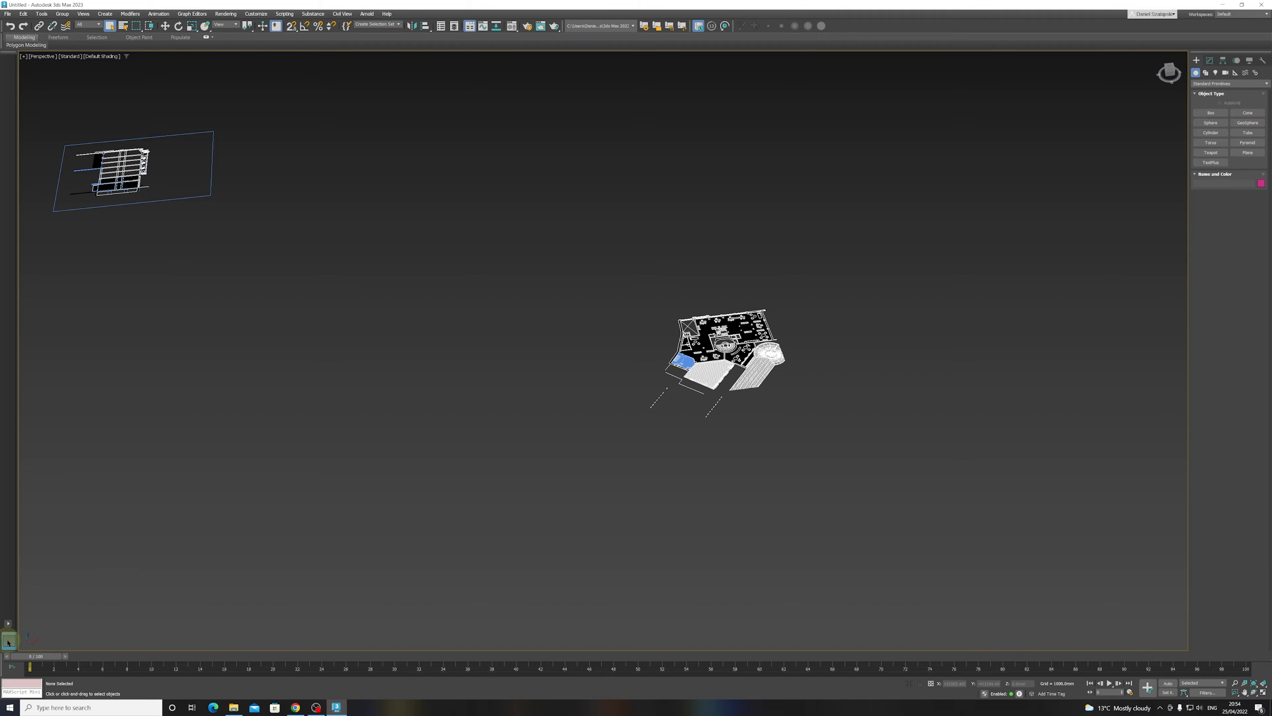
- Restore the four-viewport display and add a viewport layout with two equal viewports side by side
left_click(1262, 693)
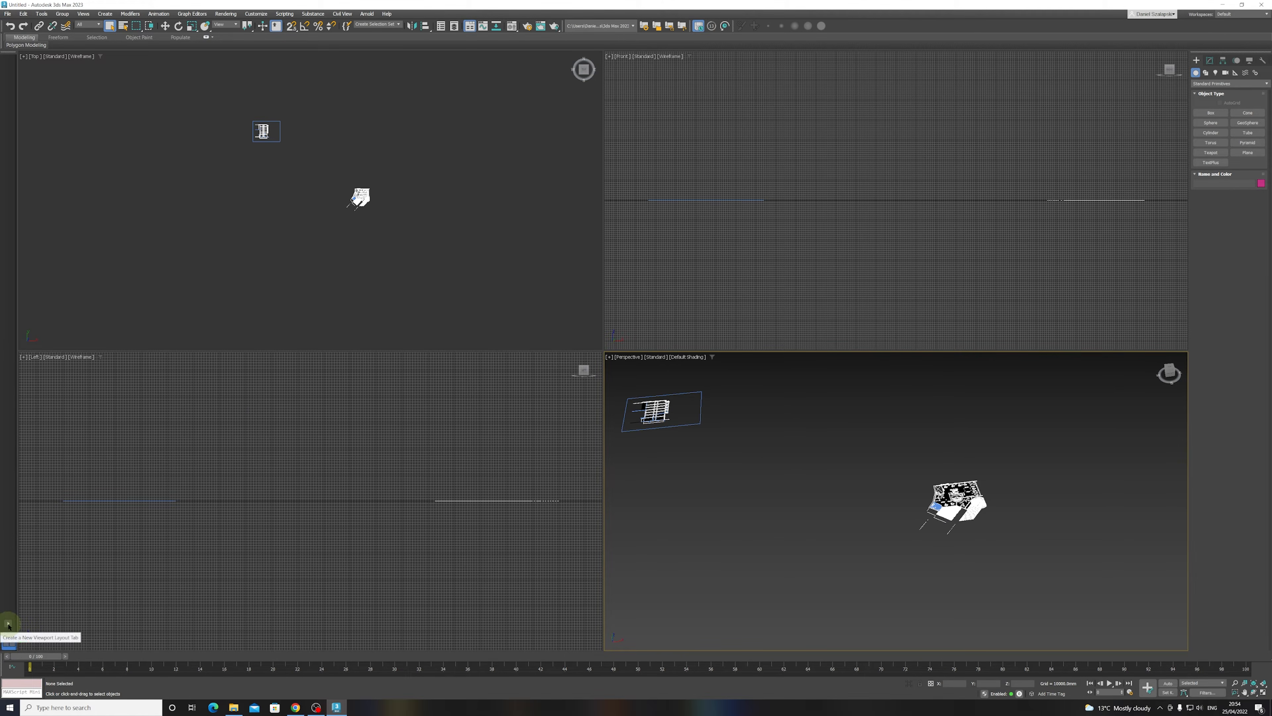
left_click(8, 625)
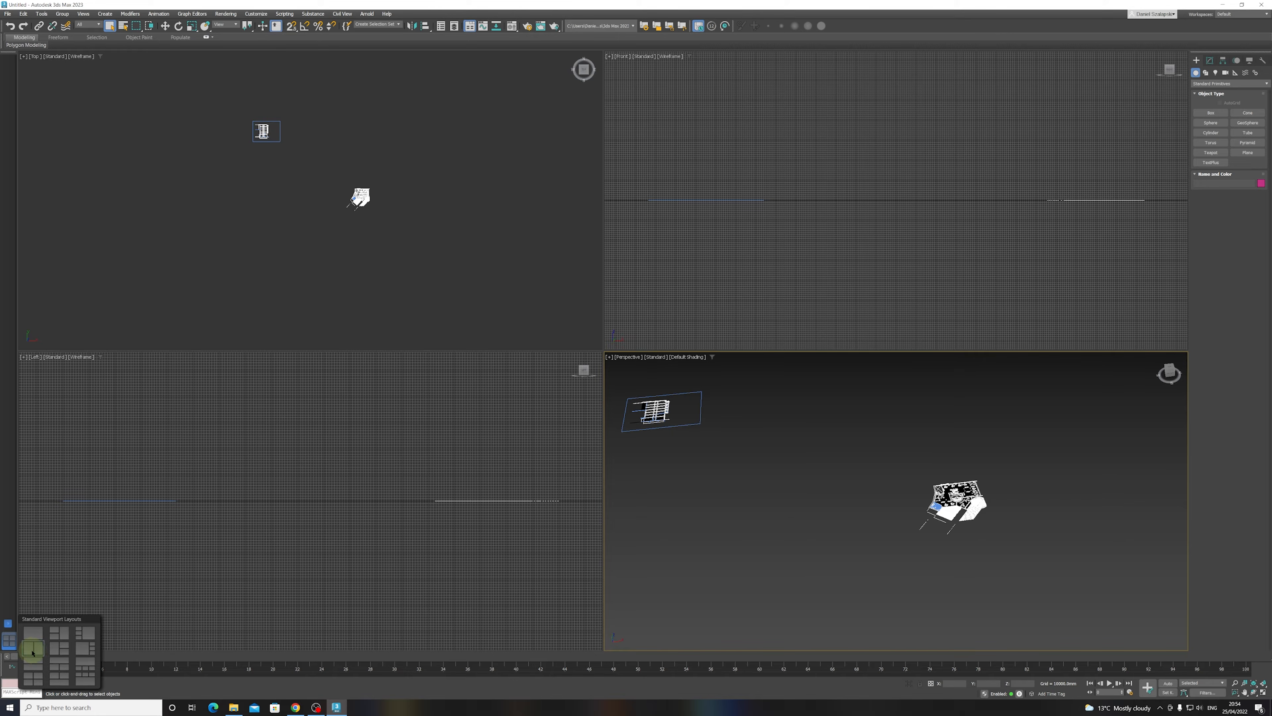
left_click(34, 651)
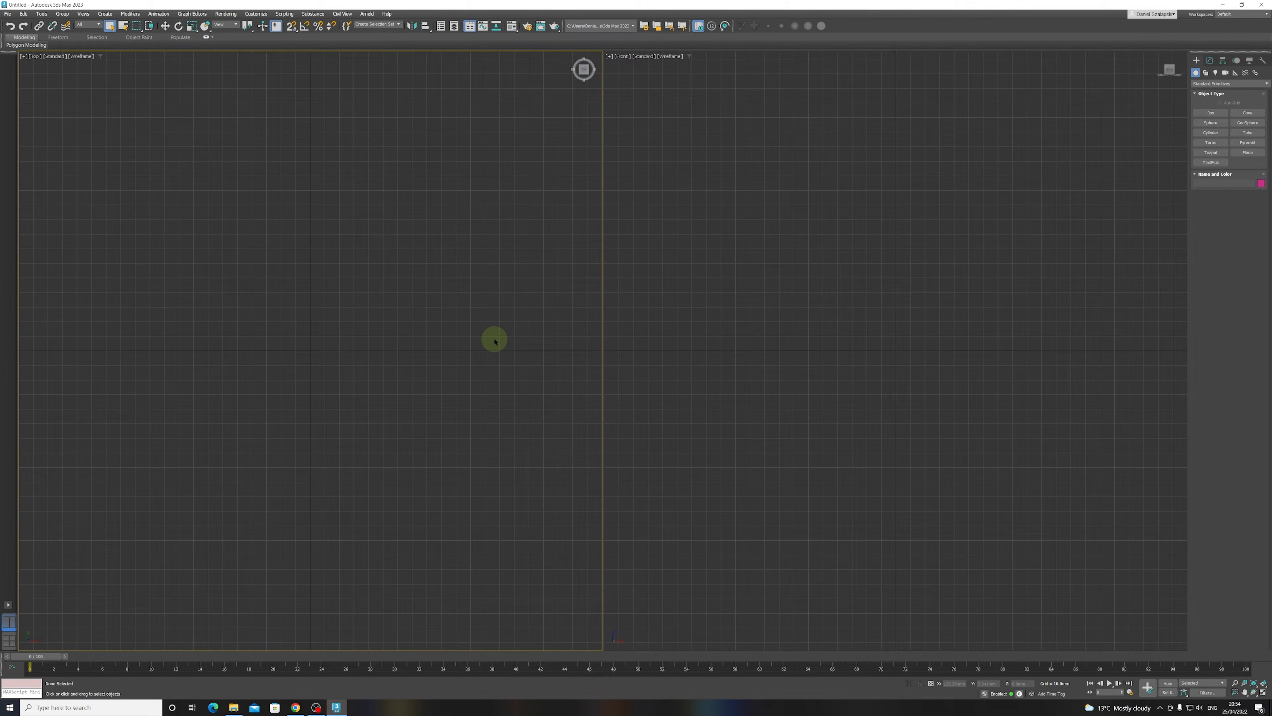
- Change the Front viewport to a Perspective view and fit the whole drawing in both viewports
left_click(840, 295)
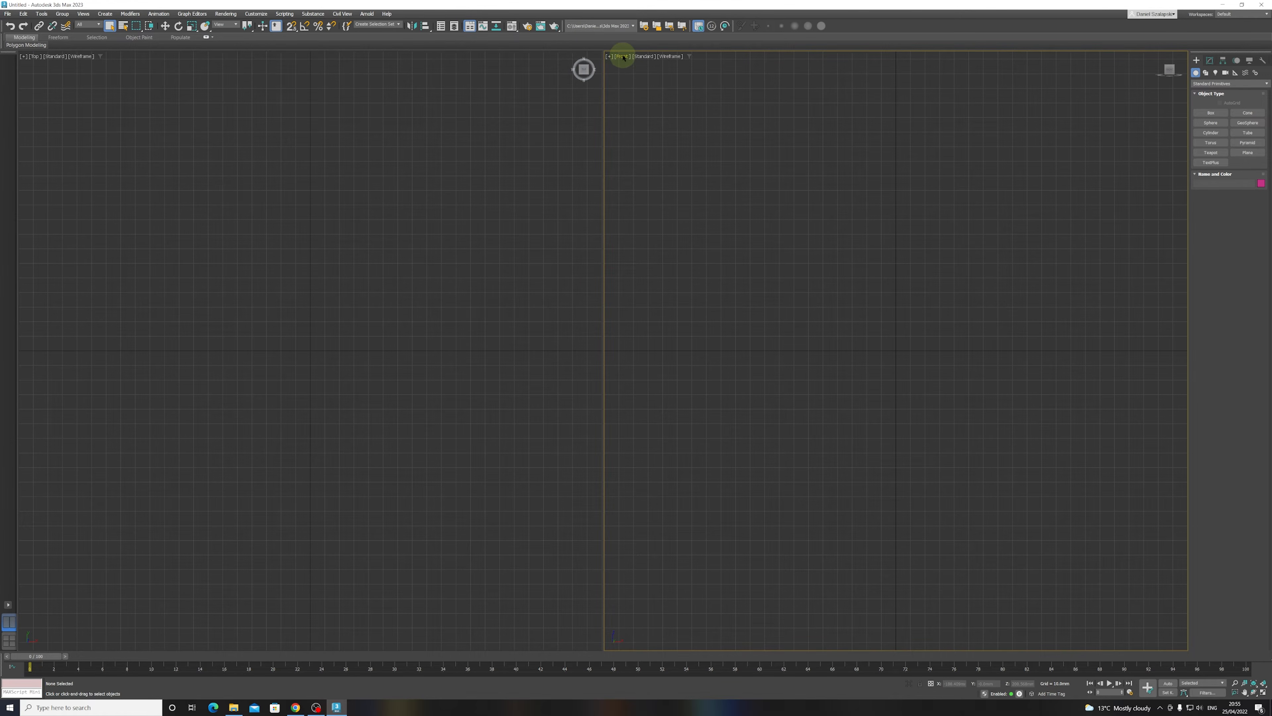
left_click(623, 57)
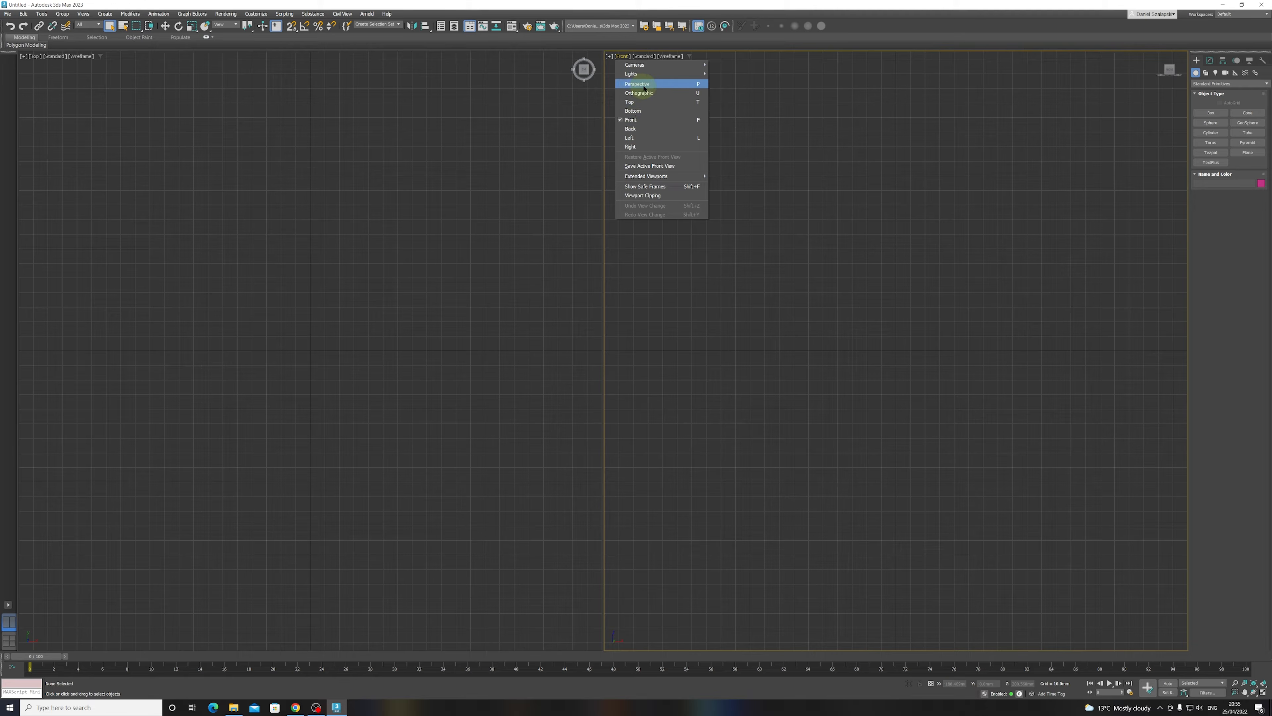
left_click(643, 85)
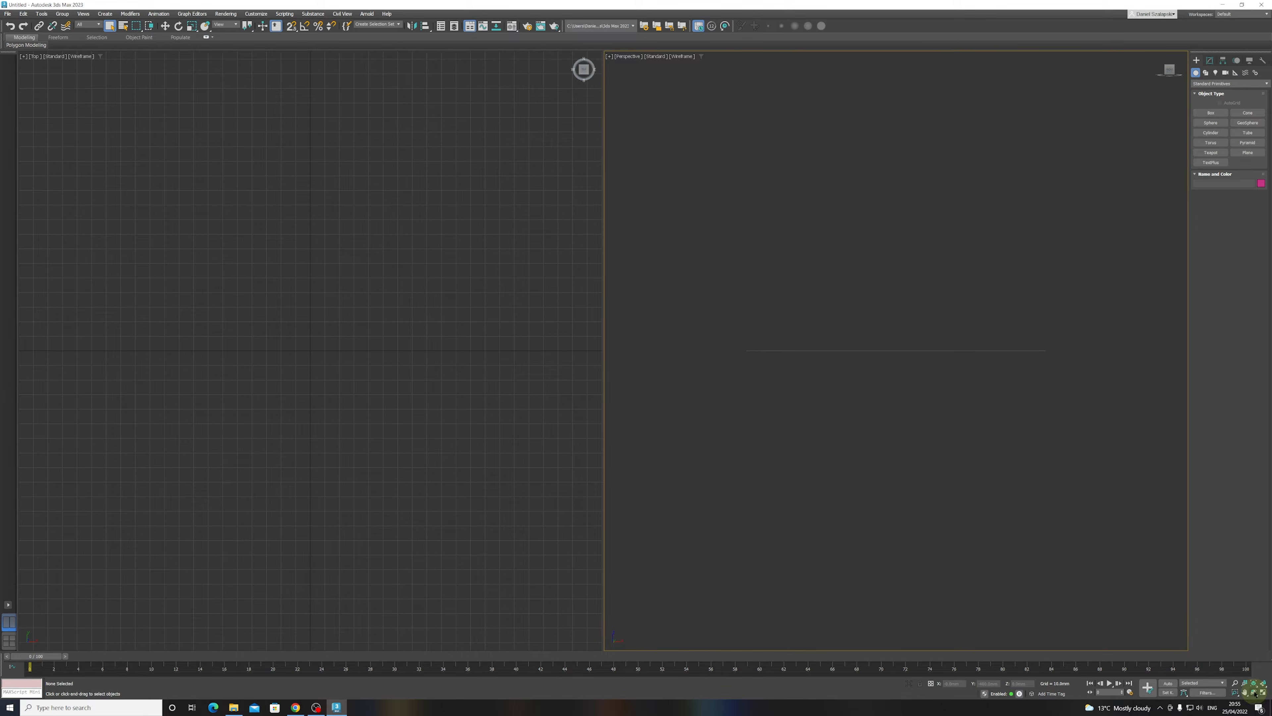
left_click(1264, 684)
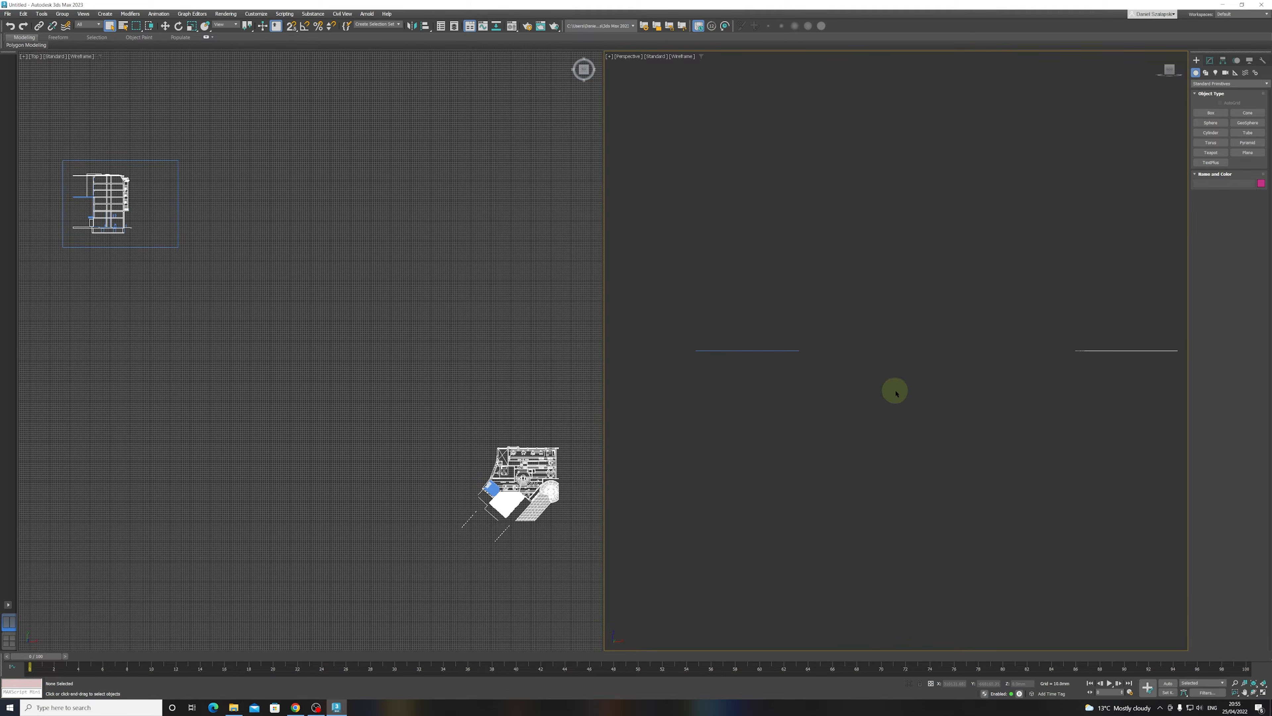
- Select the building section's frame layer in the Perspective viewport and orbit to view the whole drawing obliquely from above
left_click(765, 351)
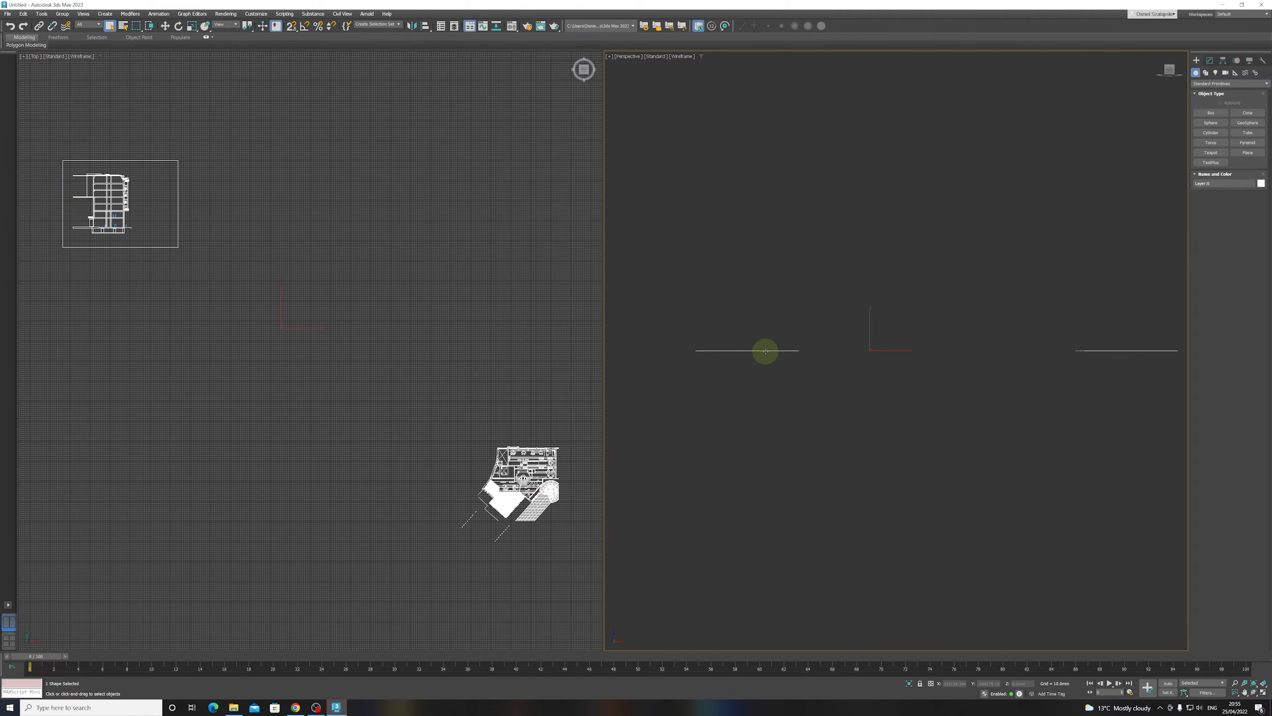
middle_click_drag(838, 352, 834, 391, "alt")
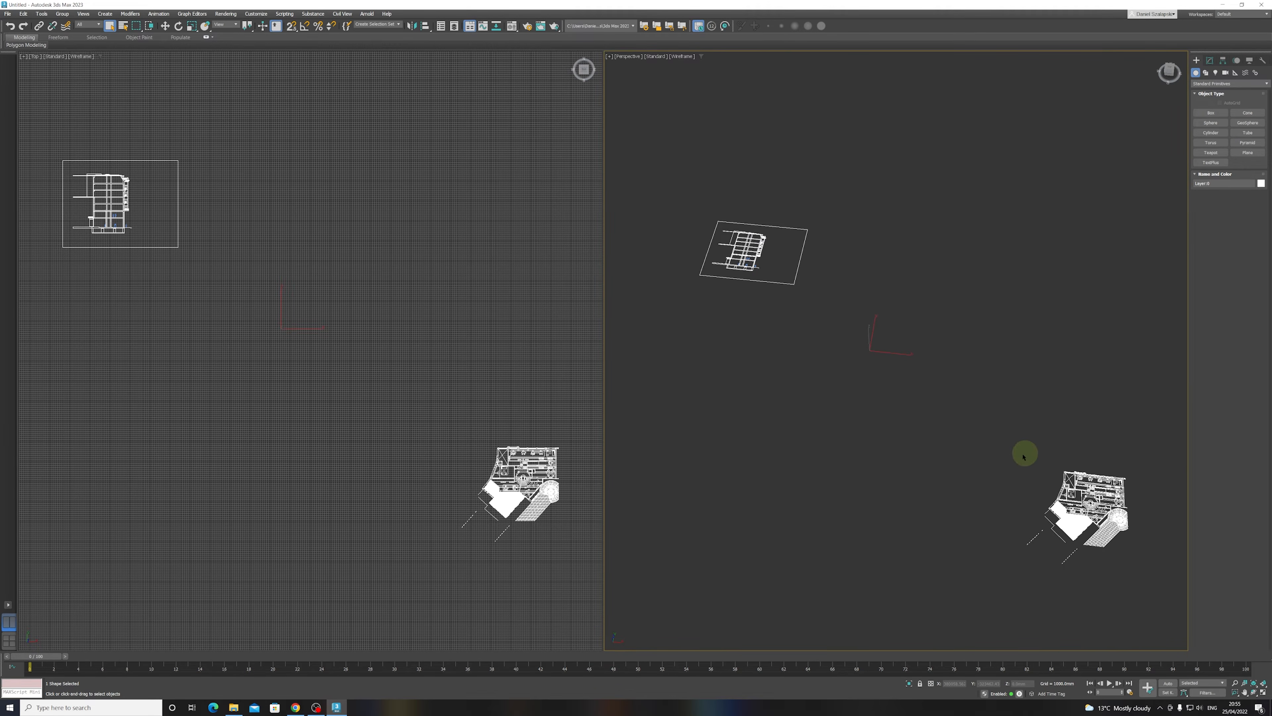
middle_click_drag(1023, 449, 929, 401)
scroll(931, 403, "down", 5)
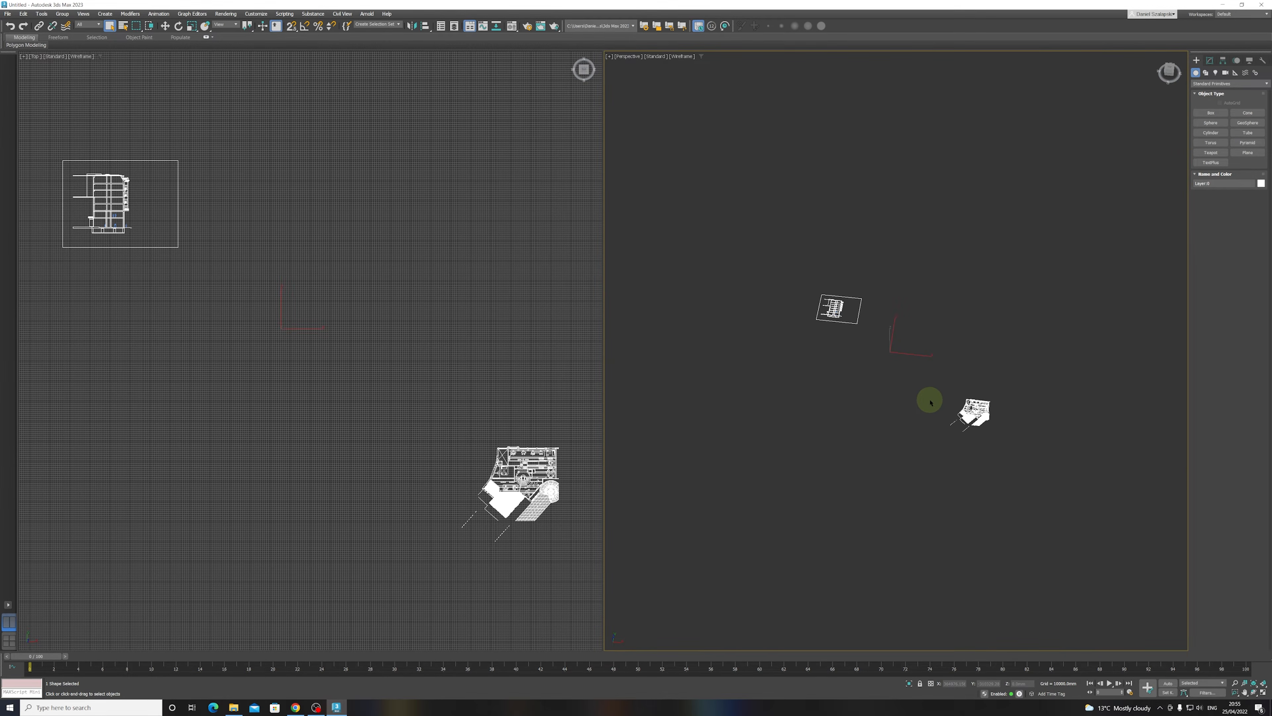
left_click(924, 291)
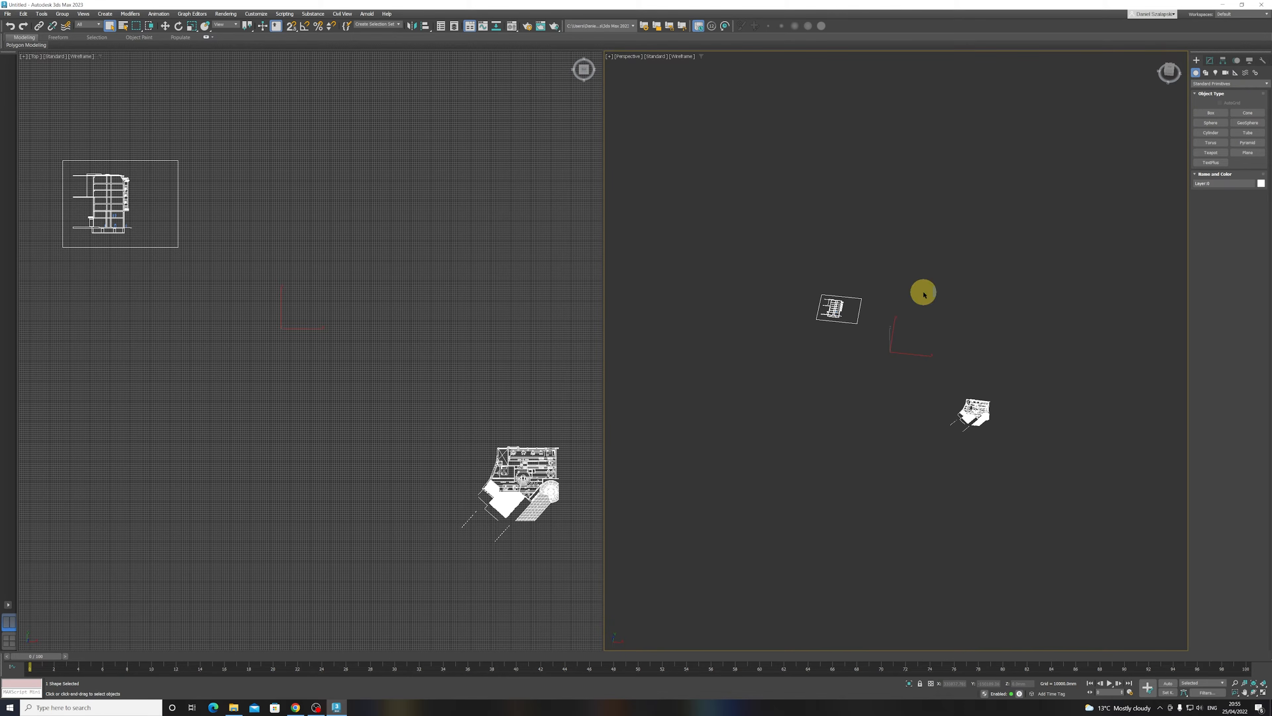
- Clear the selection, switch the Top viewport to the Bottom view, and set it back to Top
left_click(332, 242)
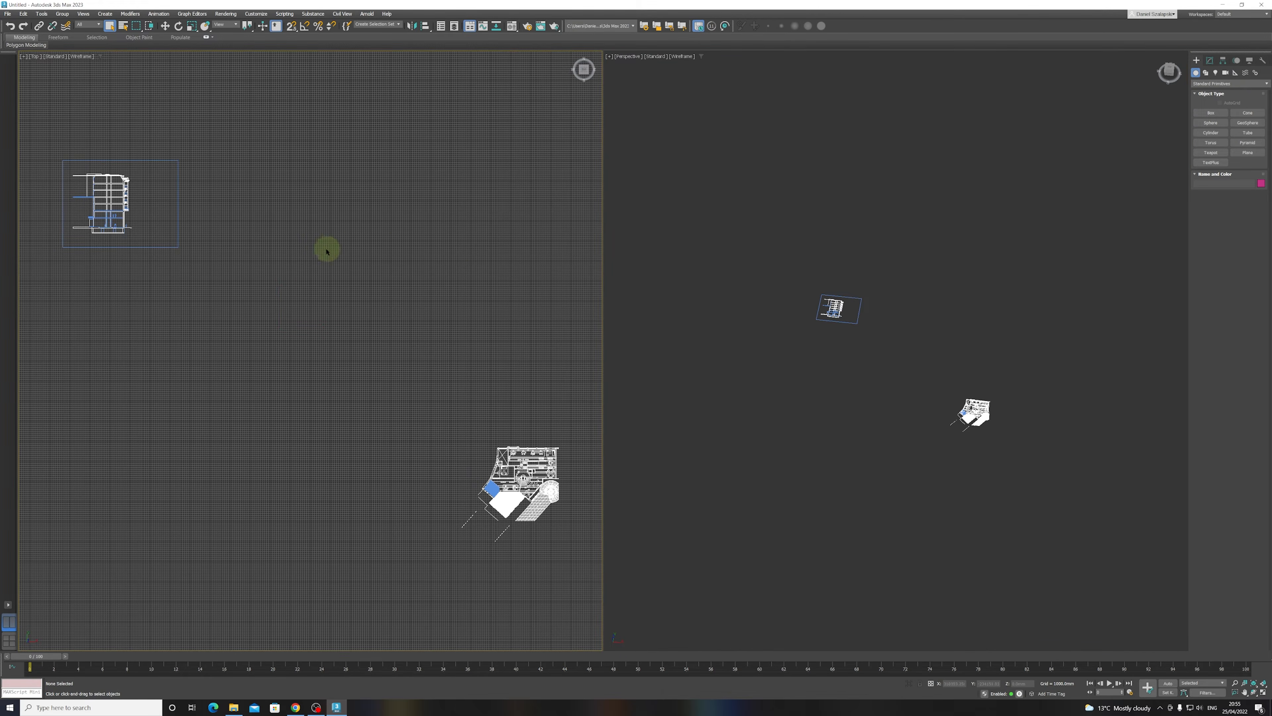
left_click(34, 56)
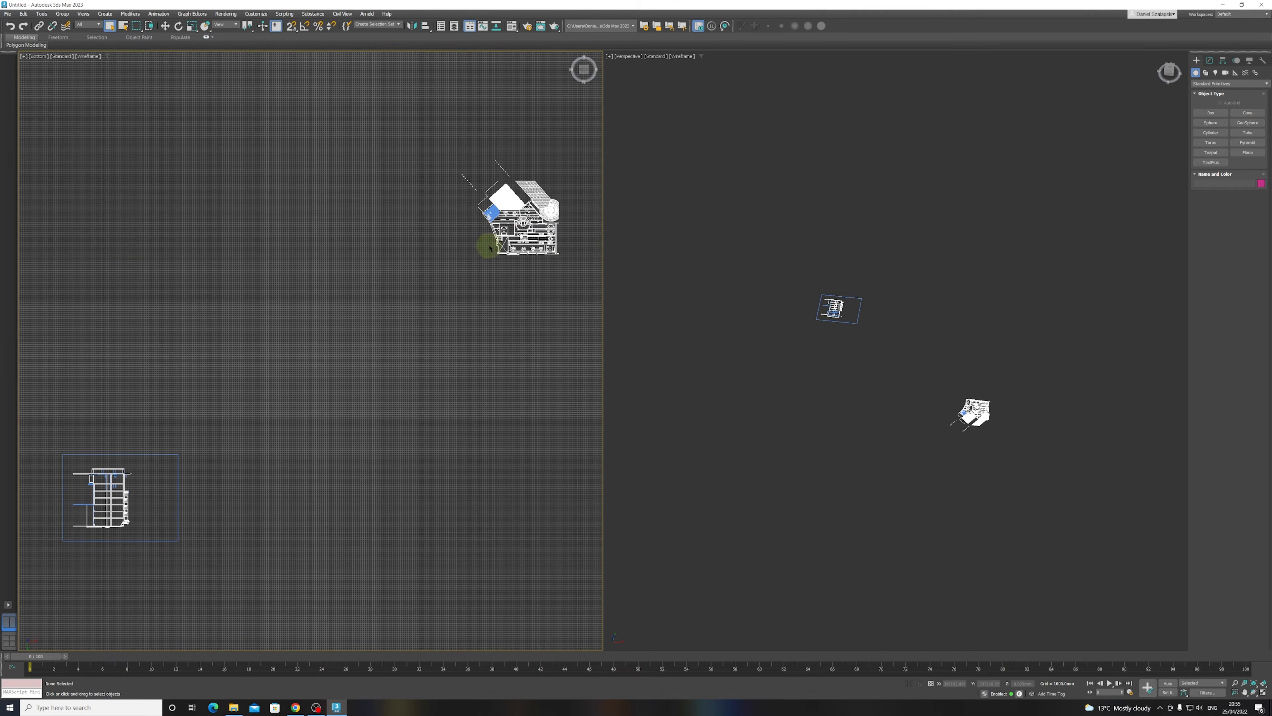
left_click(33, 57)
left_click(56, 103)
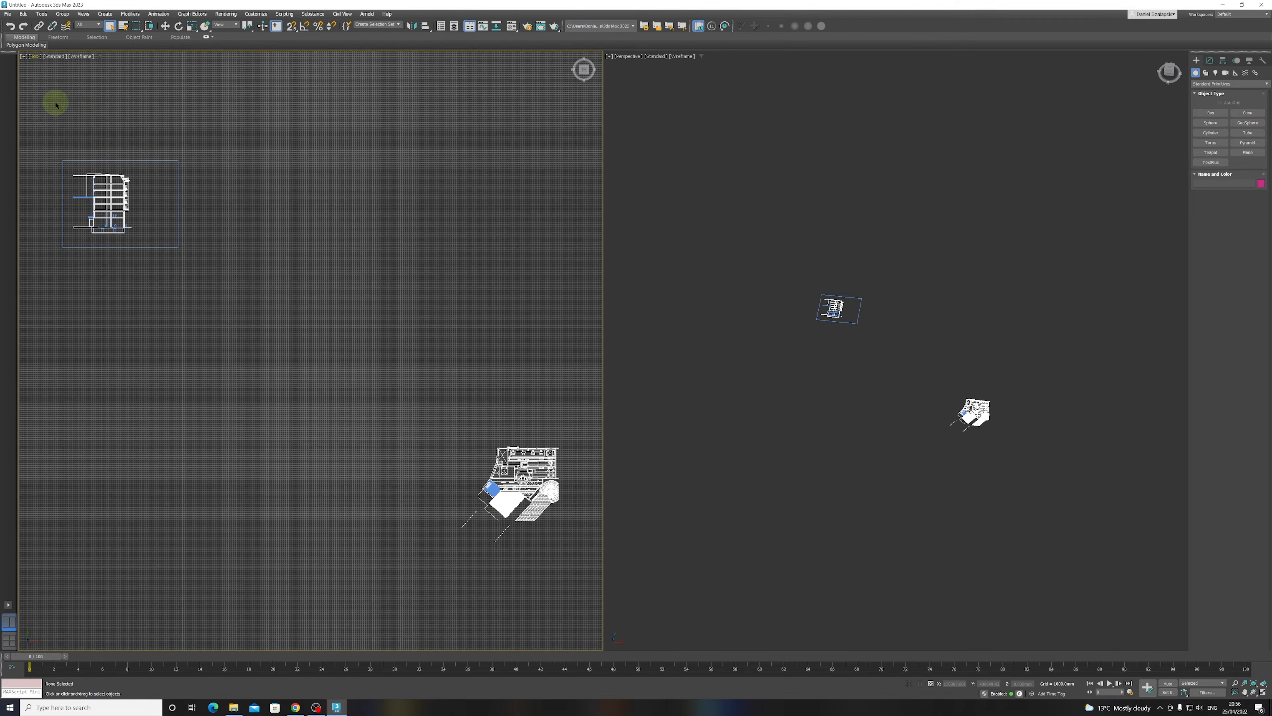
left_click(38, 61)
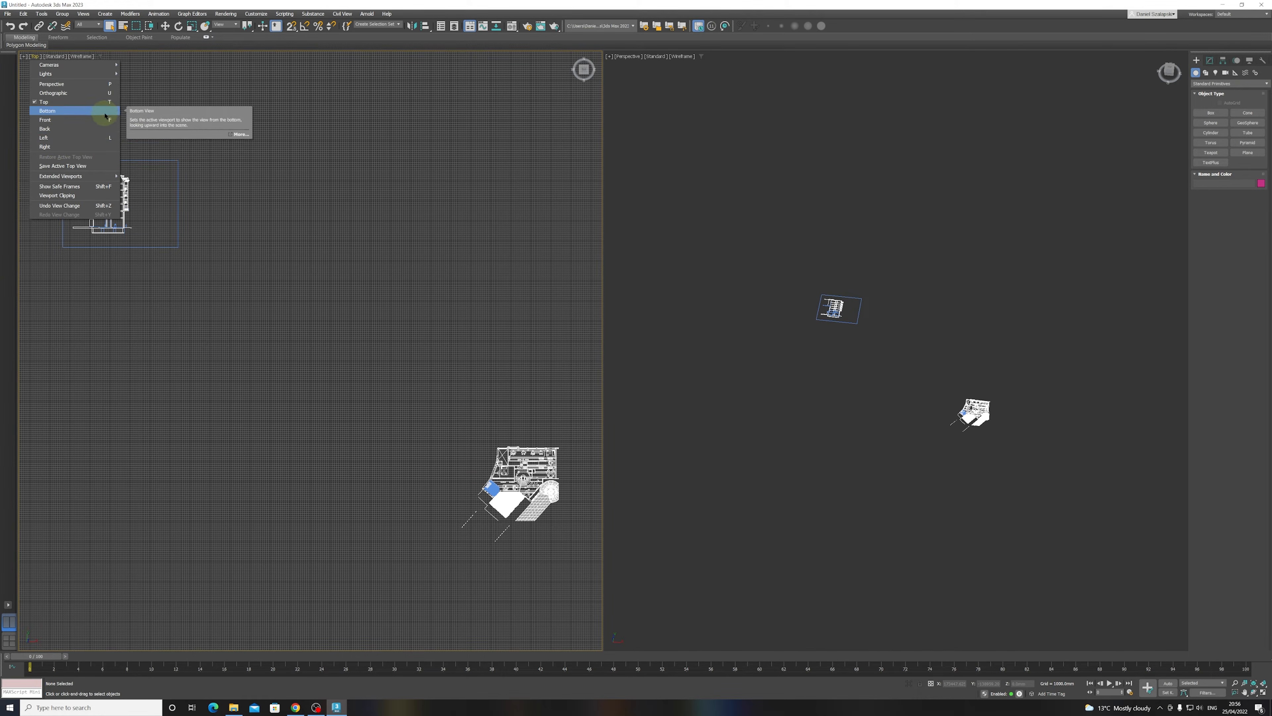
left_click(275, 223)
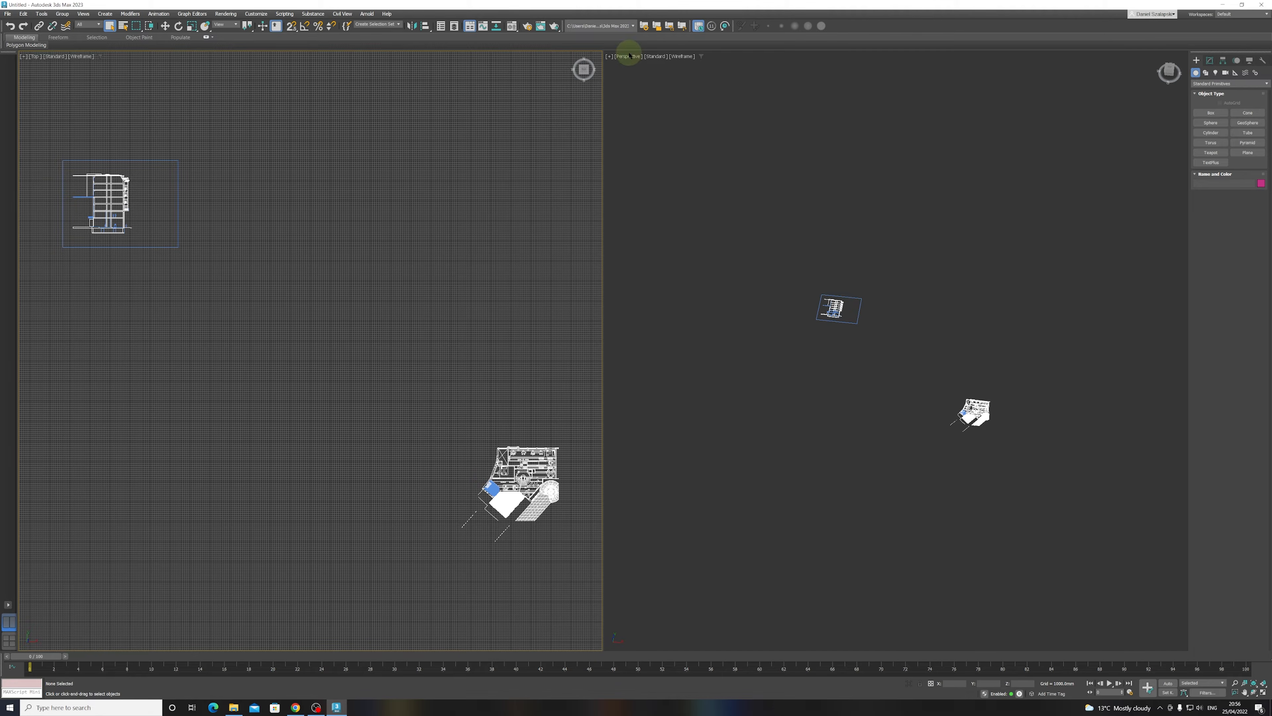
- Change the Perspective viewport to a Top view fitted to the whole drawing, and finally to the Front view
left_click(959, 300)
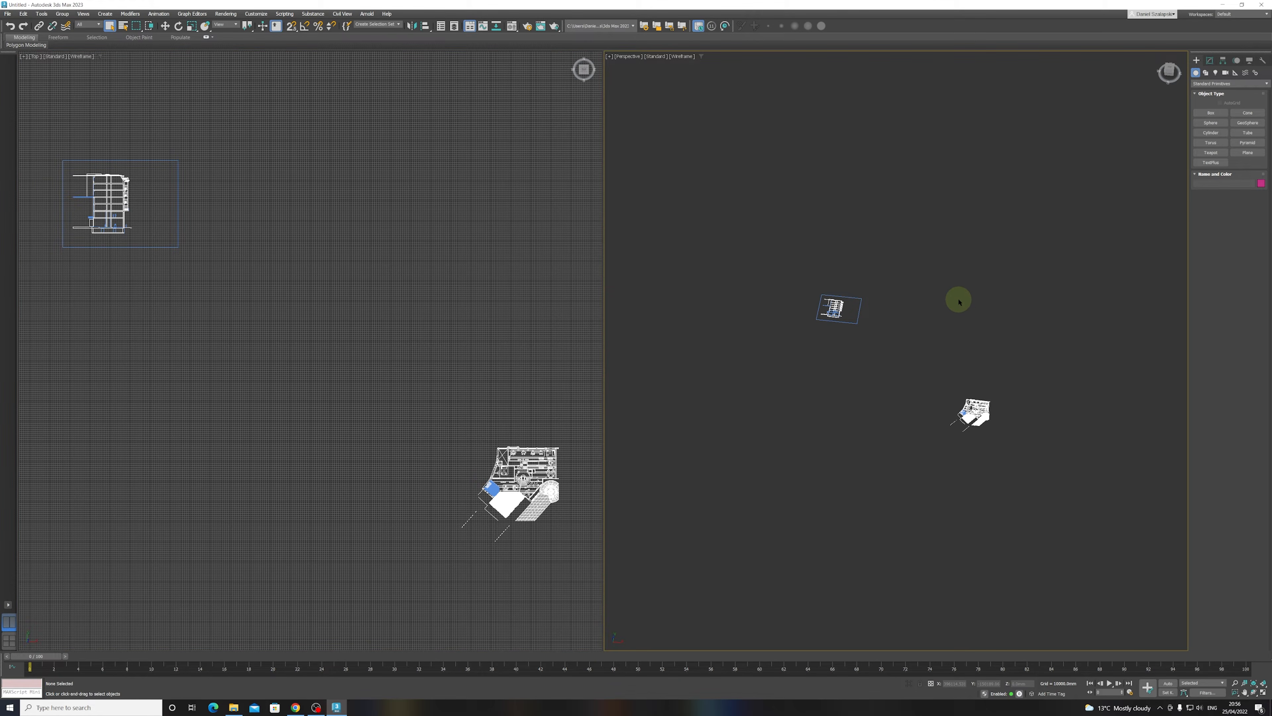
key("t")
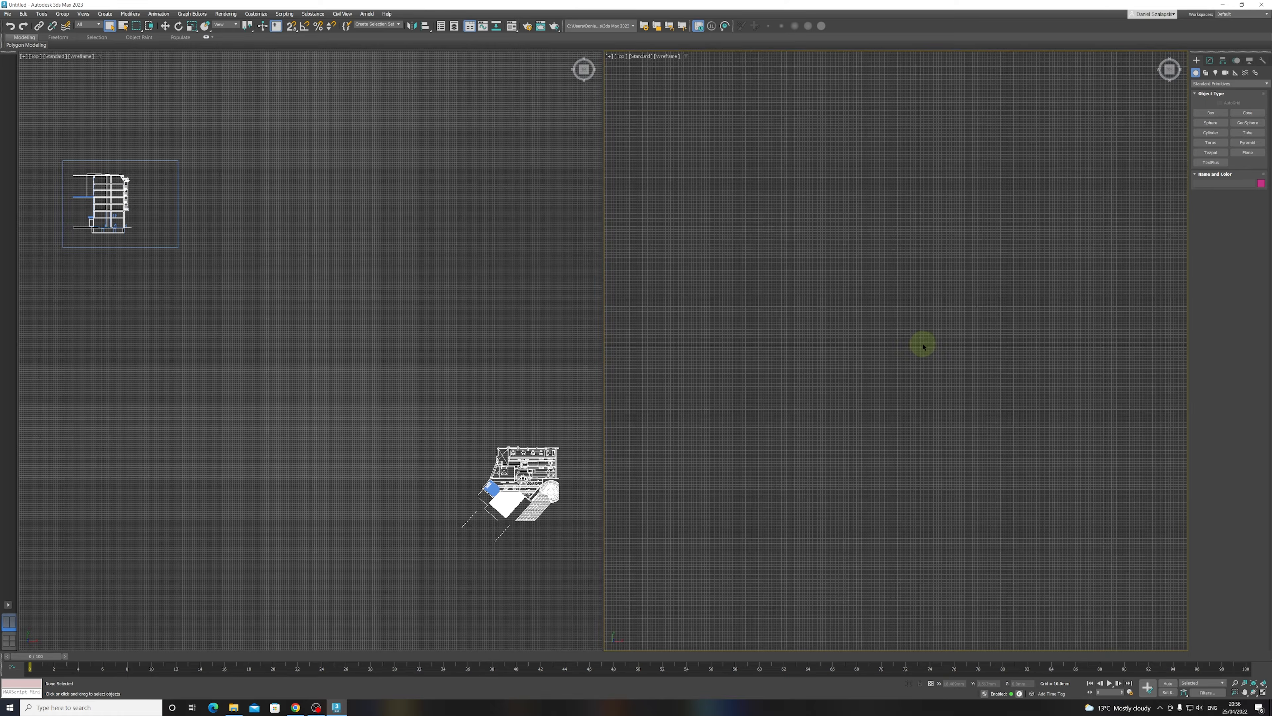
scroll(925, 352, "down", 2)
left_click(1255, 686)
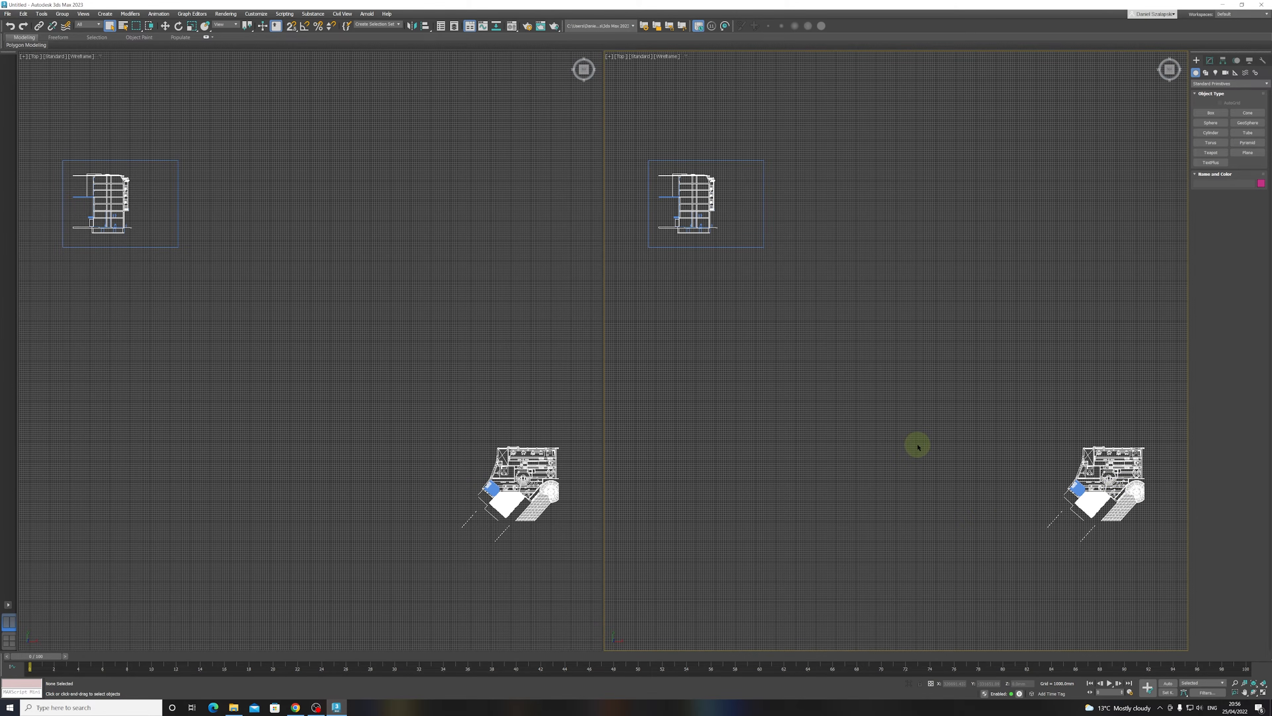
key("f")
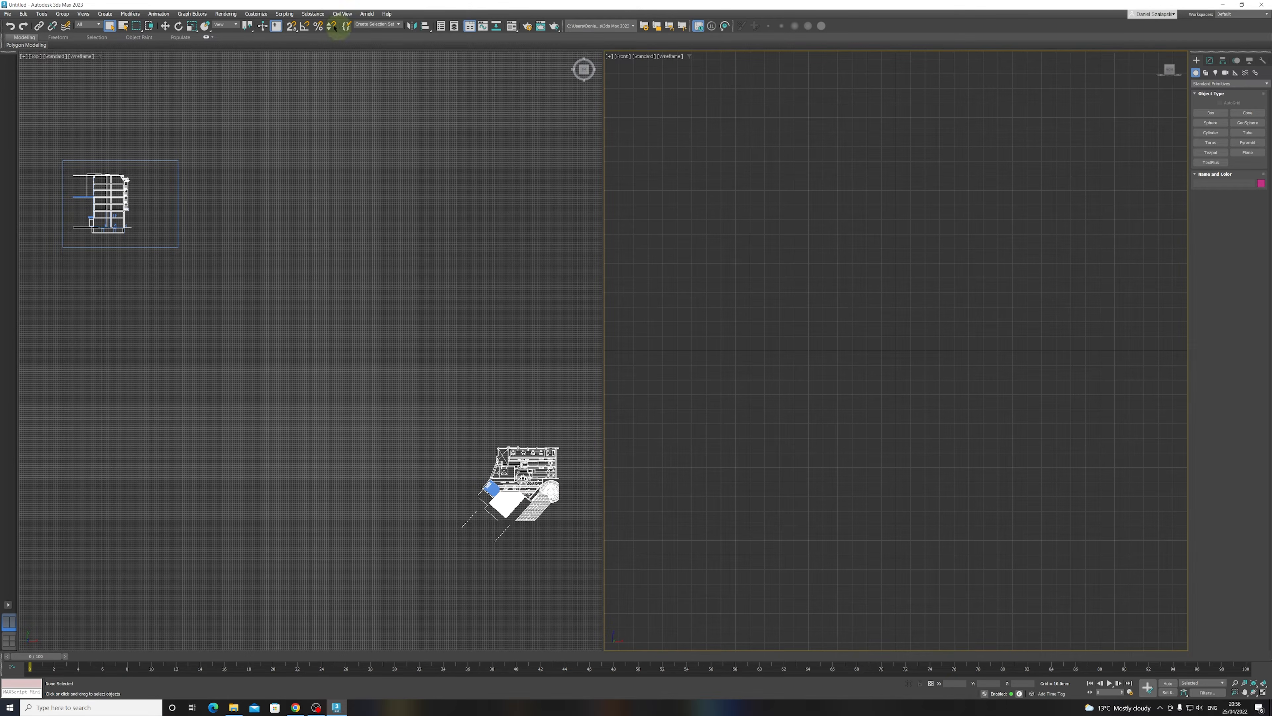
- Assign the hotkey R to the Right View action in the Hotkey Editor, removing it from the conflicting Smart Scale action
left_click(257, 14)
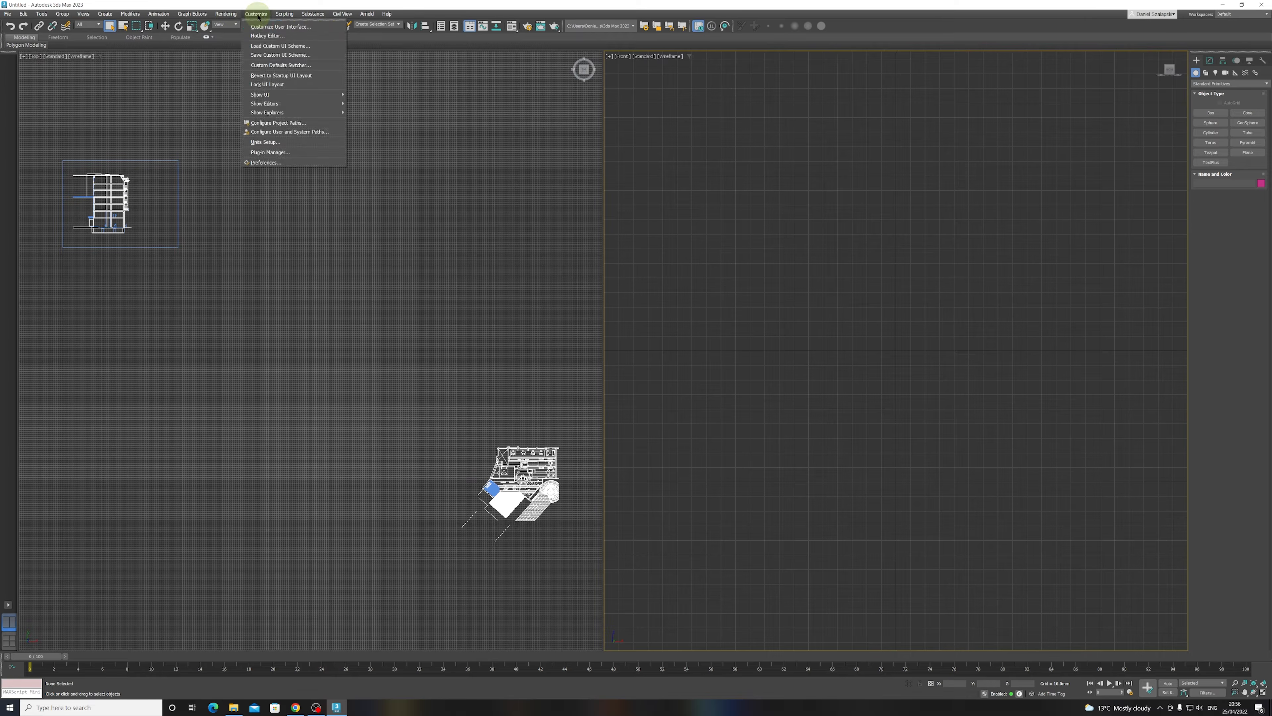
left_click(265, 37)
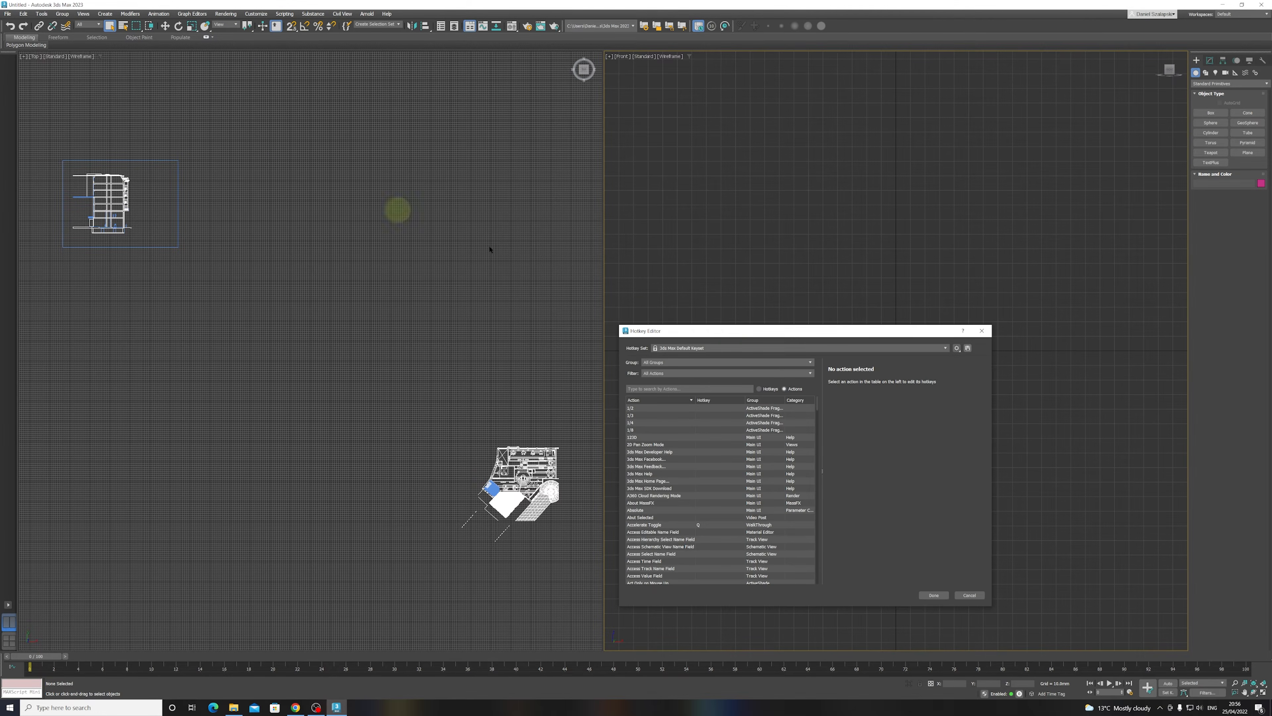
left_click_drag(731, 335, 757, 229)
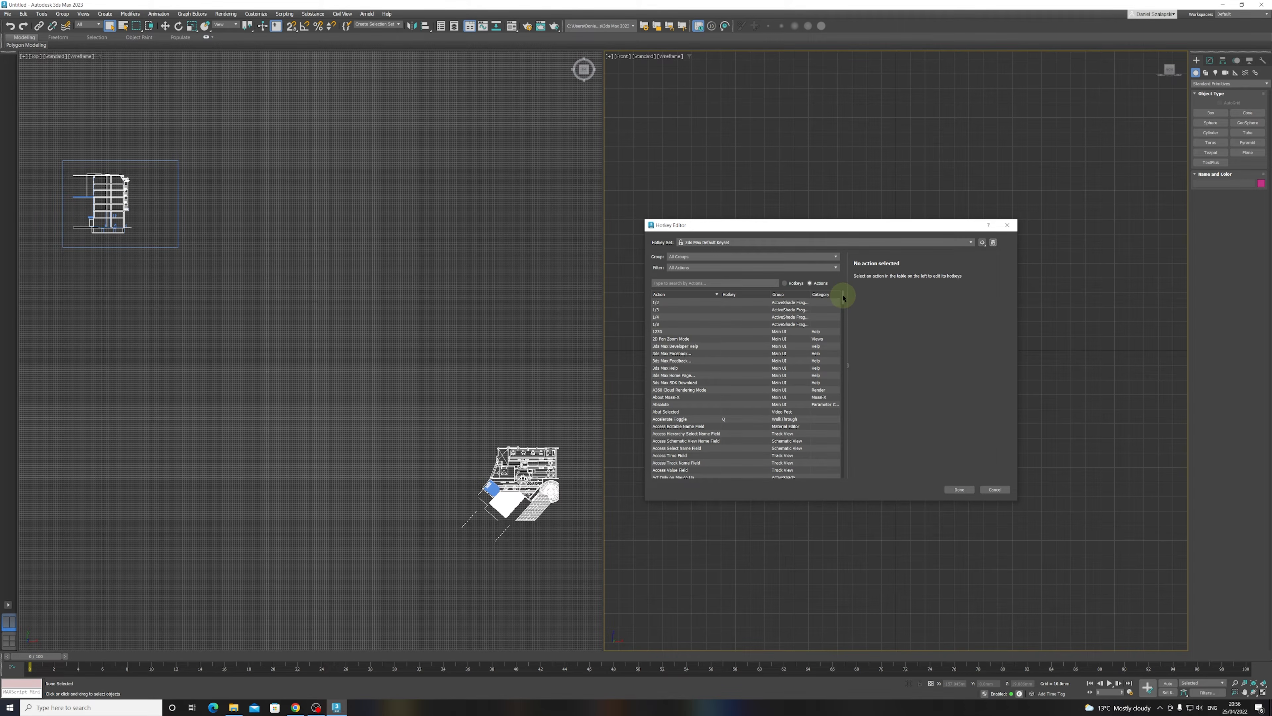
left_click_drag(843, 298, 858, 410)
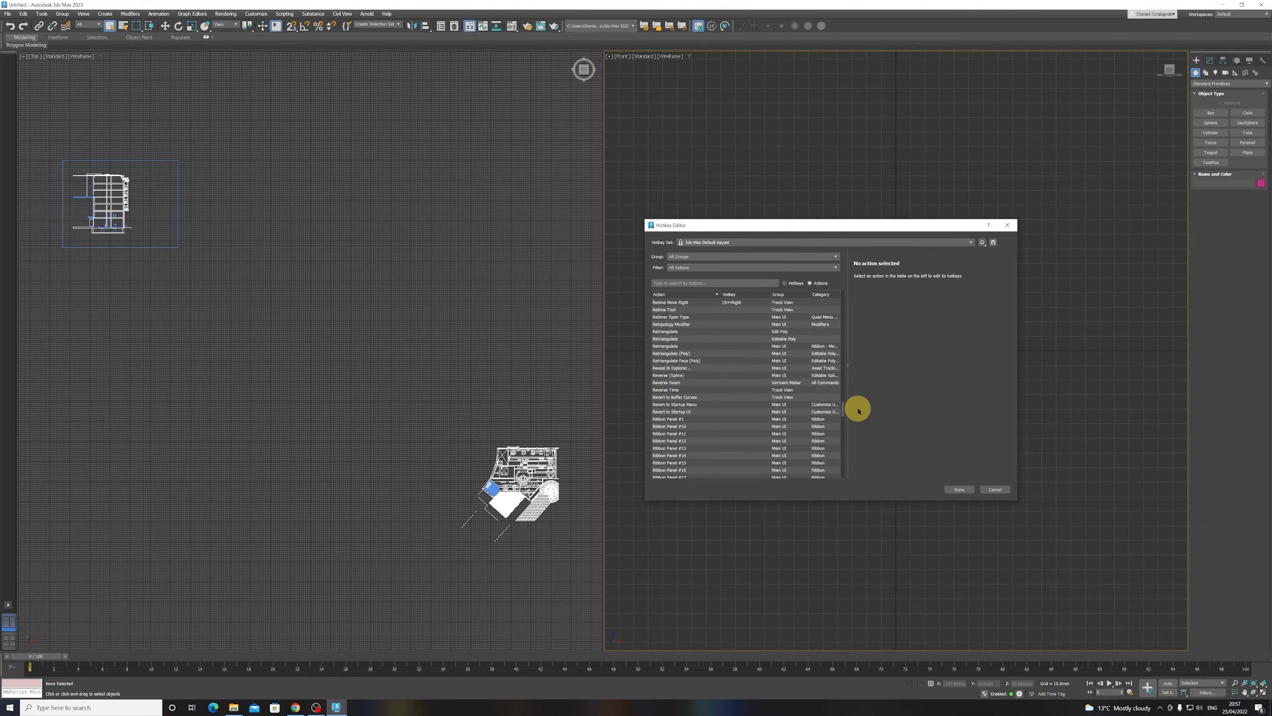
scroll(771, 408, "down", 5)
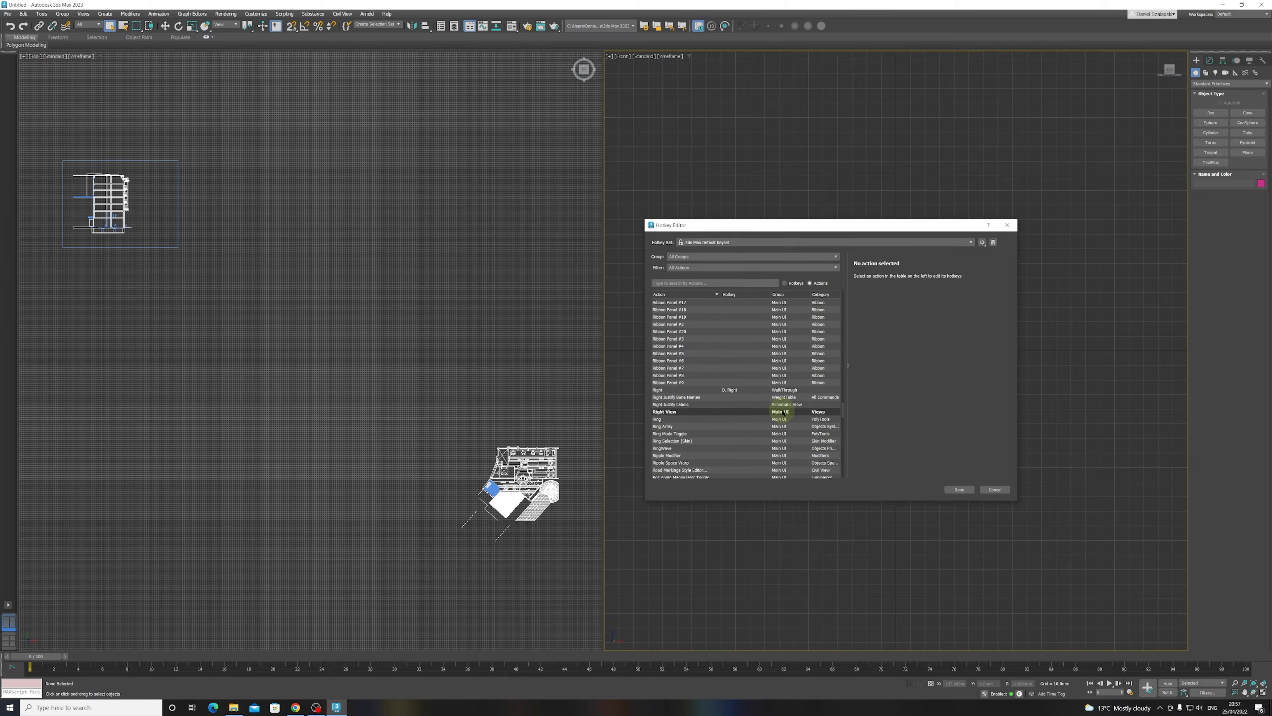
left_click(685, 412)
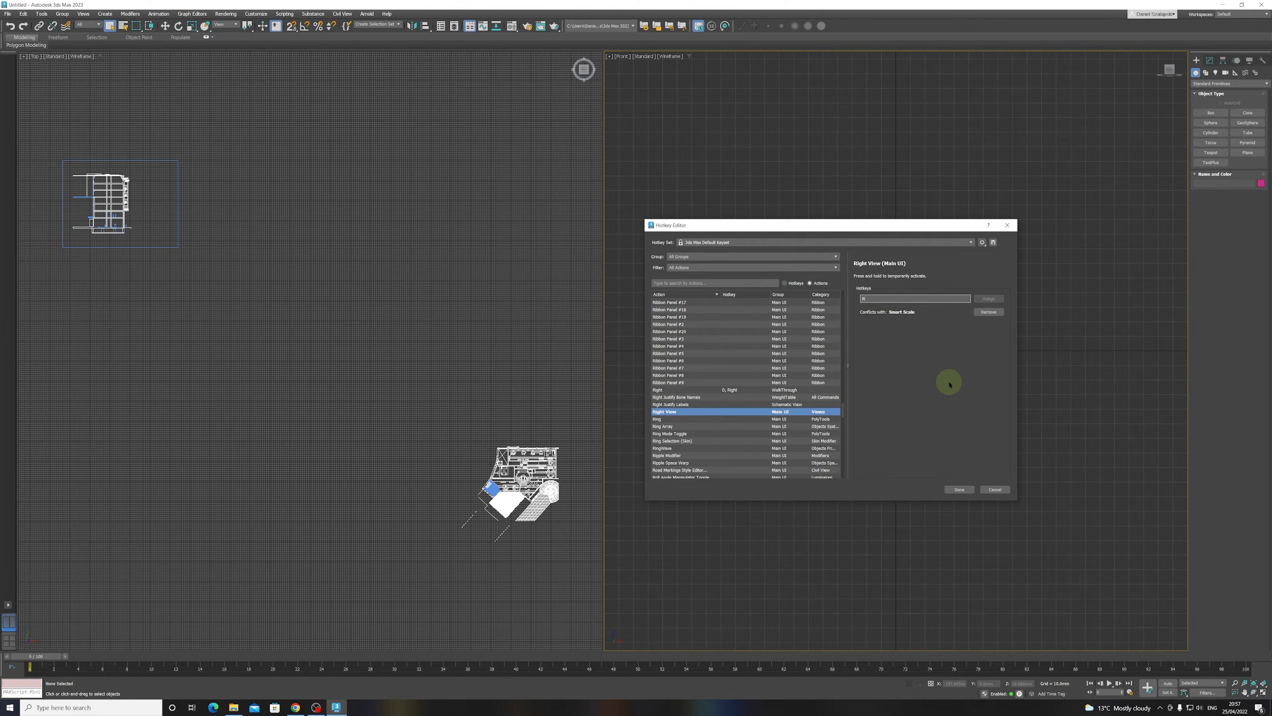
left_click(988, 311)
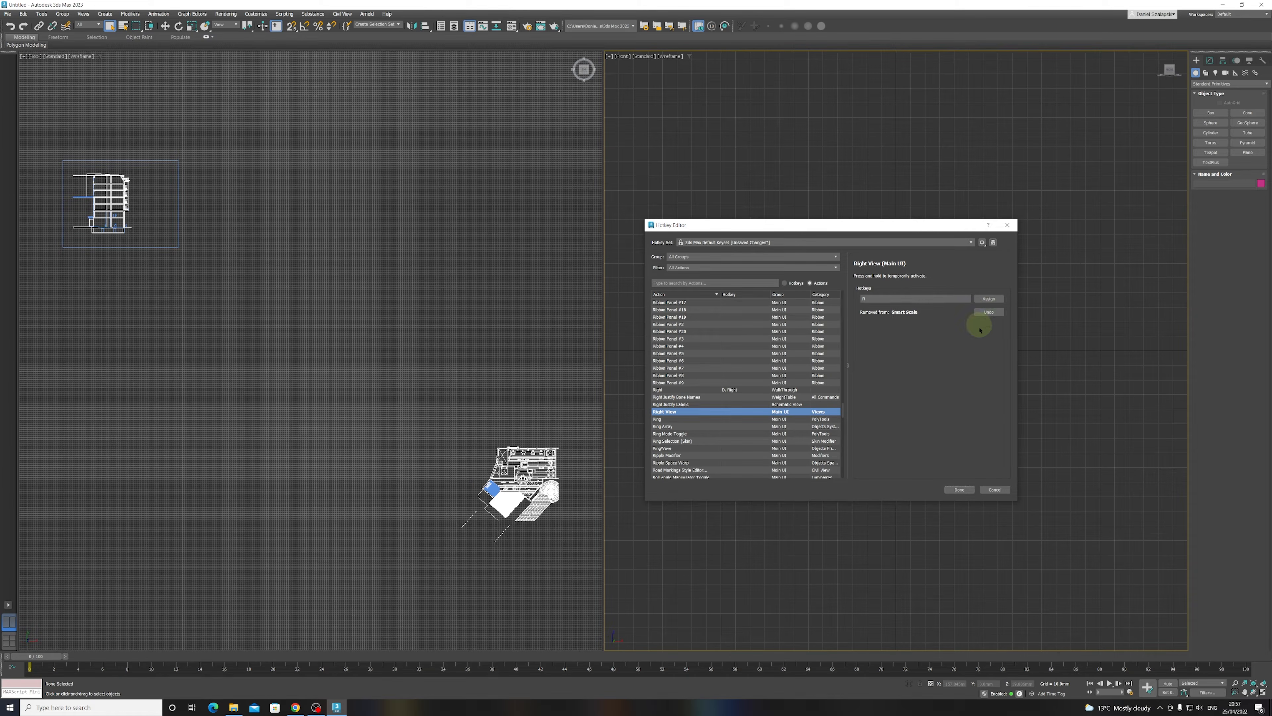
left_click(990, 299)
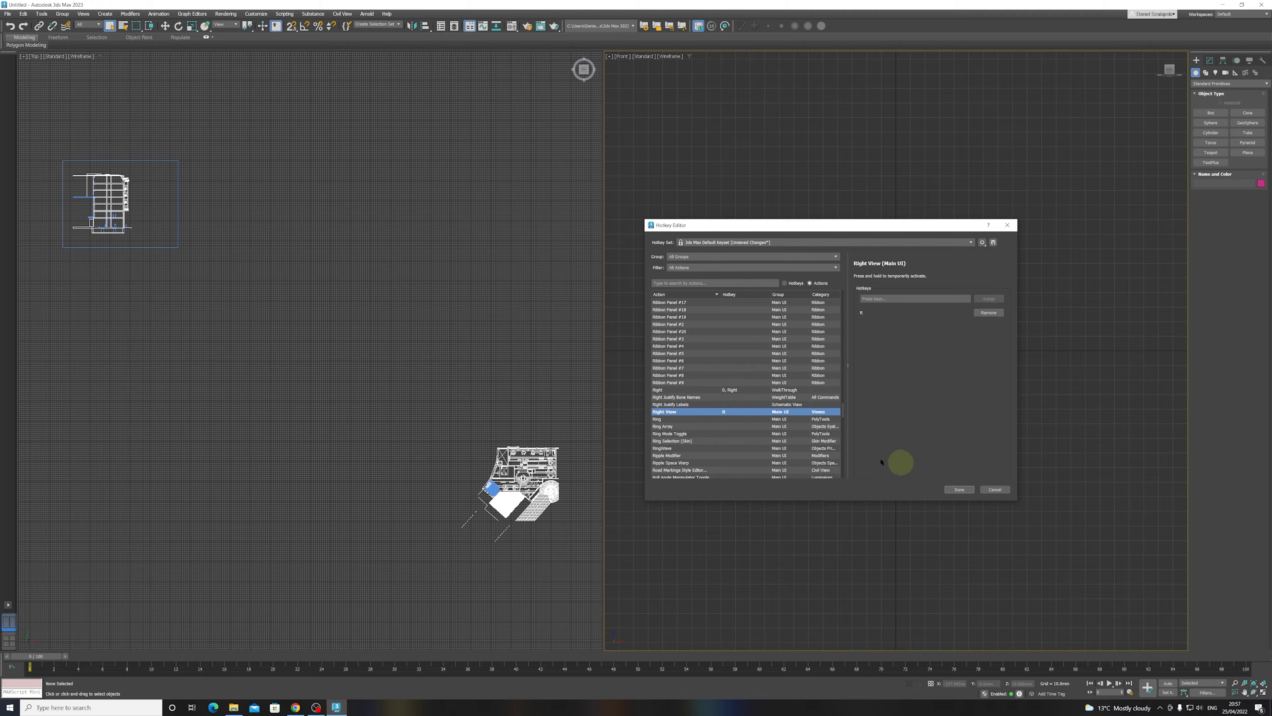
- Check which views lack a hotkey, and assign B to the Back View action in the Hotkey Editor
left_click(32, 56)
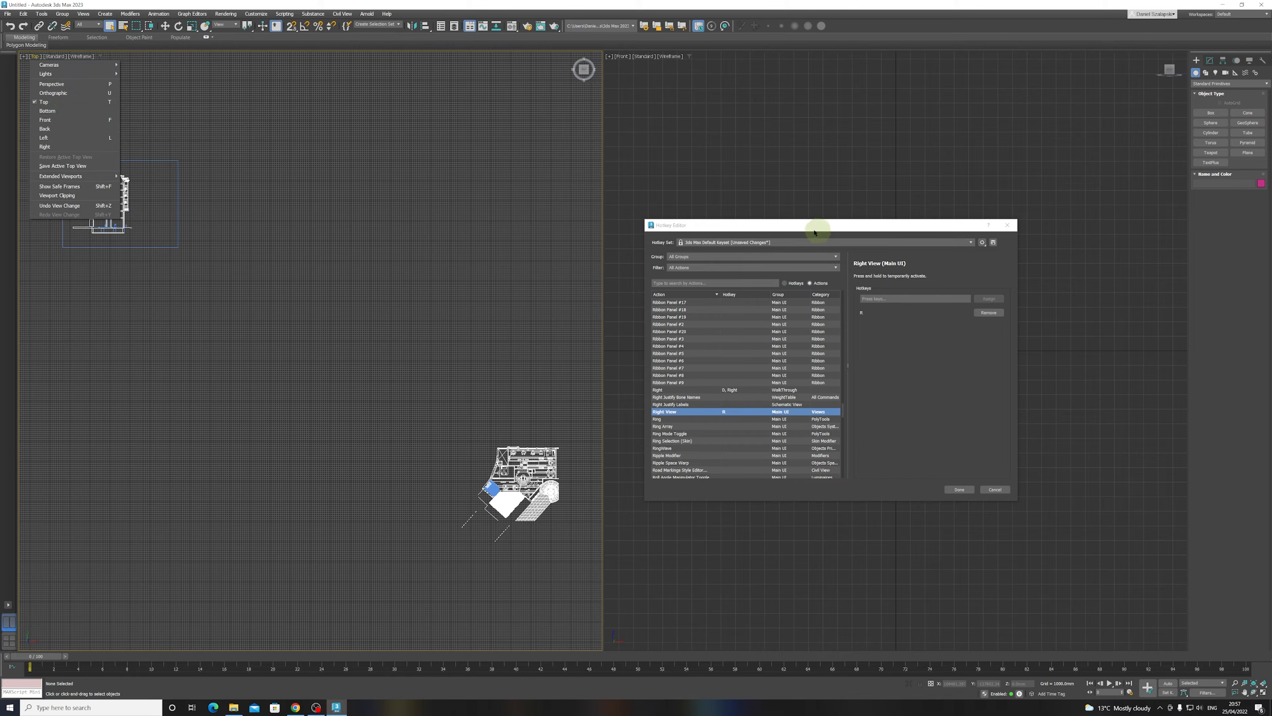
left_click(798, 230)
left_click_drag(840, 399, 840, 318)
scroll(691, 381, "up", 8)
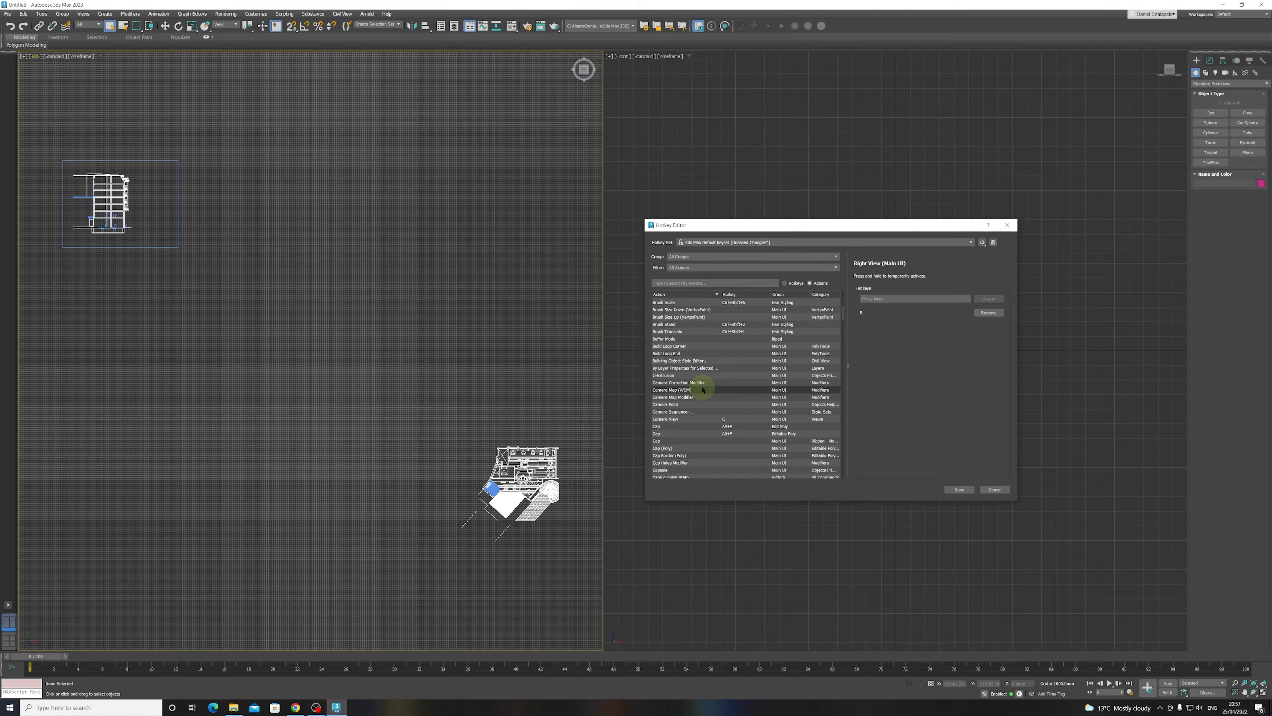
scroll(702, 391, "up", 8)
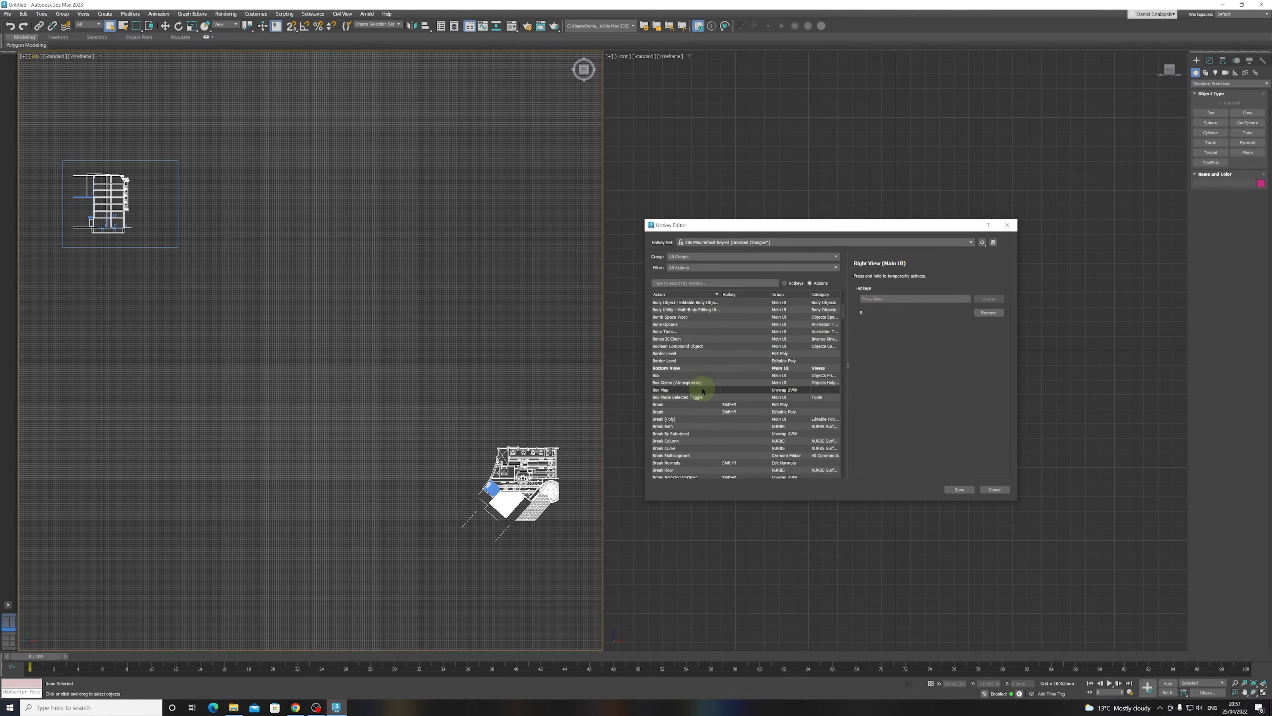
scroll(703, 391, "up", 10)
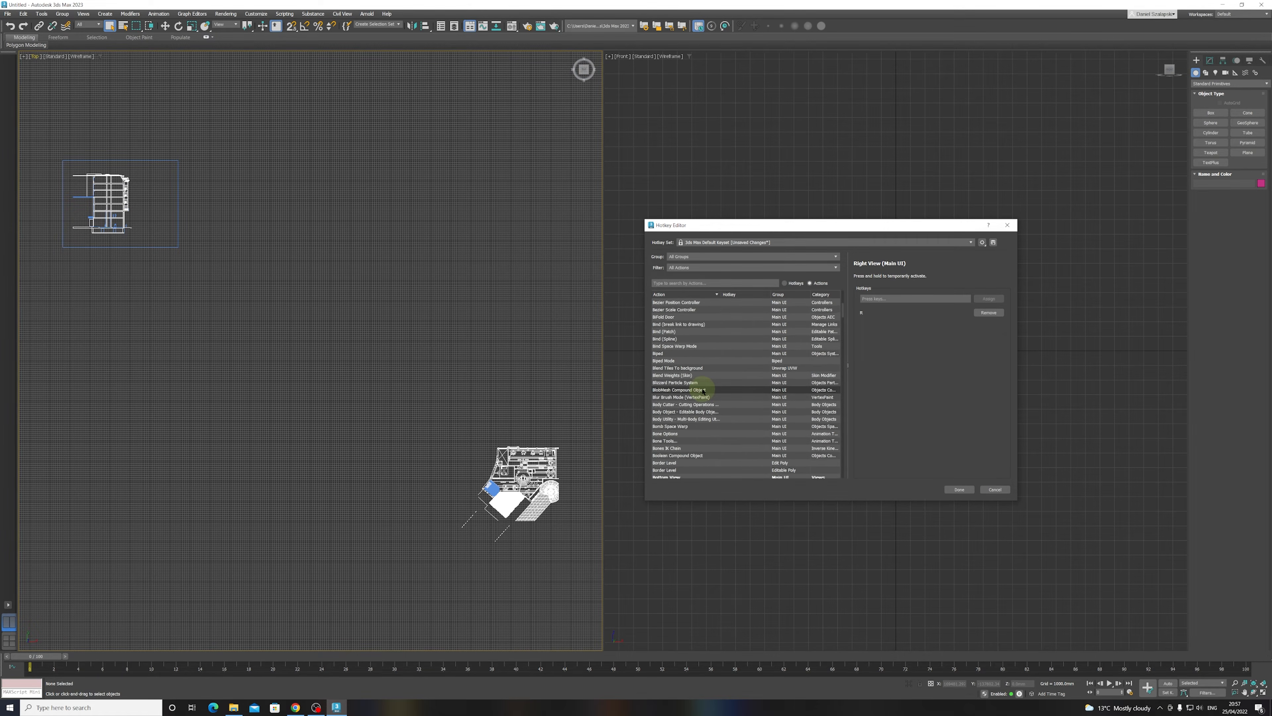
scroll(691, 361, "up", 2)
left_click(674, 324)
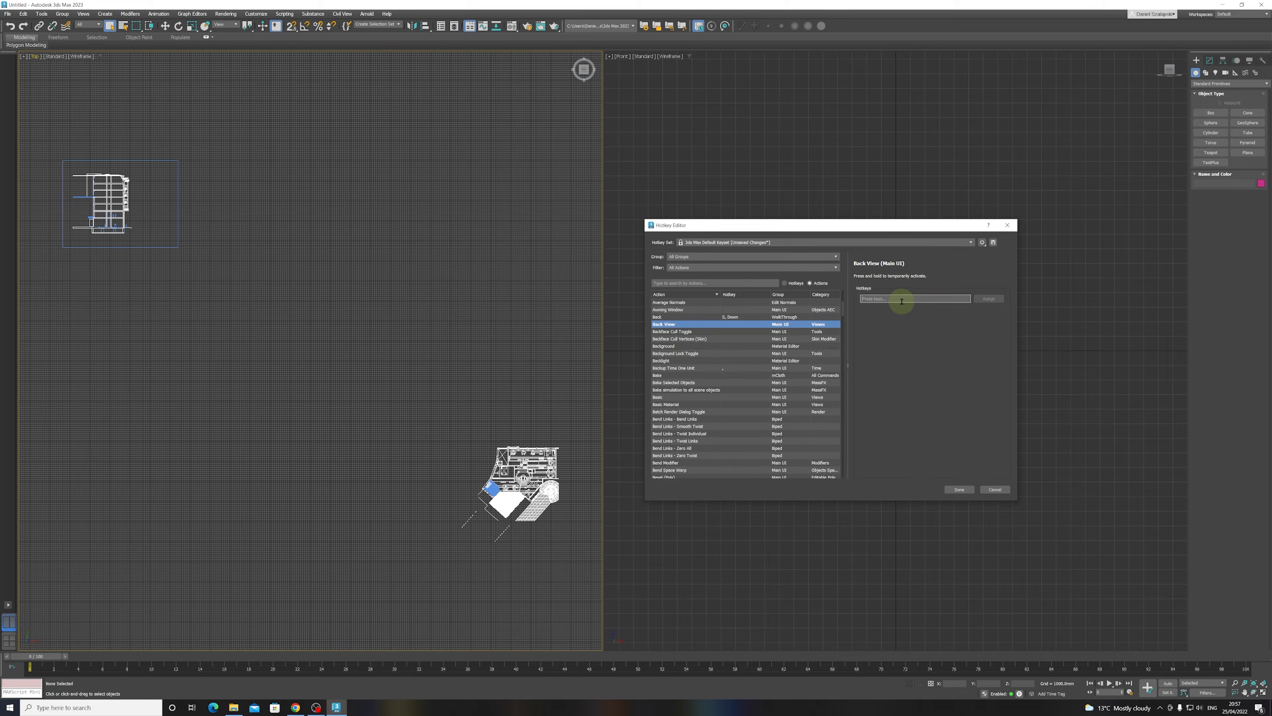
left_click(989, 299)
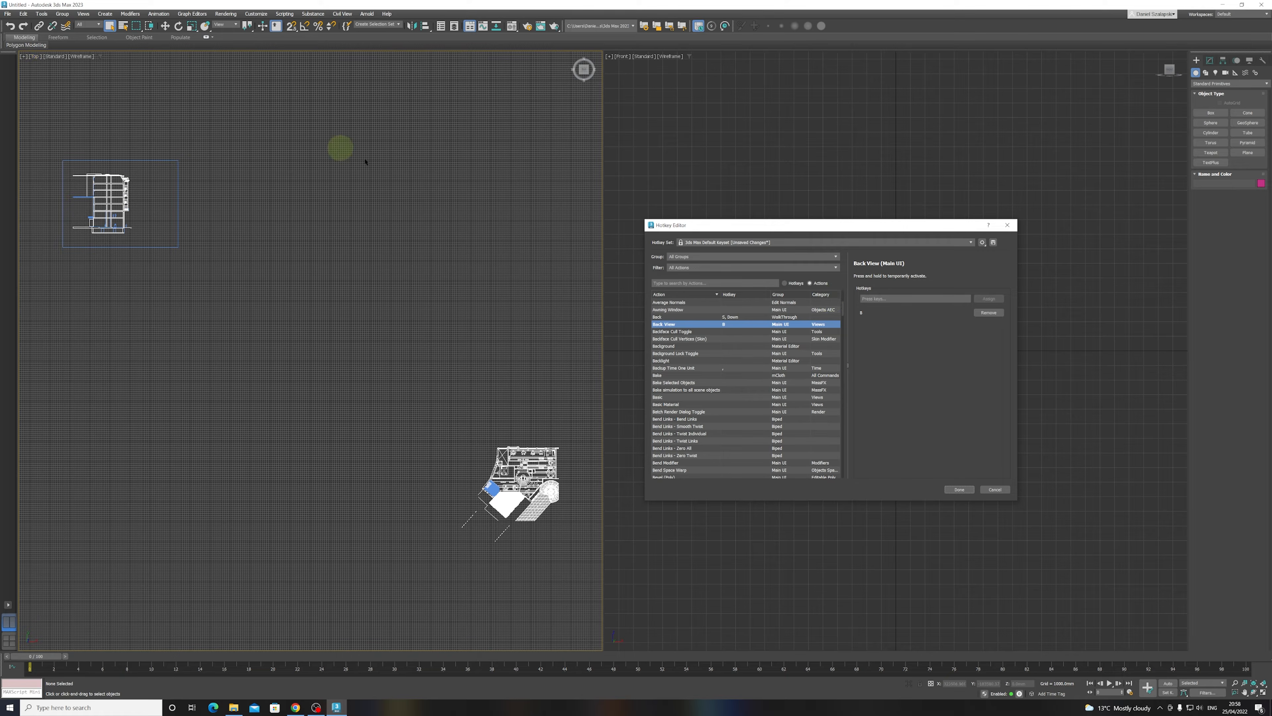
- Assign the hotkey K to the Bottom View action, removing it from Set Keys, and recheck the Back View action's hotkey
left_click(36, 57)
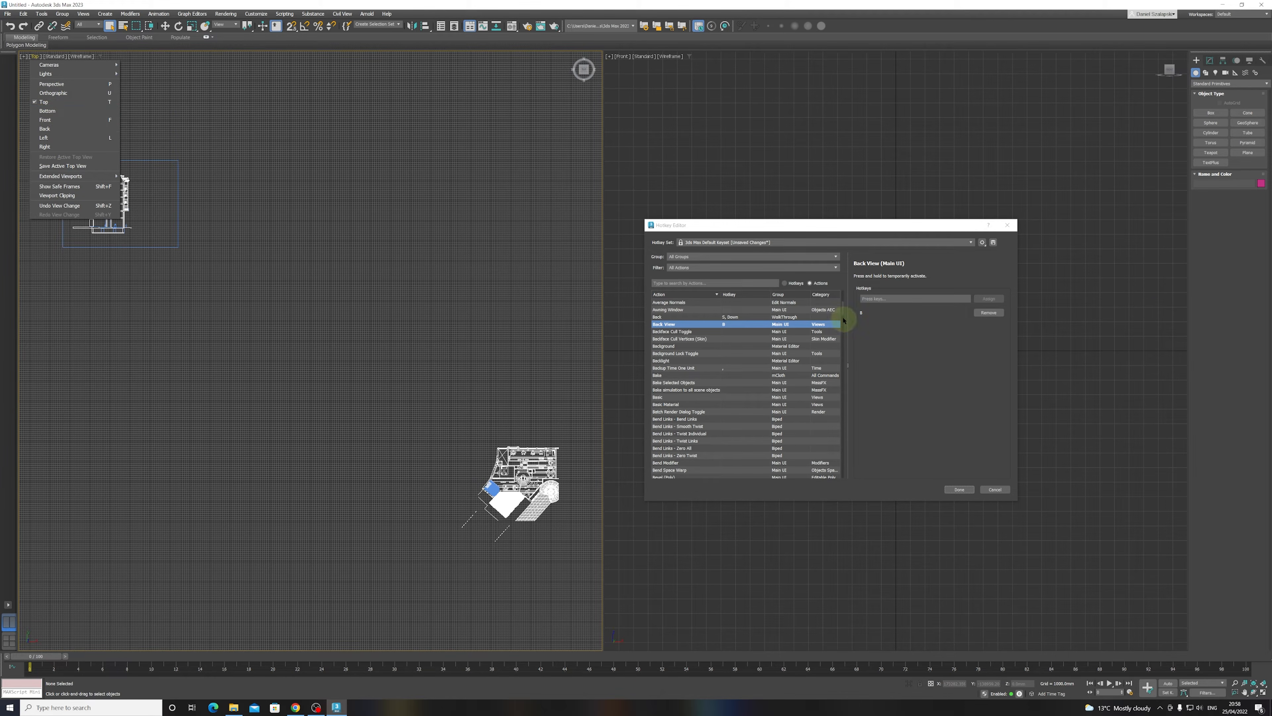
left_click_drag(845, 310, 845, 315)
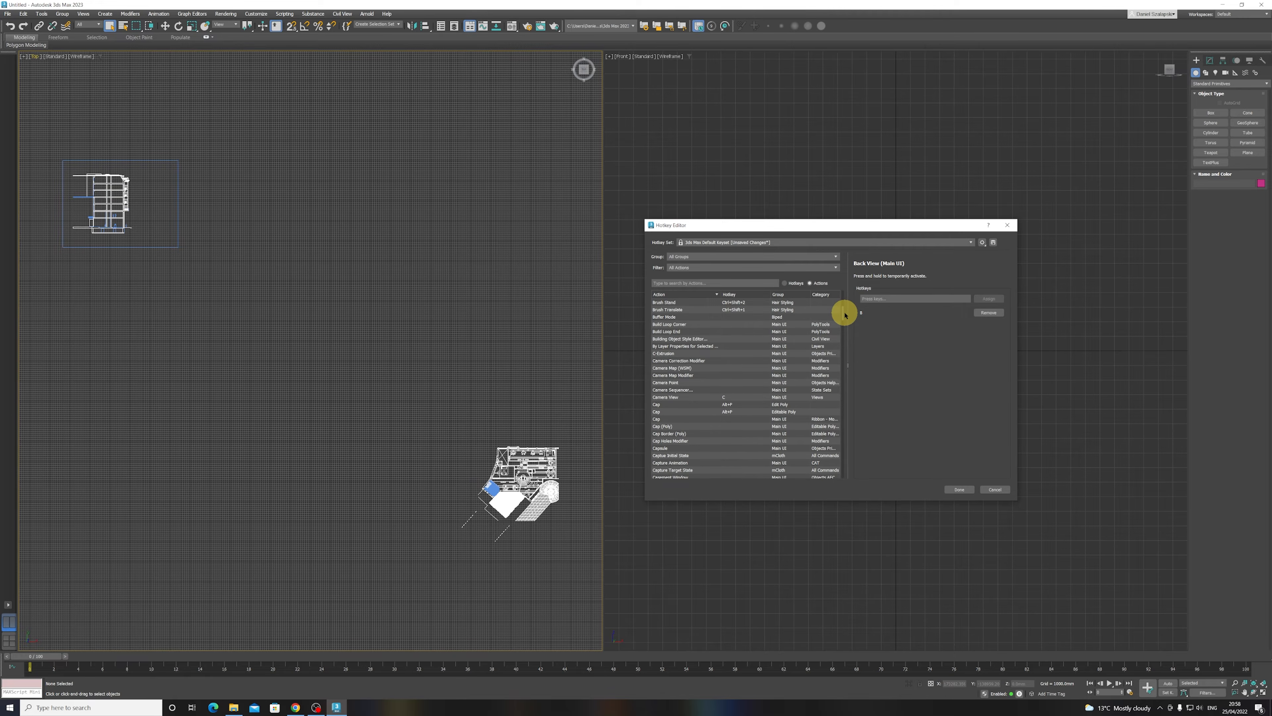
scroll(702, 379, "up", 6)
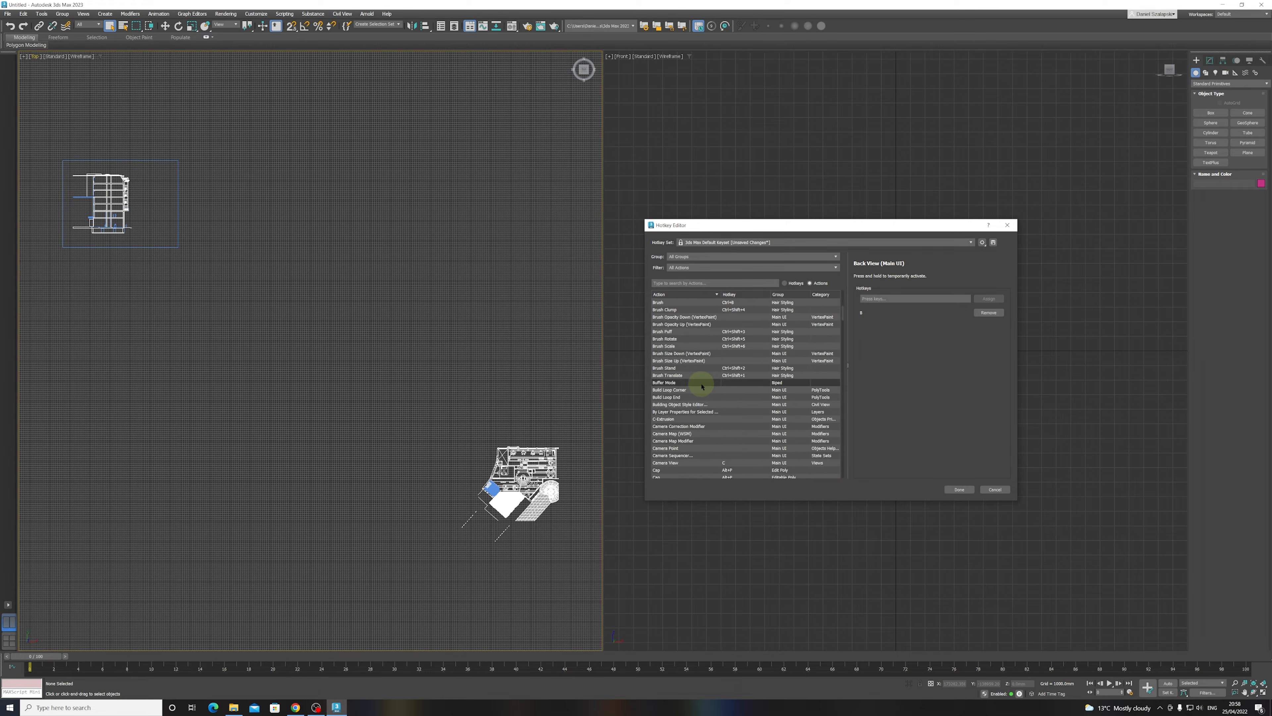
scroll(703, 387, "up", 1)
scroll(699, 381, "up", 7)
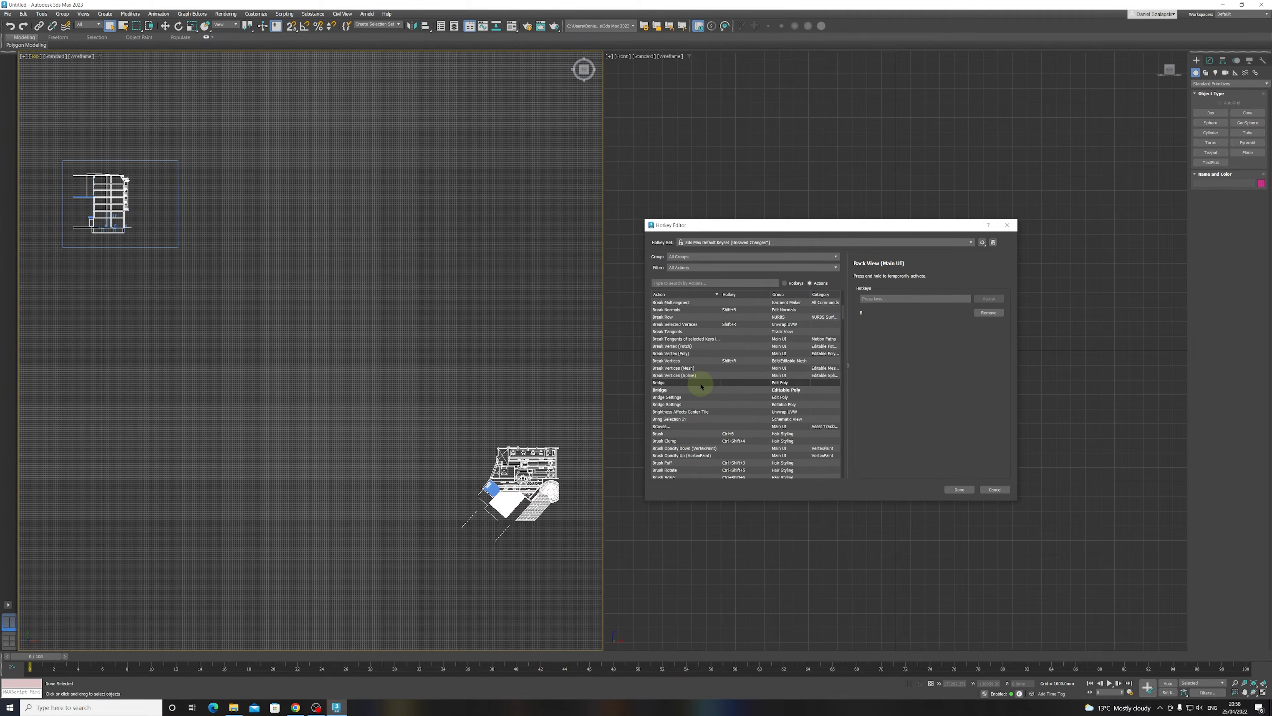
left_click(681, 325)
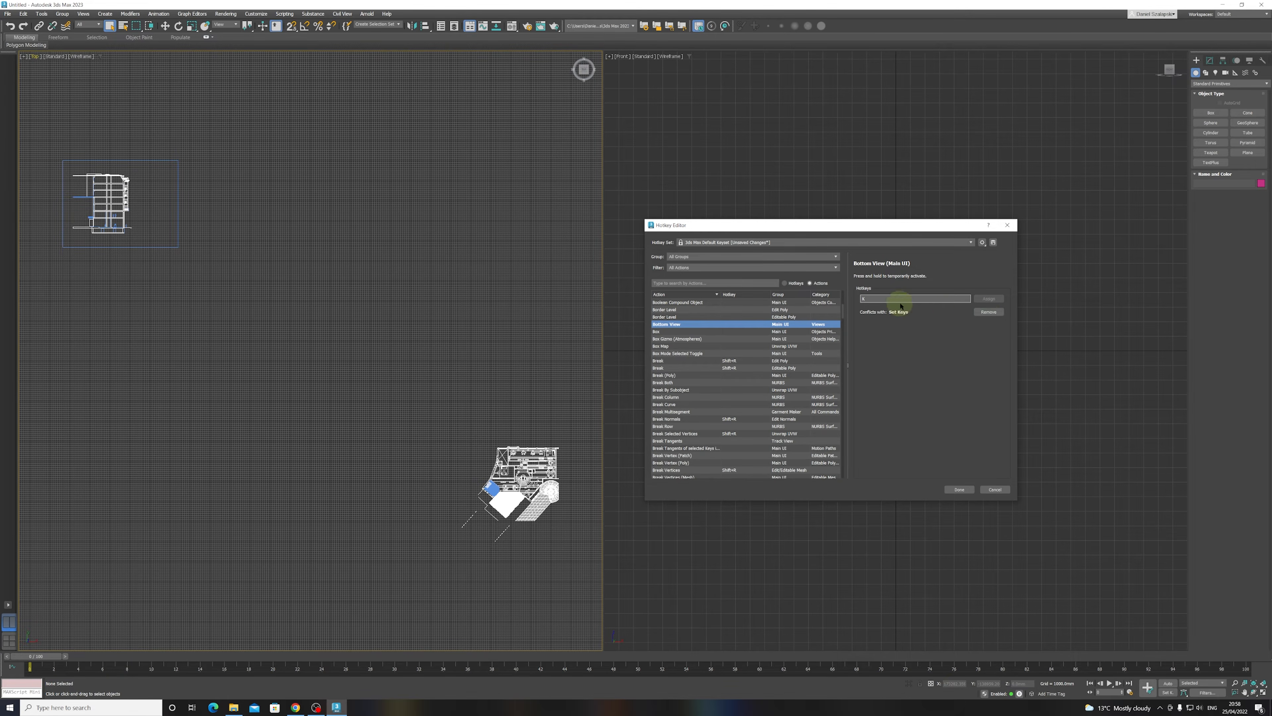
left_click(995, 313)
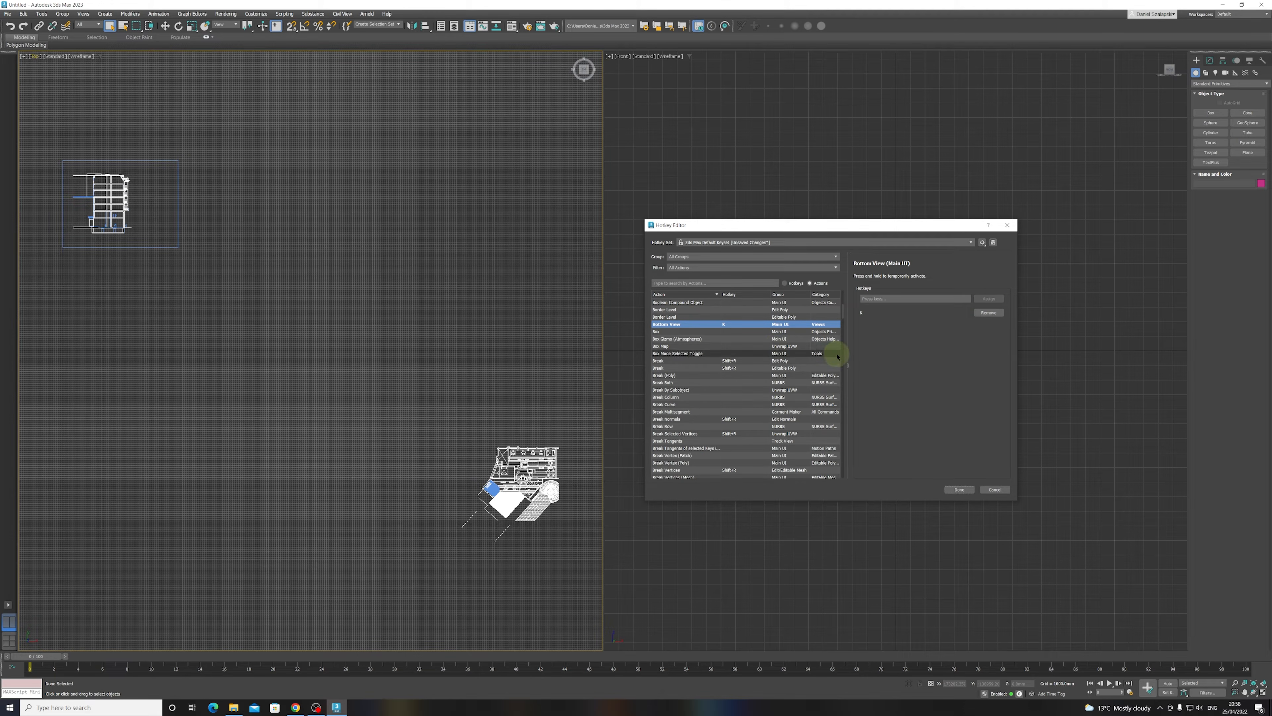
scroll(706, 358, "up", 6)
scroll(705, 358, "up", 5)
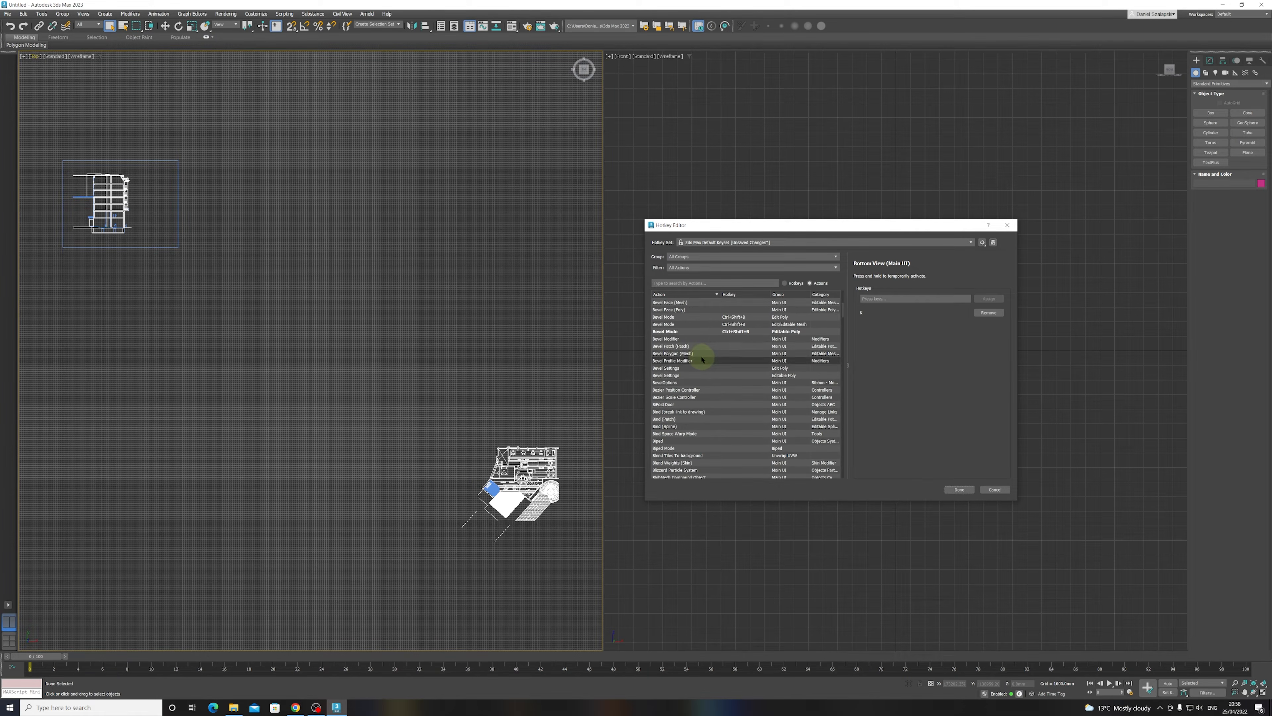
scroll(702, 360, "up", 5)
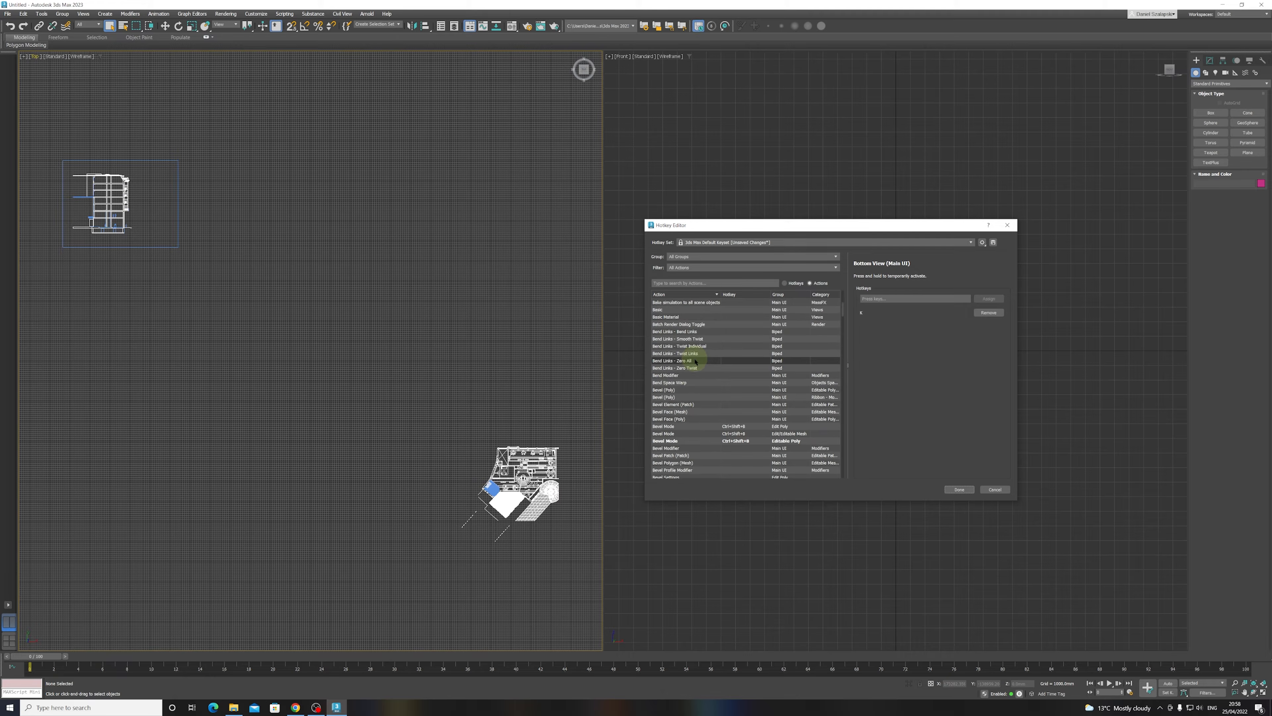
scroll(697, 365, "up", 4)
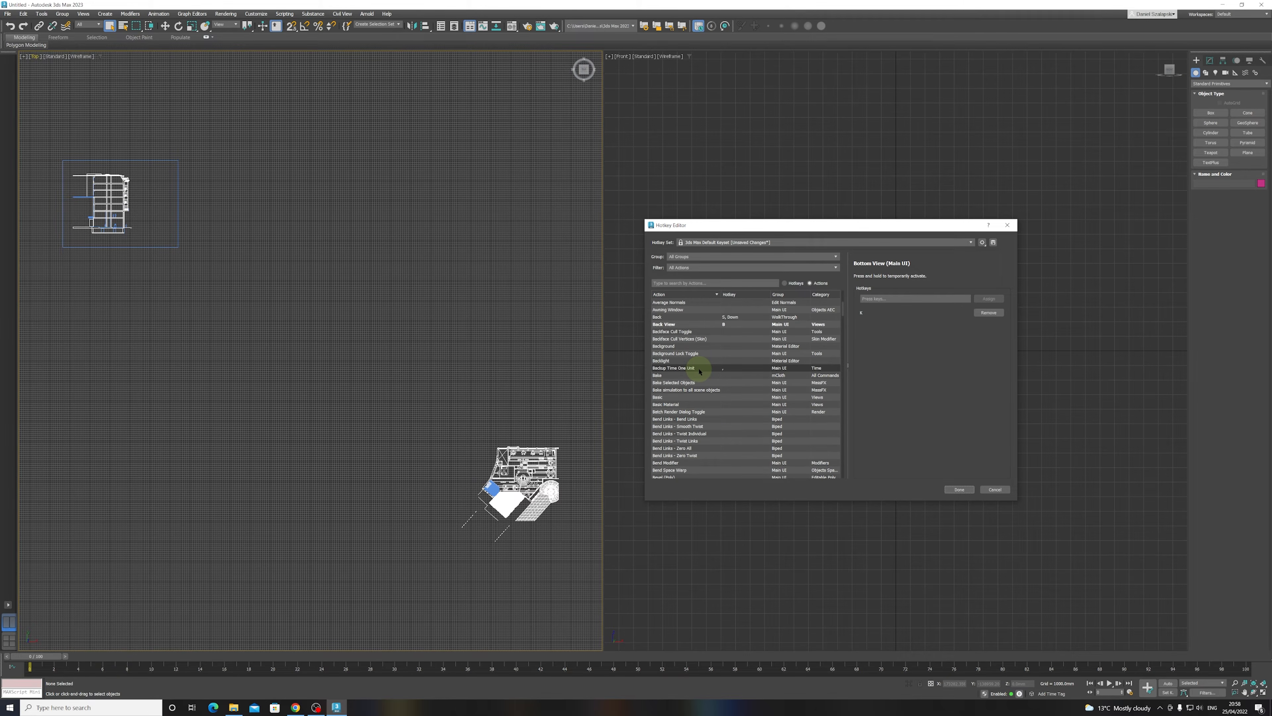
left_click(683, 324)
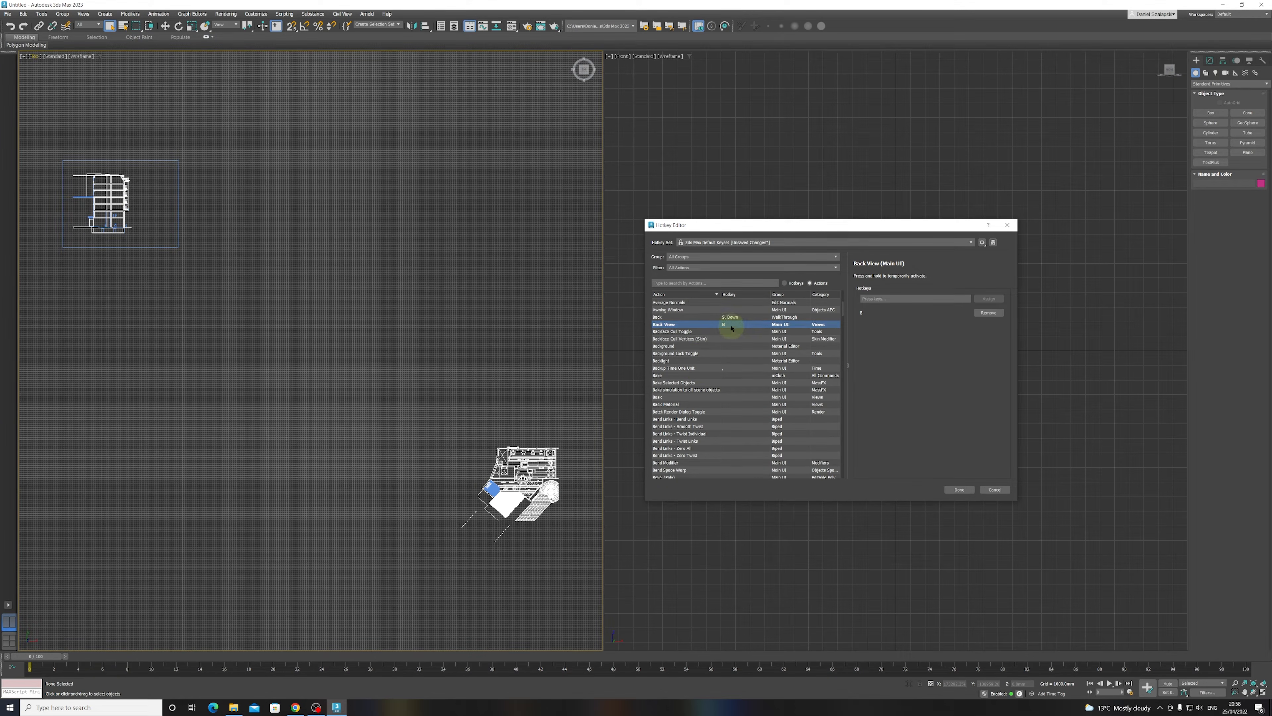
- Start saving the hotkey set as "Hotkeys 2023" in the Max Intro folder on the Projects (G:) drive, and cancel out of the Hotkey Editor
left_click(962, 491)
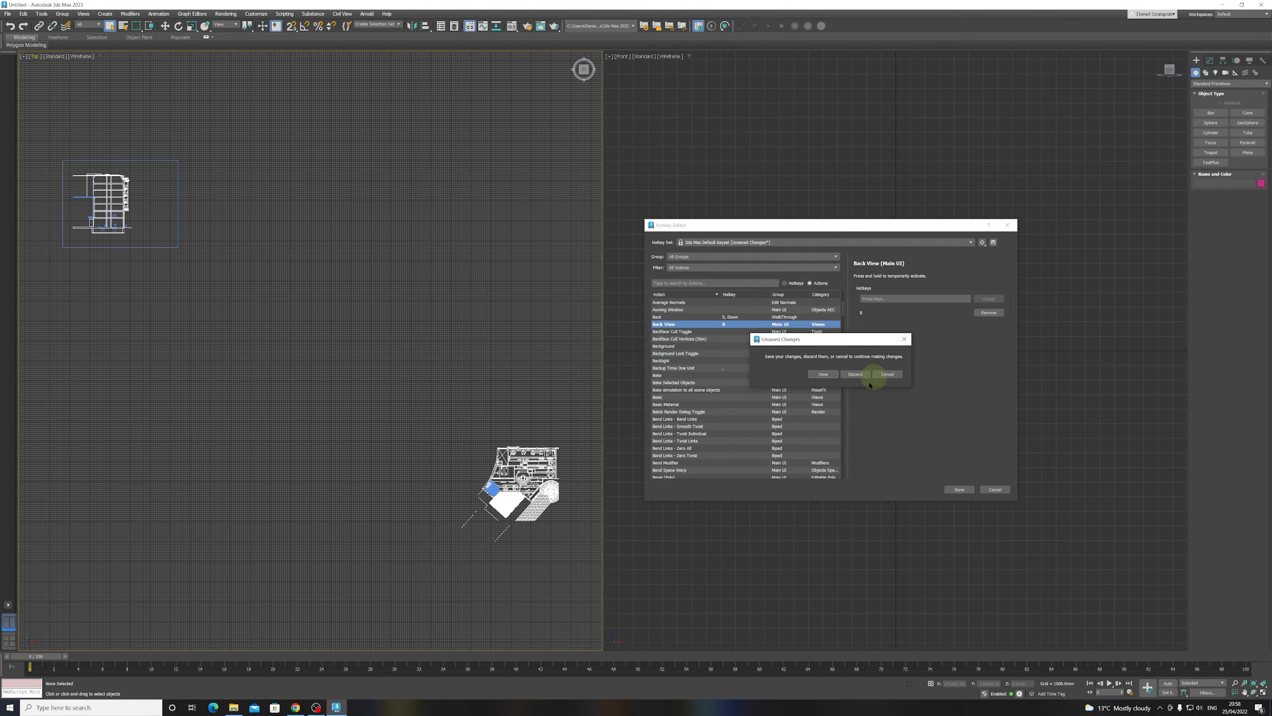
left_click(823, 374)
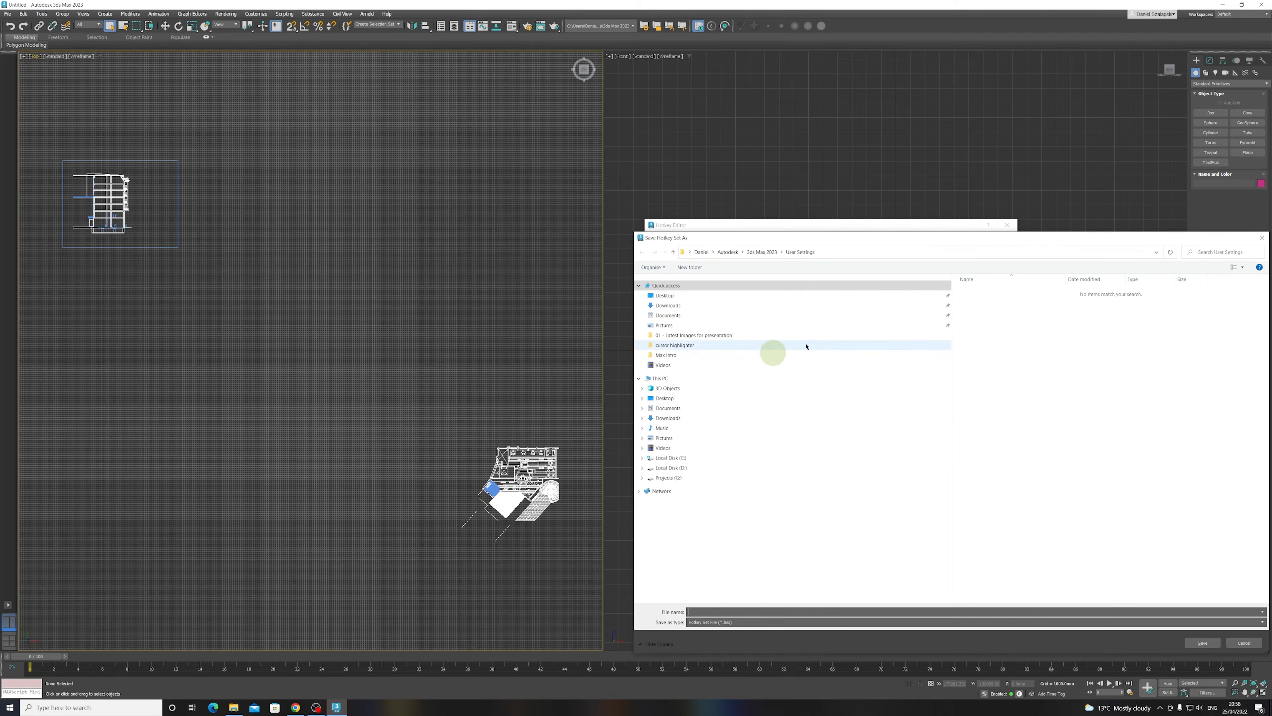
left_click_drag(850, 231, 542, 136)
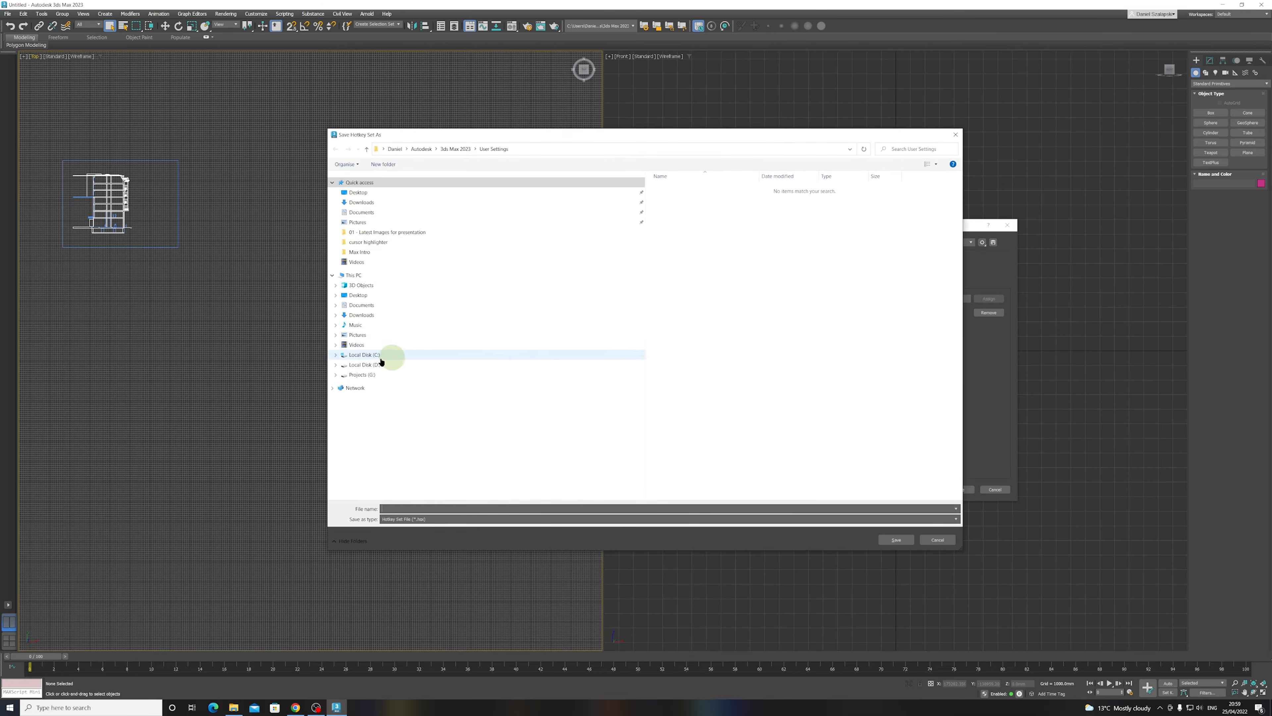
left_click(369, 376)
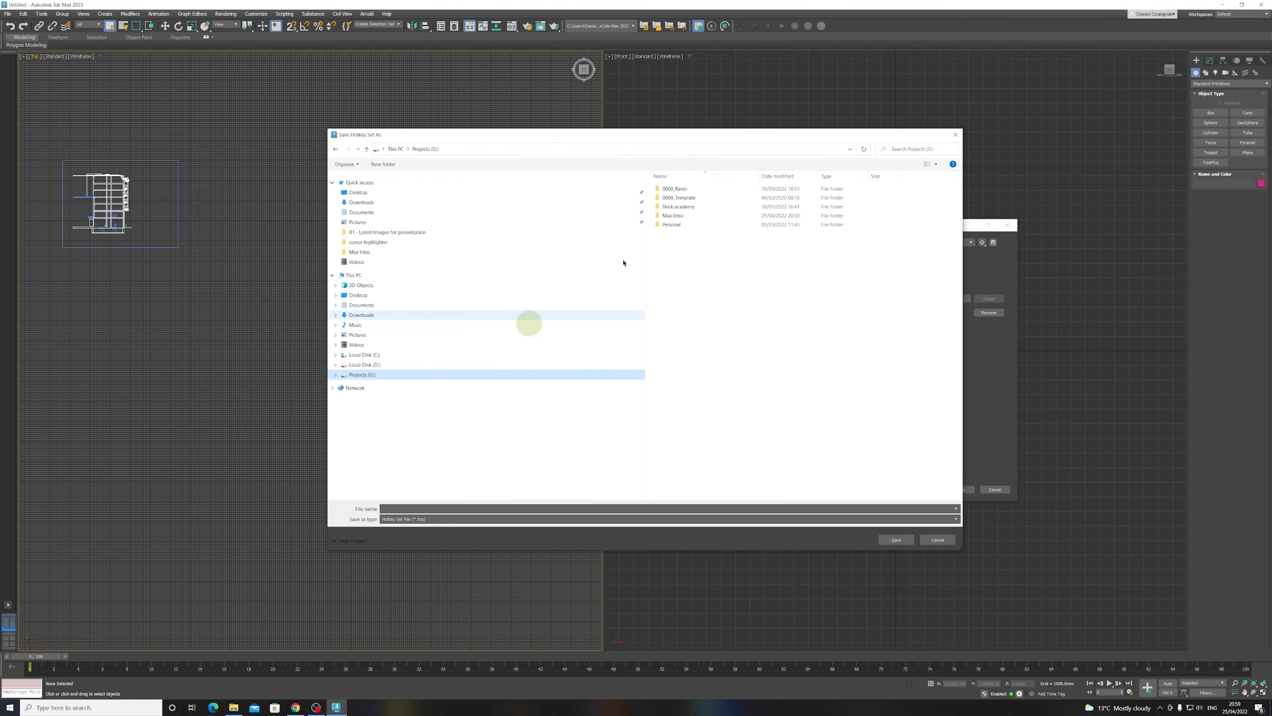
double_click(674, 216)
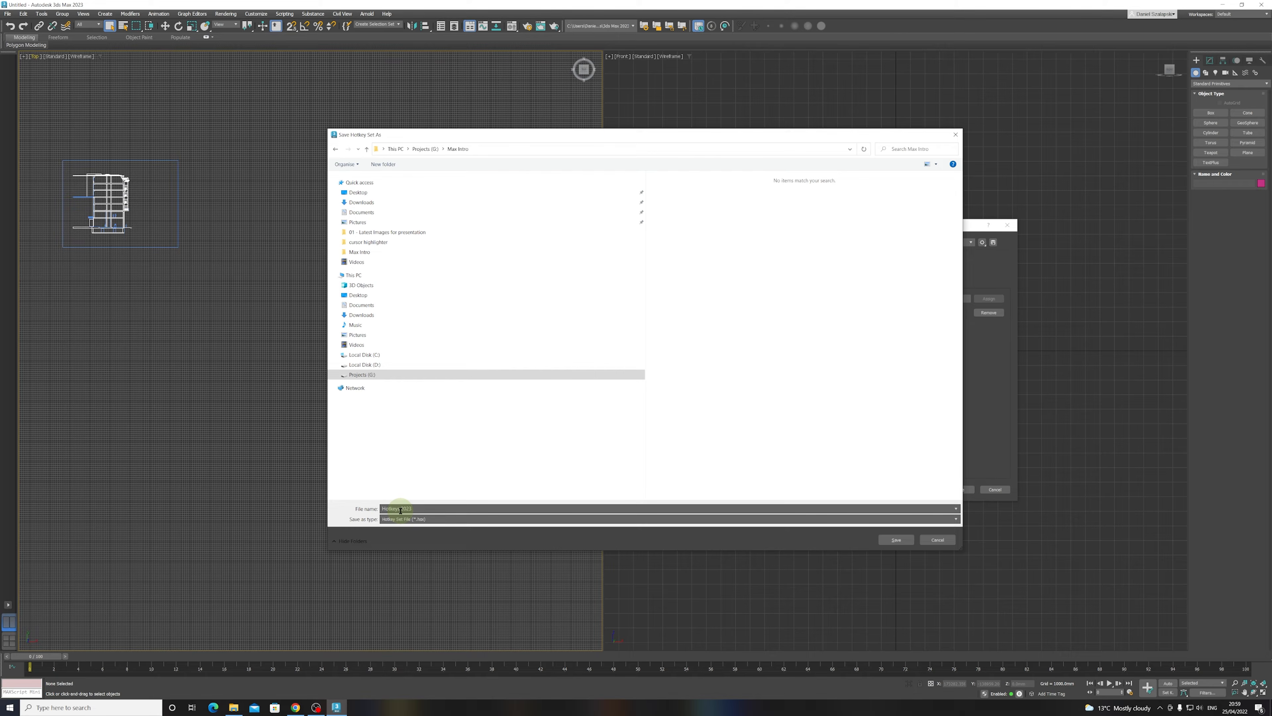
key("Escape")
key("Escape")
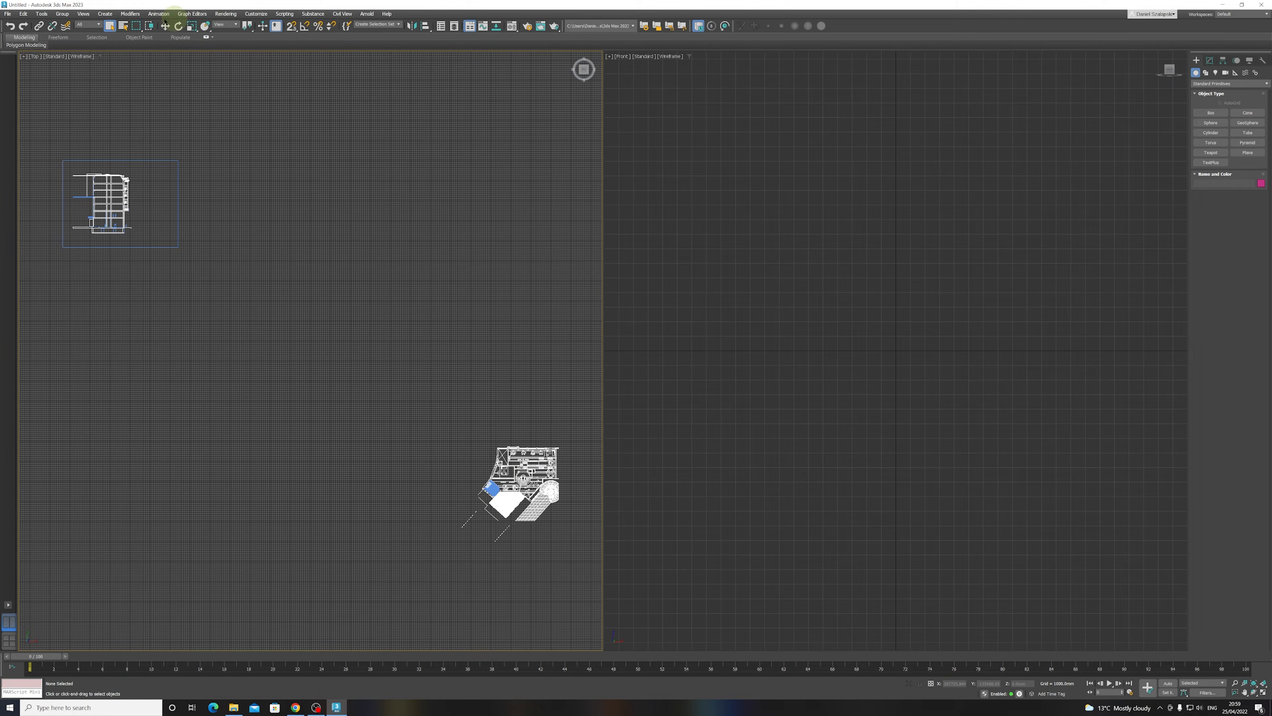
- View the mouse control options in the Customize User Interface window, and close it
left_click(256, 14)
left_click(265, 26)
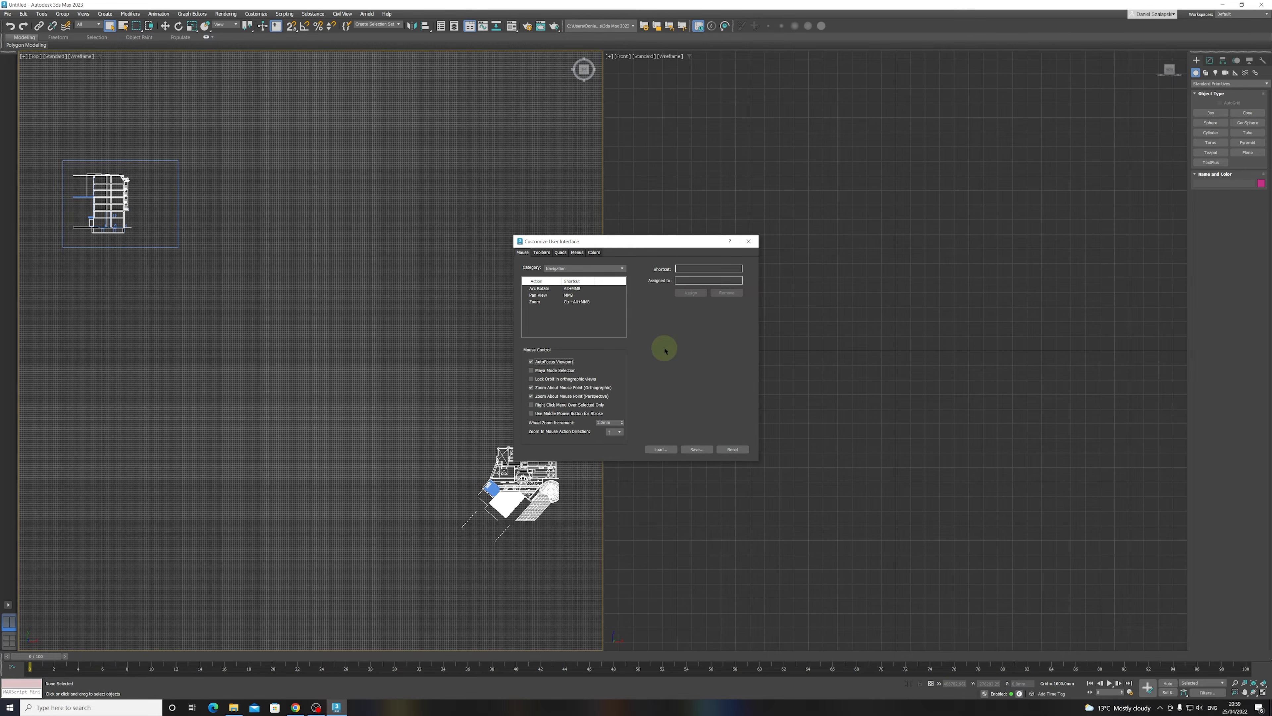
left_click(750, 242)
- Examine the floor plan up close in the Top viewport, and bring both the plan and section drawings back into view
left_click(112, 26)
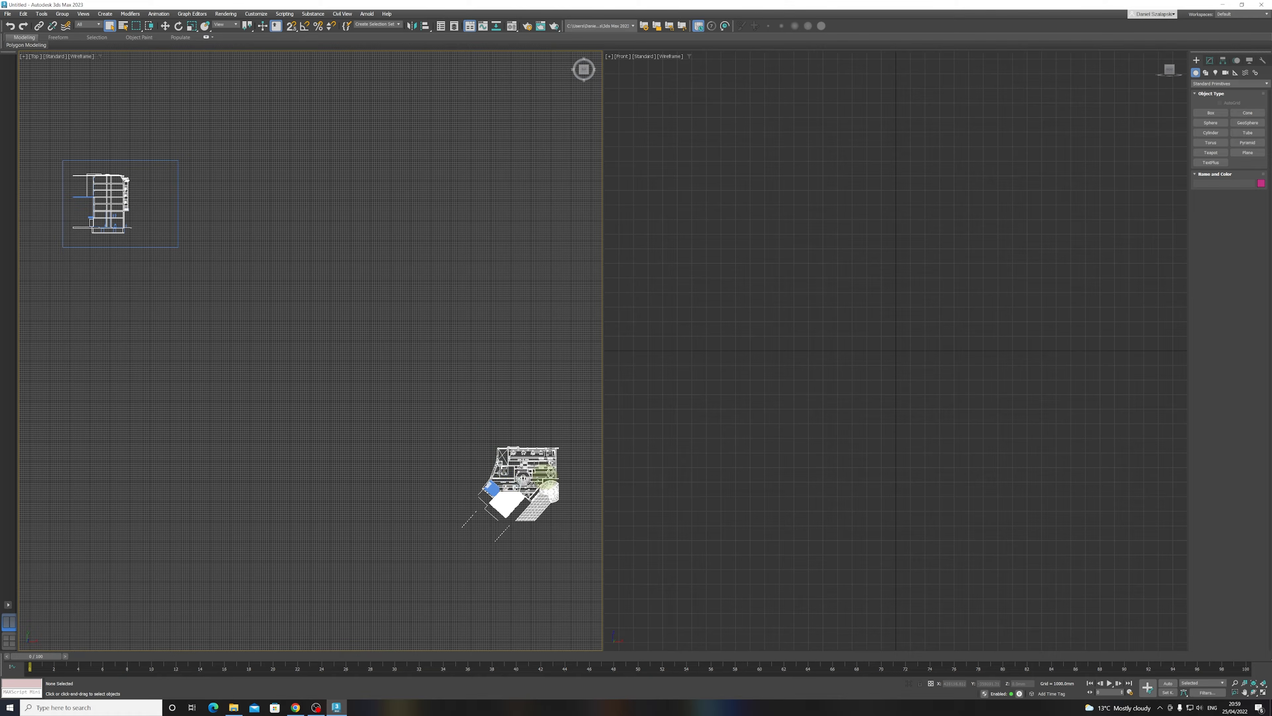
scroll(537, 484, "up", 5)
middle_click_drag(539, 482, 488, 382)
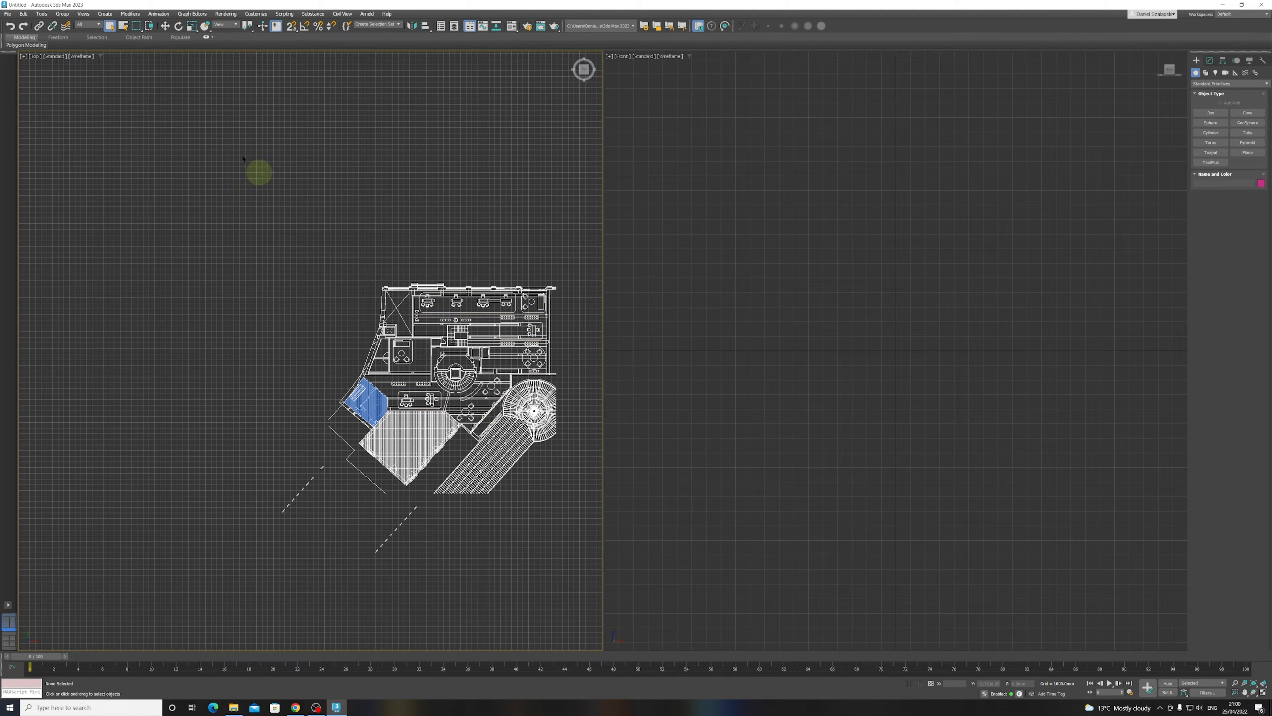
scroll(204, 225, "down", 8)
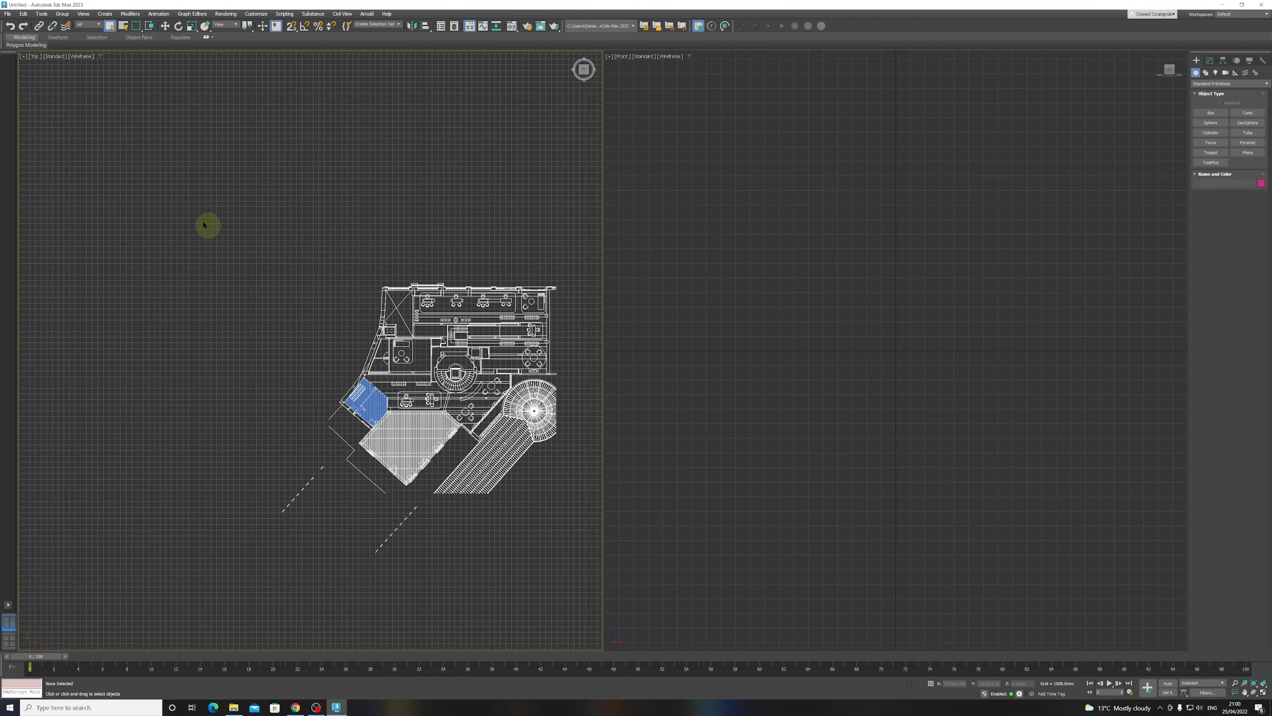
middle_click_drag(110, 181, 242, 255)
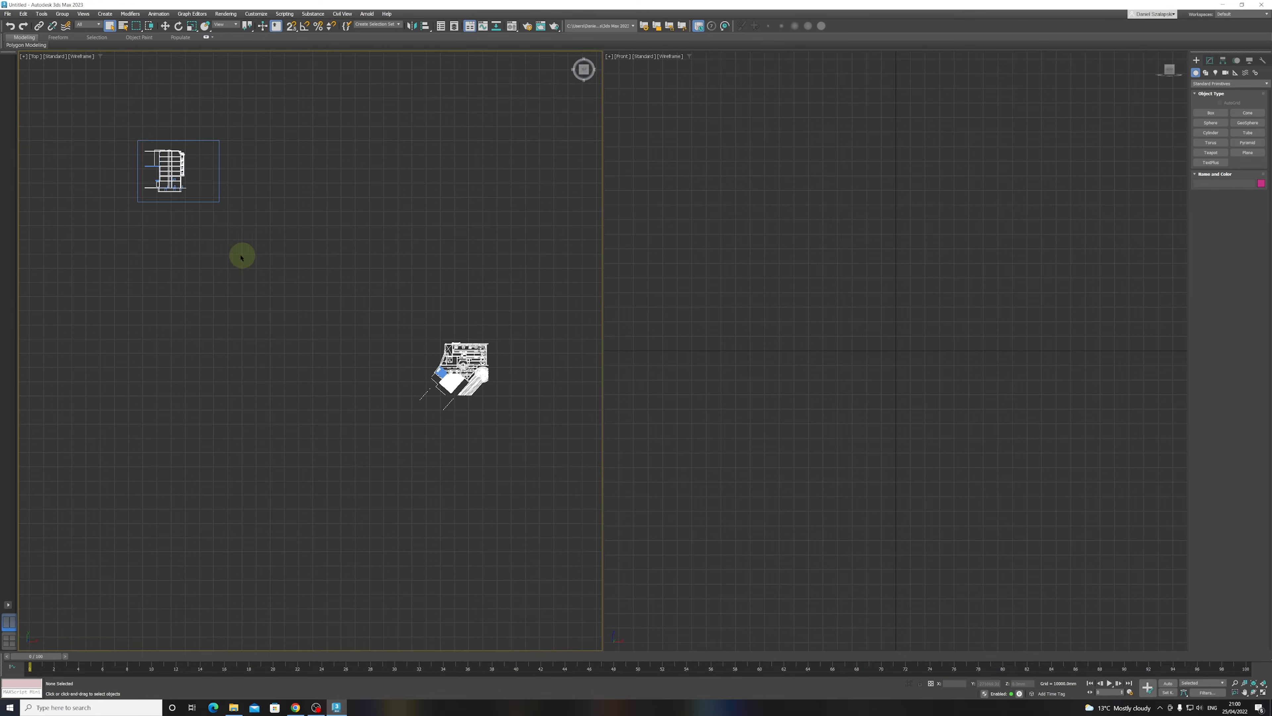
- Delete all imported plan and section drawings, and check the Select From Scene list for leftover objects
left_click_drag(114, 124, 519, 442)
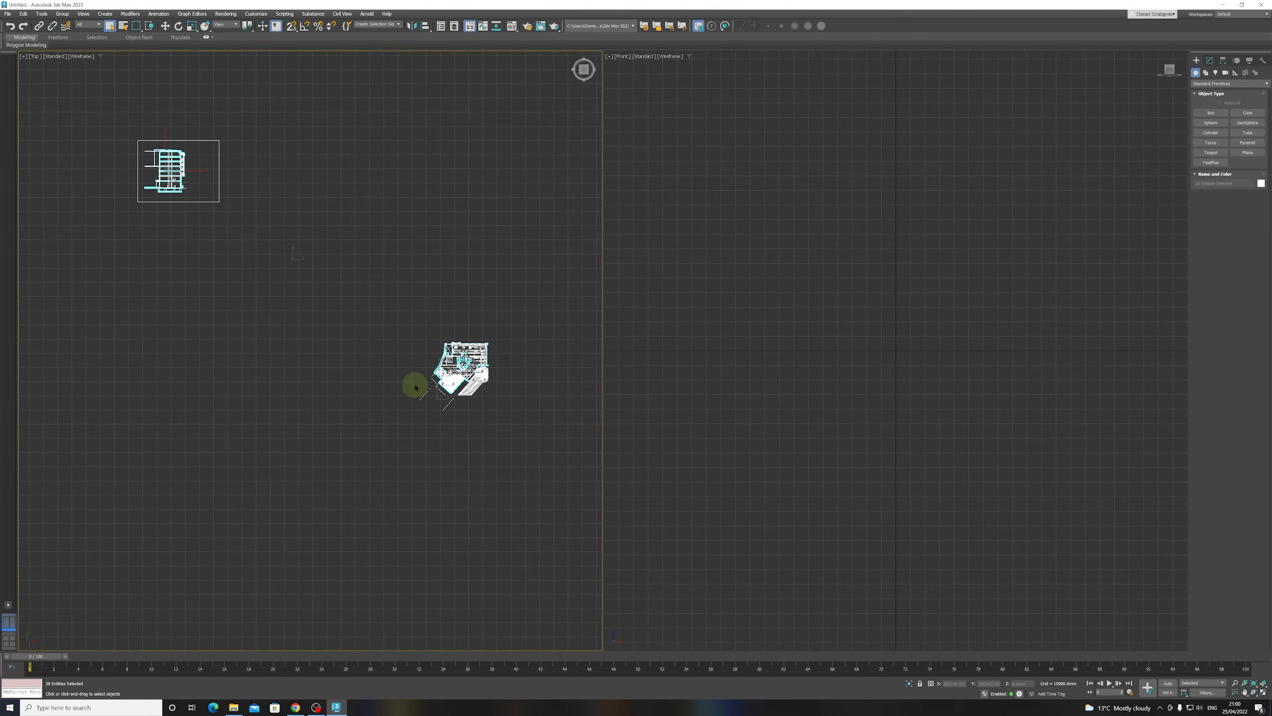
key("Delete")
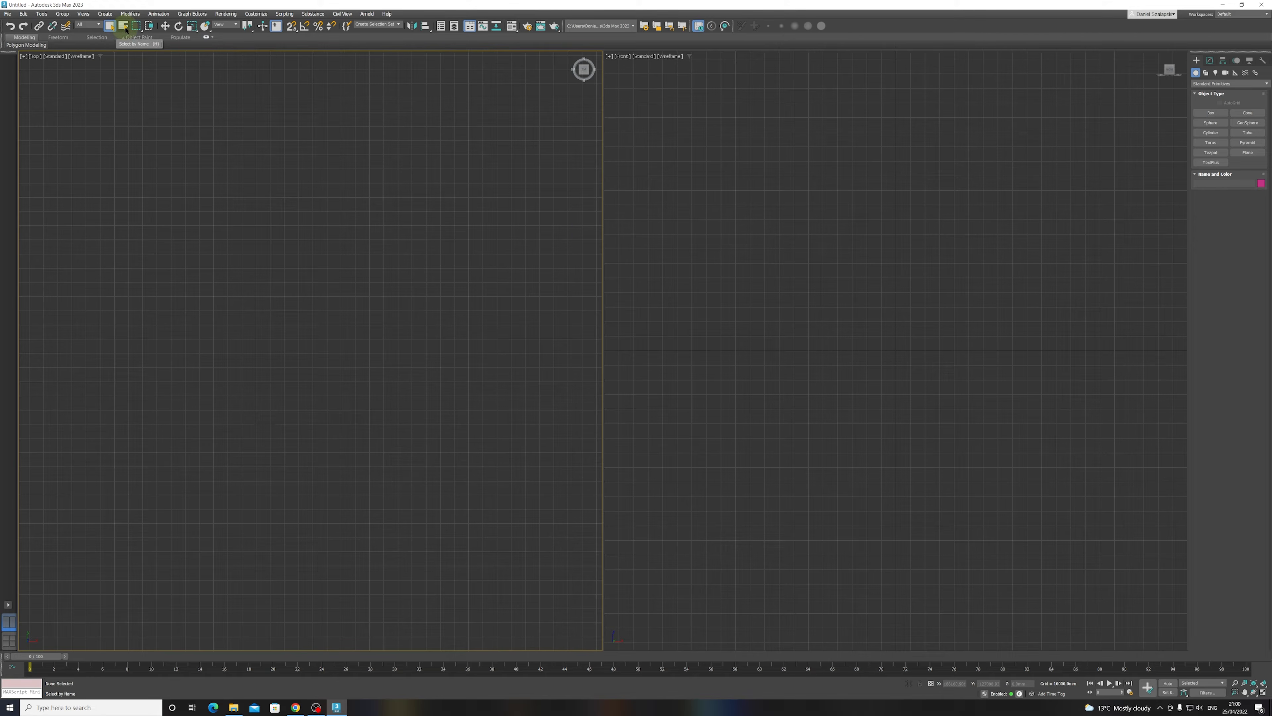
left_click(124, 28)
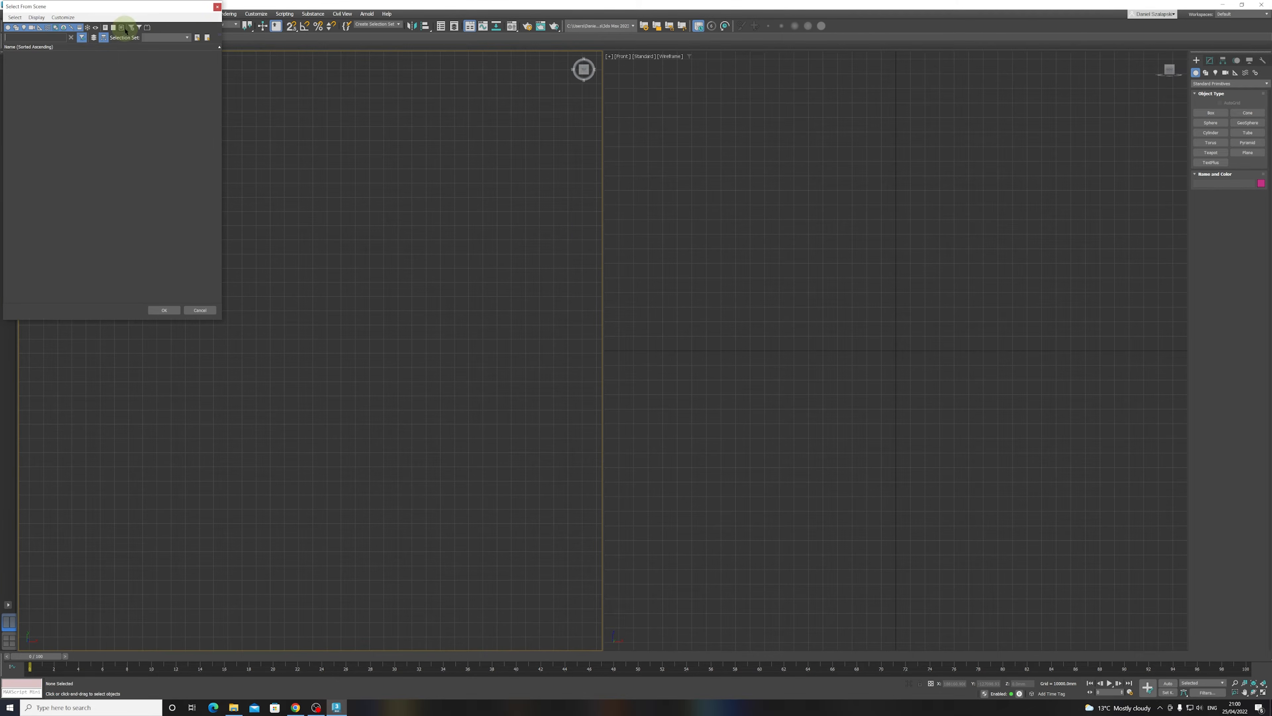
left_click(216, 7)
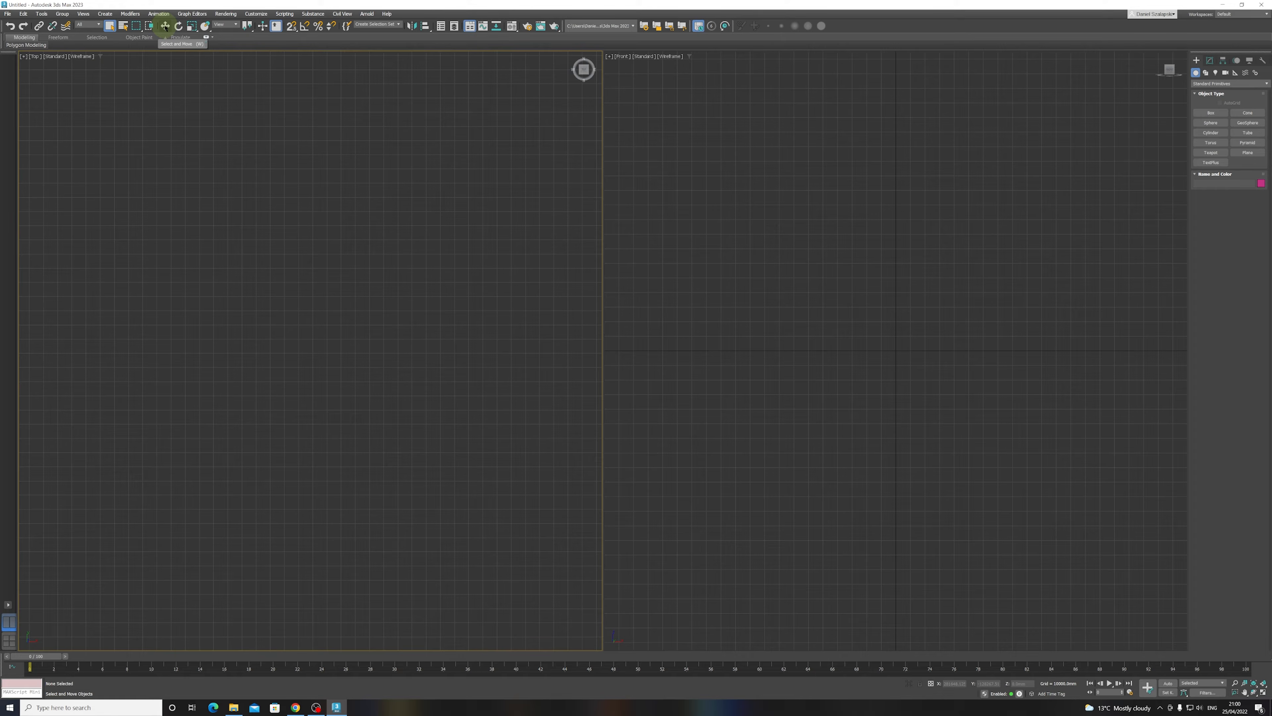
- Try out the Select and Rotate and Select and Scale tools, and return to Select Object
left_click(179, 26)
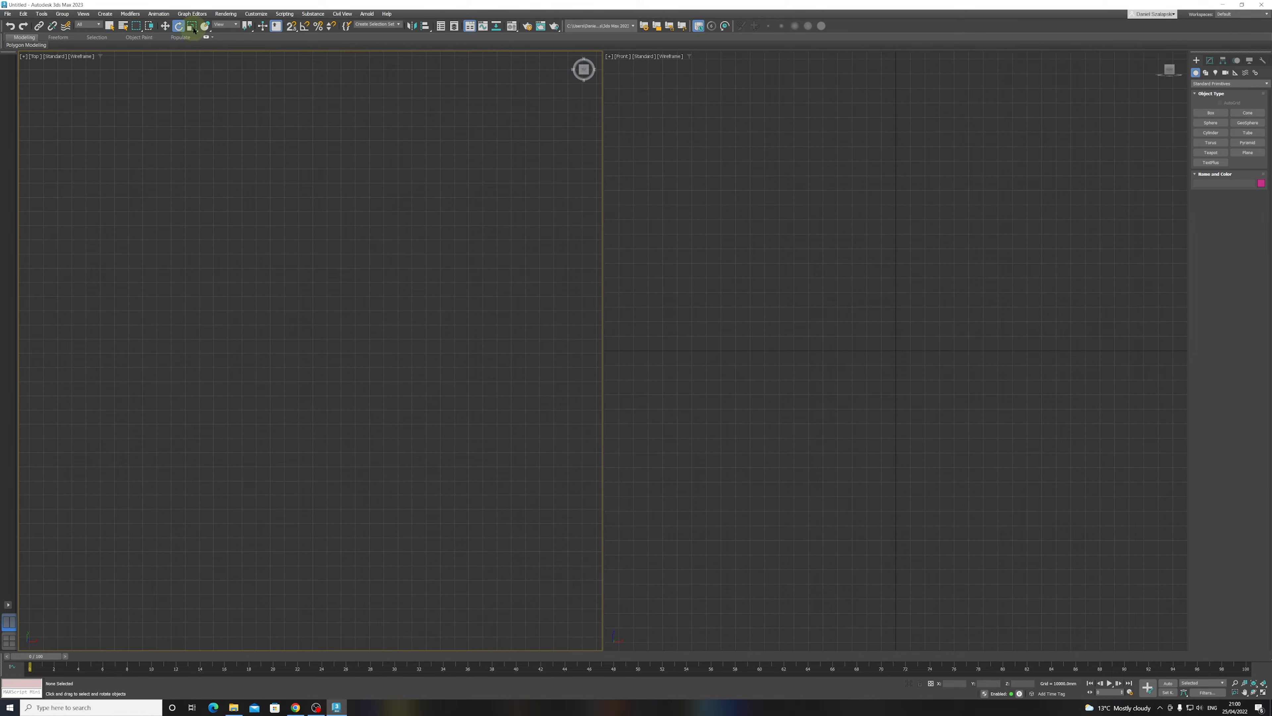
left_click(192, 28)
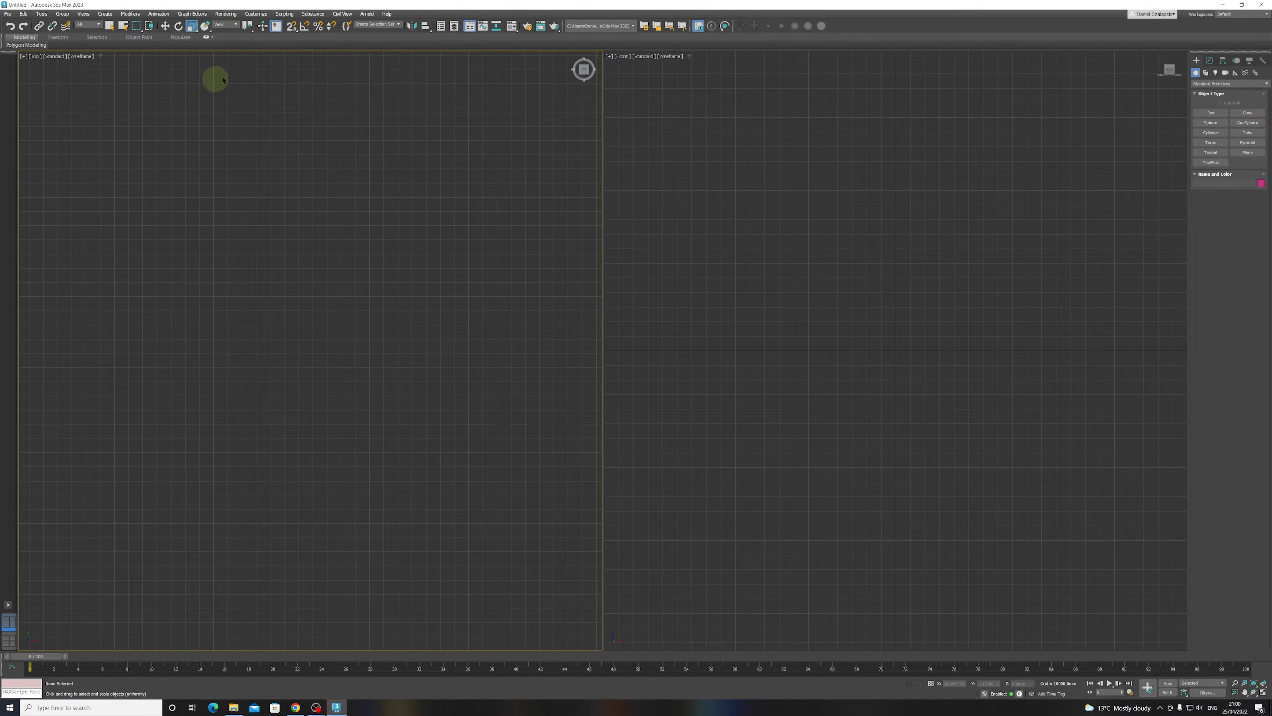
left_click(110, 26)
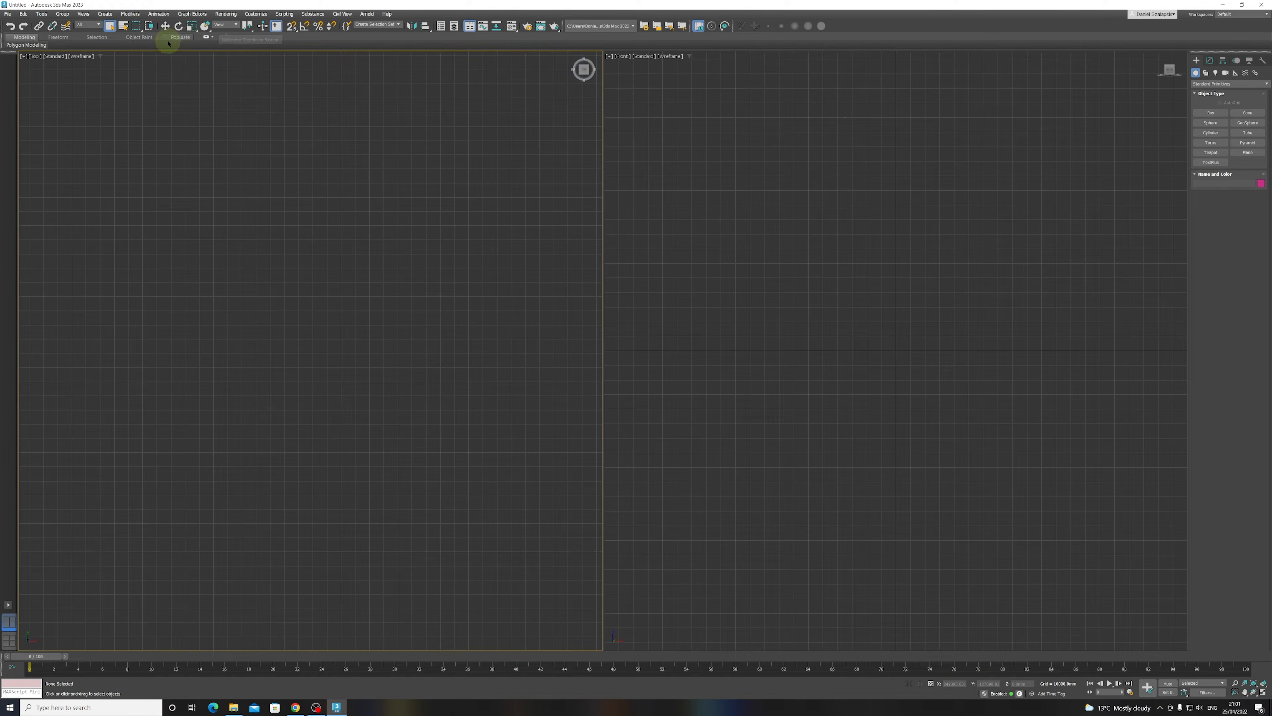
- View the active snap types in Grid and Snap Settings, and turn on the 2.5D Snaps Toggle
left_click(293, 27)
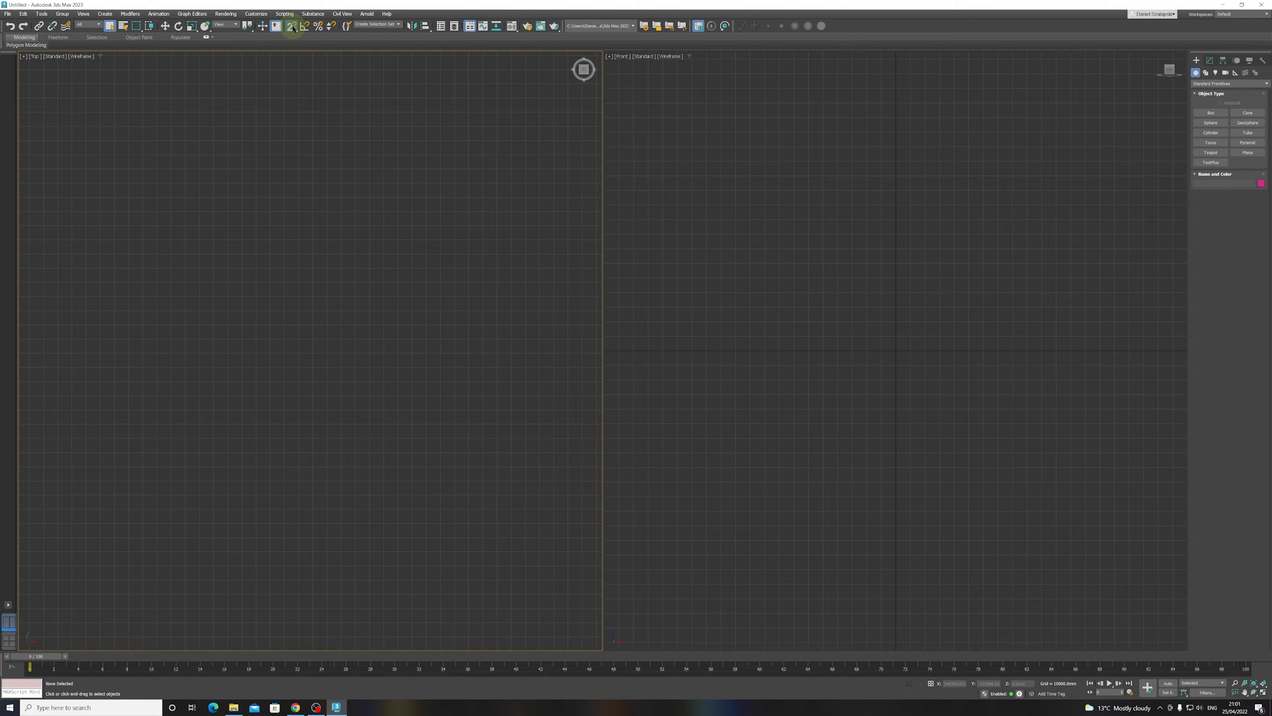
right_click(293, 26)
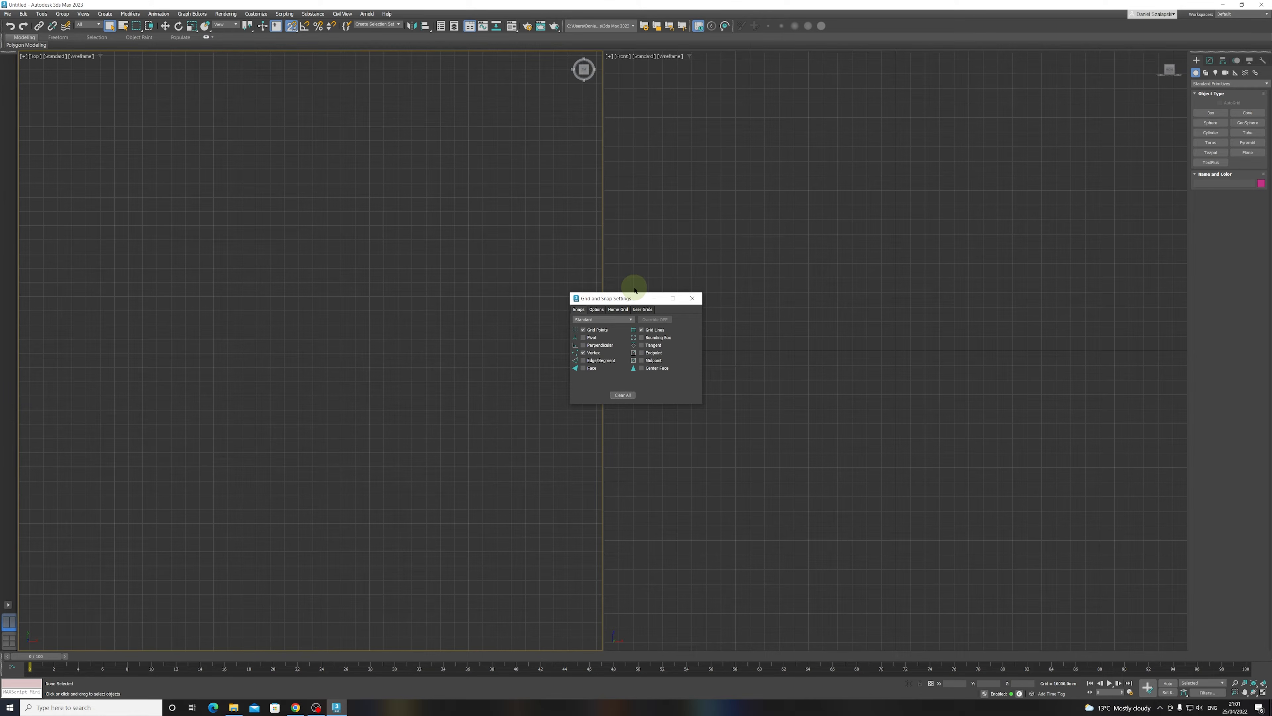
left_click(699, 300)
left_click(291, 27)
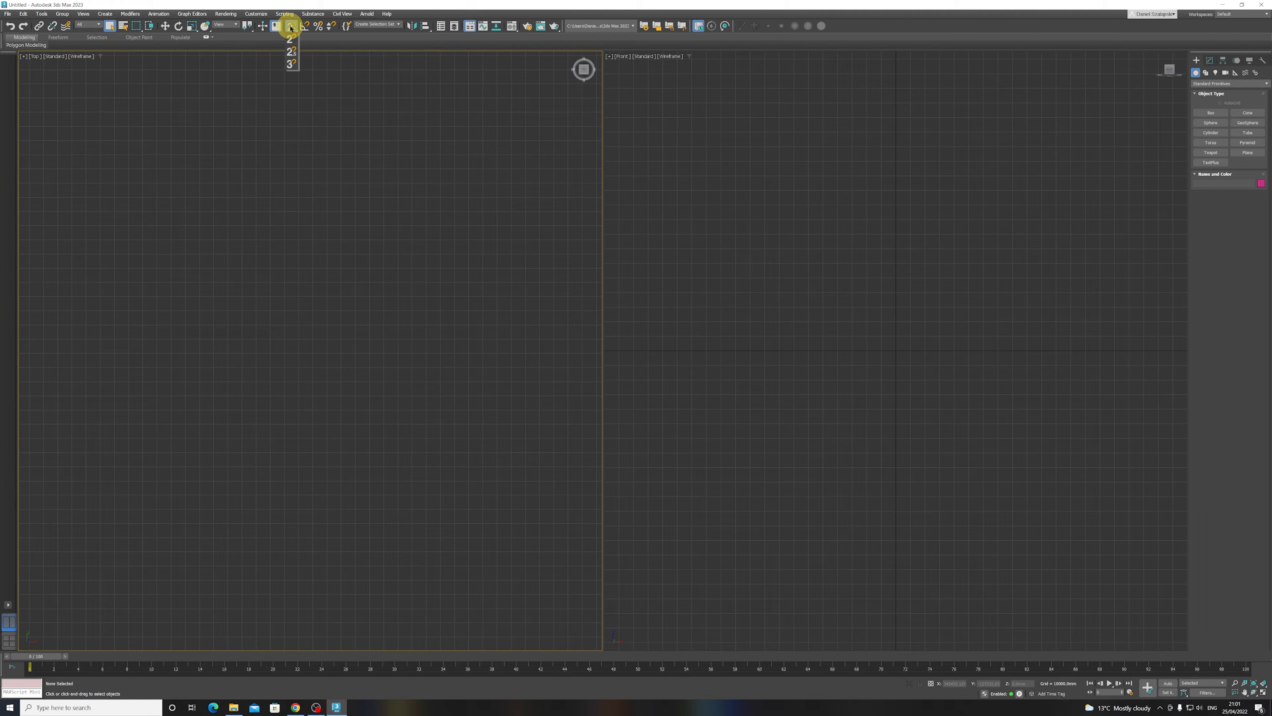
left_click_drag(291, 28, 292, 54)
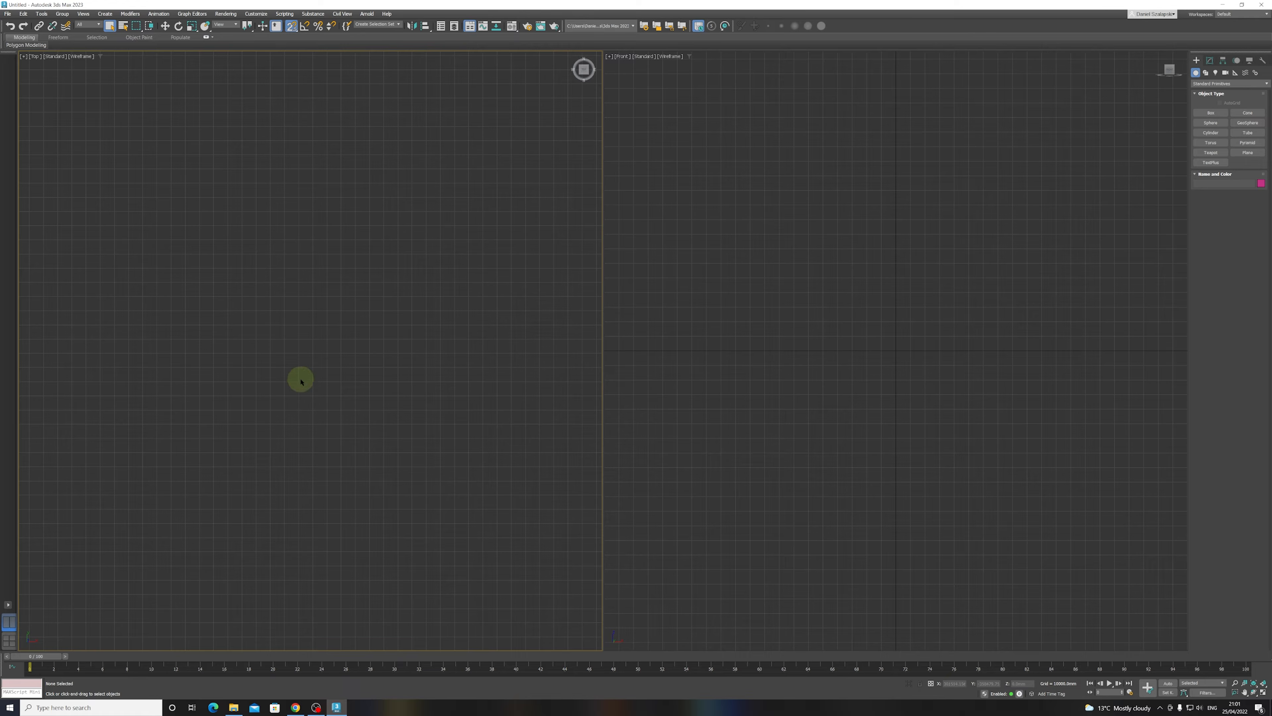
- Switch the Front viewport to the Top view and maximize it
left_click(842, 271)
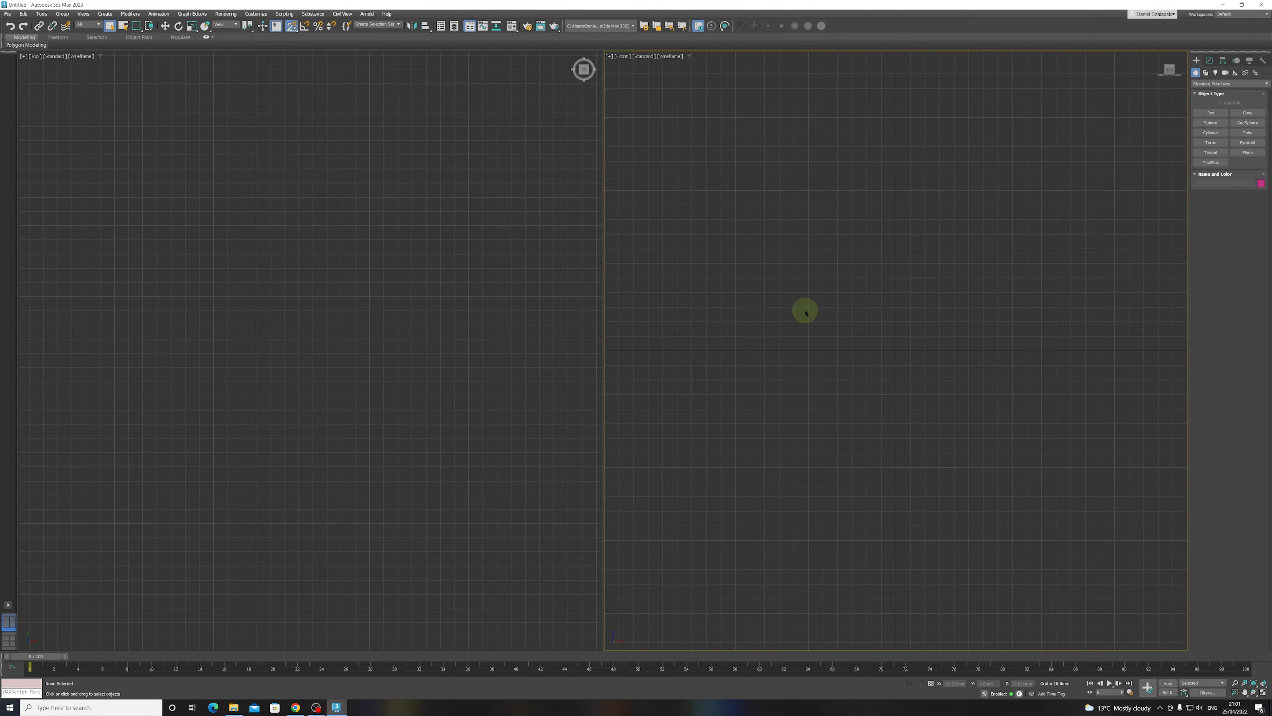
key("t")
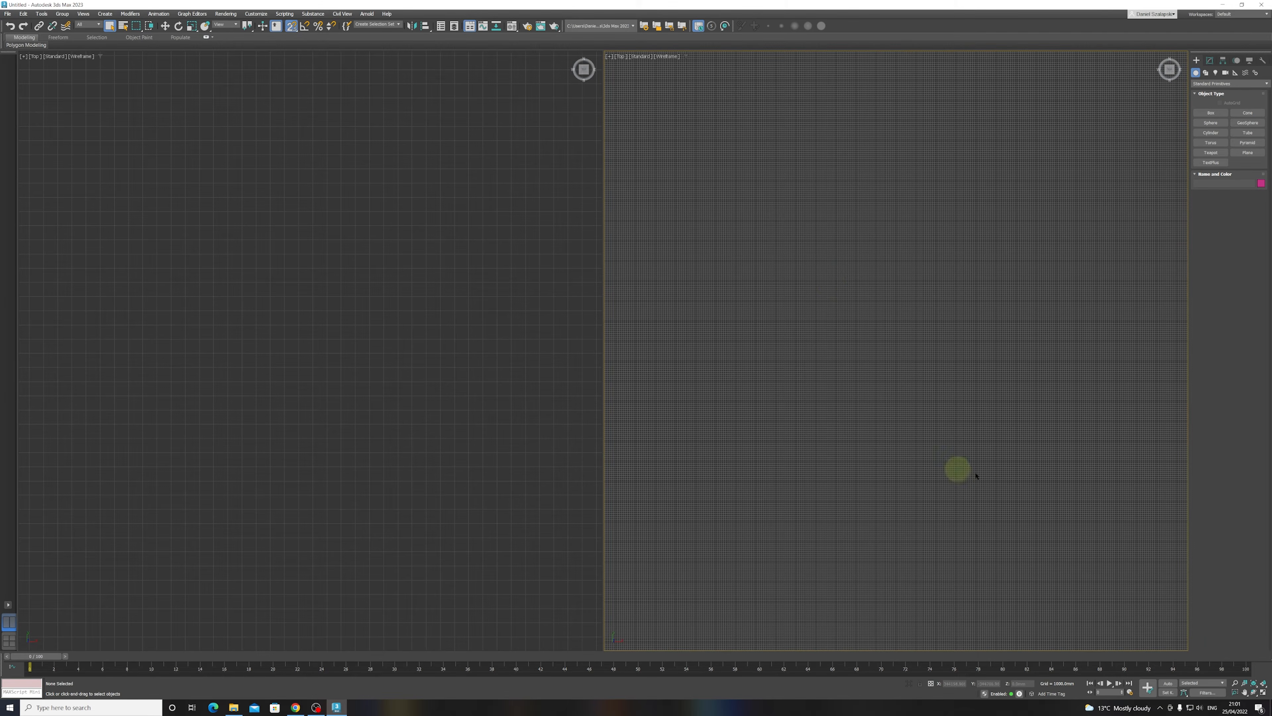
left_click(1263, 695)
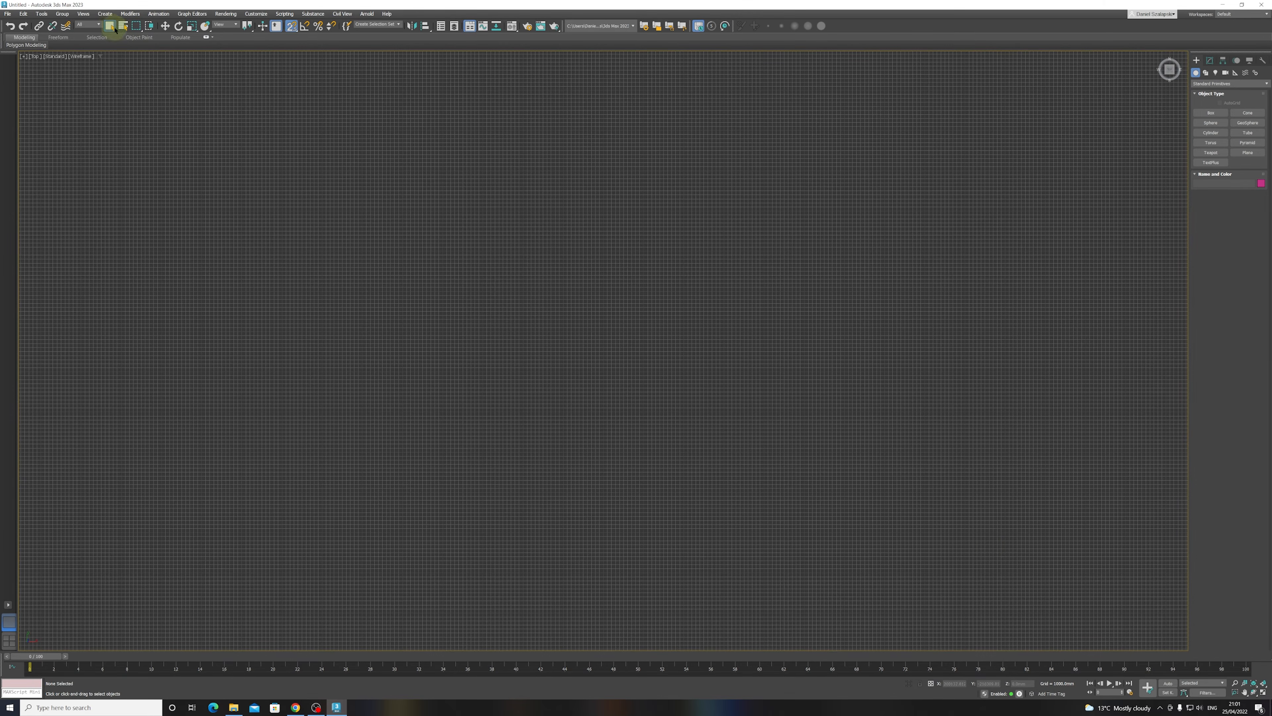
- Look through the spline shape tools, trying Line and Rectangle without drawing anything
left_click(1207, 73)
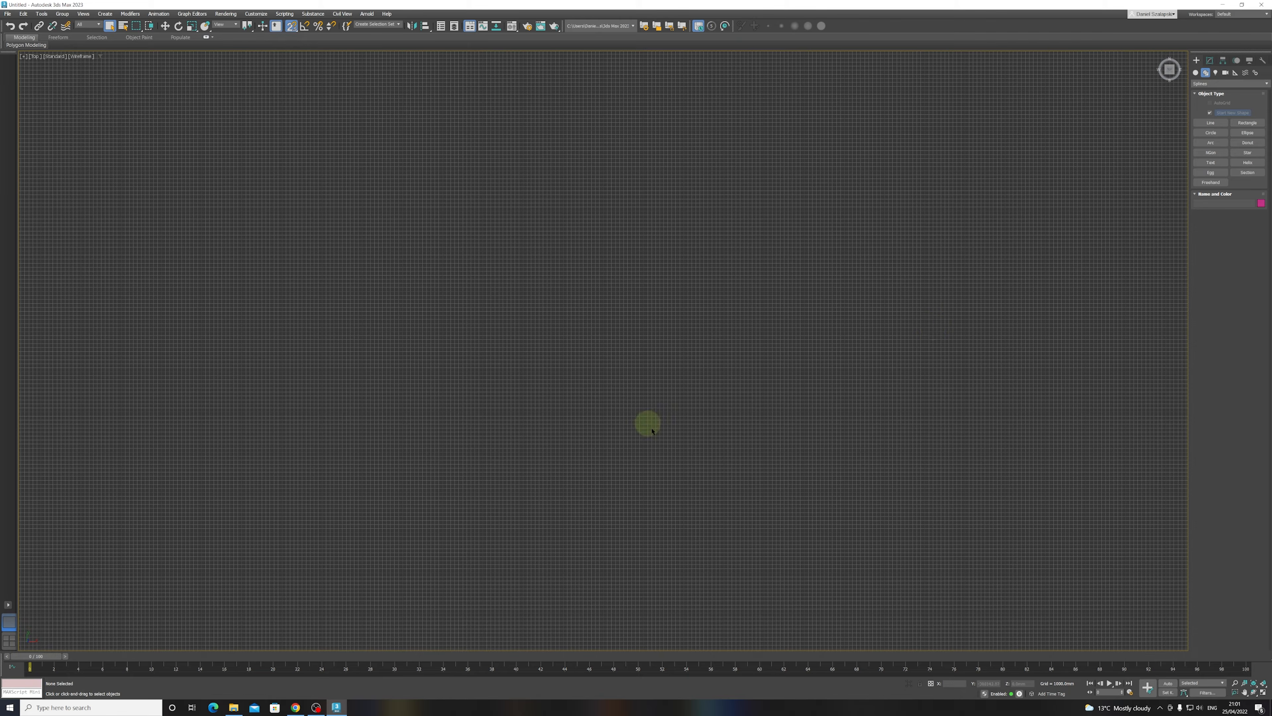
left_click(1254, 683)
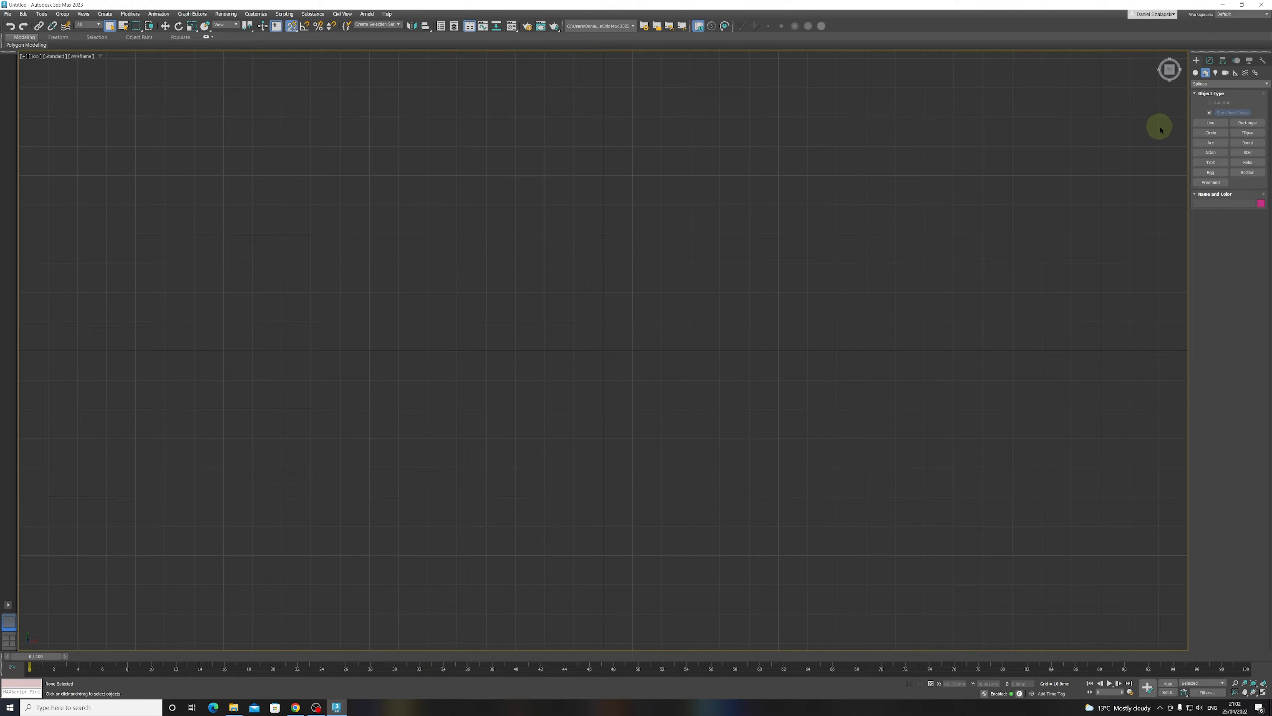
left_click(1210, 123)
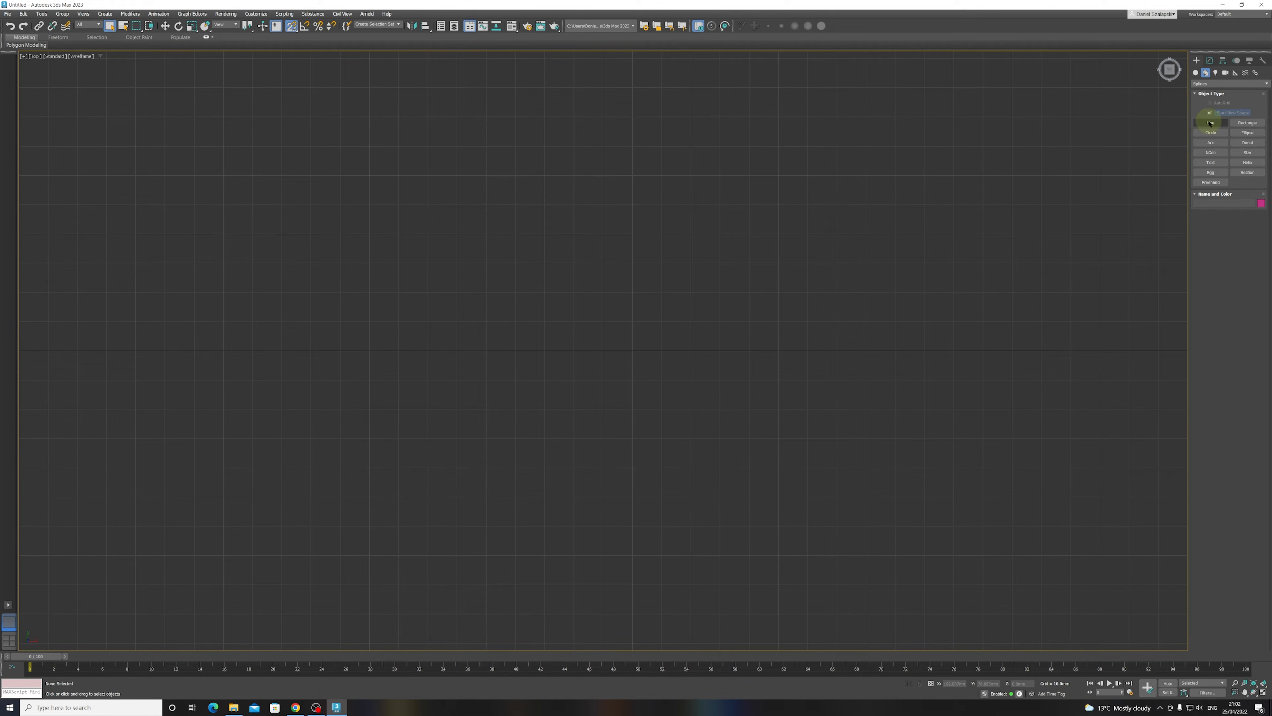
left_click(1244, 124)
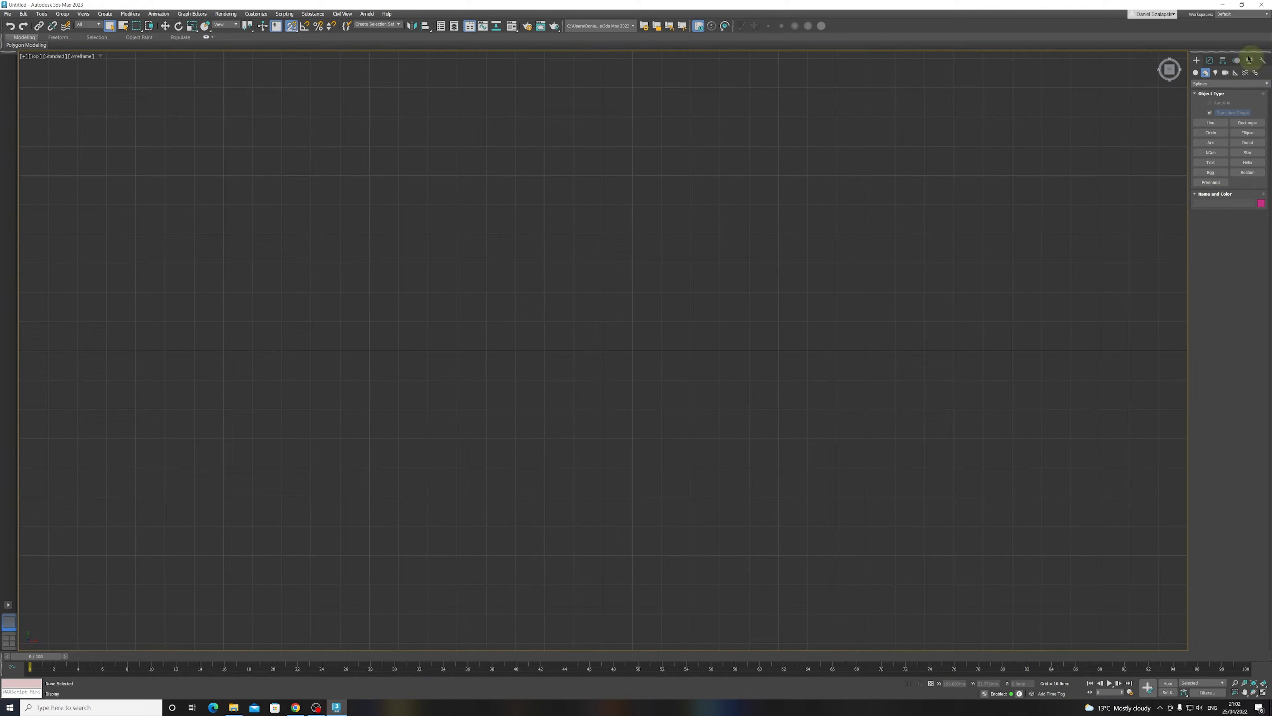
- Create a standard primitive box about 24 mm long, 39 mm wide and 50 mm high near the grid origin
left_click(1197, 74)
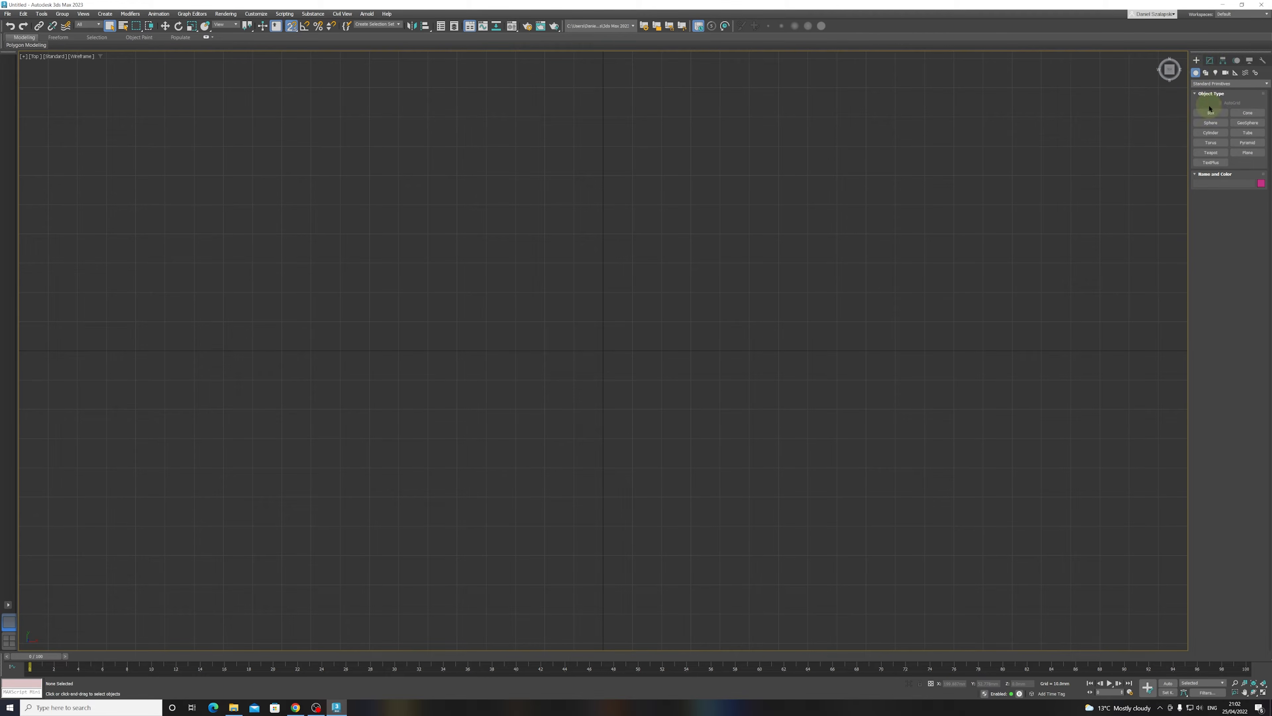
left_click(1212, 113)
left_click_drag(737, 292, 848, 363)
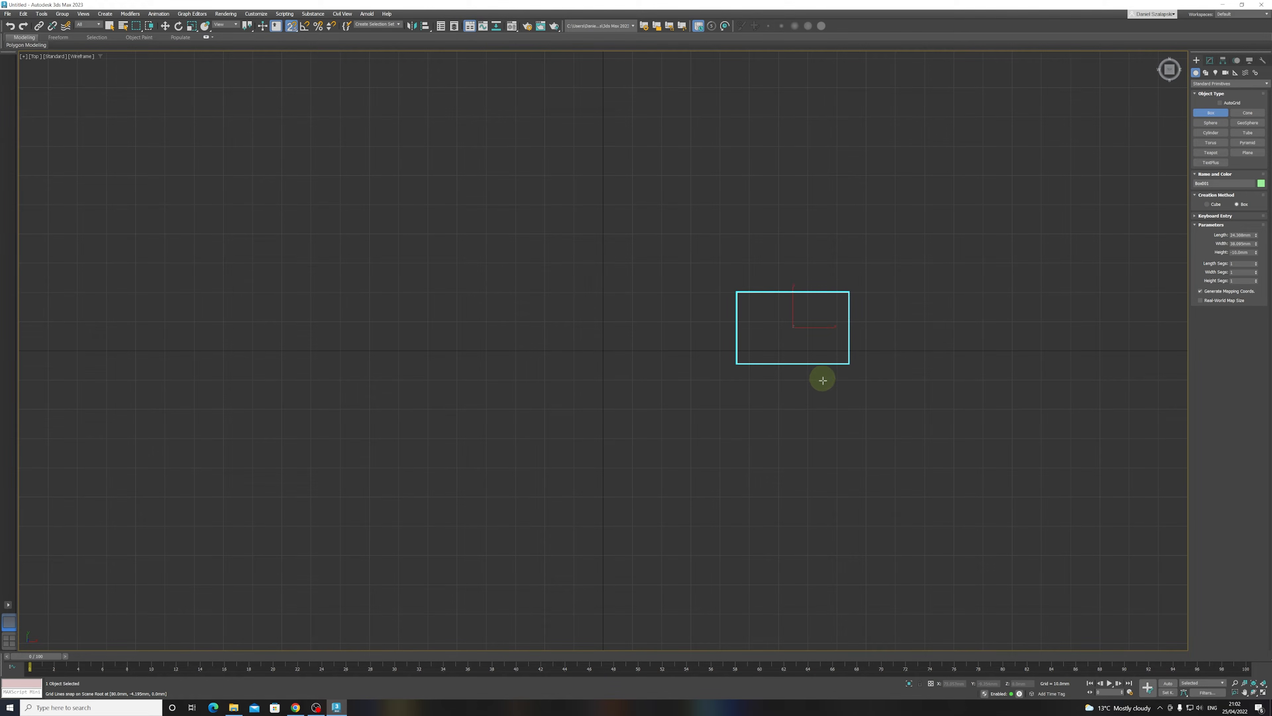
middle_click_drag(827, 379, 801, 344, "alt")
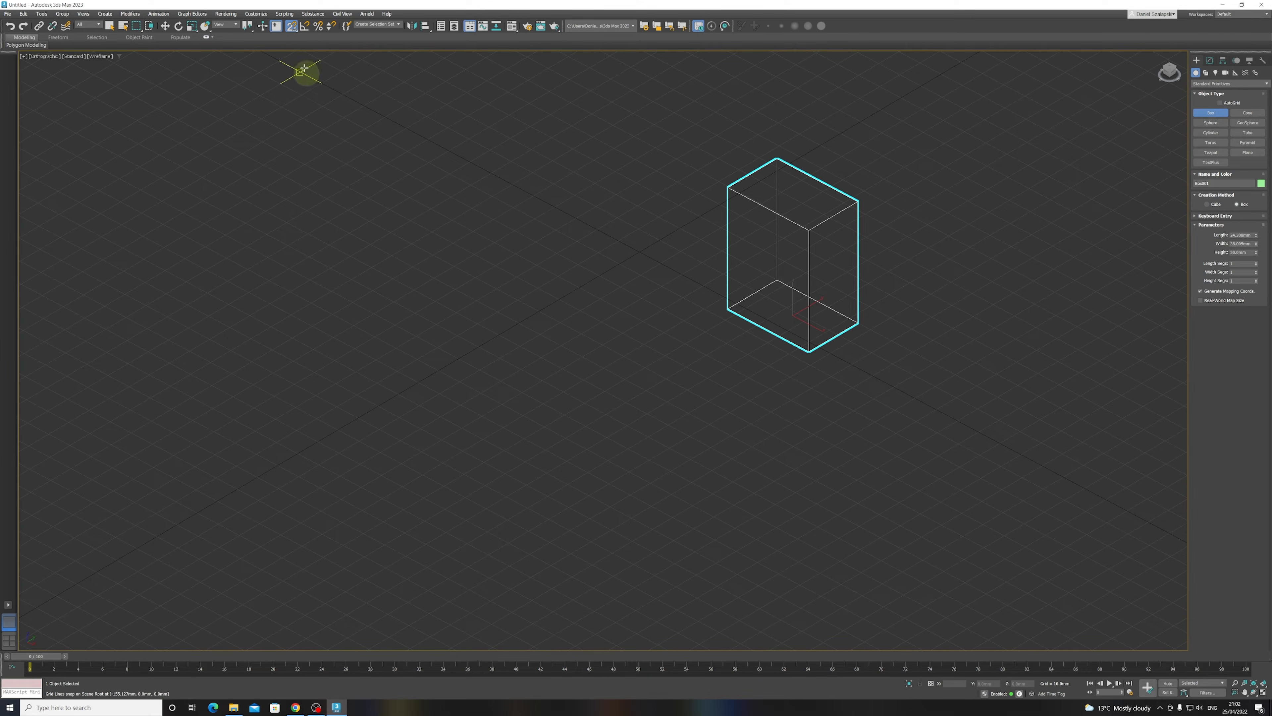
- Review the snap types and the snap marker, radius and angle options in Grid and Snap Settings
right_click(292, 30)
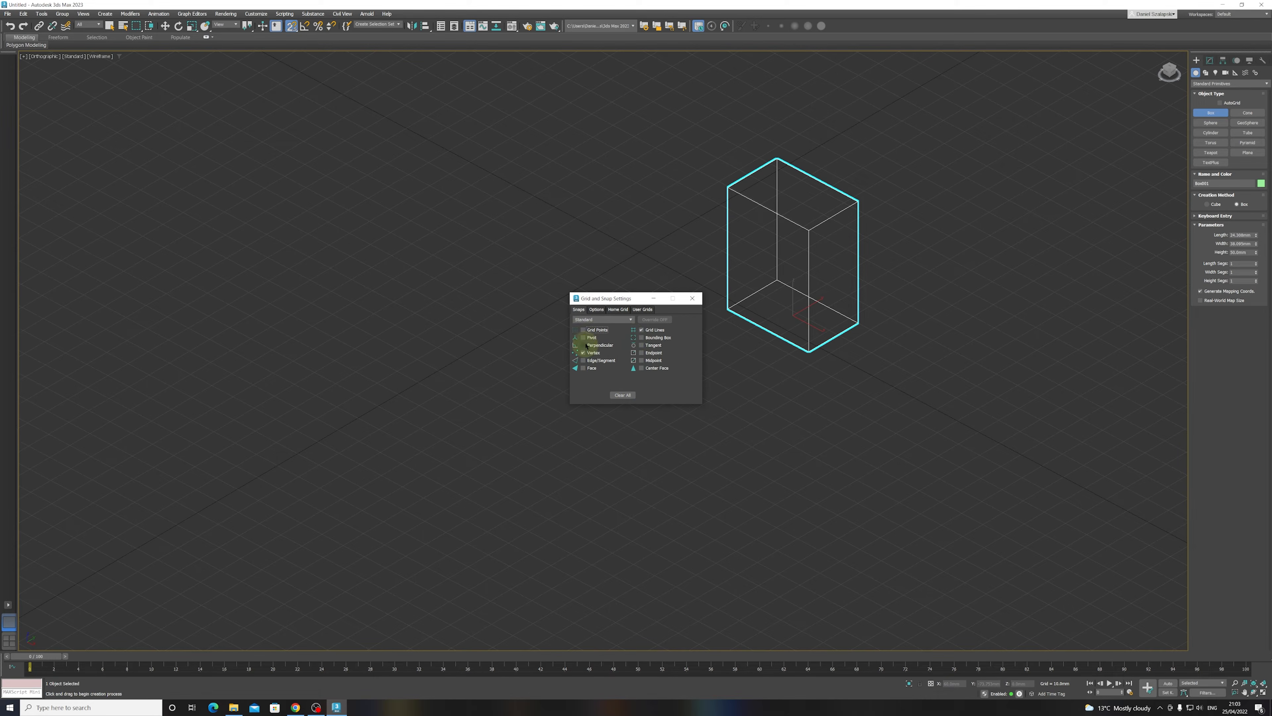
left_click(596, 310)
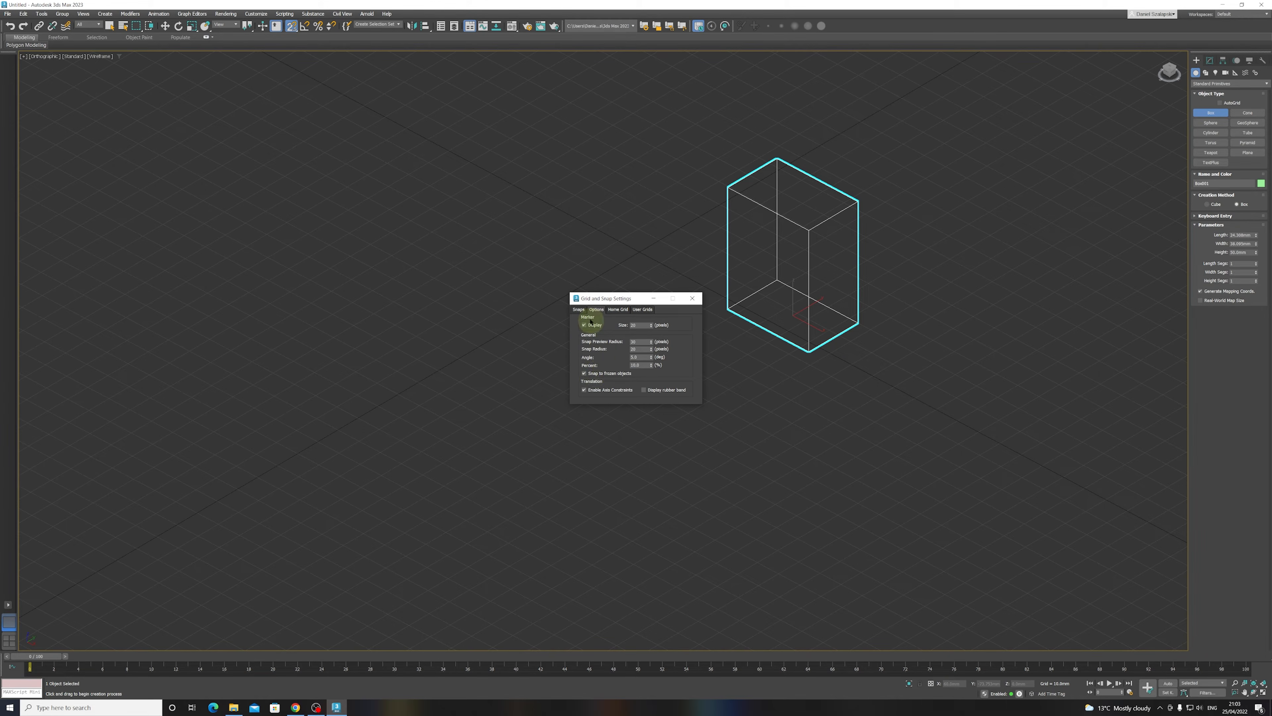
left_click(579, 310)
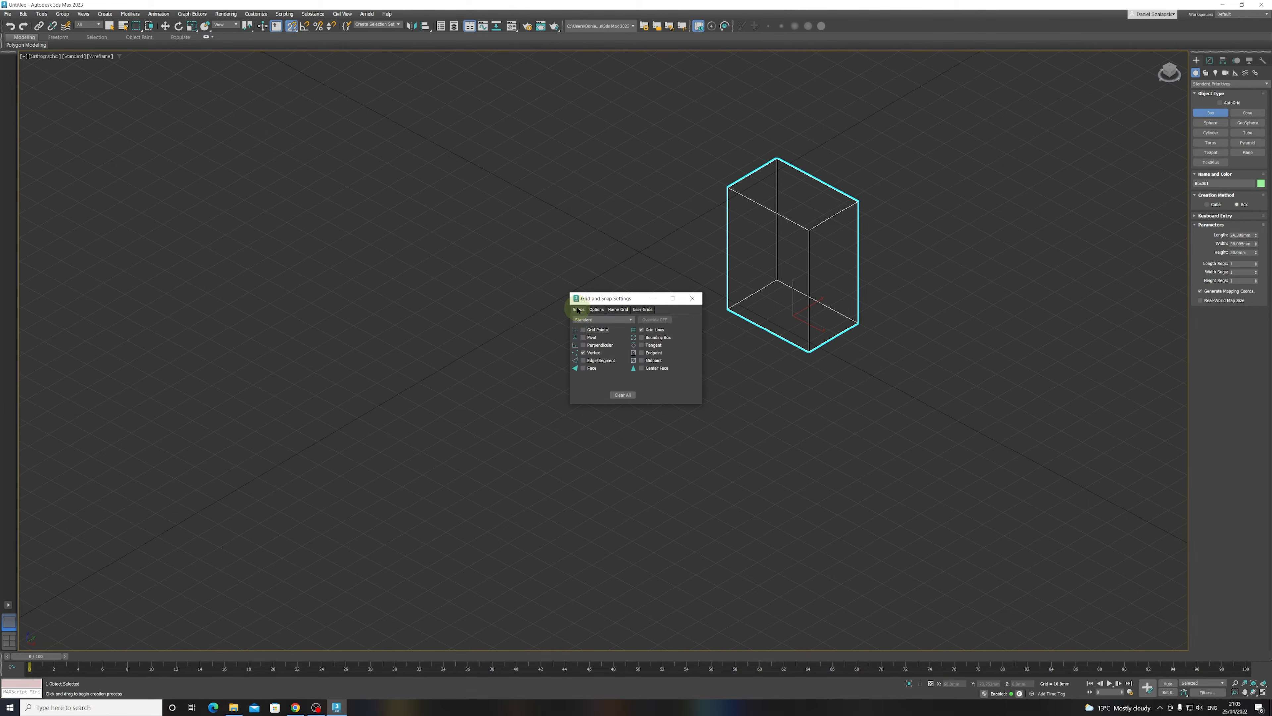
left_click(693, 299)
- Create a second box beside the first, about 20 mm long with a height of -20 mm, and delete both boxes in the Top view
left_click_drag(624, 308, 669, 377)
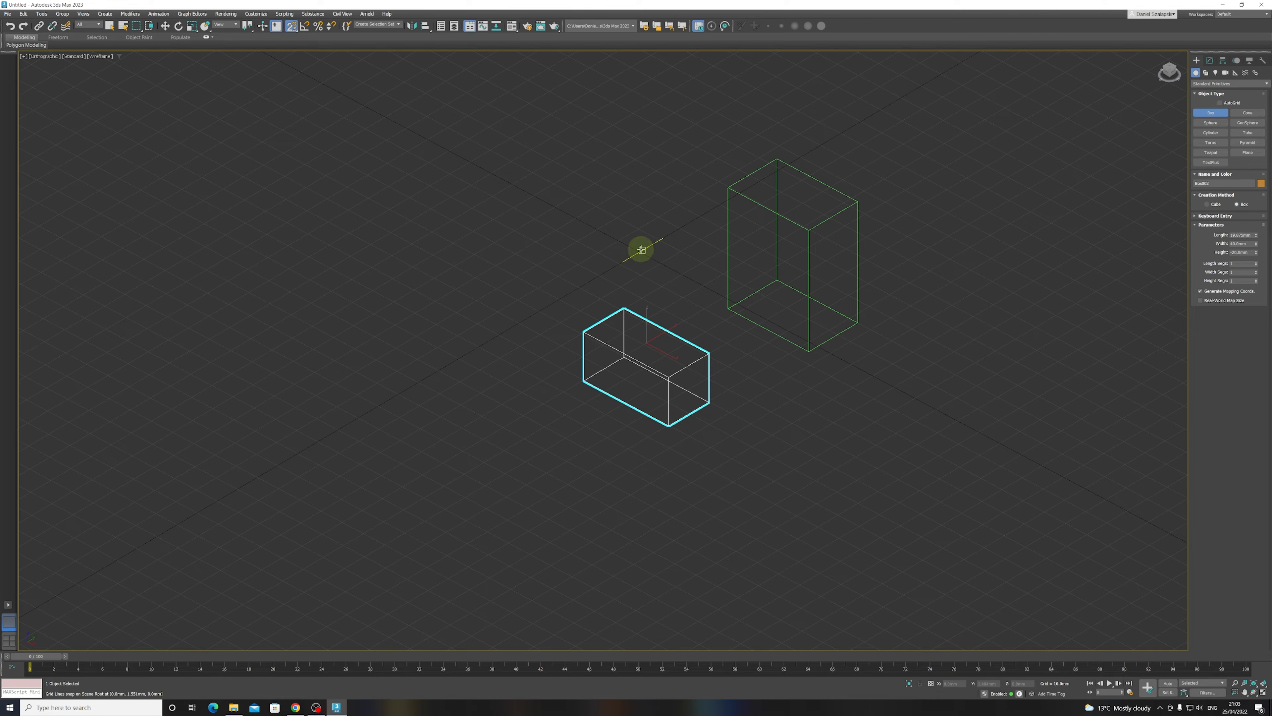
key("t")
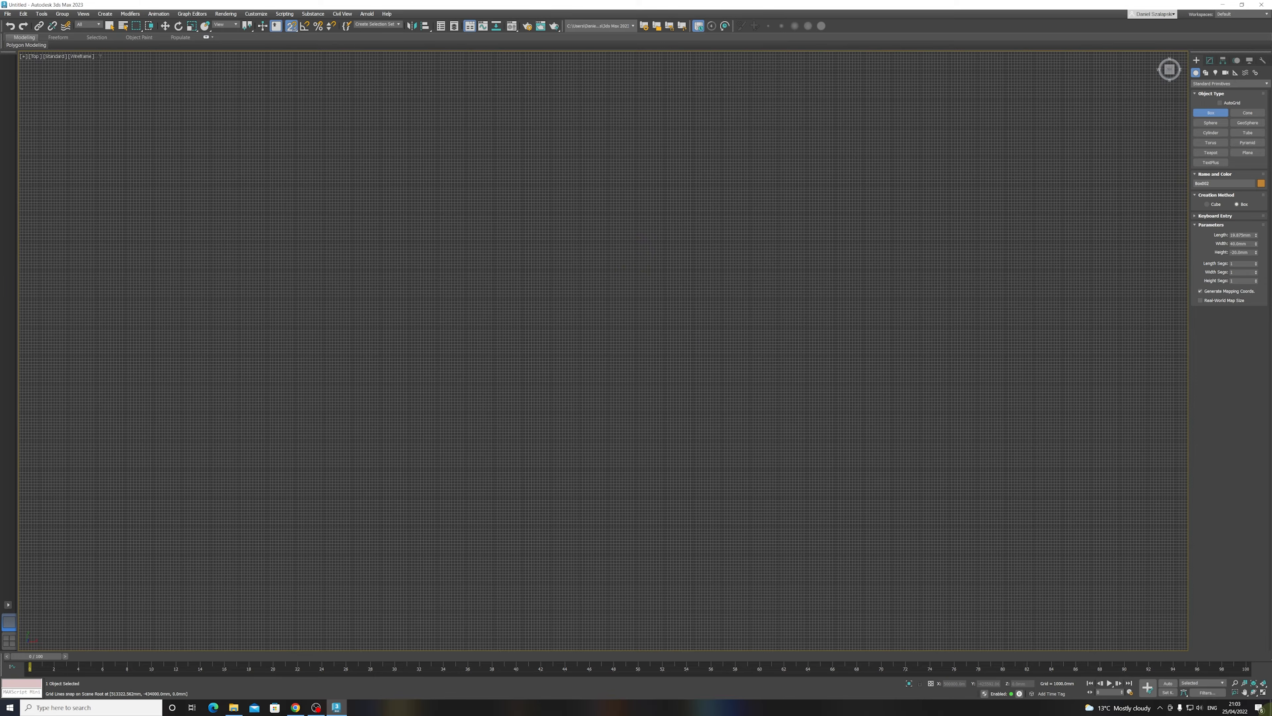
left_click(1255, 686)
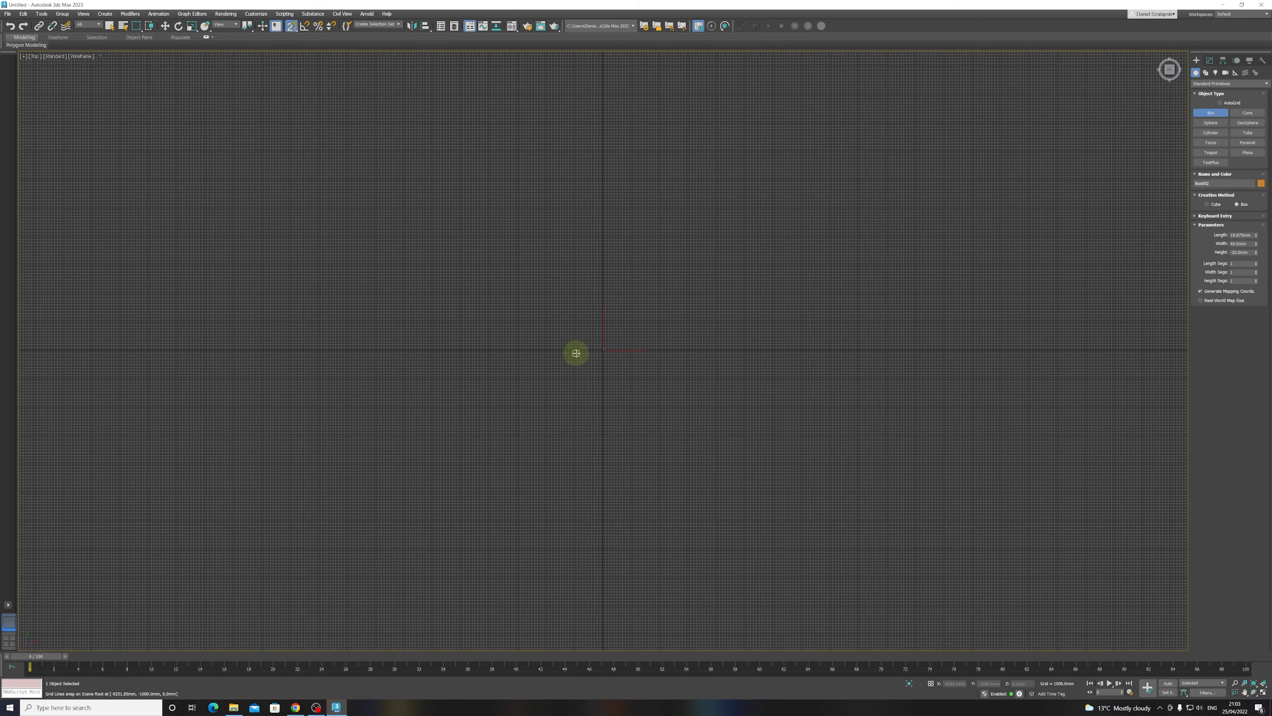
scroll(576, 353, "up", 4)
right_click(628, 335)
left_click_drag(627, 336, 685, 389)
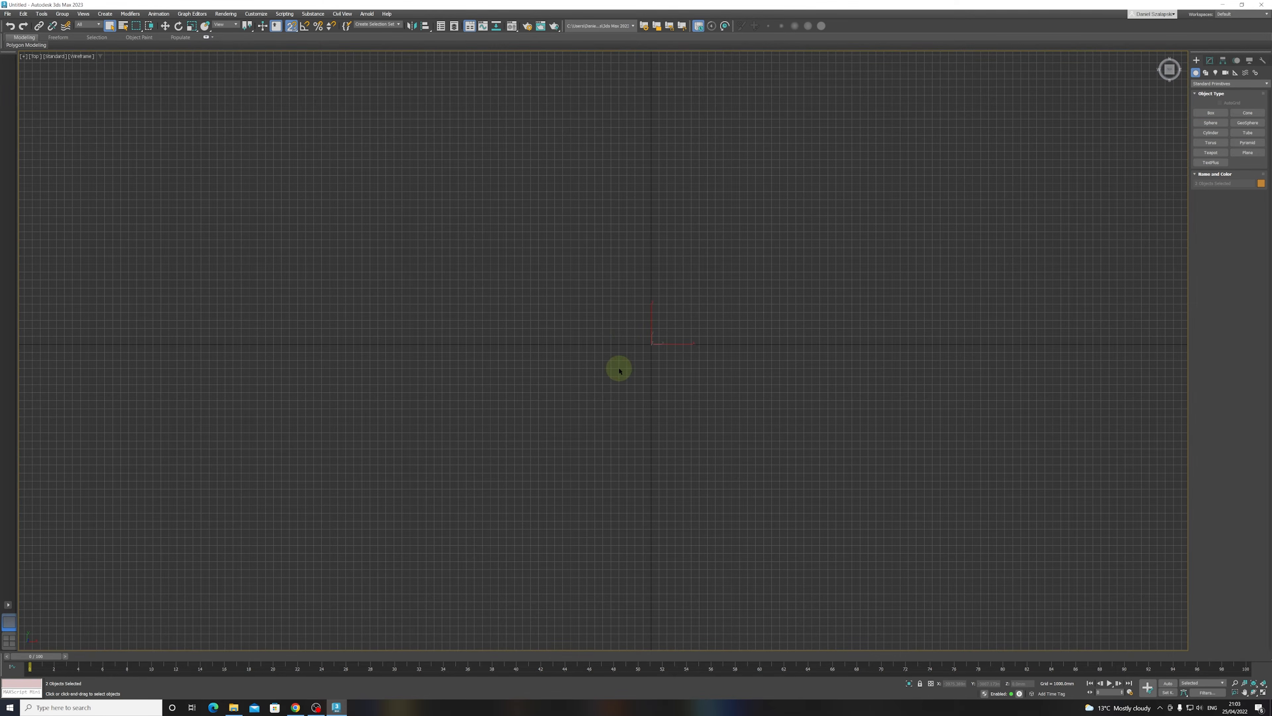
scroll(642, 361, "up", 3)
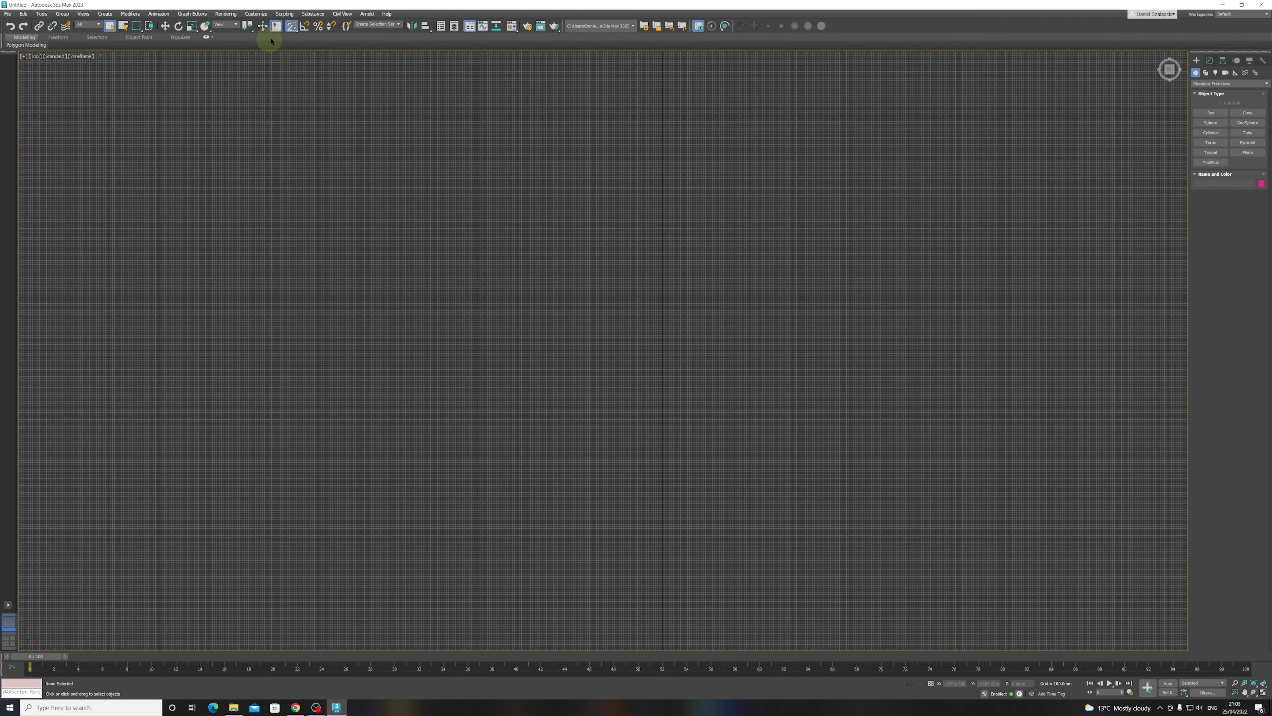
- Review the snap options, Home Grid and User Grids settings in Grid and Snap Settings, and close the dialog
right_click(289, 28)
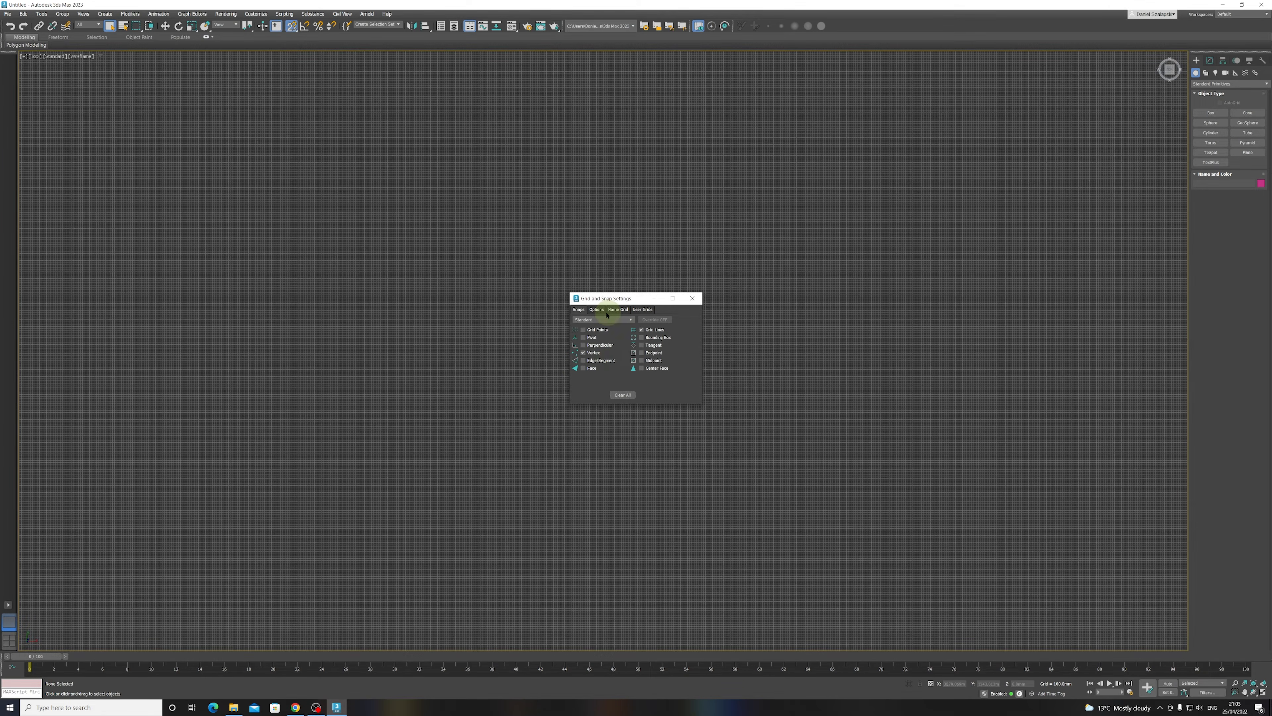
left_click(596, 310)
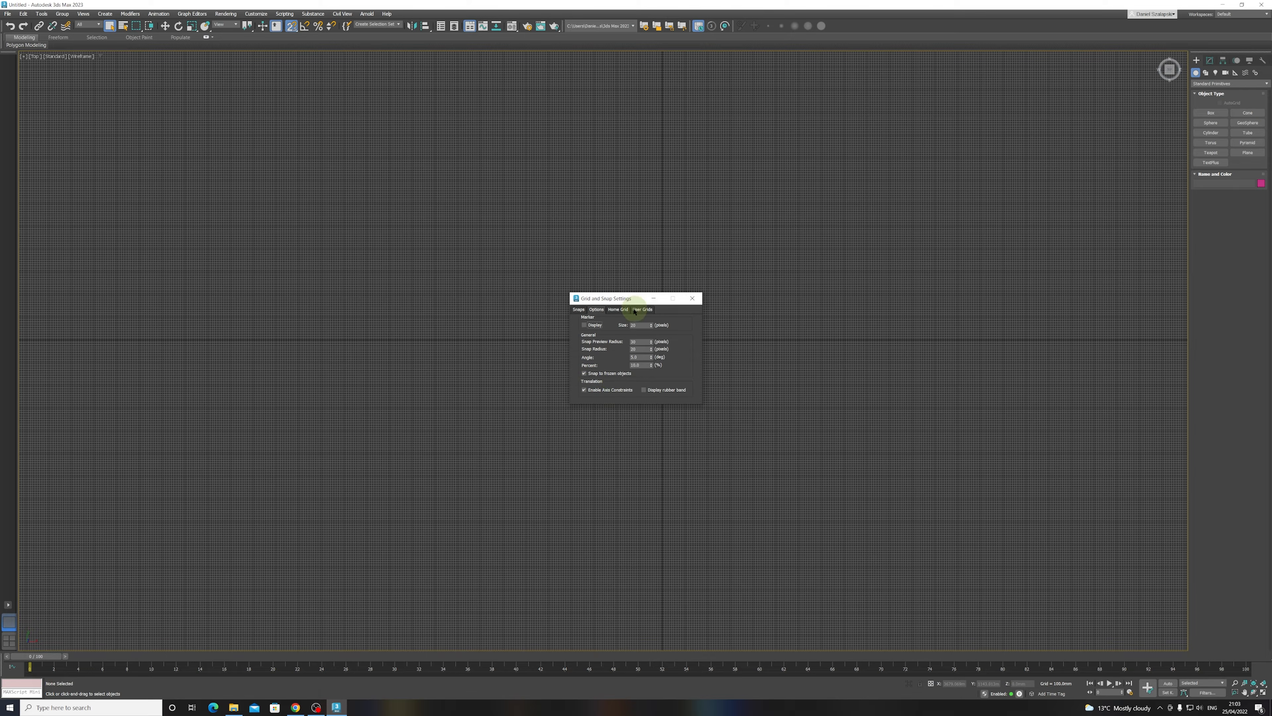
left_click(624, 310)
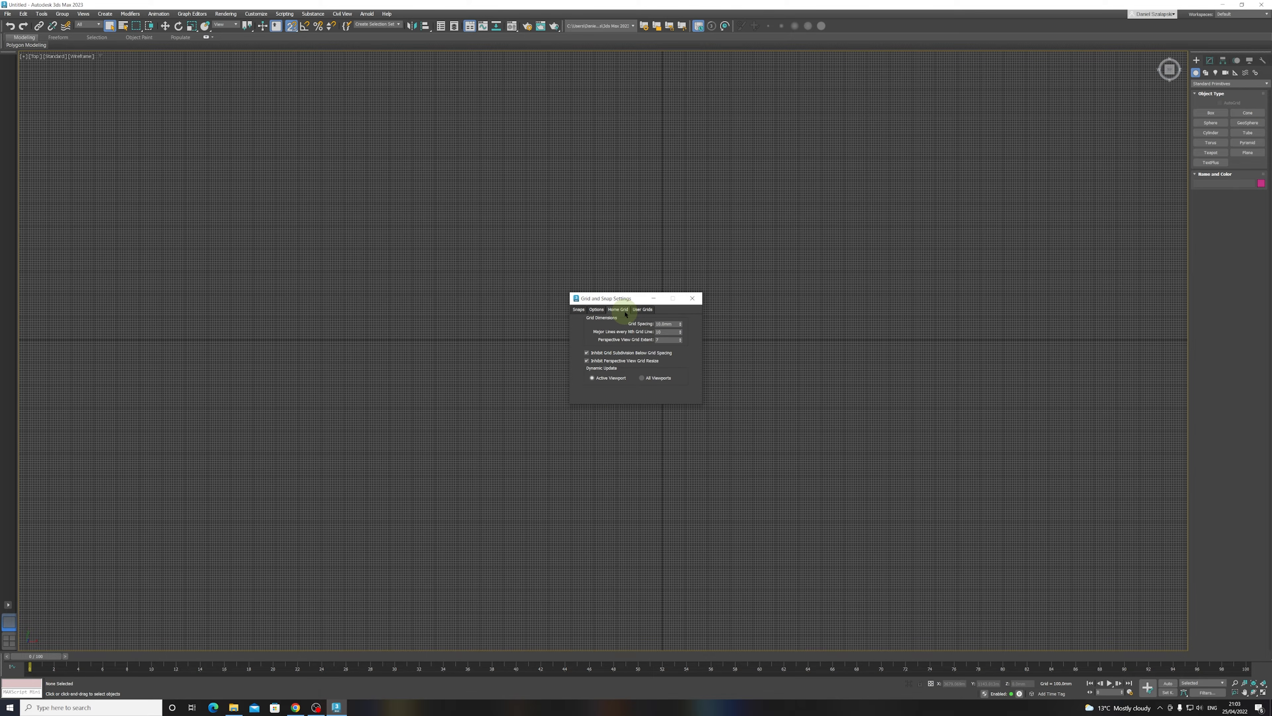
left_click(644, 310)
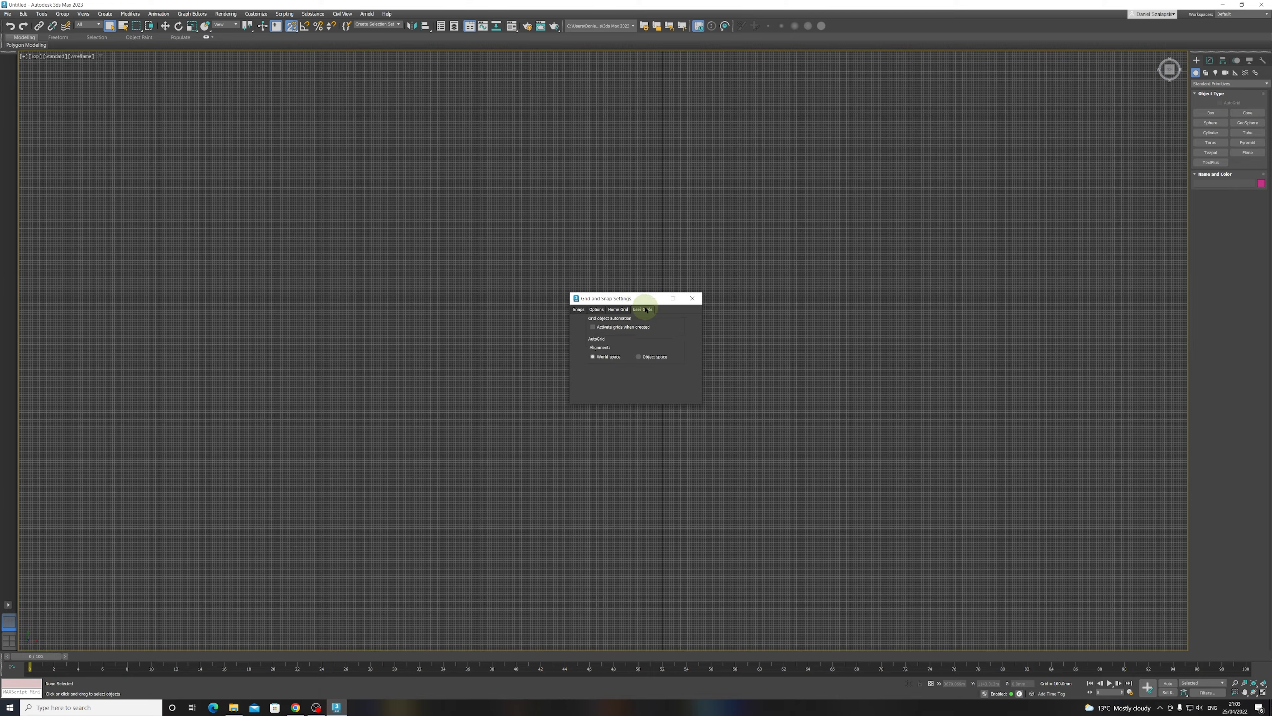
left_click(583, 309)
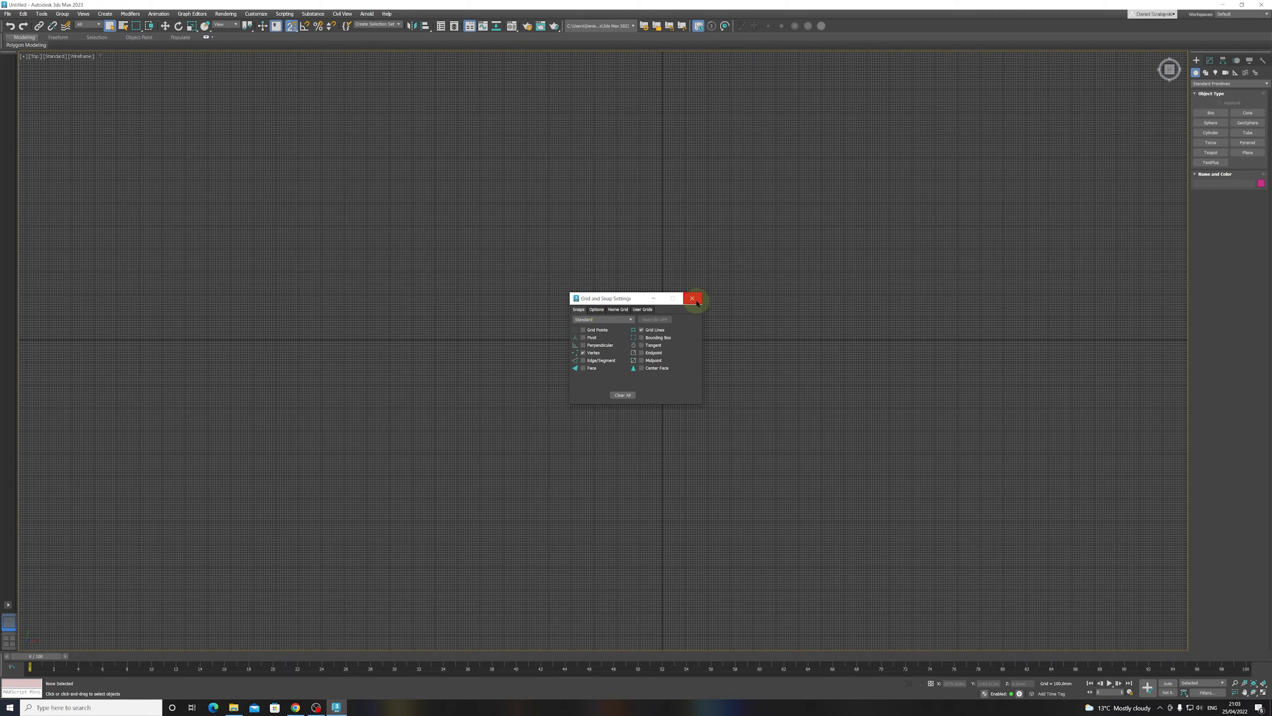
left_click(692, 298)
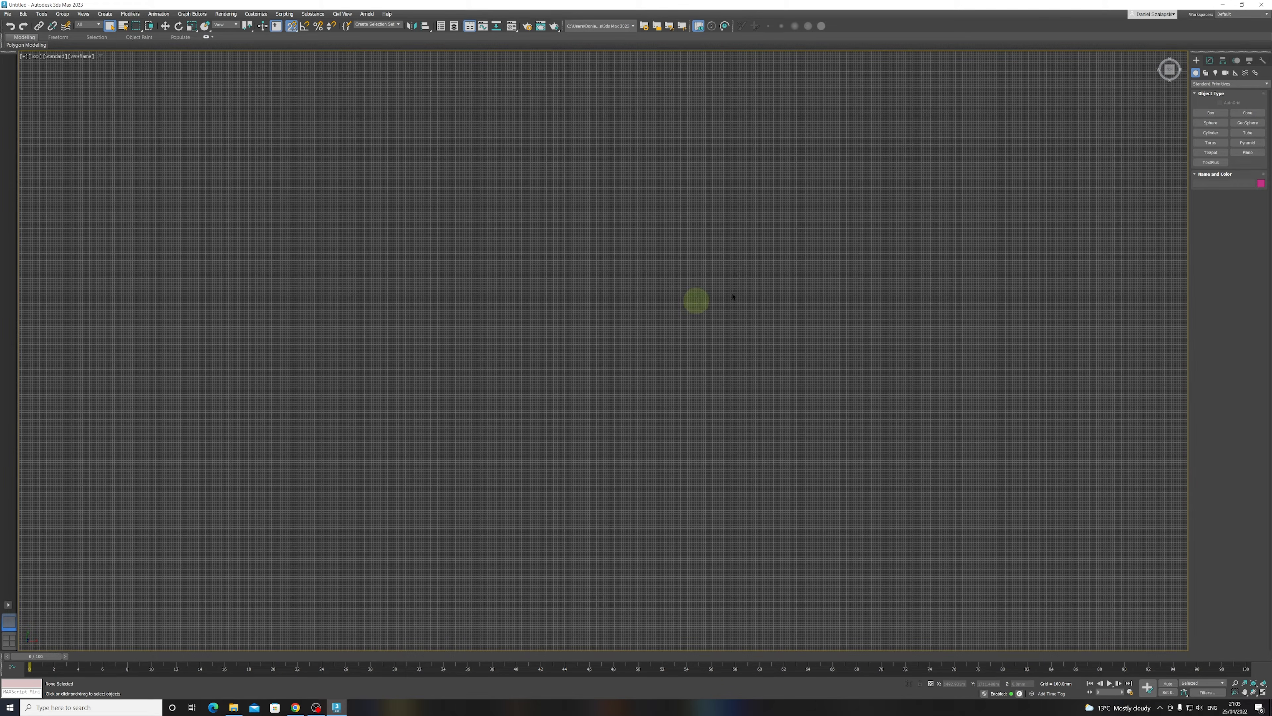
- Draw a large spline rectangle and a smaller one inside it in the Top view, and delete both
left_click(1207, 74)
left_click_drag(570, 287, 764, 419)
scroll(724, 347, "up", 3)
left_click_drag(691, 335, 613, 384)
right_click(449, 197)
right_click(335, 165)
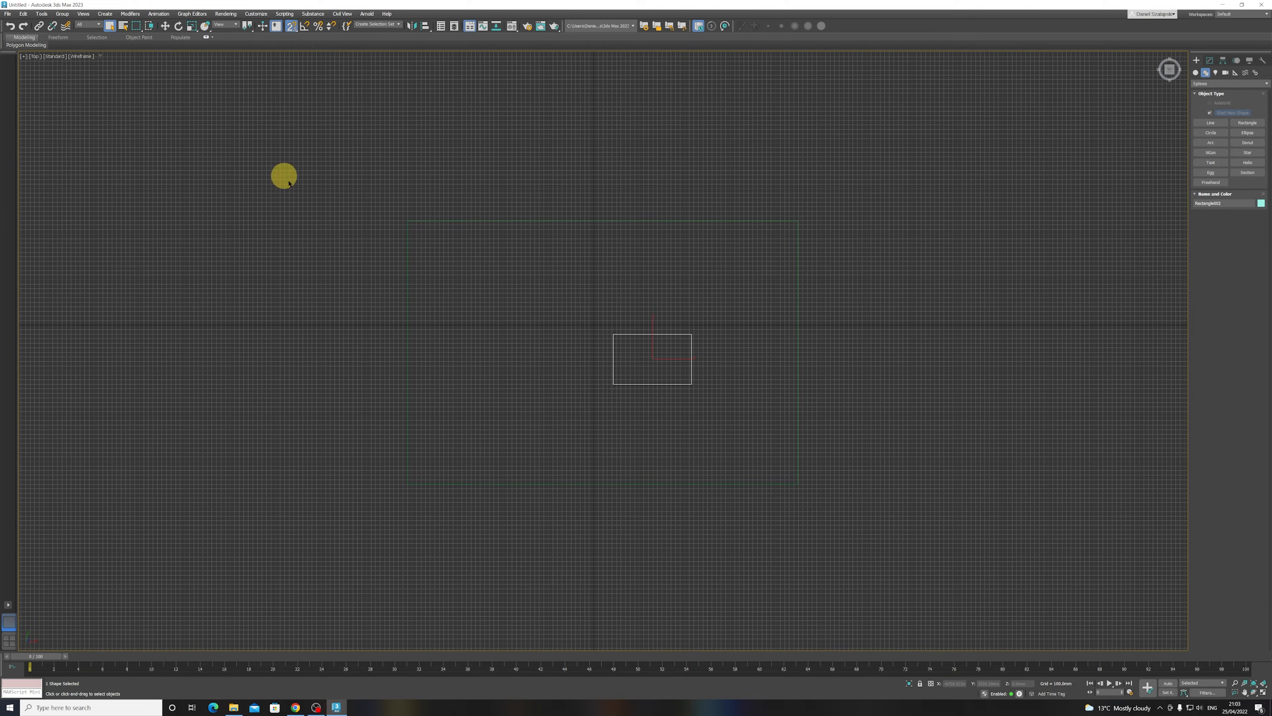
key("ctrl+a")
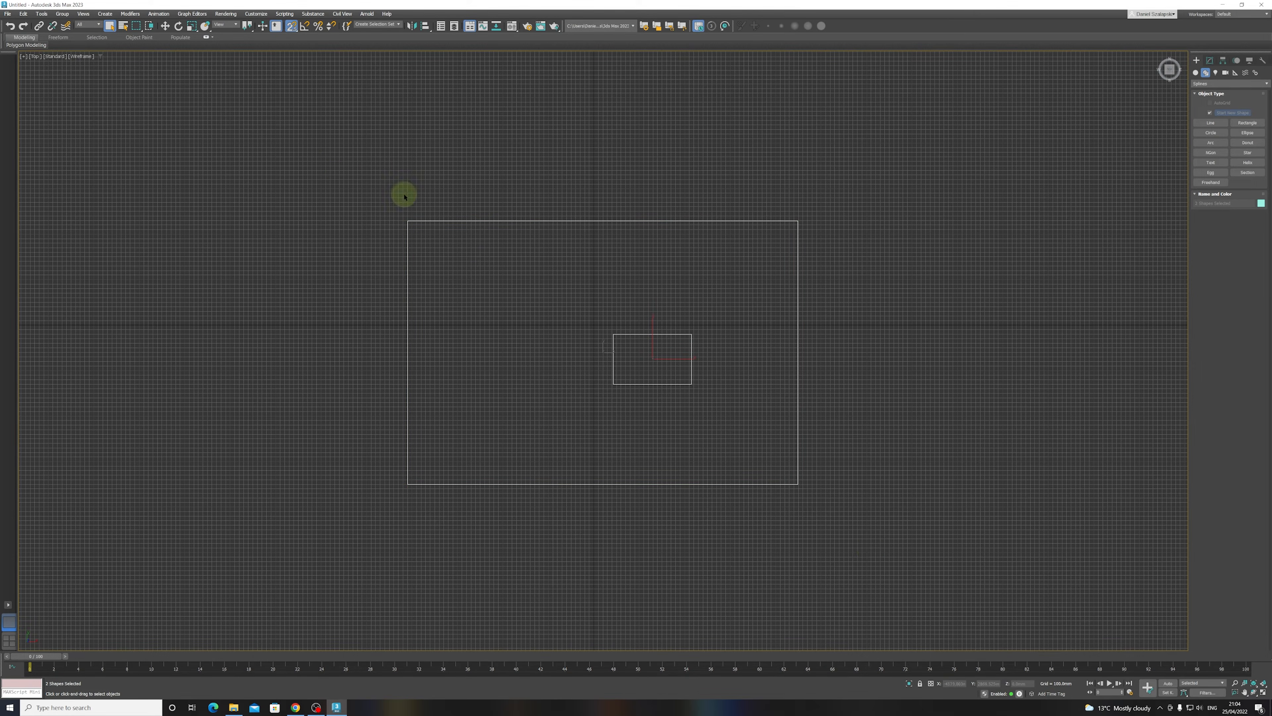
key("Delete")
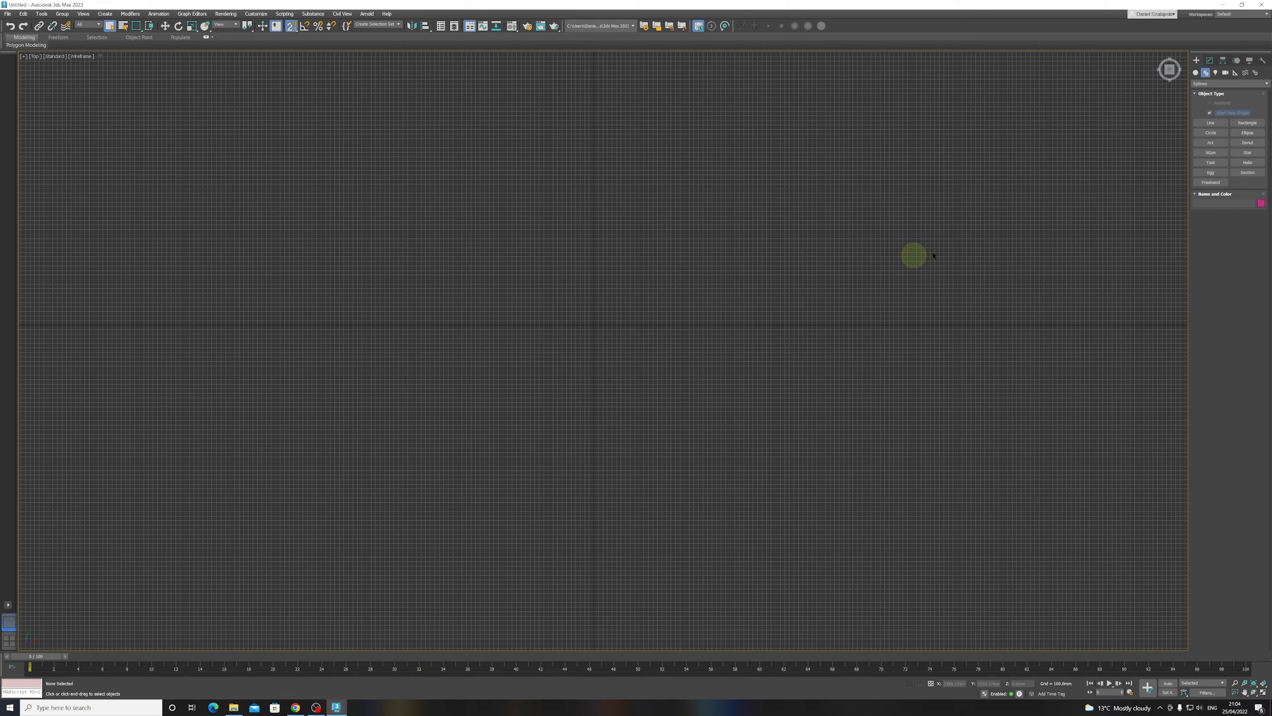
- Create a standard primitive box about 130 mm long and 110 mm wide over the grid origin in an angled orthographic view
left_click(1196, 72)
mouse_move(791, 424)
middle_mouse_down("alt")
mouse_move(822, 438)
mouse_move(793, 432)
middle_mouse_up("alt")
scroll(751, 404, "up", 5)
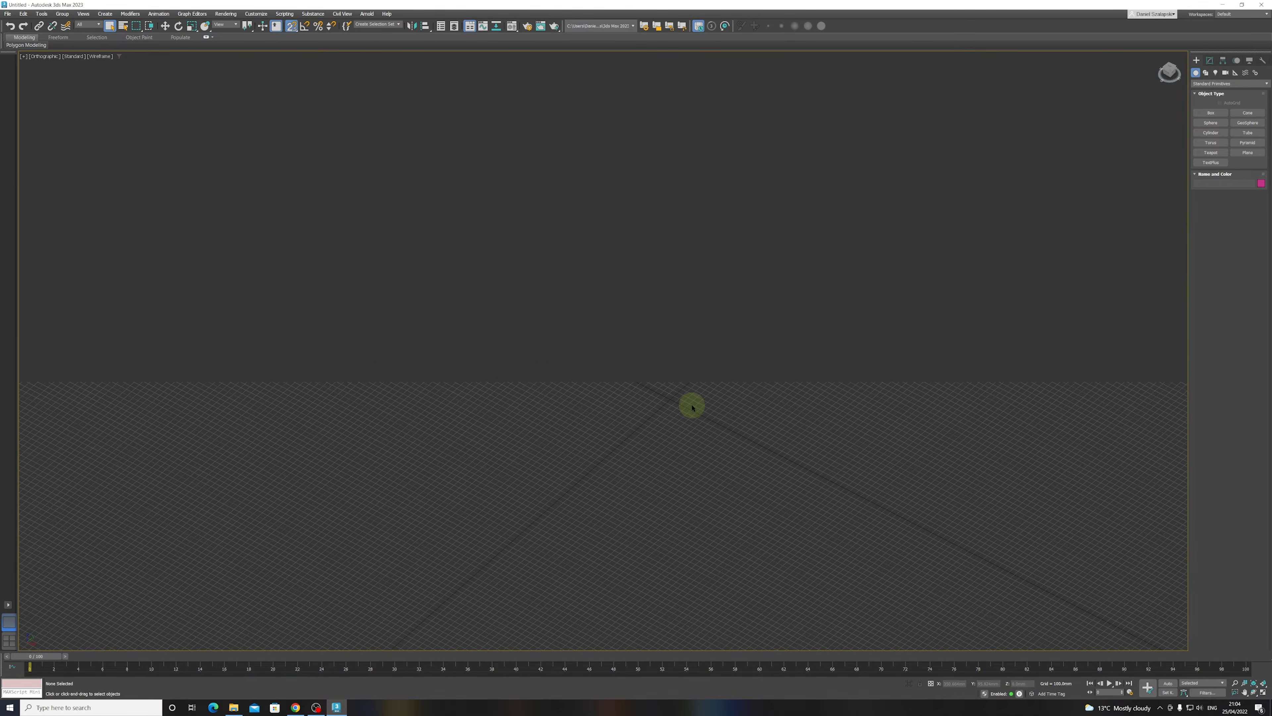
middle_click_drag(733, 434, 761, 432, "alt")
scroll(696, 370, "up", 5)
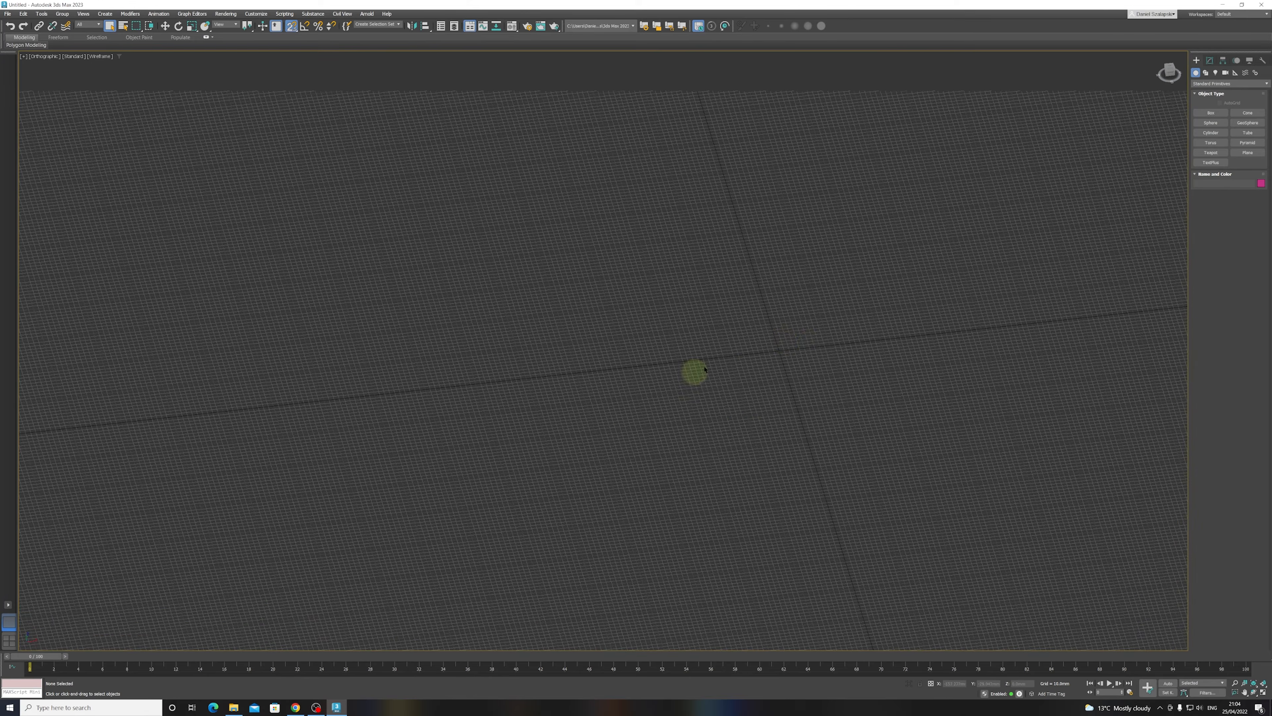
middle_click_drag(701, 385, 692, 409)
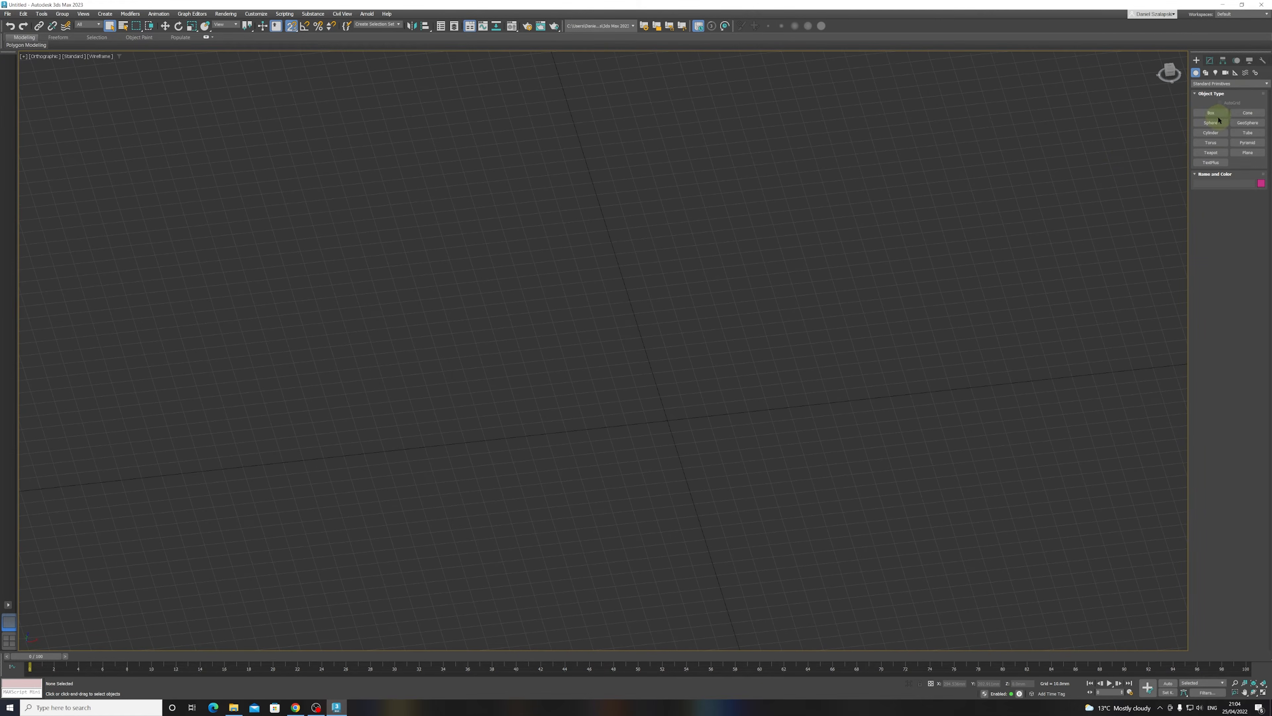
left_click(1216, 114)
left_click_drag(523, 359, 788, 482)
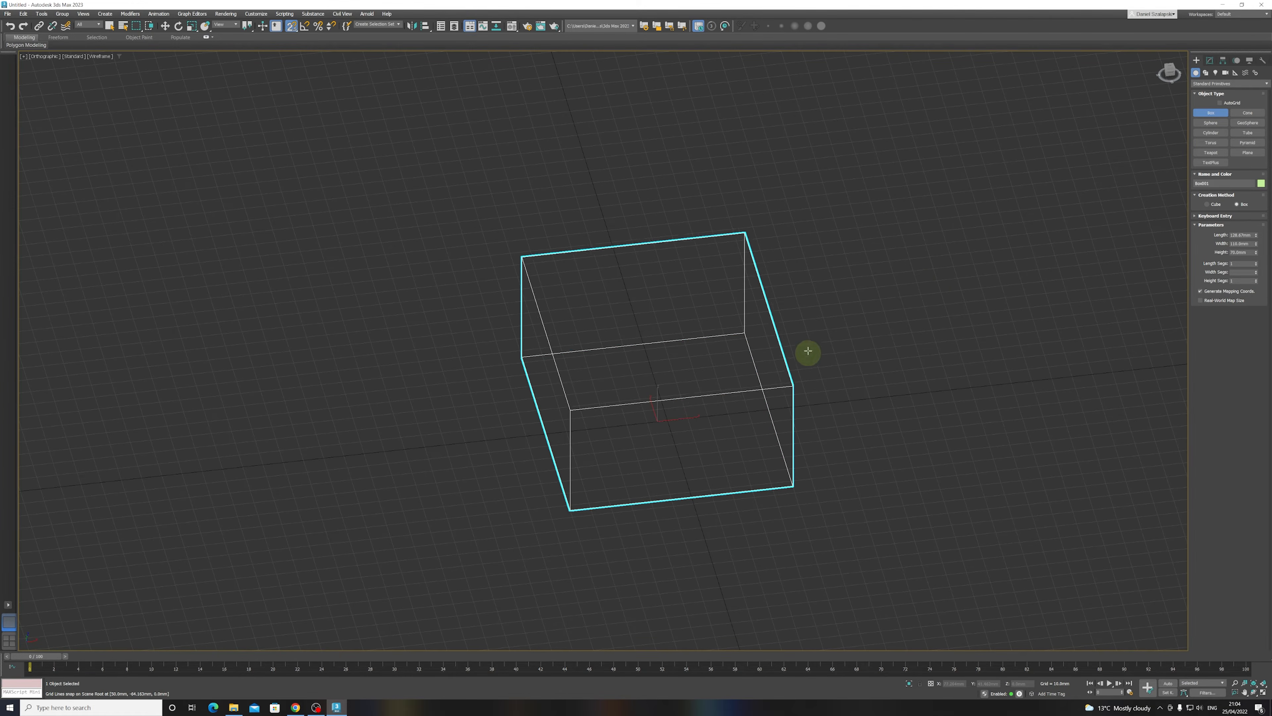
left_click(813, 274)
- Create a second, narrower box beside the first and adjust its height parameter
left_click_drag(832, 344, 1033, 457)
left_click(1026, 311)
middle_click_drag(976, 399, 1176, 279, "alt")
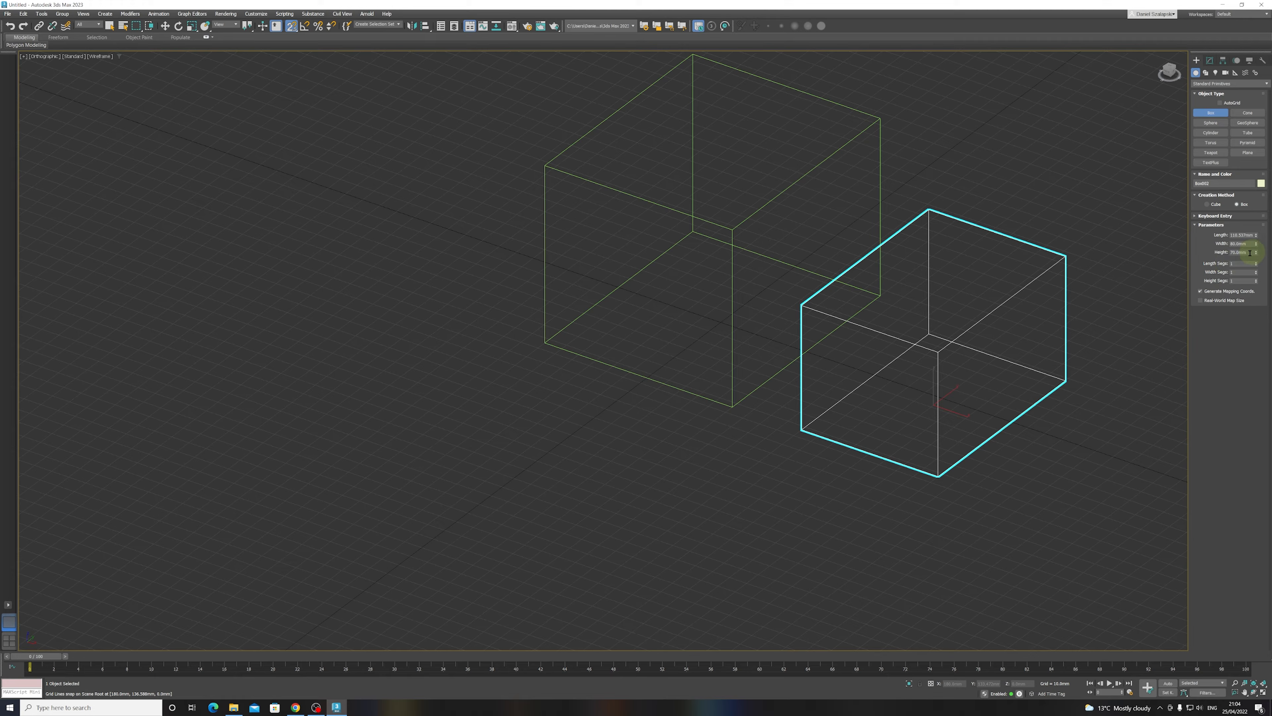
left_click_drag(1257, 254, 1252, 225)
middle_click_drag(955, 226, 953, 244)
scroll(926, 344, "down", 5)
- Create a sphere away from the boxes and a tapered cone behind it
left_click(1211, 123)
left_click_drag(537, 353, 570, 382)
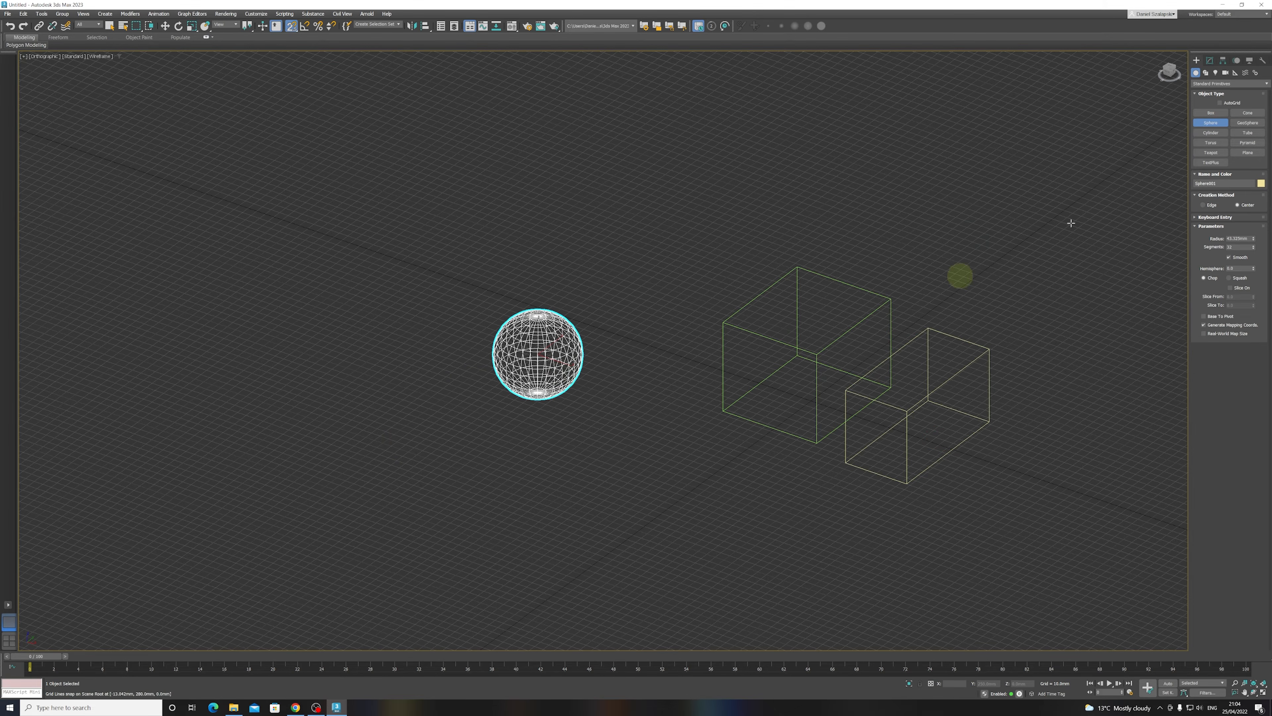
left_click(1248, 112)
left_click_drag(650, 260, 689, 263)
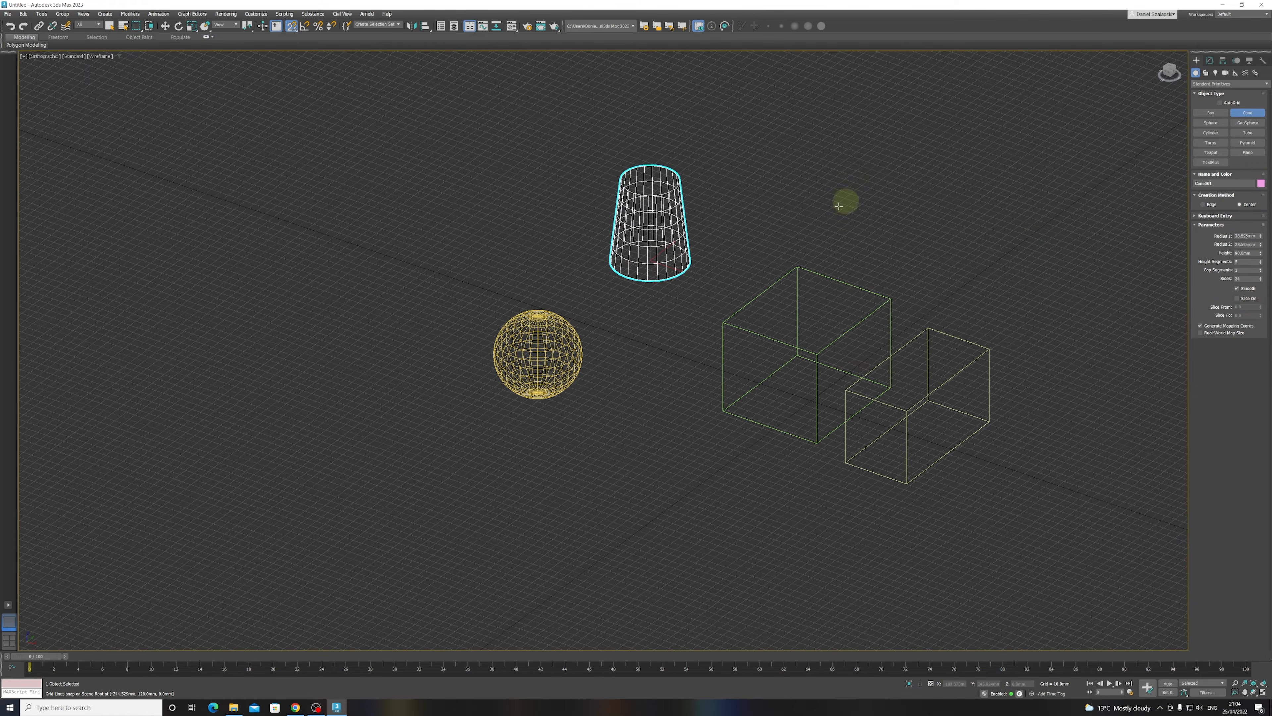
left_click(807, 211)
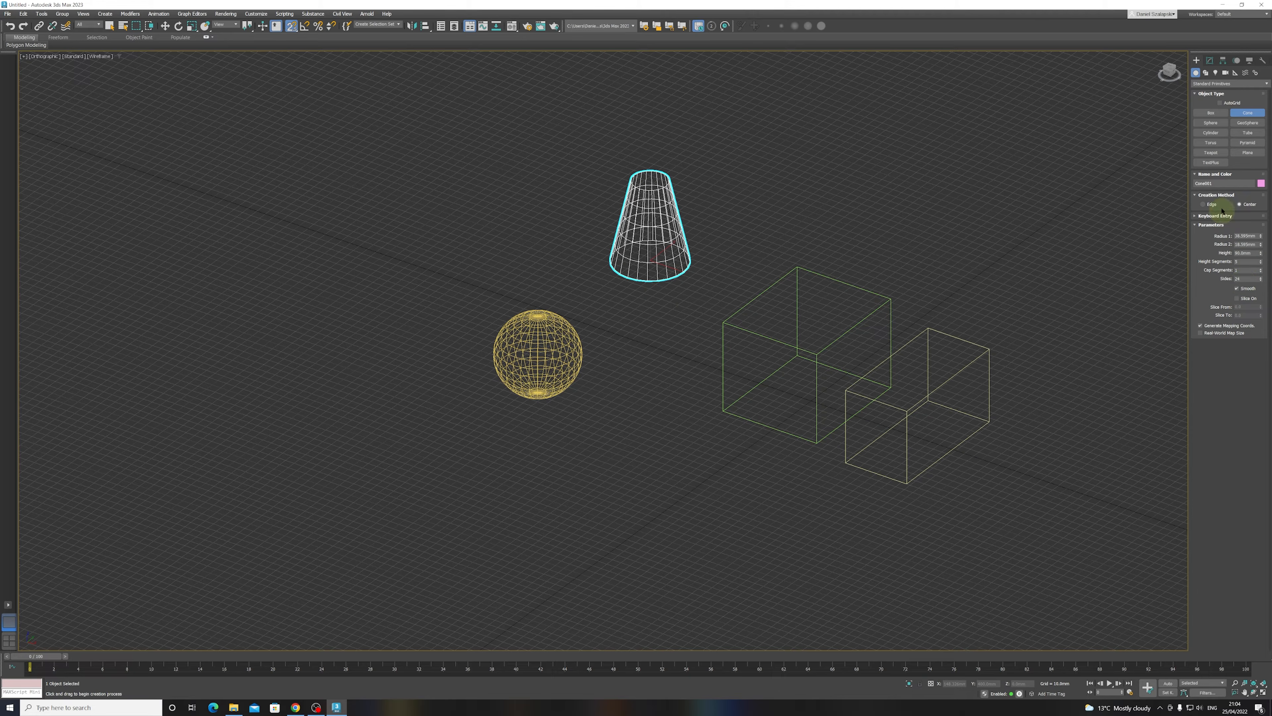
- Create a teapot with a radius of about 63 mm near the sphere and try adjusting its segments in the modify parameters
left_click(1222, 154)
left_click_drag(619, 435, 665, 458)
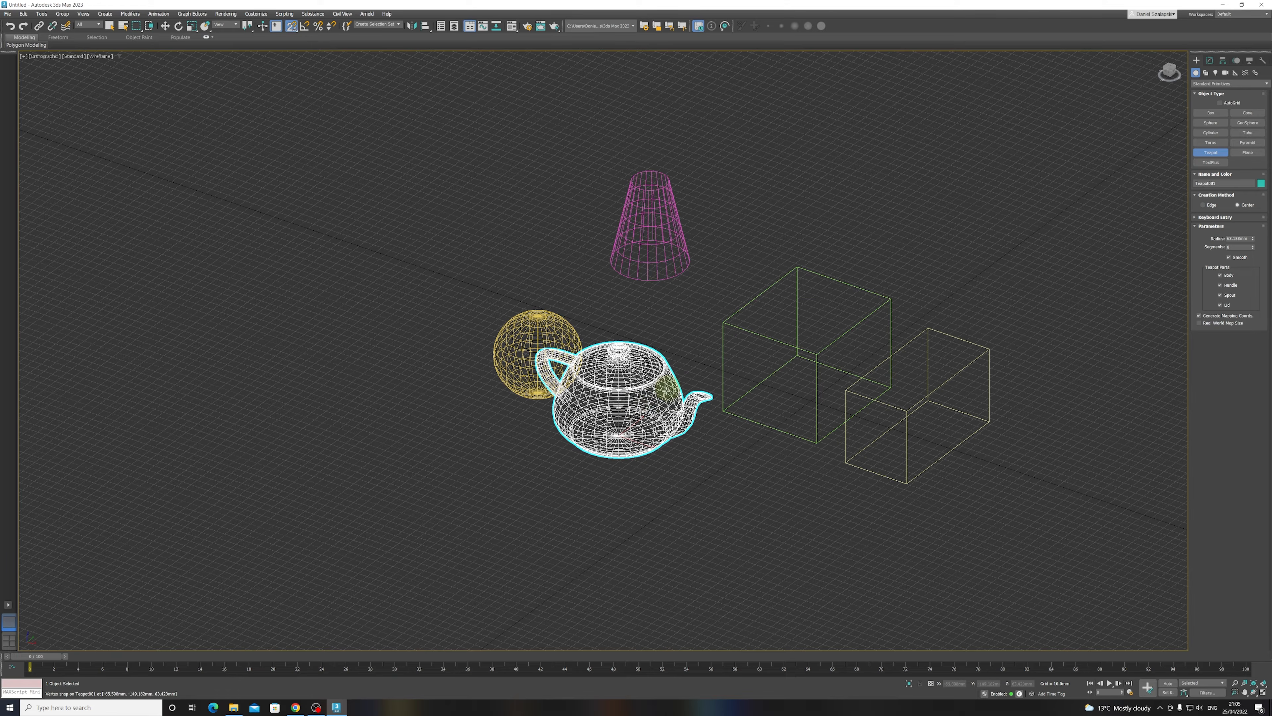
left_click(1210, 60)
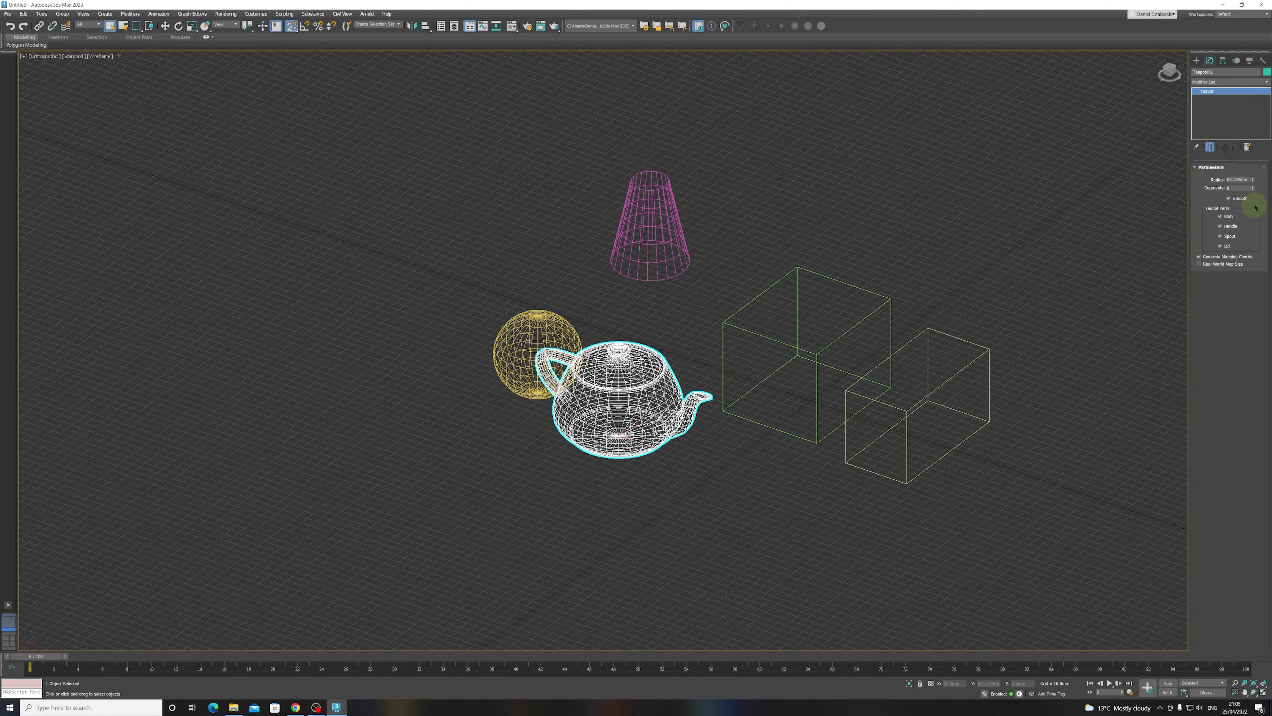
left_click_drag(1255, 190, 1263, 188)
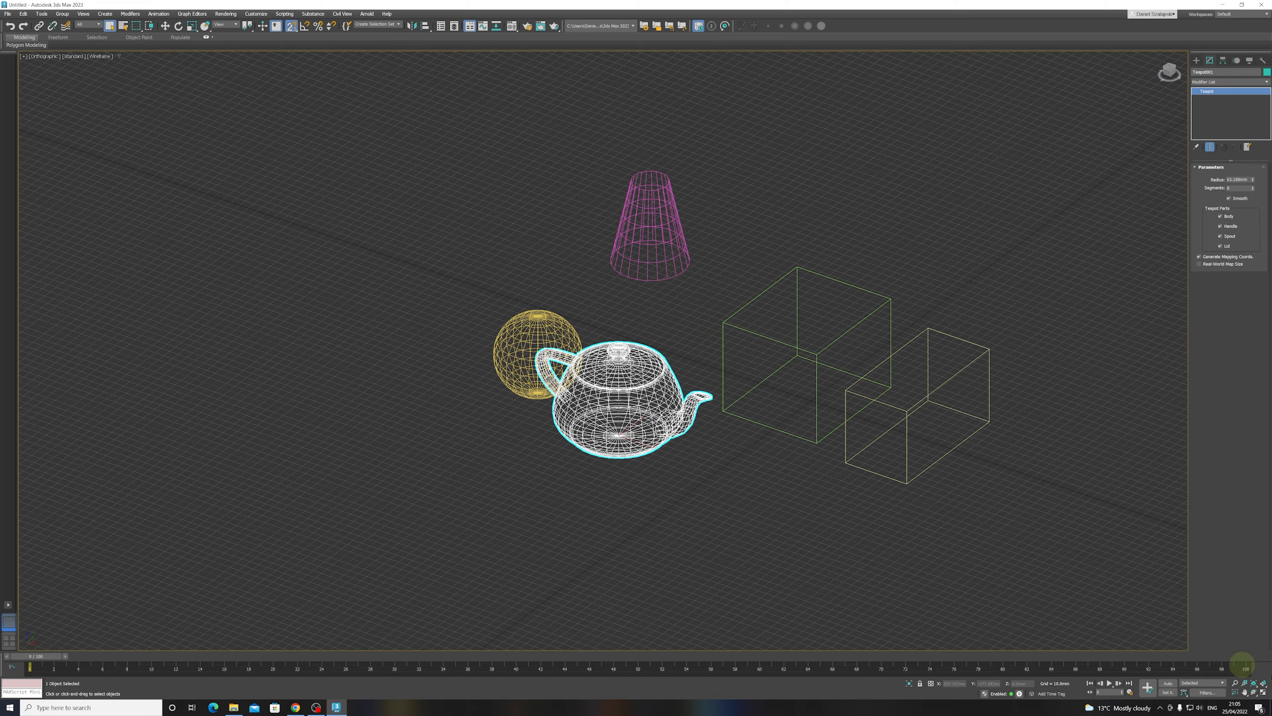
- Show two viewports side by side and examine the objects from the Front, Left and Right views in one of them
left_click(1263, 693)
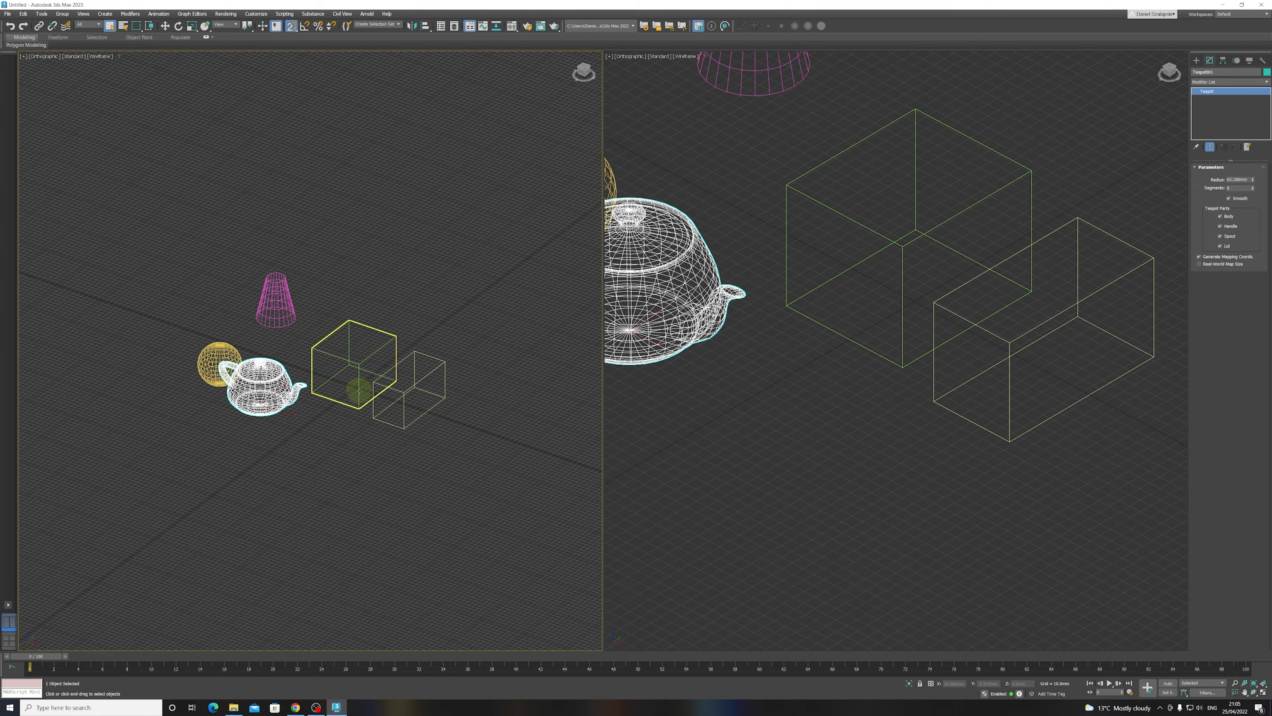
key("f")
scroll(363, 371, "down", 3)
scroll(318, 304, "up", 5)
scroll(314, 308, "down", 2)
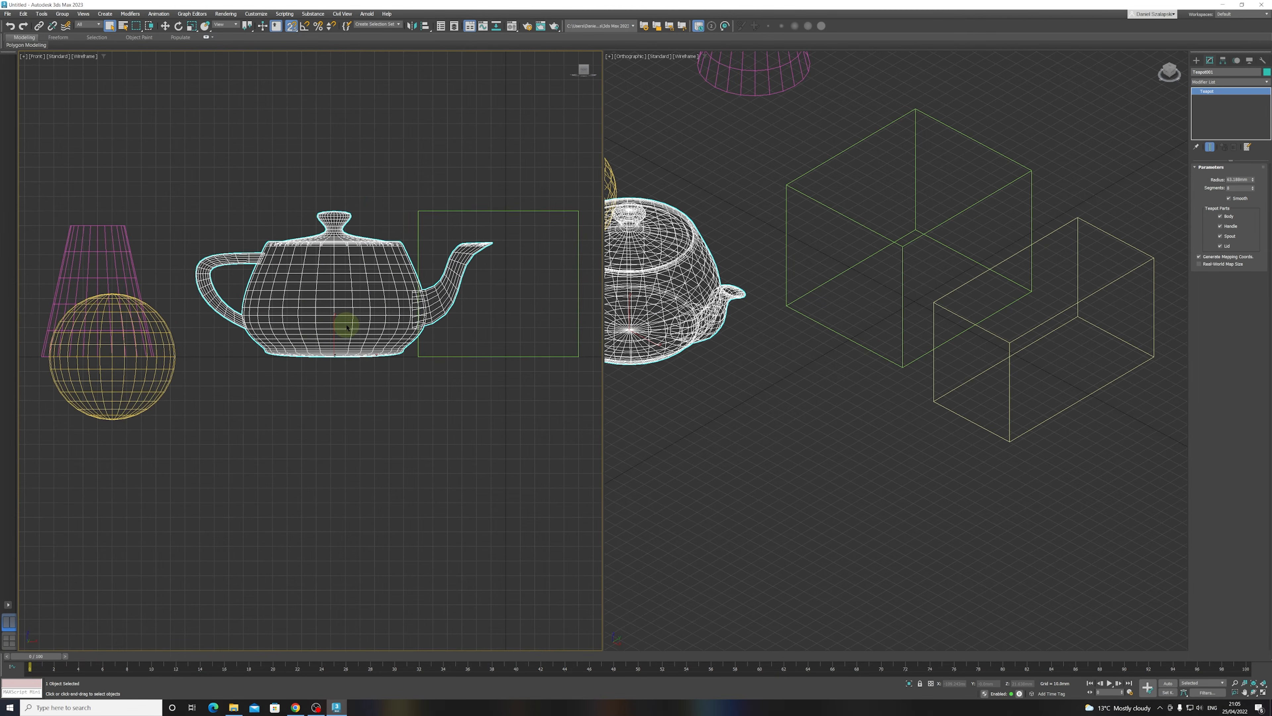
key("l")
scroll(426, 306, "up", 2)
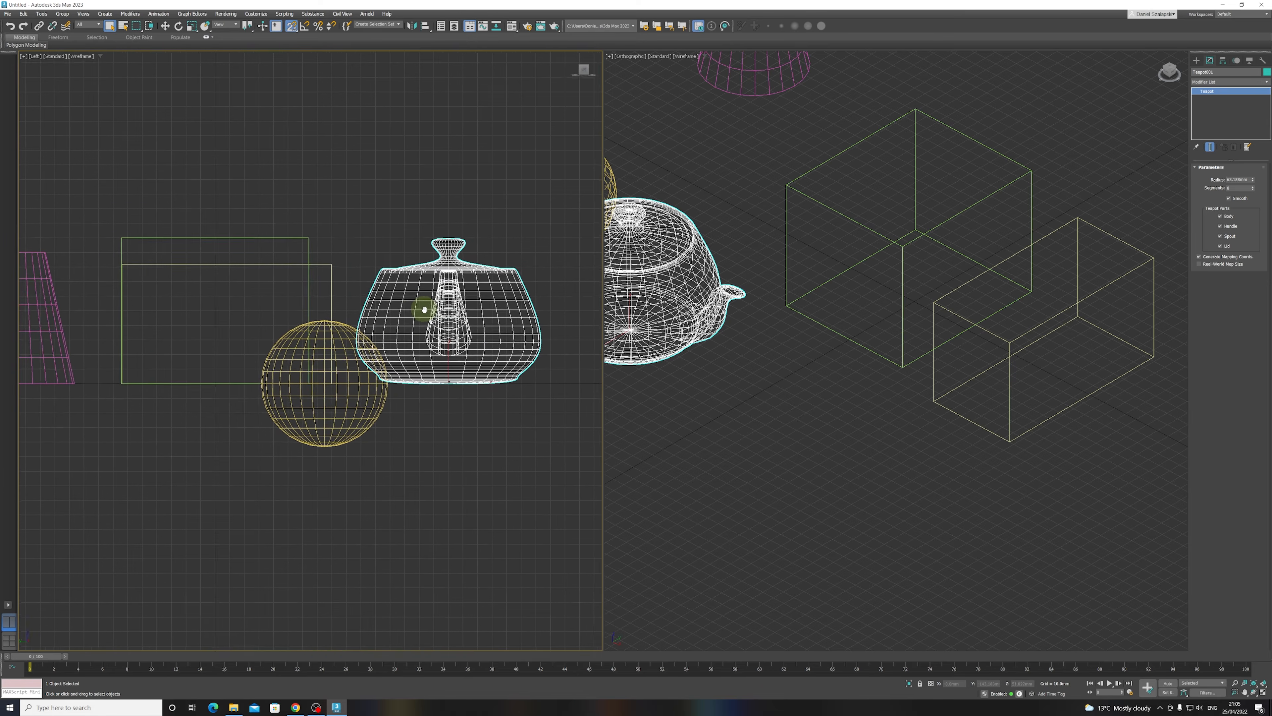
key("r")
middle_click_drag(415, 284, 372, 320)
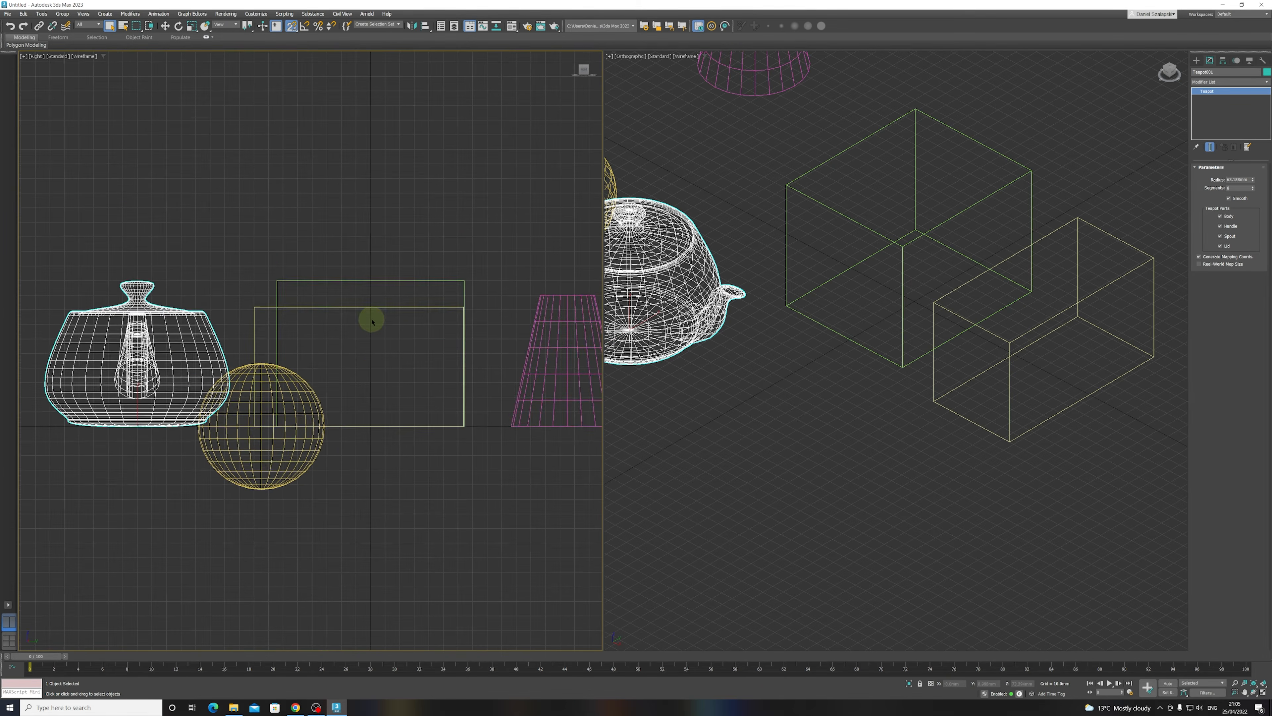
scroll(371, 321, "down", 4)
- Switch the active viewport to the Top view and fit the selected teapot in both viewports
key("t")
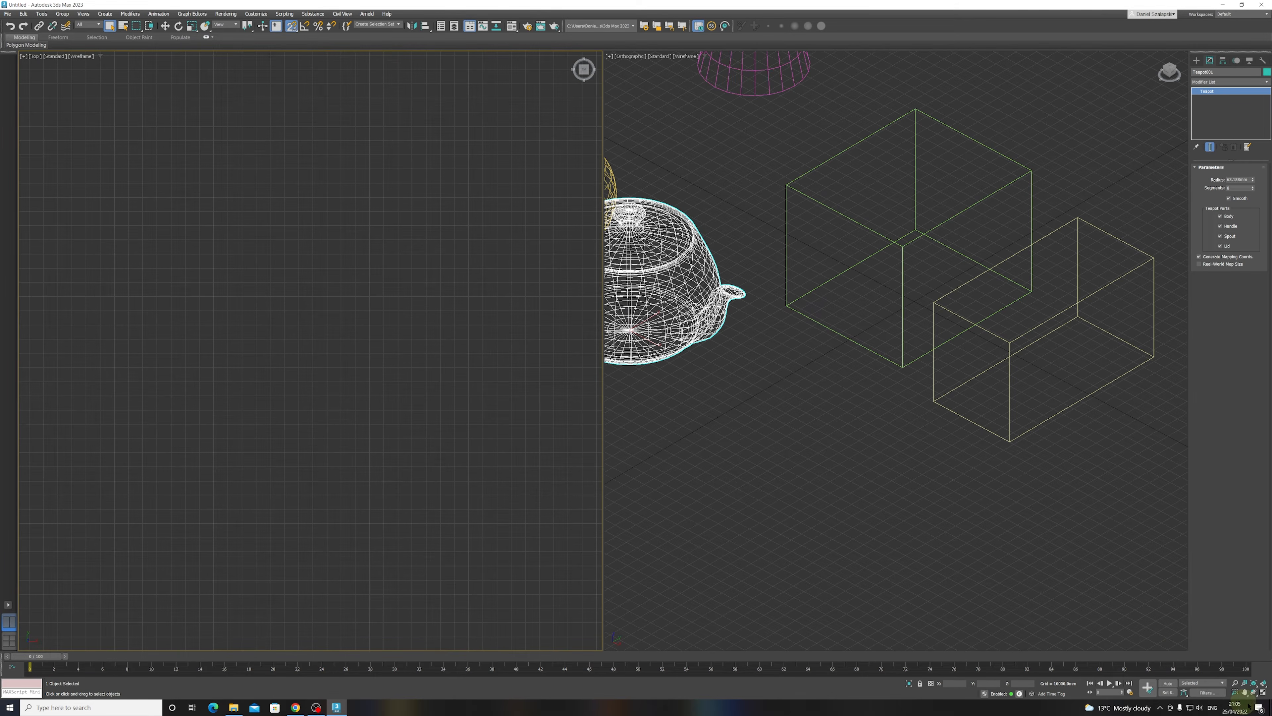
left_click(1253, 684)
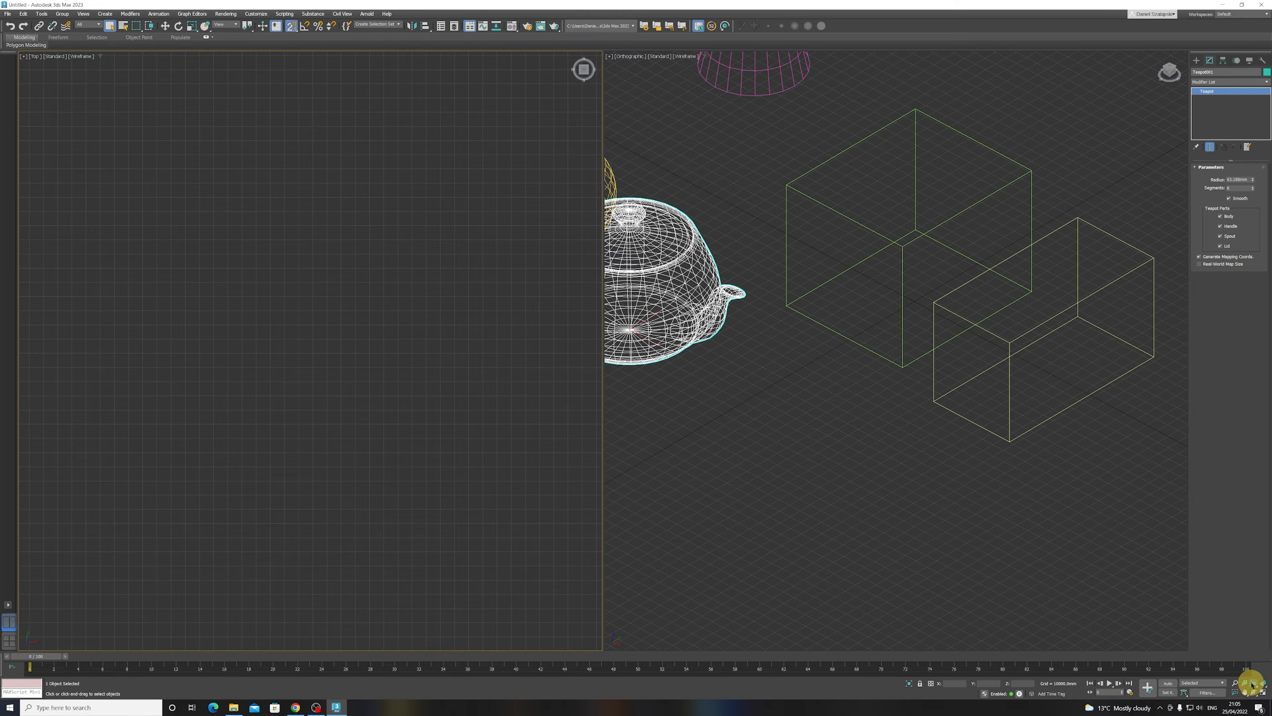
left_click(1264, 685)
scroll(397, 395, "down", 5)
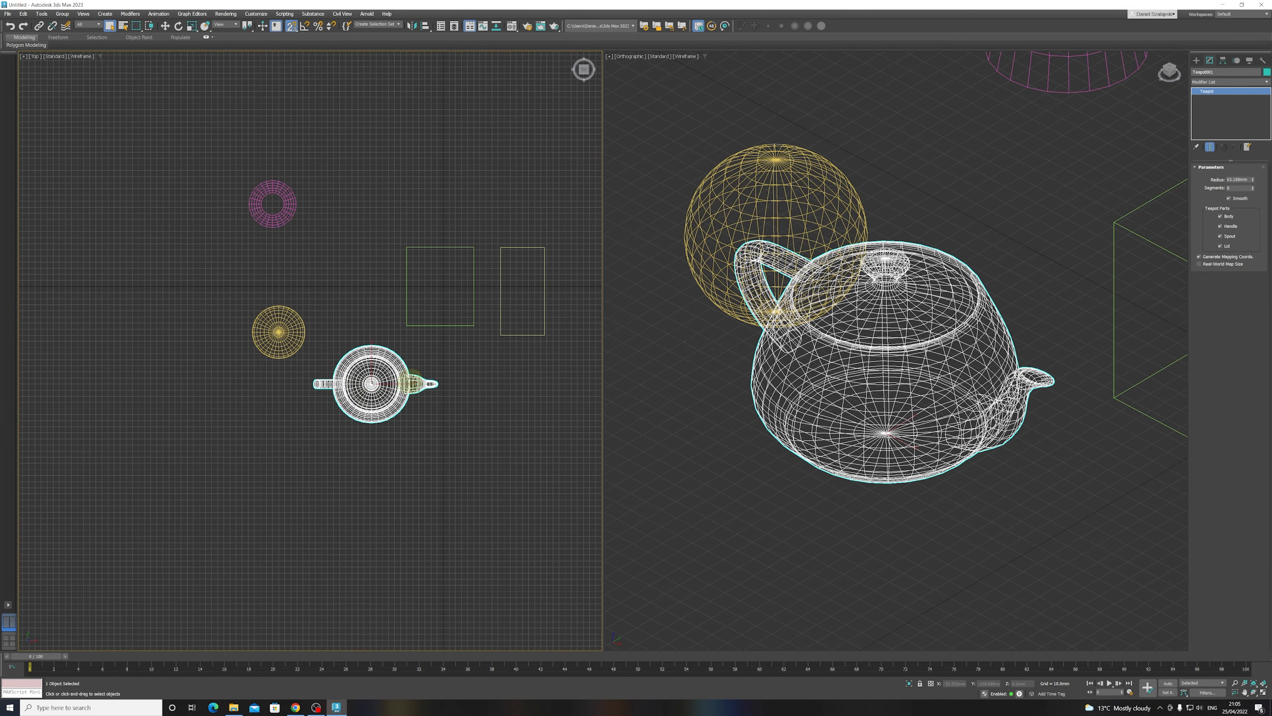
middle_click_drag(446, 368, 408, 396)
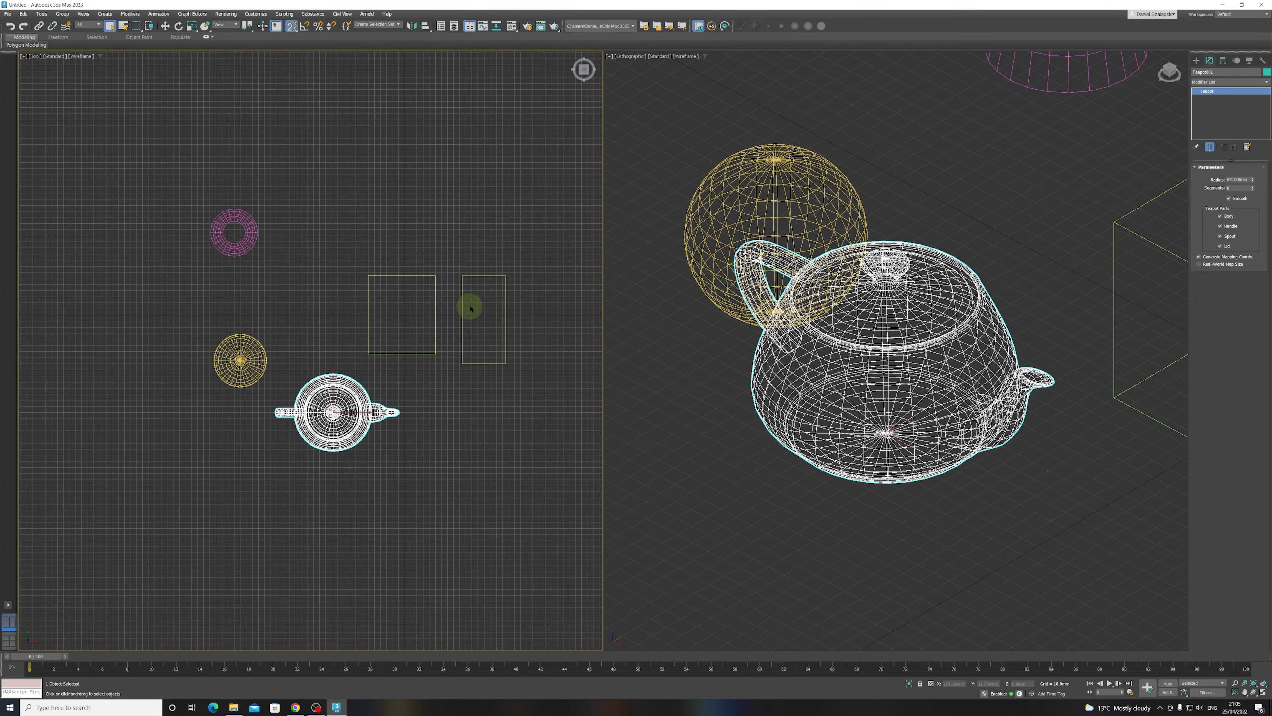
- Select the boxes, sphere, cone and teapot together in the Top view and delete them
left_click(110, 27)
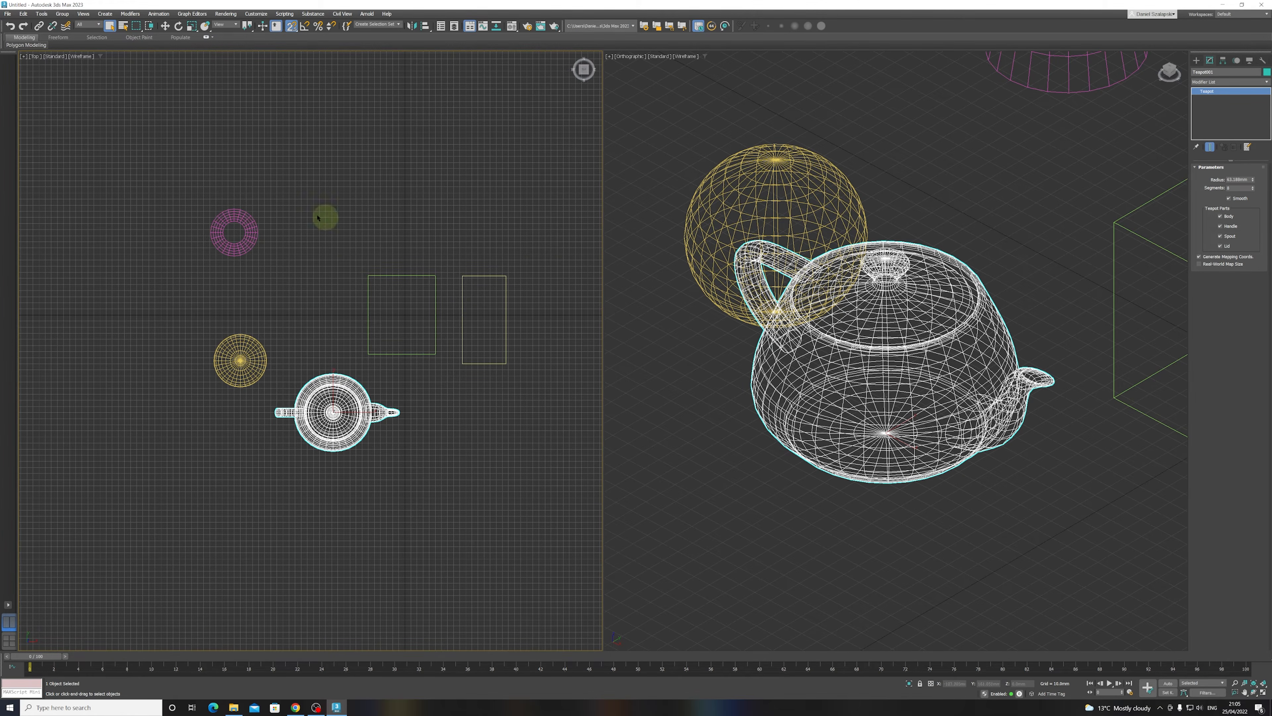
left_click(181, 159)
left_click_drag(156, 186, 534, 493)
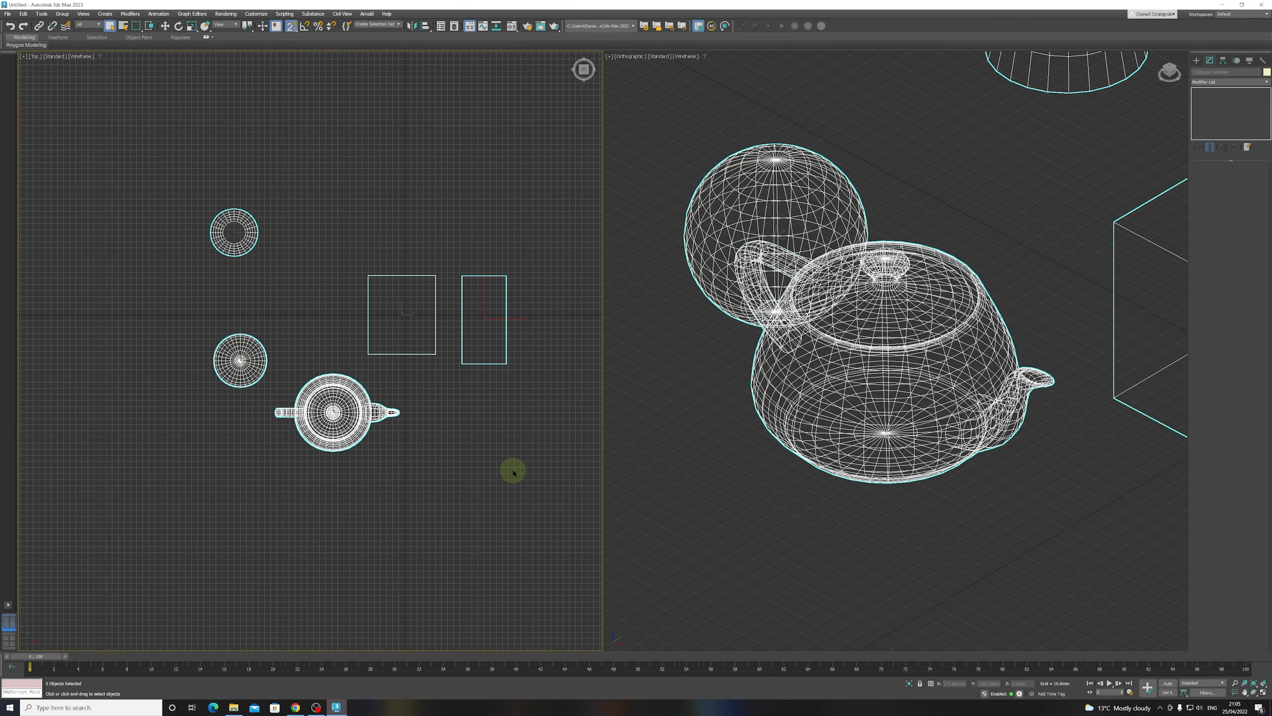
key("Delete")
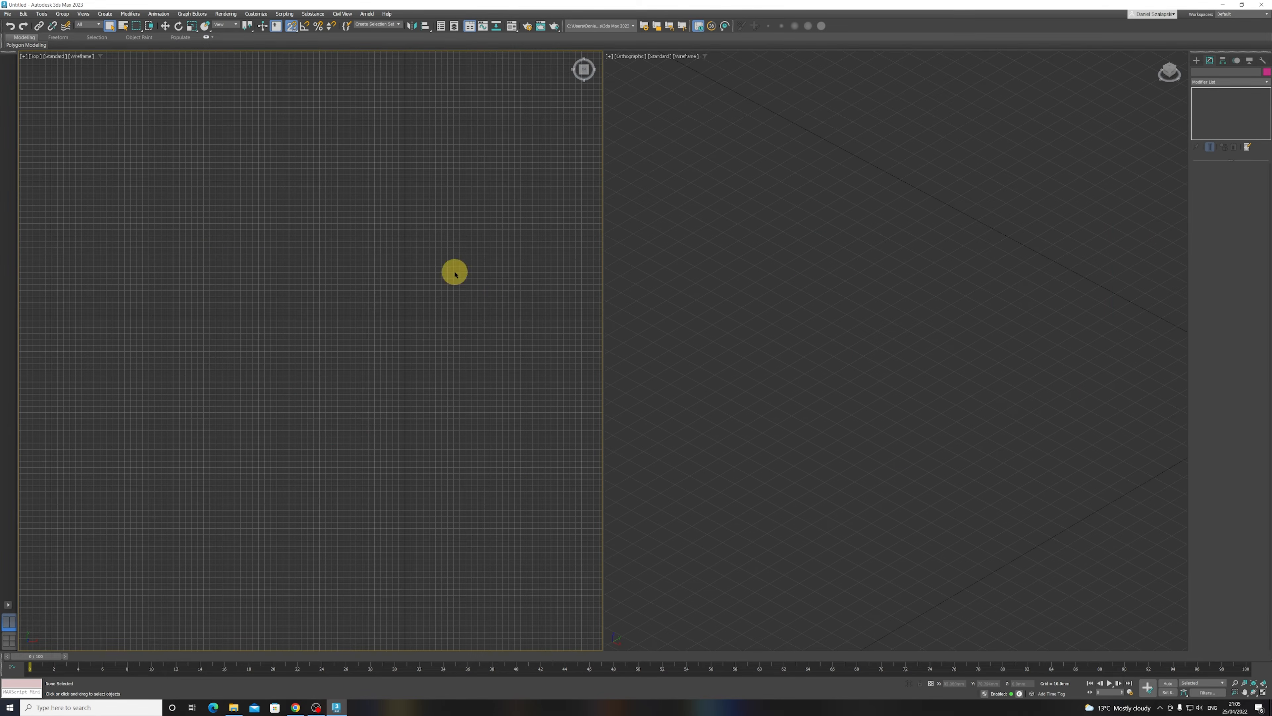
- Set the orthographic viewport to the Top view, fit it to its extents and maximize it to a single viewport
left_click(889, 313)
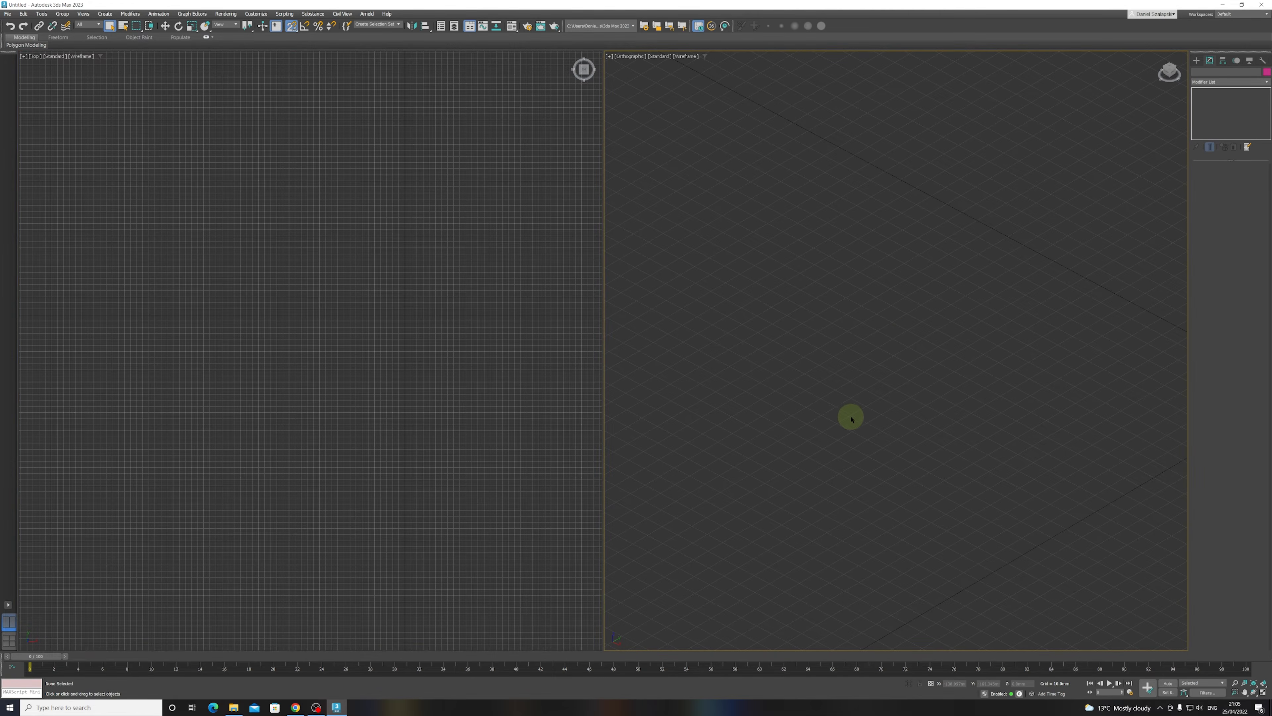
key("t")
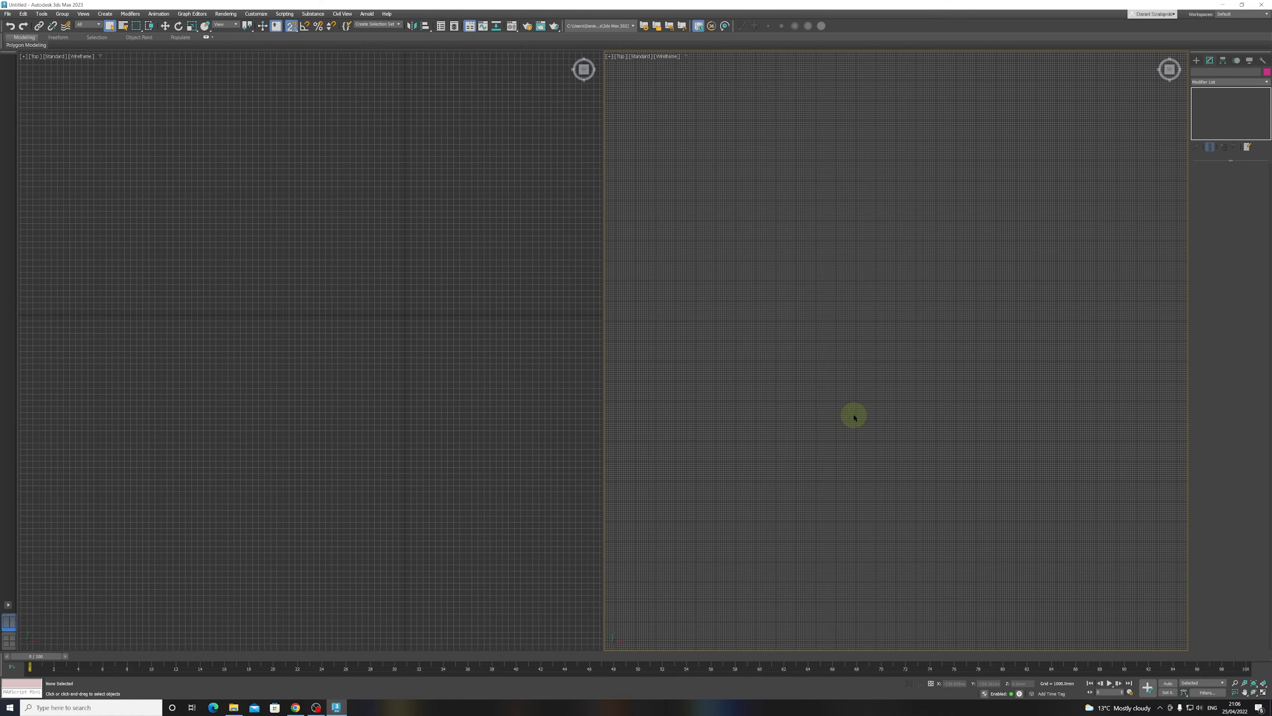
left_click(1254, 684)
left_click(1262, 692)
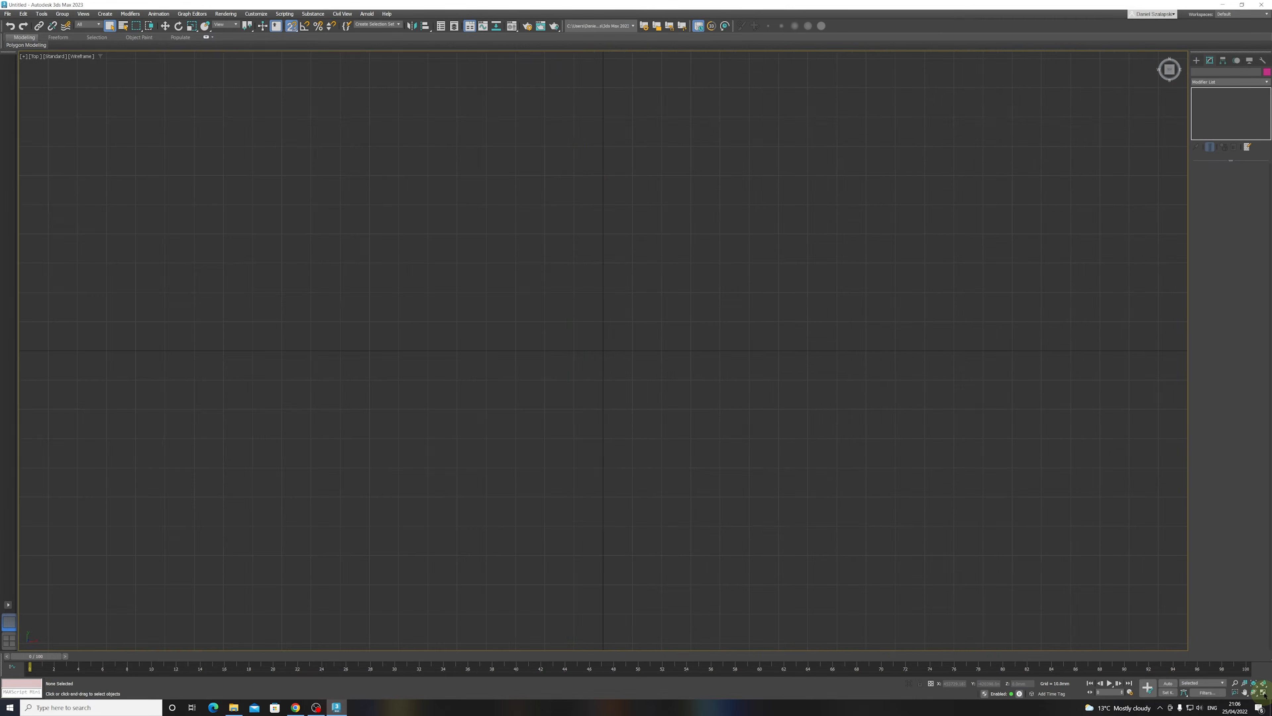
scroll(616, 354, "down", 4)
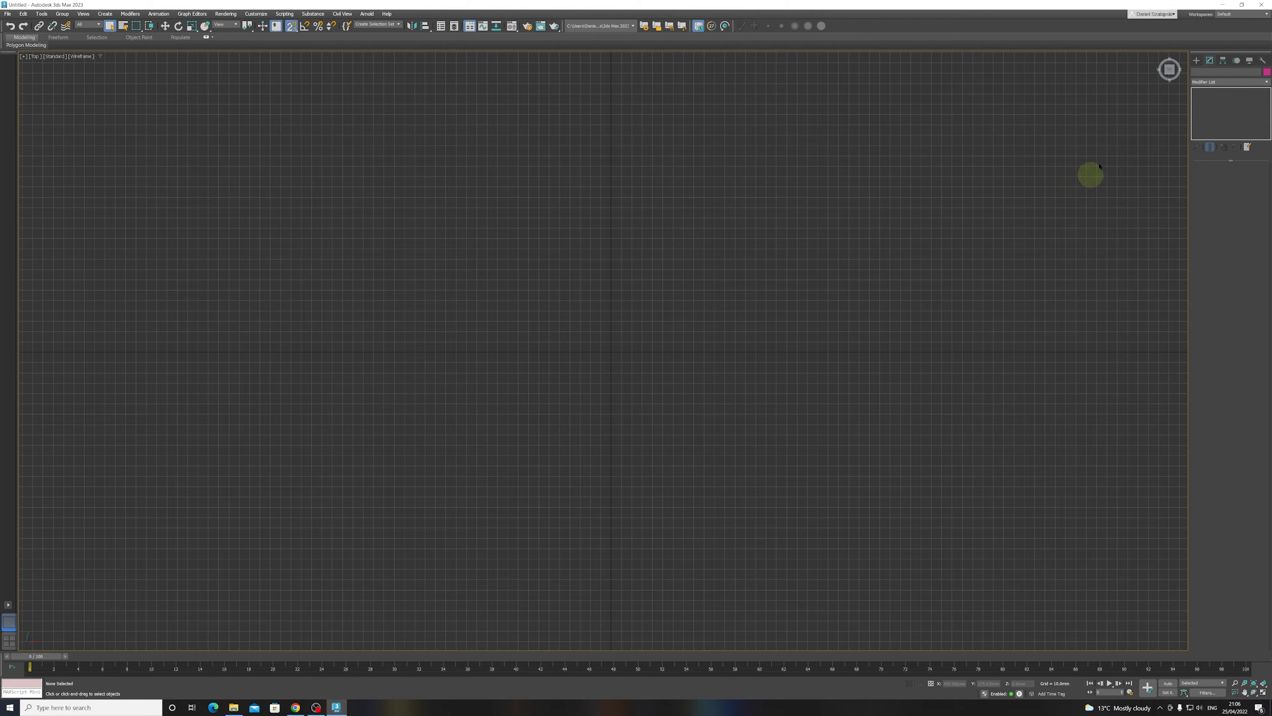
- Draw a spline circle of about 50 mm radius near the origin and a rectangle about 90 mm long and 84 mm wide beside it
left_click(1197, 61)
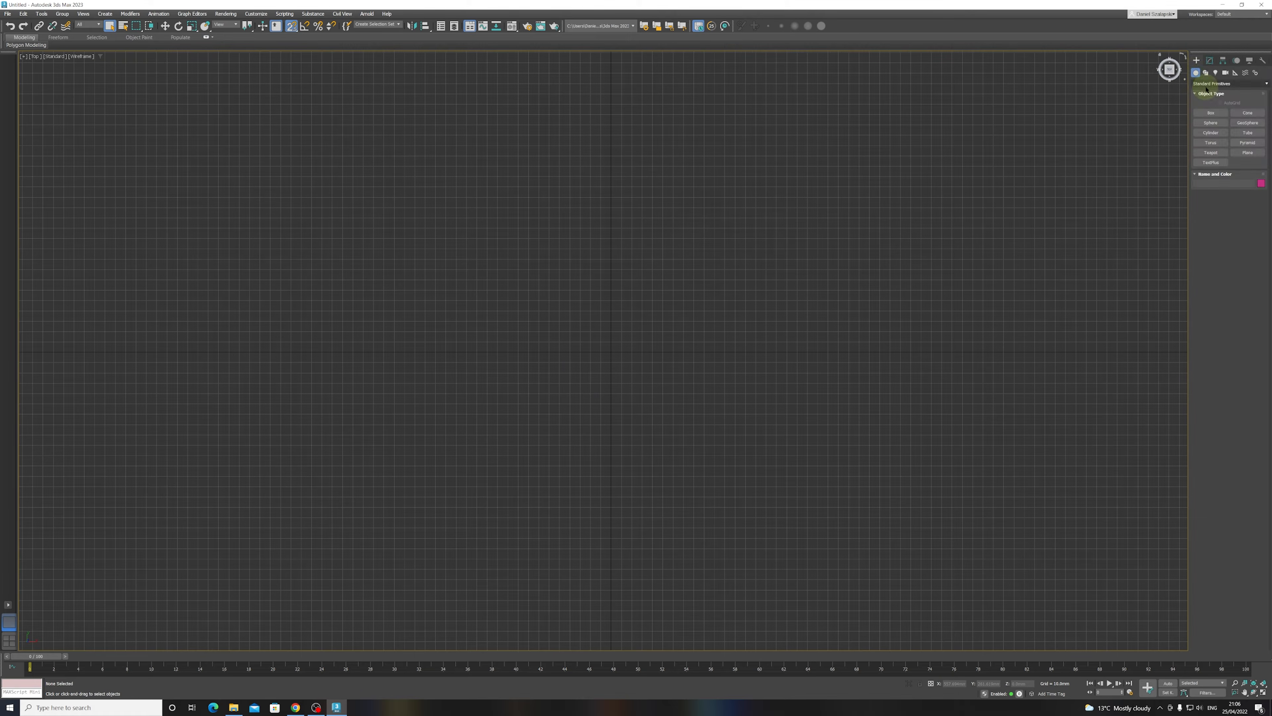
left_click(1206, 73)
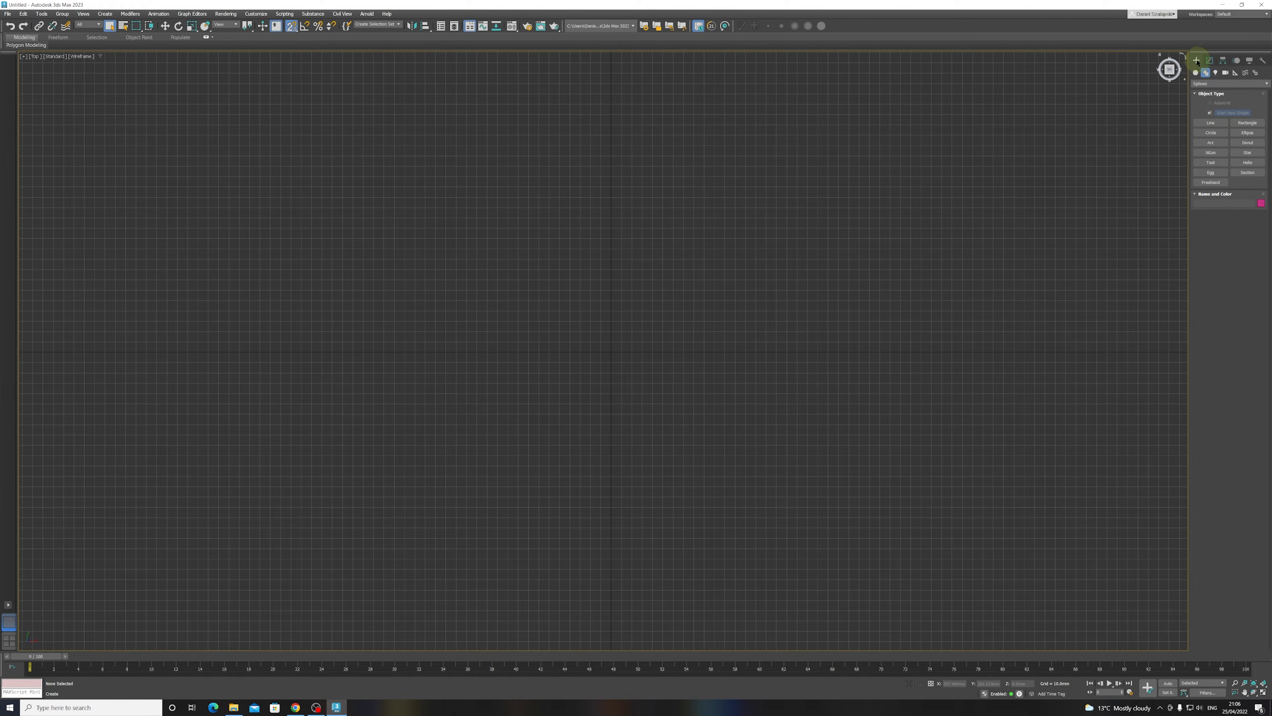
left_click(1196, 73)
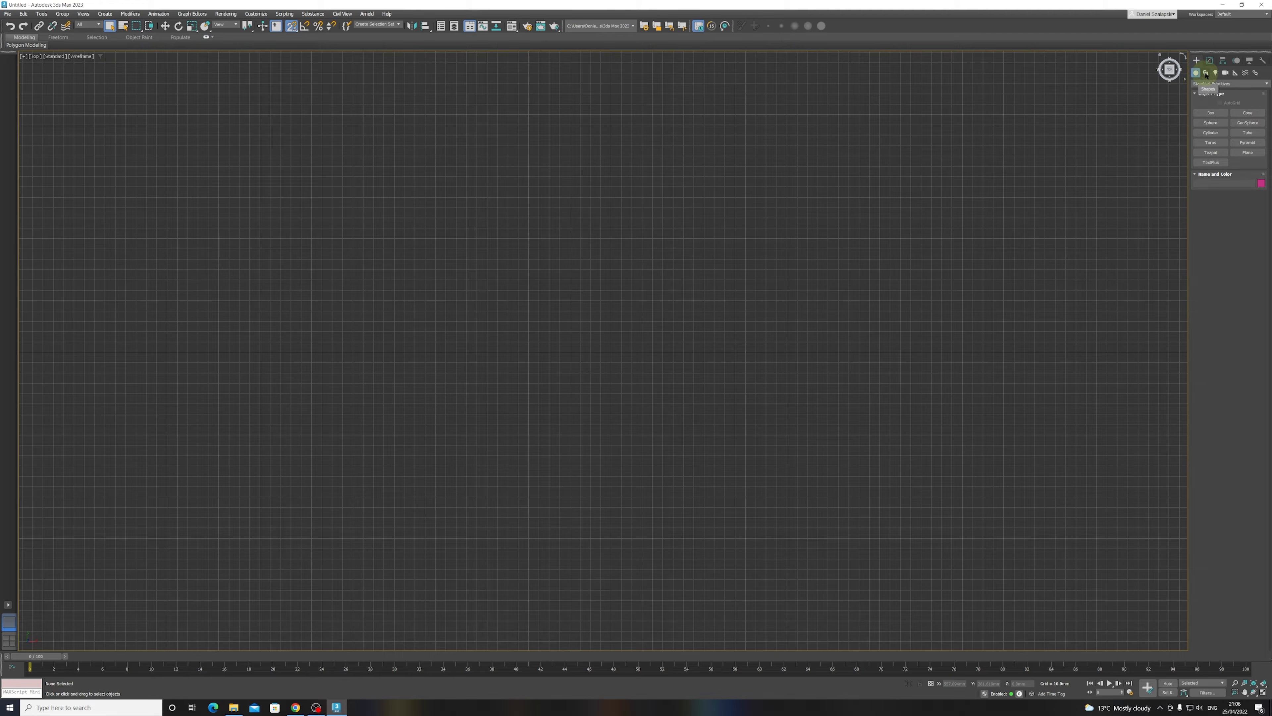
left_click(1206, 73)
left_click(1210, 124)
left_click(1216, 133)
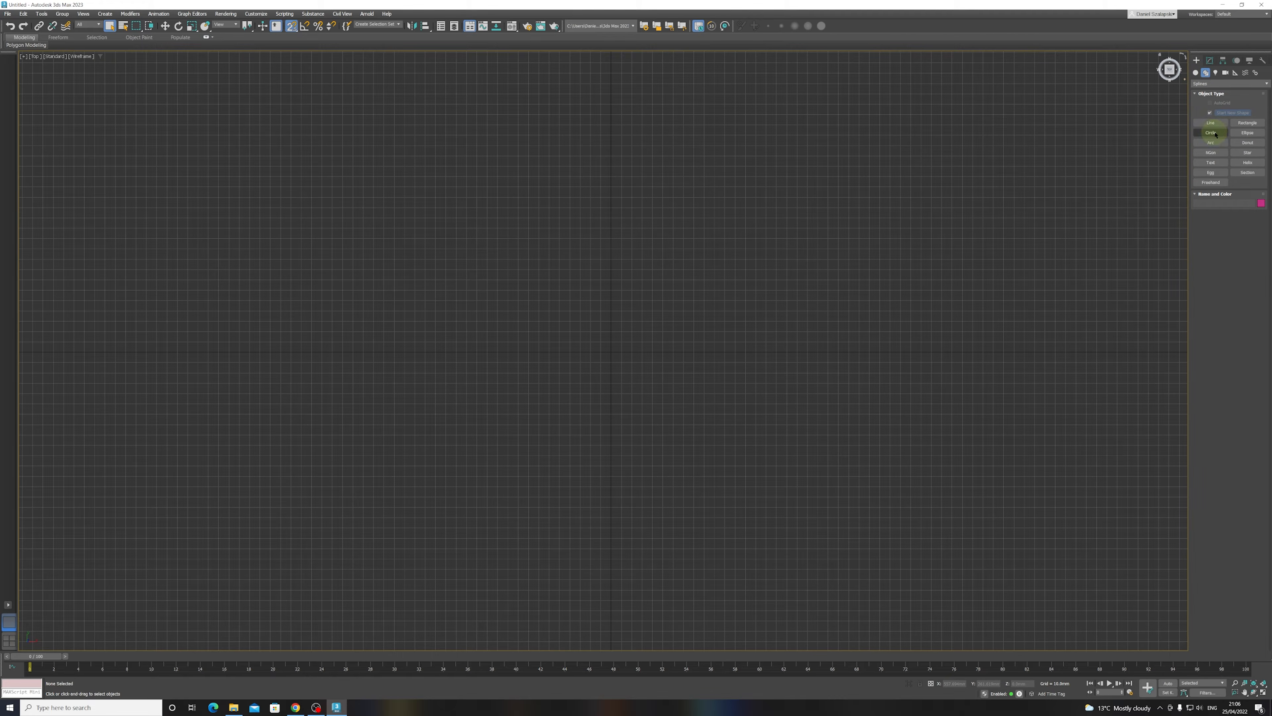
left_click_drag(684, 296, 719, 333)
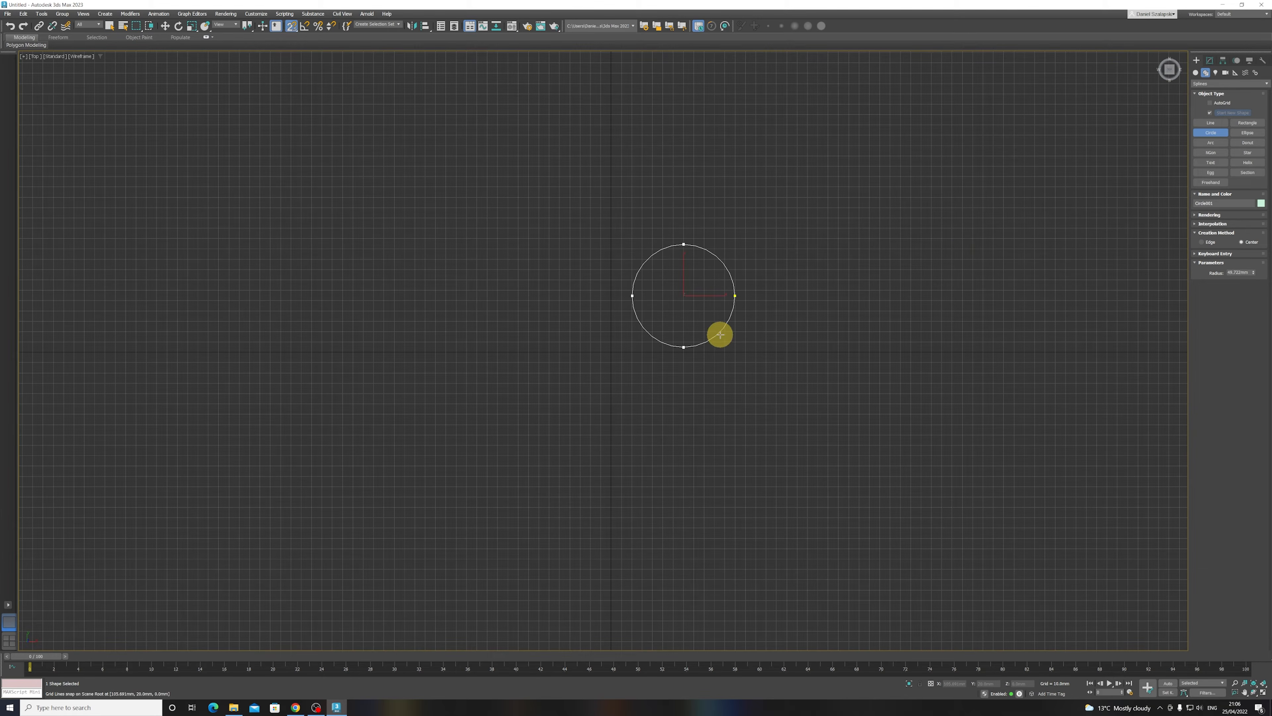
left_click(1247, 124)
left_click_drag(460, 270, 547, 362)
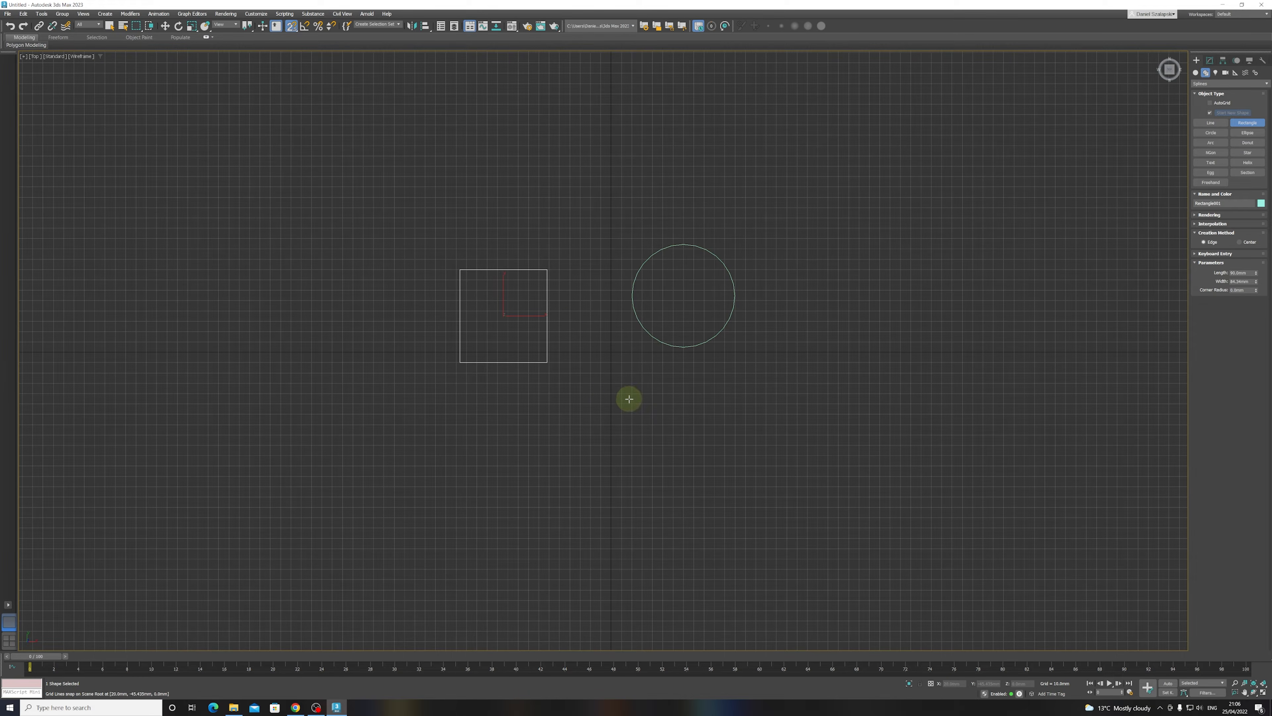
- Draw an open spline arc of about 35 mm radius beside the circle in an angled orthographic view
middle_click_drag(596, 408, 679, 362, "alt")
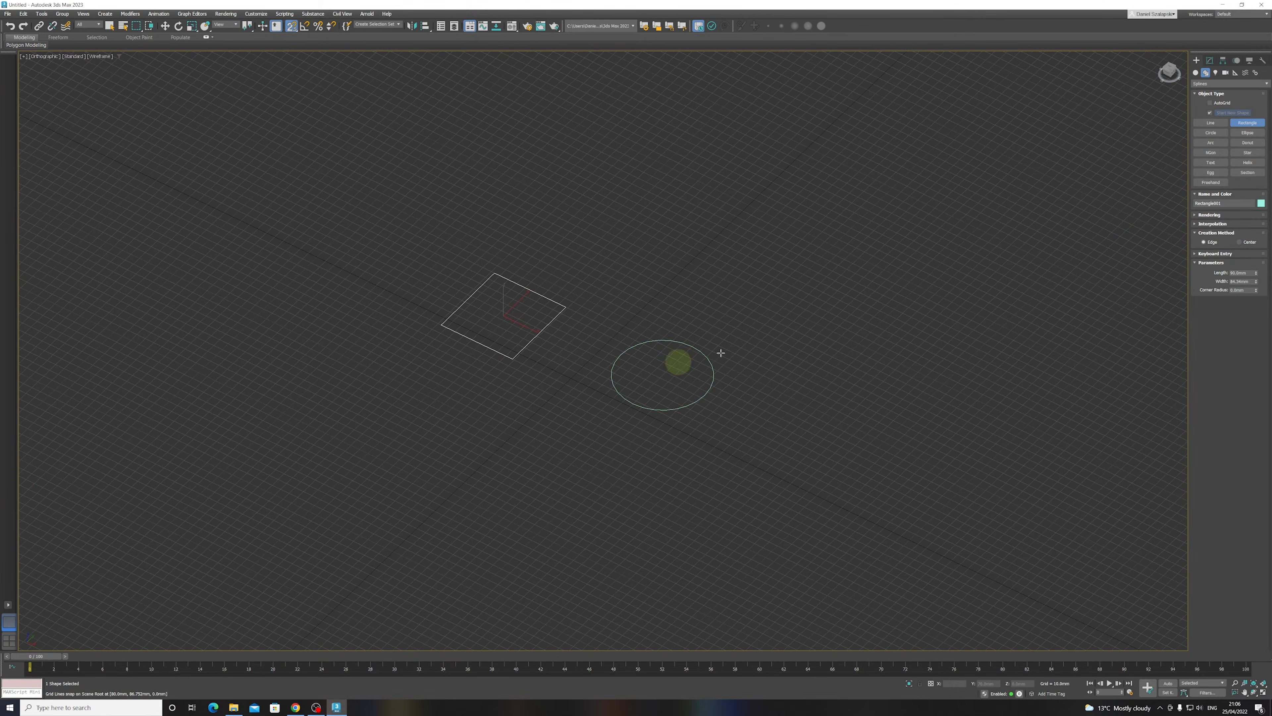
left_click(1211, 143)
left_click_drag(670, 295, 707, 322)
left_click(727, 287)
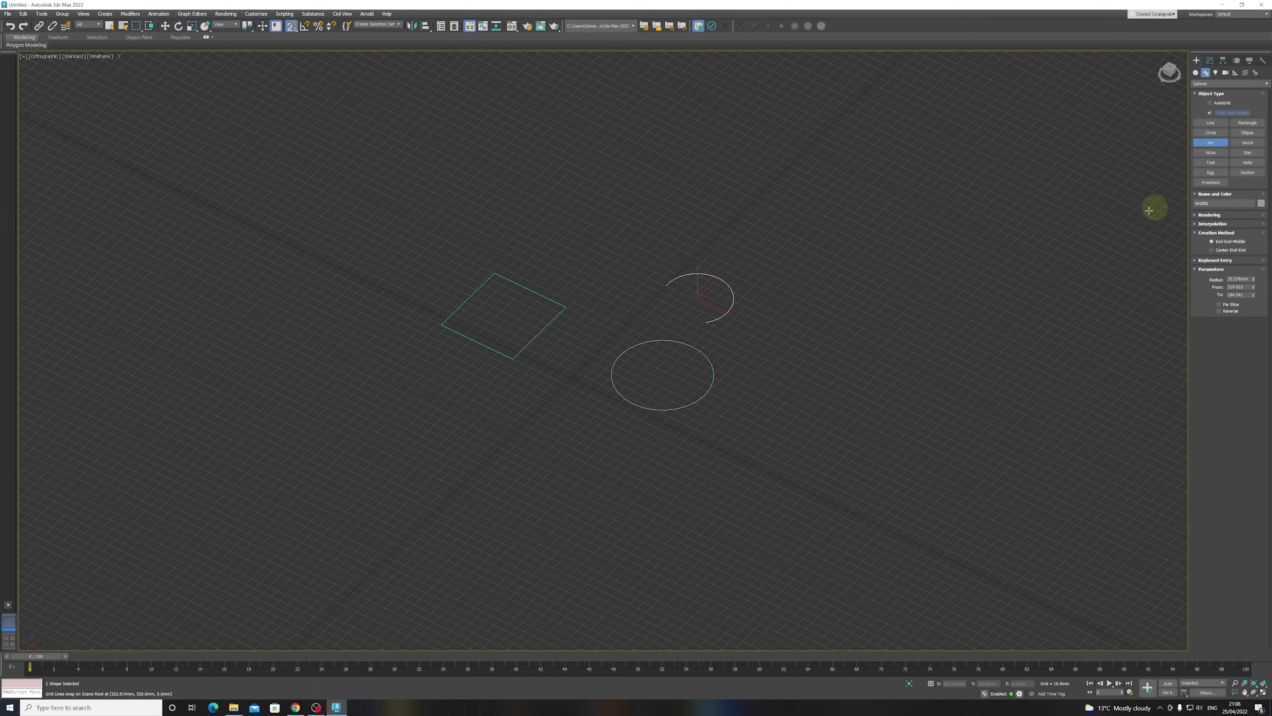
- Place a text spline in front of the rectangle and circle and change its wording to "3ds max"
left_click(1210, 162)
left_click(437, 444)
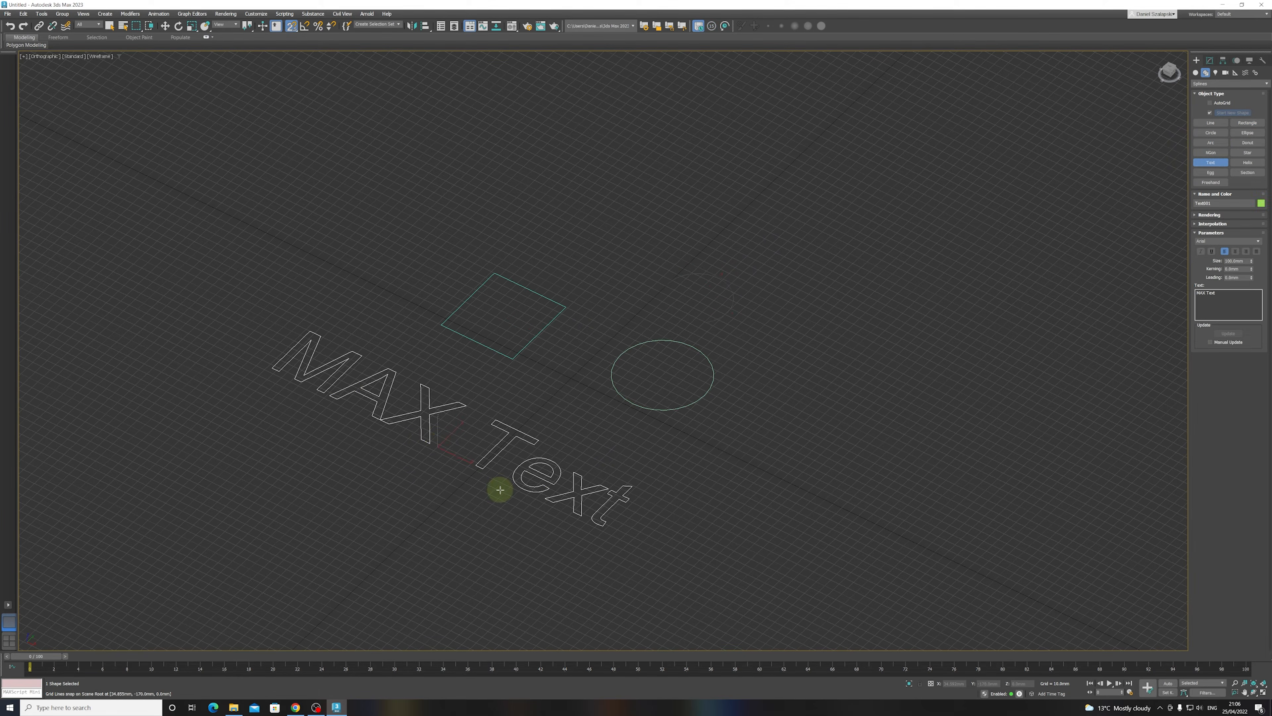
left_click_drag(1222, 301, 1169, 297)
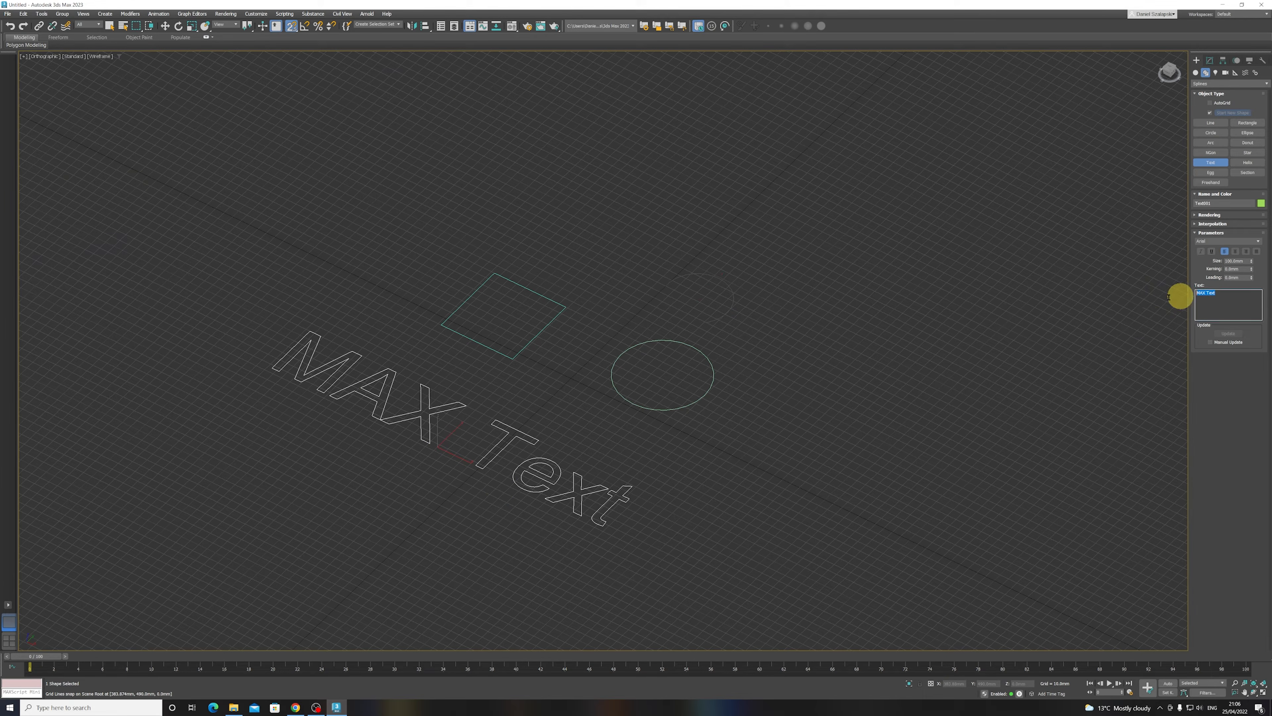
type("3ds max")
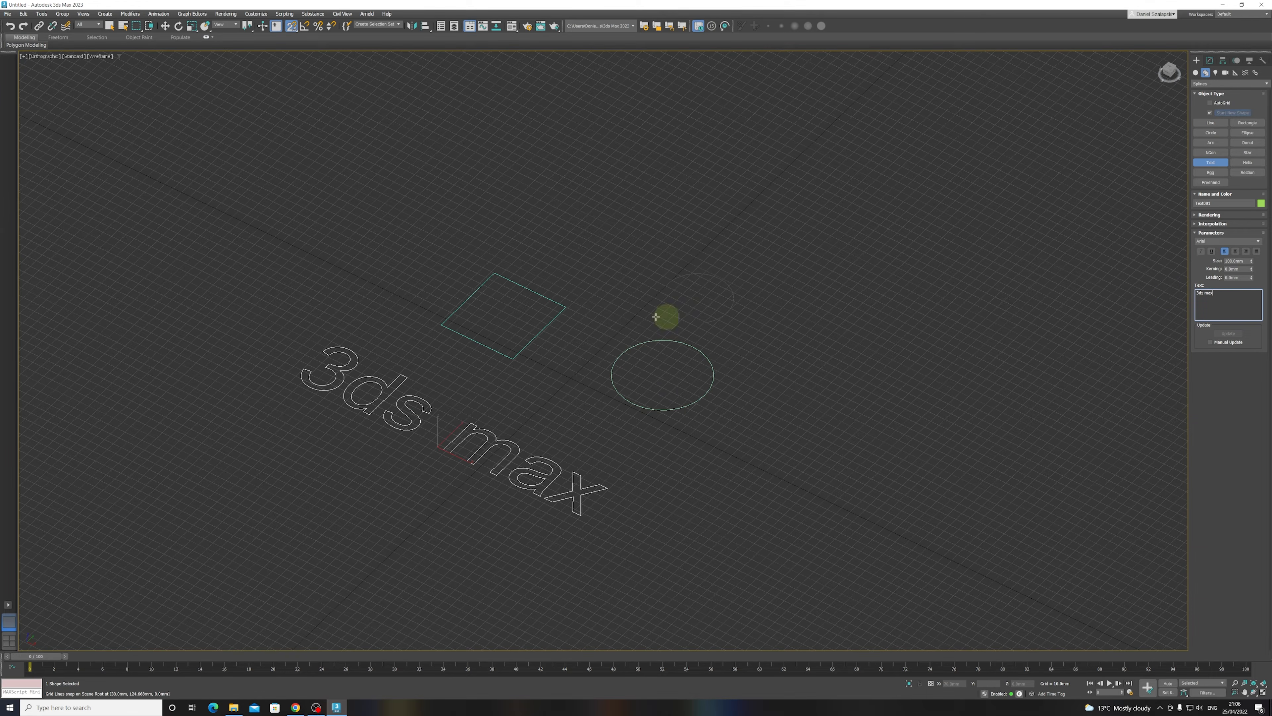
- Select the rectangle, circle, arc and text shapes together and delete them
left_click(110, 27)
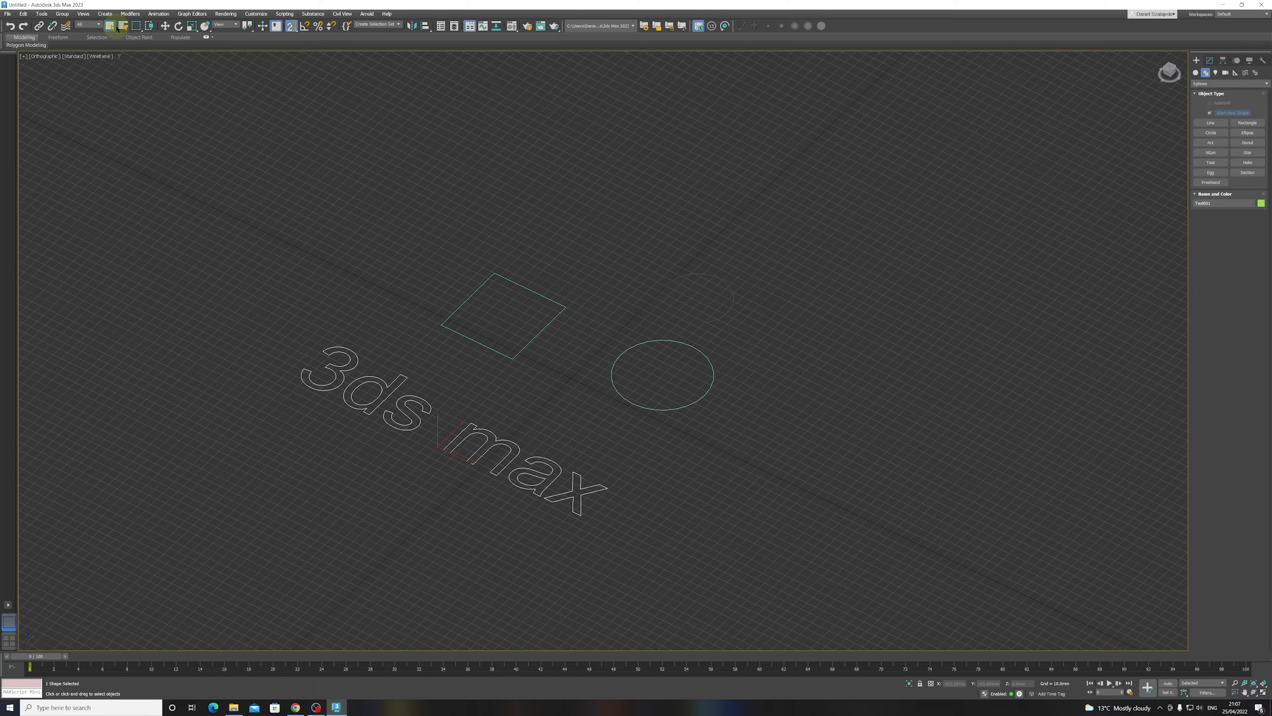
right_click(342, 205)
left_click(339, 226)
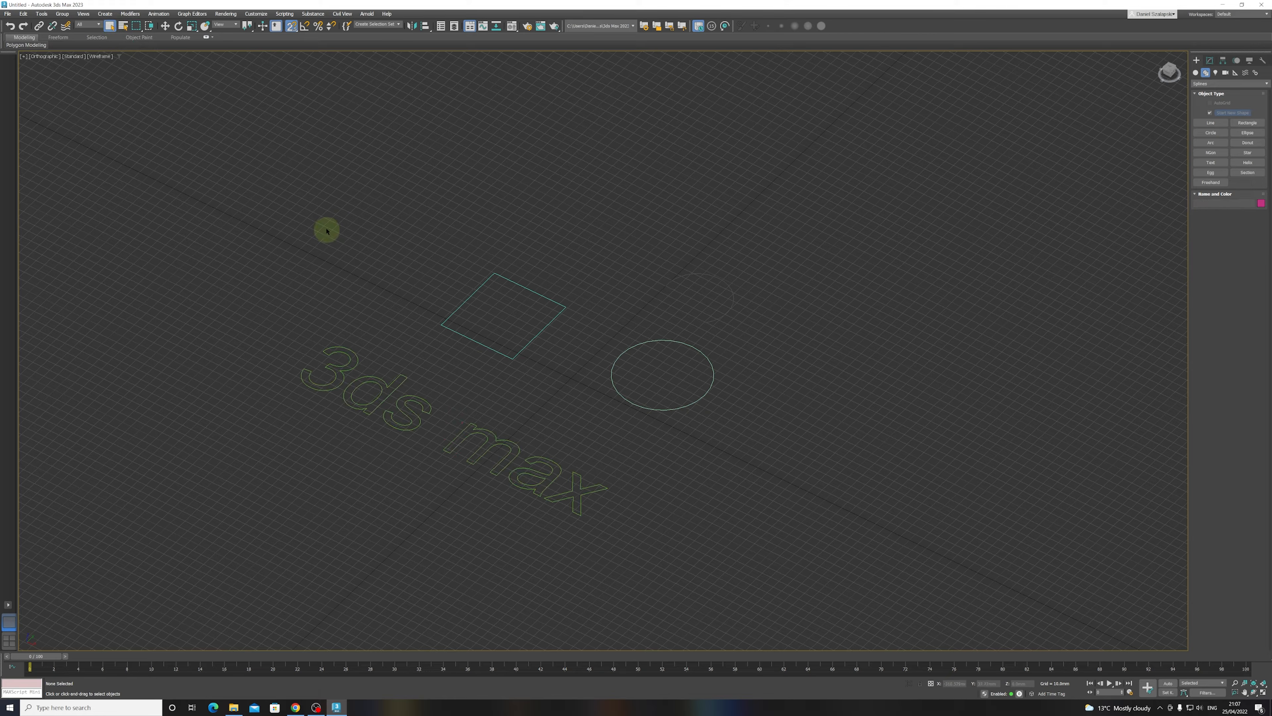
left_click_drag(234, 211, 797, 534)
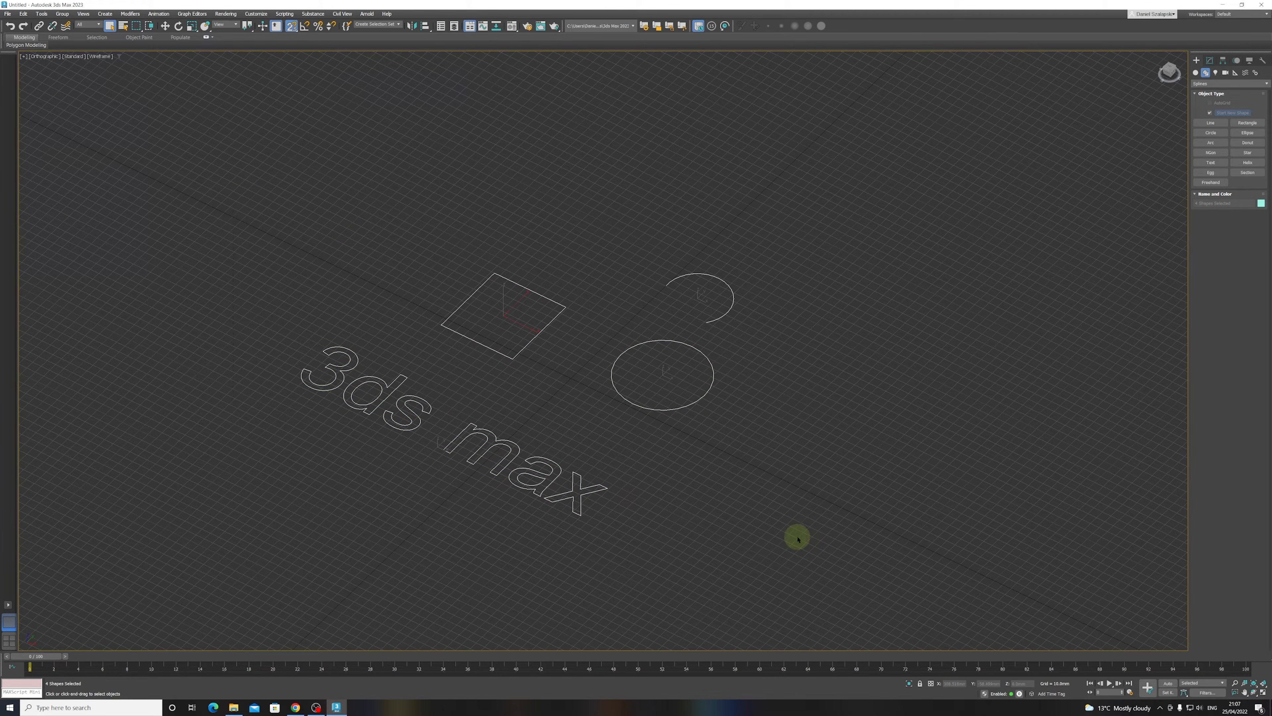
key("Delete")
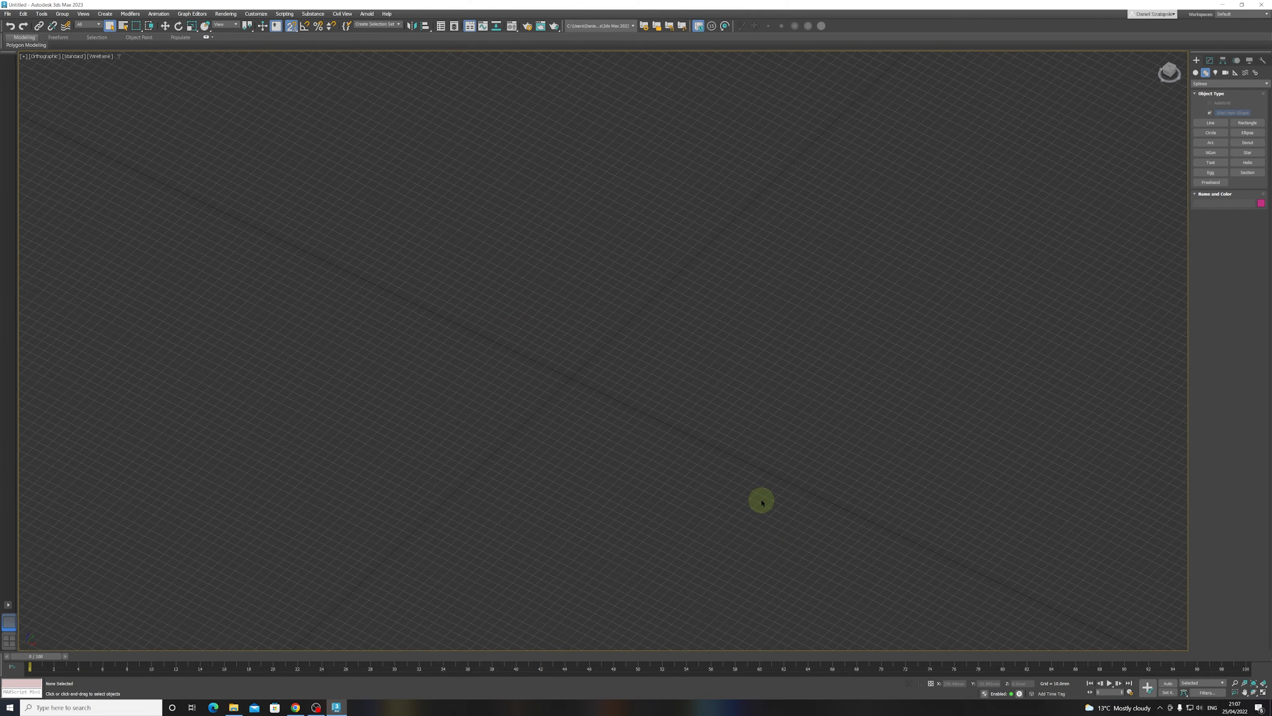
- Return to the Top view and draw a spline rectangle about 152 mm long and 381 mm wide across the origin
key("t")
middle_click_drag(882, 316, 734, 370)
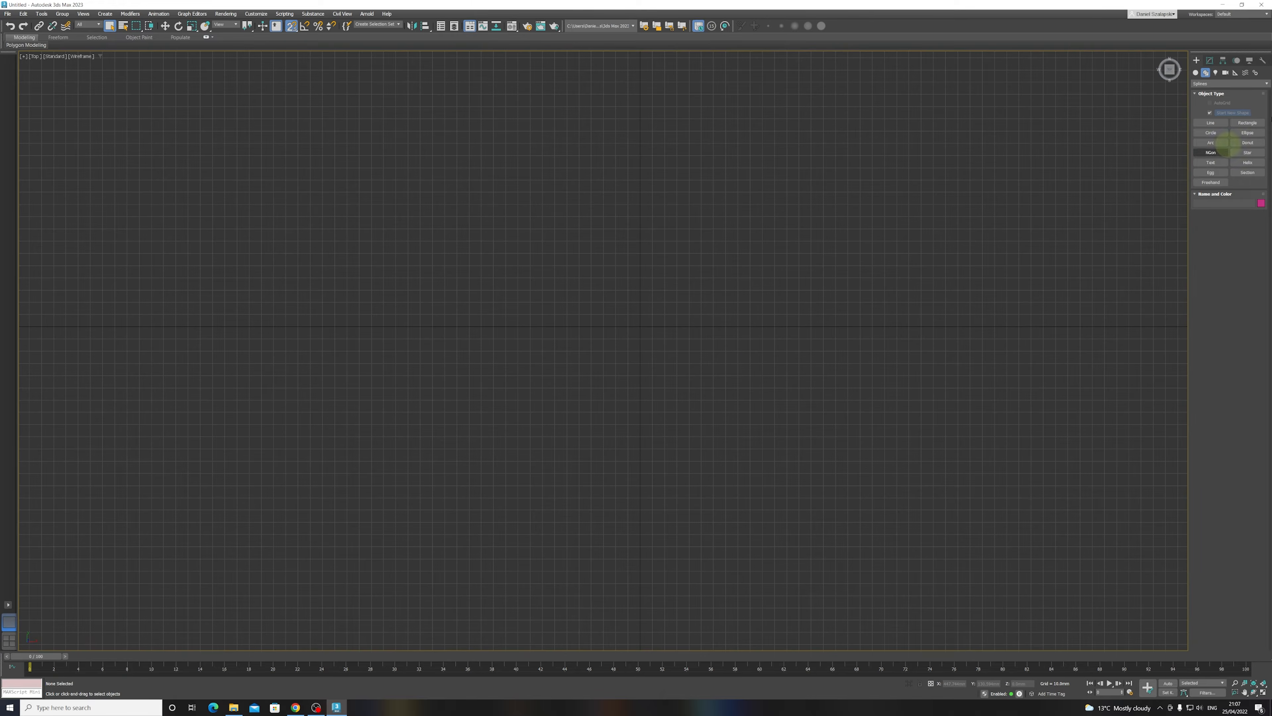
left_click(1248, 125)
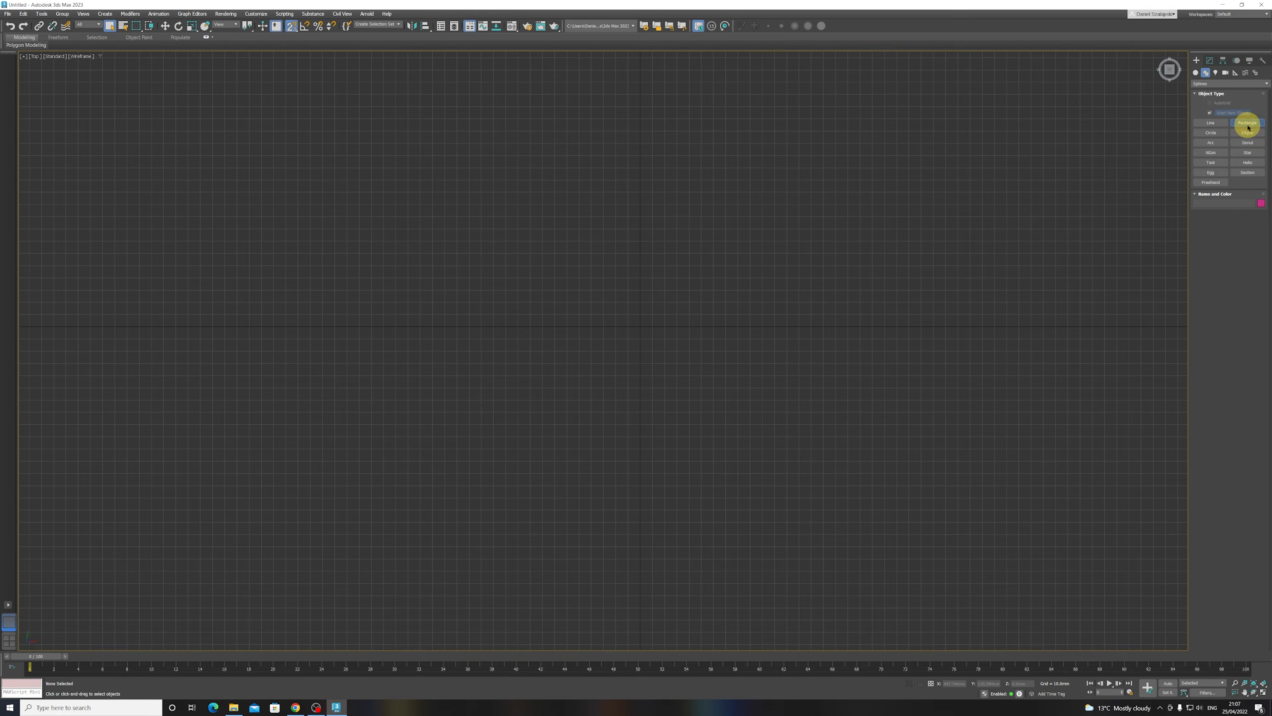
left_click_drag(426, 269, 892, 455)
middle_click_drag(790, 369, 704, 401)
scroll(704, 401, "down", 3)
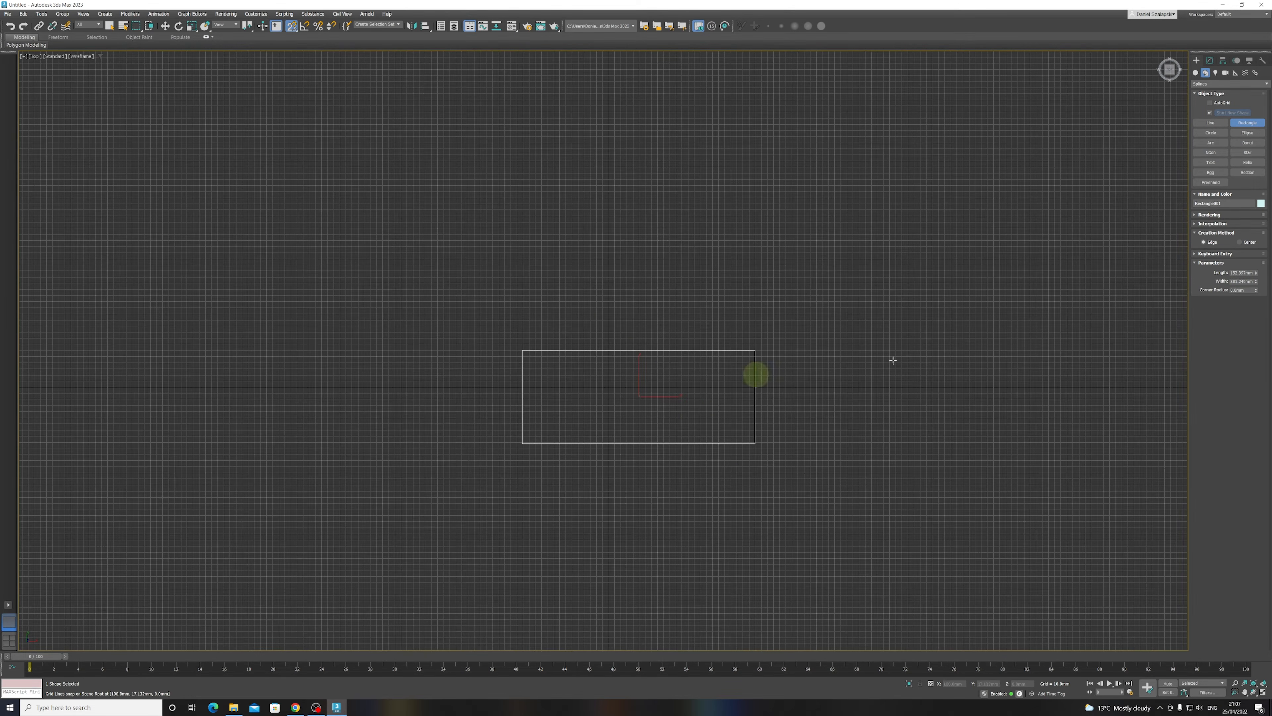
- Set the rectangle's length and width both to 45000 mm and bring the whole square into view
left_click(1241, 272)
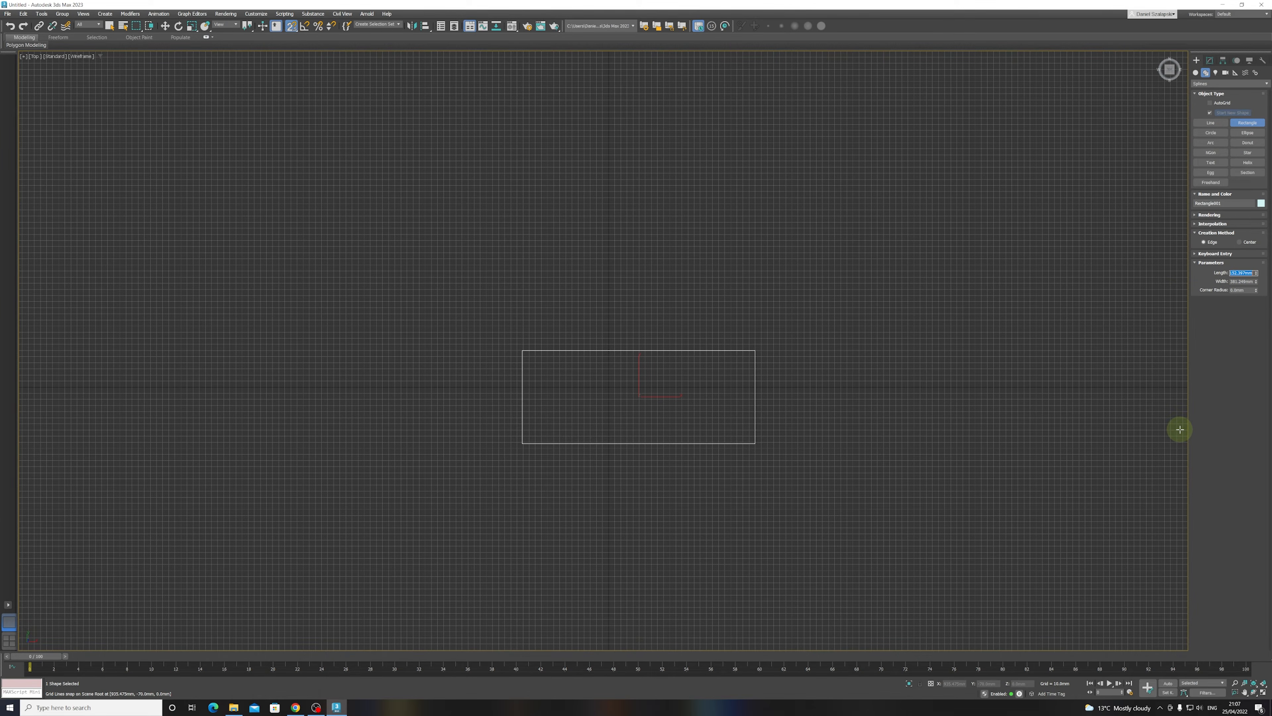
type("45000")
key("Return")
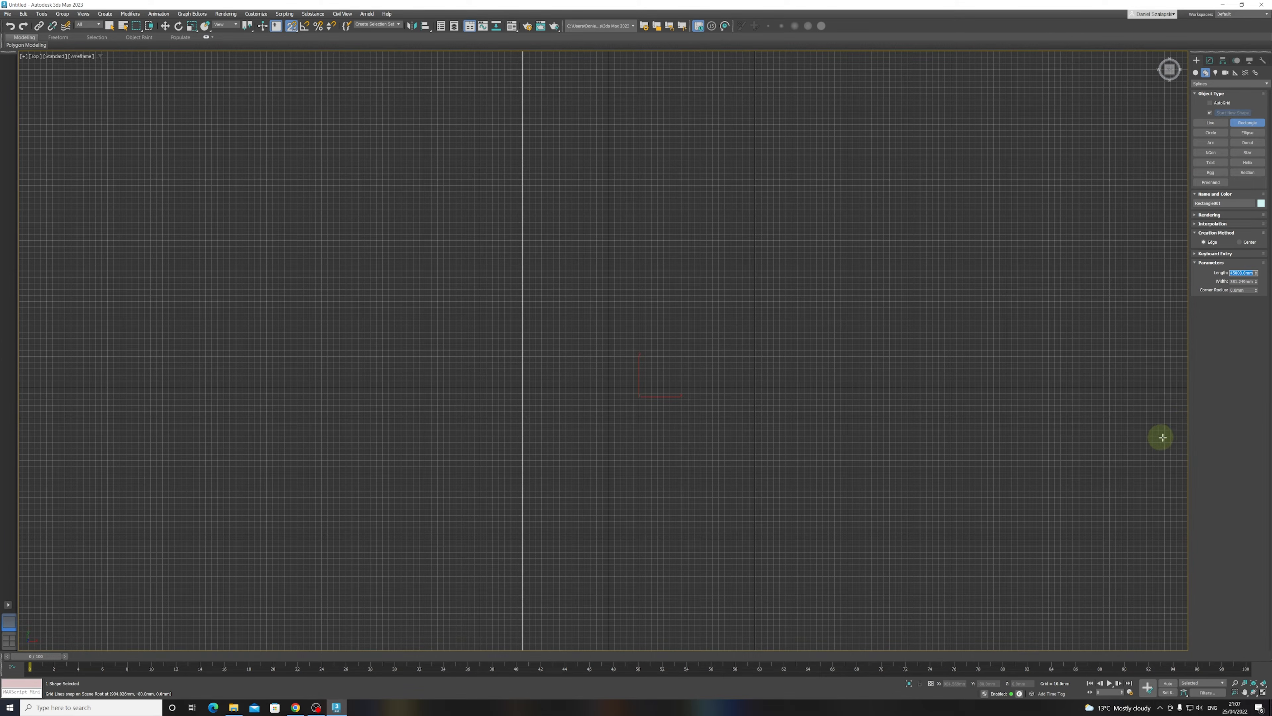
left_click(1242, 281)
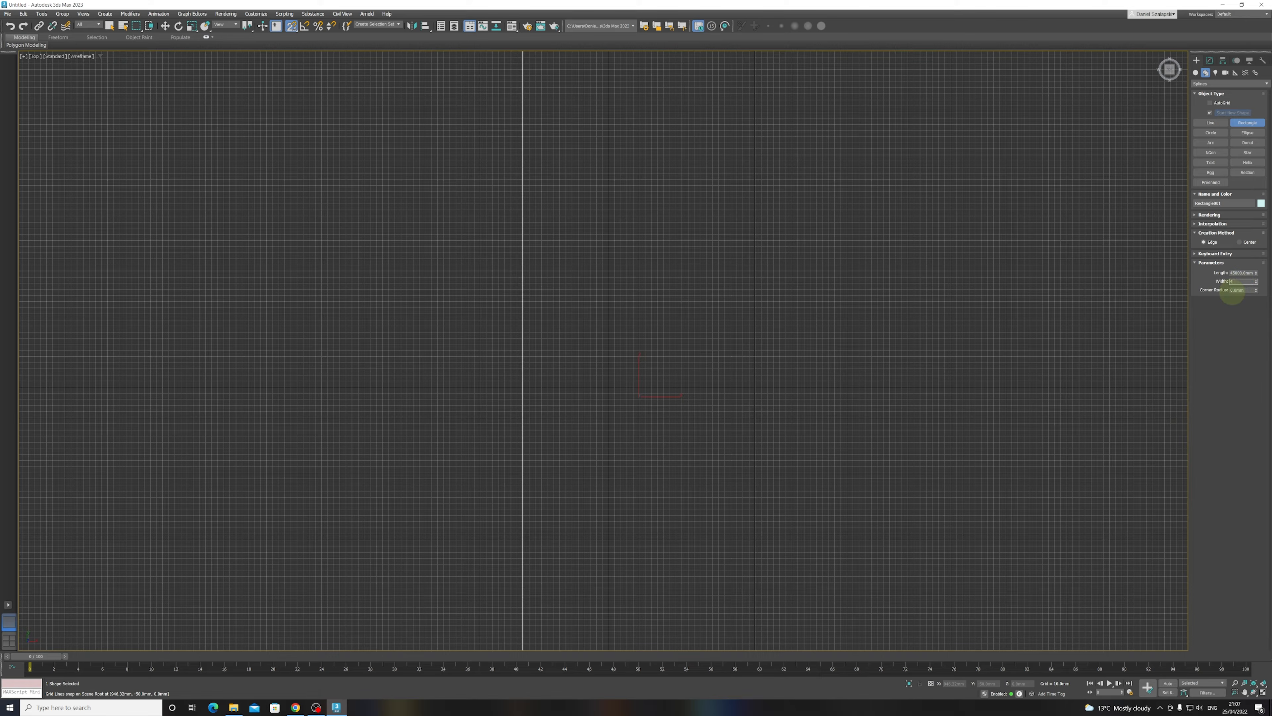
key("Return")
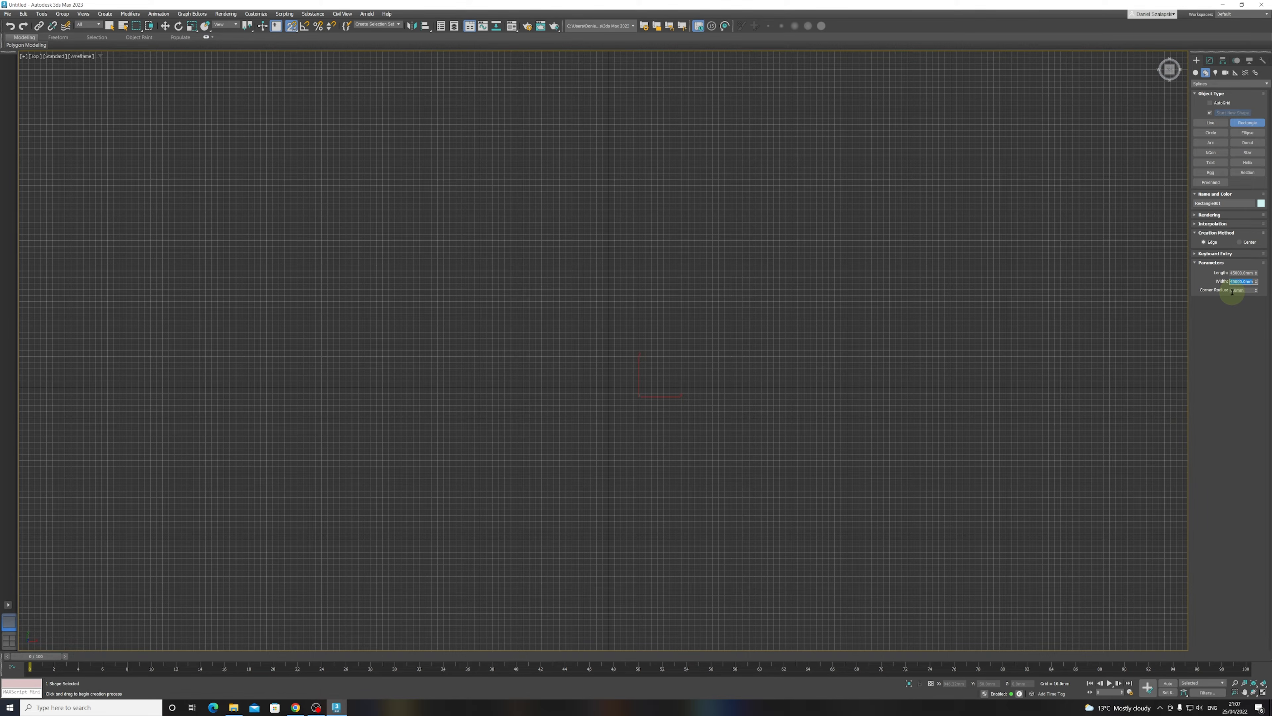
scroll(684, 322, "down", 15)
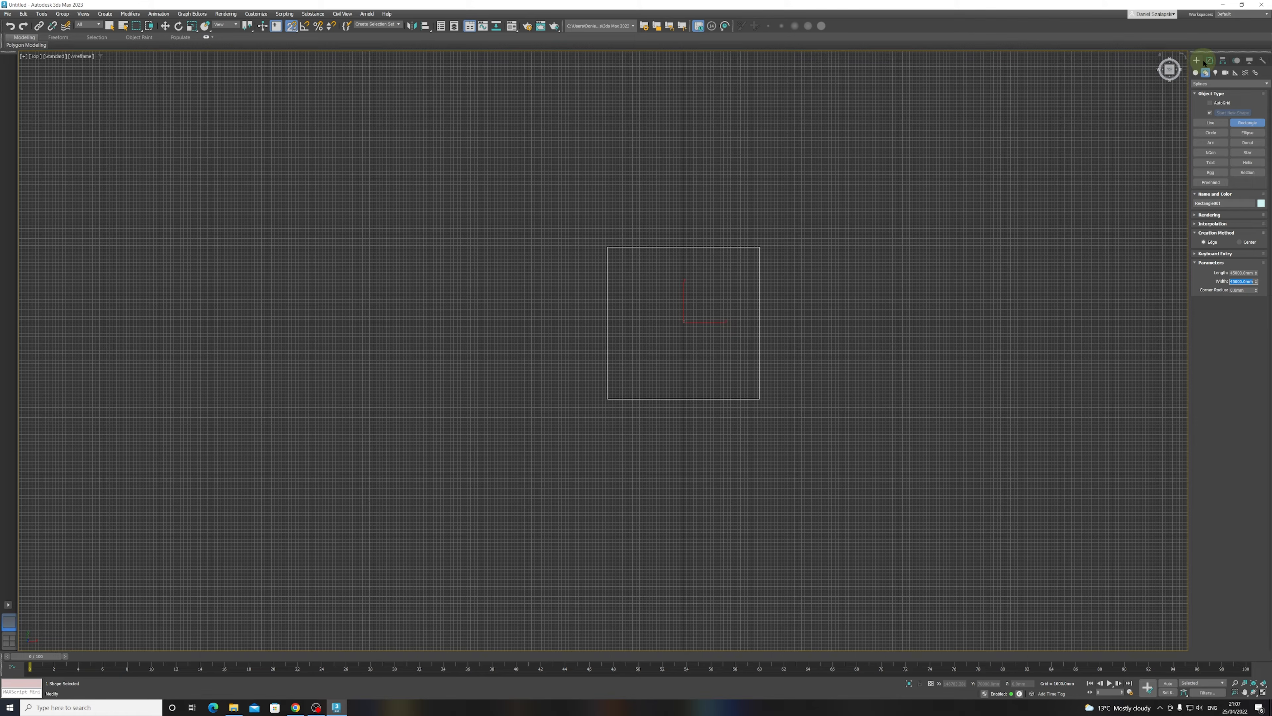
- Open the rectangle for modification and expand its Interpolation and Rendering settings
left_click(1211, 60)
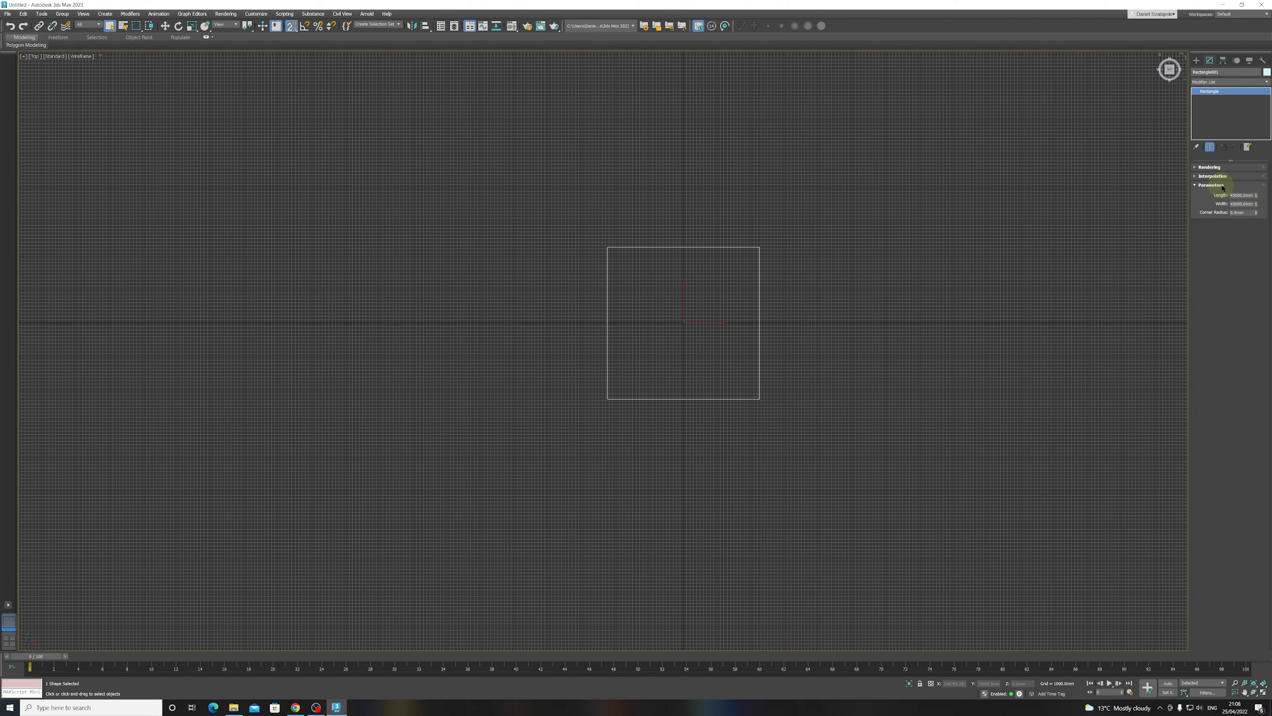
left_click(1201, 178)
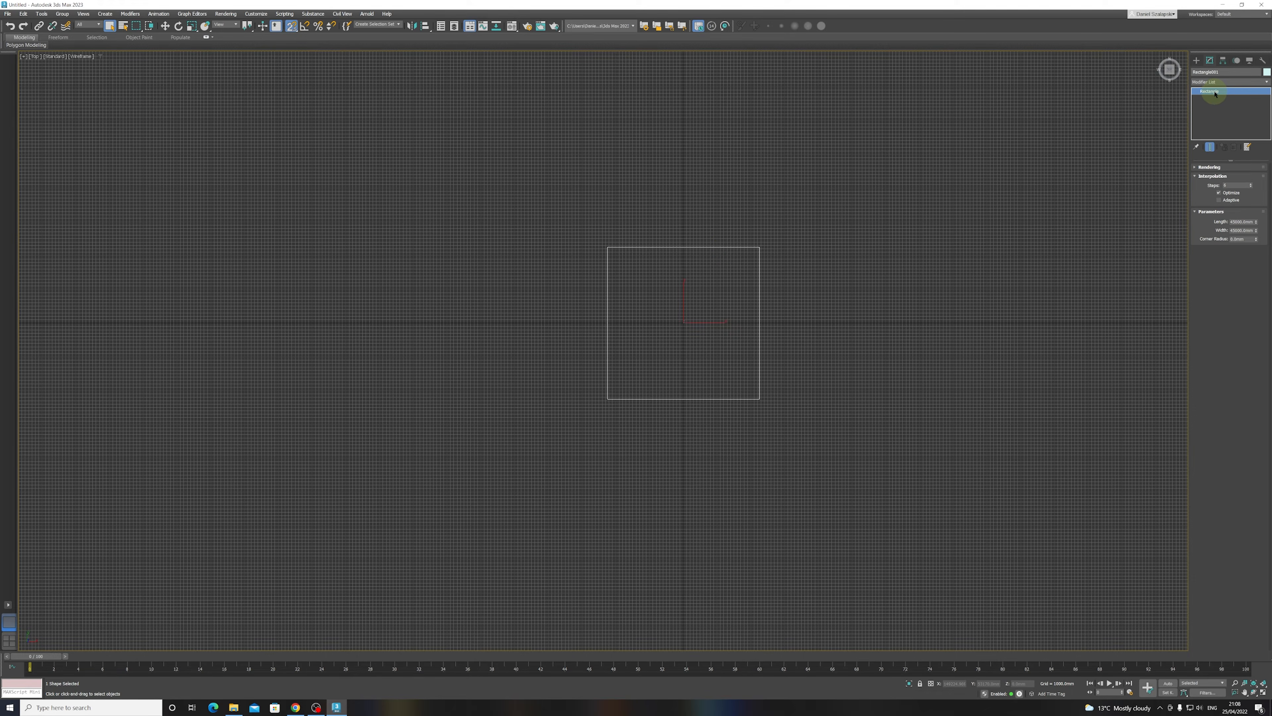
left_click(1202, 168)
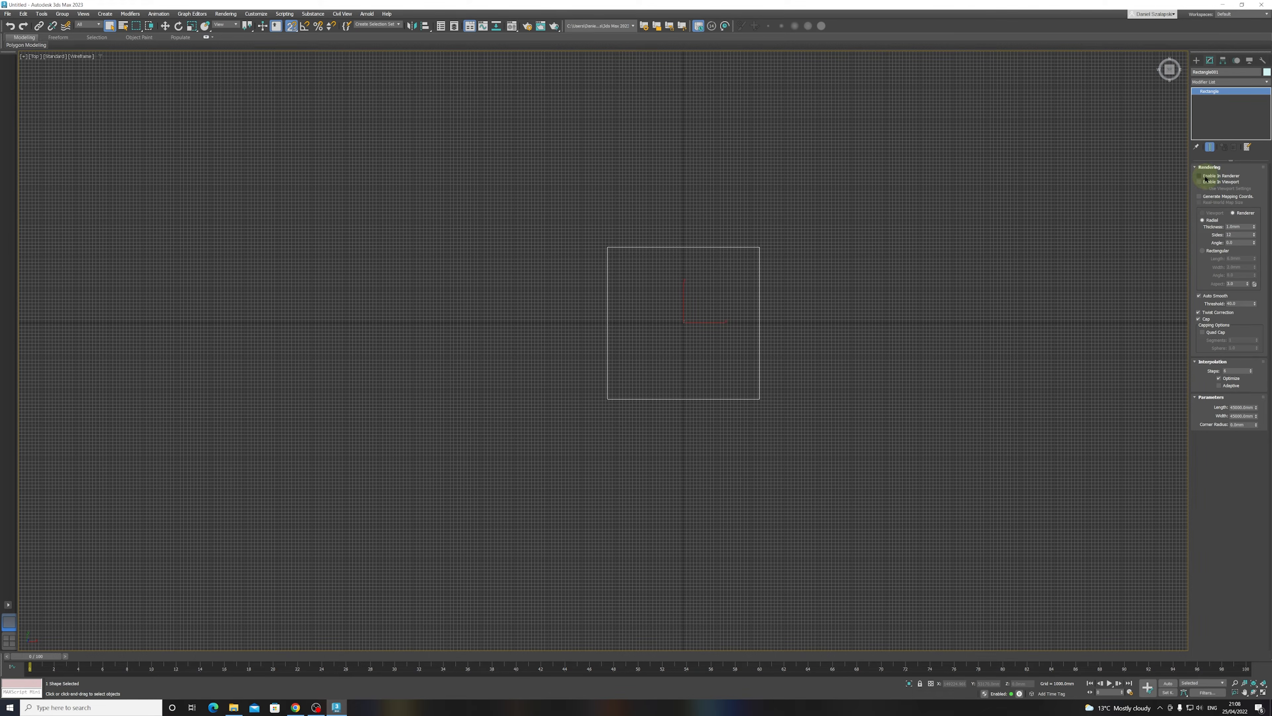
- Try enabling the rectangle in the renderer and viewport, inspect a corner's thickness, and switch both options off again
left_click(1207, 177)
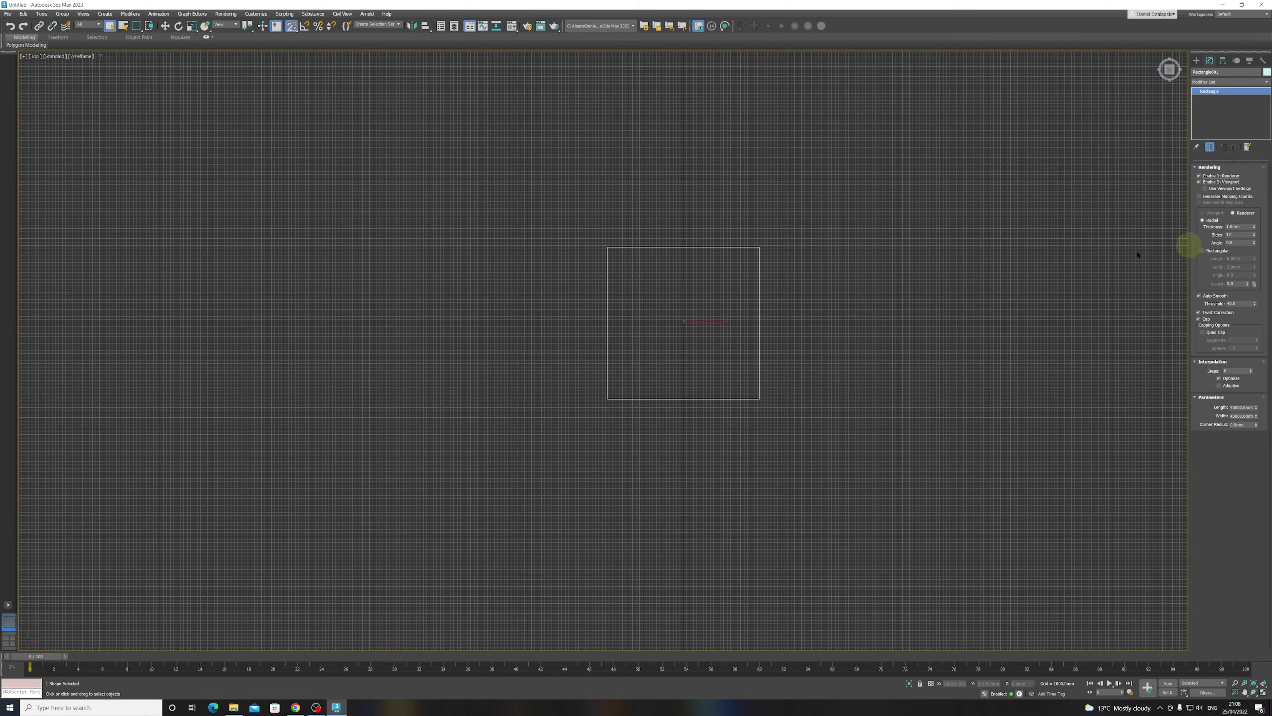
scroll(605, 247, "up", 10)
scroll(620, 196, "up", 8)
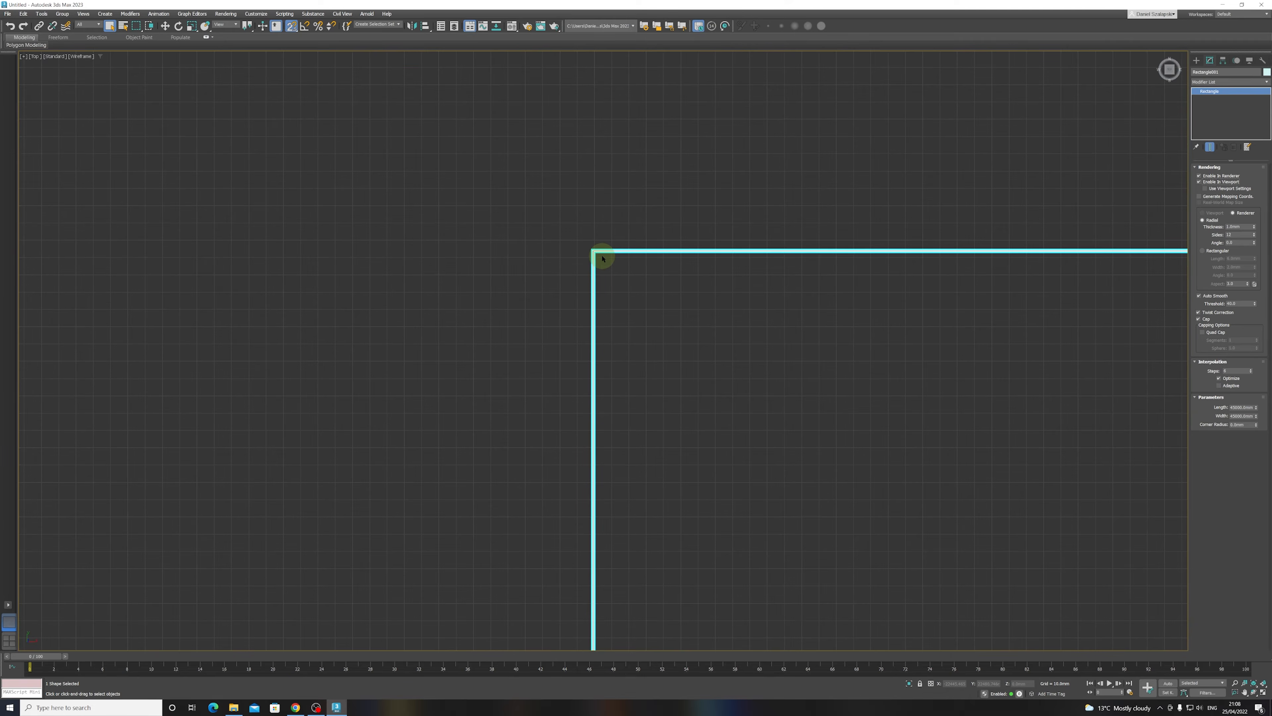
scroll(626, 300, "down", 8)
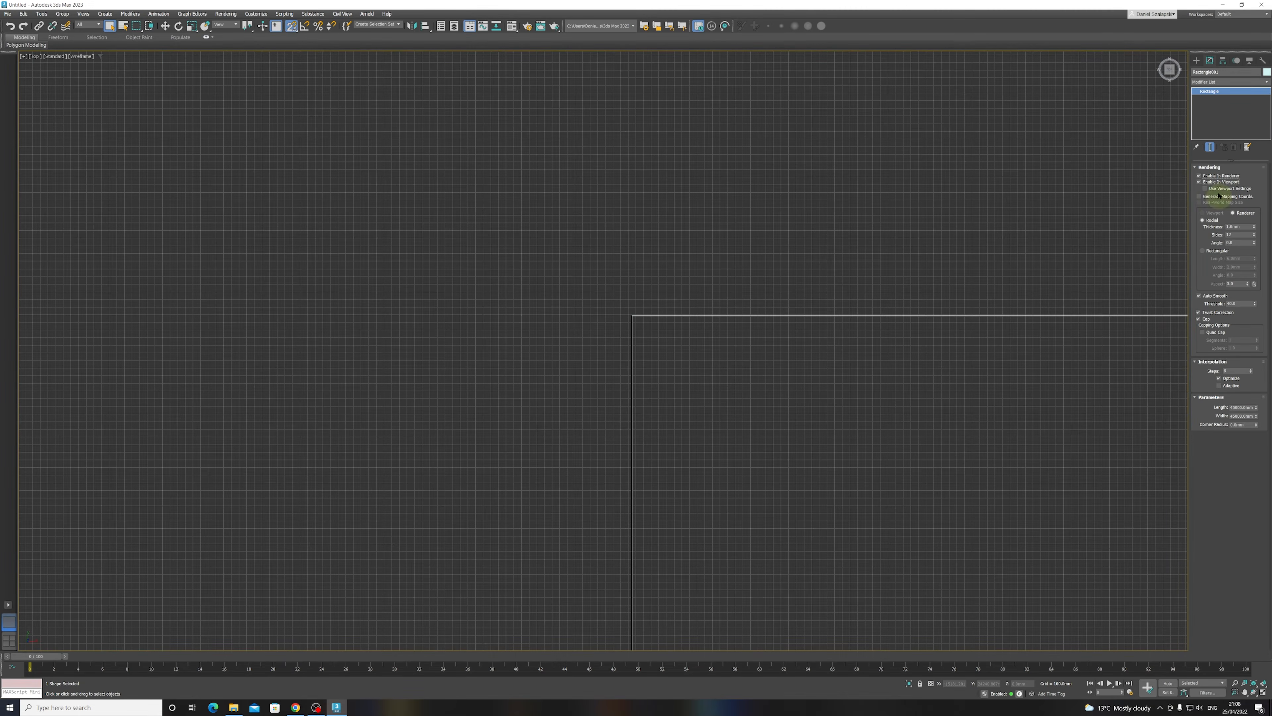
left_click(1200, 182)
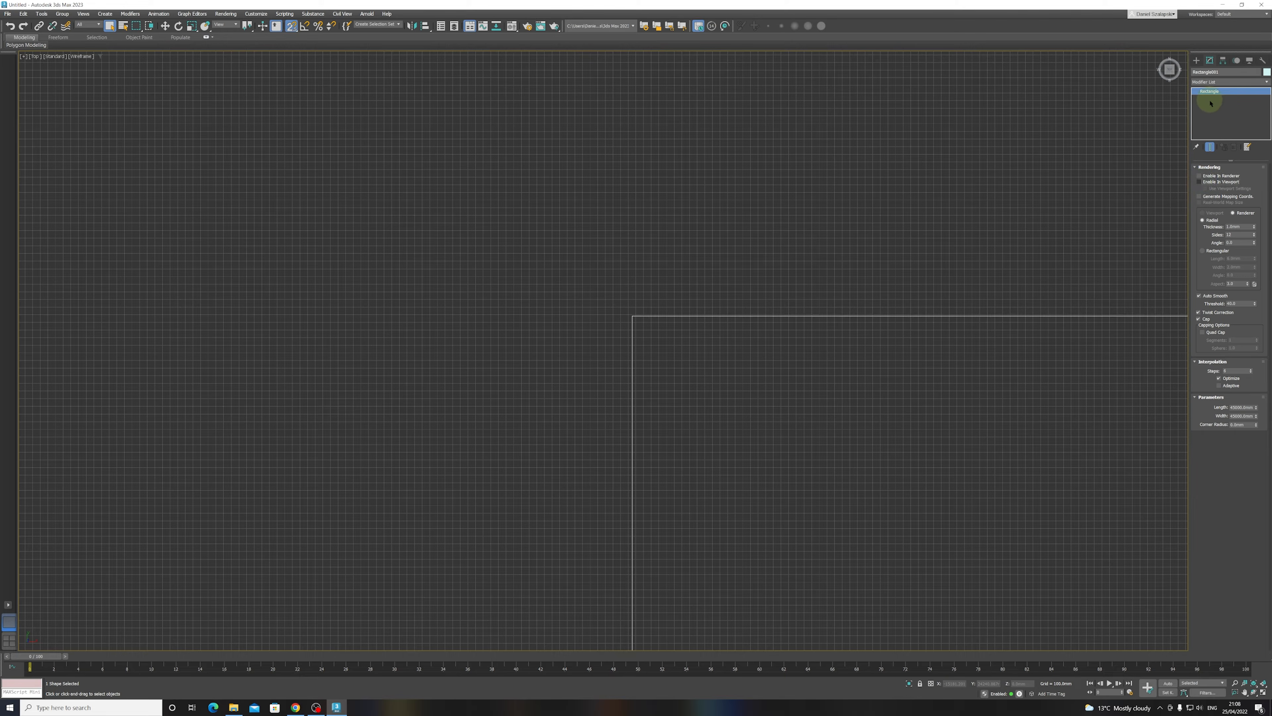
scroll(878, 417, "down", 8)
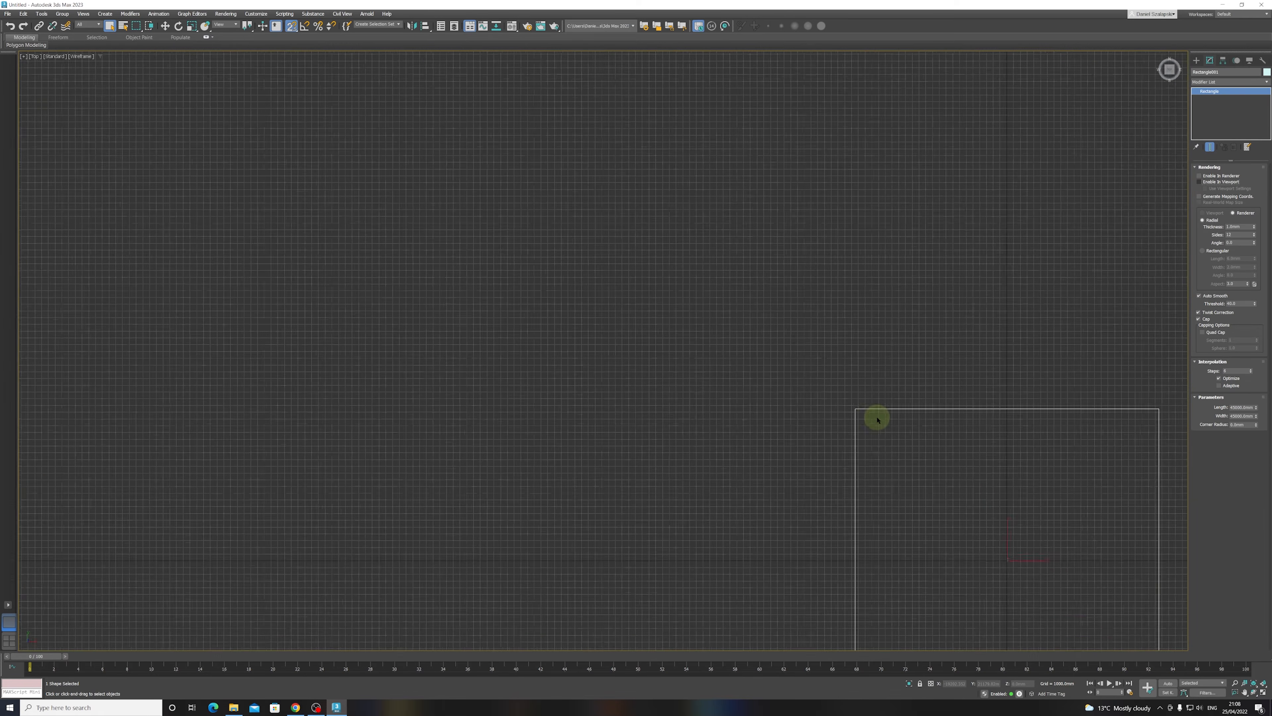
middle_click_drag(889, 404, 836, 369)
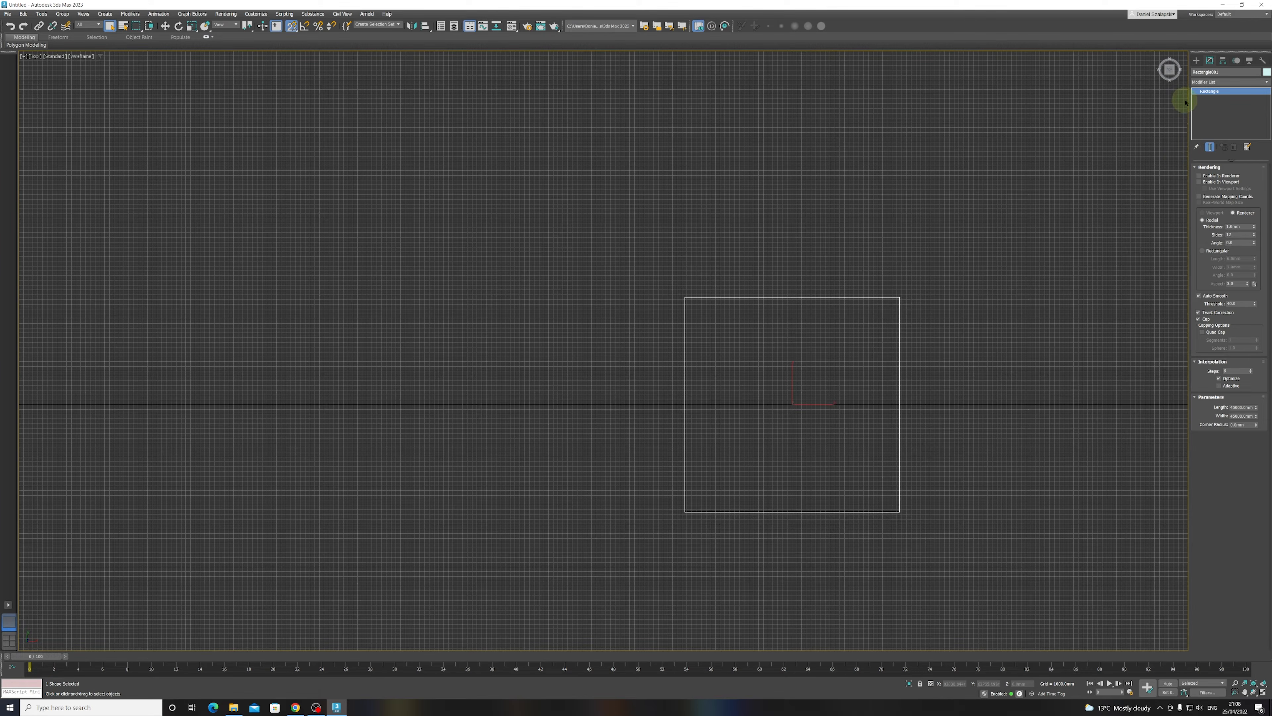
- Convert the rectangle to an Editable Spline and enter its Vertex sub-object level
right_click(1201, 93)
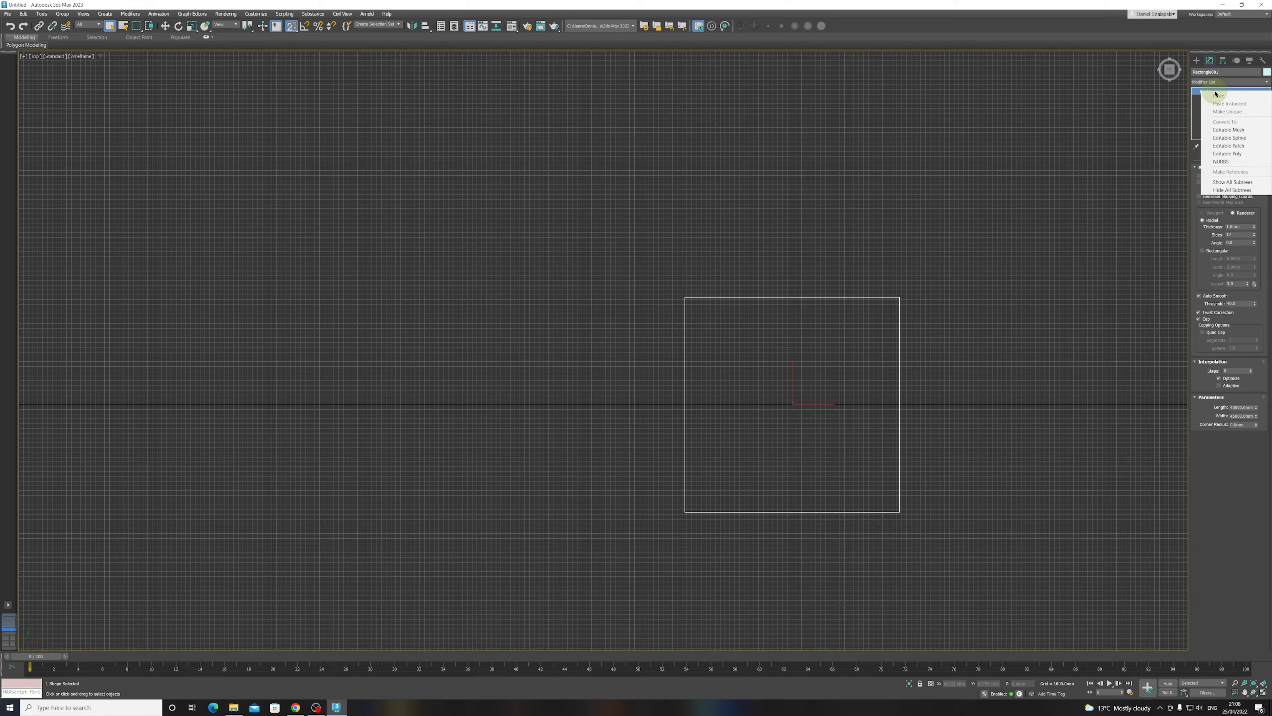
left_click(1237, 140)
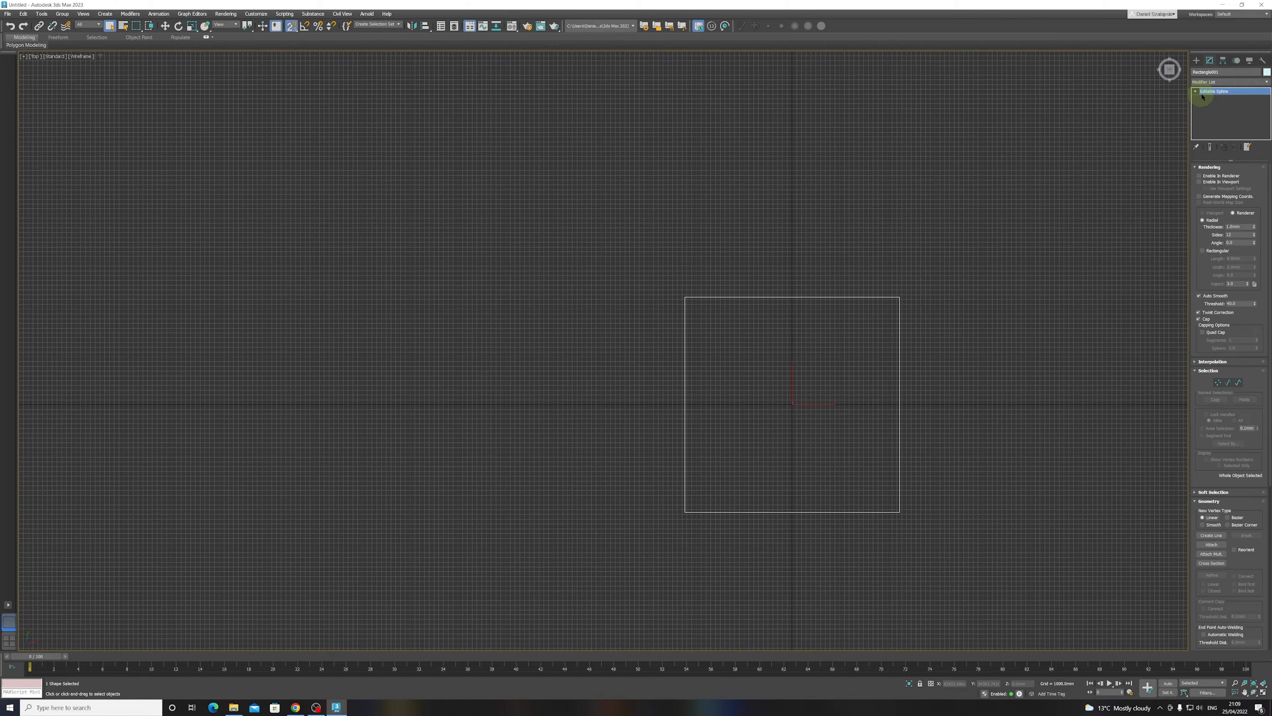
left_click(1196, 92)
left_click(1210, 100)
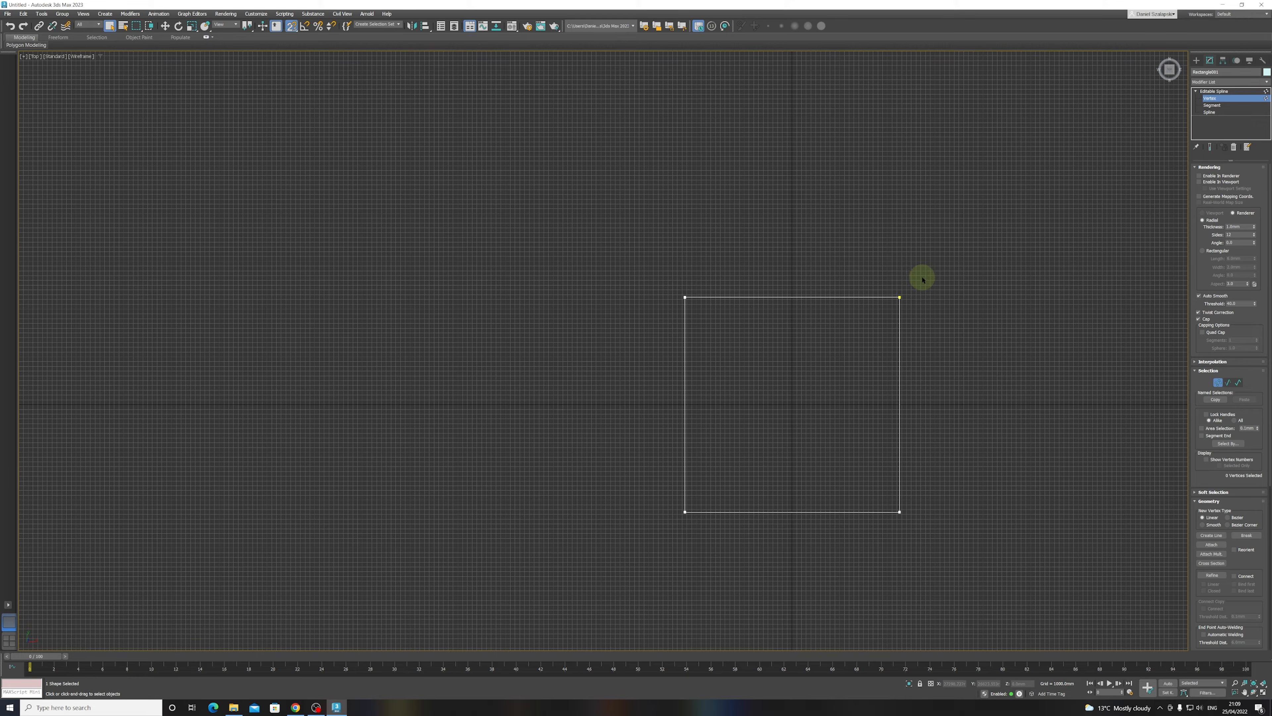
- Move the square's upper-right vertex inward and swing its Bezier handle upward to curve the upper edge
left_click_drag(927, 280, 878, 322)
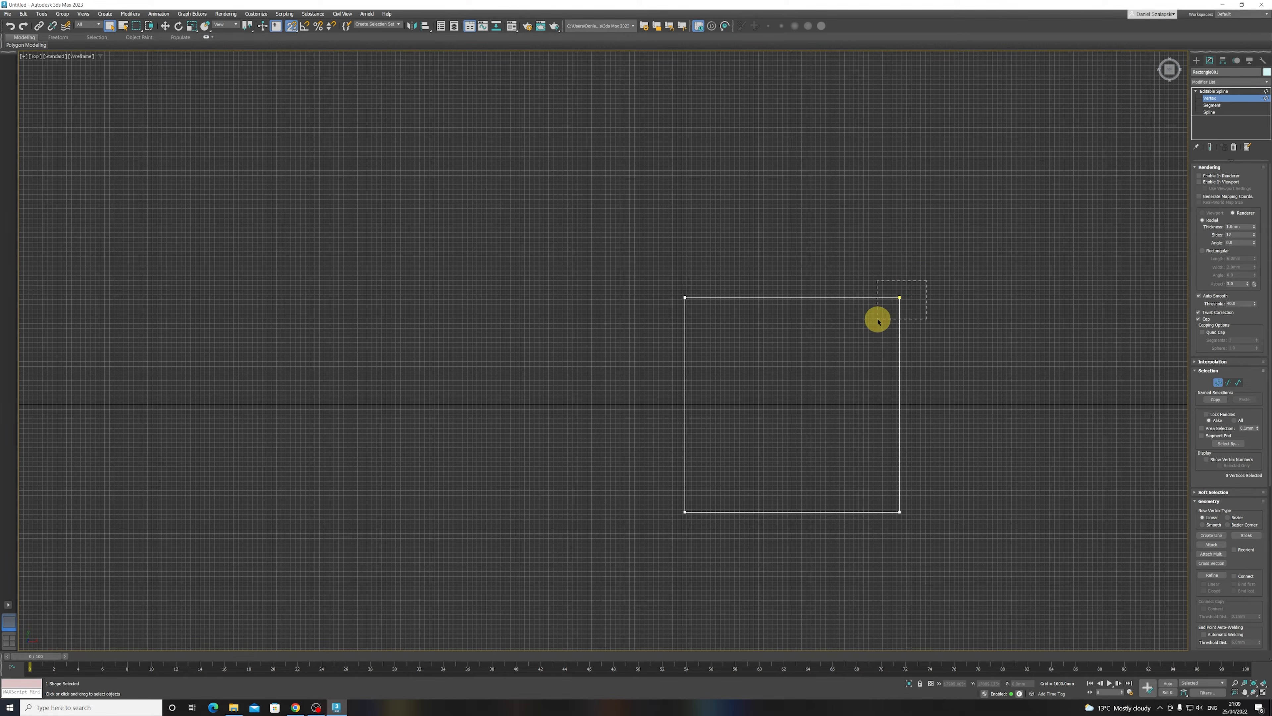
right_click(893, 307)
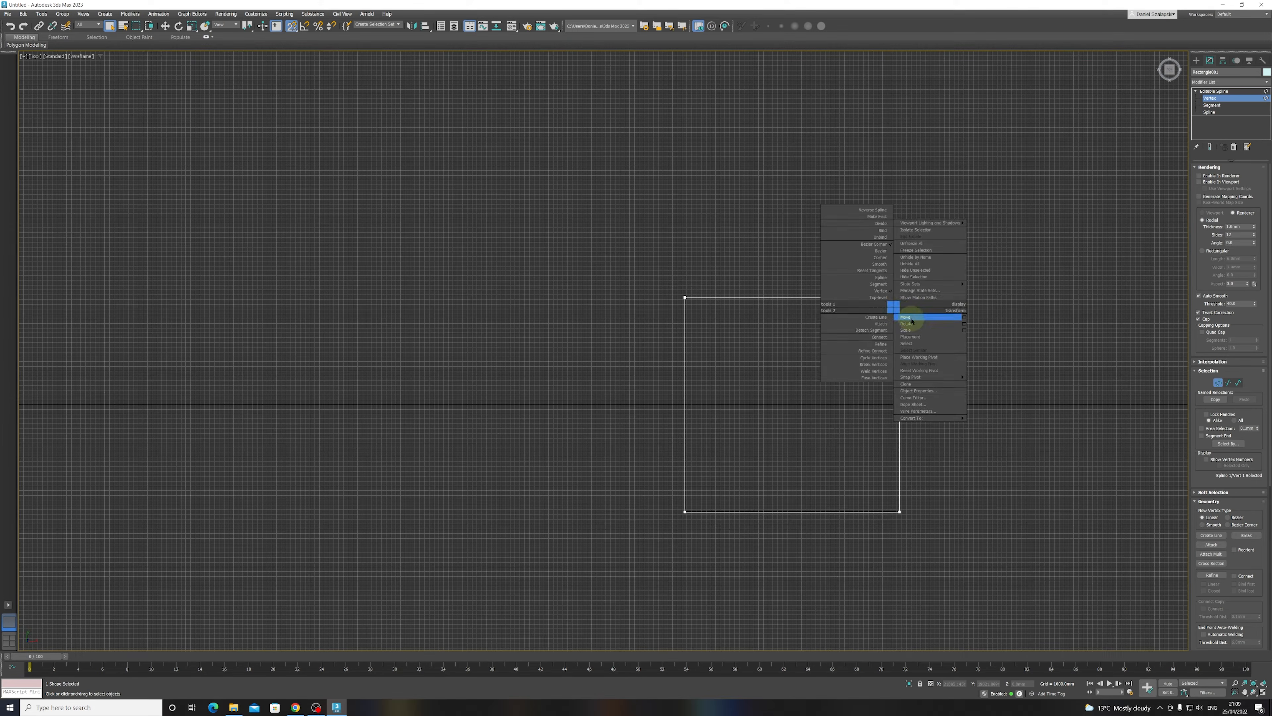
left_click(911, 321)
left_click_drag(915, 293, 875, 323)
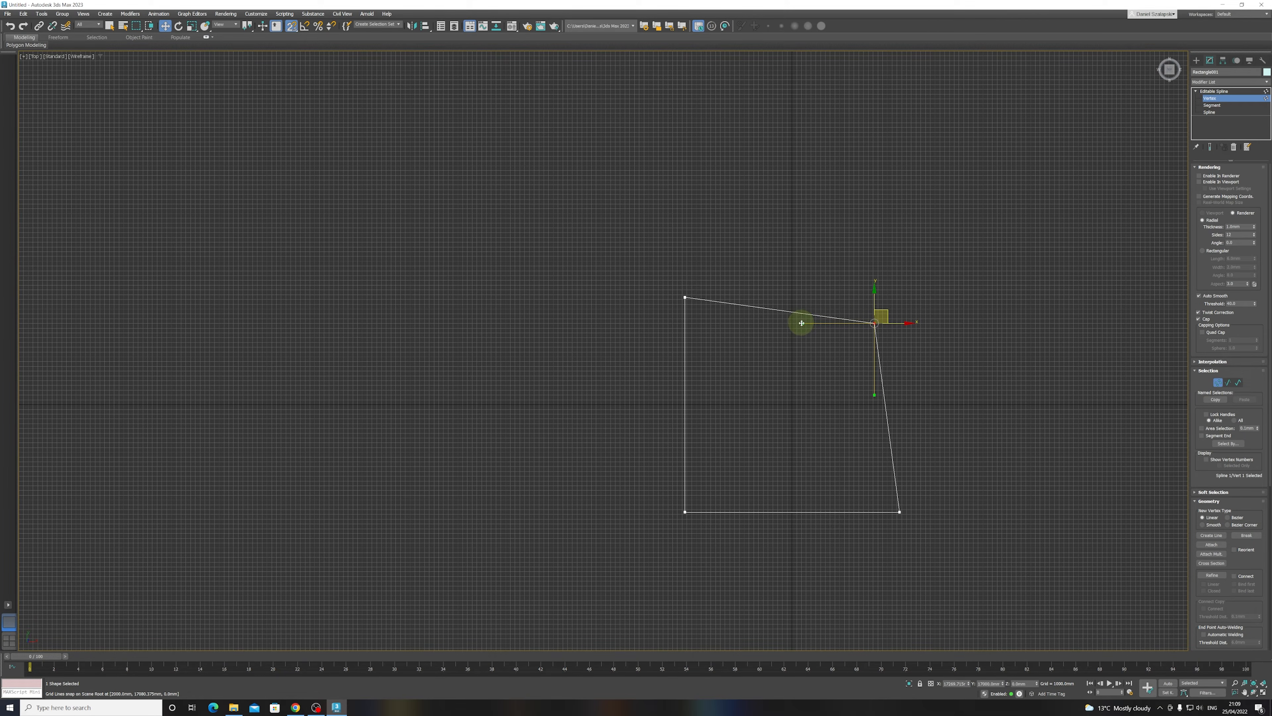
left_click_drag(802, 323, 872, 258)
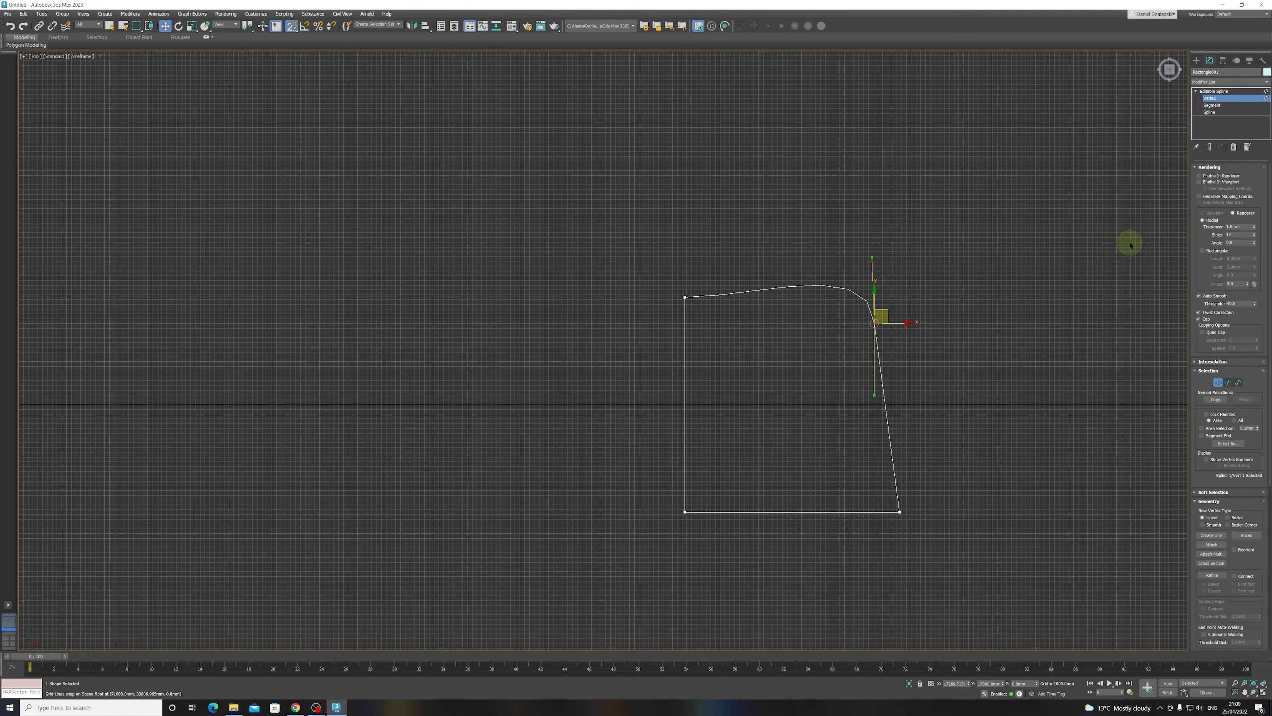
- Enable Adaptive interpolation for the editable spline so its curved edge is smooth
left_click(1208, 168)
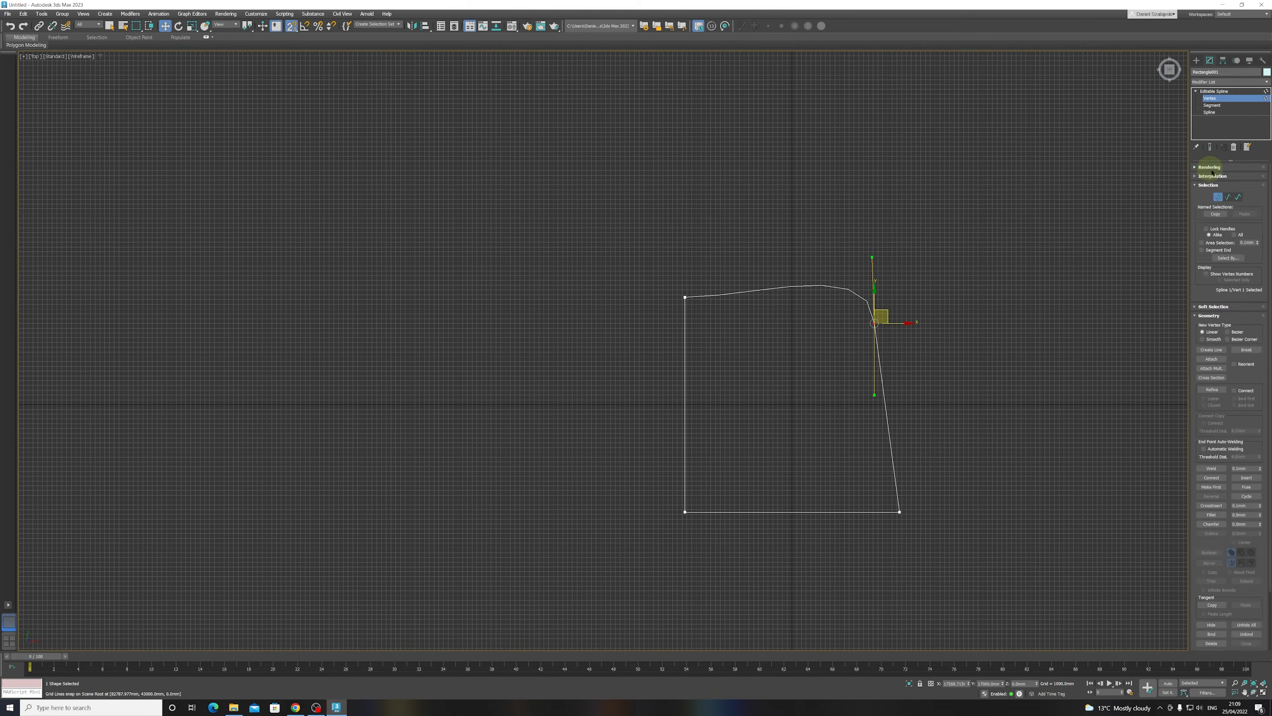
left_click(1205, 177)
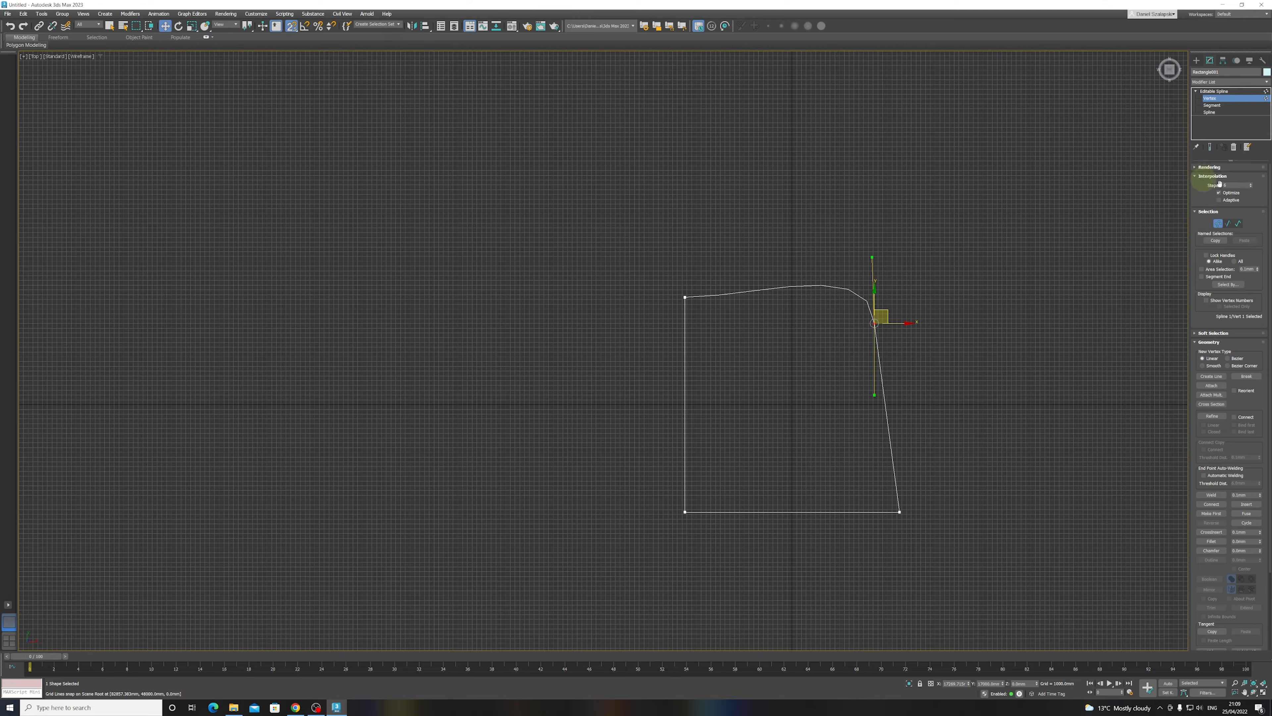
left_click(1219, 200)
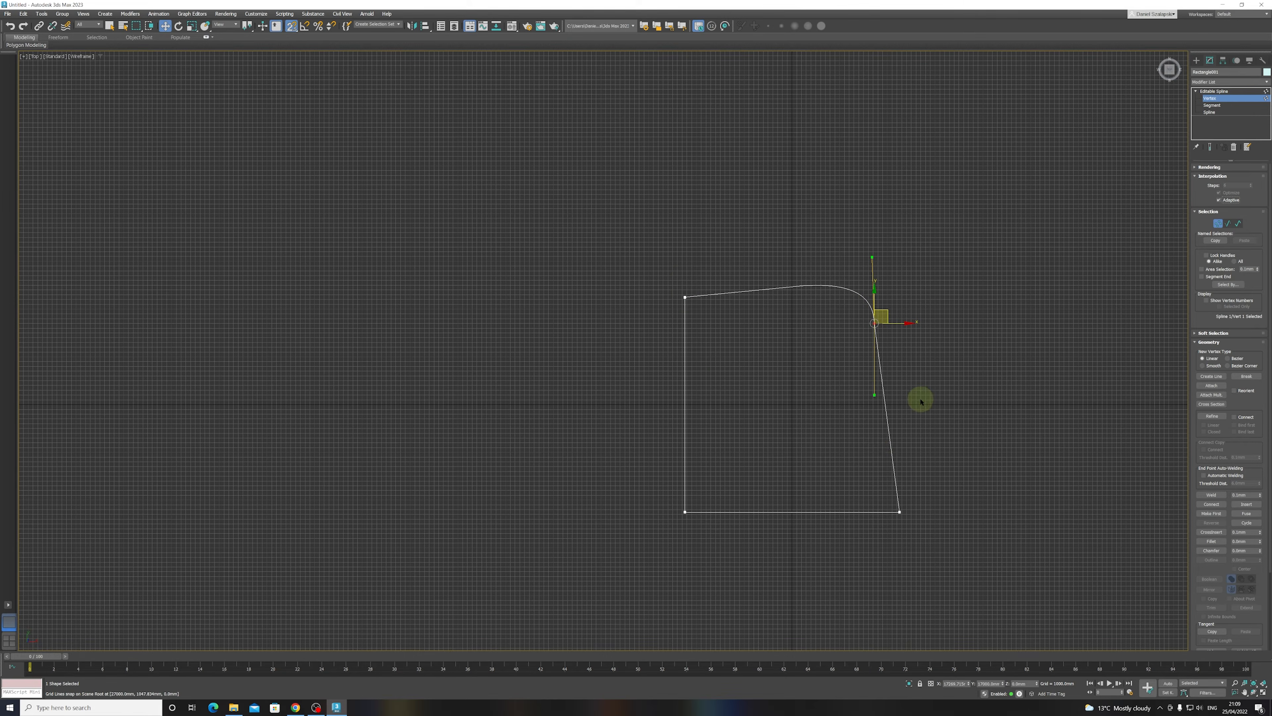
- Convert the spline's lower-right vertex to Bezier and move it diagonally inward, up and to the left
left_click(899, 511)
right_click(870, 483)
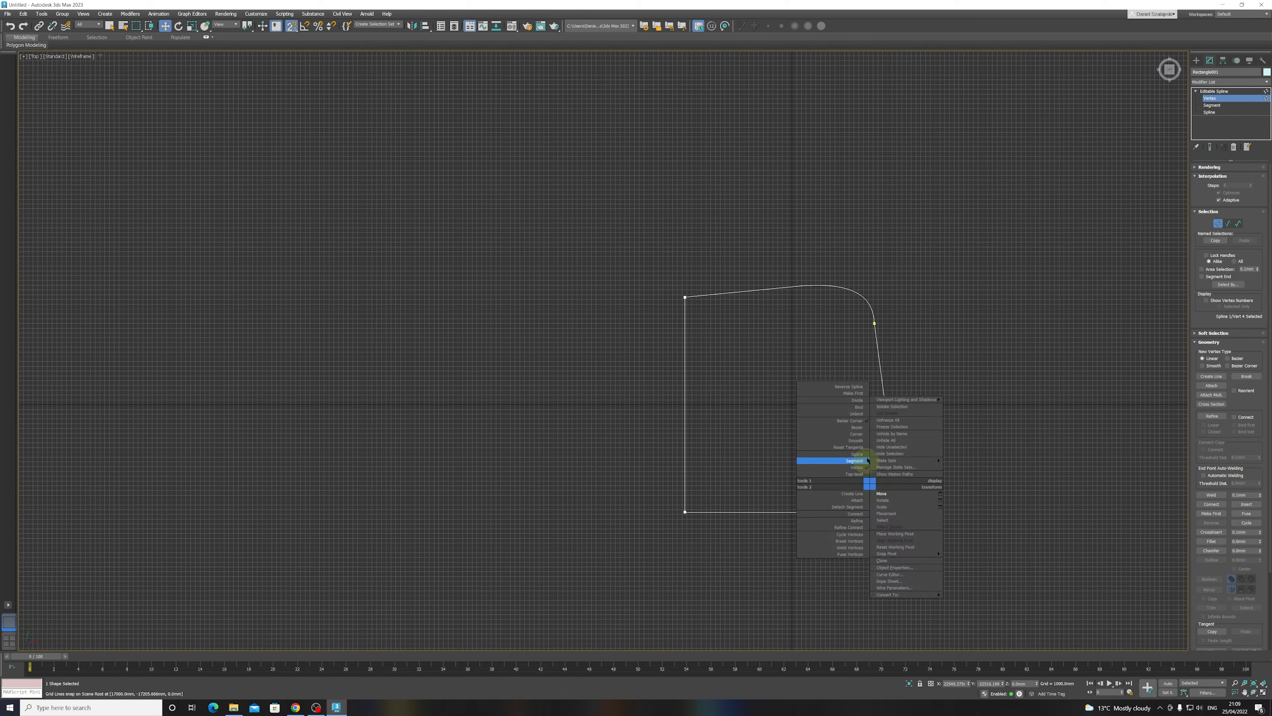
left_click(858, 427)
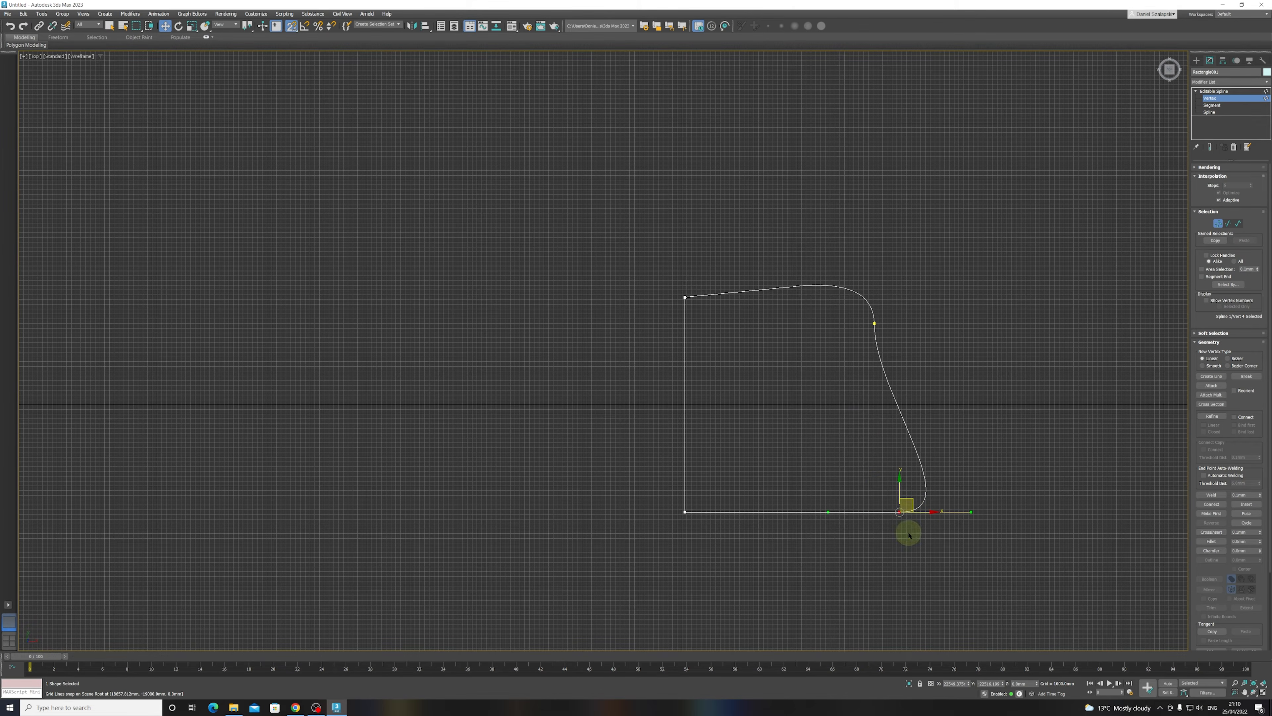
right_click(890, 509)
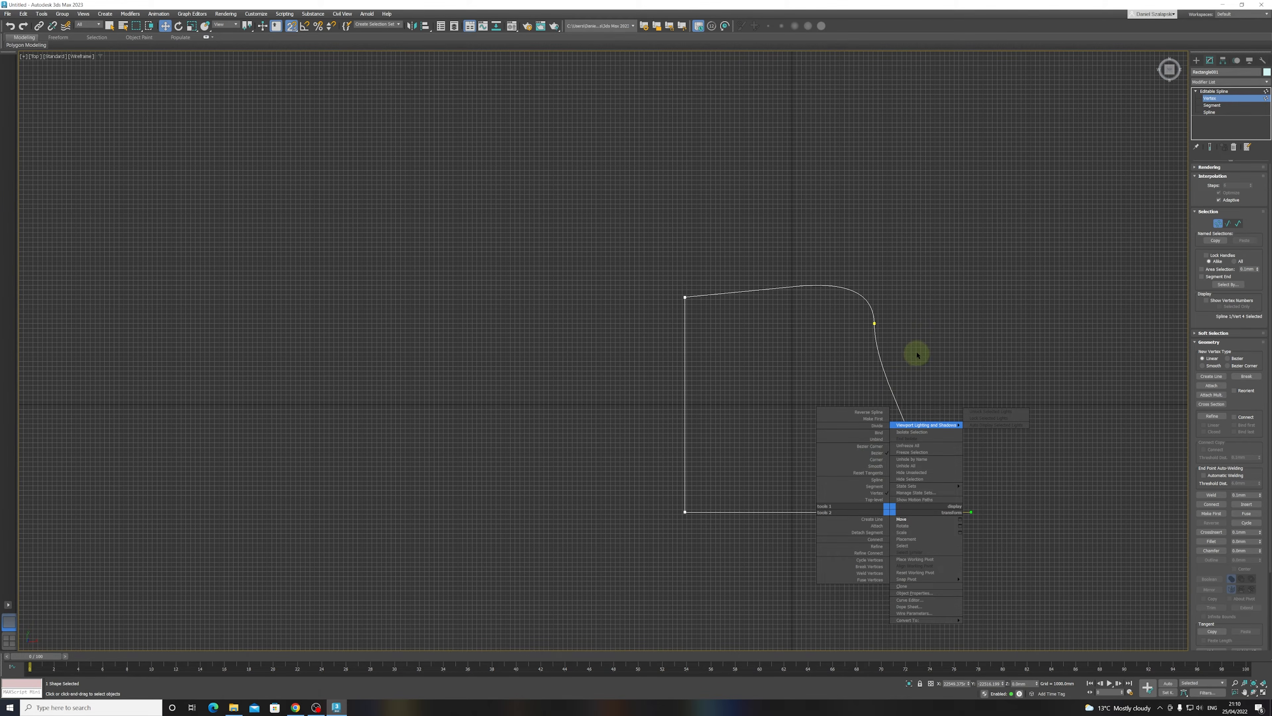
left_click(928, 351)
right_click(896, 535)
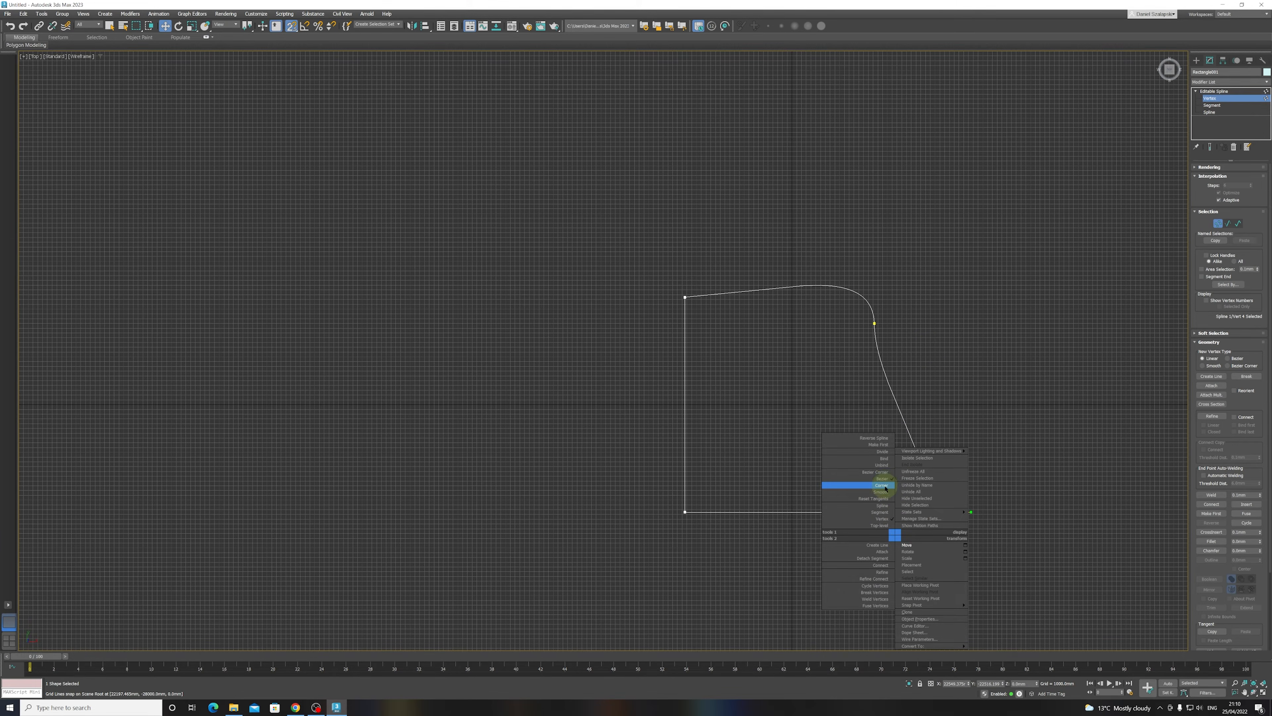
left_click(923, 409)
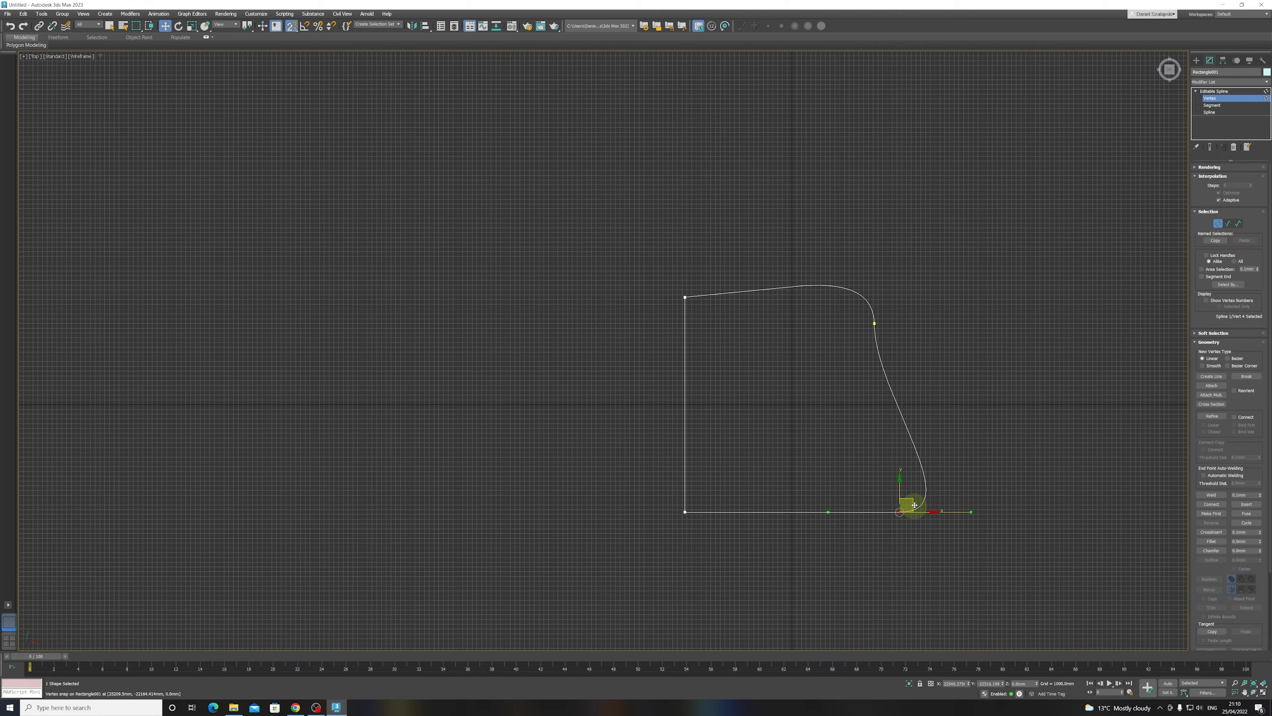
left_click_drag(913, 506, 876, 461)
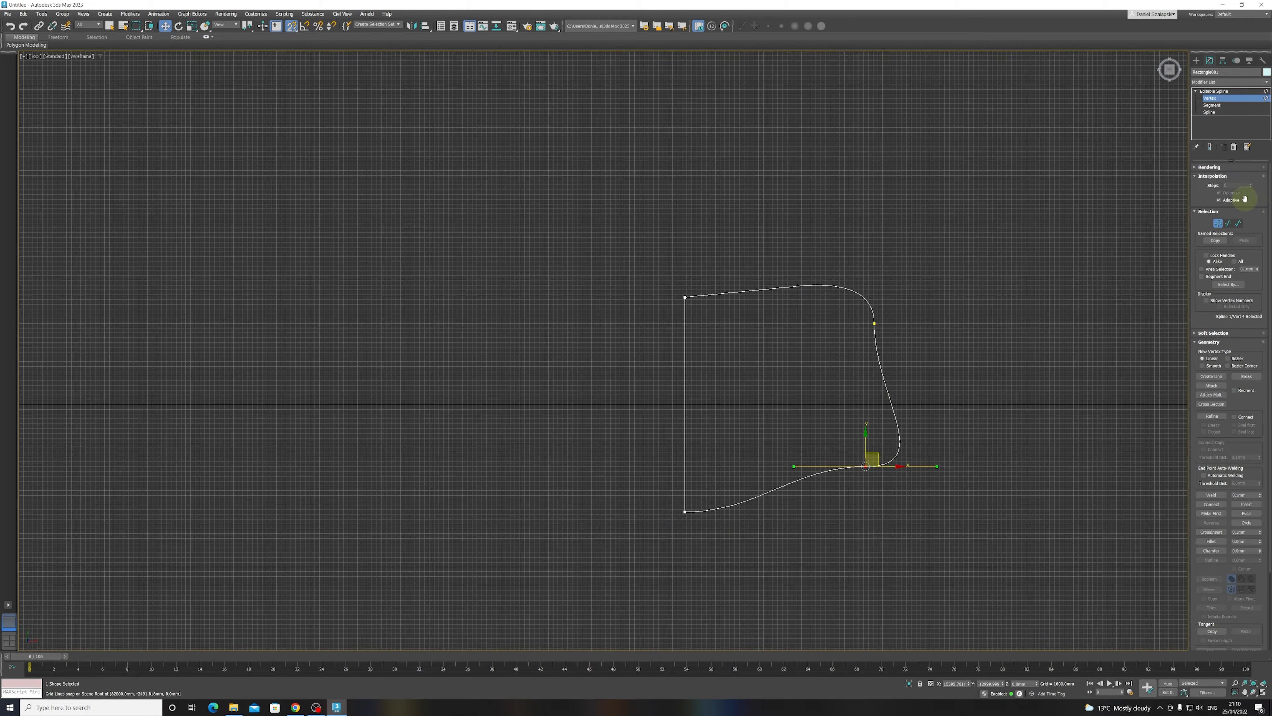
- Move the lower-left vertex upward, then convert the upper-left vertex to Bezier and move it diagonally inward
left_click_drag(724, 486, 662, 551)
left_click_drag(697, 502, 694, 472)
left_click_drag(657, 276, 699, 323)
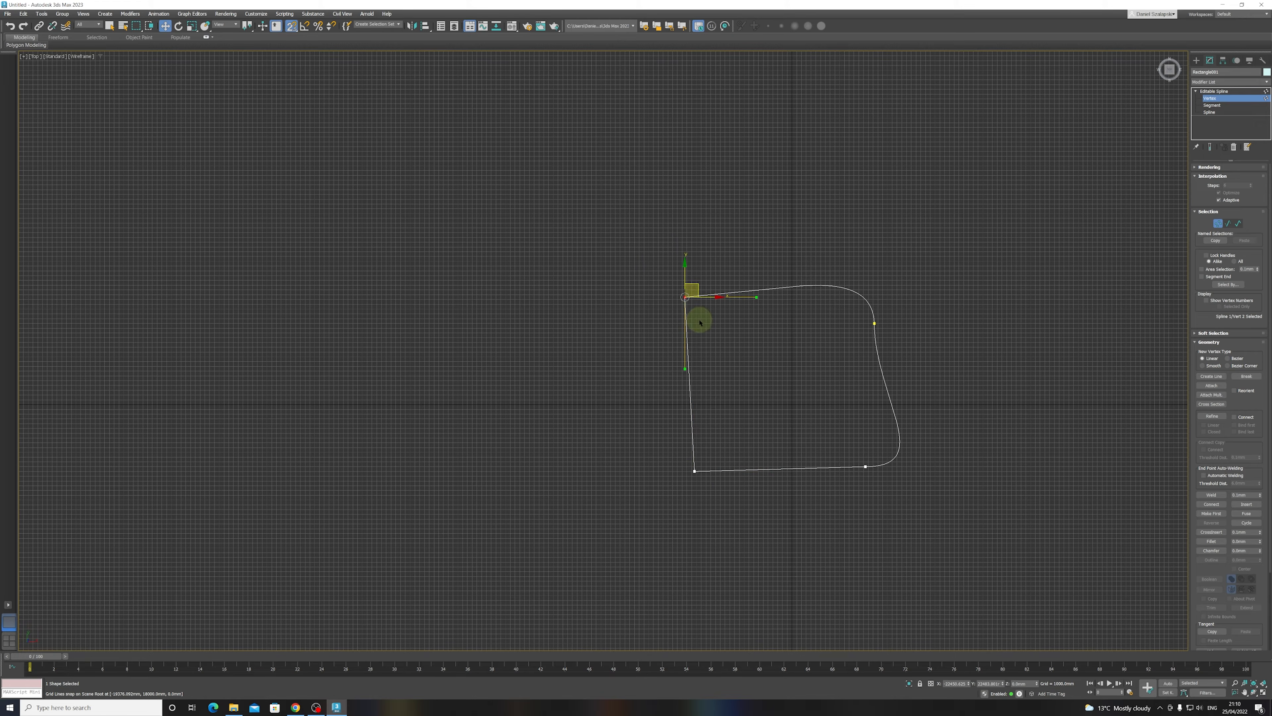
right_click(678, 312)
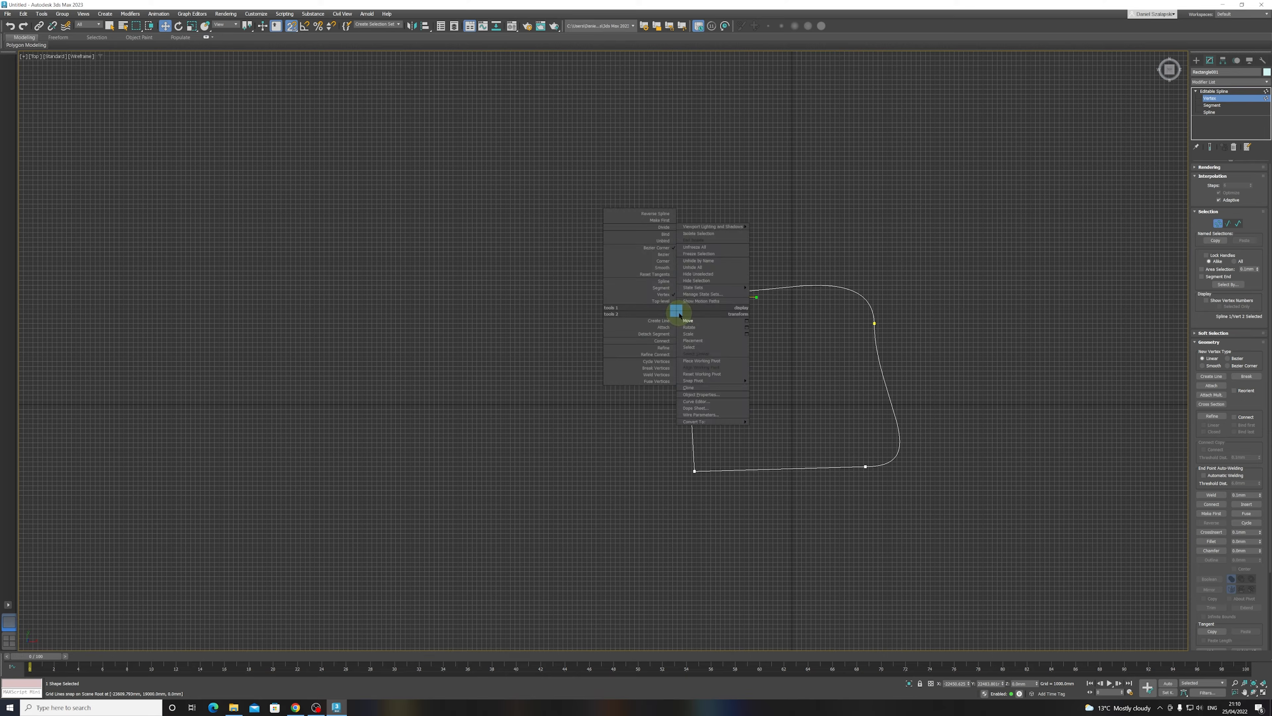
left_click(662, 254)
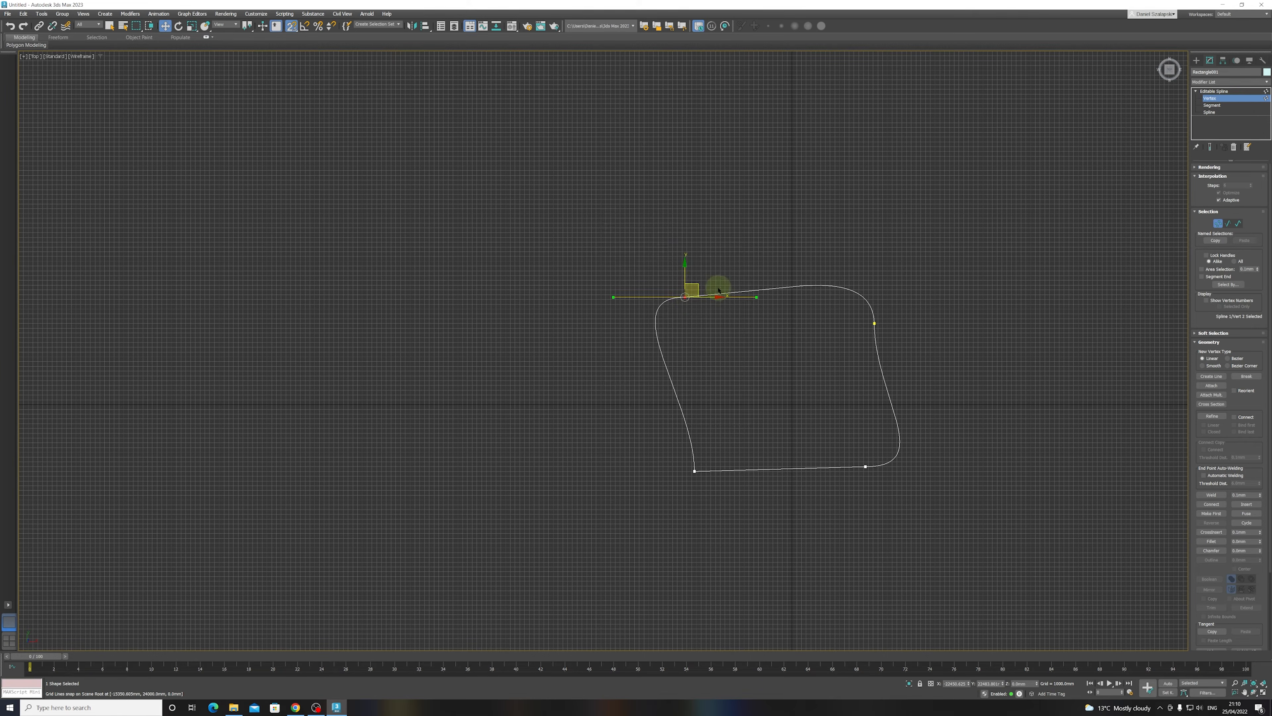
left_click_drag(695, 284, 743, 324)
- Move the lower-right vertex further inward, then convert the lower-left vertex to Bezier, raise it and swing its lower handle outward
left_click(866, 466)
left_click_drag(873, 455, 848, 414)
left_click(694, 471)
right_click(700, 475)
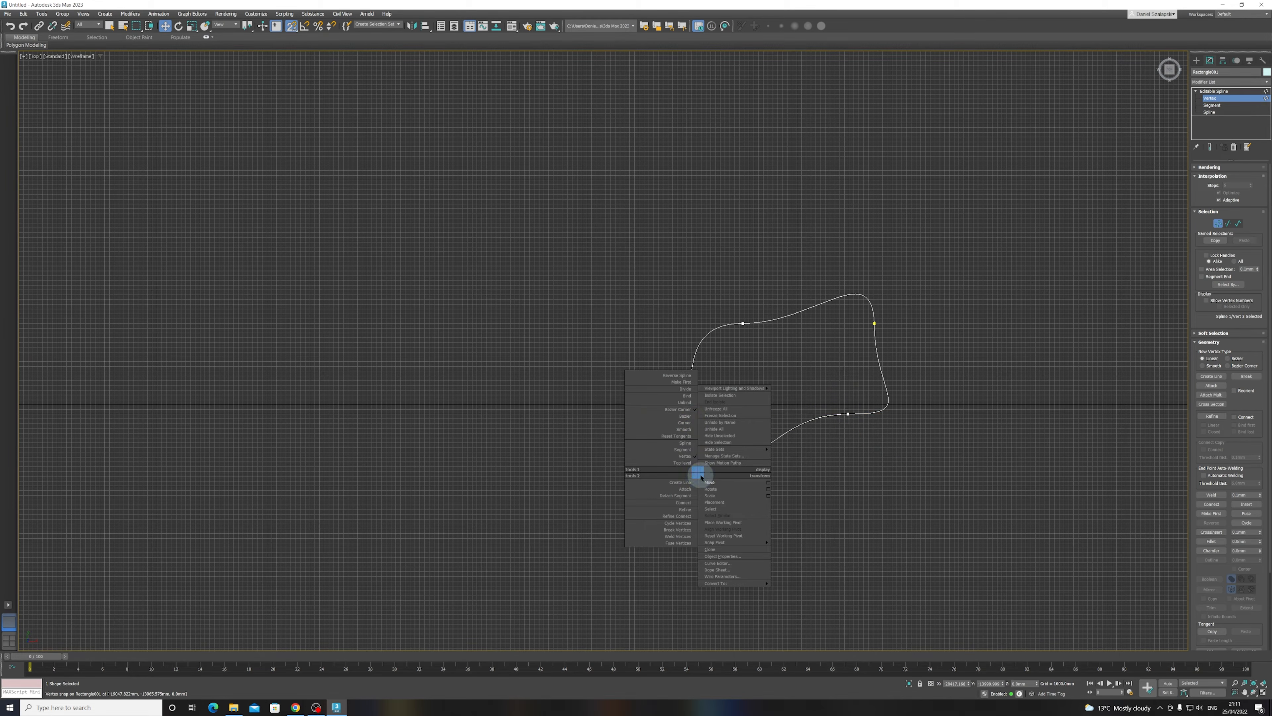
left_click(686, 416)
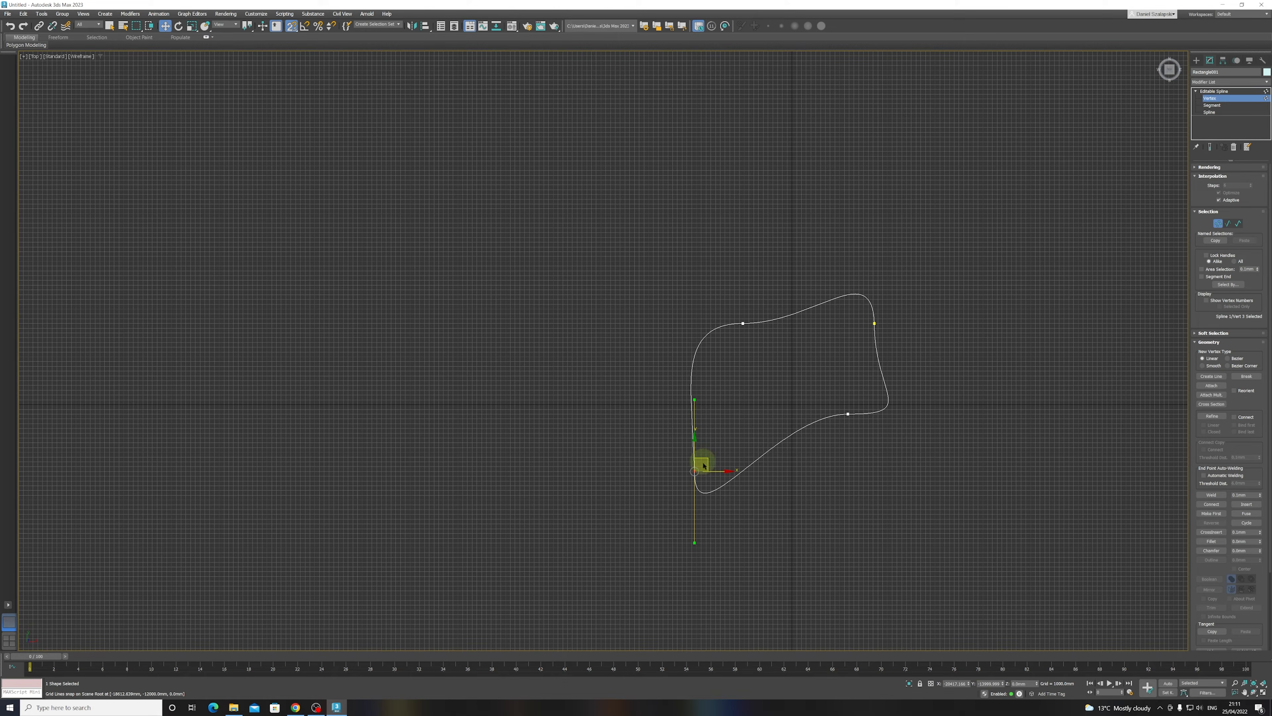
left_click_drag(706, 459, 695, 427)
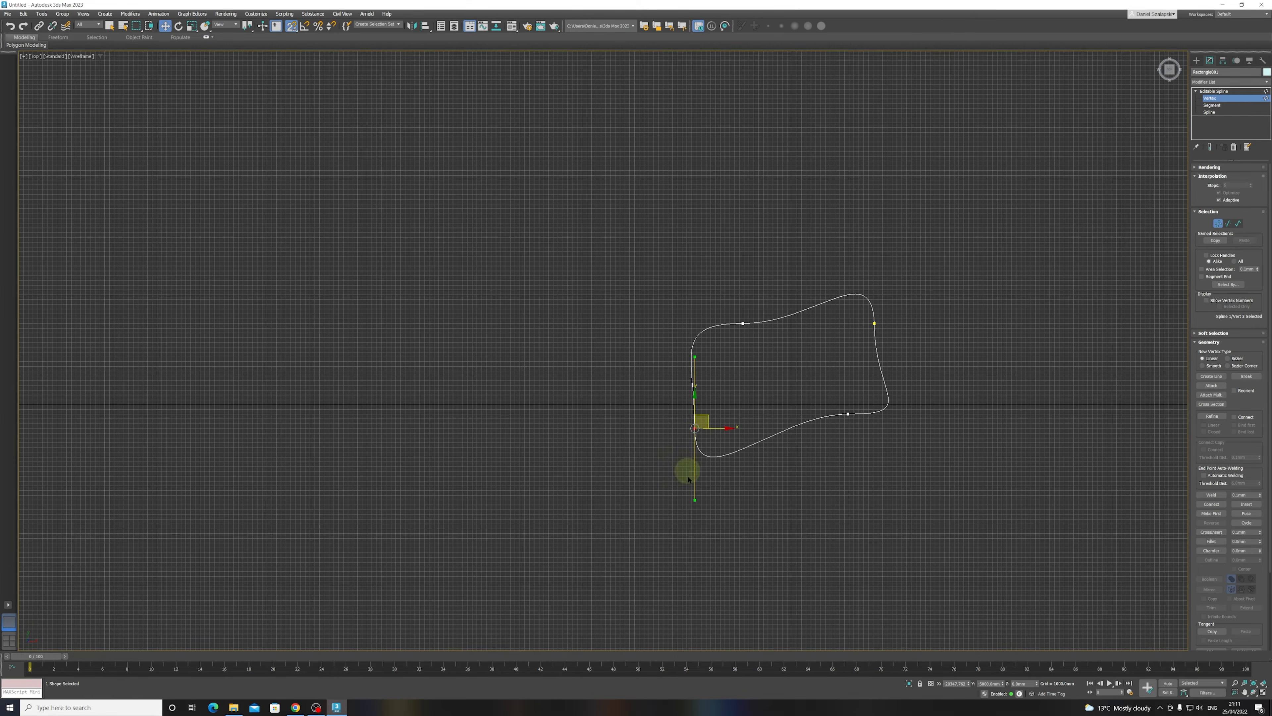
left_click_drag(695, 501, 657, 499)
- Swing the upper-right vertex's lower handle inward and its upper handle outward, and nudge the lower-right vertex slightly left
left_click_drag(906, 315, 865, 346)
left_click_drag(870, 395, 832, 382)
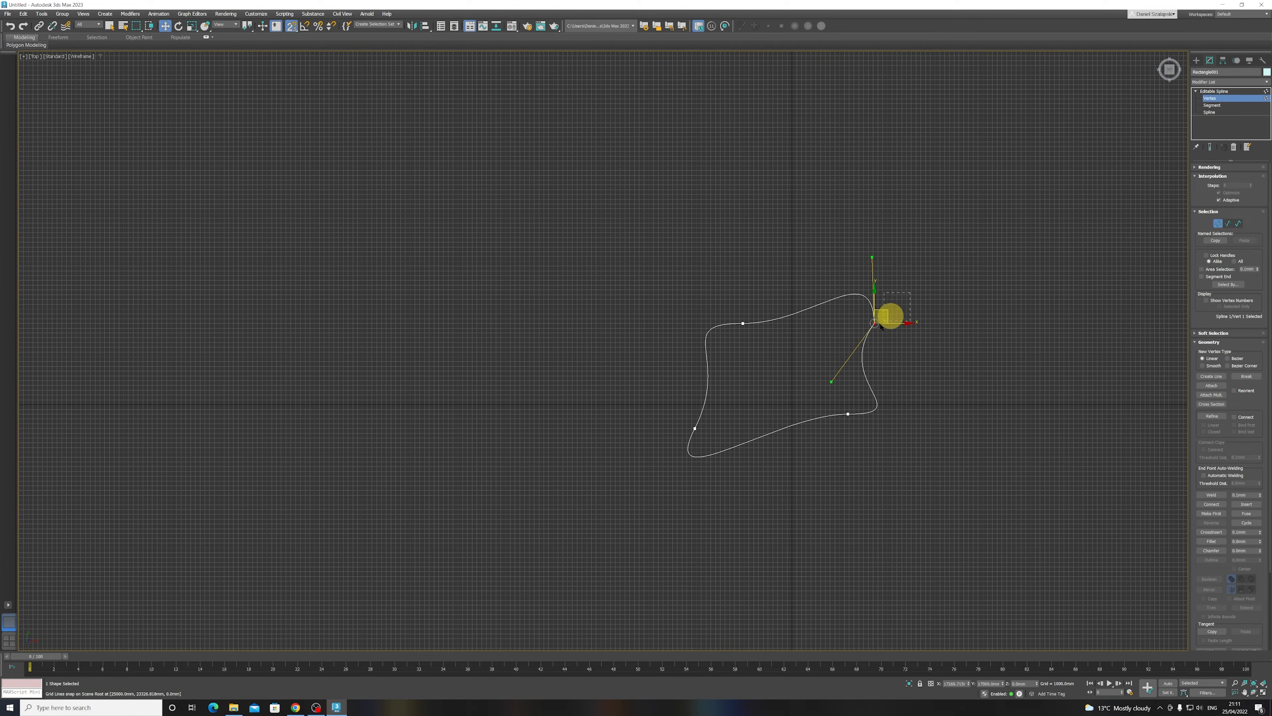
left_click_drag(874, 258, 908, 242)
left_click(848, 414)
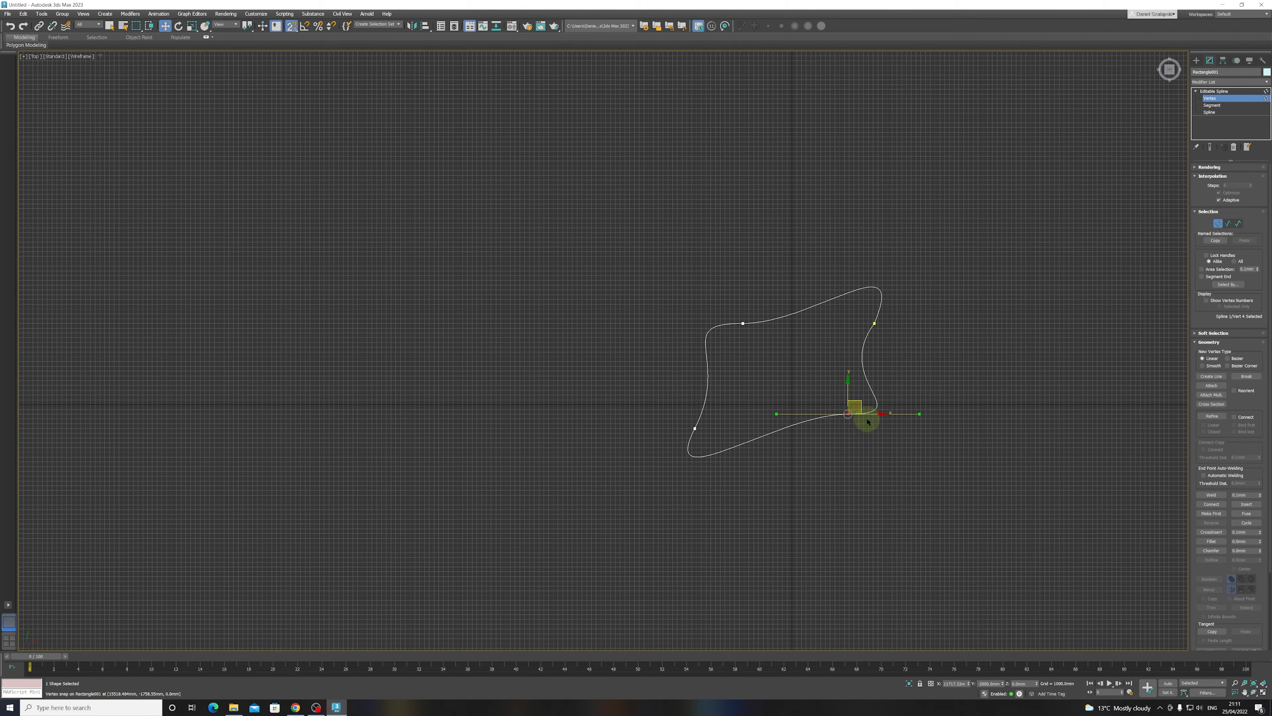
left_click_drag(860, 404, 841, 420)
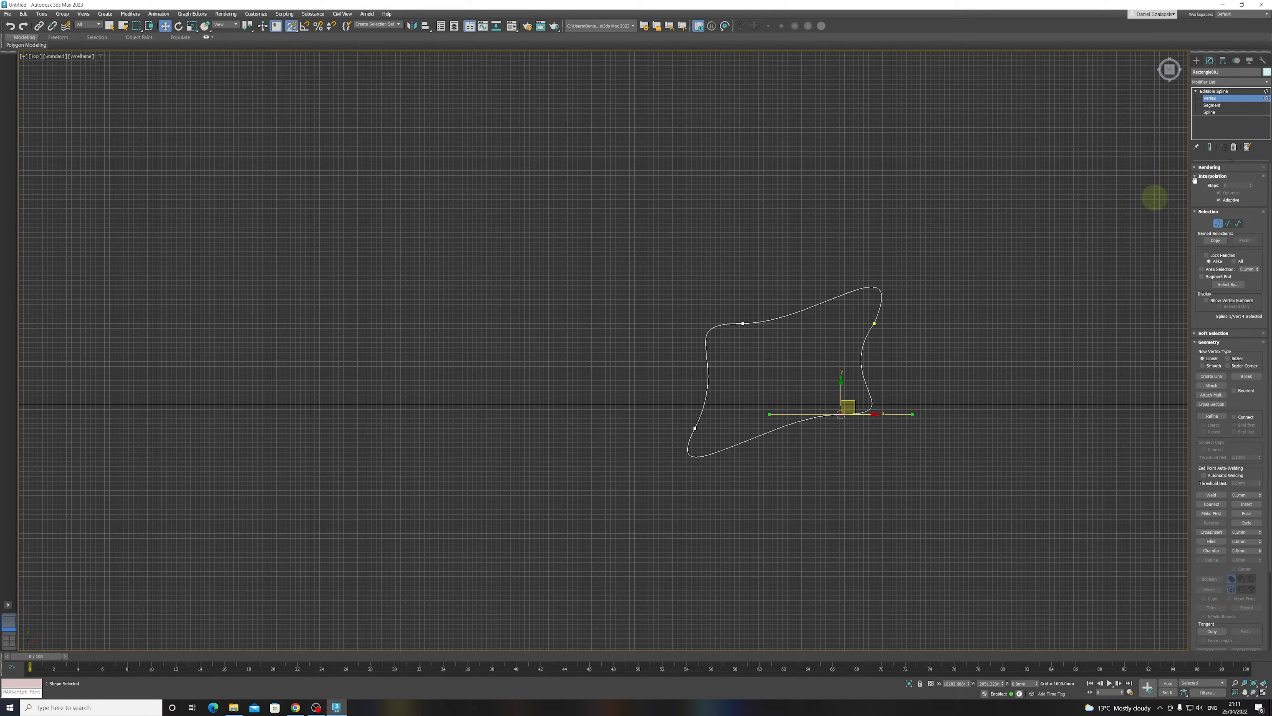
- Leave the spline's Vertex sub-object level and tilt the Top view into an orthographic 3D view of the shape
left_click(1200, 92)
left_click(1196, 92)
middle_click_drag(861, 390, 849, 362, "alt")
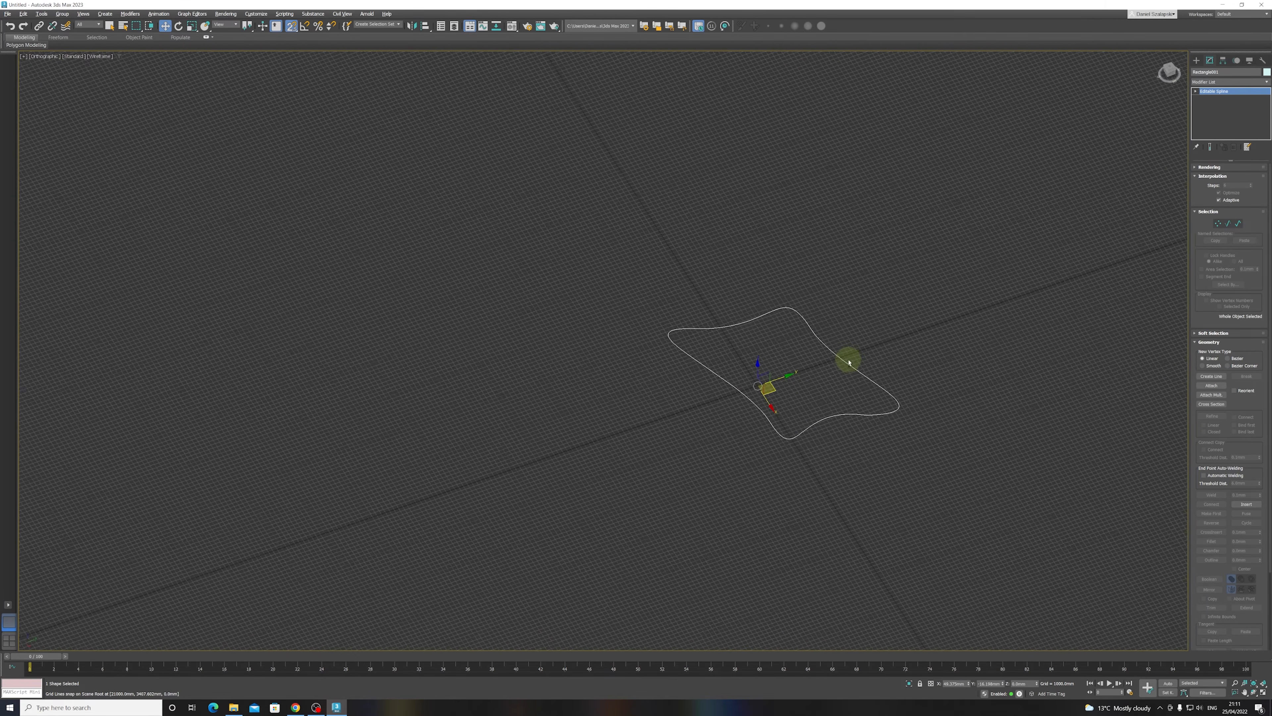
scroll(790, 386, "up", 4)
scroll(790, 385, "down", 8)
scroll(794, 394, "up", 4)
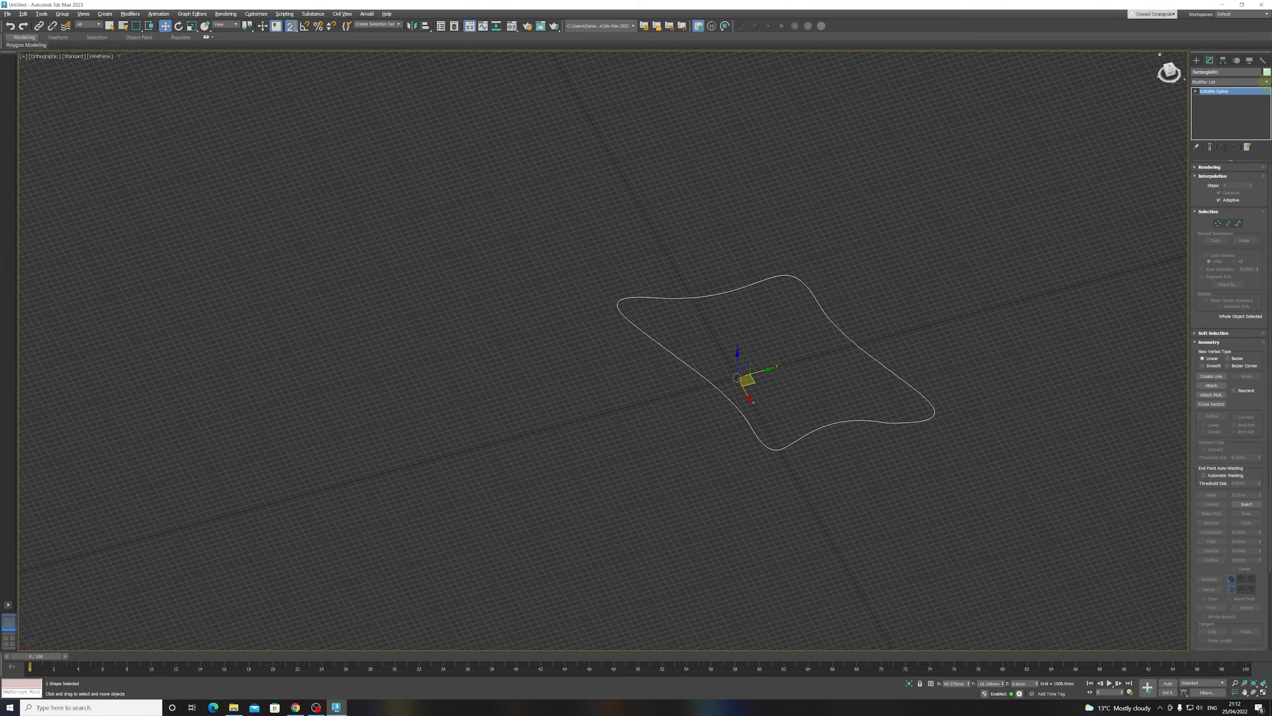
- Look through the available modifiers and apply an Extrude modifier to the curved spline
left_click(1268, 82)
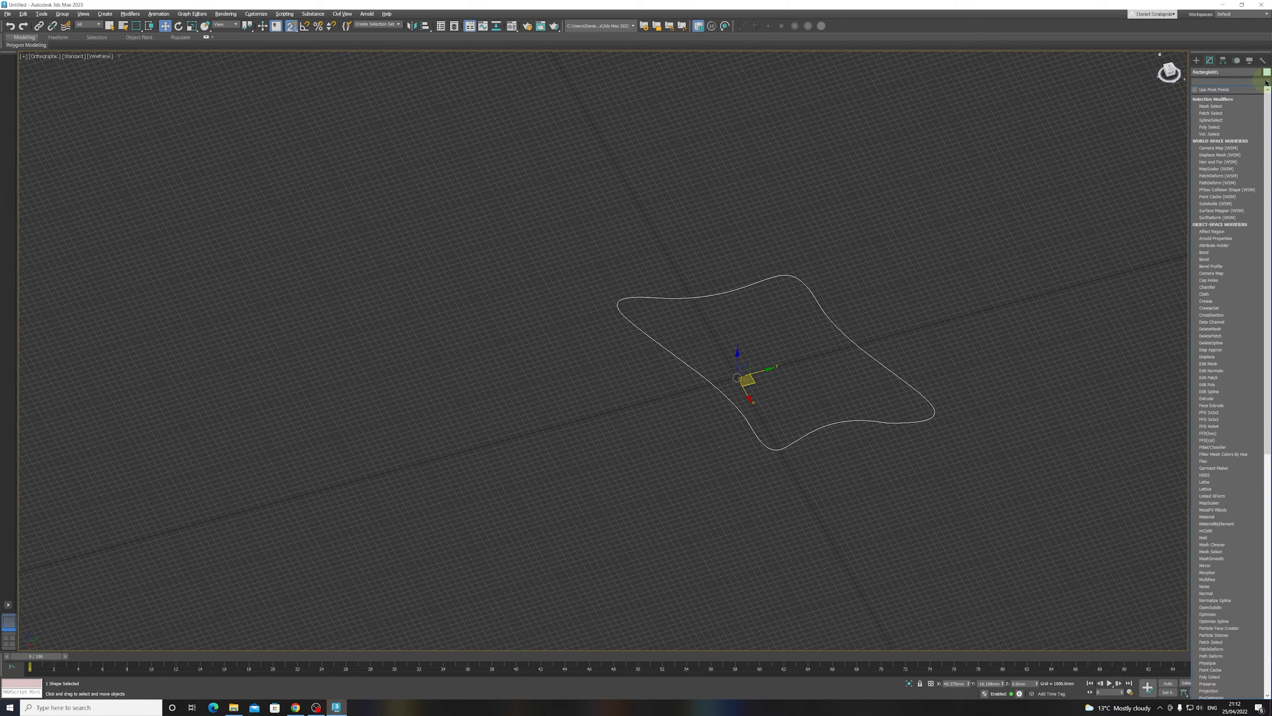
left_click_drag(1266, 90, 1268, 387)
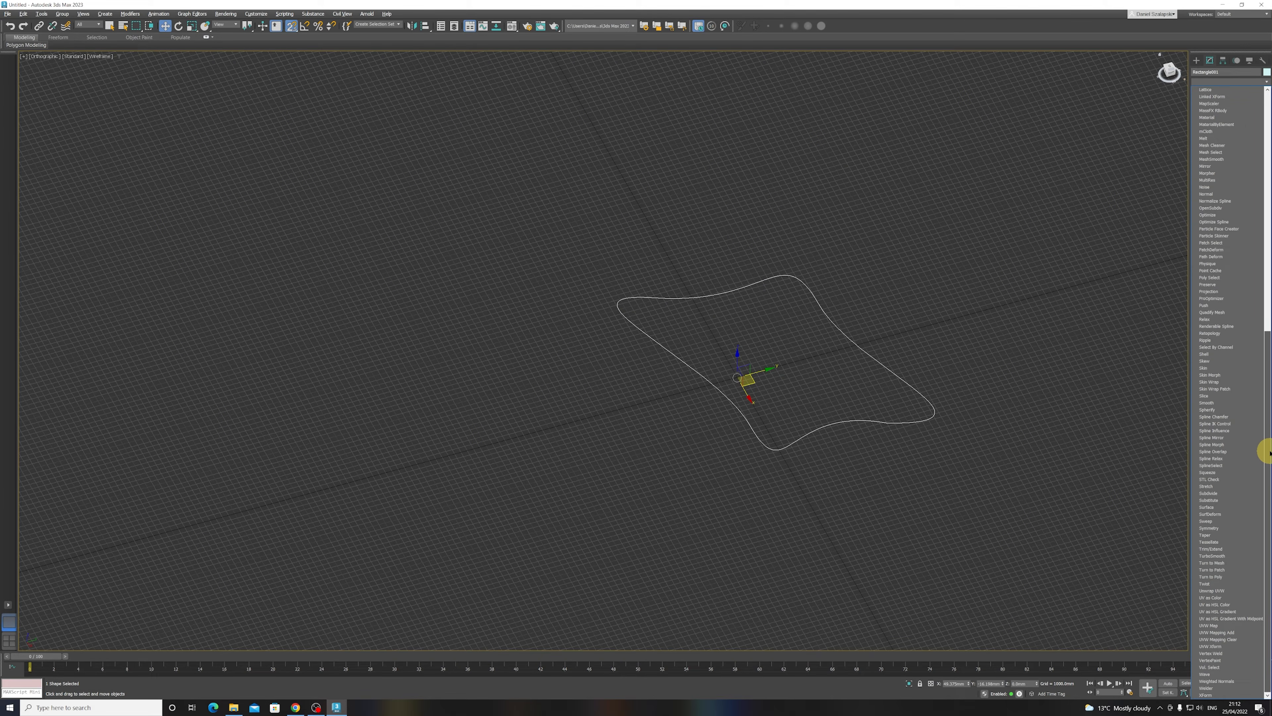
left_click_drag(1270, 451, 1268, 98)
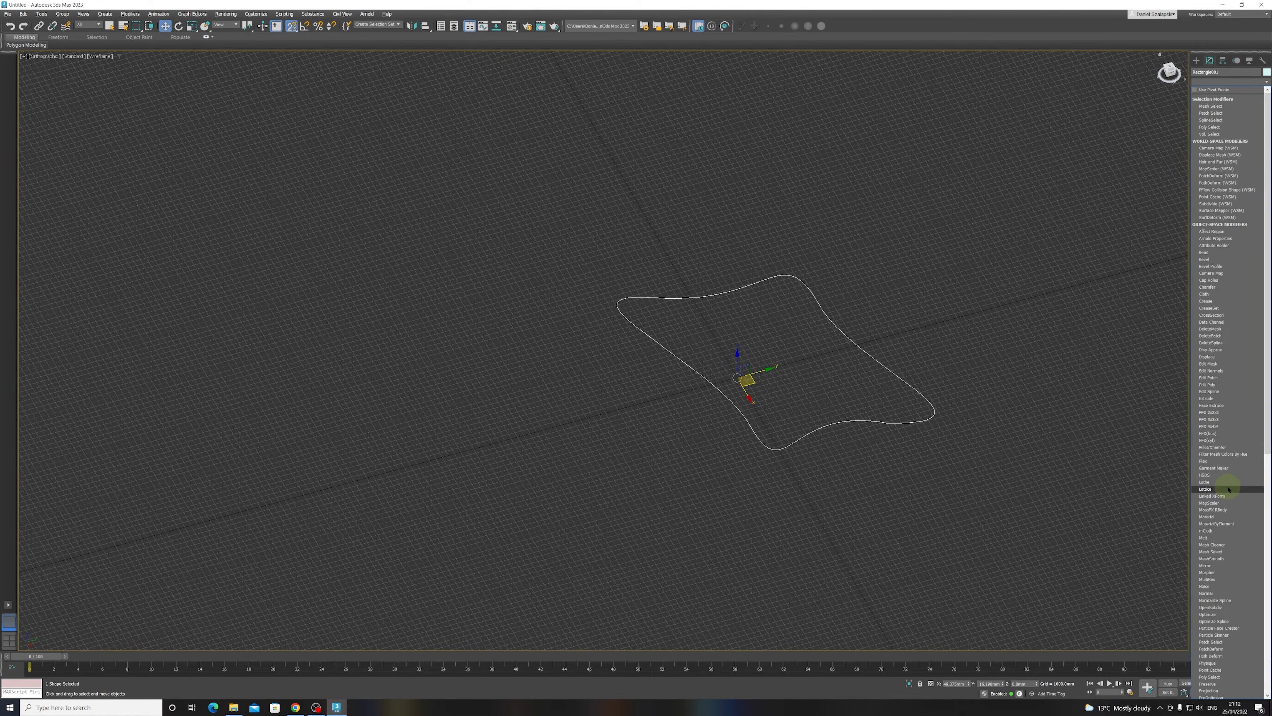
left_click(1212, 400)
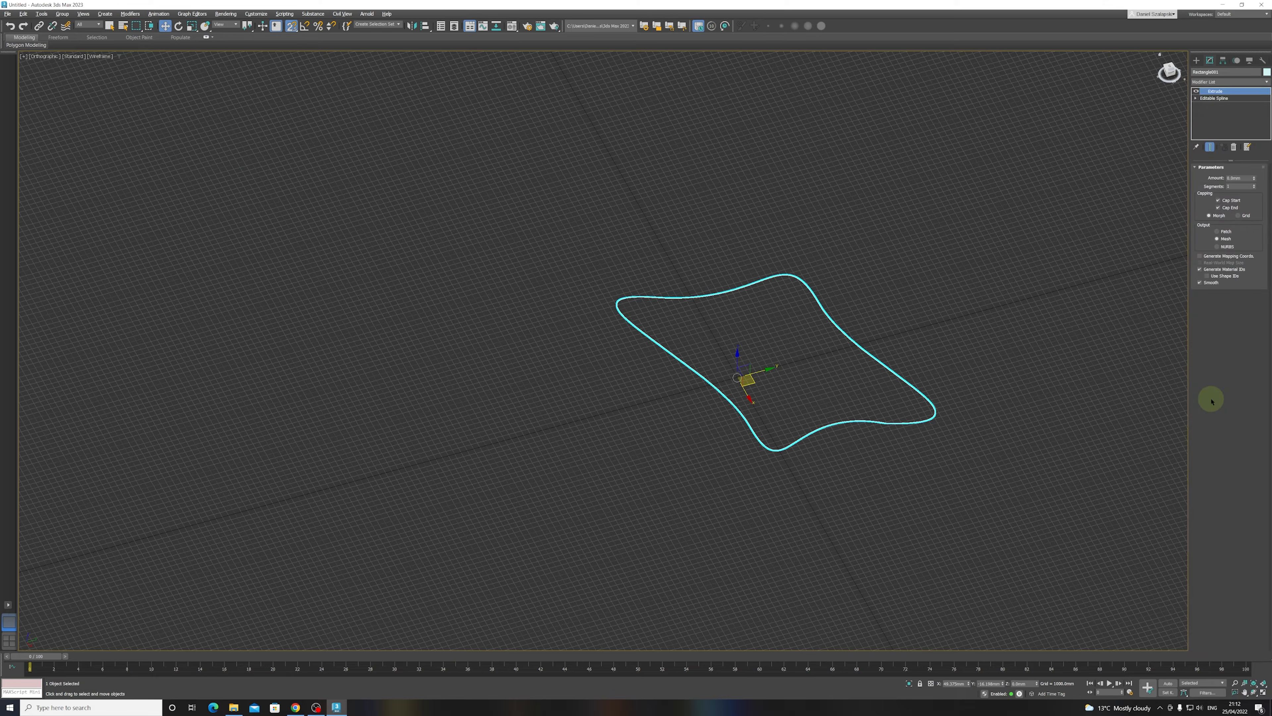
middle_click_drag(702, 446, 767, 432, "alt")
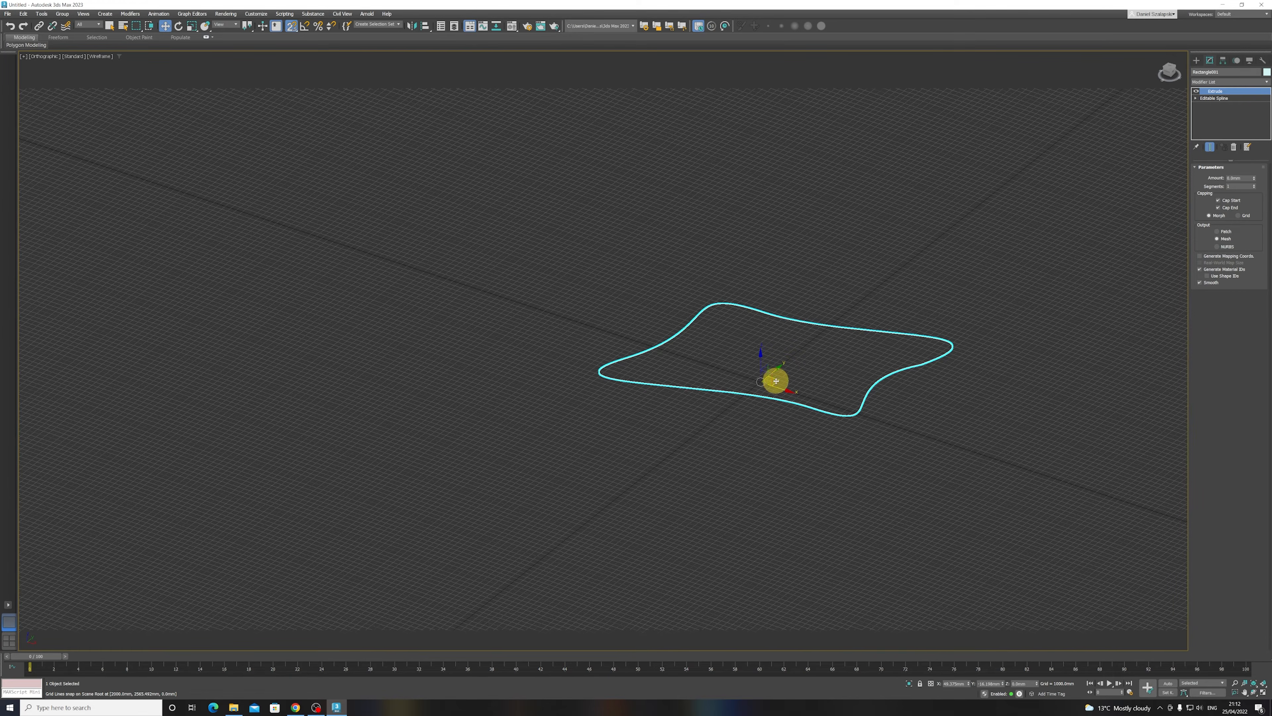
- Nudge the shape slightly across the ground plane, then deselect it and select it again
left_click_drag(776, 381, 779, 385)
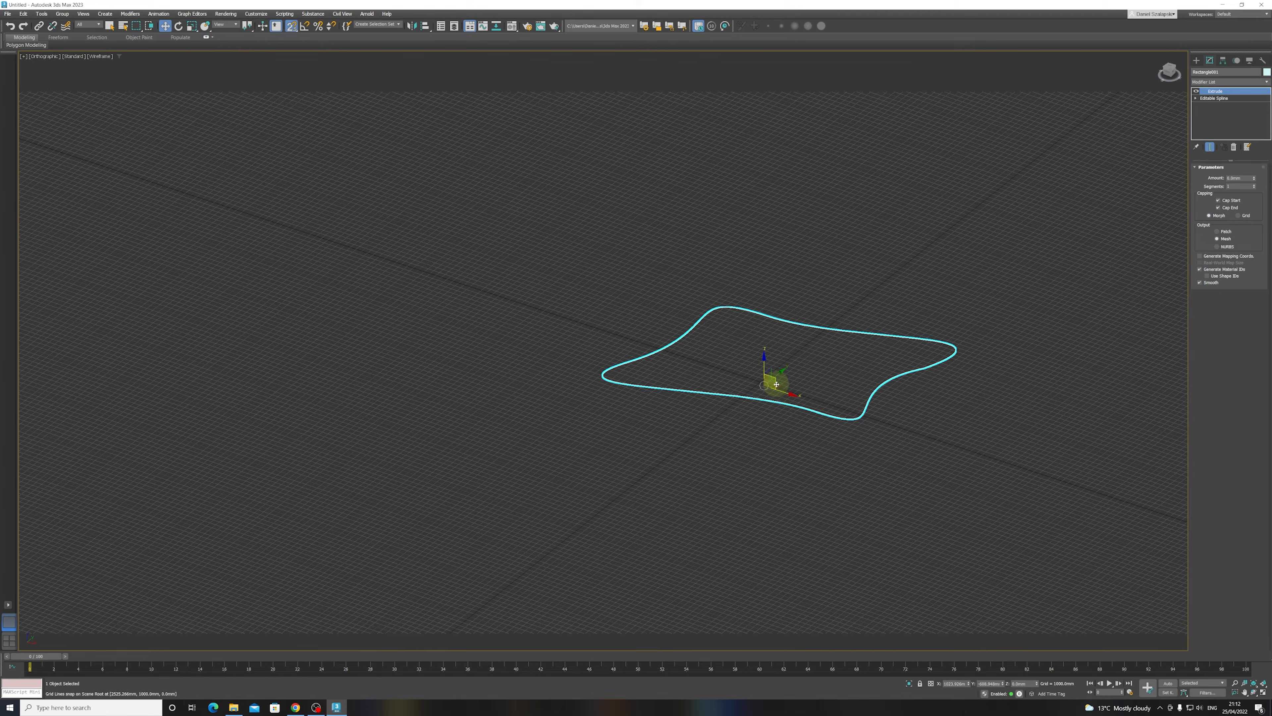
left_click(785, 454)
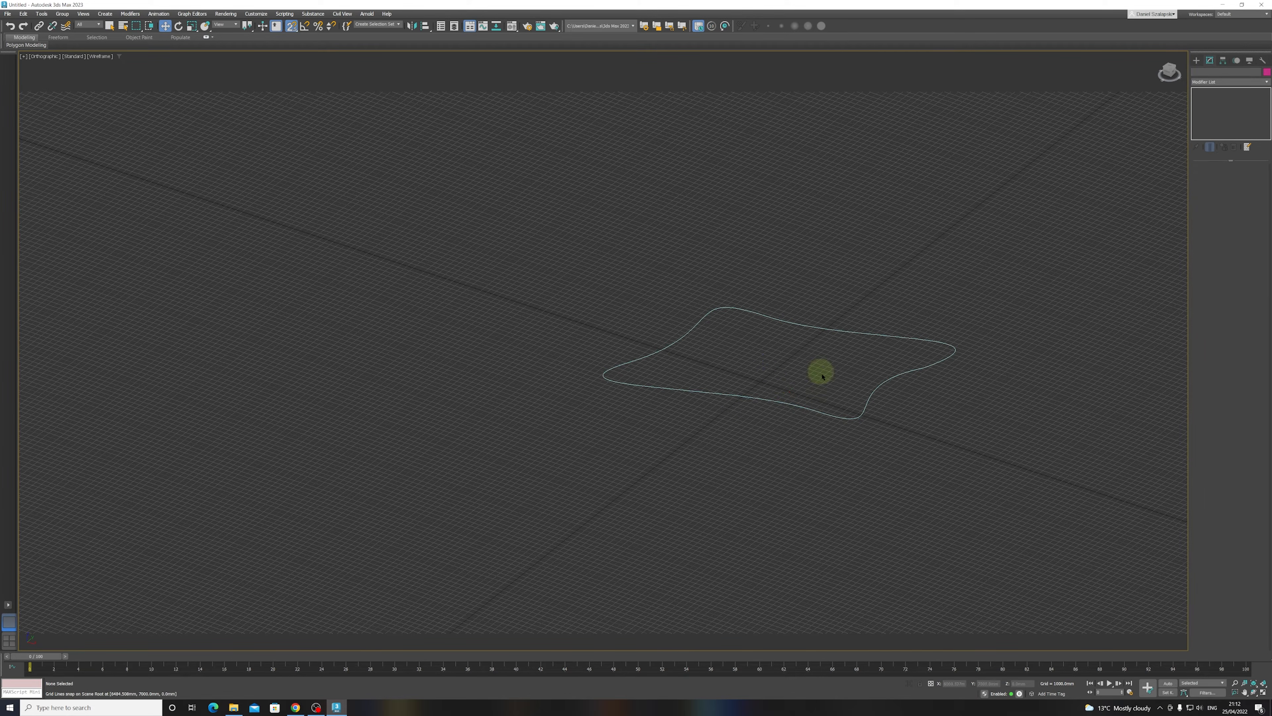
left_click(792, 404)
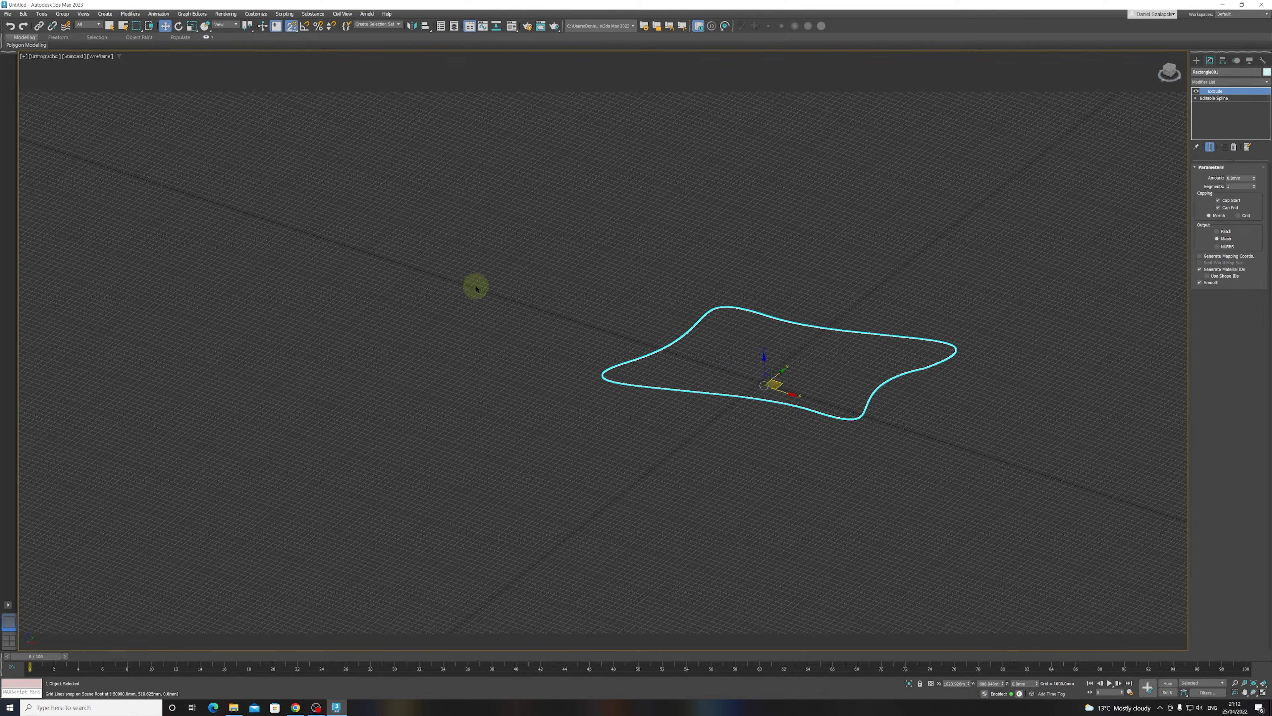
- Switch to the Select Object tool, deselect and reselect the shape, and dismiss its transform options without choosing one
left_click(109, 26)
left_click(781, 417)
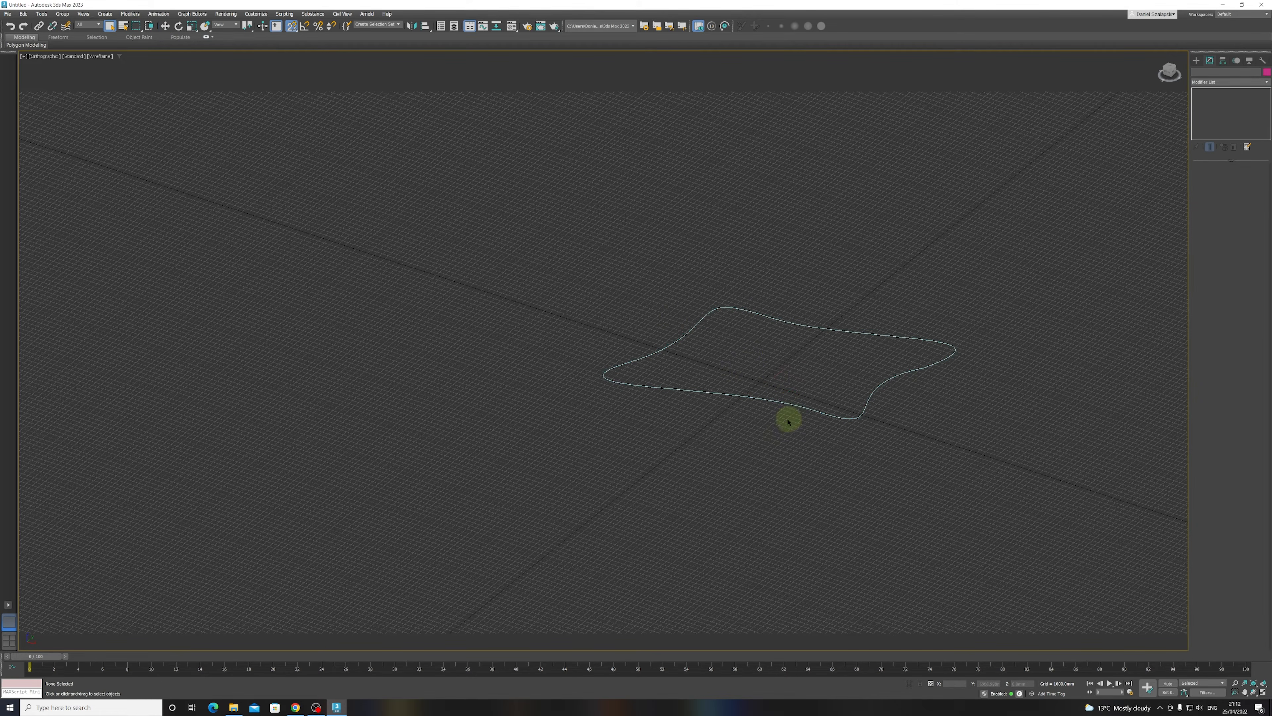
left_click(770, 401)
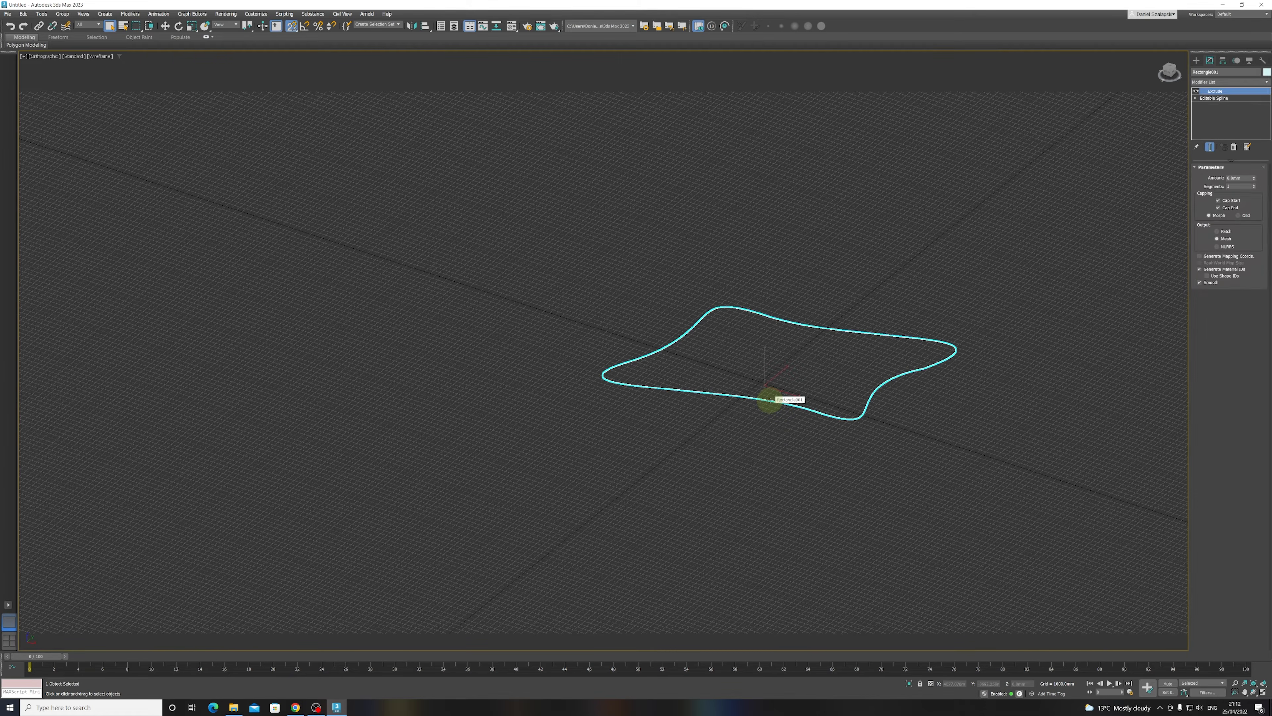
right_click(773, 371)
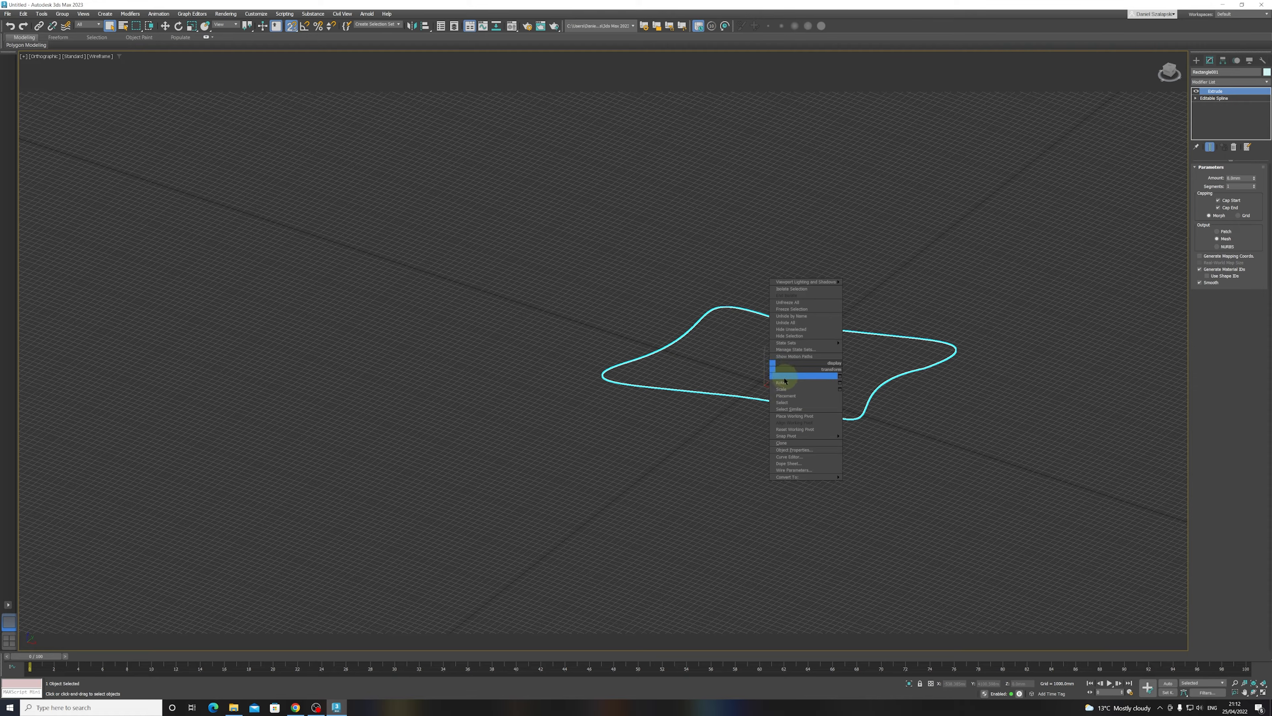
left_click(745, 420)
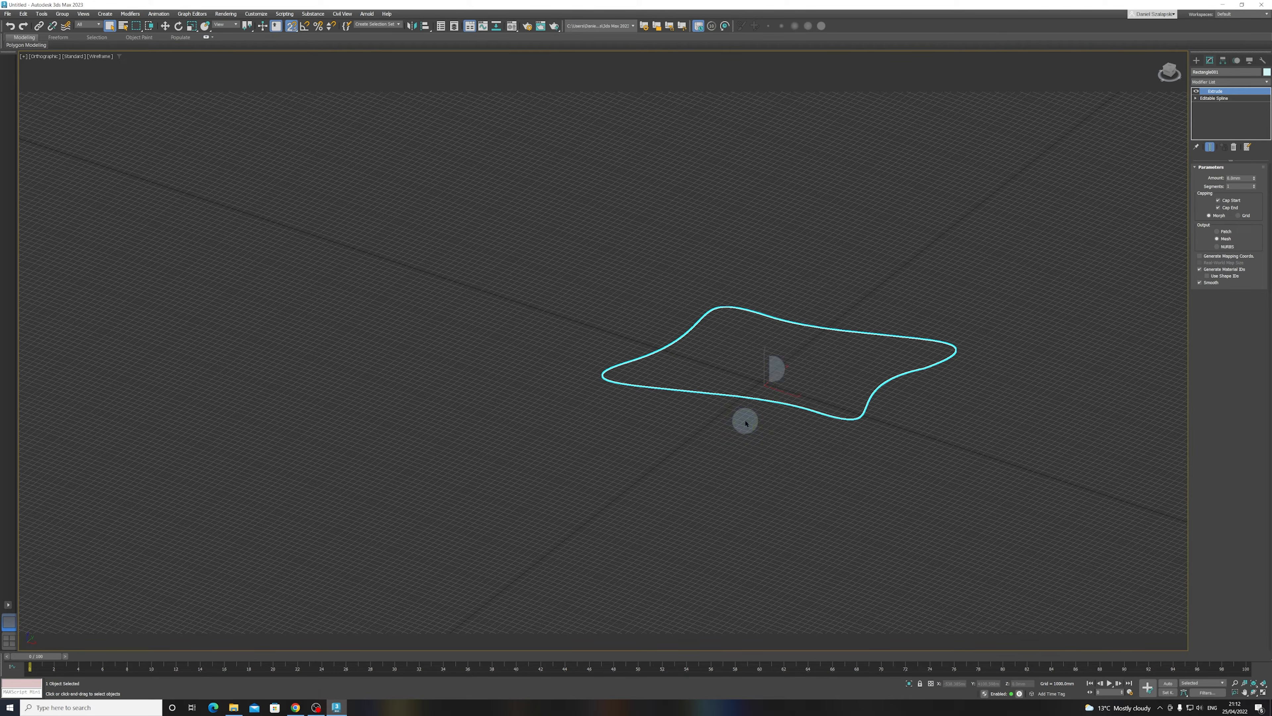
- Move the shape to the left across the ground plane with the Move tool and undo a trial lift along Z
right_click(766, 389)
left_click(789, 394)
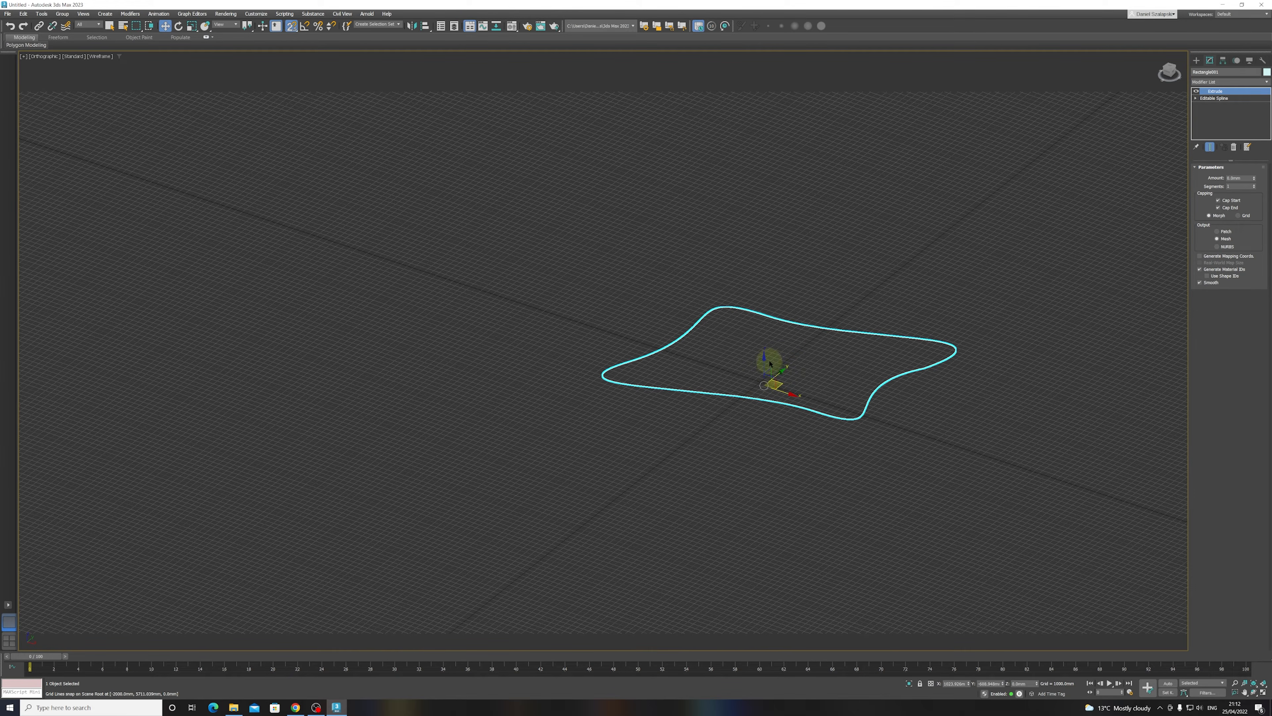
left_click_drag(788, 395, 729, 367)
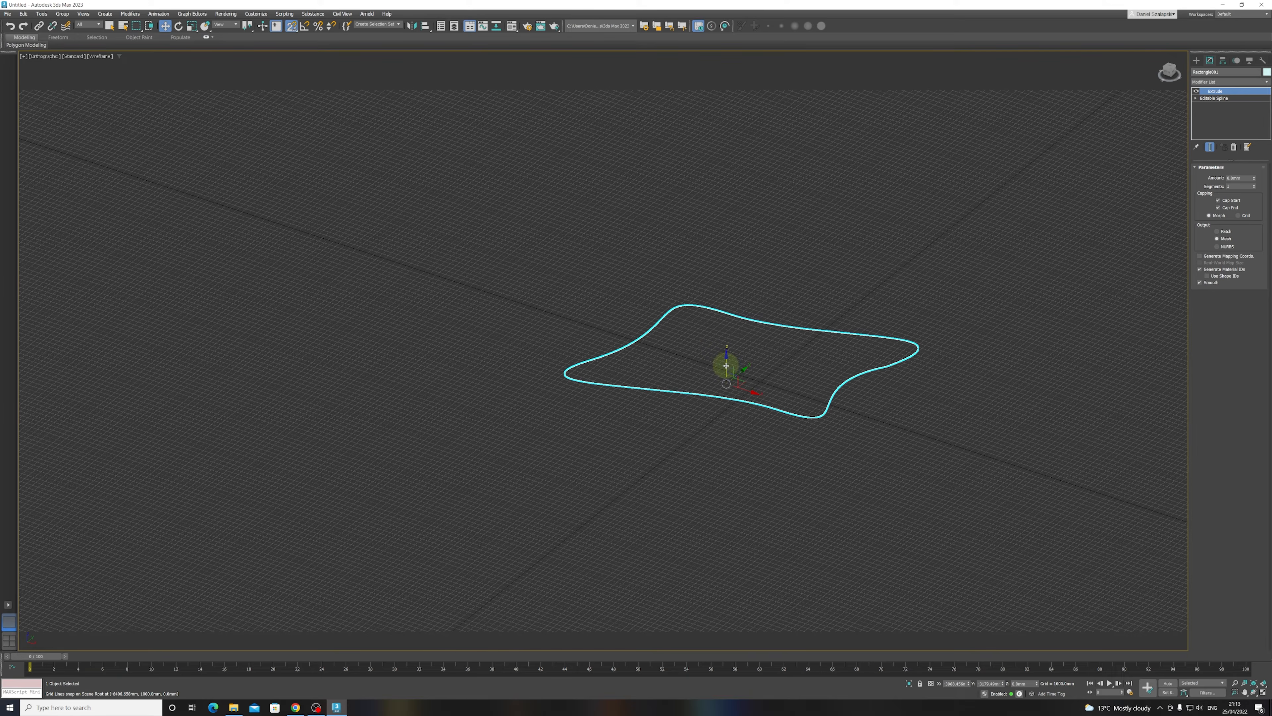
left_click_drag(726, 365, 729, 333)
key("ctrl+z")
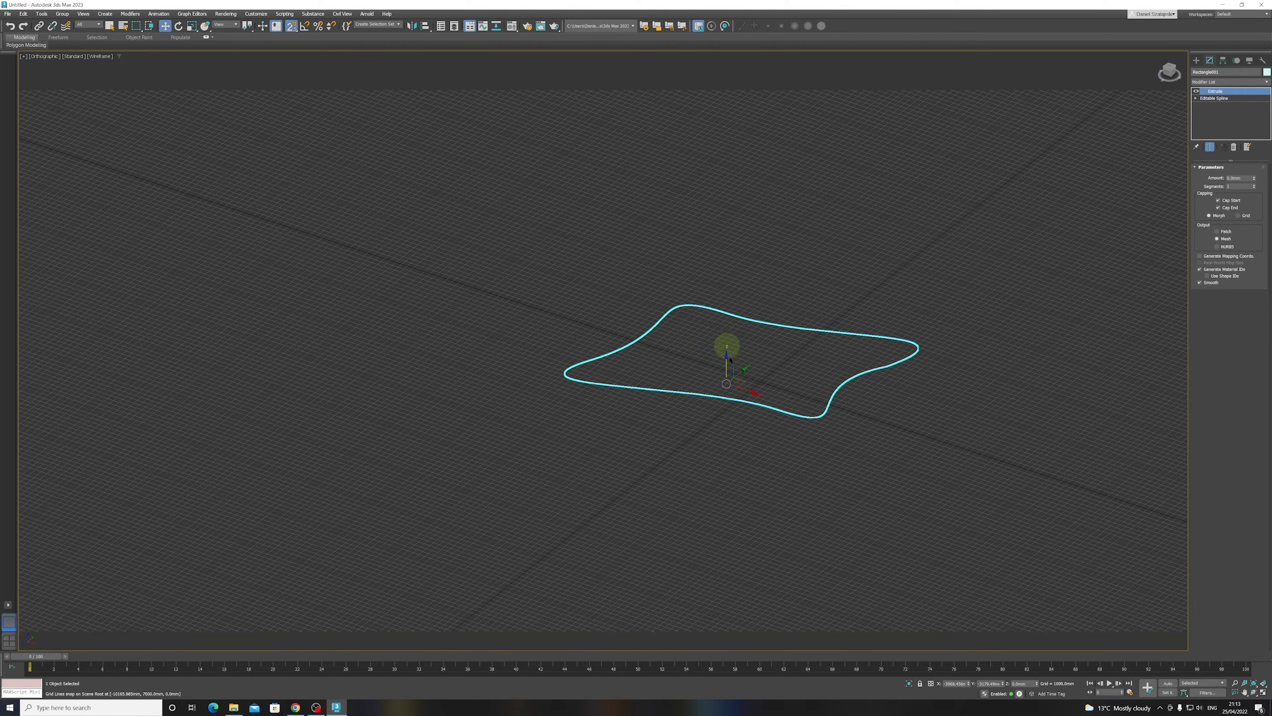
- Switch to the Rotate tool and try it on the shape, and do the same with the Scale tool
right_click(755, 385)
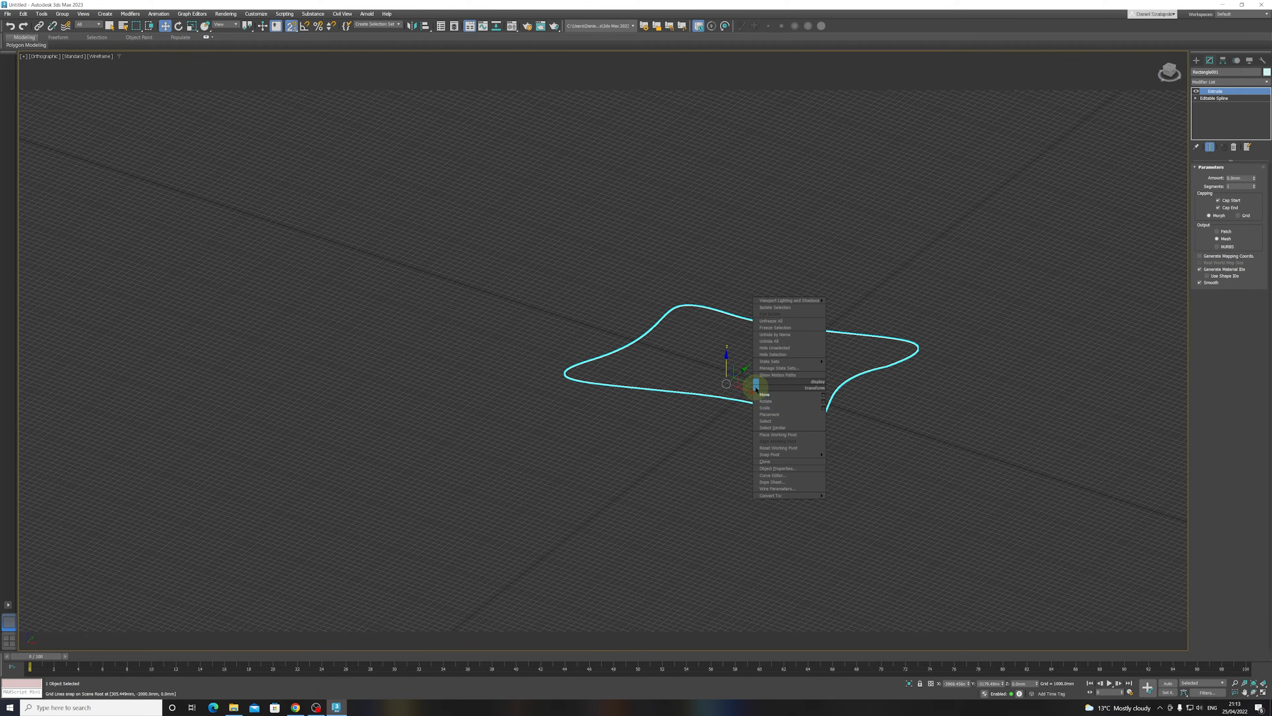
left_click(776, 404)
mouse_move(745, 398)
left_mouse_down()
mouse_move(709, 398)
mouse_move(762, 386)
mouse_move(727, 395)
mouse_move(752, 393)
mouse_move(747, 418)
left_mouse_up()
right_click(764, 404)
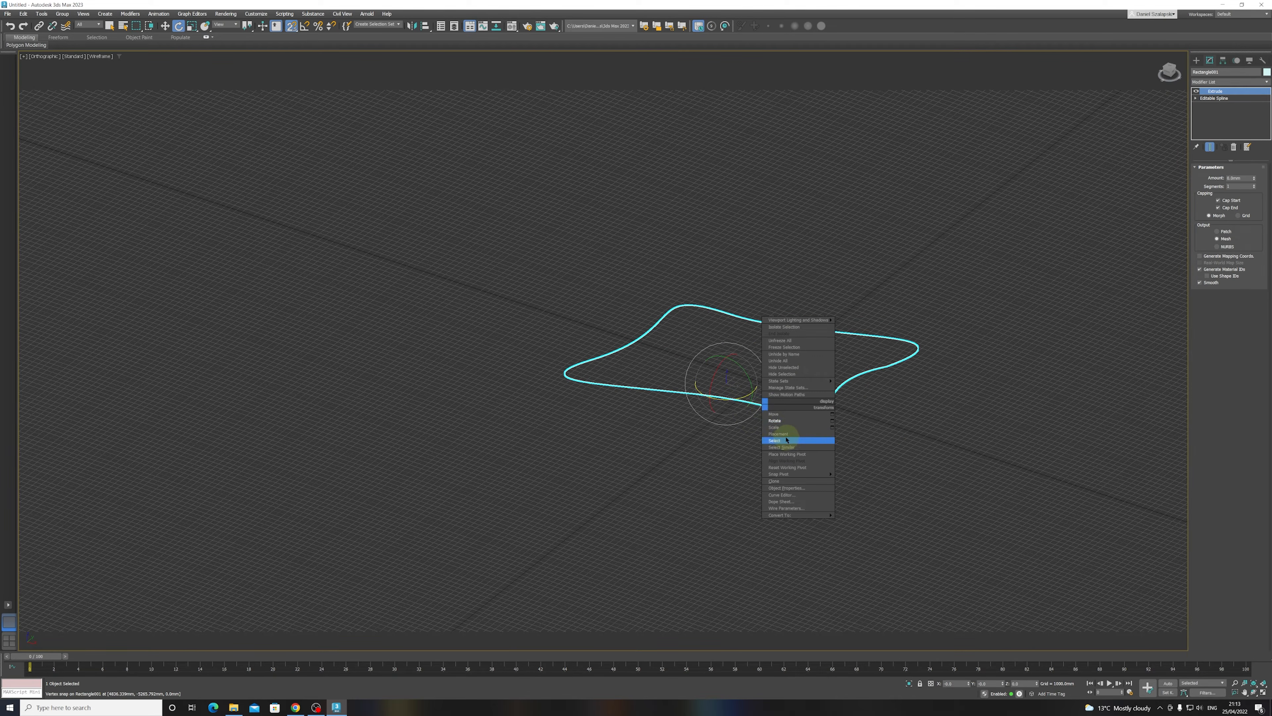
left_click(780, 427)
left_click_drag(711, 383, 752, 418)
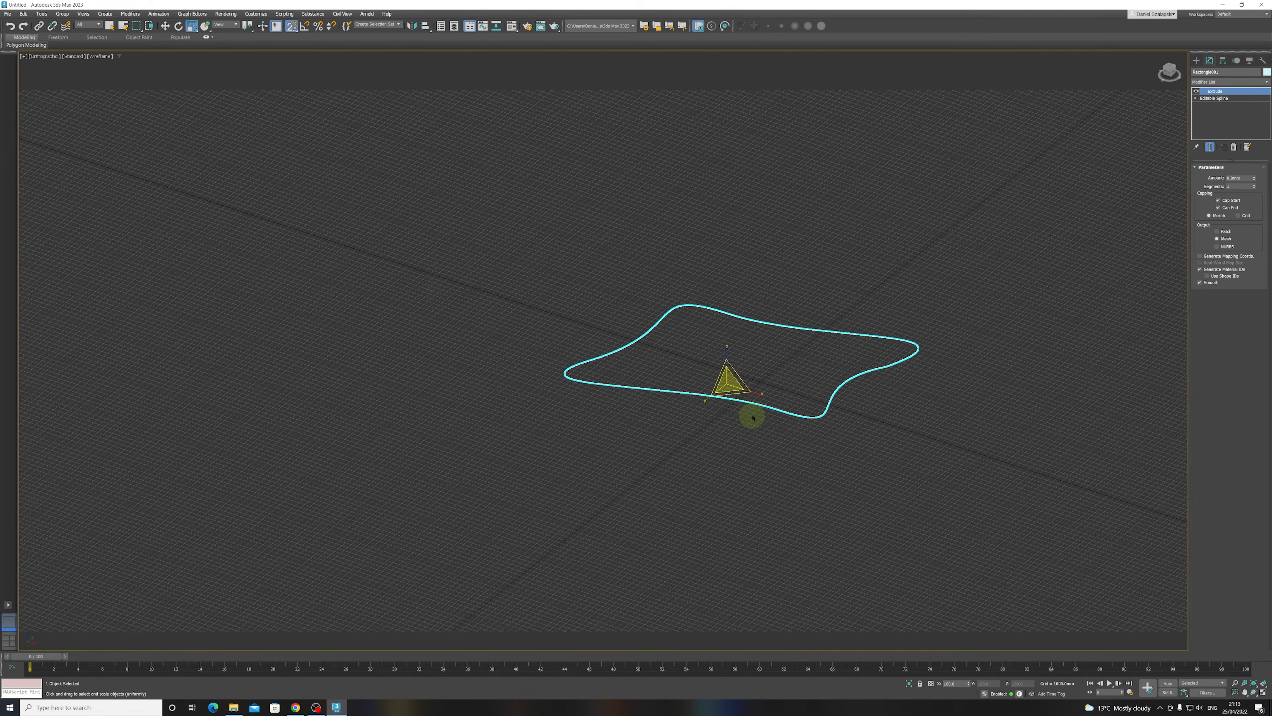
left_click(743, 396)
left_click(743, 400)
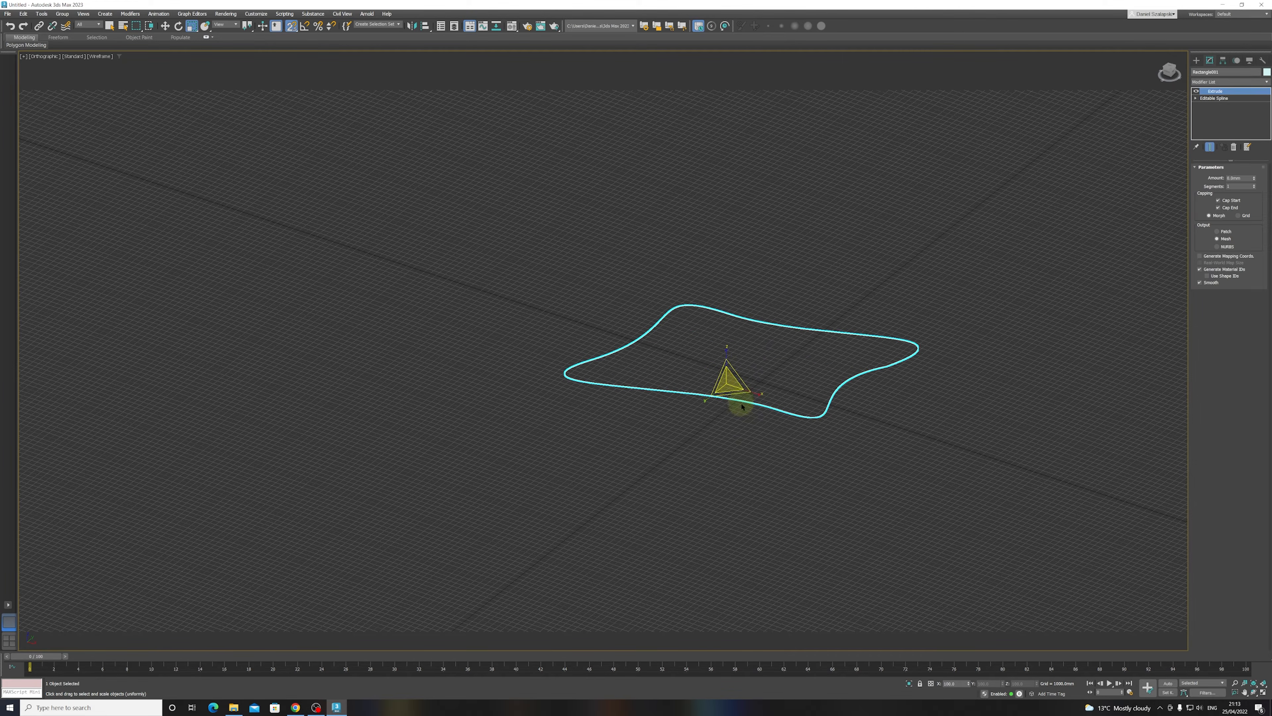
- Return to the Move tool and move the shape across the ground plane toward the right side of the viewport
right_click(739, 382)
left_click(758, 393)
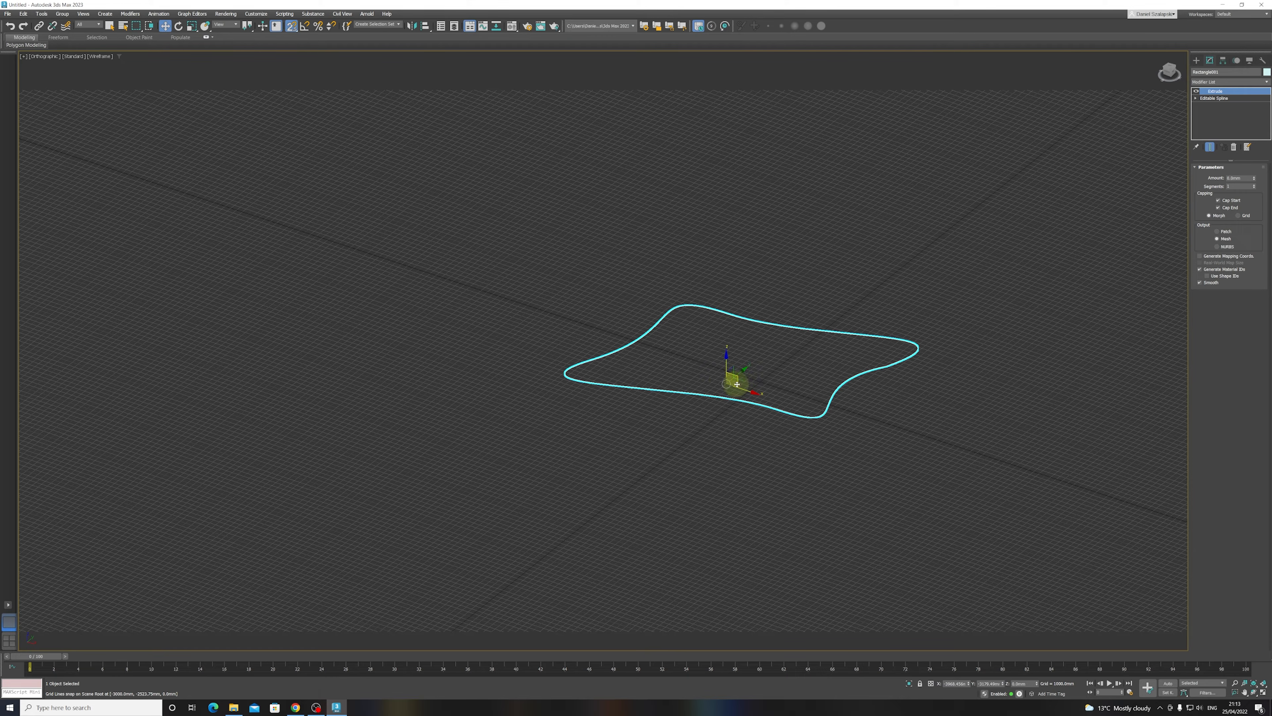
left_click_drag(741, 383, 836, 389)
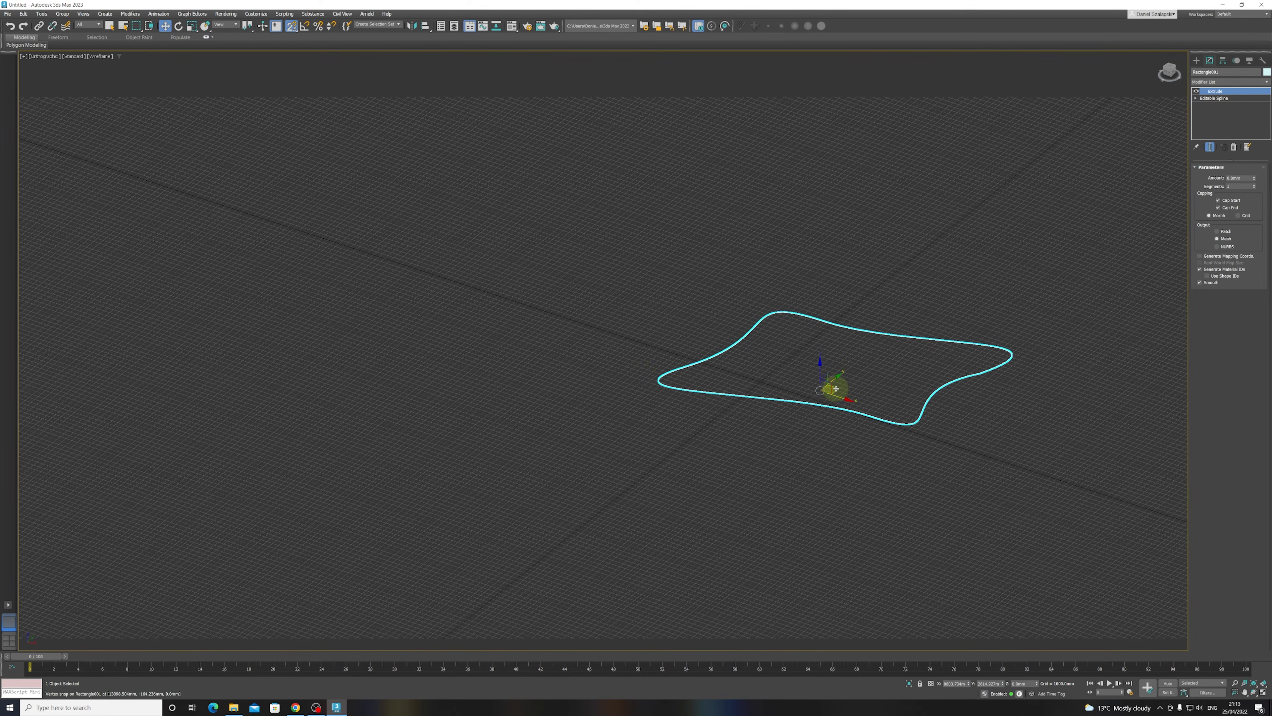
- Frame the shape in the Top view, reselect it, and move it left and slightly down in Y-free snapped steps
key("t")
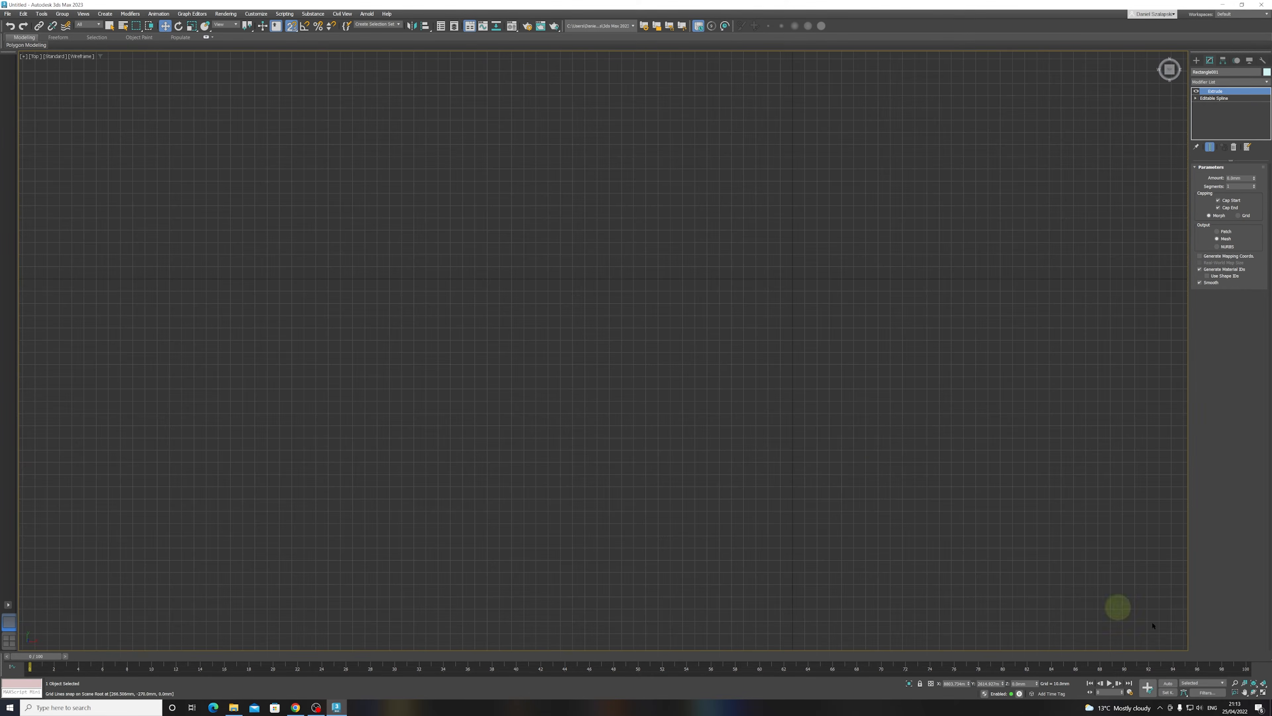
left_click(1254, 686)
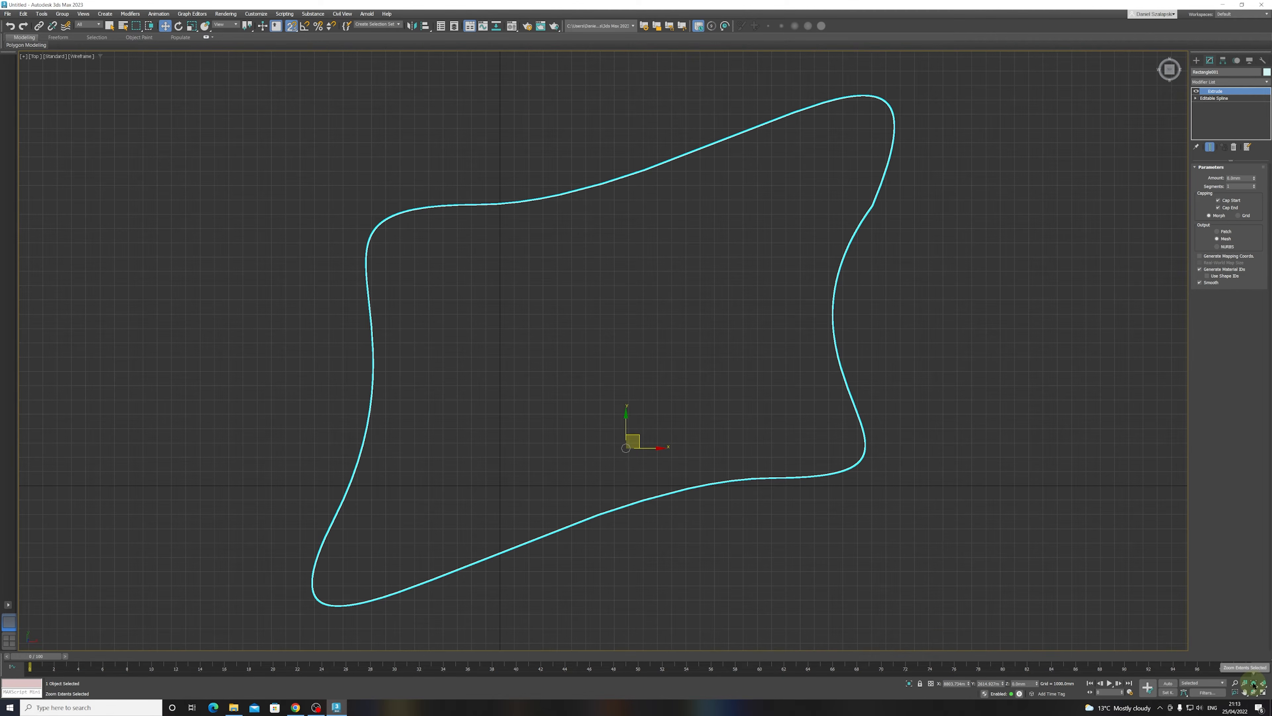
left_click(636, 442)
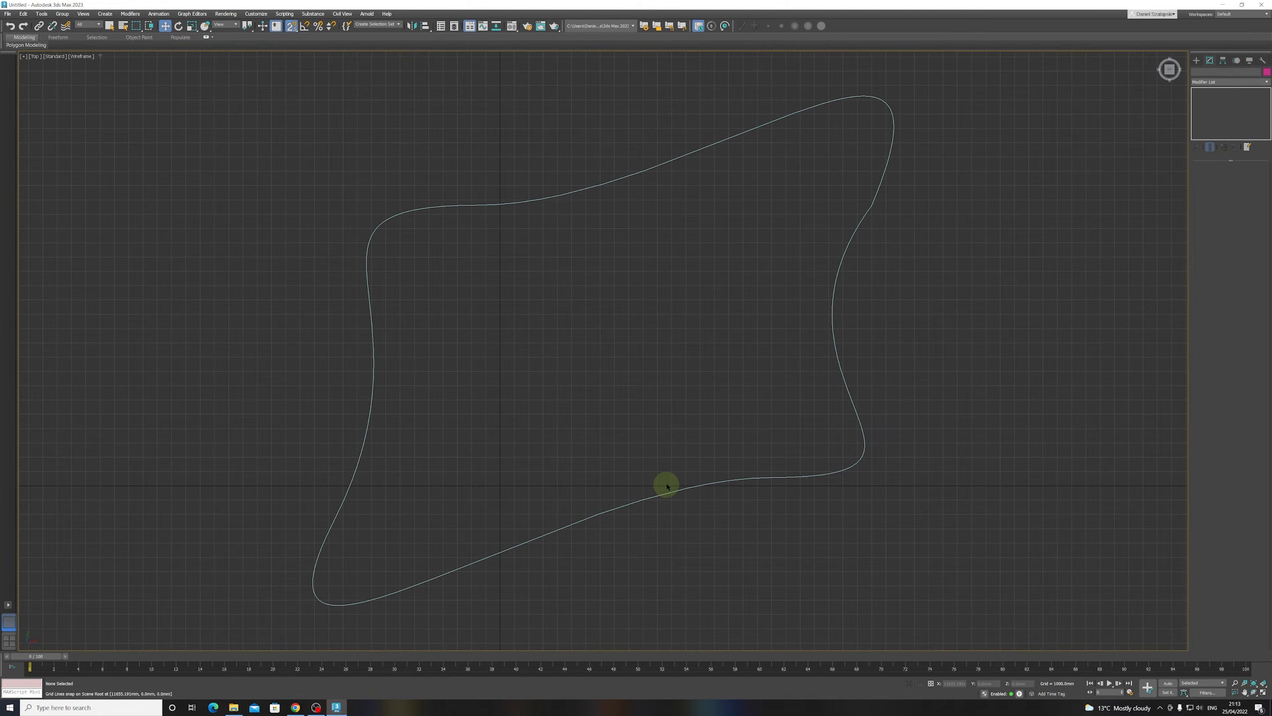
left_click(680, 490)
left_click_drag(632, 447, 553, 425)
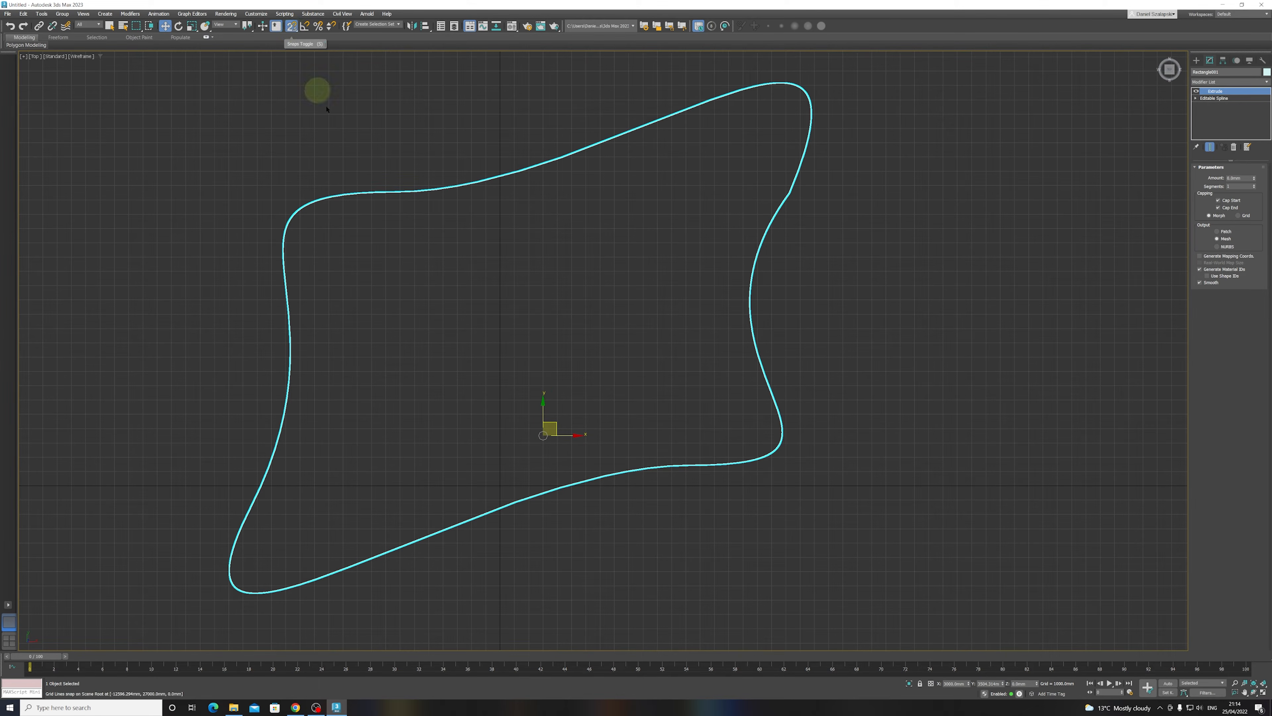
- Turn off snapping and move the shape freely toward the upper left in the Top view
left_click(291, 26)
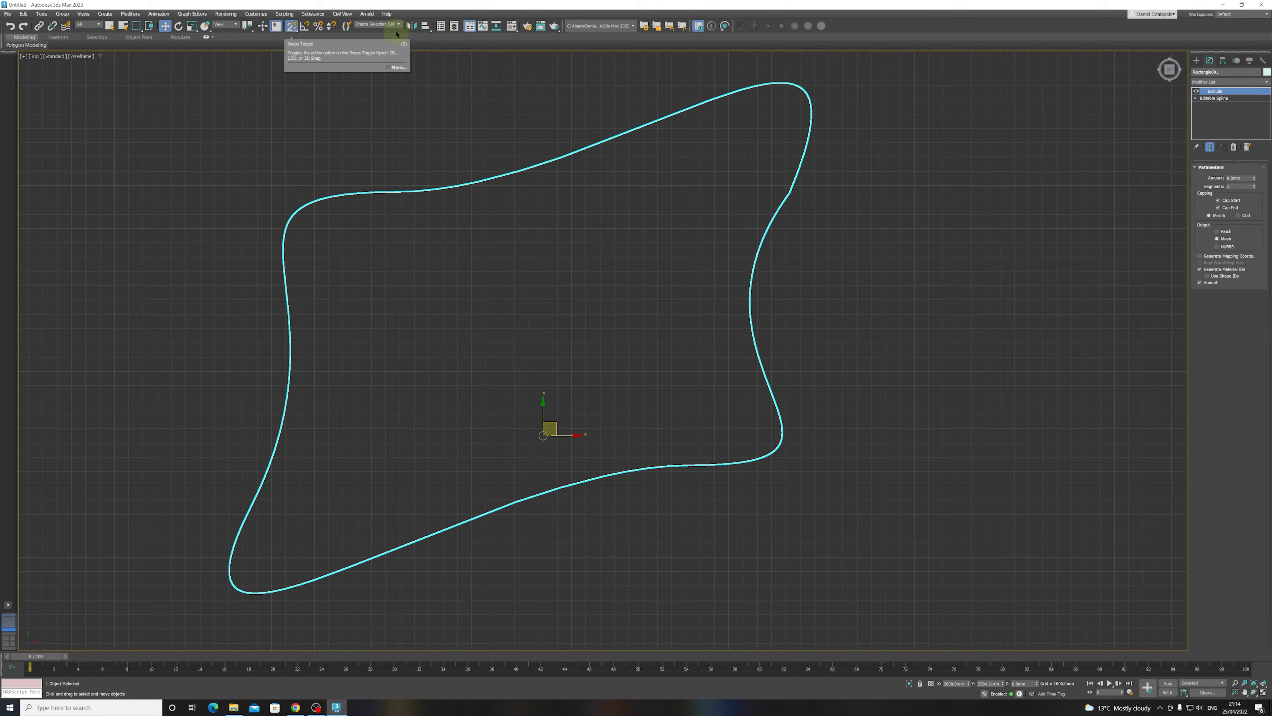
middle_click_drag(550, 310, 566, 327)
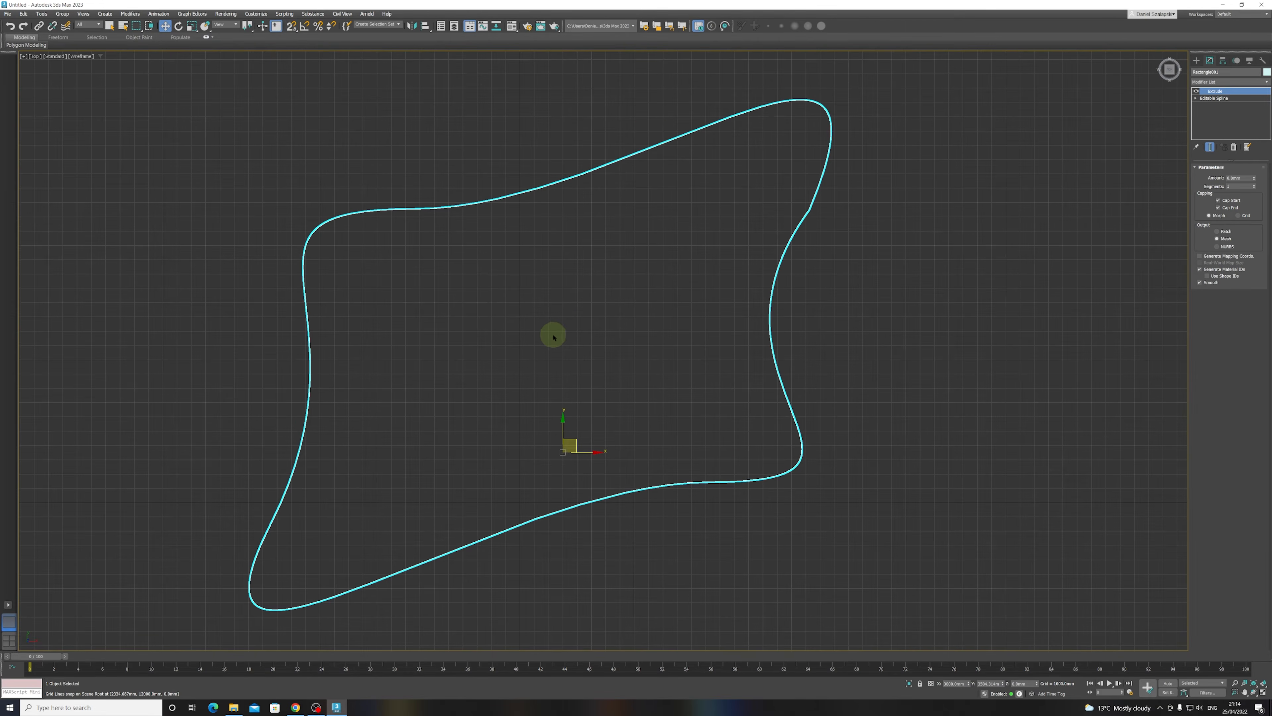
middle_click_drag(618, 440, 649, 350)
scroll(622, 353, "down", 2)
scroll(622, 355, "down", 2)
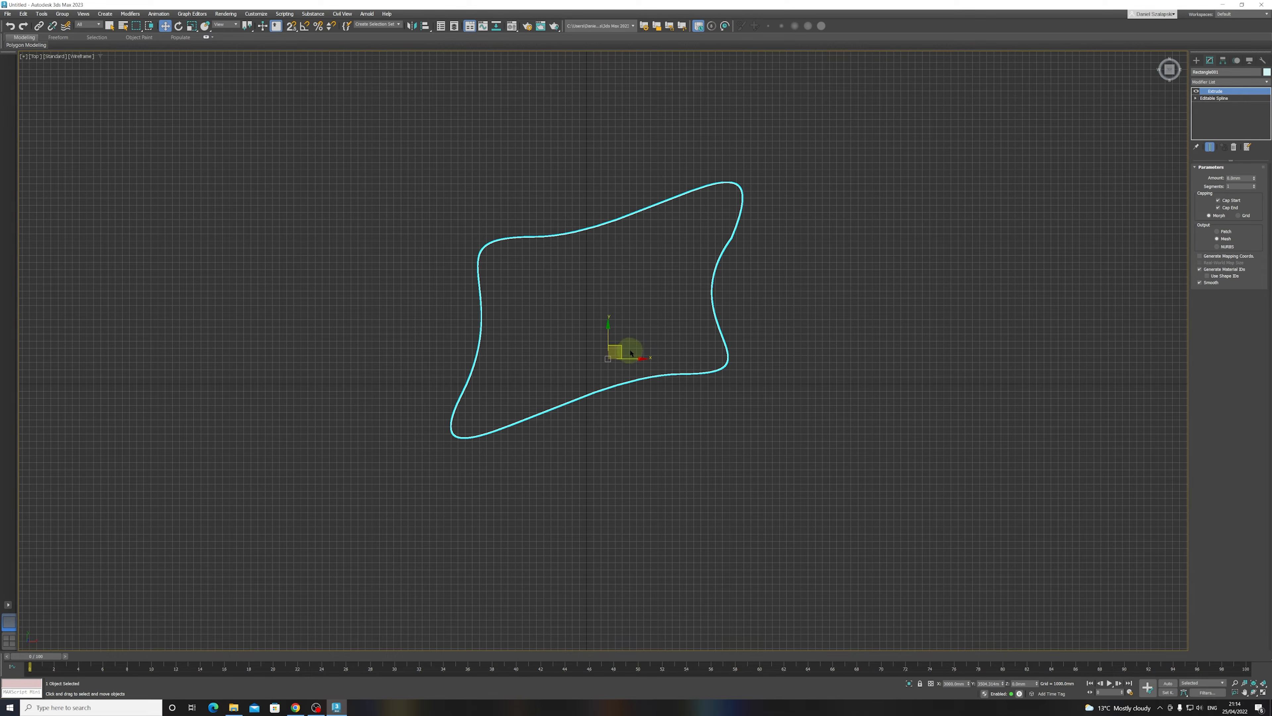
left_click_drag(622, 348, 601, 330)
- From an angled orthographic view, move the shape again without snapping, finishing with a move in the YZ plane
middle_click_drag(648, 355, 620, 376, "alt")
scroll(578, 386, "up", 2)
left_click_drag(582, 383, 537, 357)
middle_click_drag(587, 384, 497, 299, "alt")
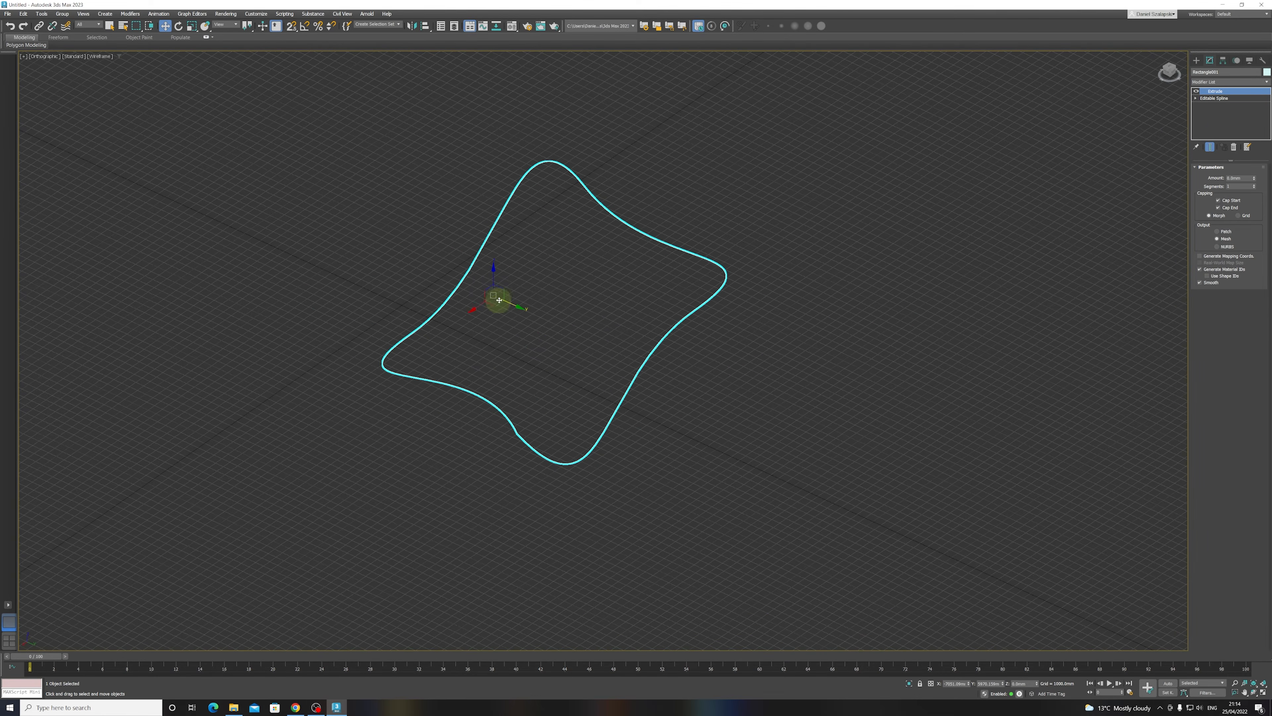
left_click_drag(500, 290, 557, 350)
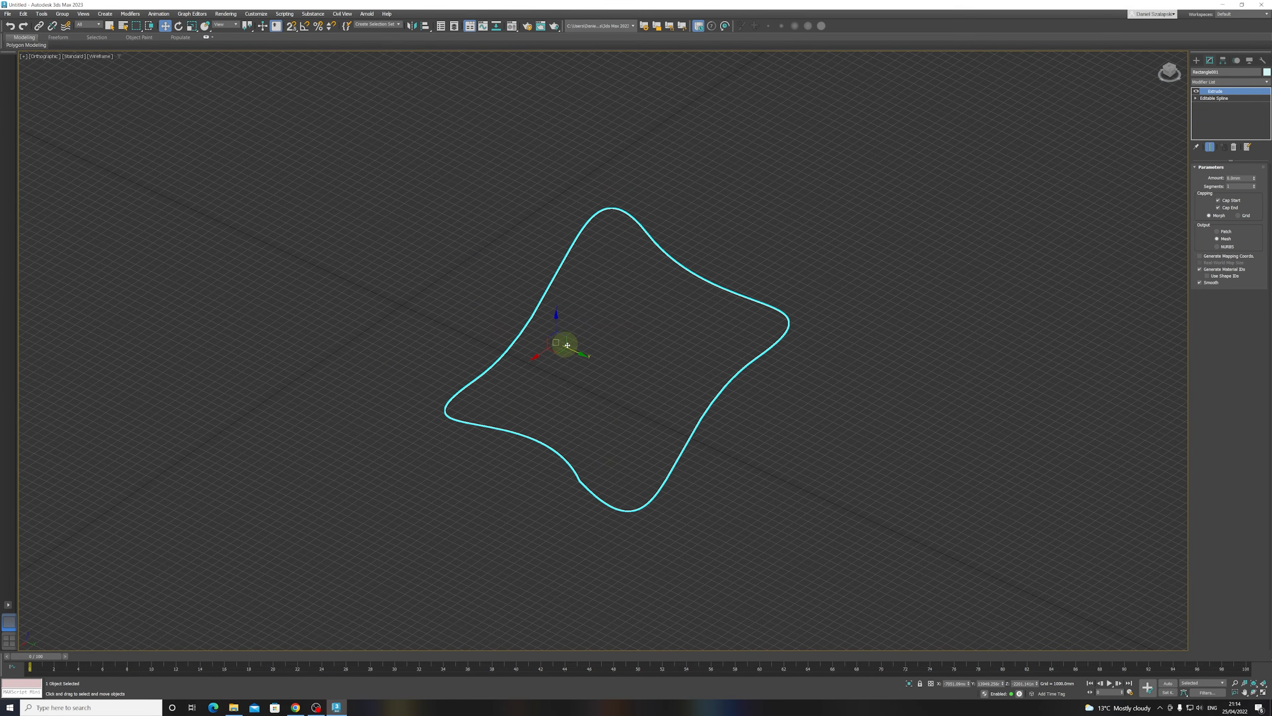
- Move the shape in the XY plane only, and undo a trial lift along Z
middle_click_drag(574, 407, 585, 341, "alt")
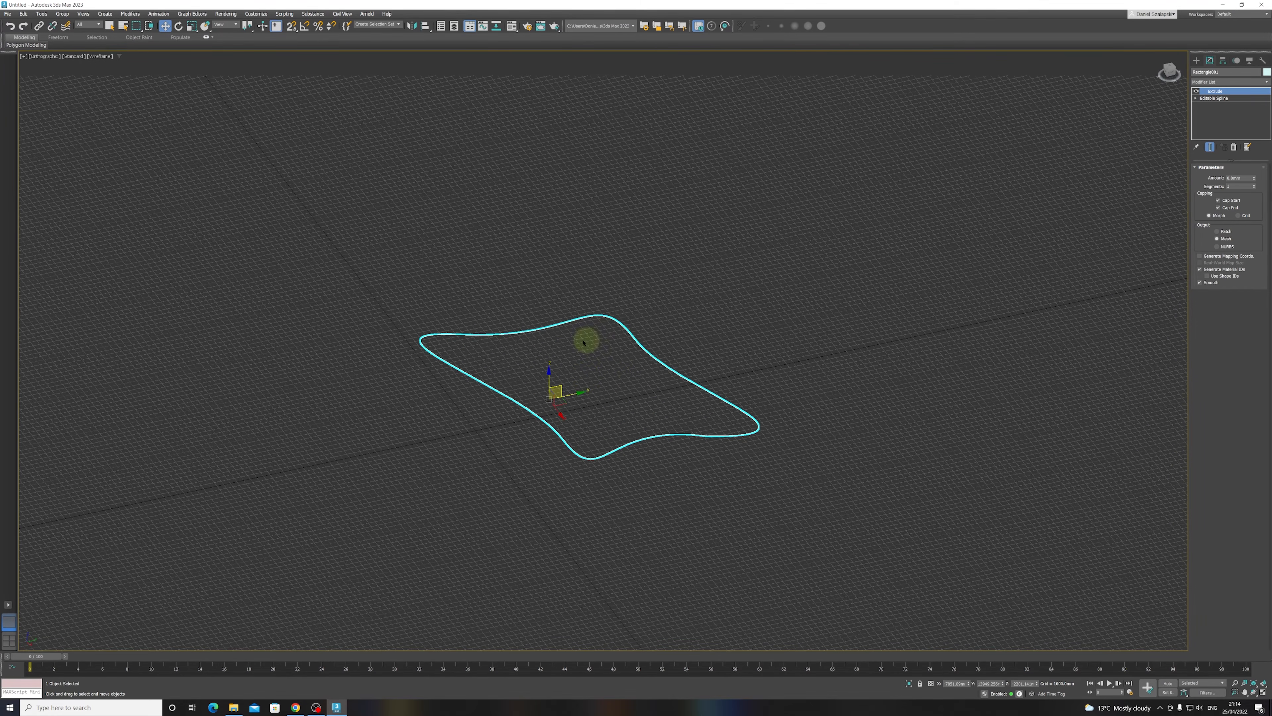
left_click_drag(563, 403, 459, 447)
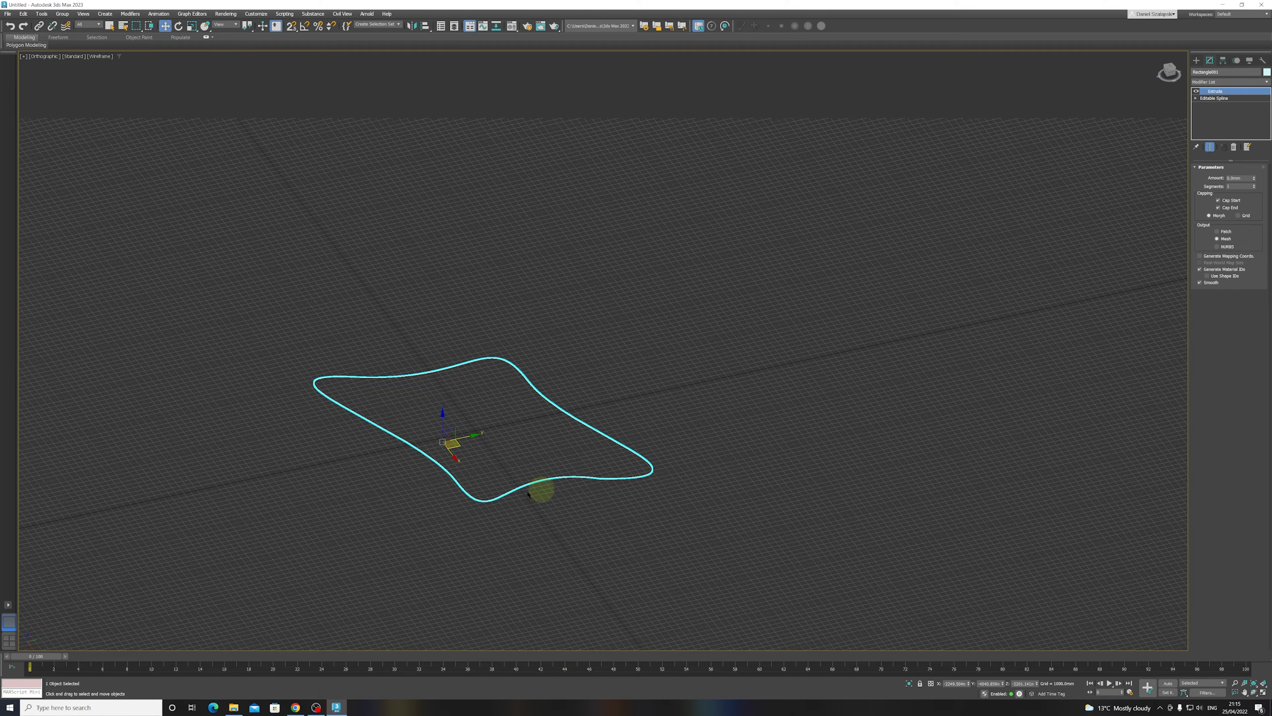
middle_click_drag(511, 484, 492, 451, "alt")
left_click_drag(452, 406, 498, 149)
key("ctrl+z")
middle_click_drag(469, 355, 537, 316, "alt")
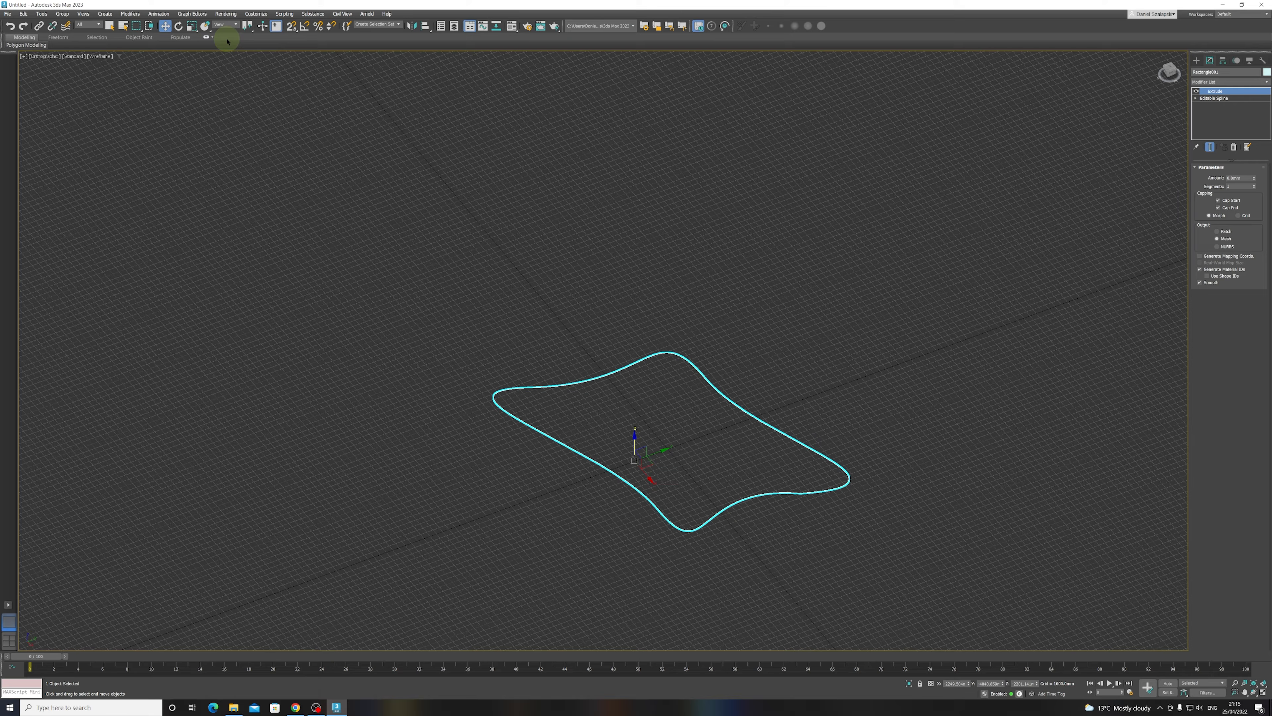
- Enter an Extrude amount that turns the shape into a thin slab
double_click(1242, 177)
key("Return")
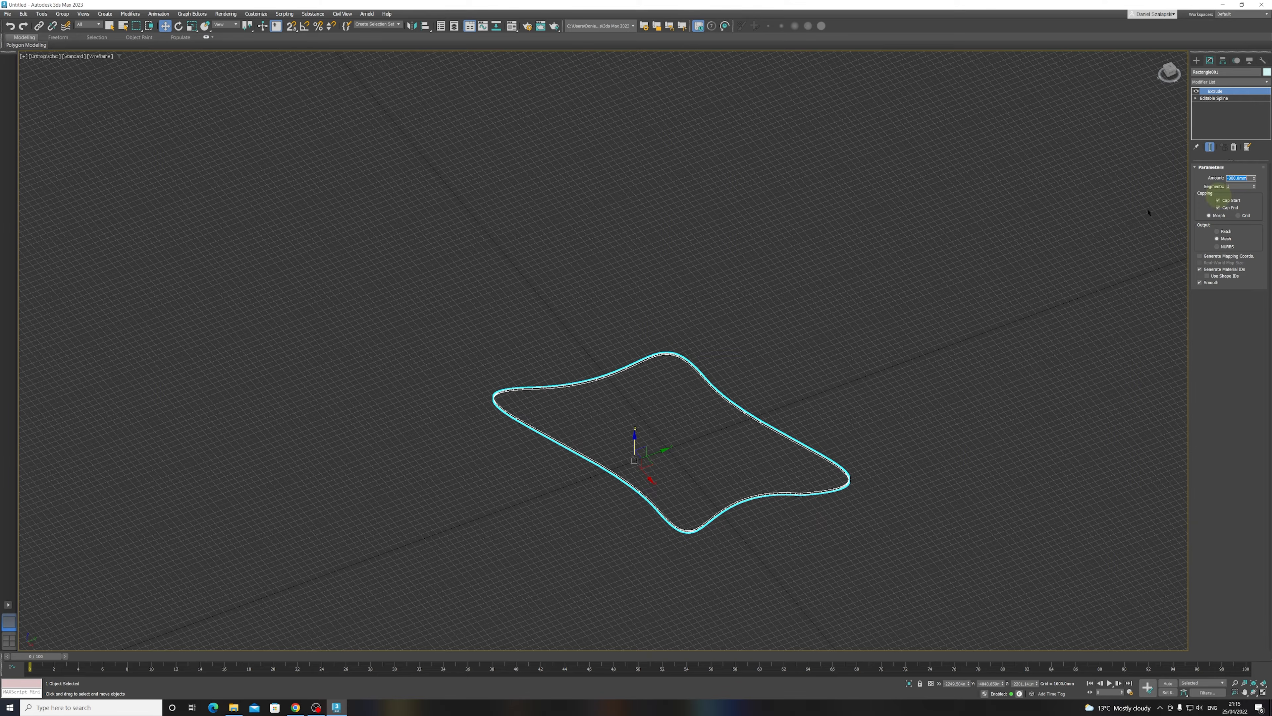
left_click_drag(699, 451, 716, 445)
- Compare the slab in wireframe and default shading, both selected and deselected, ending in wireframe
key("F3")
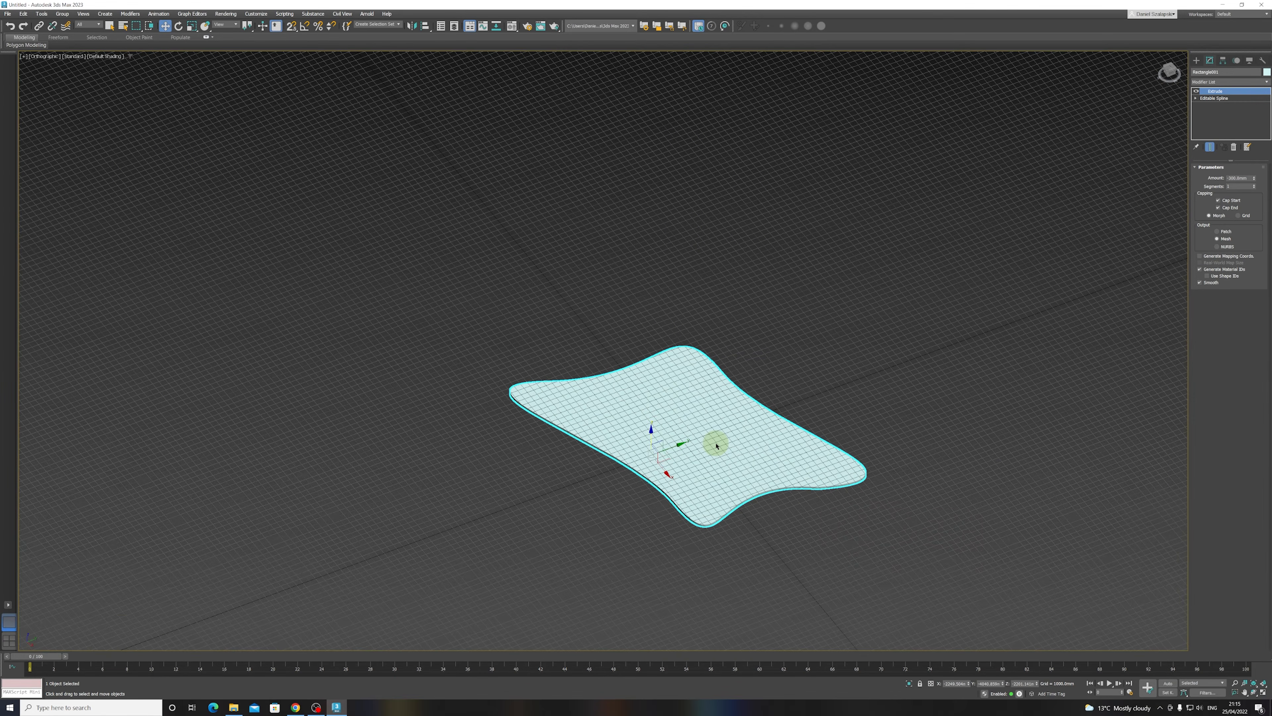
key("F3")
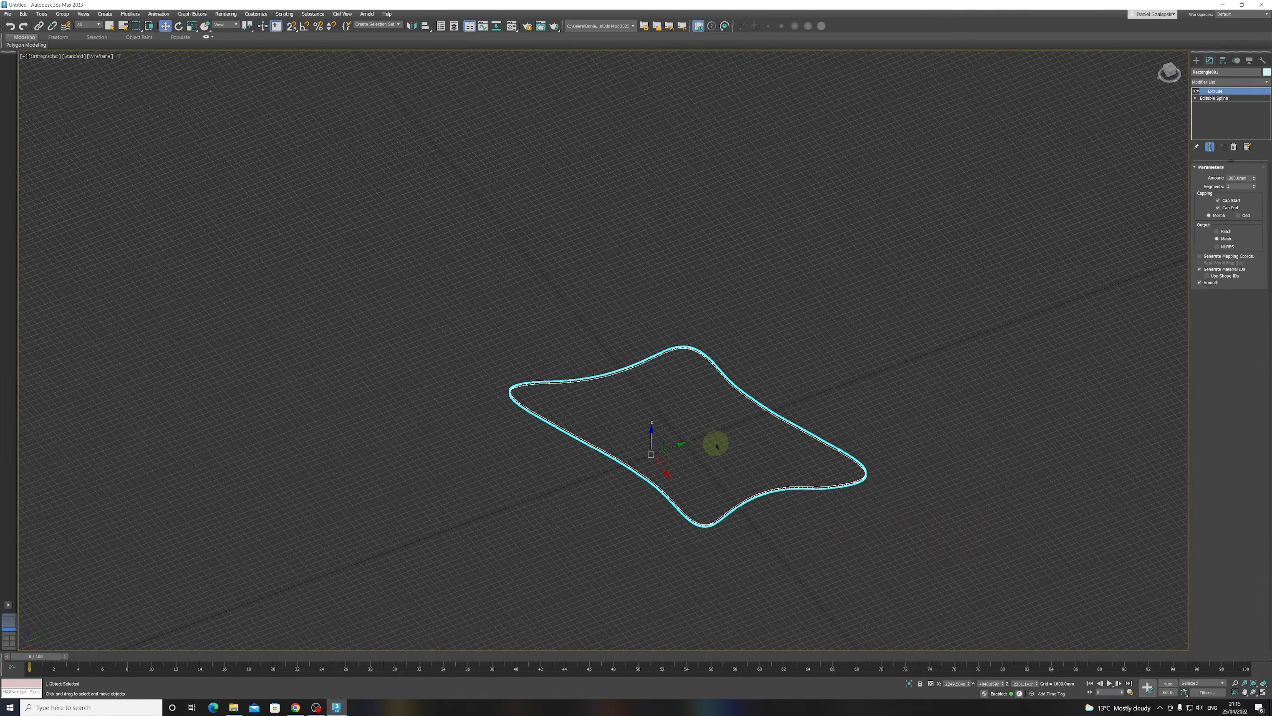
left_click(706, 312)
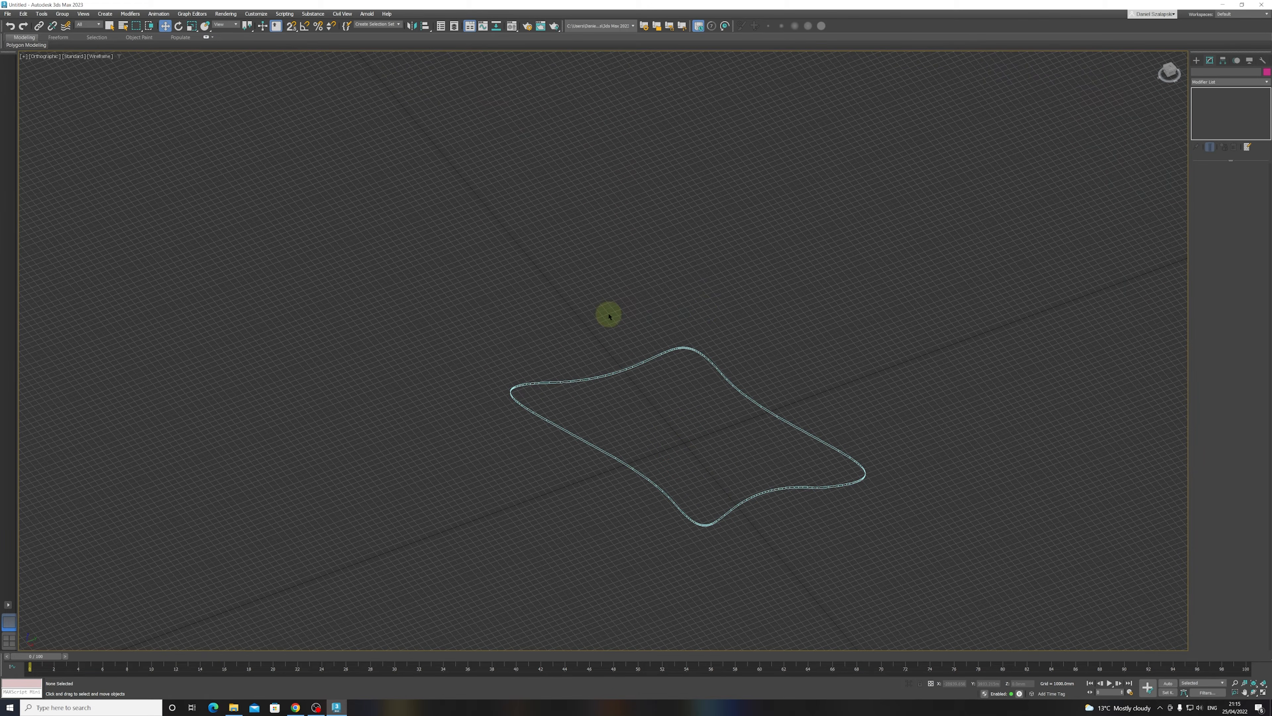
key("F3")
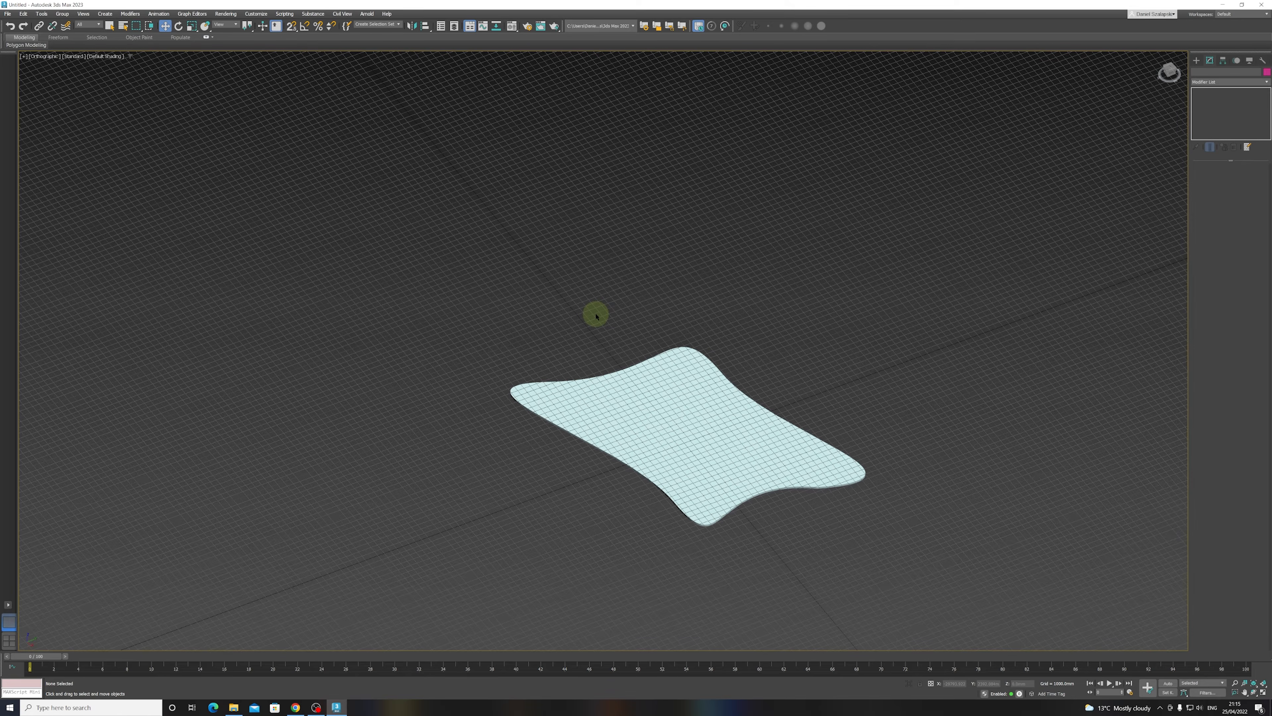
key("F3")
key("F3")
key("F3")
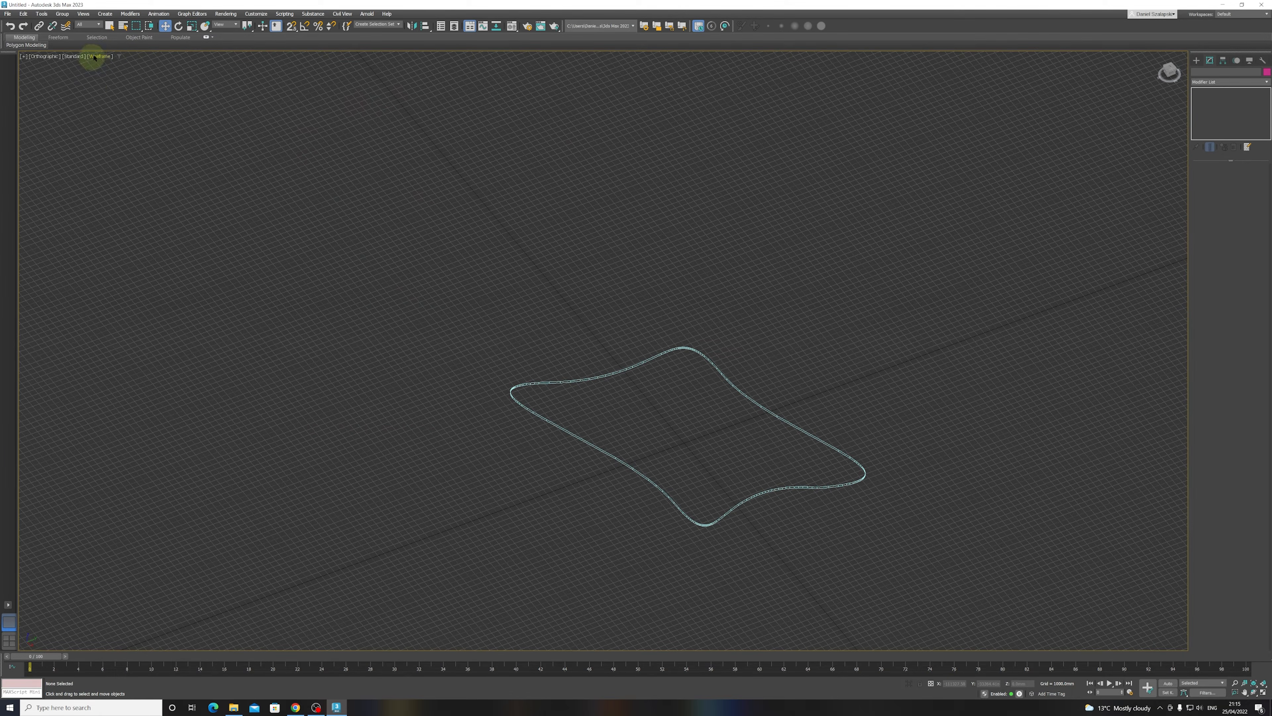
- Set the viewport shading to Clay and hide the grid
left_click(96, 57)
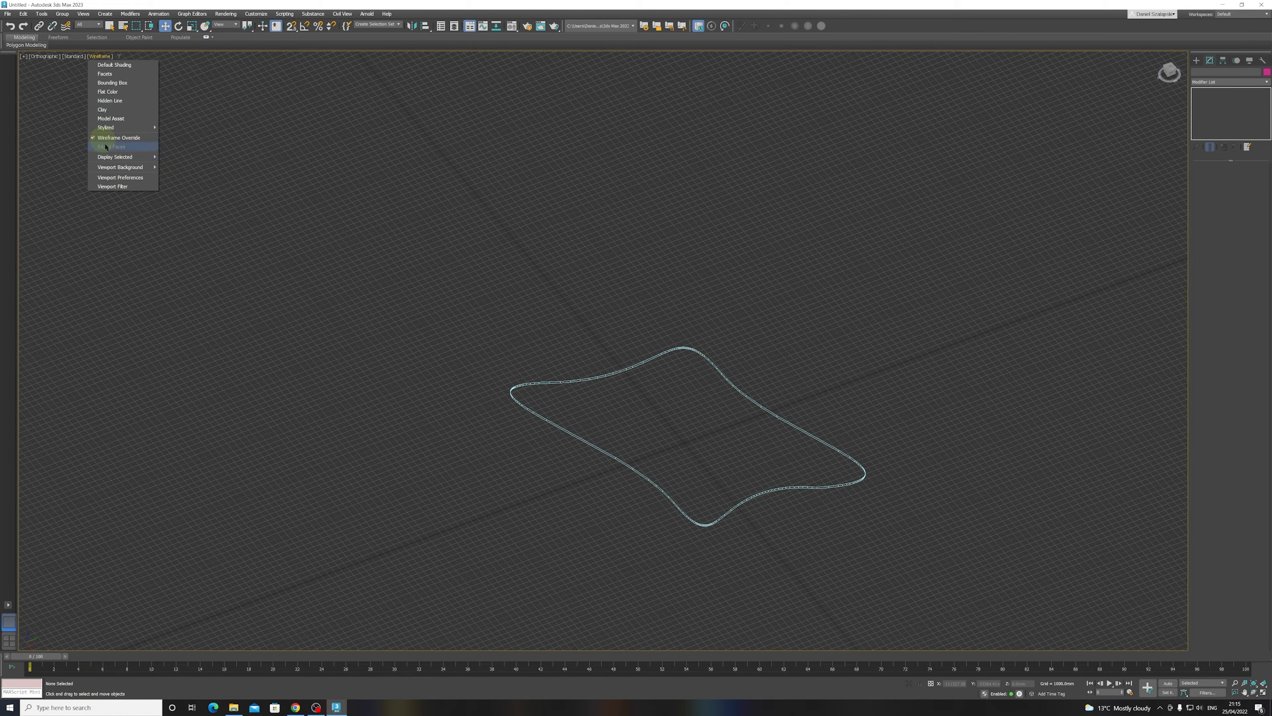
left_click(118, 110)
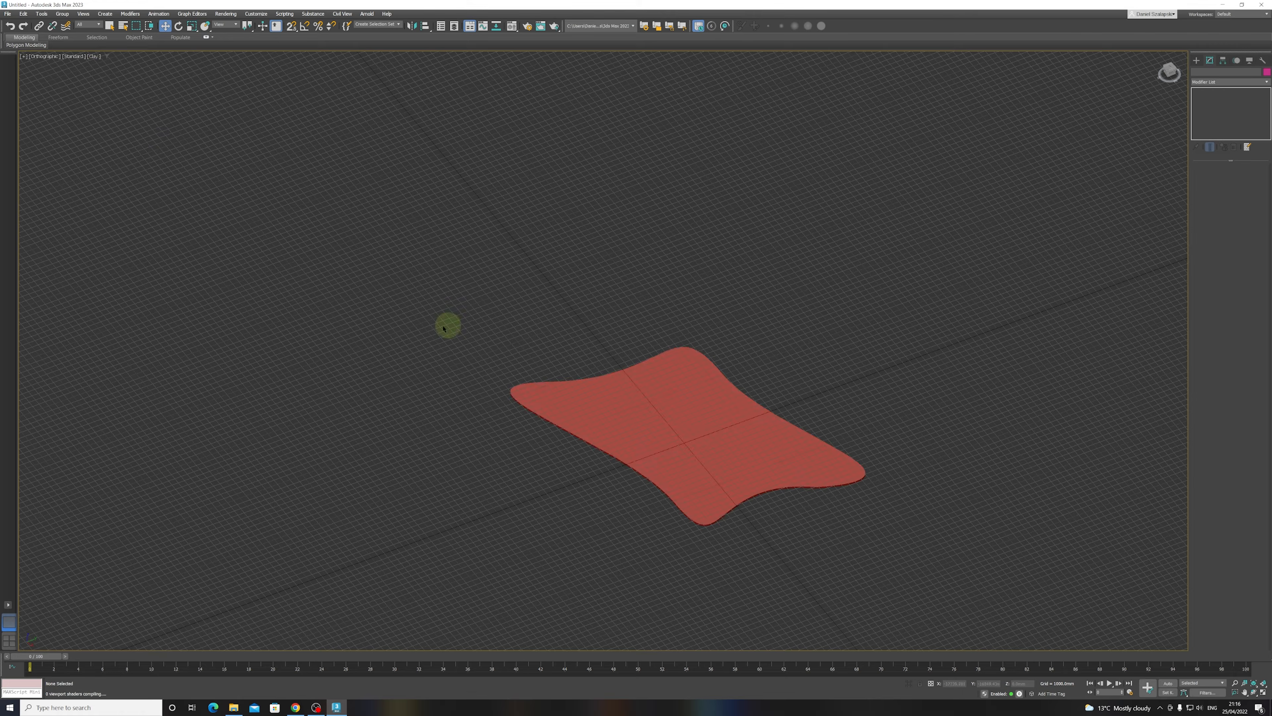
scroll(631, 446, "up", 10)
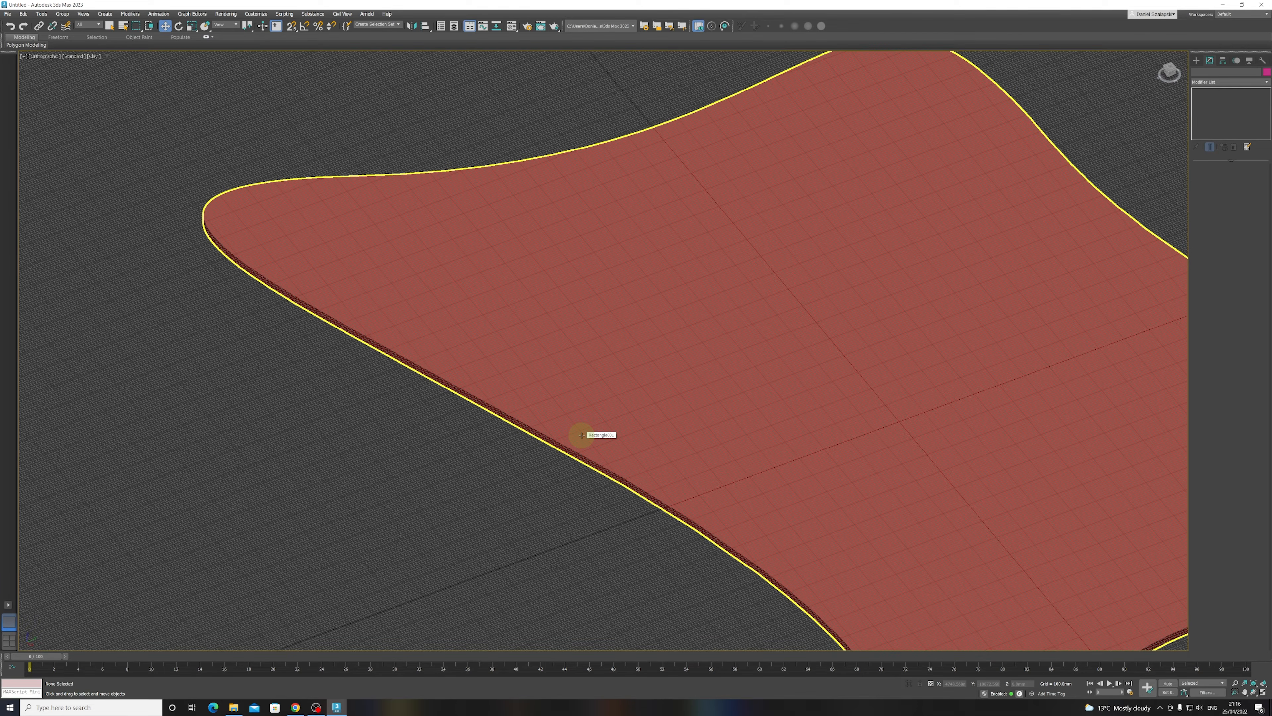
key("g")
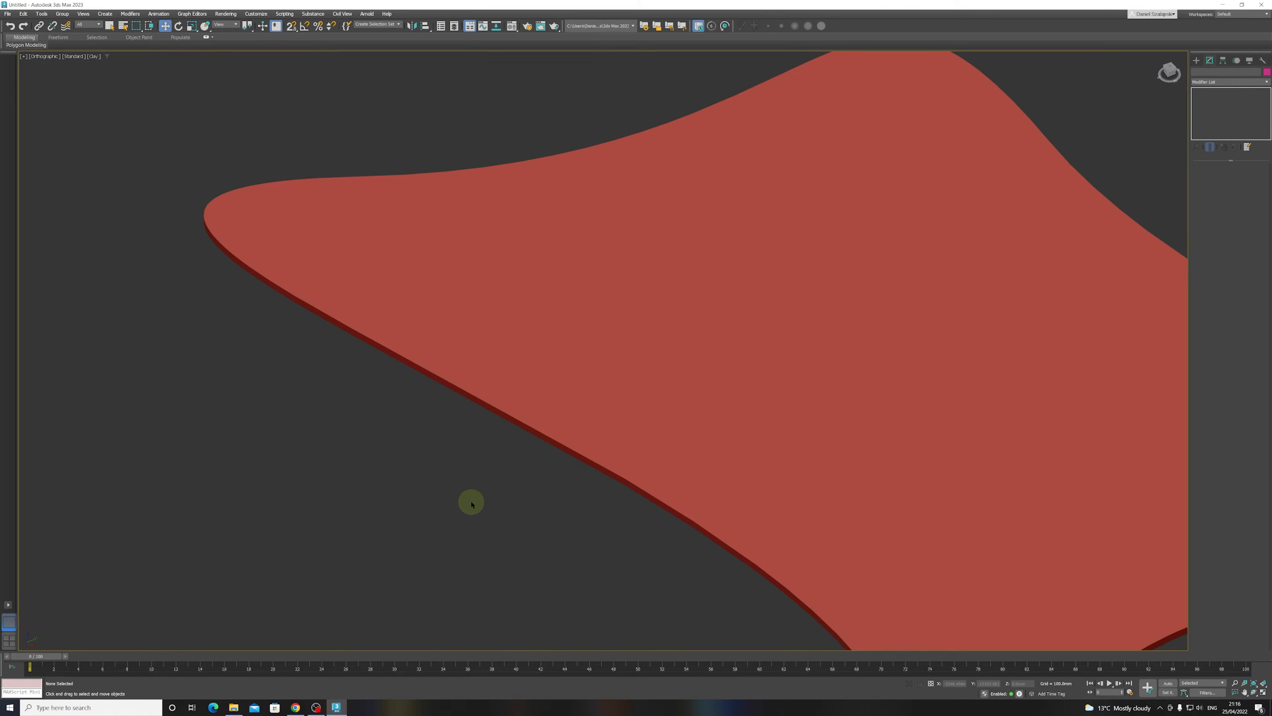
- Toggle the close-up of the slab repeatedly between wireframe and Clay shading, ending in Clay
key("F3")
key("F3")
key("F3")
key("F3")
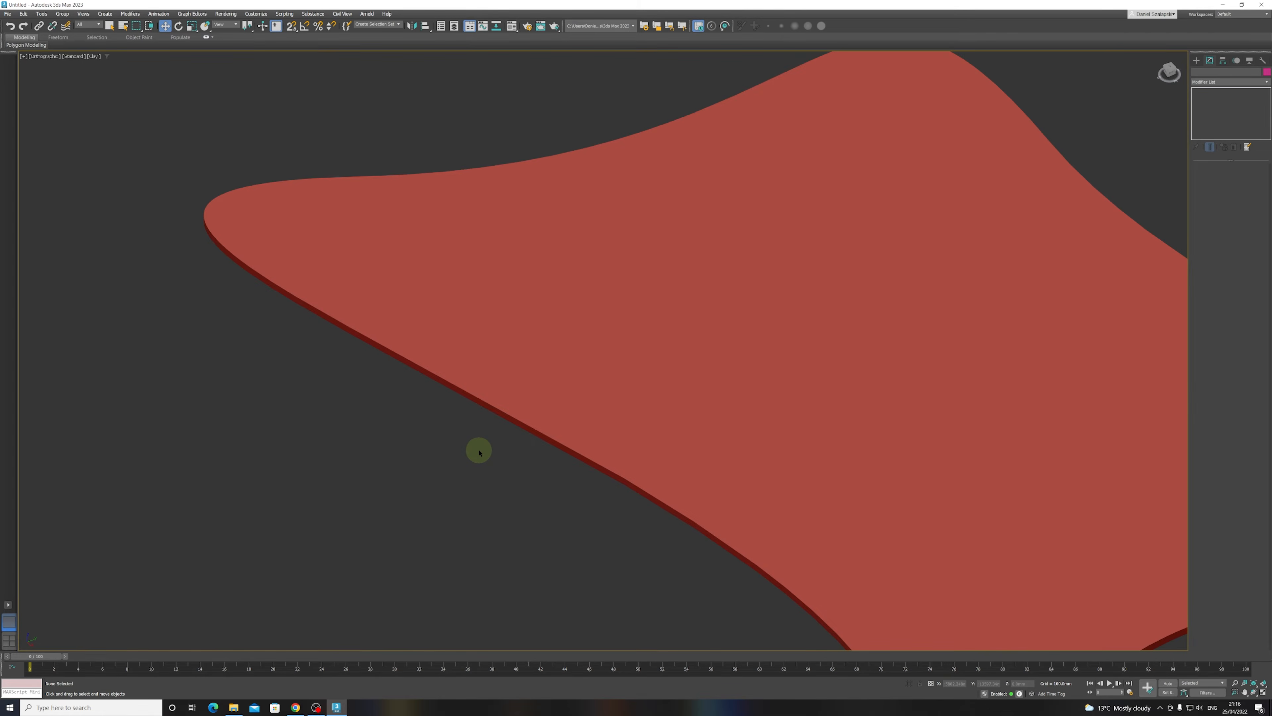
key("F3")
key("F3")
- Turn on Edged Faces and compare the slab's left corner with and without edges, leaving the edges displayed
key("F4")
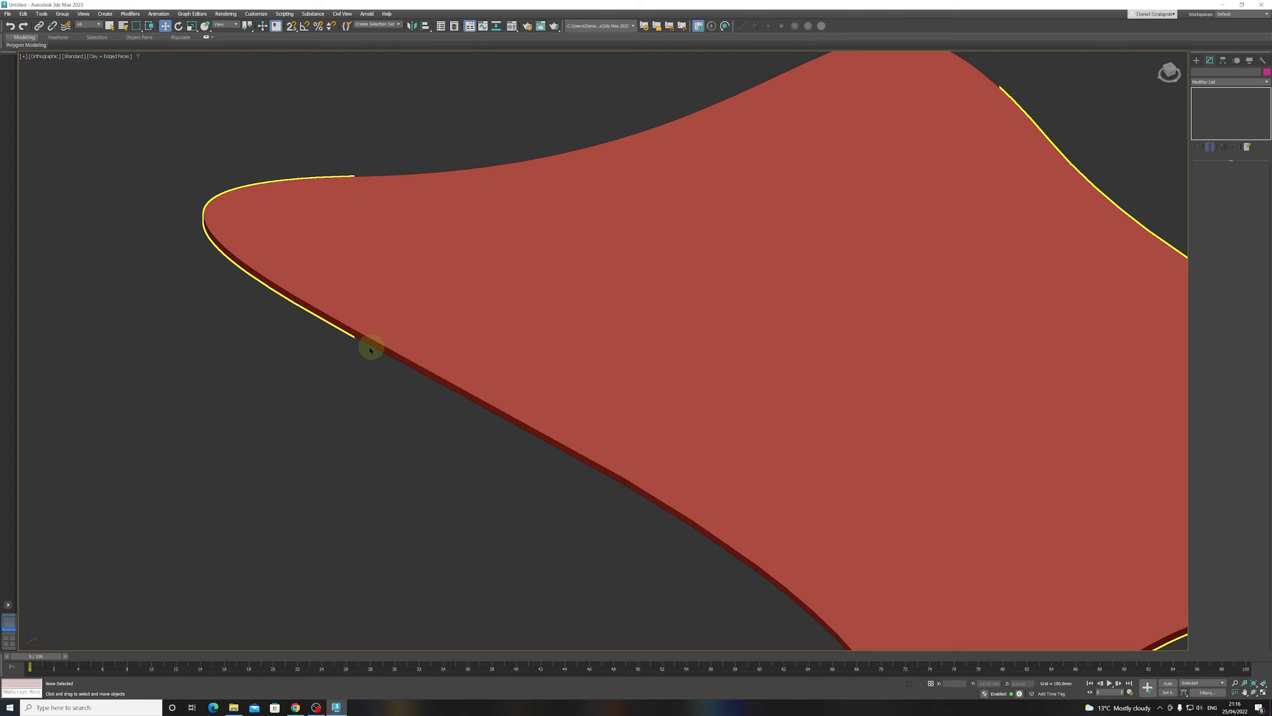
scroll(208, 249, "up", 2)
middle_click_drag(208, 250, 420, 313)
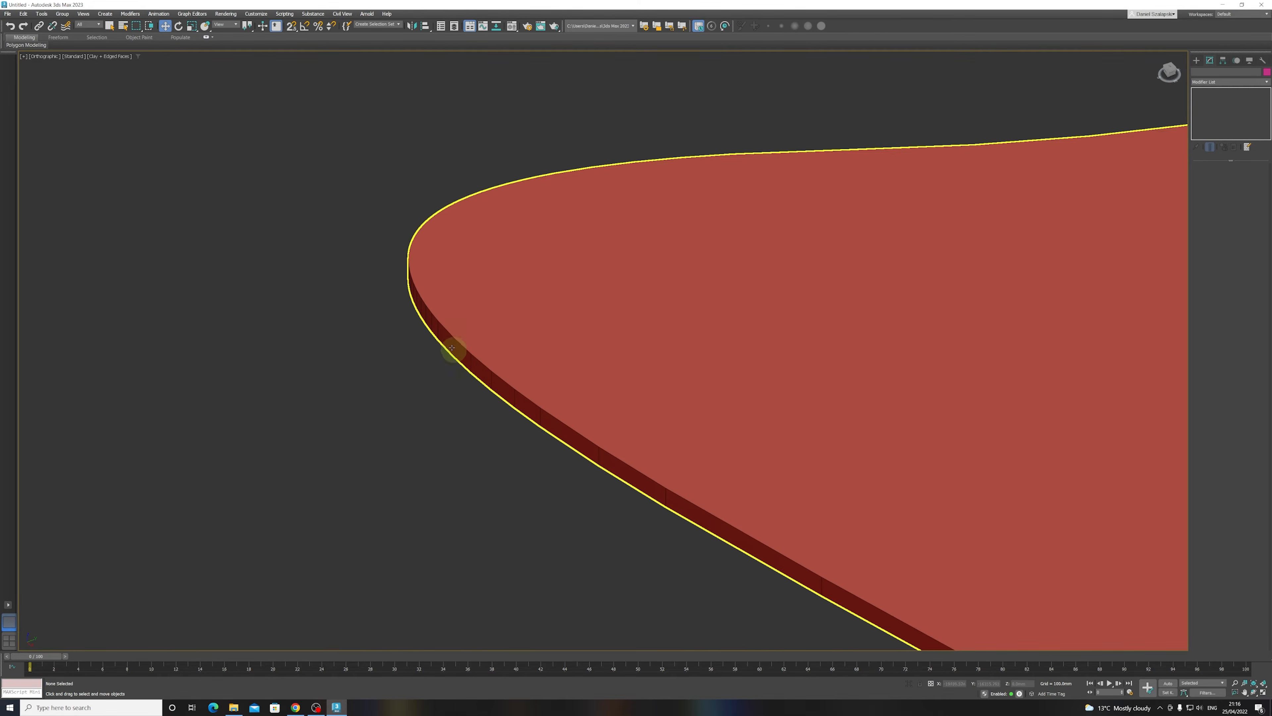
key("F4")
key("F4")
key("F4")
key("F4")
key("F4")
key("F4")
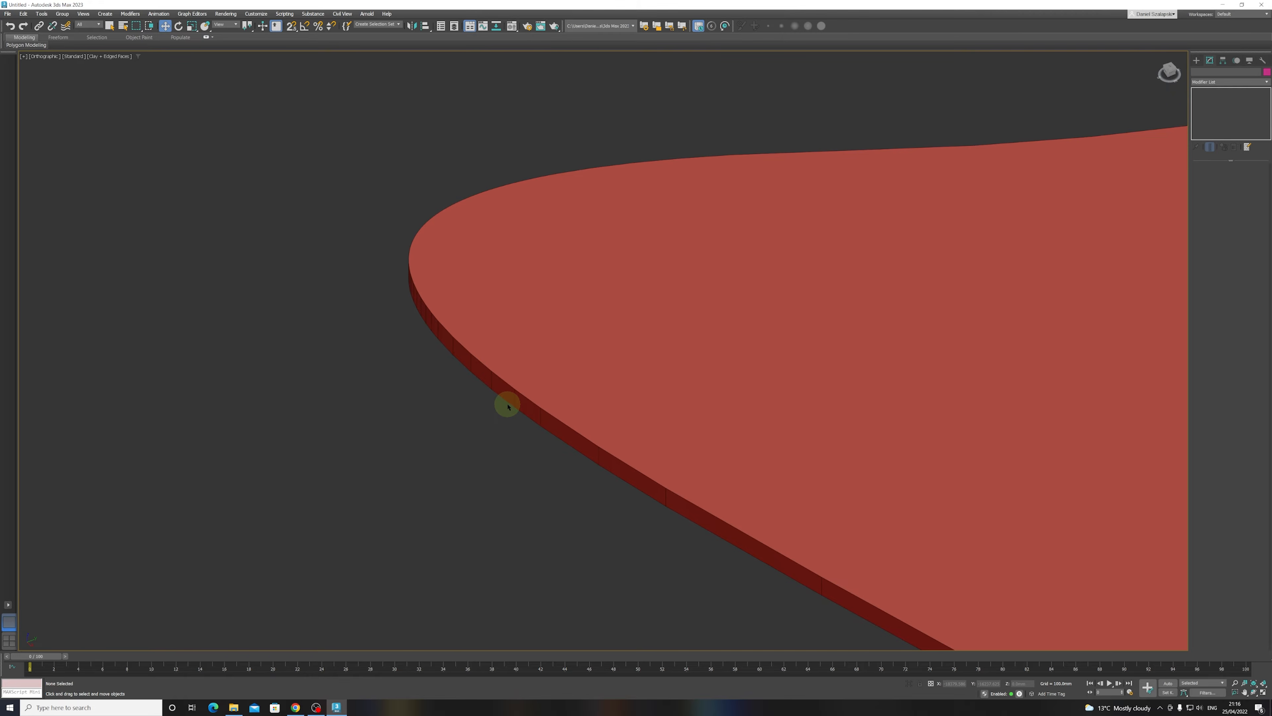
- View the whole slab in wireframe, return to Clay shading with edged faces, and select the slab
key("F3")
scroll(505, 435, "down", 5)
scroll(507, 435, "down", 2)
middle_click_drag(710, 501, 653, 455)
scroll(627, 450, "up", 4)
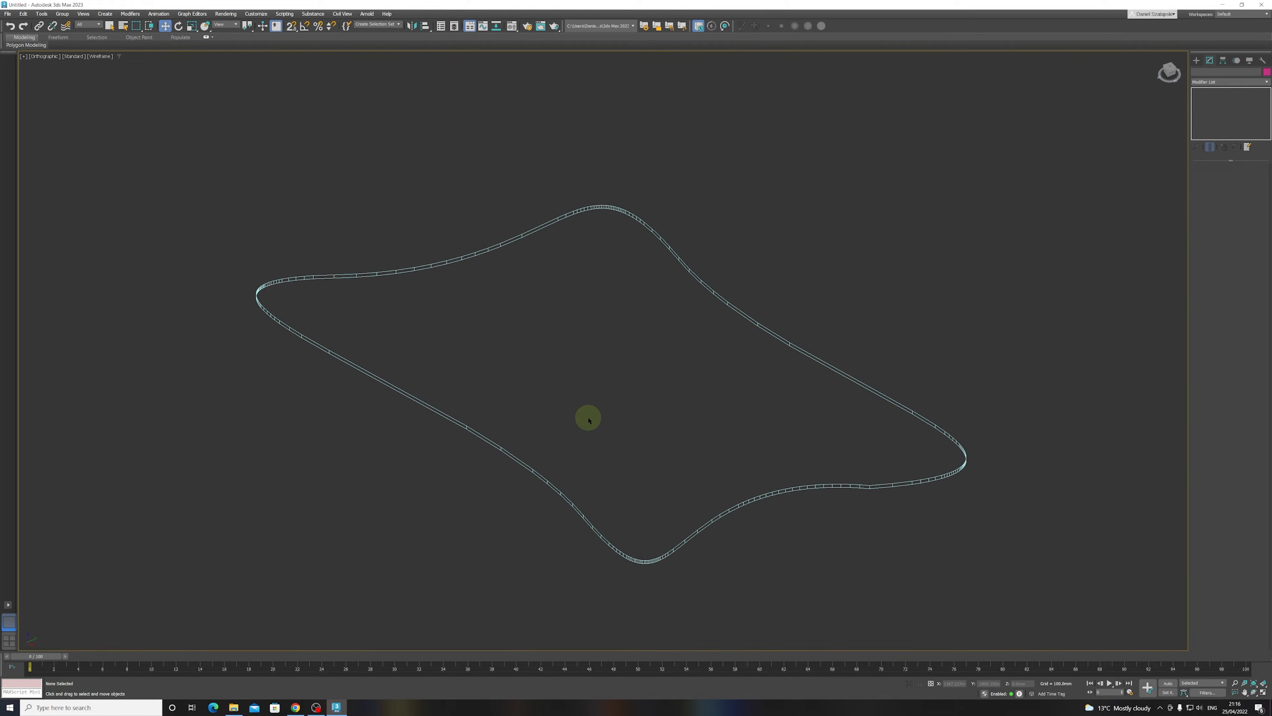
key("F3")
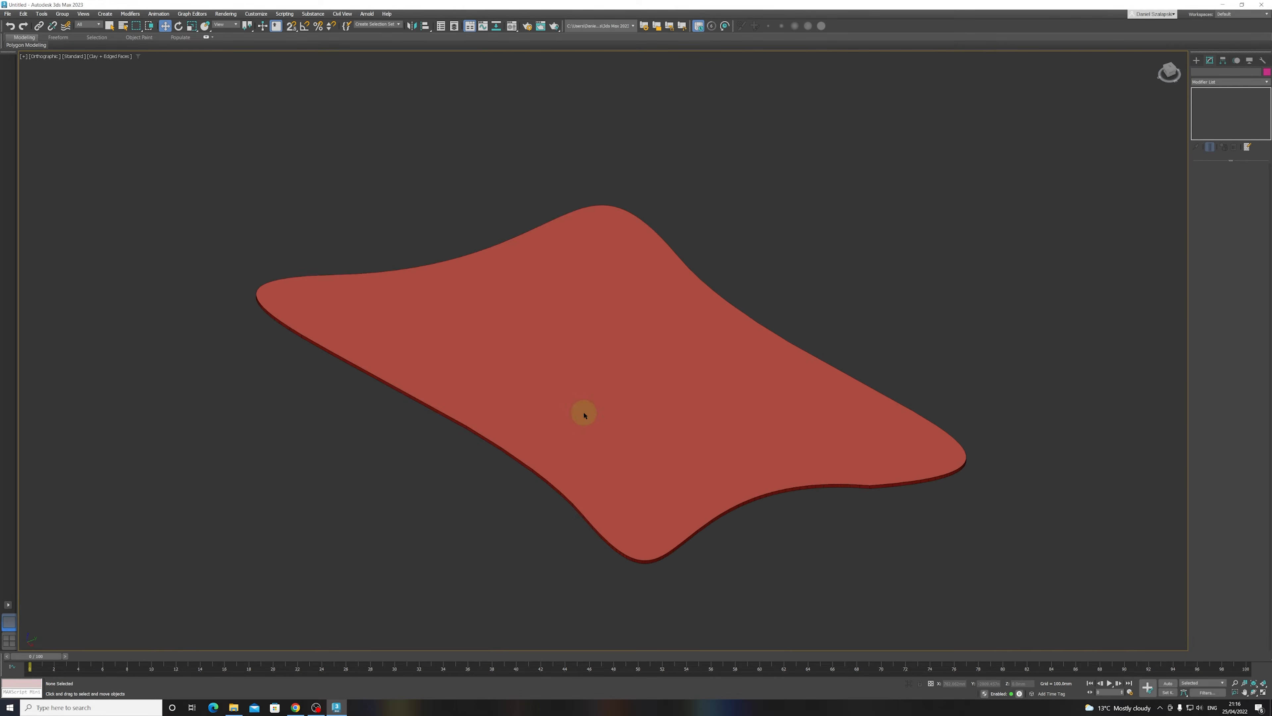
left_click(559, 378)
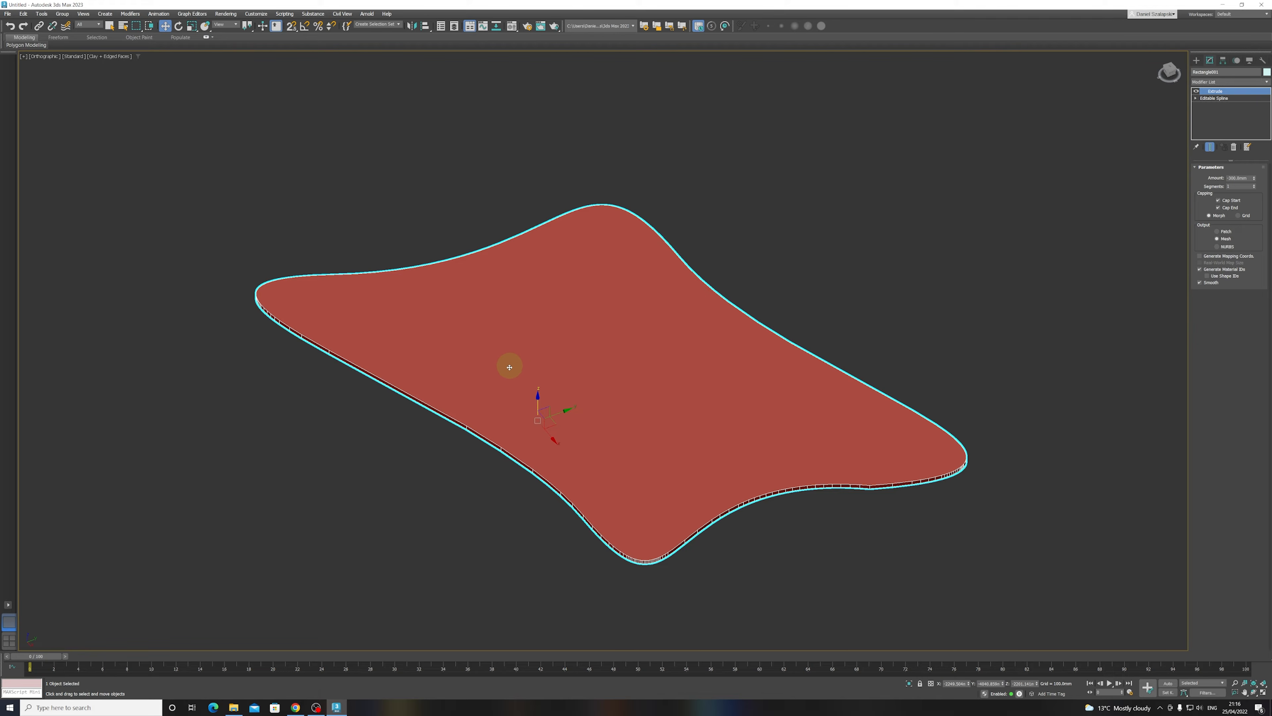
- Set up an Array of the slab as instances, with a 6000 mm incremental Z move and a 1D count of 2
scroll(522, 379, "down", 3)
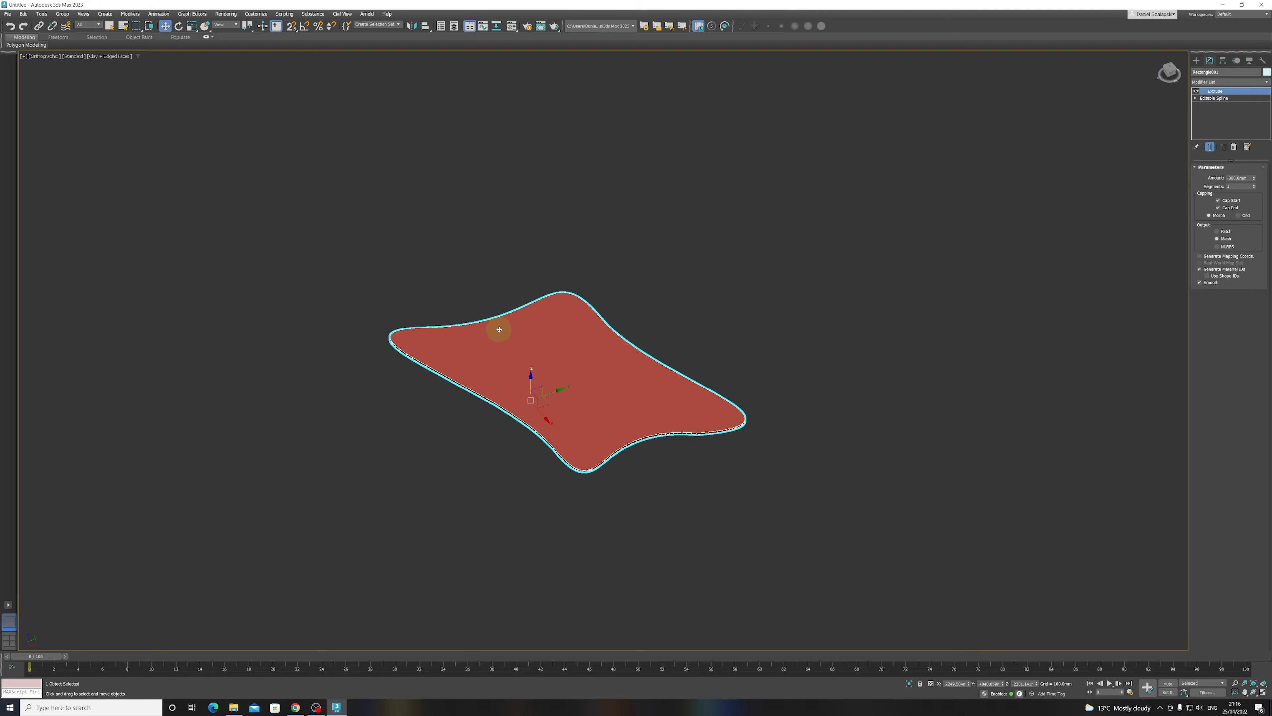
middle_click_drag(499, 329, 565, 373)
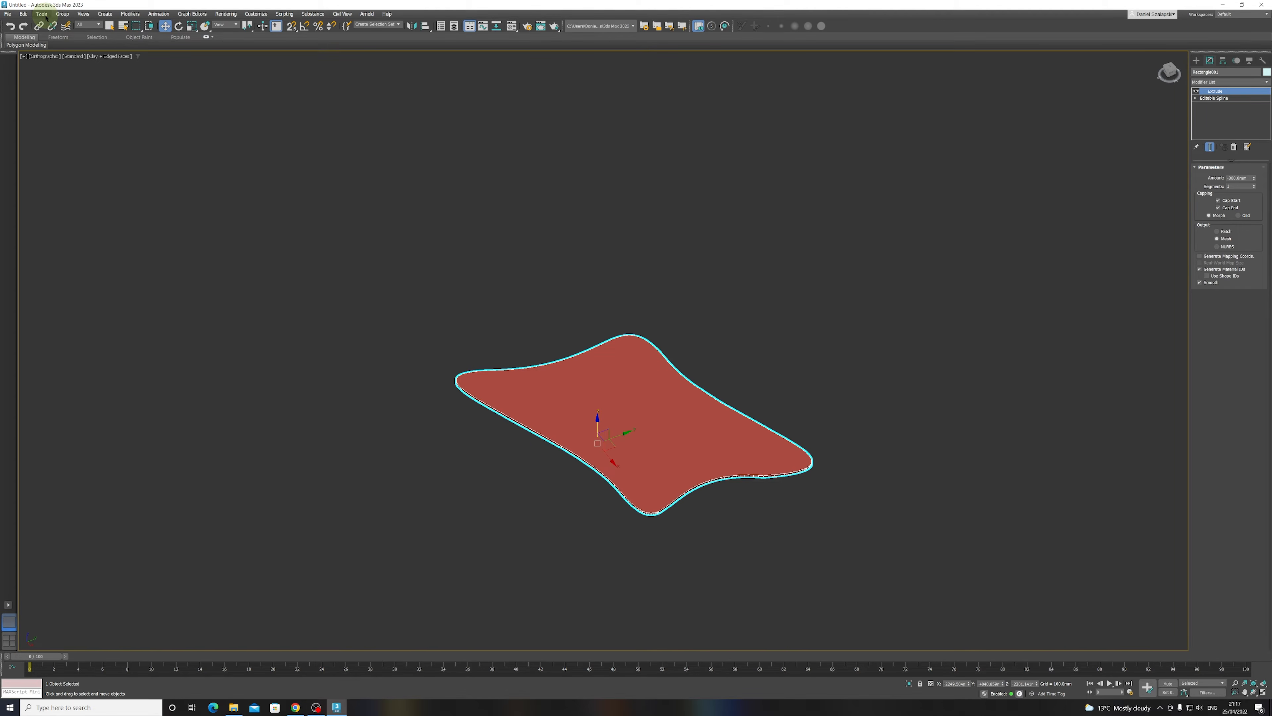
left_click(43, 15)
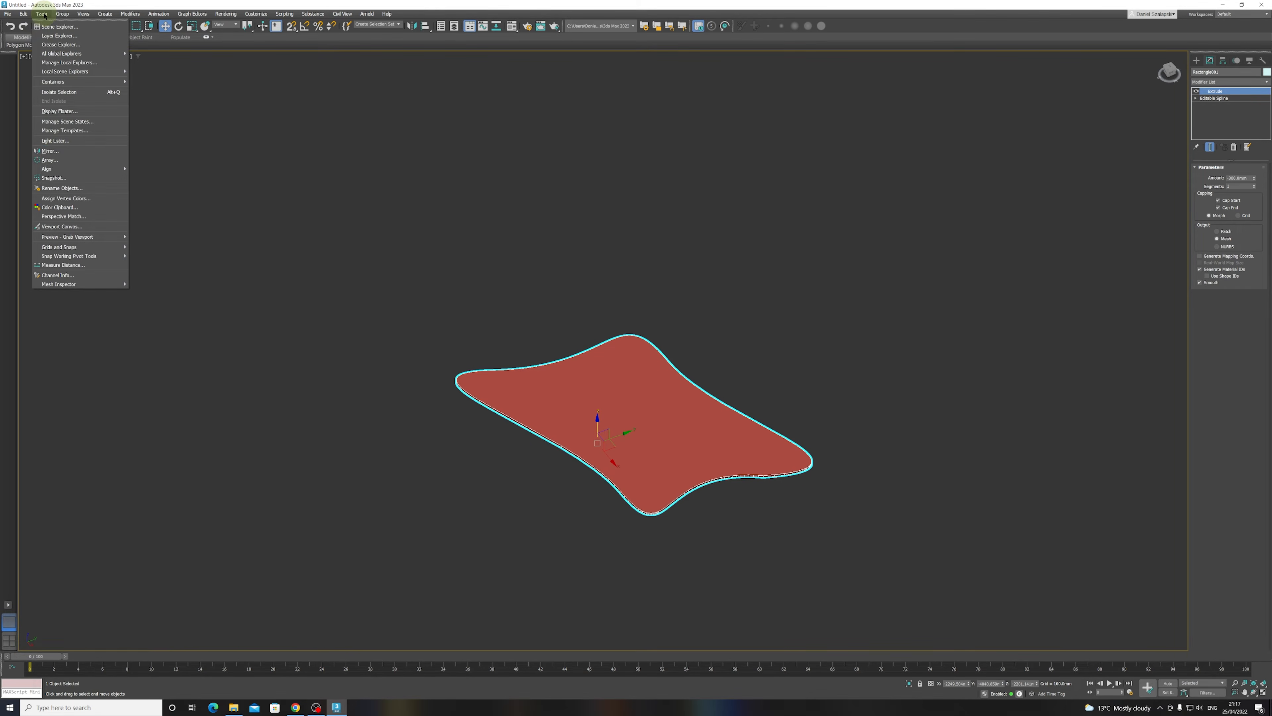
left_click(50, 160)
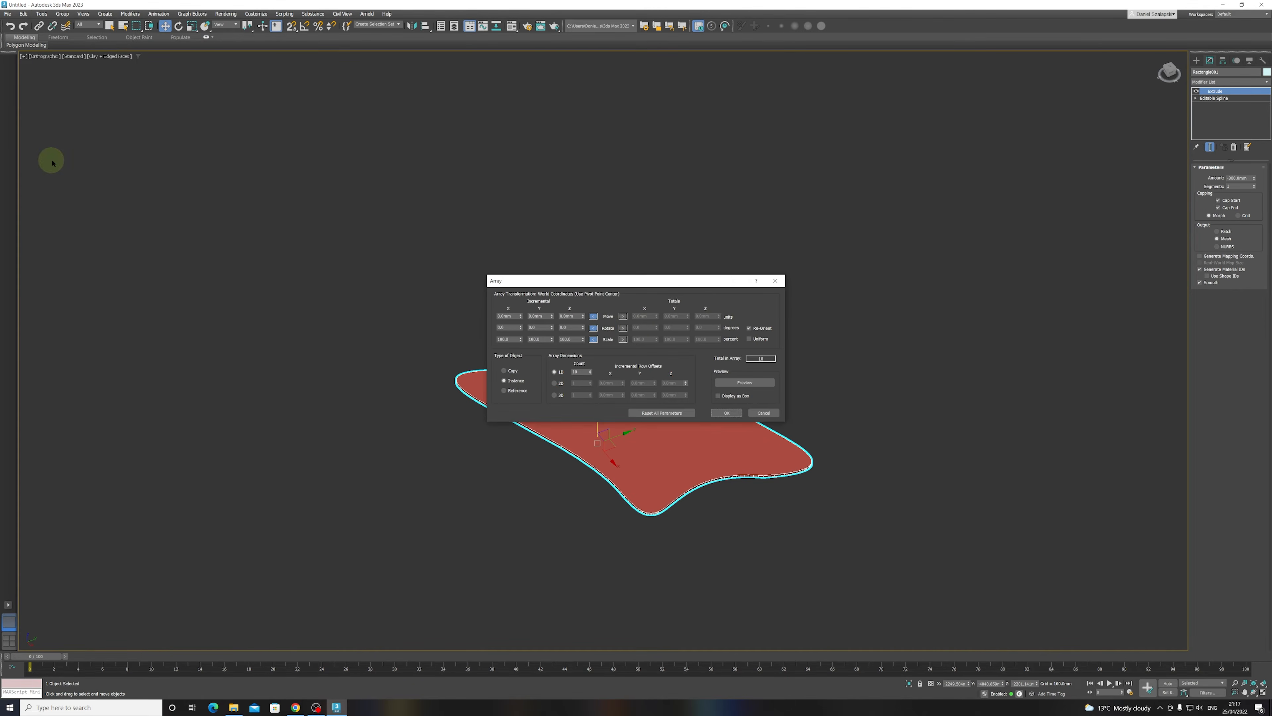
left_click_drag(605, 286, 890, 256)
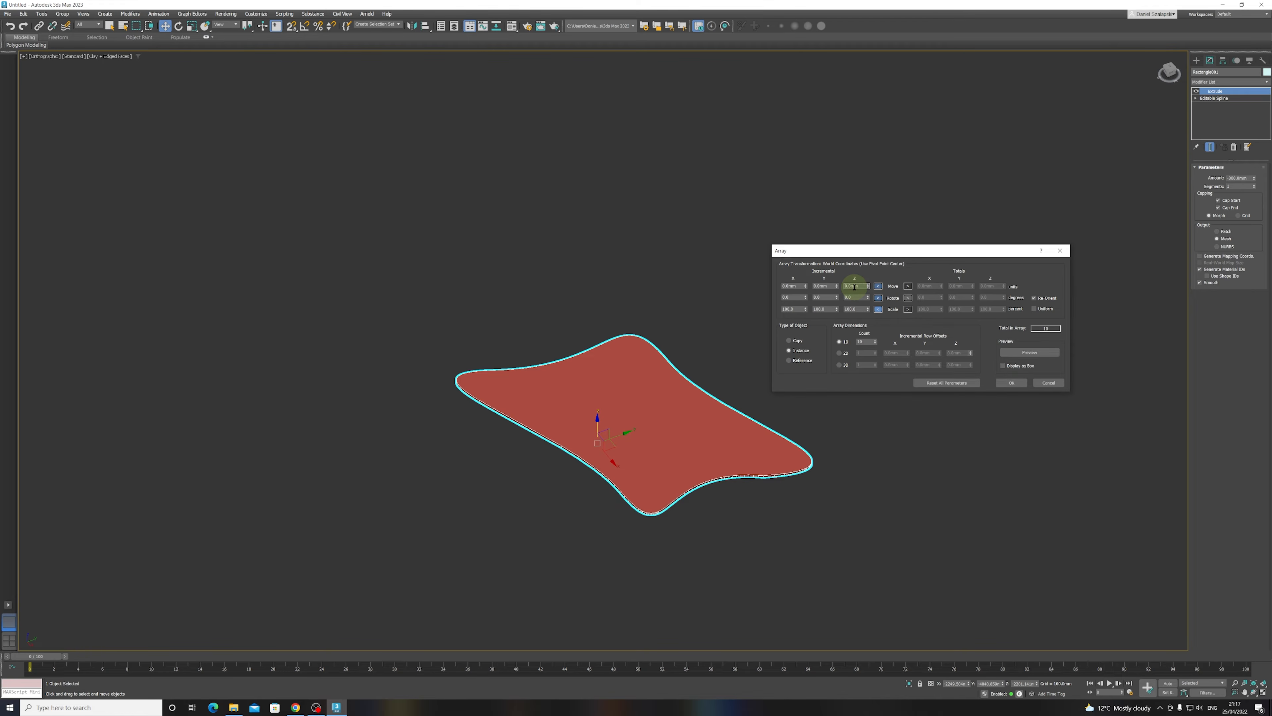
double_click(860, 286)
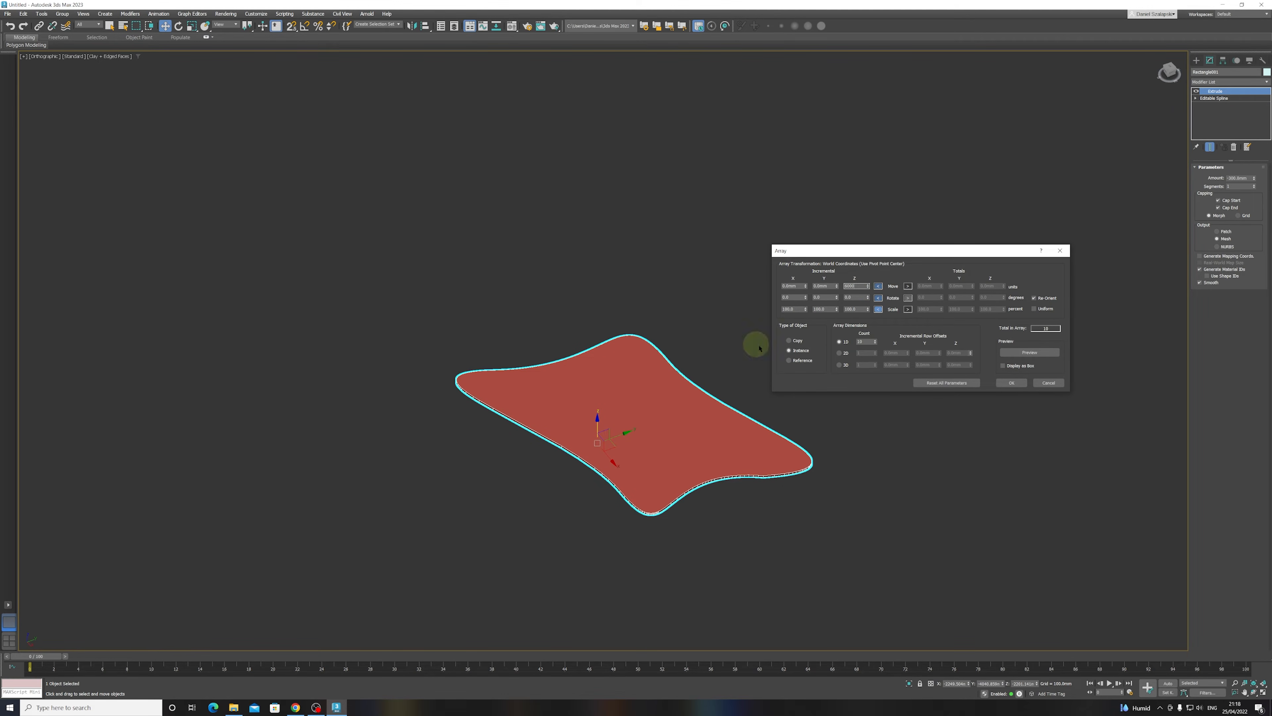
left_click(875, 344)
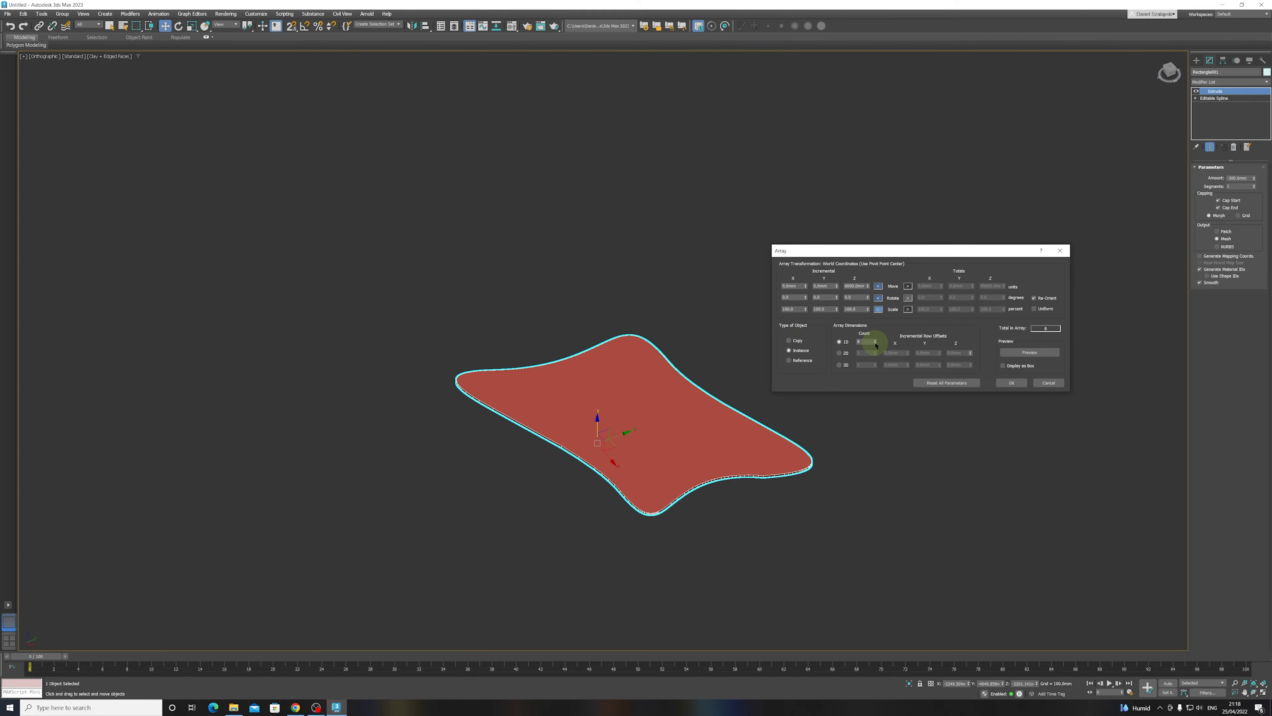
left_click(876, 345)
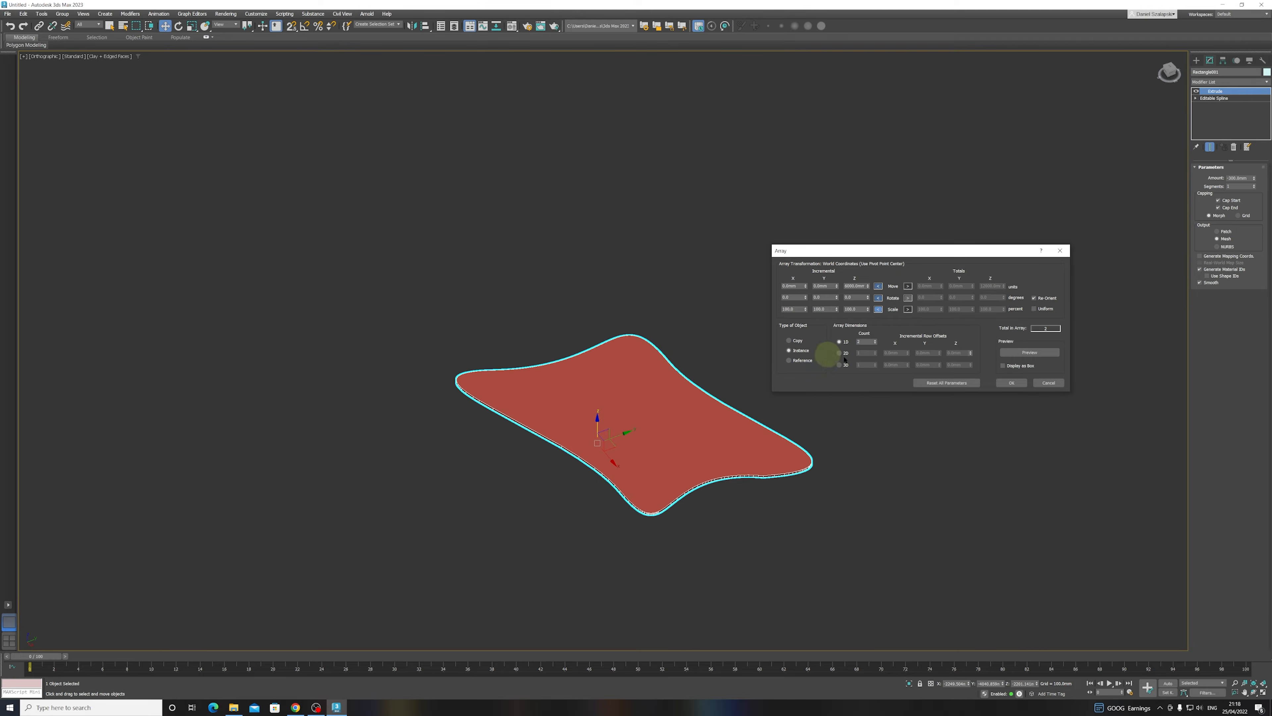
- Preview the two-slab array, apply it, and clear the selection
left_click(1006, 384)
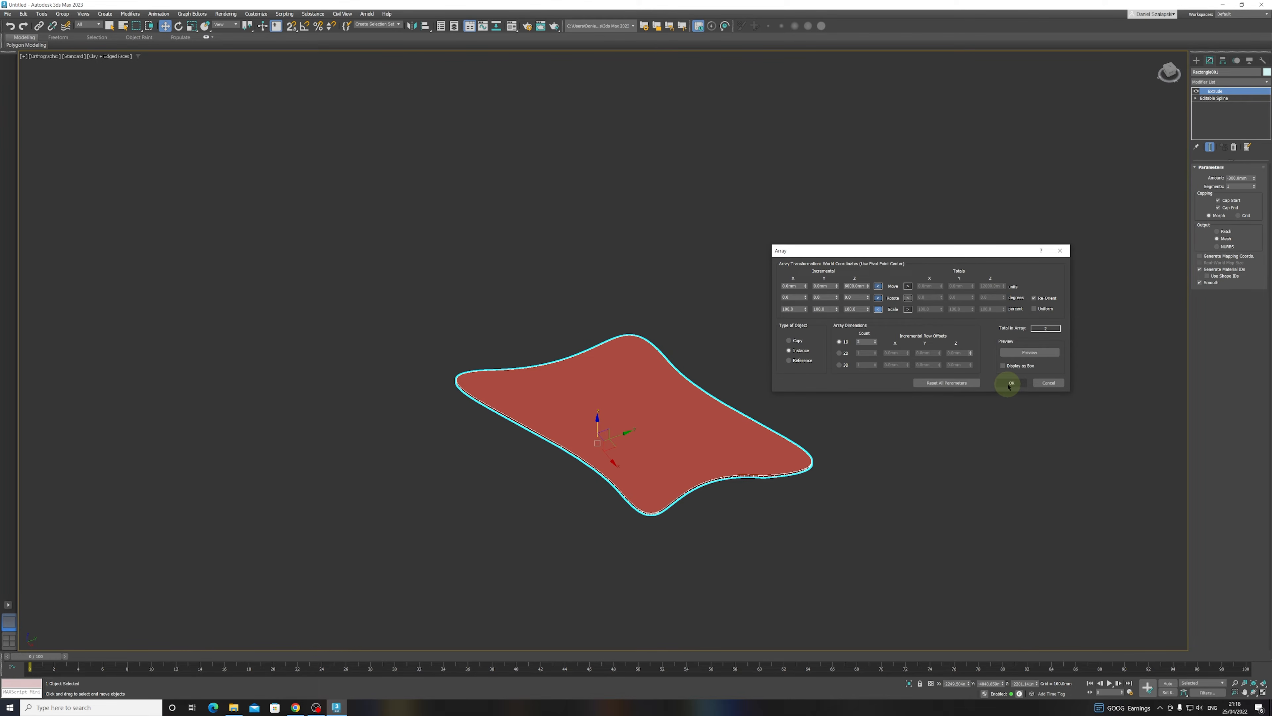
left_click(1015, 352)
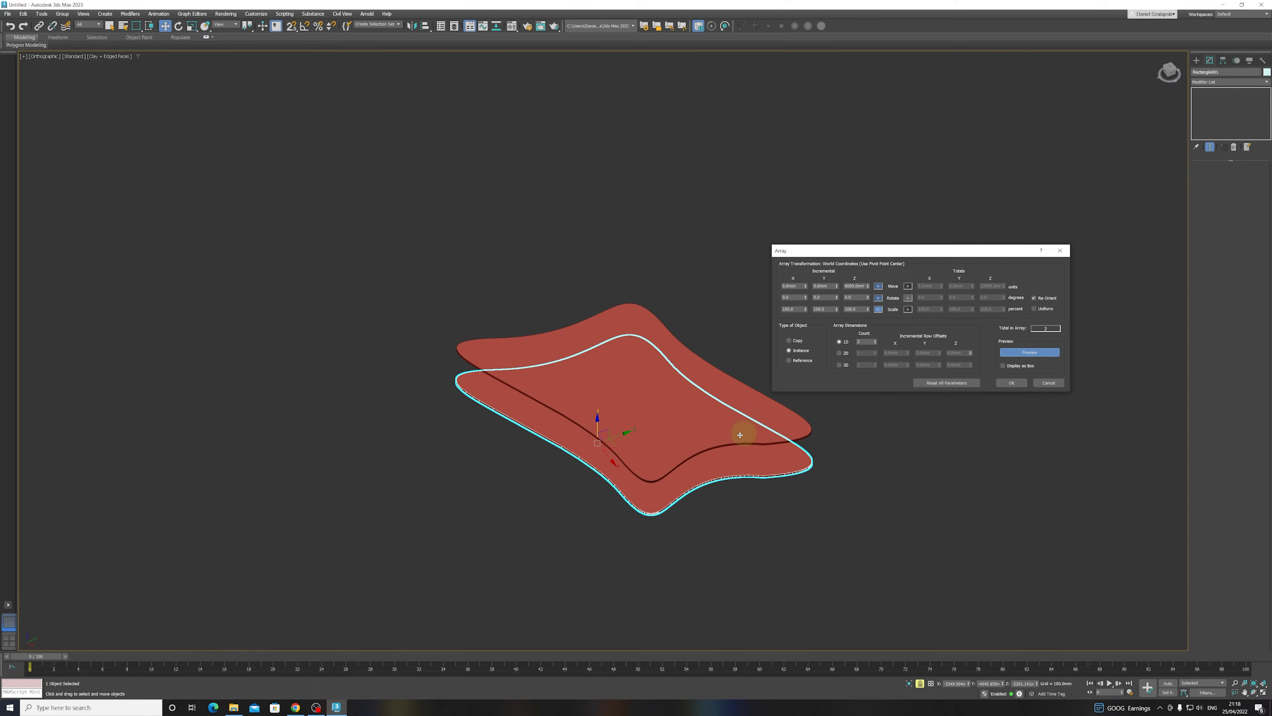
left_click(1025, 386)
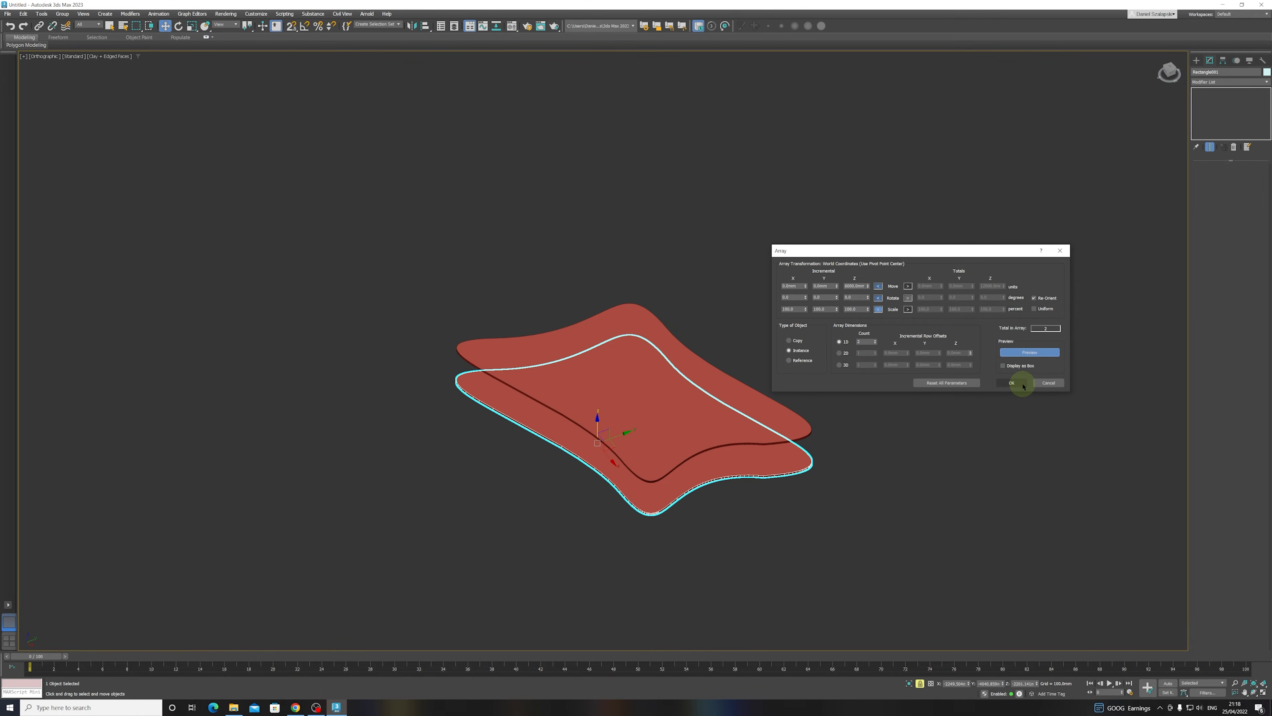
left_click(1012, 383)
left_click(820, 350)
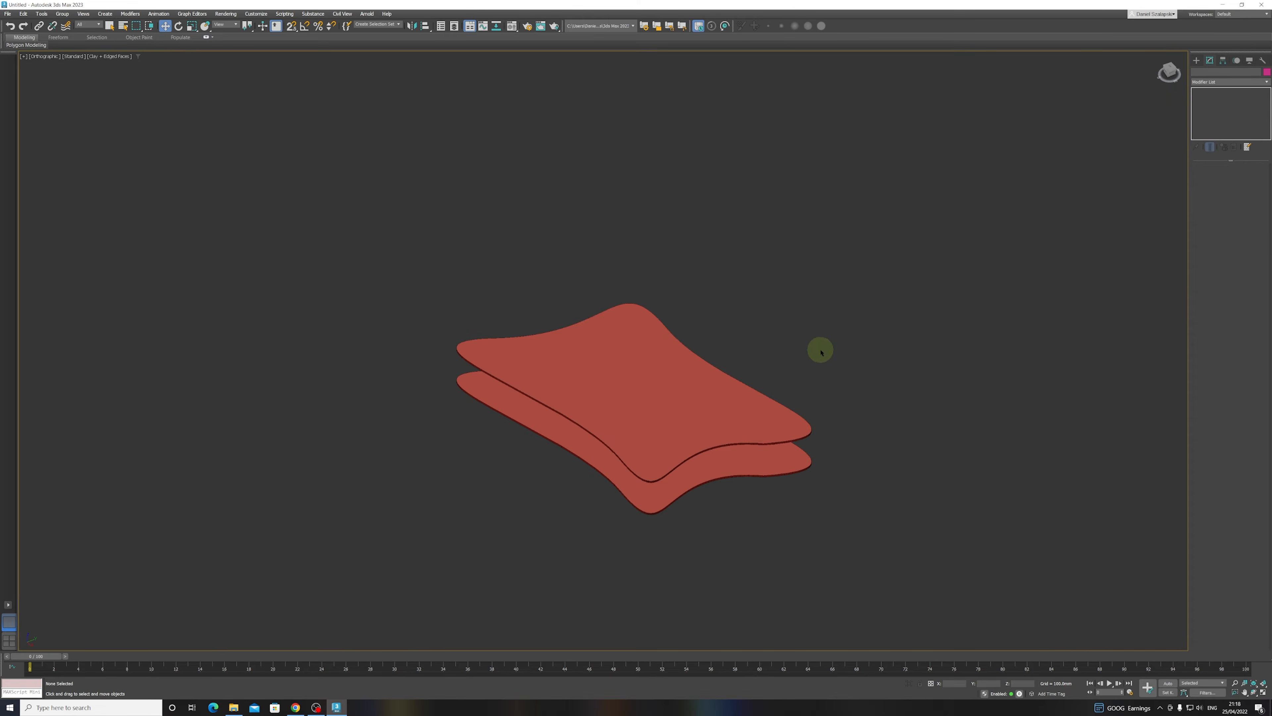
- Select the upper slab and start another instance Array from it with a 3200 mm incremental Z move
left_click(652, 413)
middle_click_drag(608, 349, 654, 416)
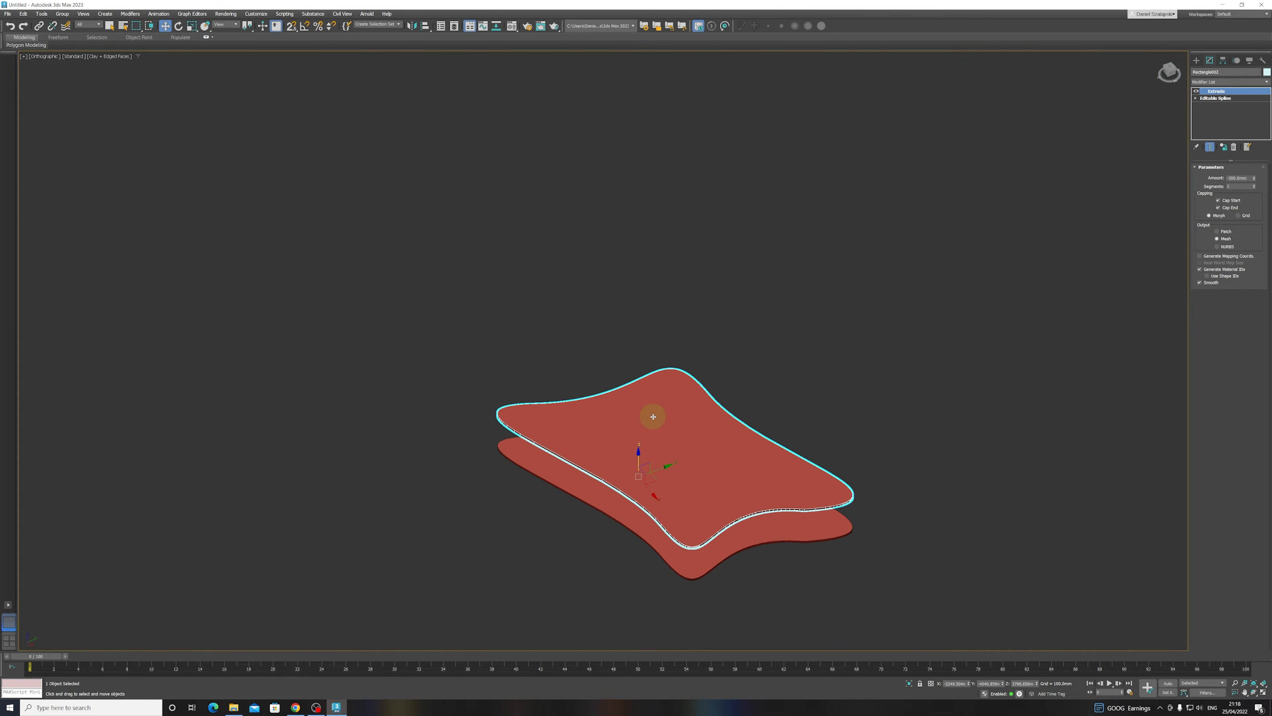
scroll(653, 417, "down", 3)
scroll(649, 419, "up", 3)
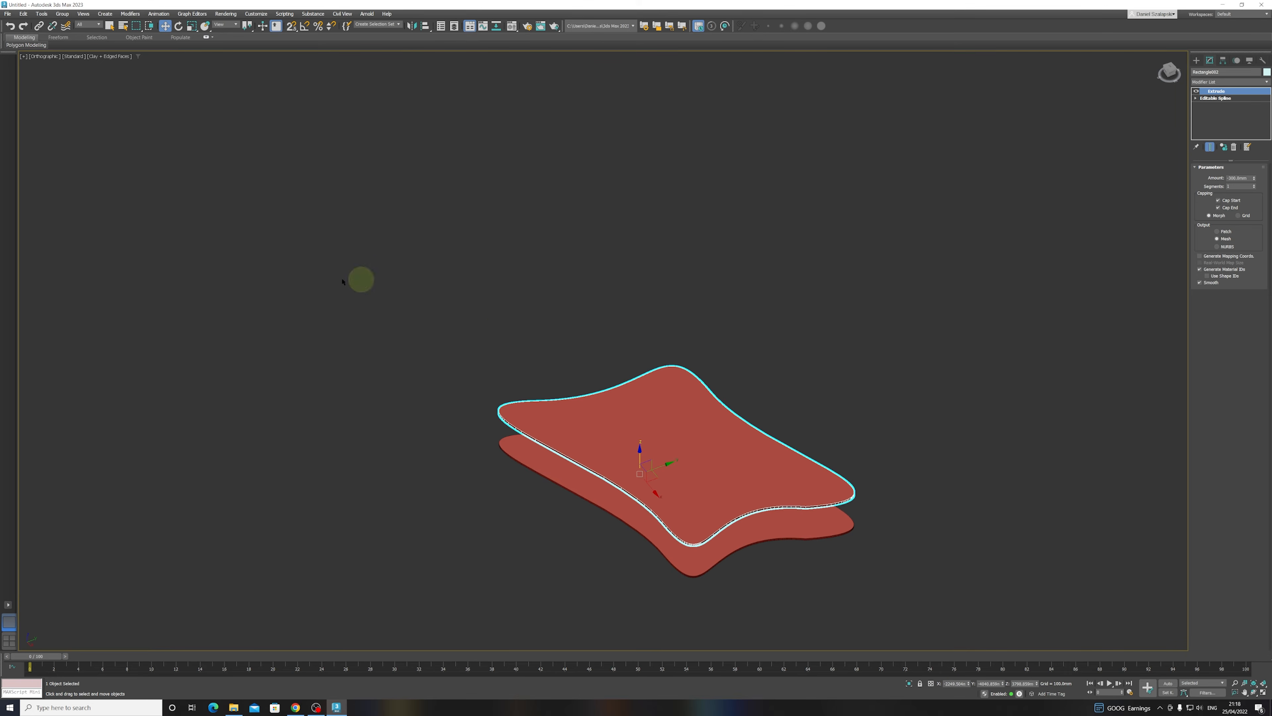
left_click(41, 13)
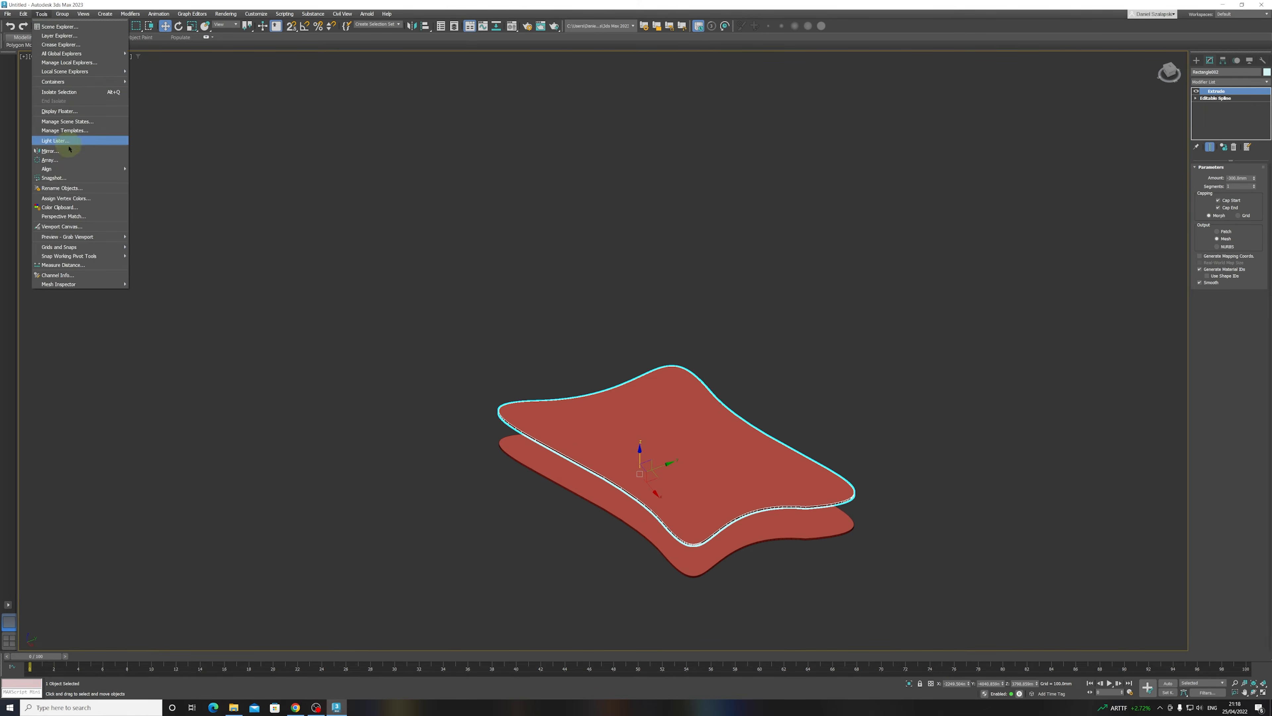
left_click(67, 160)
left_click_drag(596, 280, 912, 239)
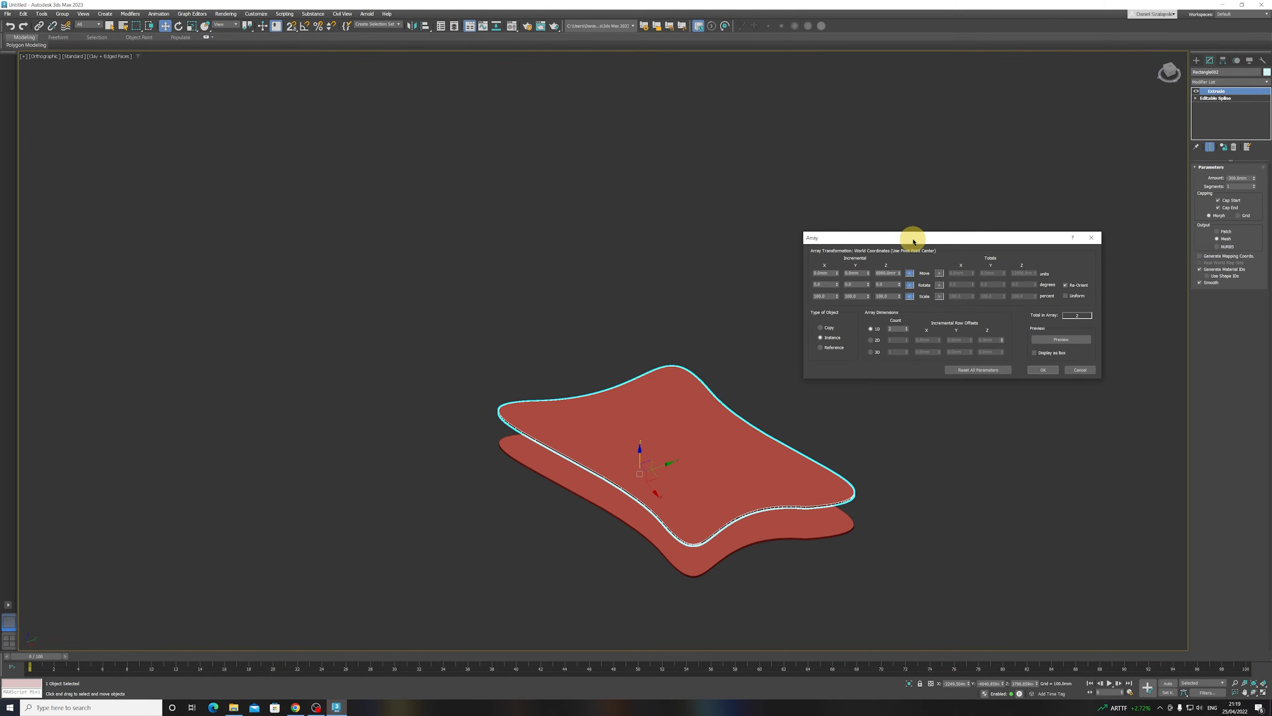
double_click(887, 273)
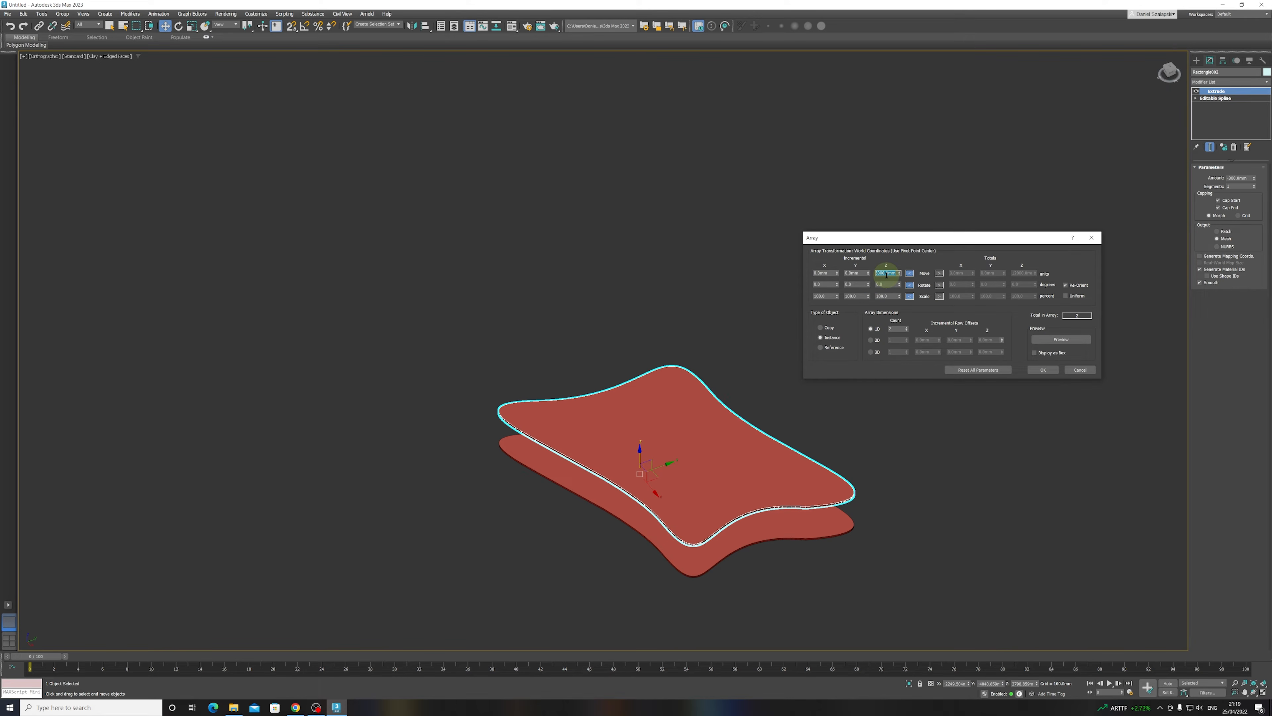
type("3200")
left_click_drag(900, 243, 918, 239)
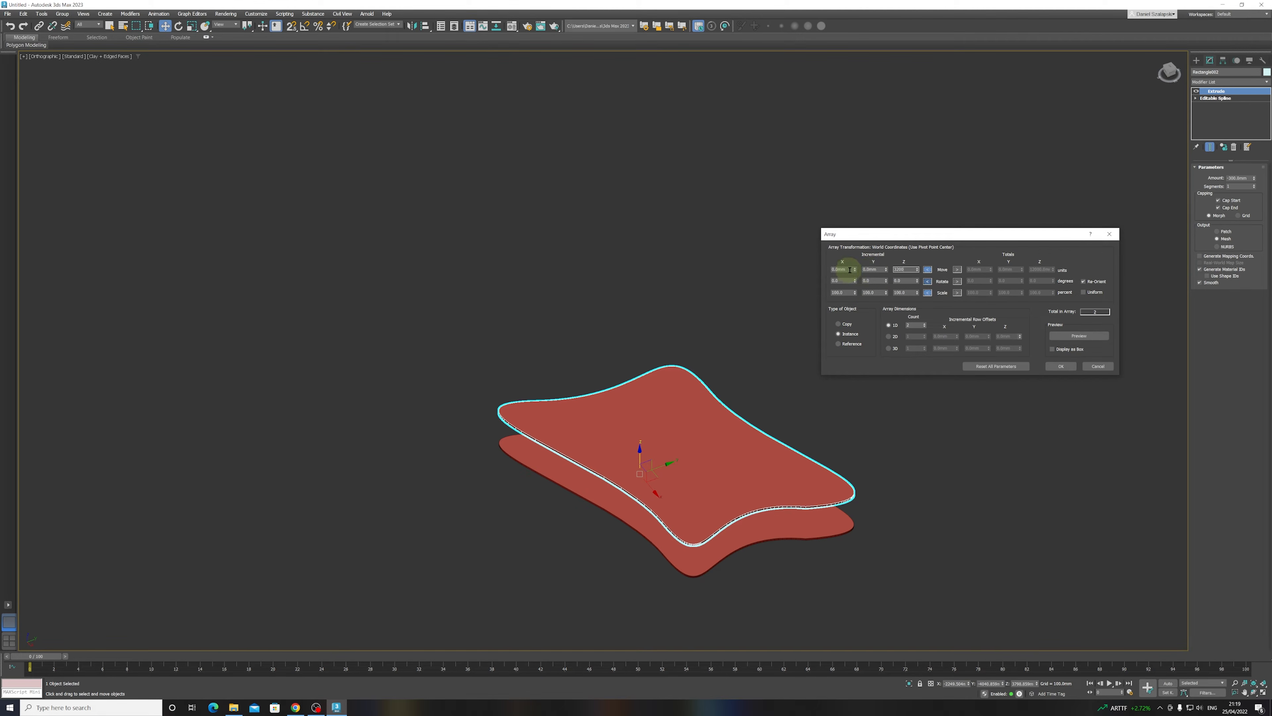
- Set the array's 1D count to 34, preview the stacked floors, and apply the array
double_click(925, 323)
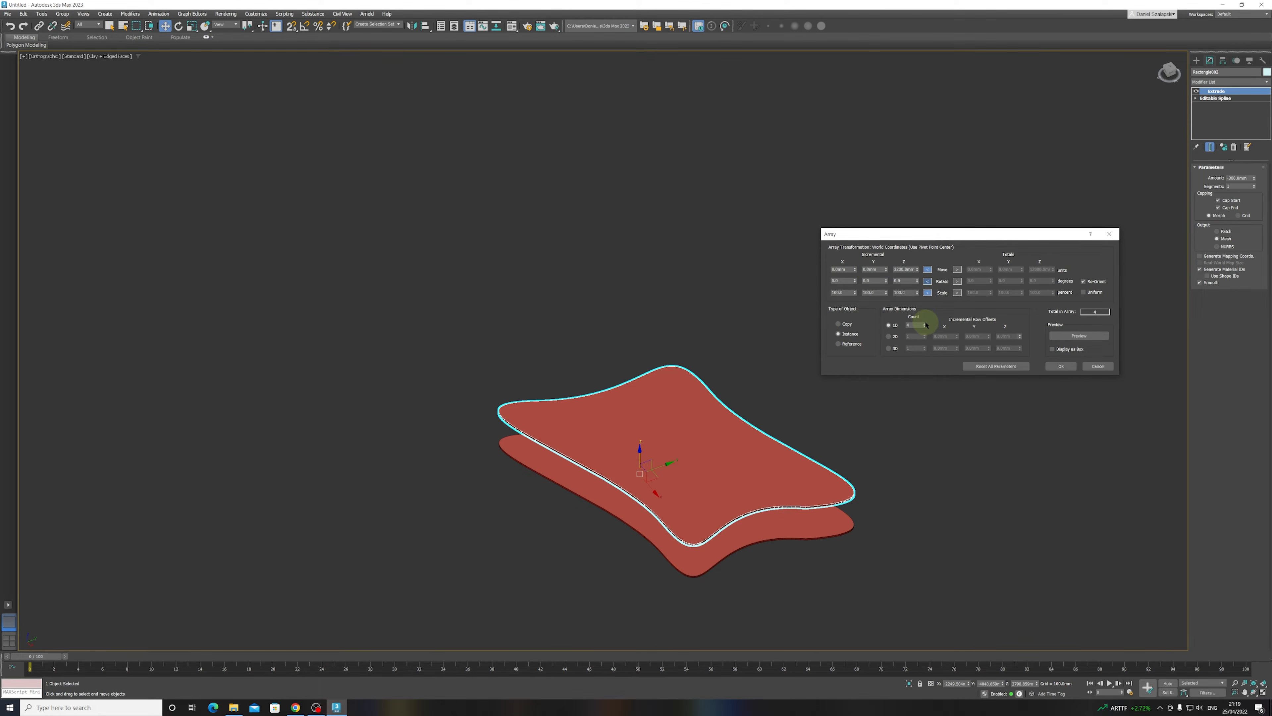
triple_click(925, 323)
left_click(1082, 336)
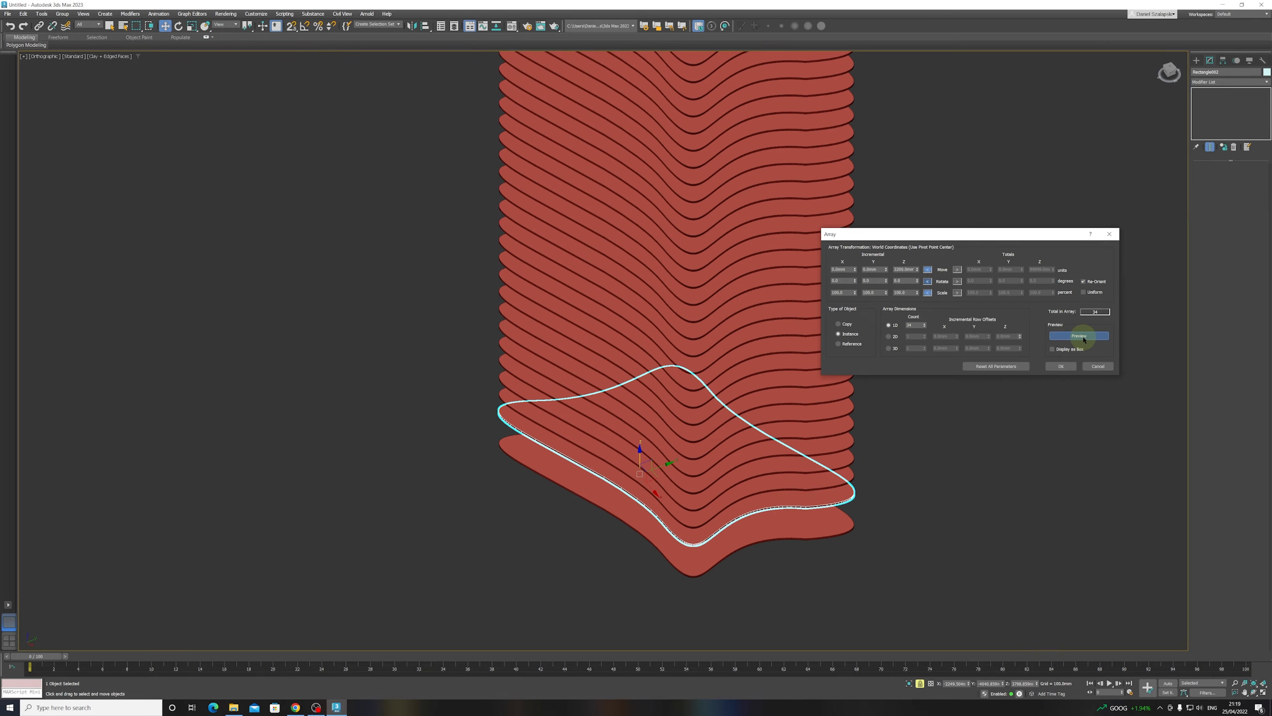
left_click(1068, 368)
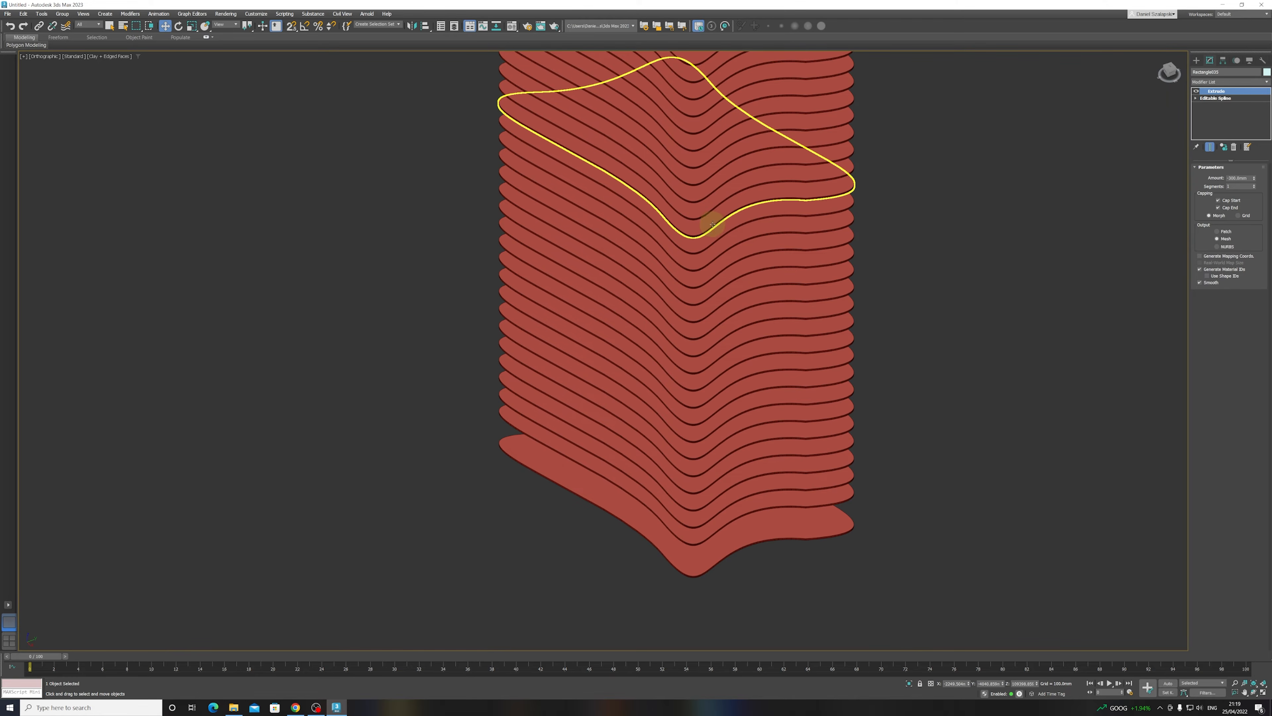
- Select a floor slab midway up the tower and examine the whole stack at different zoom levels and angles
left_click(702, 244)
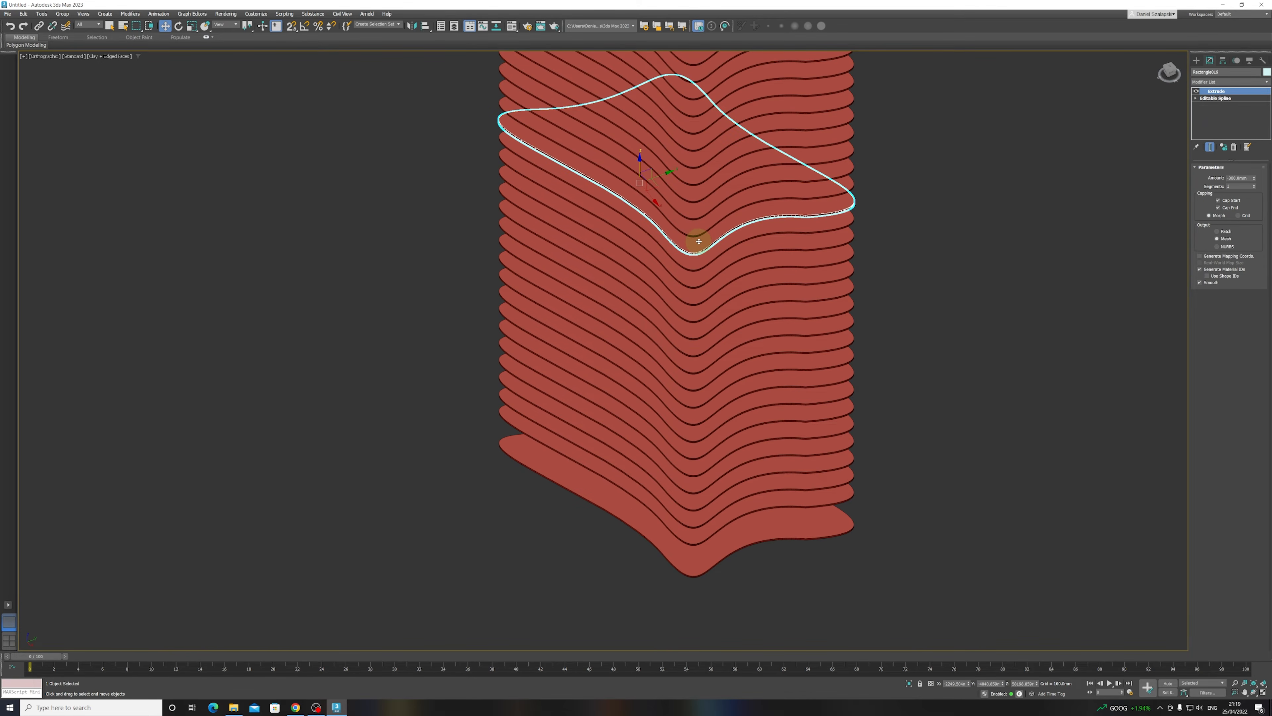
scroll(668, 246, "down", 8)
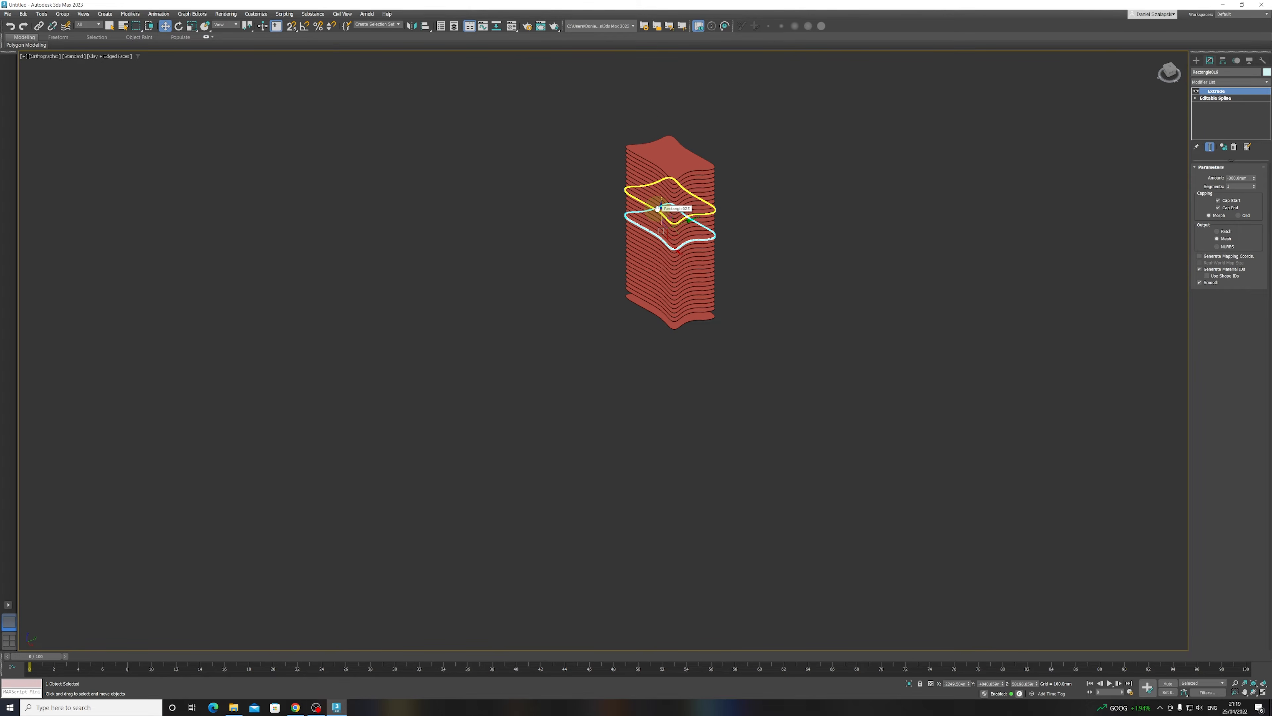
middle_click_drag(657, 209, 608, 365)
scroll(623, 397, "up", 3)
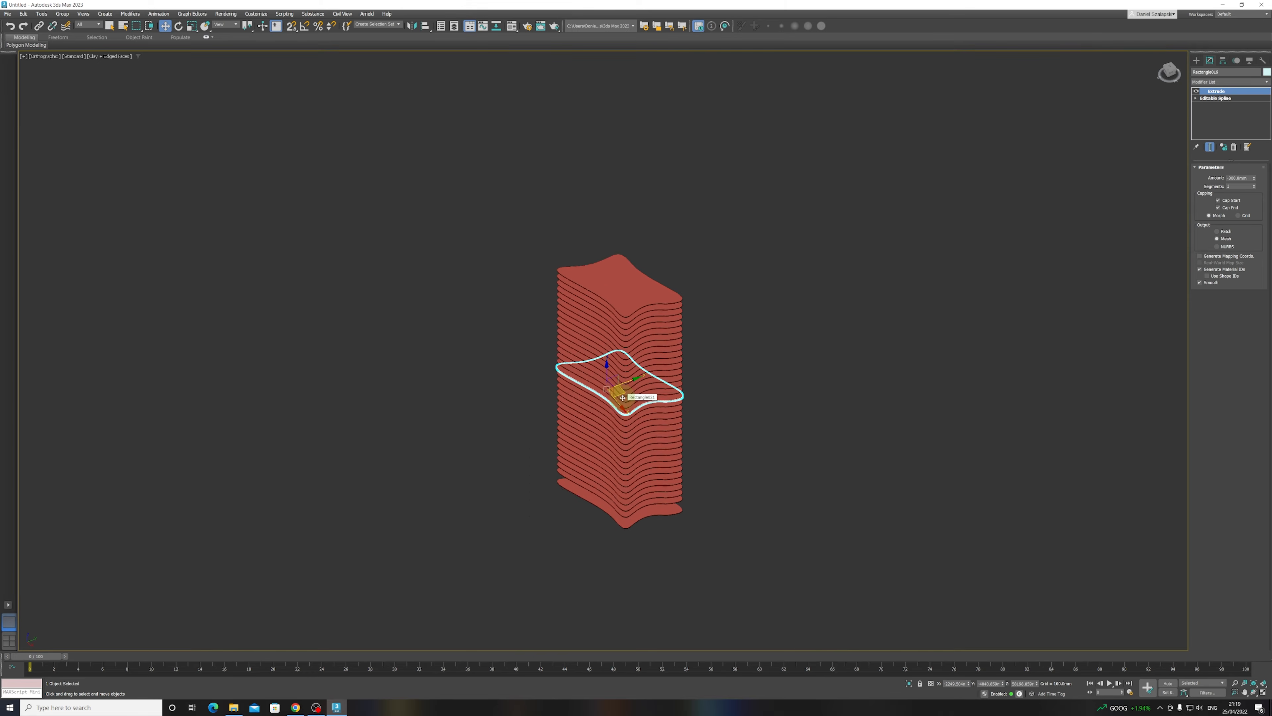
scroll(623, 397, "up", 4)
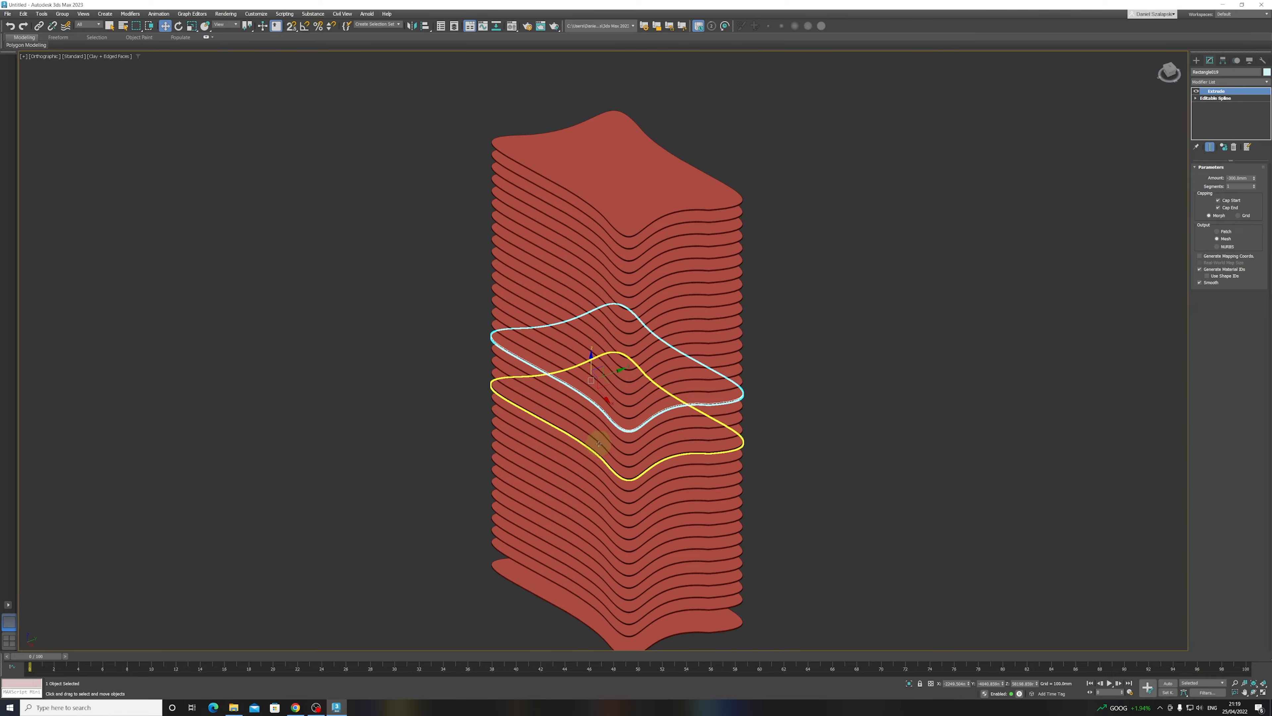
mouse_move(565, 450)
middle_mouse_down("alt")
mouse_move(631, 429)
mouse_move(571, 409)
mouse_move(503, 421)
mouse_move(691, 432)
mouse_move(645, 421)
mouse_move(506, 455)
mouse_move(571, 462)
mouse_move(500, 458)
middle_mouse_up("alt")
left_click(818, 372)
middle_click_drag(785, 444, 761, 411, "alt")
- Select the topmost slab of the tower and inspect the stack from top to base
left_click(641, 149)
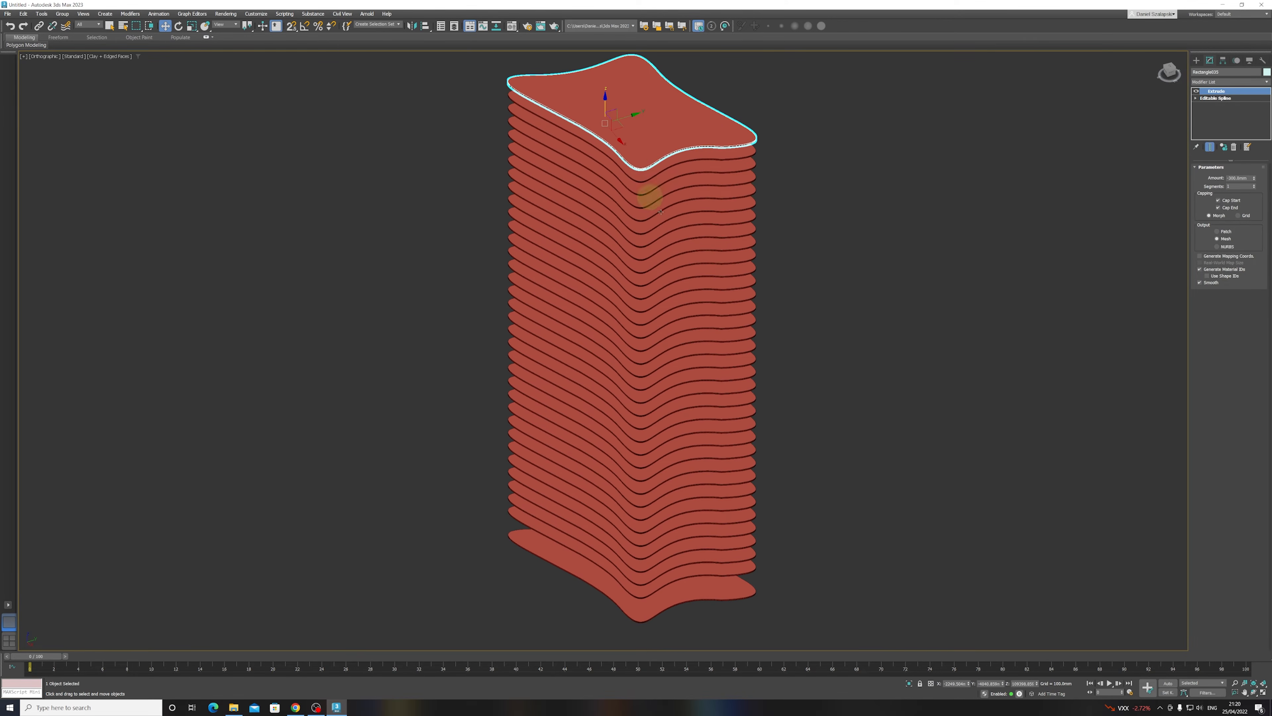
middle_click_drag(701, 170, 718, 295)
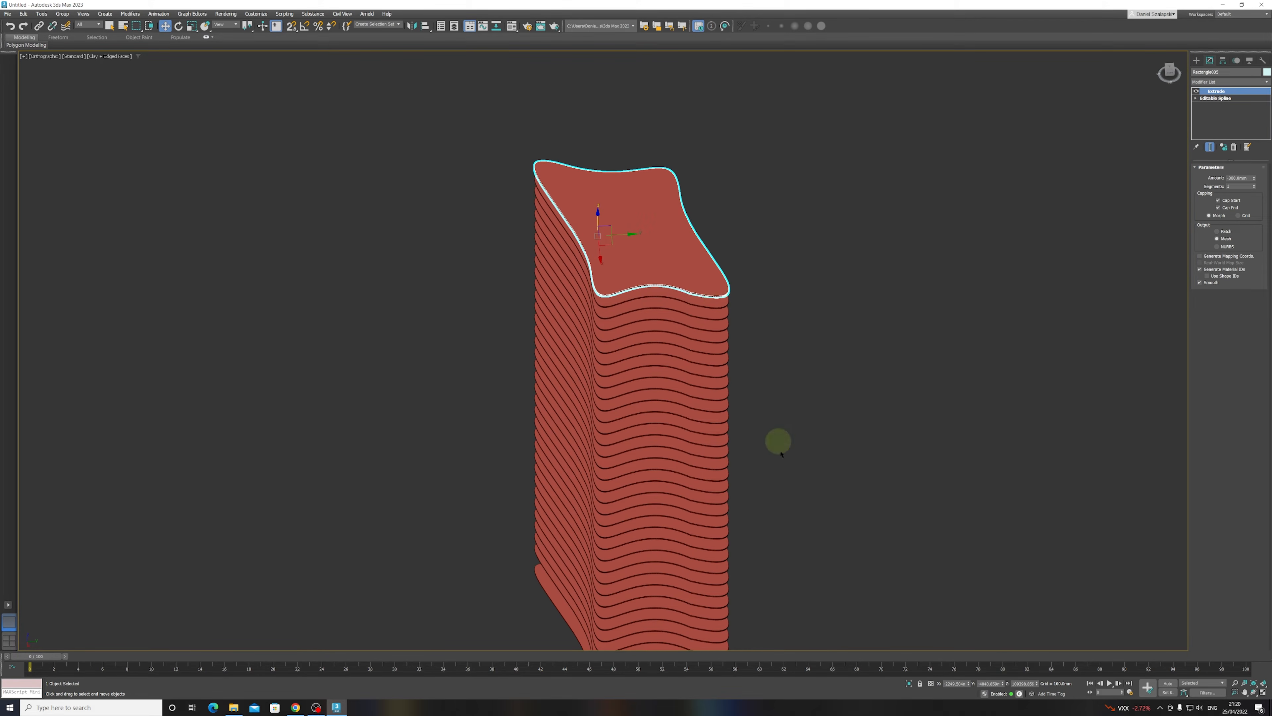
middle_click_drag(785, 504, 886, 326)
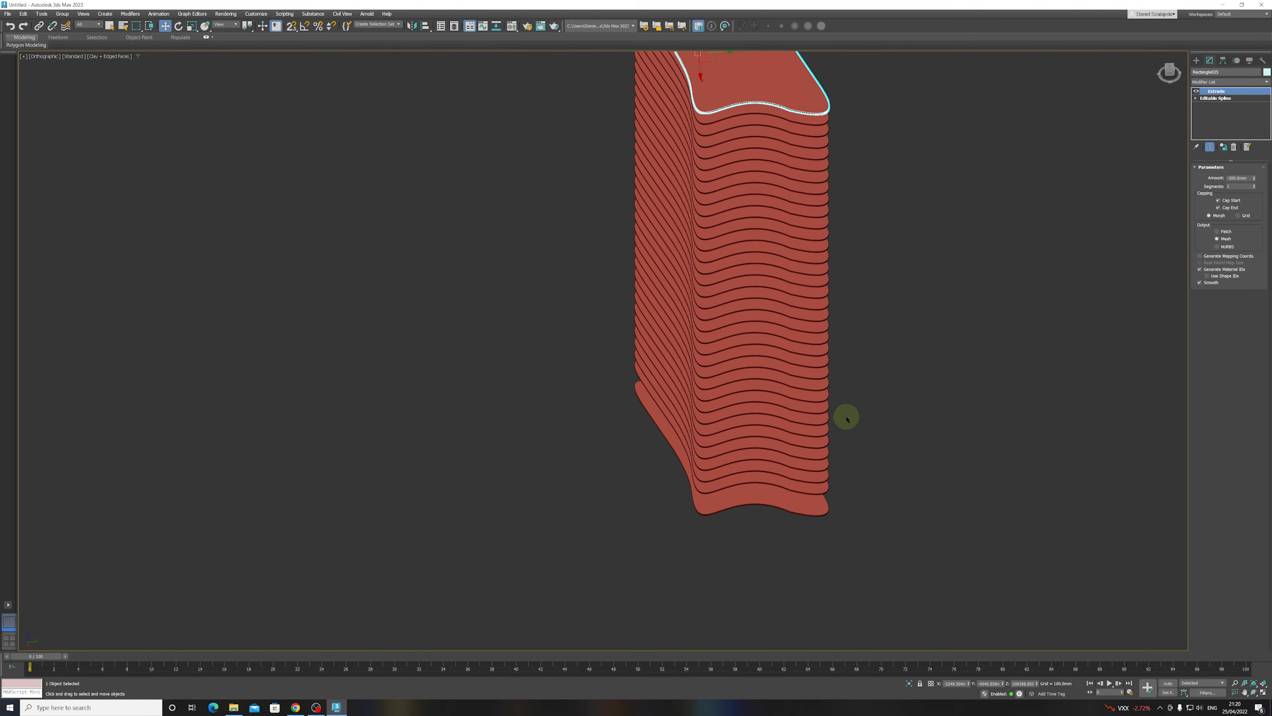
middle_click_drag(830, 199, 773, 269)
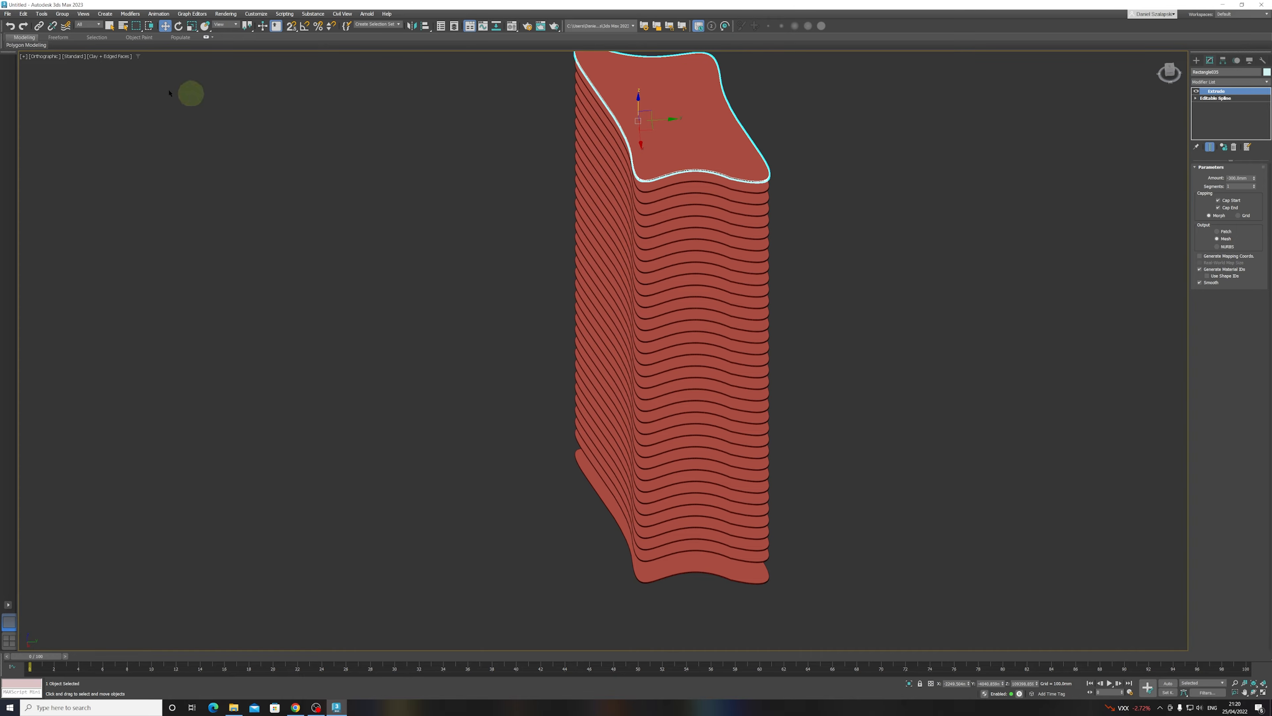
left_click(42, 14)
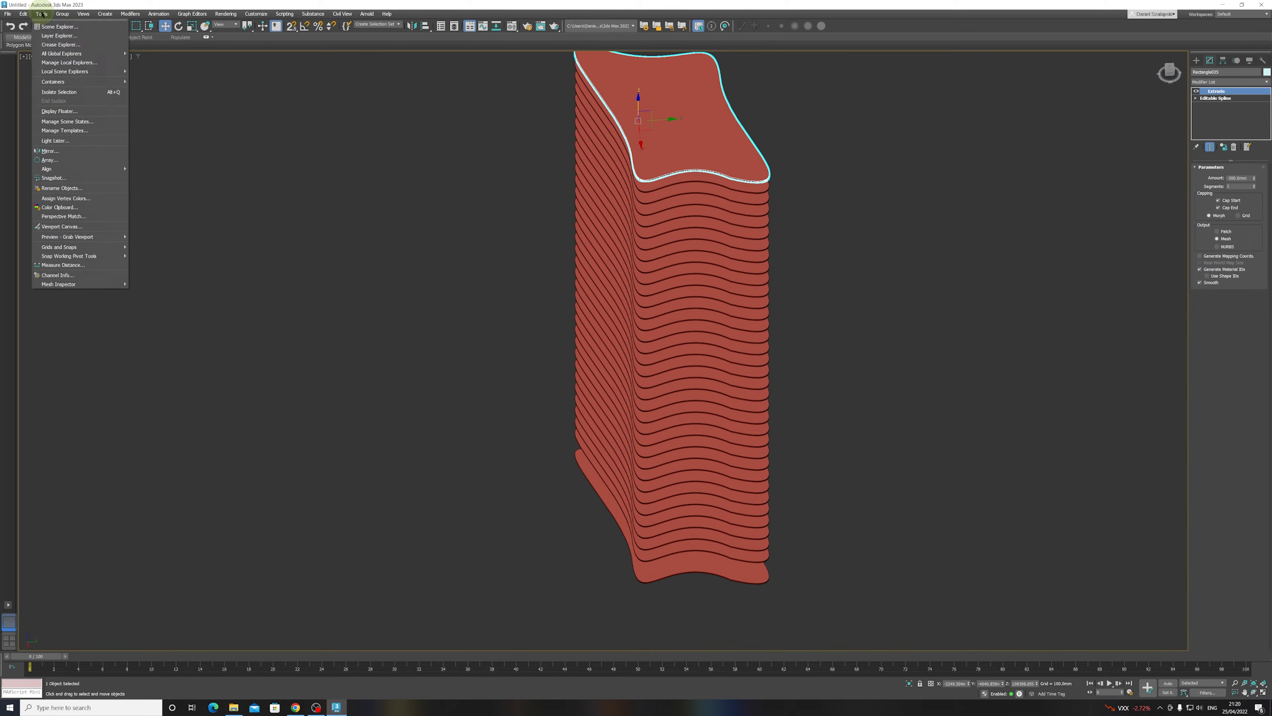
left_click(87, 161)
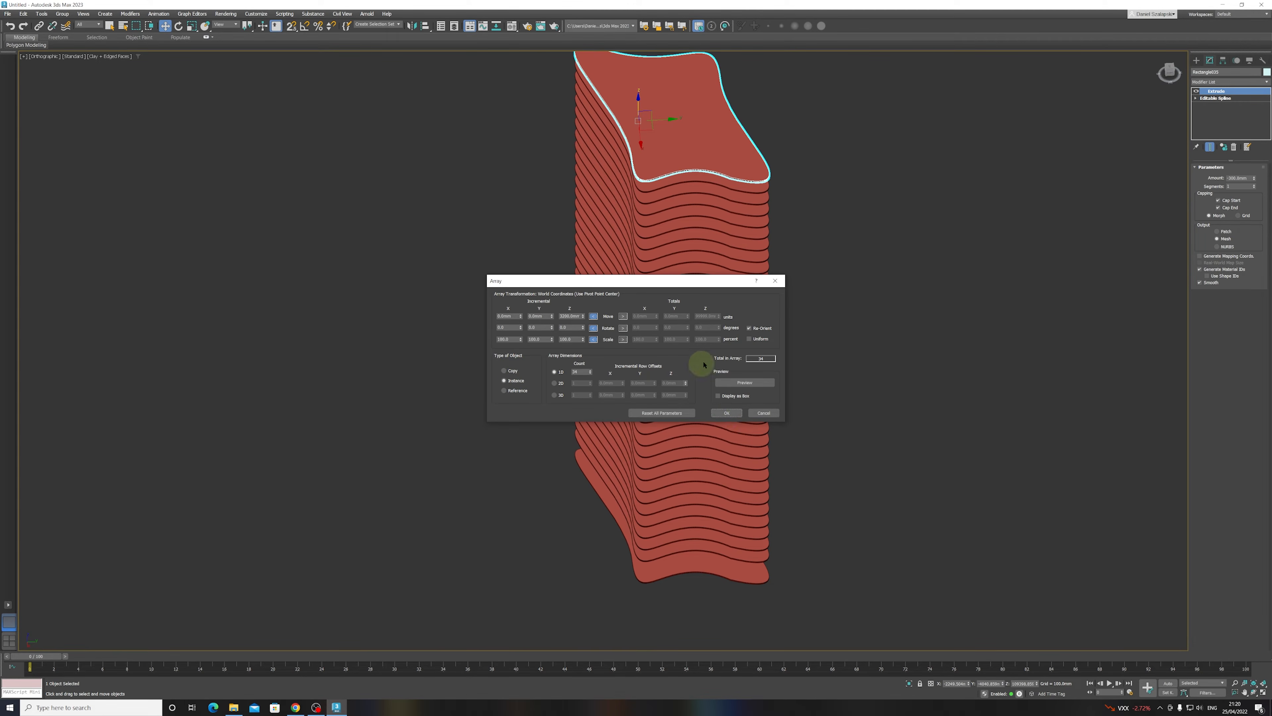
left_click(766, 413)
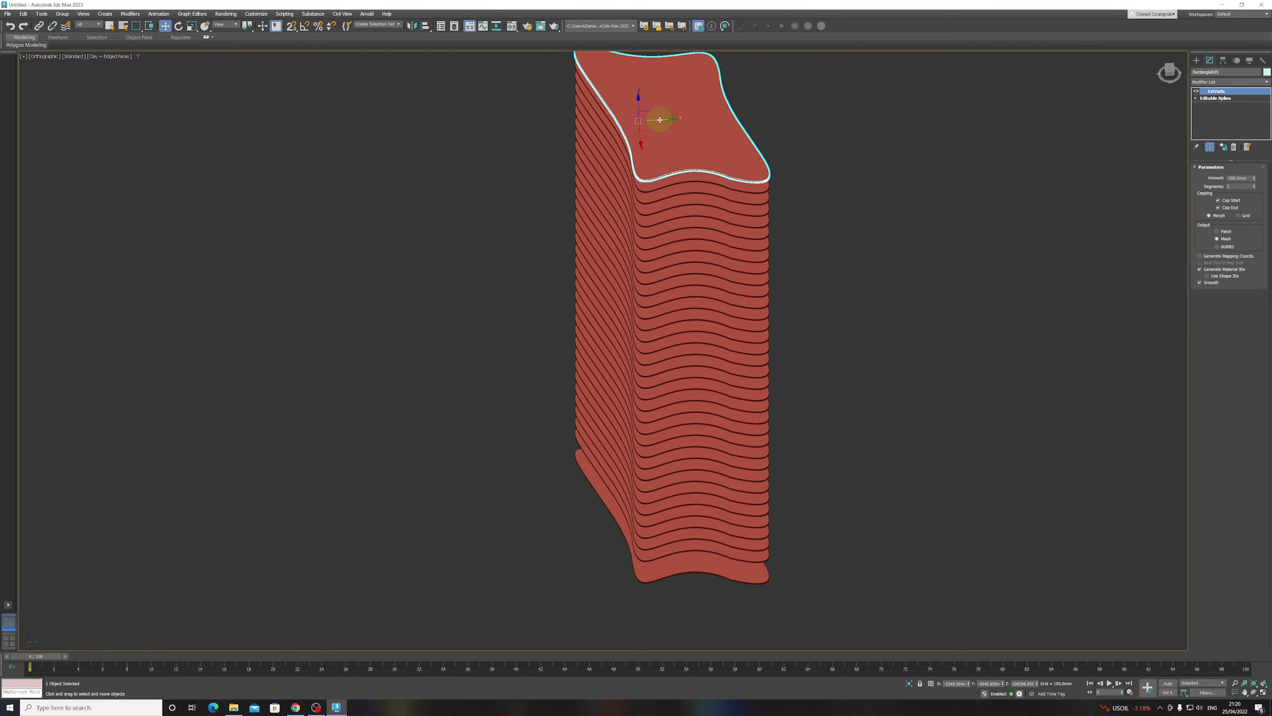
- Clone the top slab along the Y axis as one independent Copy placed beside the tower
left_click_drag(660, 120, 837, 123, "shift")
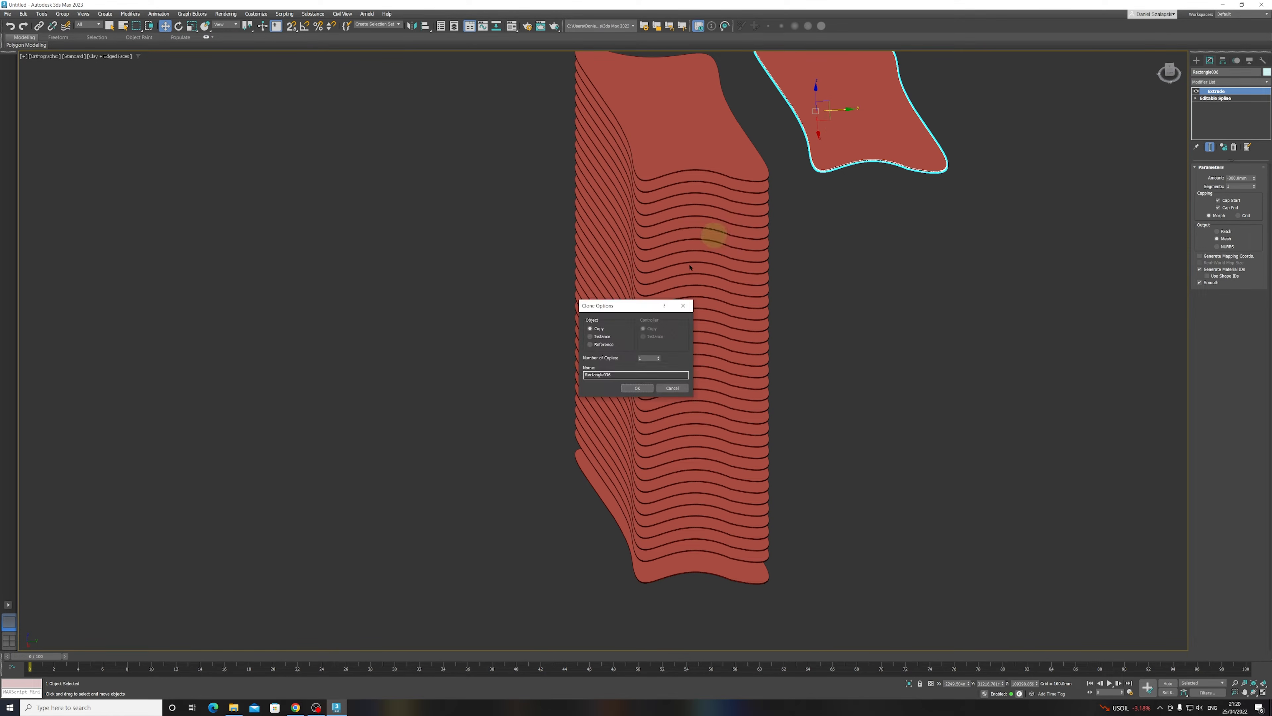
left_click(638, 388)
- Reshape the copied slab beside the tower by pulling its near corner vertex outward, and delete the copy
middle_click_drag(827, 200, 773, 350)
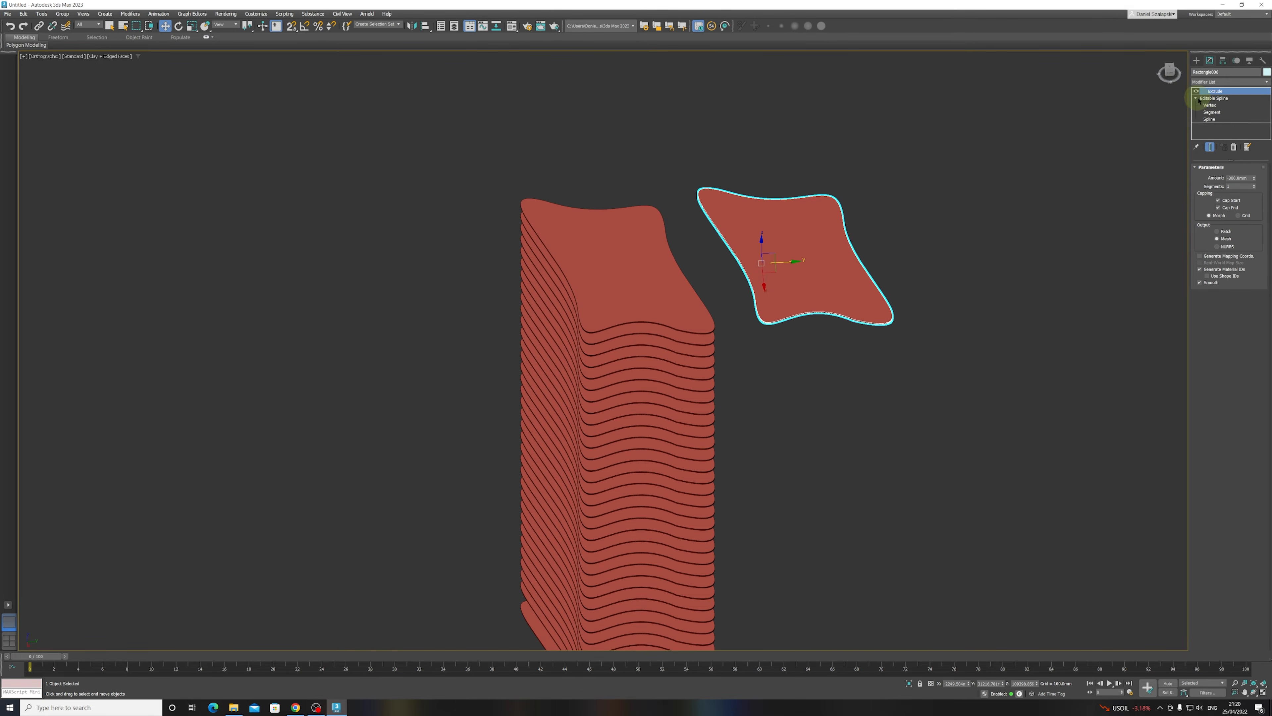
left_click(1209, 106)
left_click(855, 318)
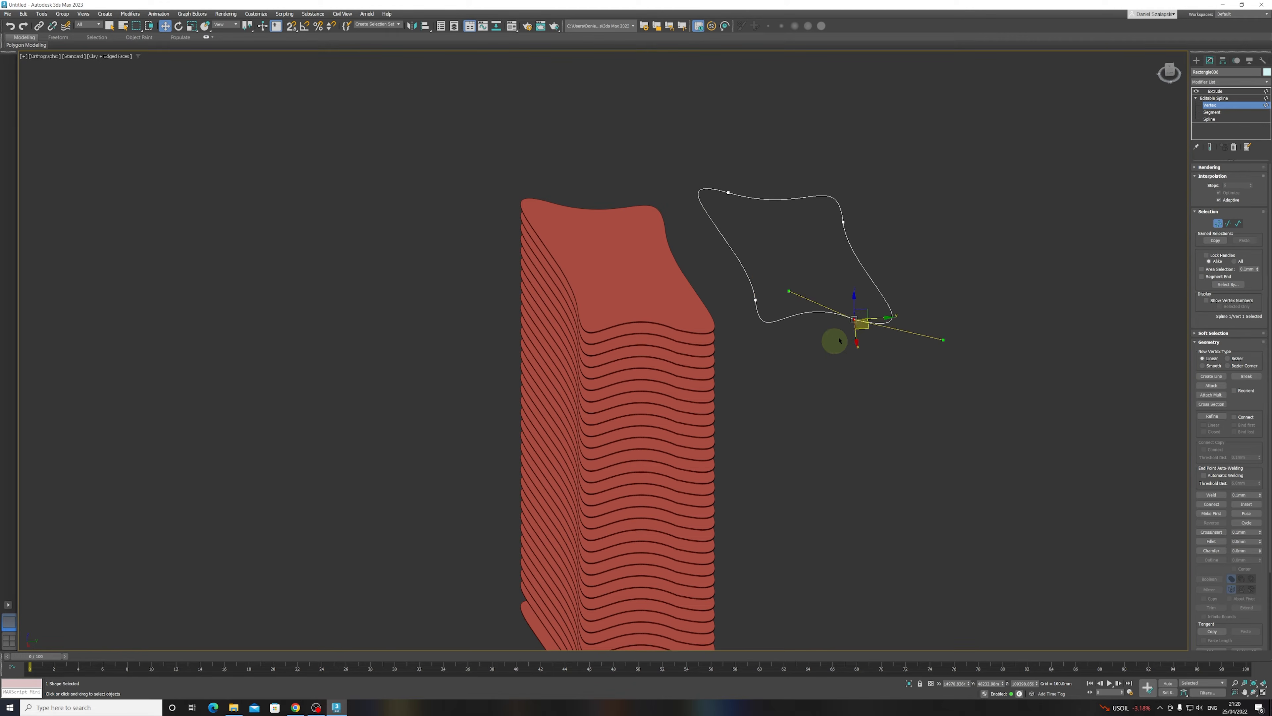
left_click_drag(864, 330, 936, 400)
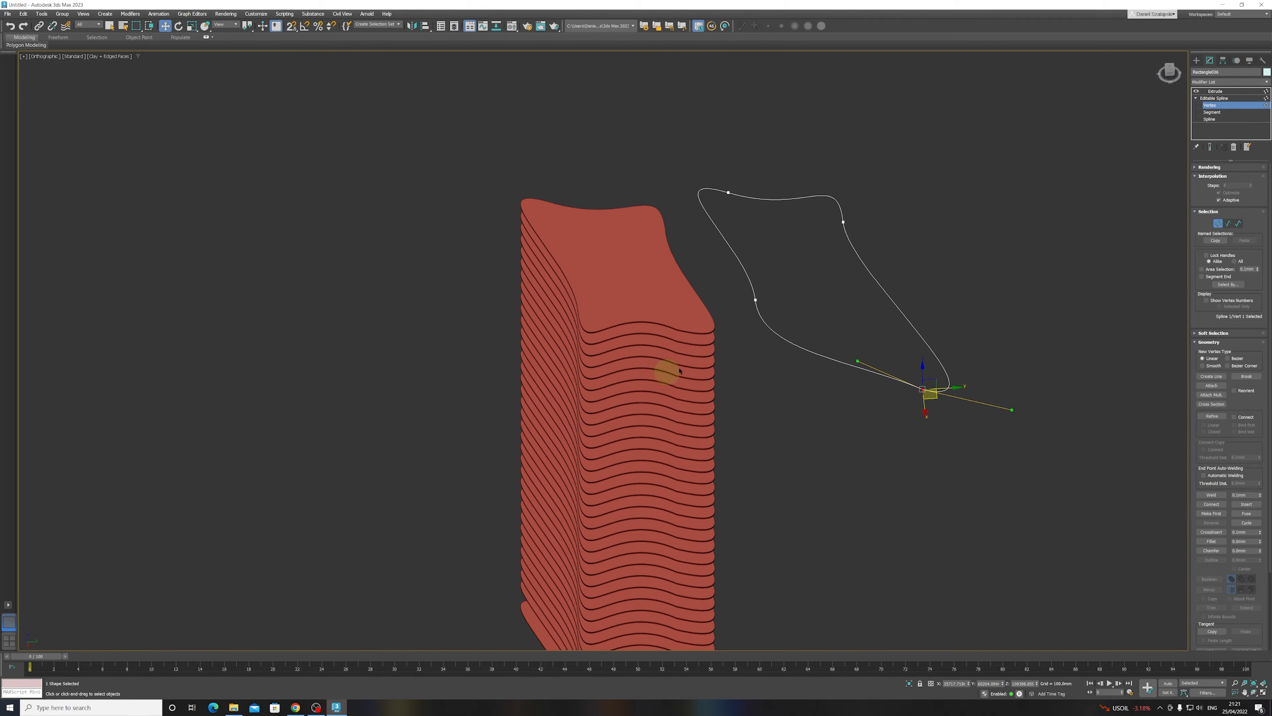
left_click(1195, 98)
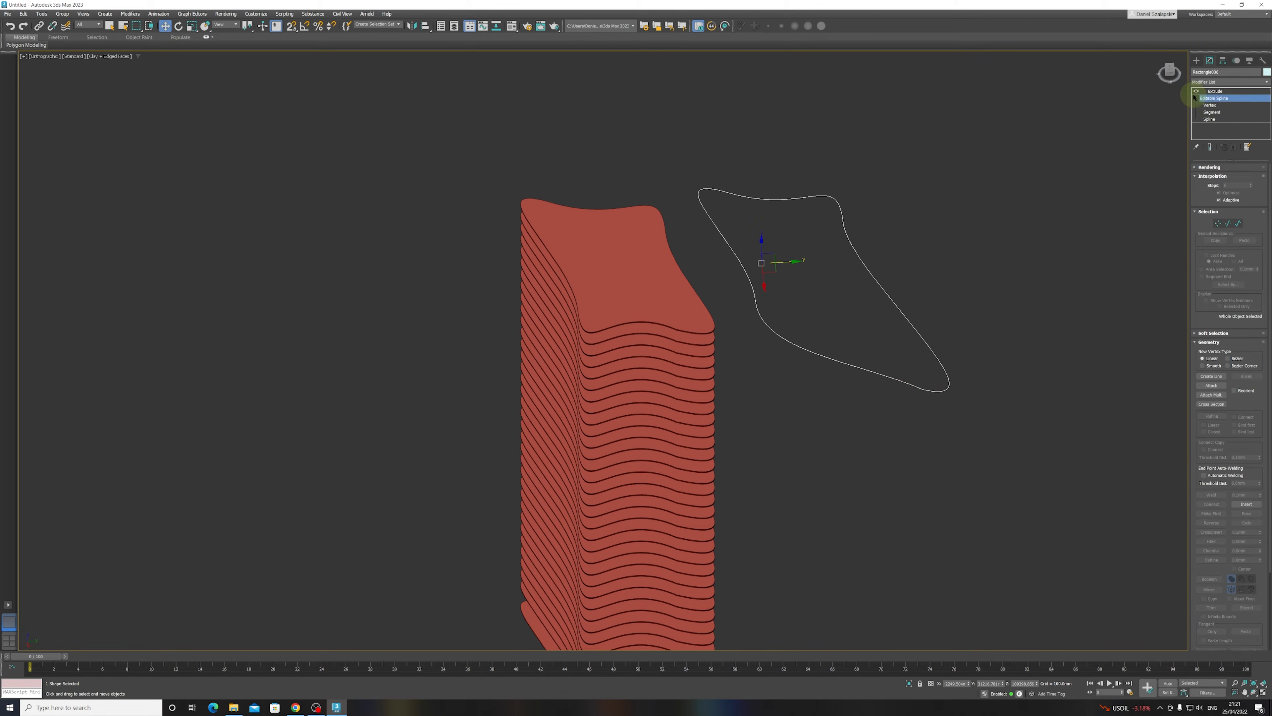
left_click(1196, 98)
left_click(1205, 91)
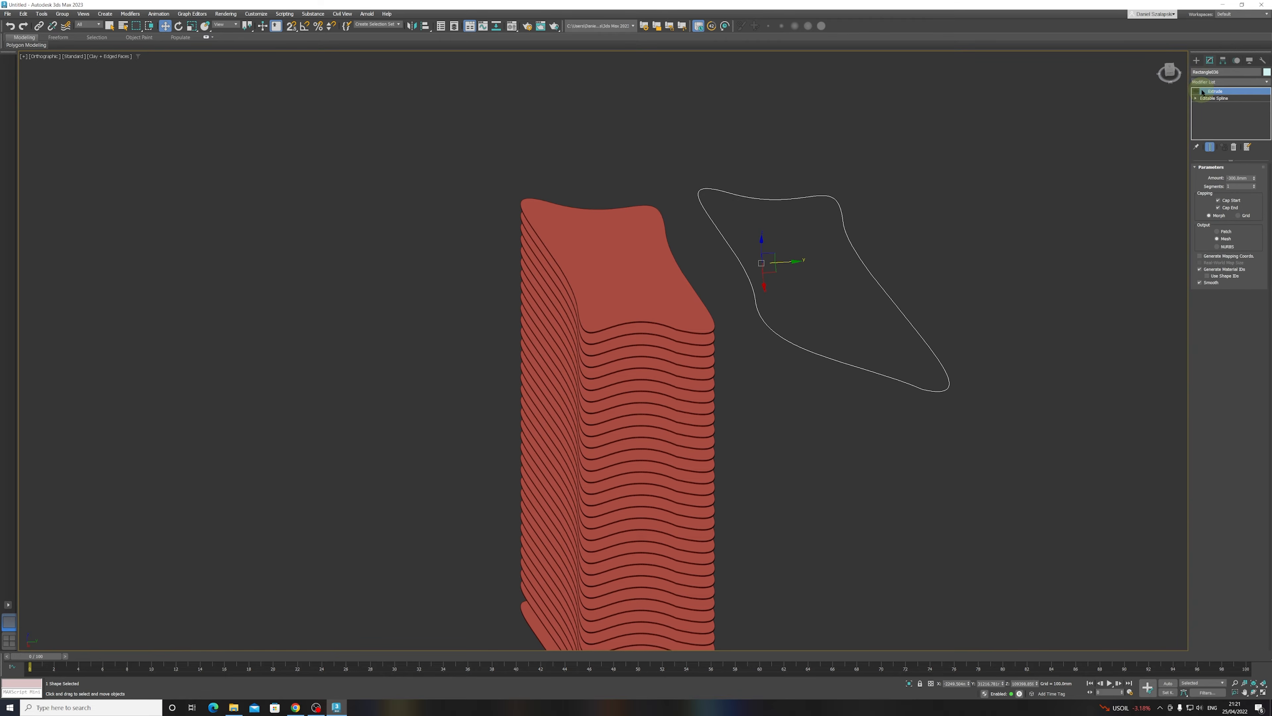
left_click(1195, 91)
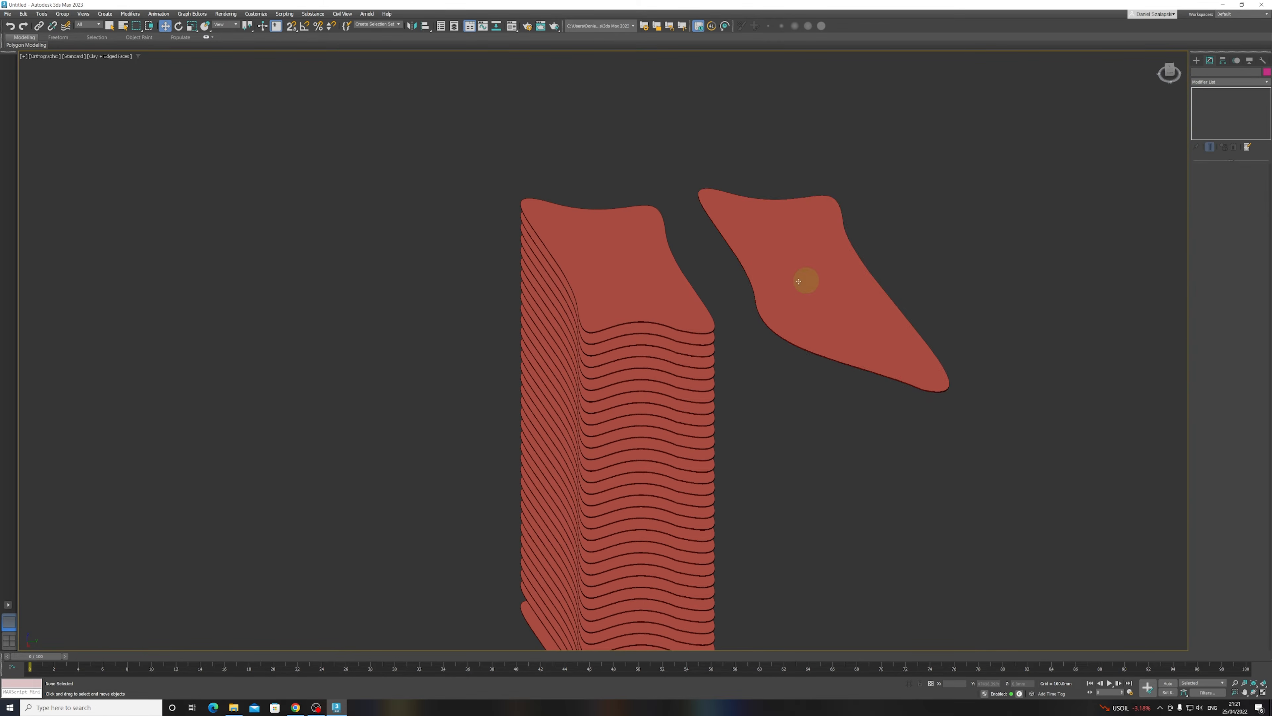
key("Delete")
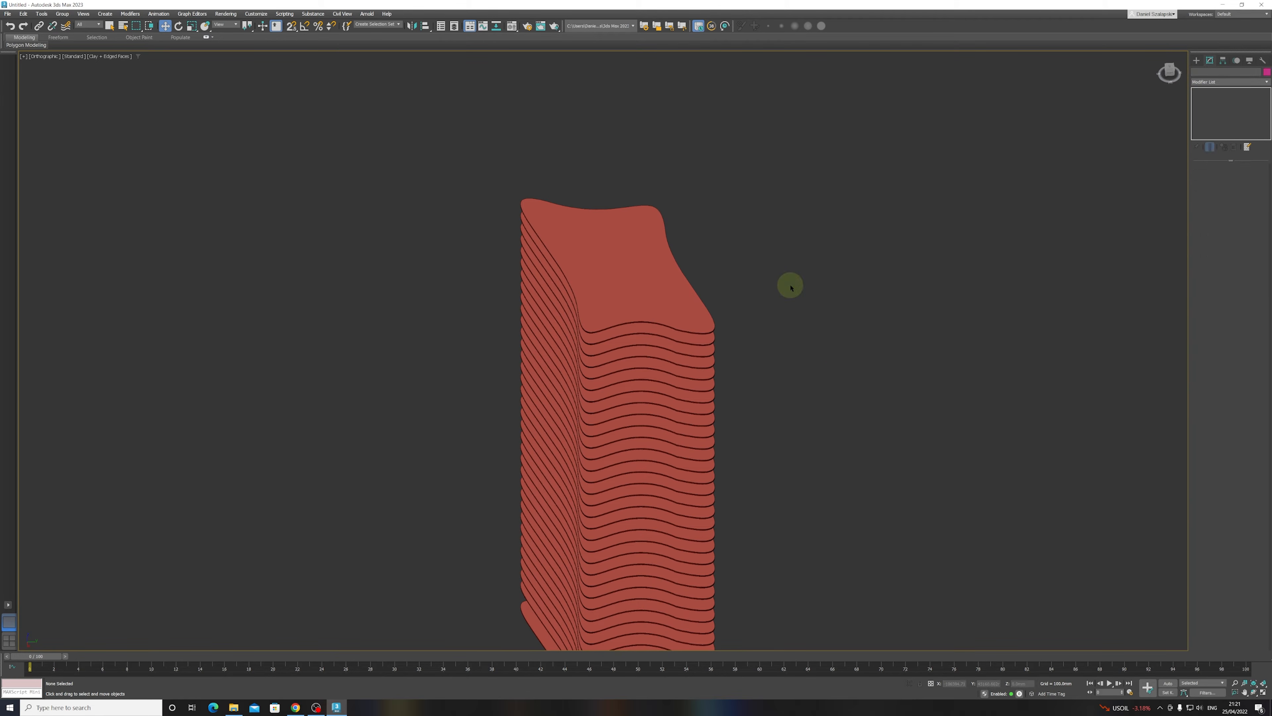
- Try making the top slab's Extrude modifier unique and moving a front vertex of its spline, and undo both changes
left_click(645, 295)
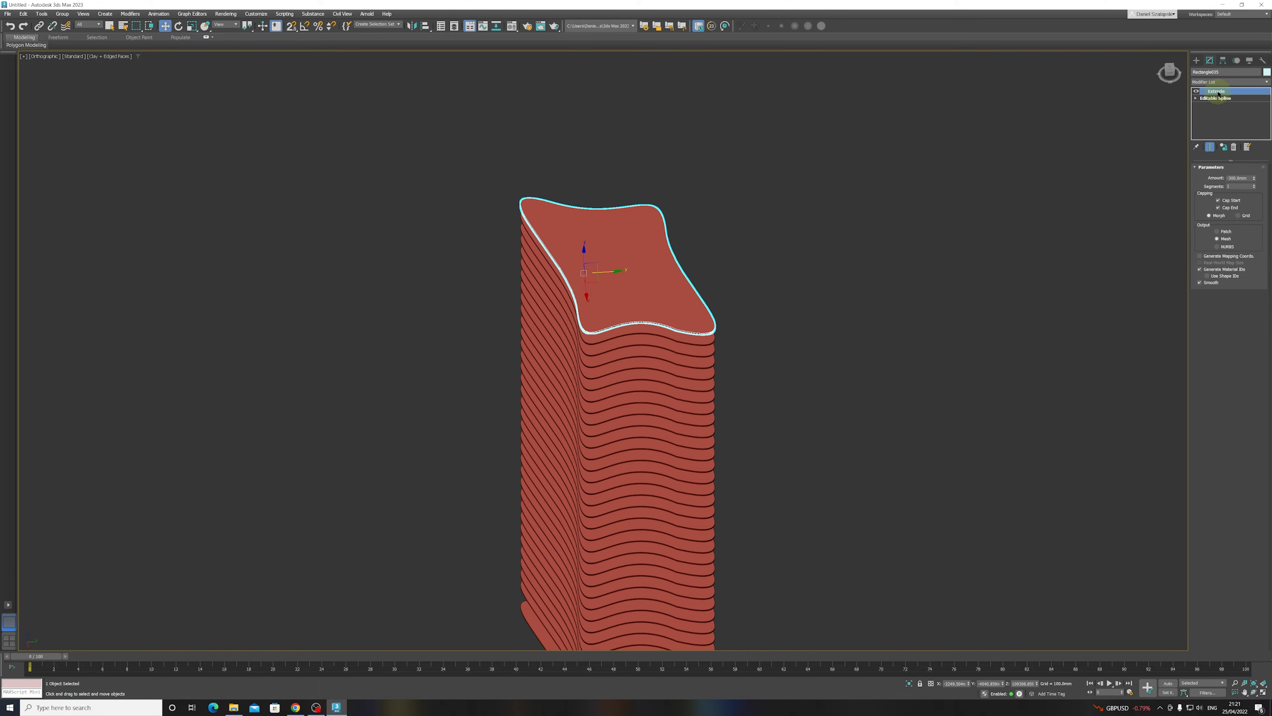
right_click(1219, 93)
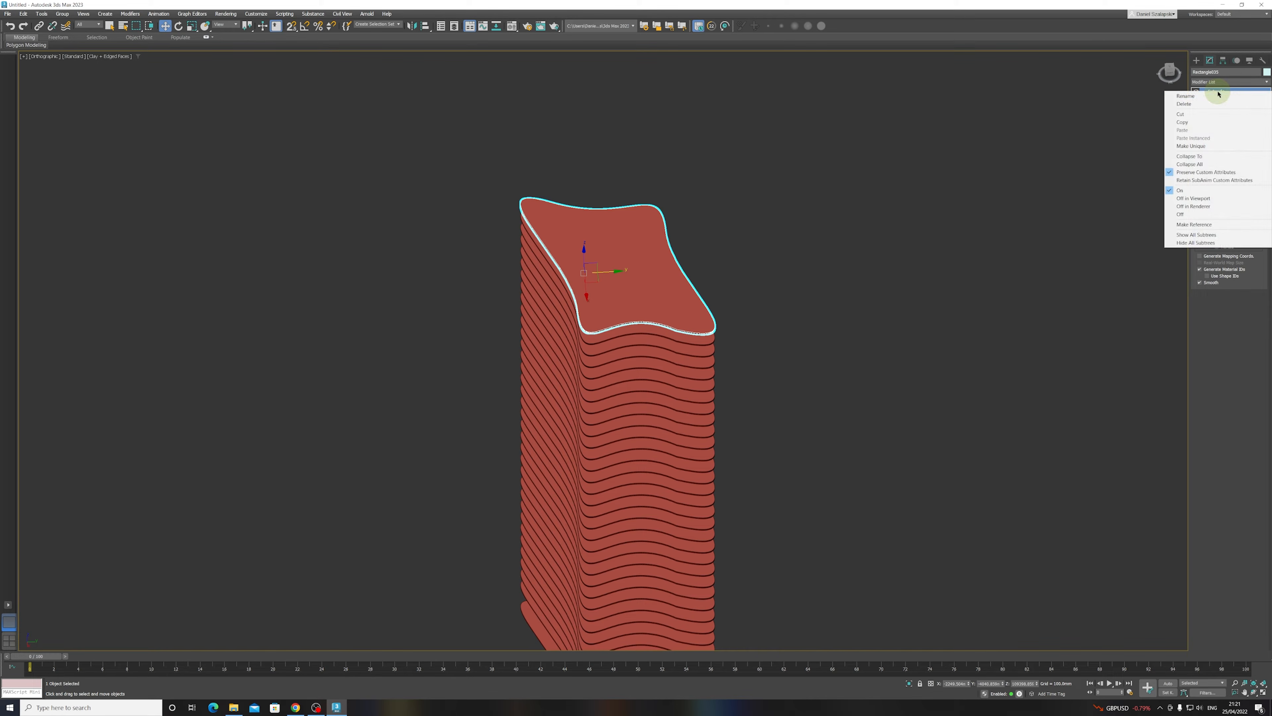
left_click(1192, 146)
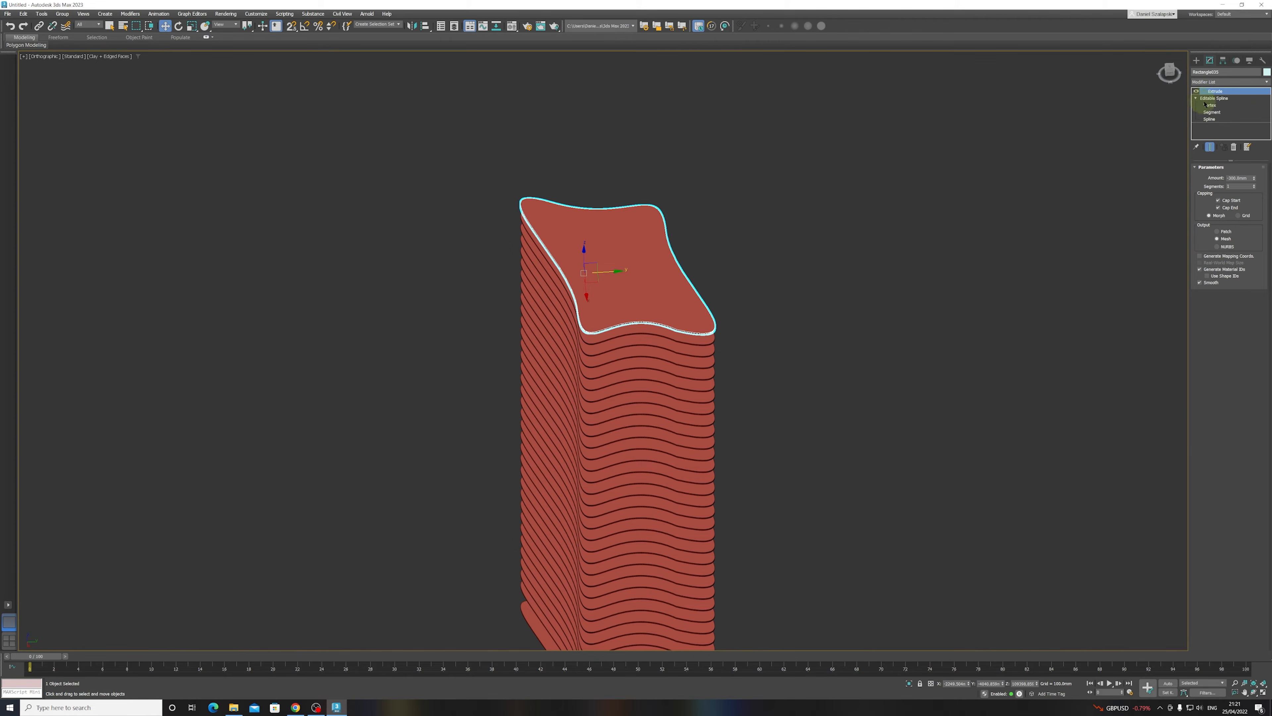
left_click(1210, 106)
left_click(691, 332)
mouse_move(692, 332)
left_mouse_down()
mouse_move(676, 344)
mouse_move(667, 301)
mouse_move(682, 370)
mouse_move(684, 335)
left_mouse_up()
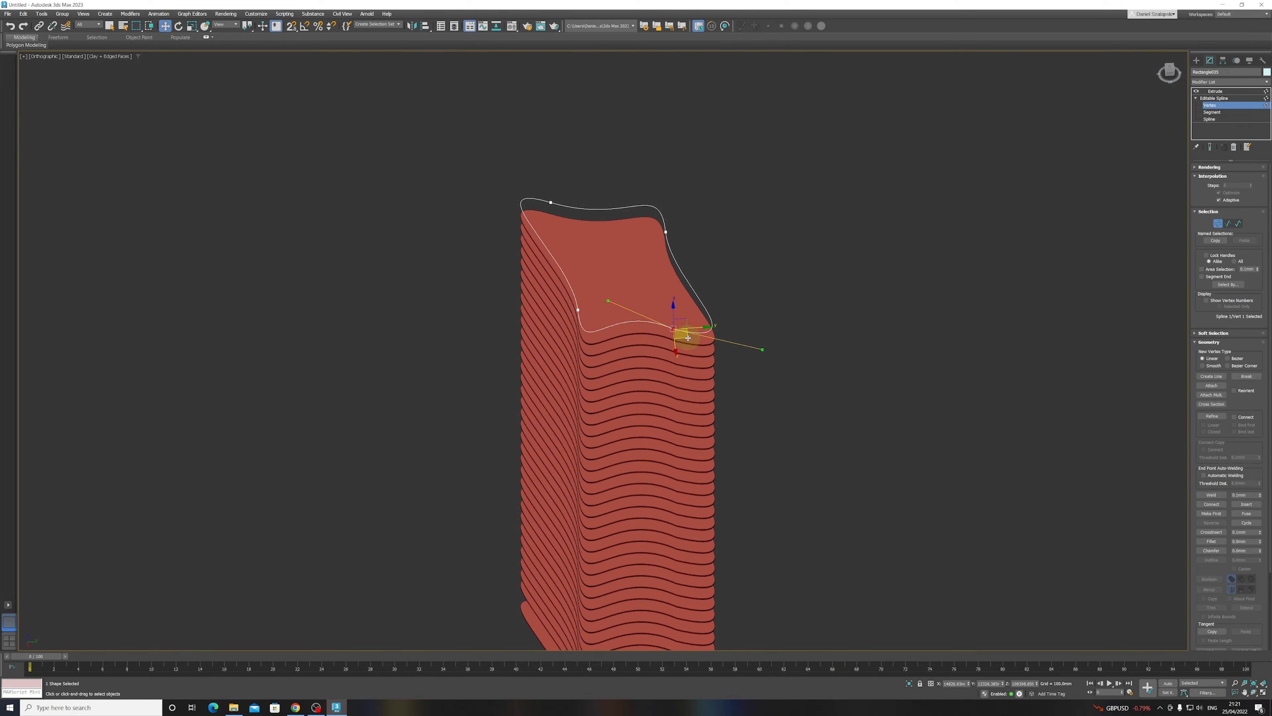
key("ctrl+z")
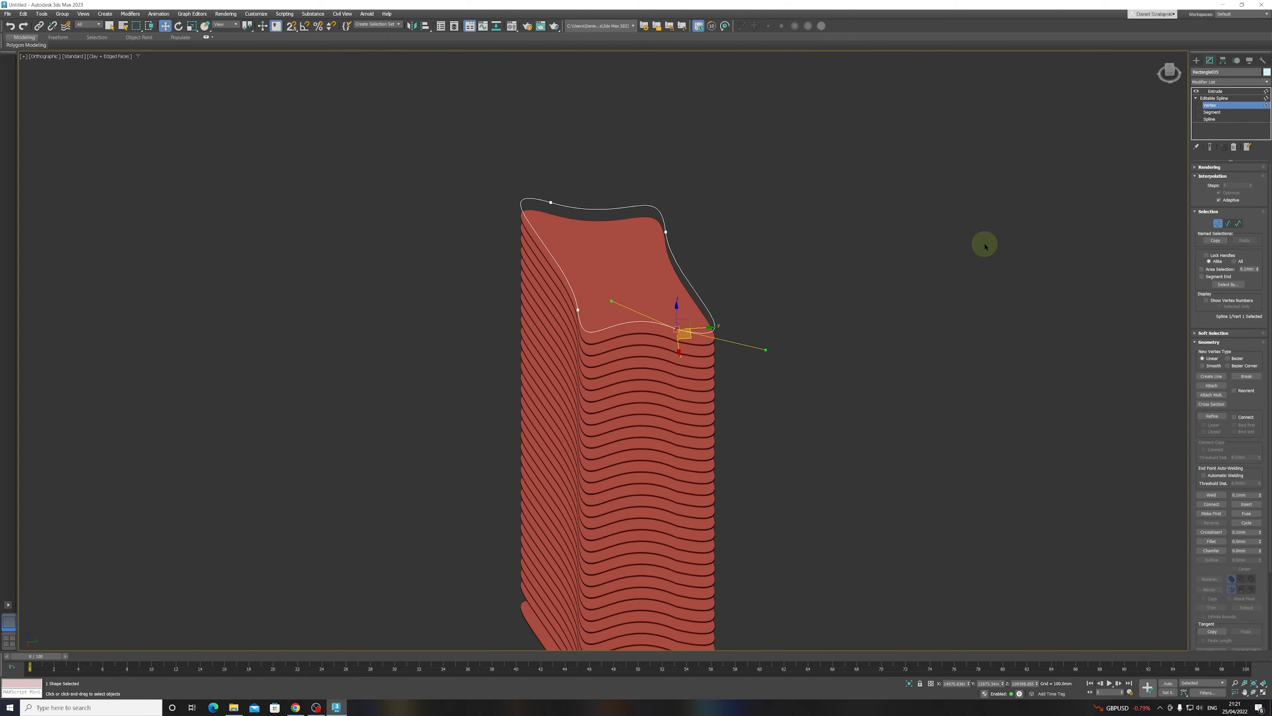
left_click(1203, 99)
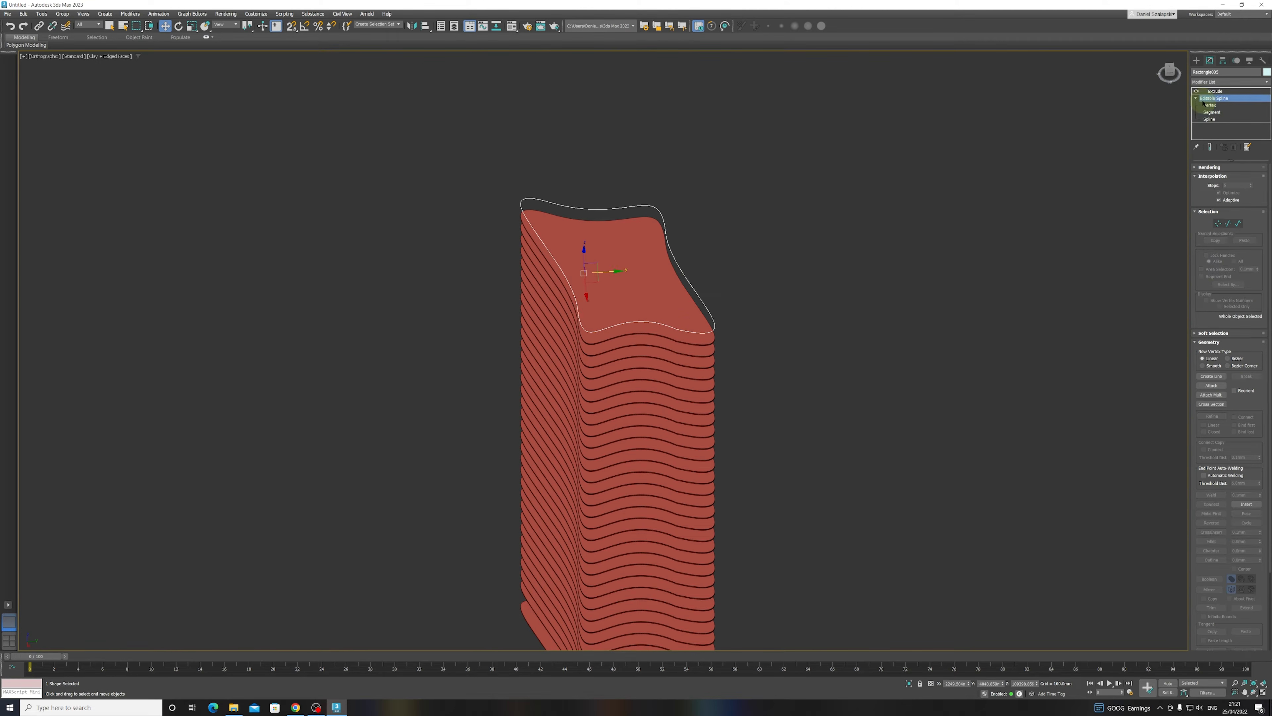
key("ctrl+z")
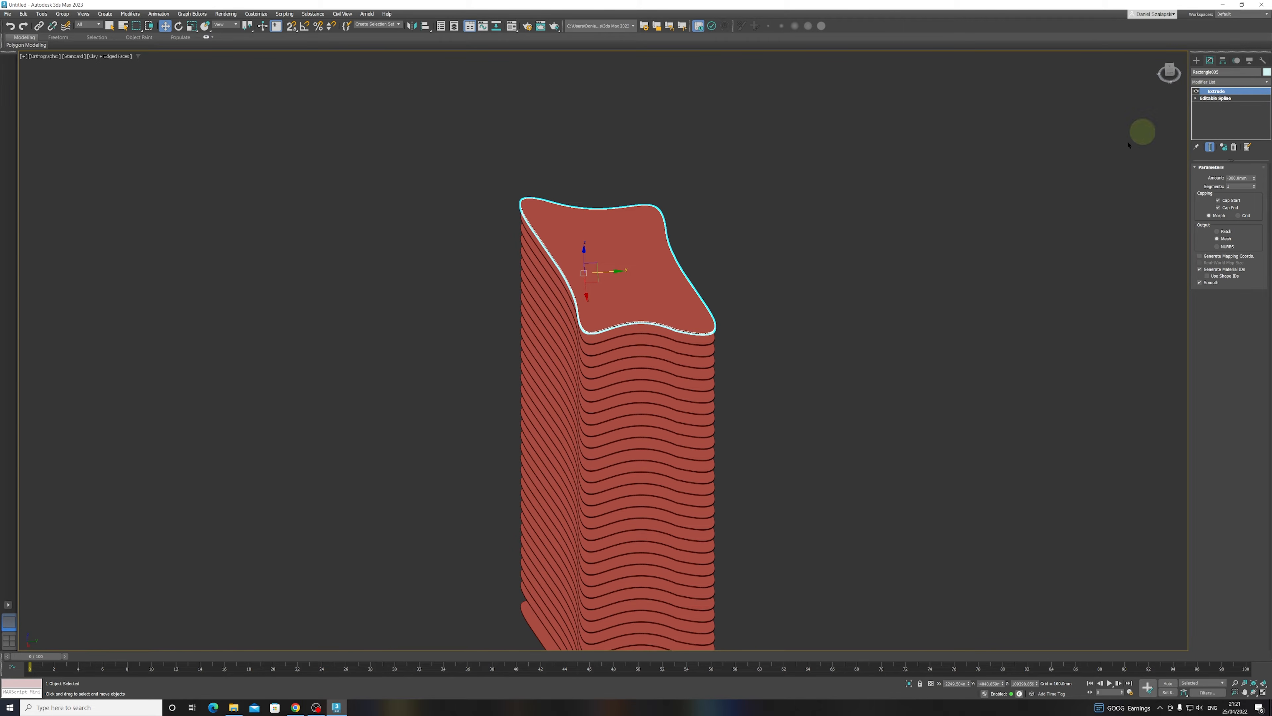
- Move the near corner vertex of the top slab's spline so that all instanced floors are reshaped together
left_click(1196, 98)
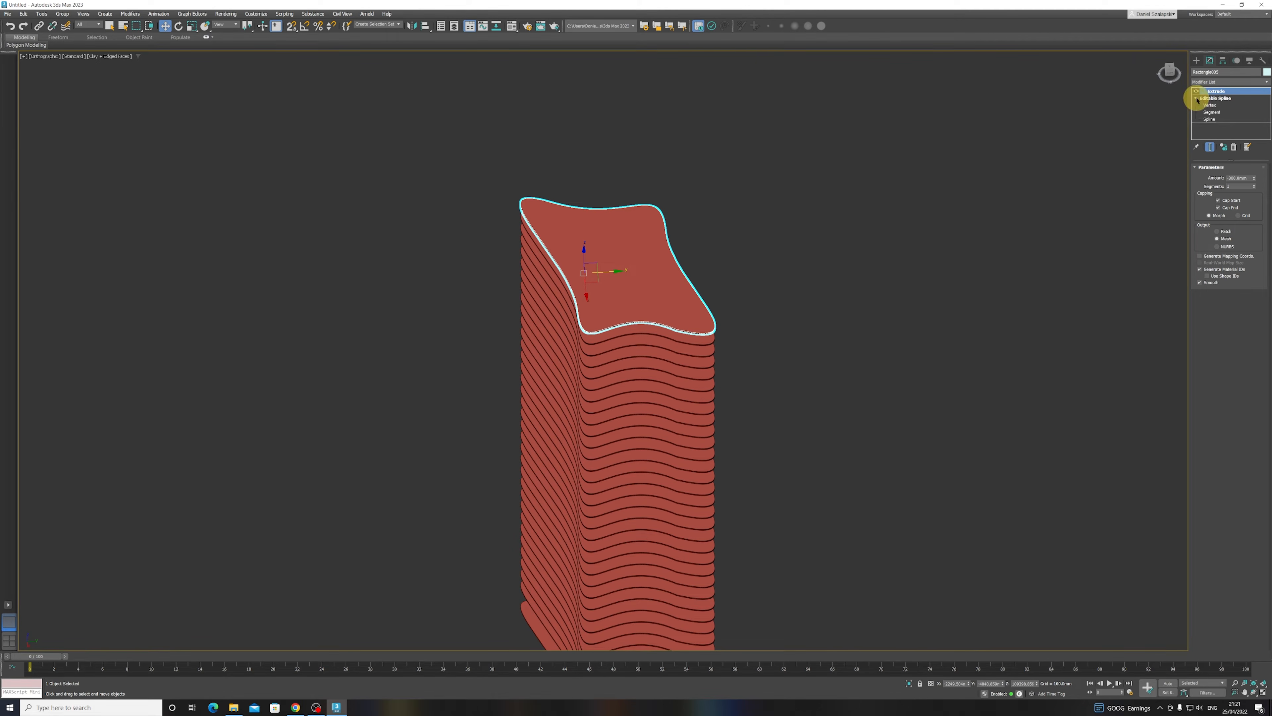
left_click(1211, 105)
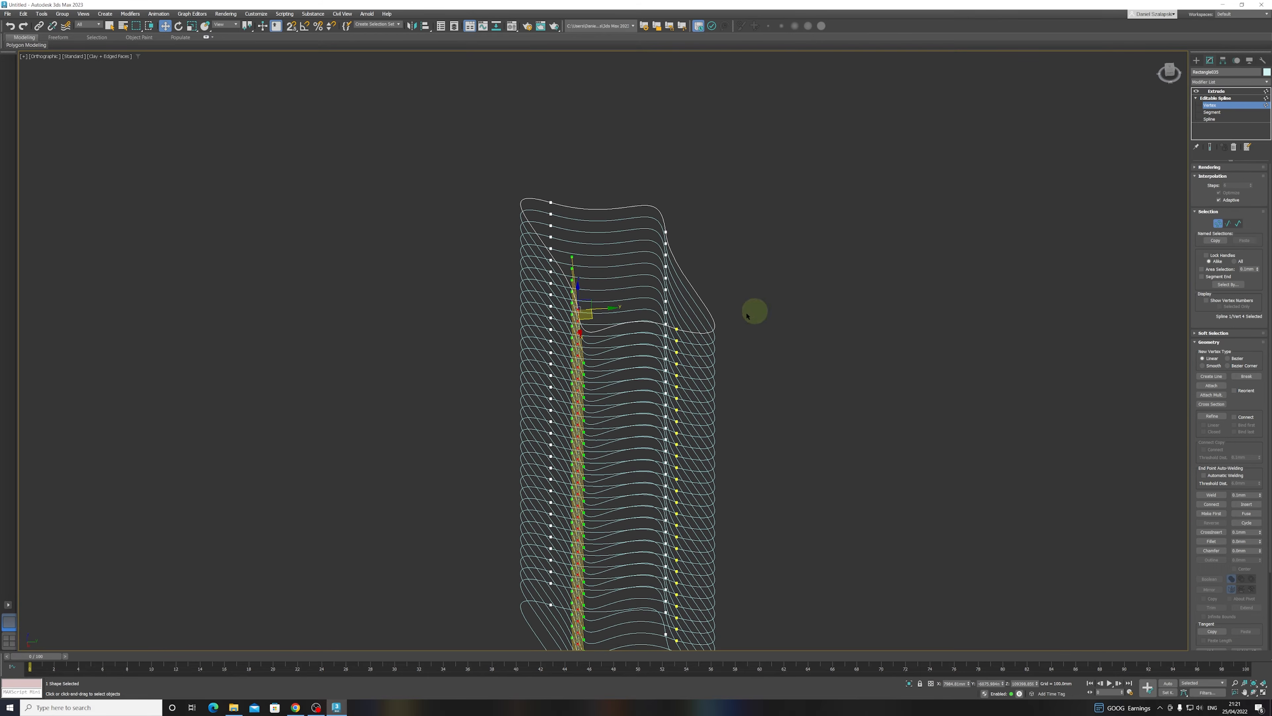
middle_click_drag(630, 331, 642, 350, "alt")
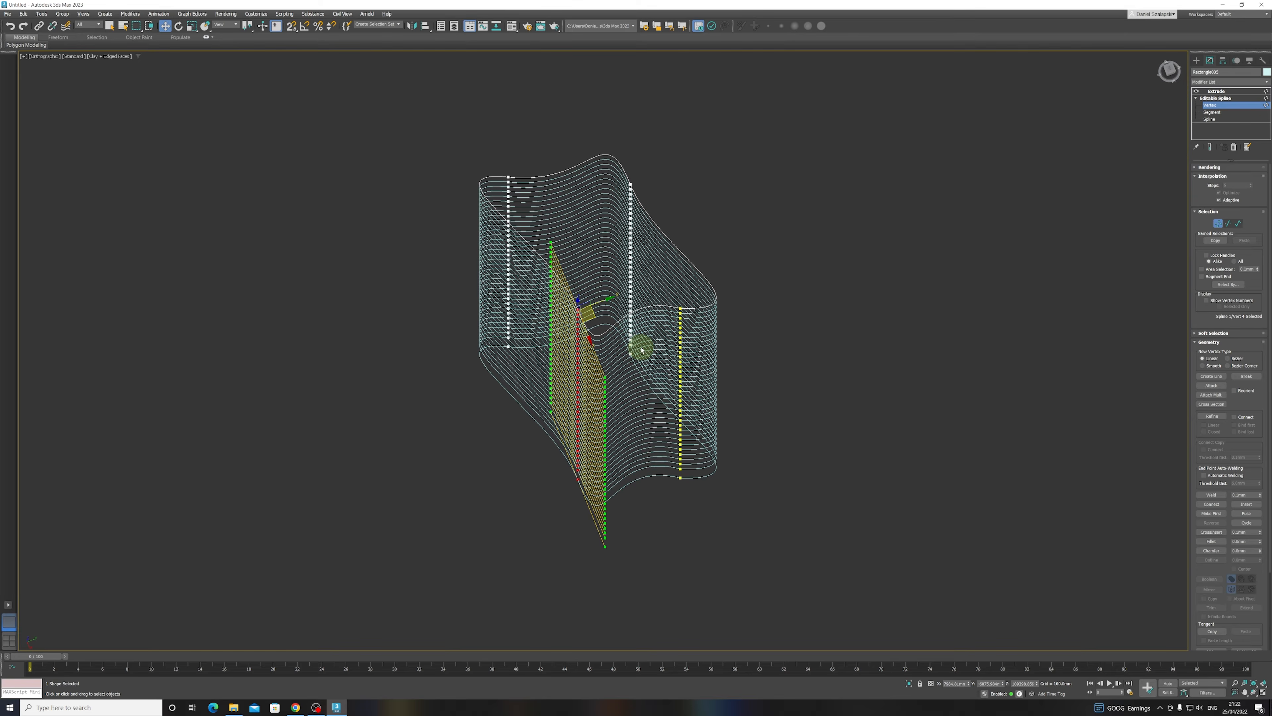
scroll(686, 304, "up", 2)
left_click(677, 311)
left_click_drag(693, 318, 698, 288)
middle_click_drag(696, 298, 775, 272, "alt")
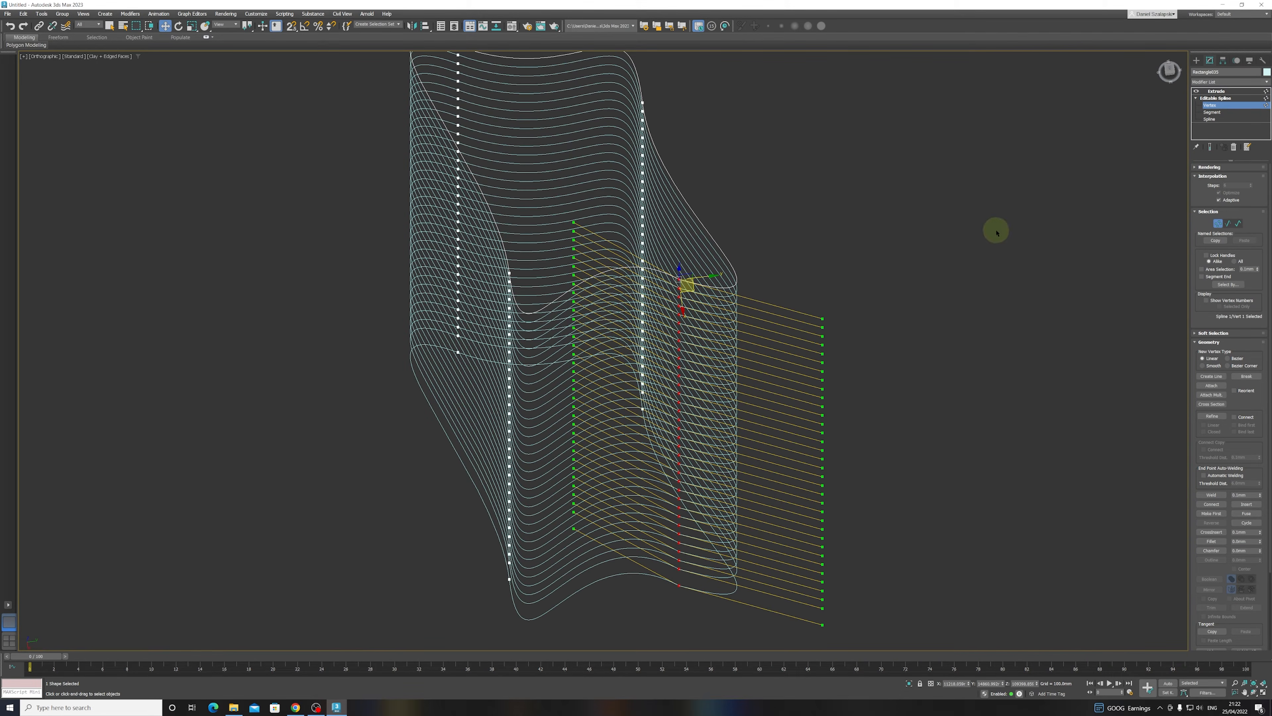
- Show the extruded end result while shifting the same corner vertex slightly inward, and leave vertex editing
left_click(1211, 148)
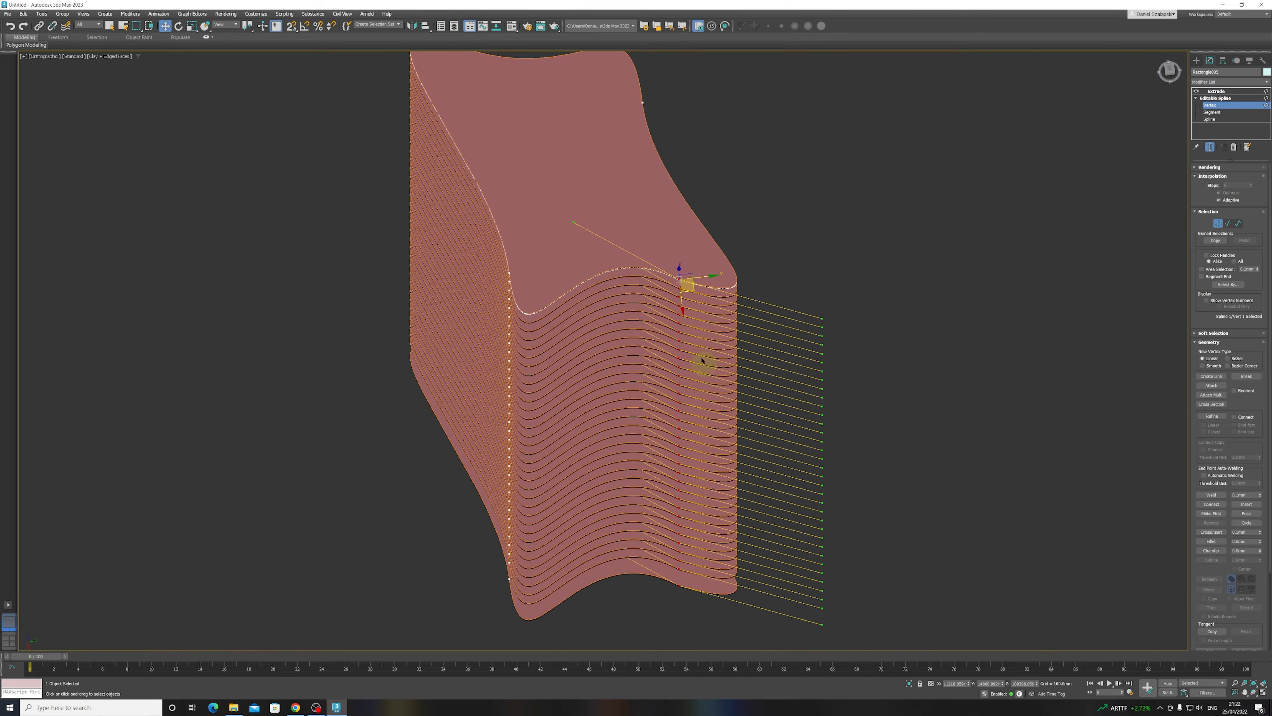
mouse_move(694, 288)
left_mouse_down()
mouse_move(675, 306)
mouse_move(631, 307)
mouse_move(605, 290)
mouse_move(691, 305)
mouse_move(712, 270)
mouse_move(711, 242)
mouse_move(704, 289)
mouse_move(650, 306)
mouse_move(704, 338)
mouse_move(702, 276)
mouse_move(728, 256)
mouse_move(706, 302)
mouse_move(687, 291)
left_mouse_up()
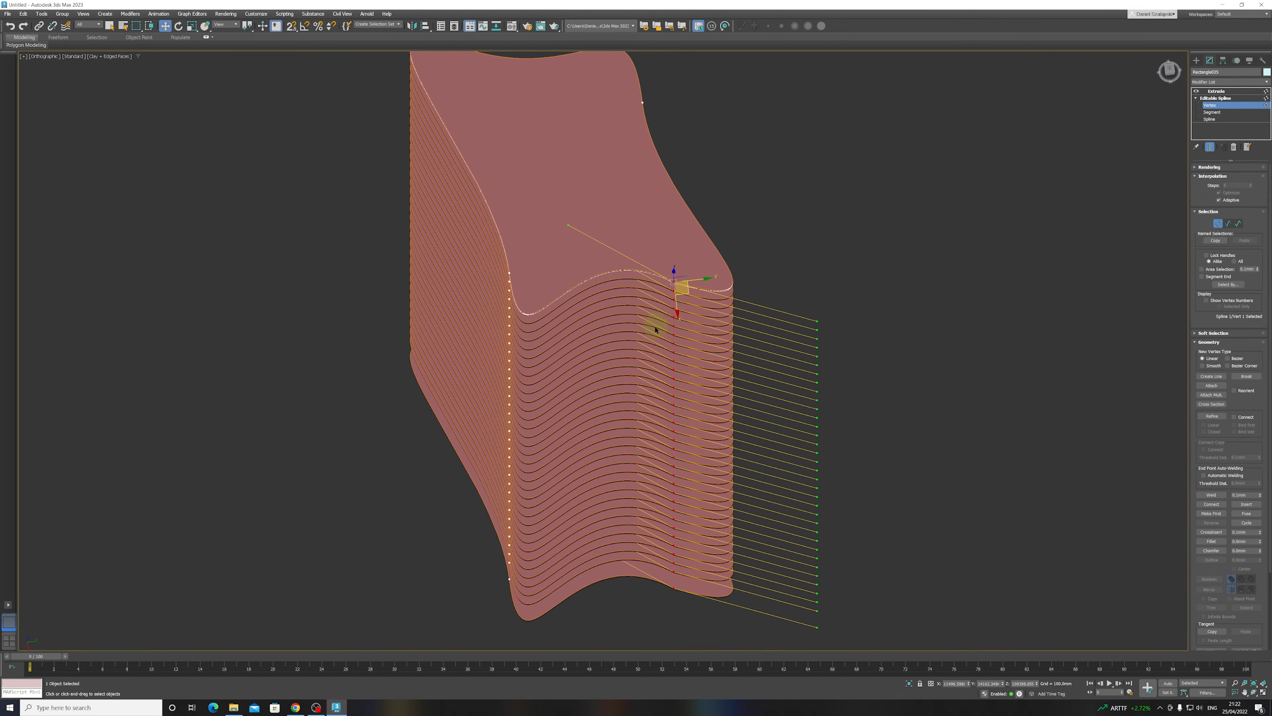
middle_click_drag(696, 340, 652, 347, "alt")
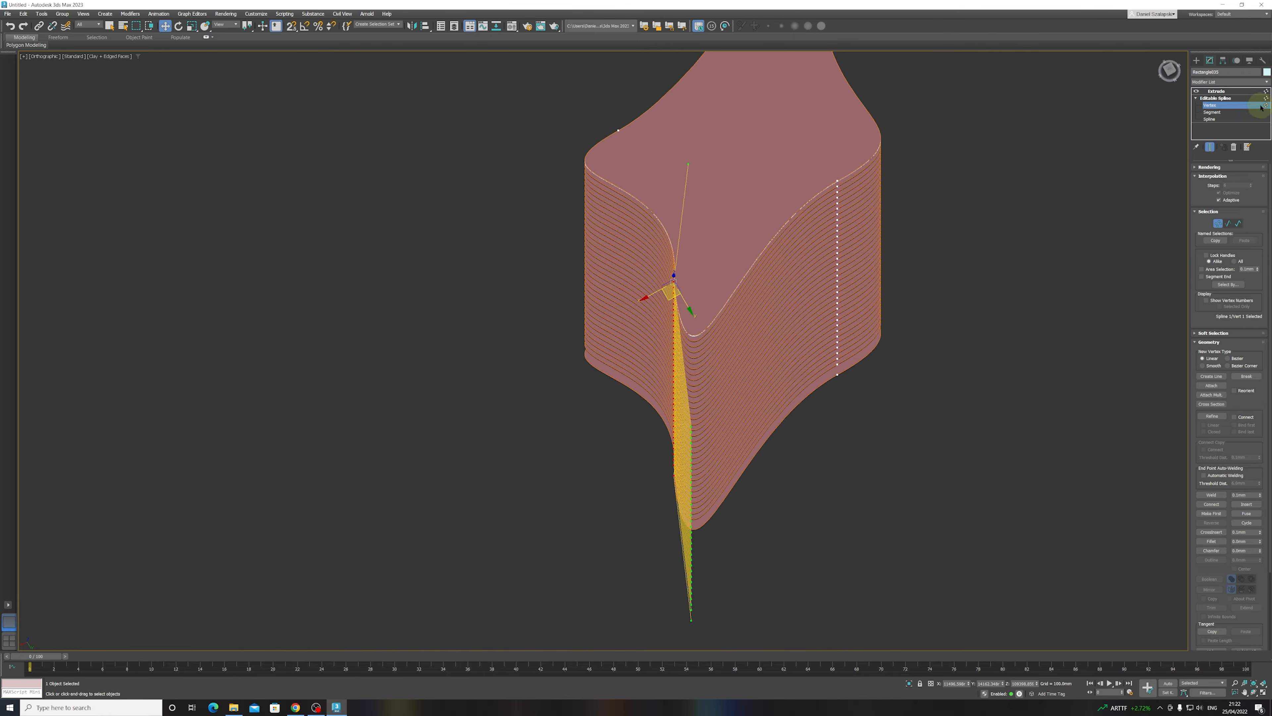
left_click(1193, 98)
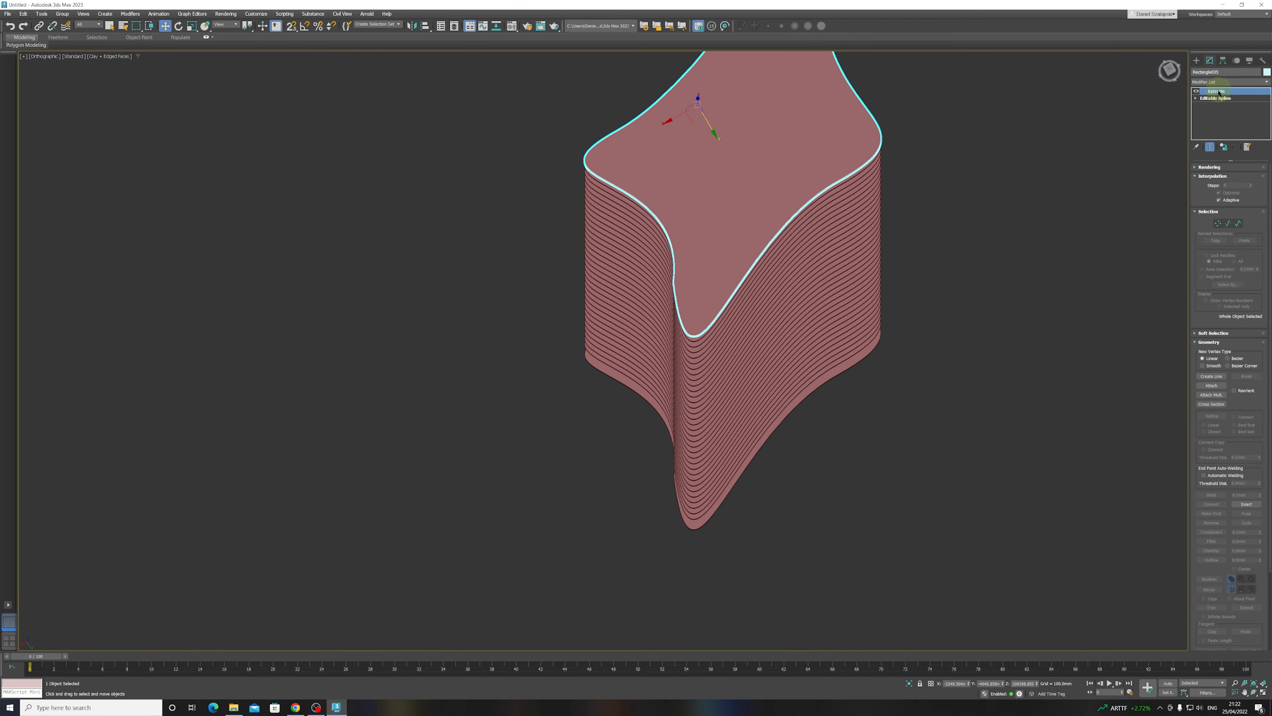
- Select the bottom and top slabs in turn and examine the whole tower from the side and from above
left_click(903, 276)
left_click(691, 289)
middle_click_drag(611, 375, 693, 412, "alt")
scroll(669, 383, "down", 3)
left_click(690, 595)
mouse_move(691, 595)
middle_mouse_down("alt")
mouse_move(676, 599)
mouse_move(696, 602)
middle_mouse_up("alt")
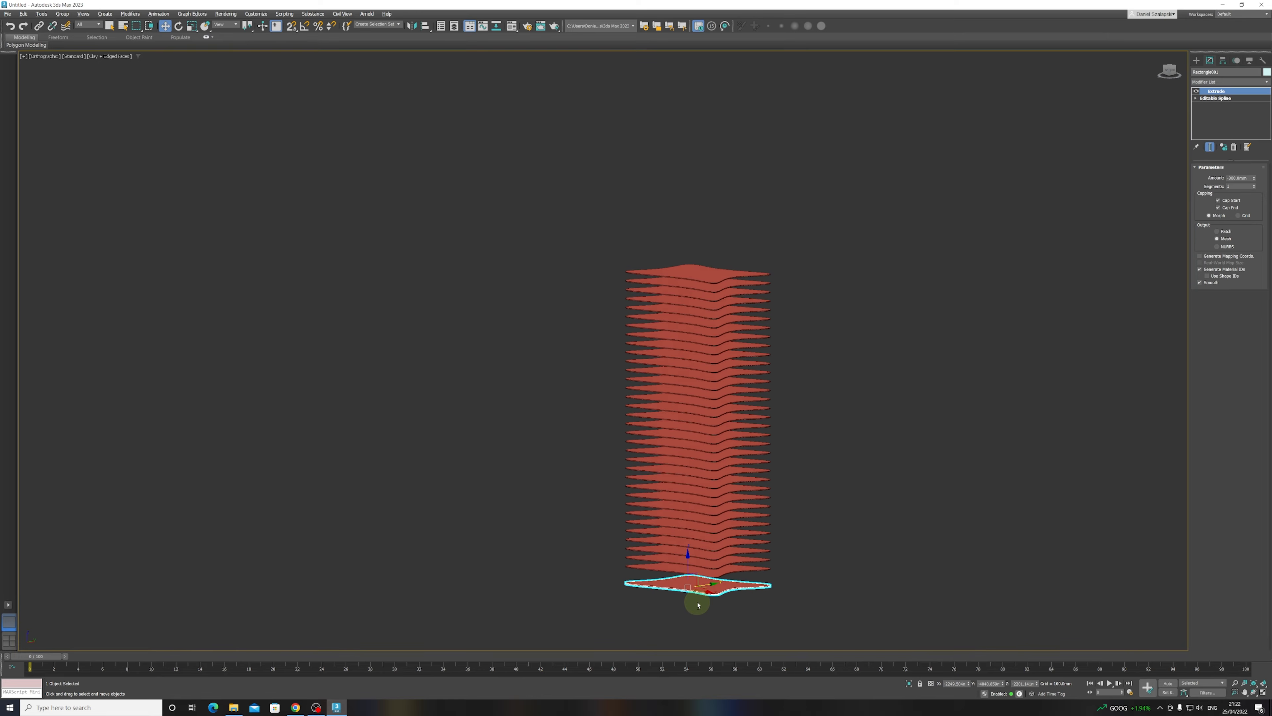
left_click(696, 274)
middle_click_drag(706, 510, 676, 531, "alt")
left_click(785, 552)
- Clone the bottom floor slab in place as an independent Copy named Glass
scroll(737, 511, "up", 6)
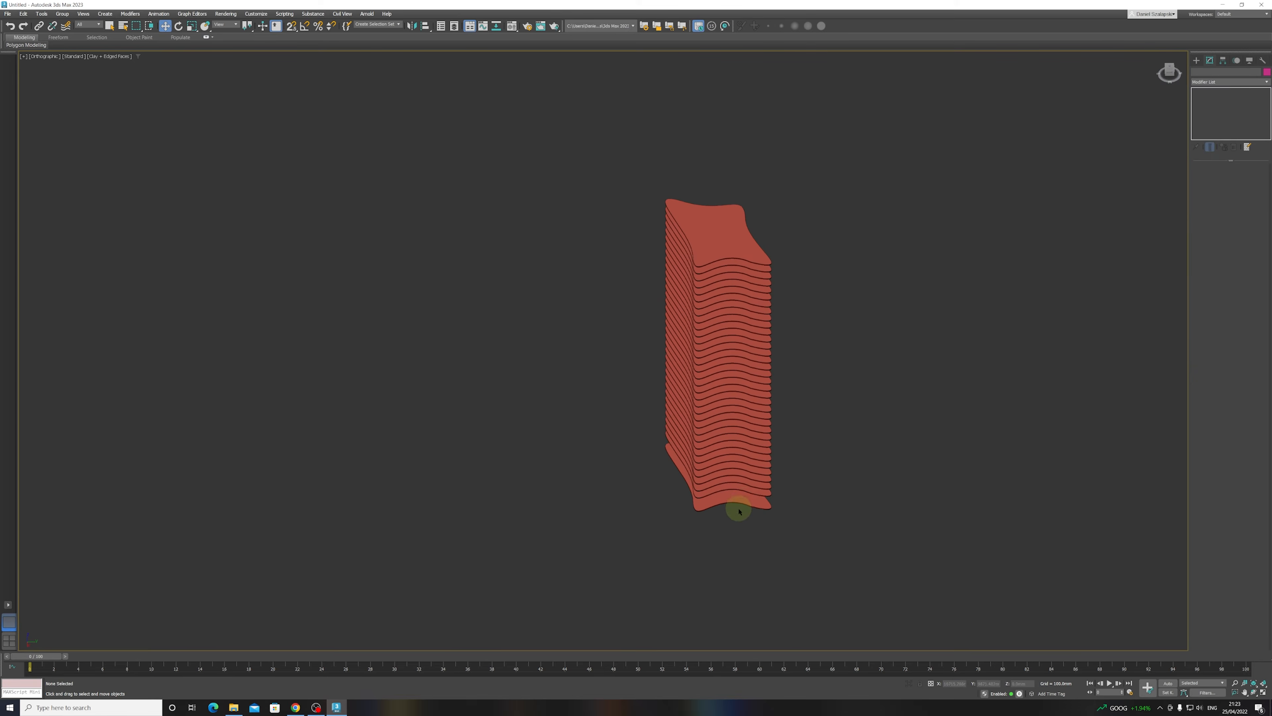
left_click(719, 483)
mouse_move(624, 485)
middle_mouse_down("alt")
mouse_move(682, 477)
mouse_move(644, 484)
middle_mouse_up("alt")
left_click(934, 434)
middle_click_drag(877, 531, 829, 493, "alt")
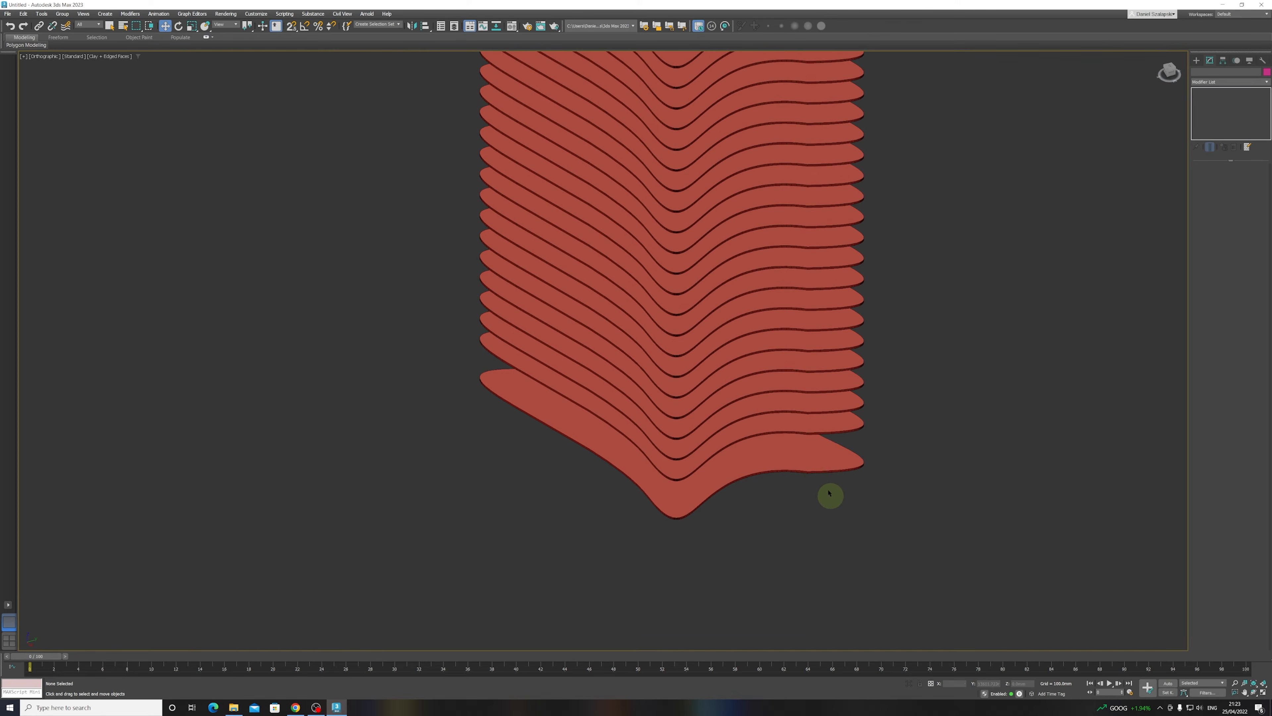
left_click(805, 461)
right_click(792, 459)
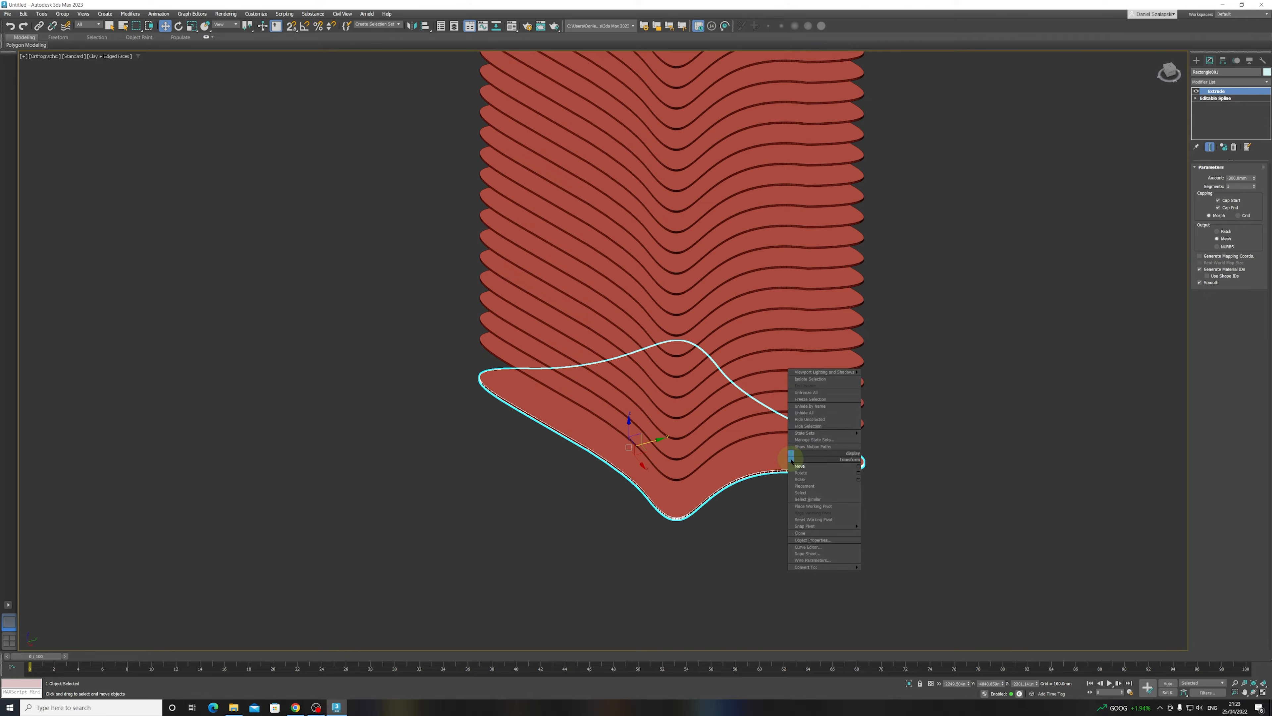
left_click(808, 533)
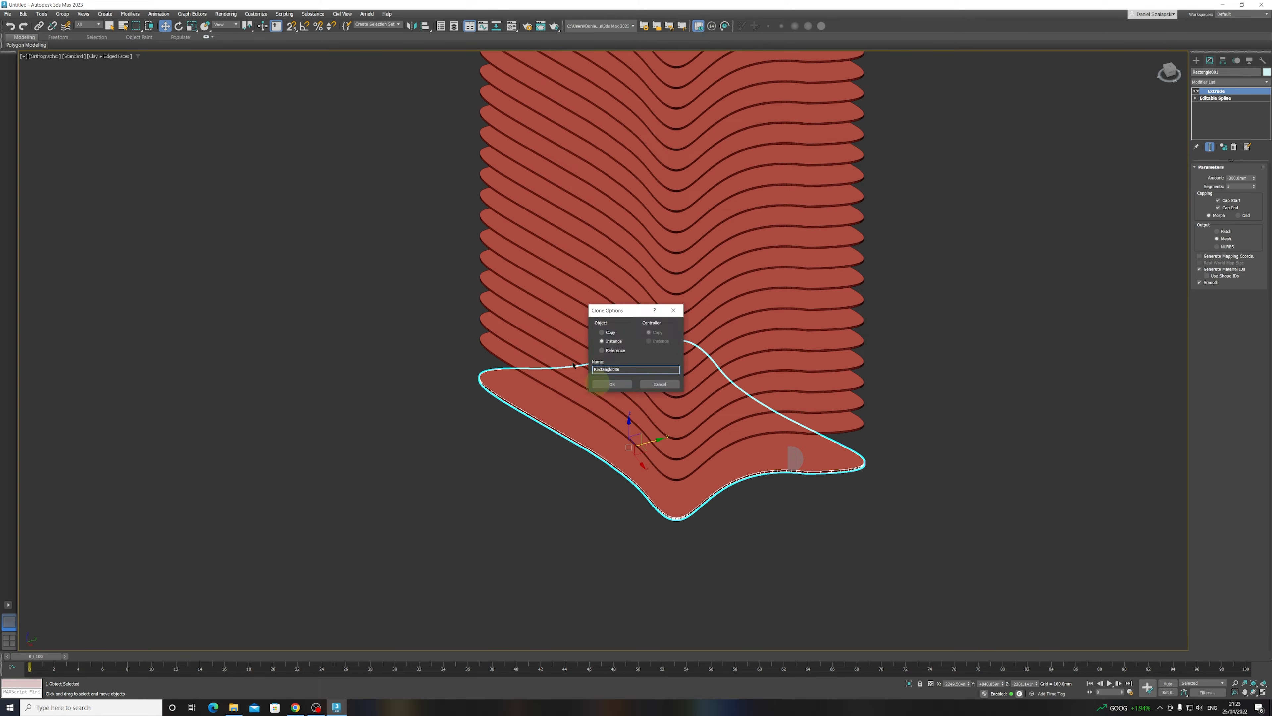
left_click(611, 333)
left_click_drag(626, 370, 583, 369)
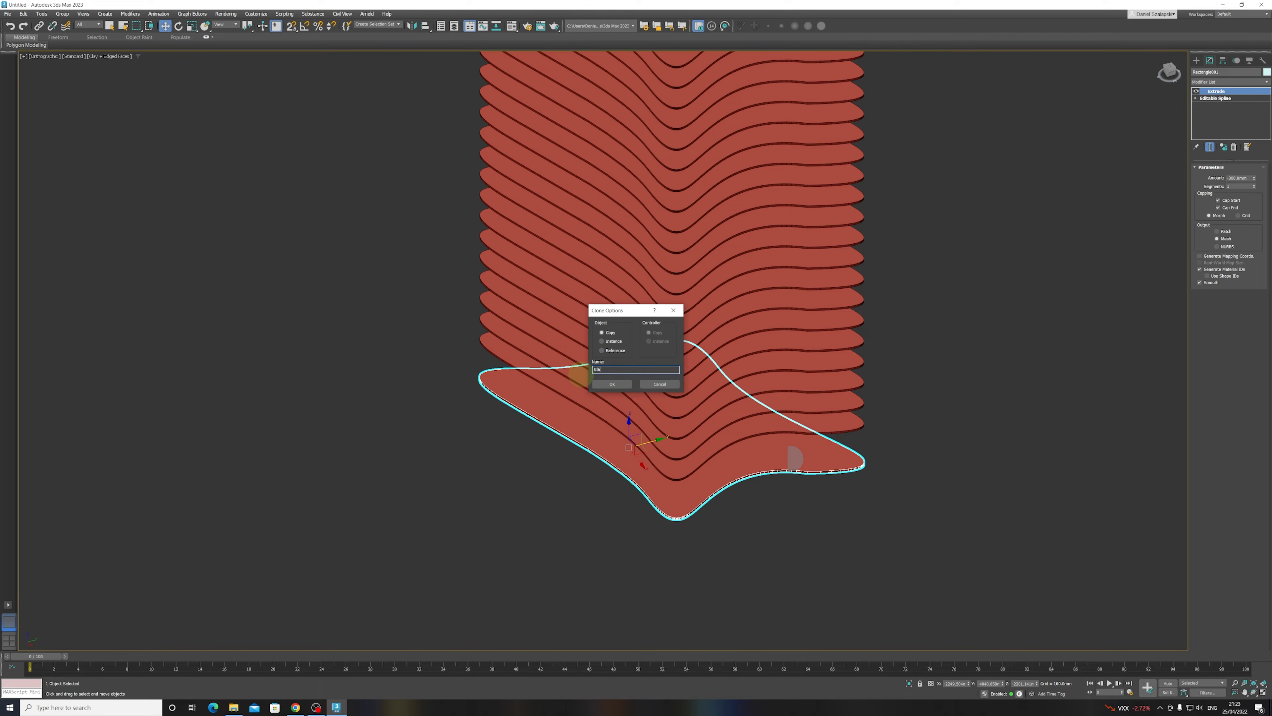
left_click(612, 385)
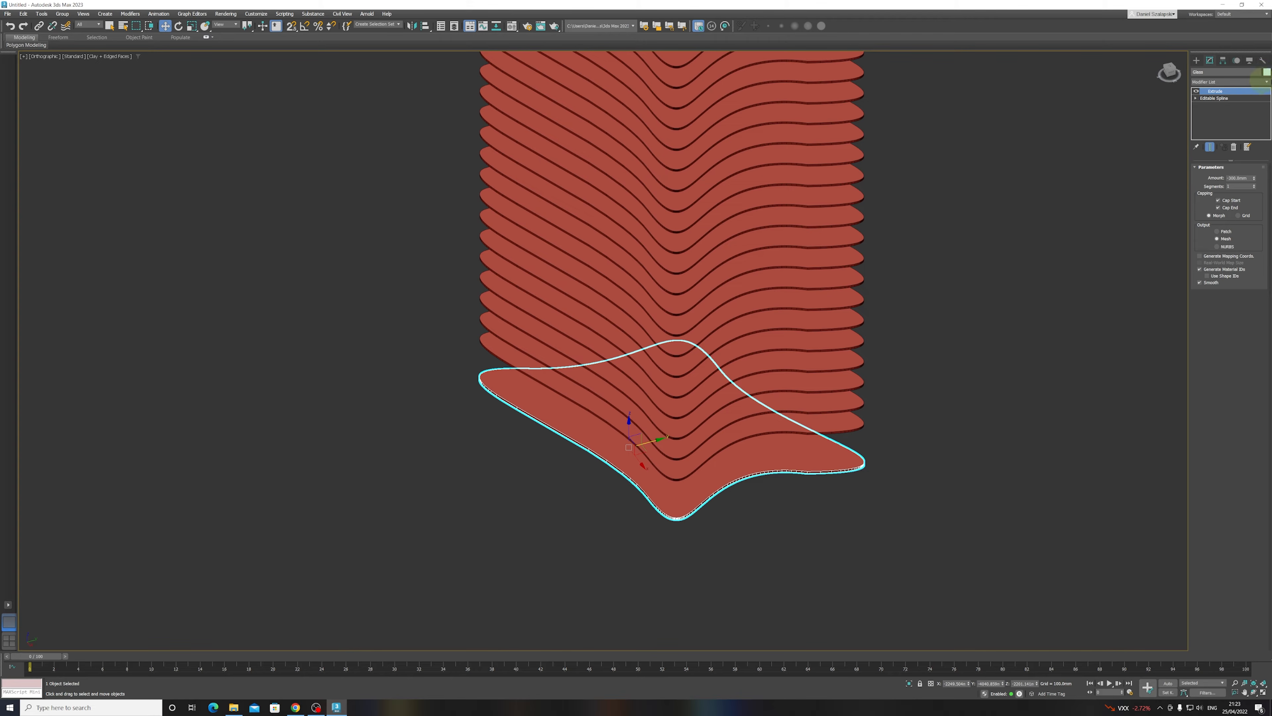
- Set the Glass slab's object color to teal and switch the viewport to Default Shading
left_click(1267, 72)
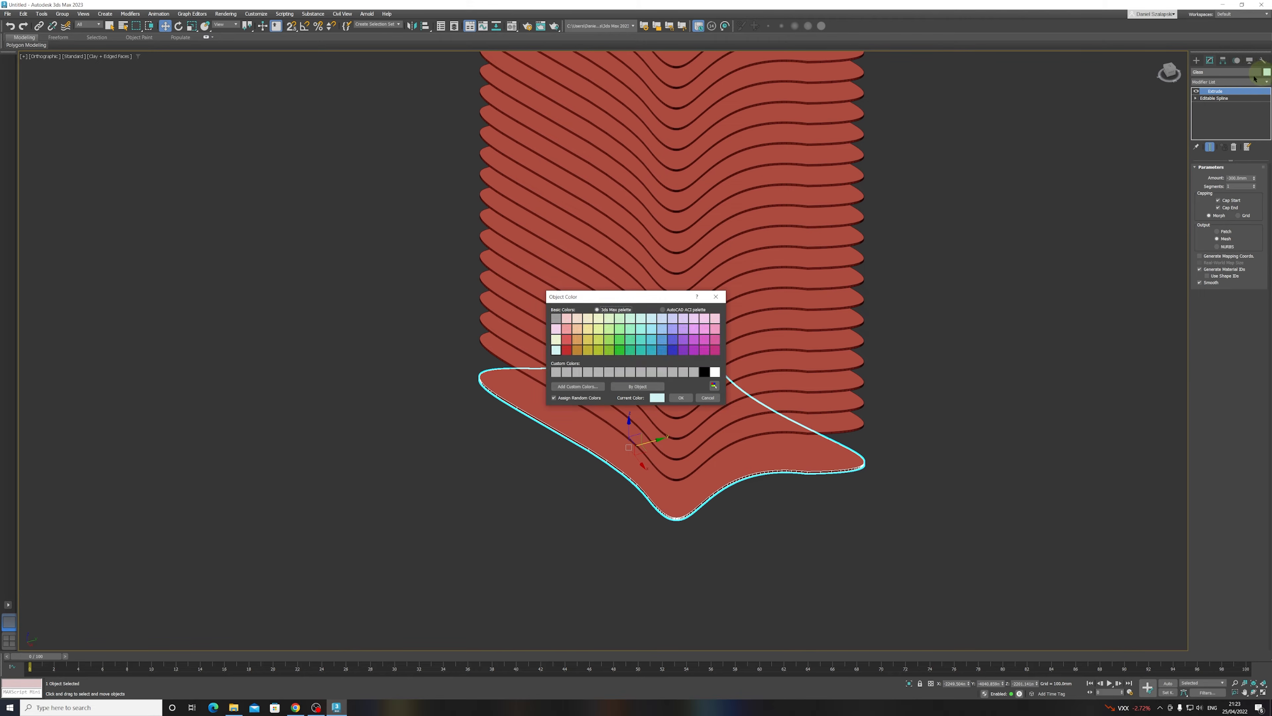
left_click(641, 341)
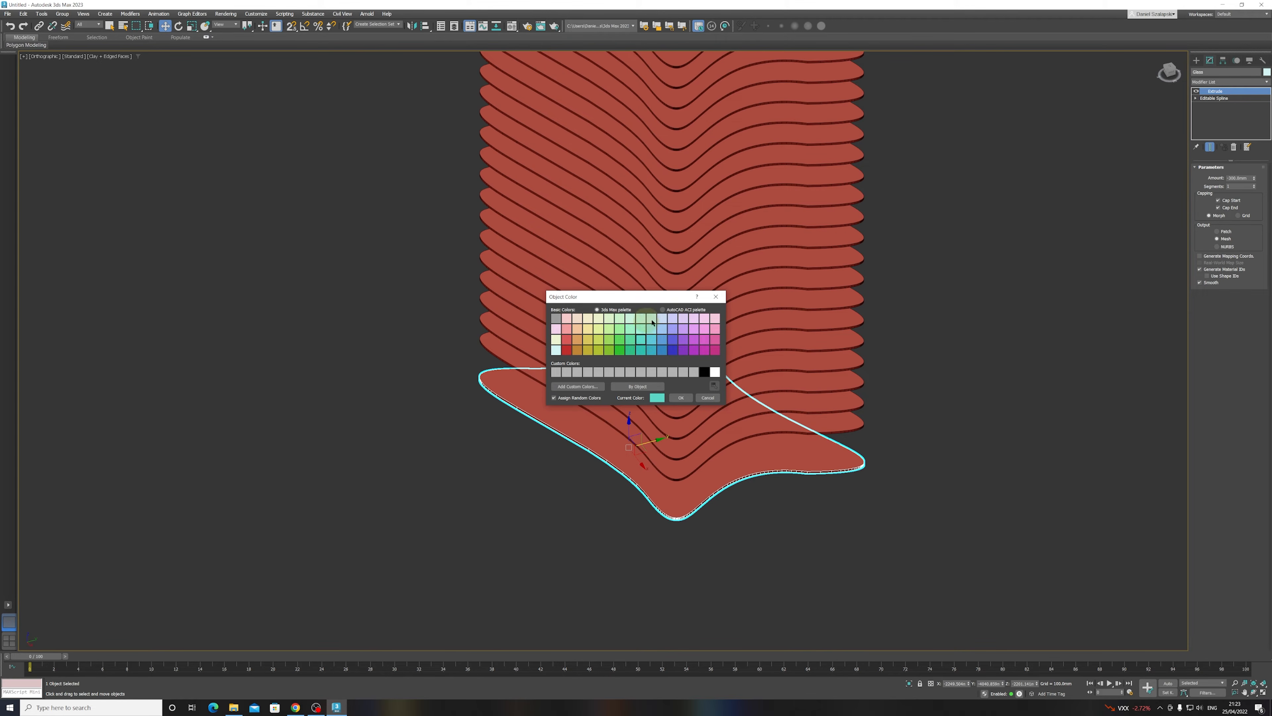
left_click(682, 398)
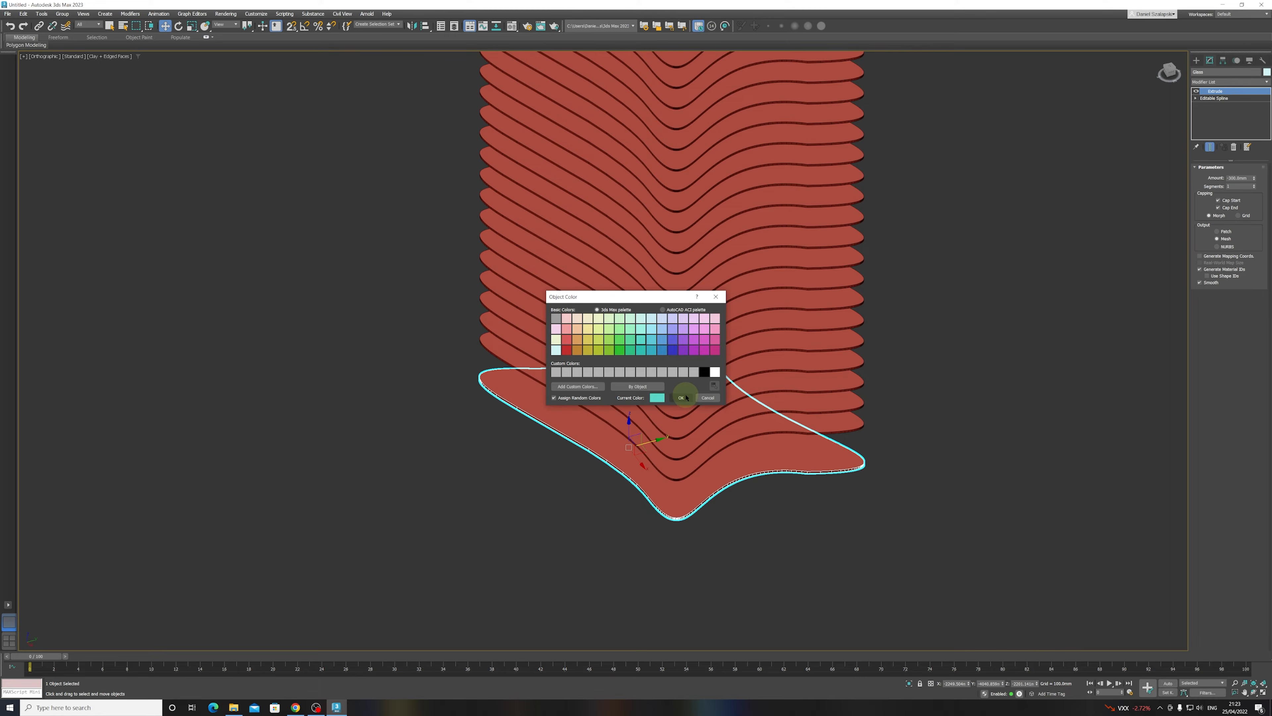
left_click(685, 397)
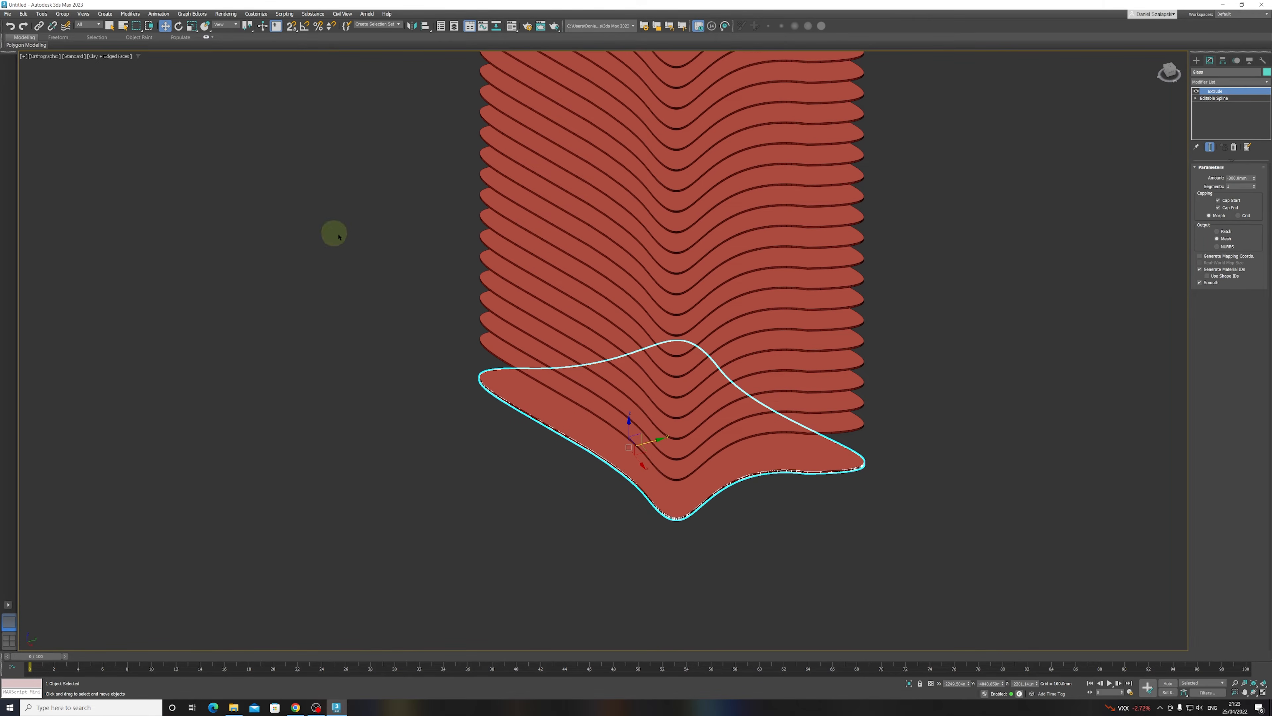
left_click(109, 57)
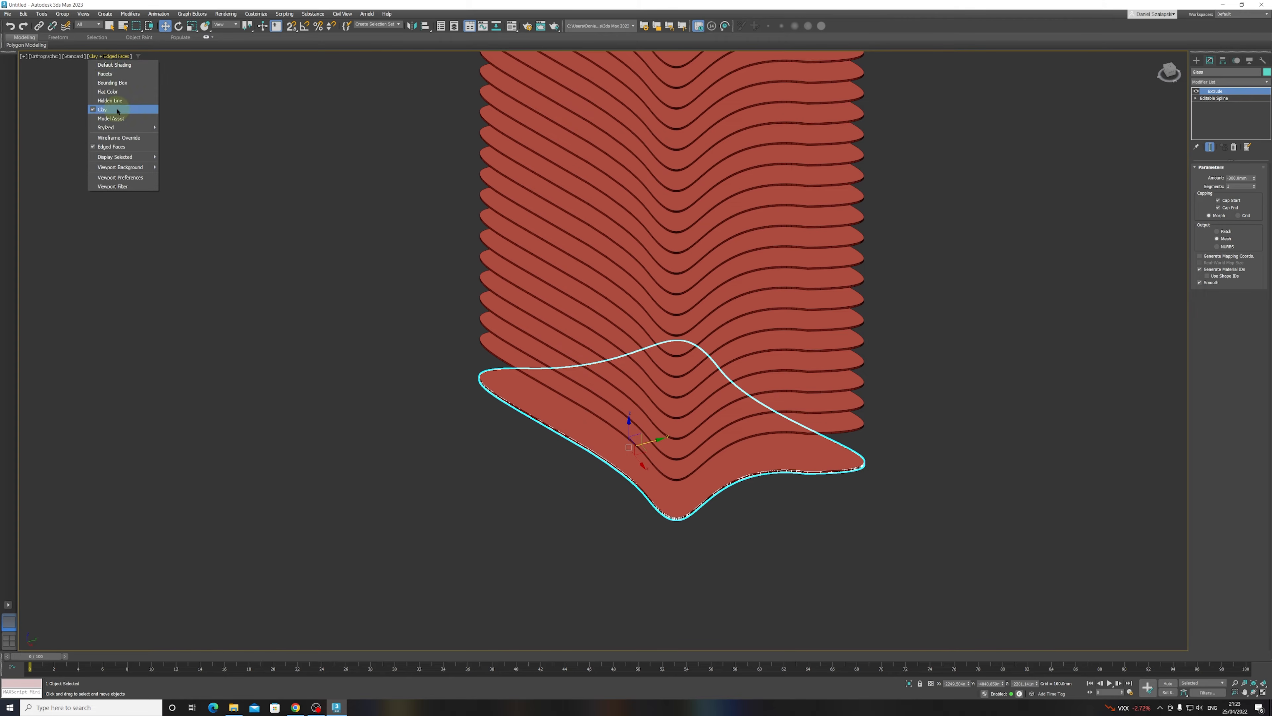
left_click(114, 65)
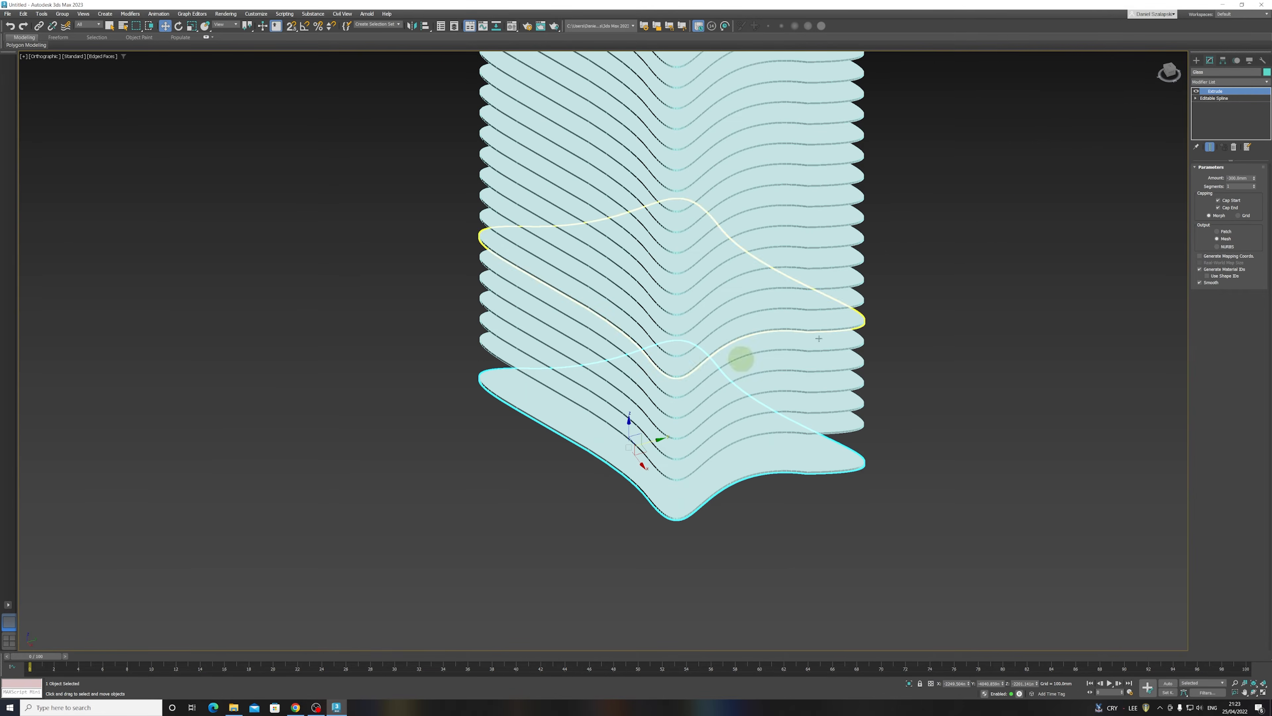
- Lower the Glass slab below the tower and set the object color of all the floor slabs to light orange
middle_click_drag(930, 156, 886, 271, "alt")
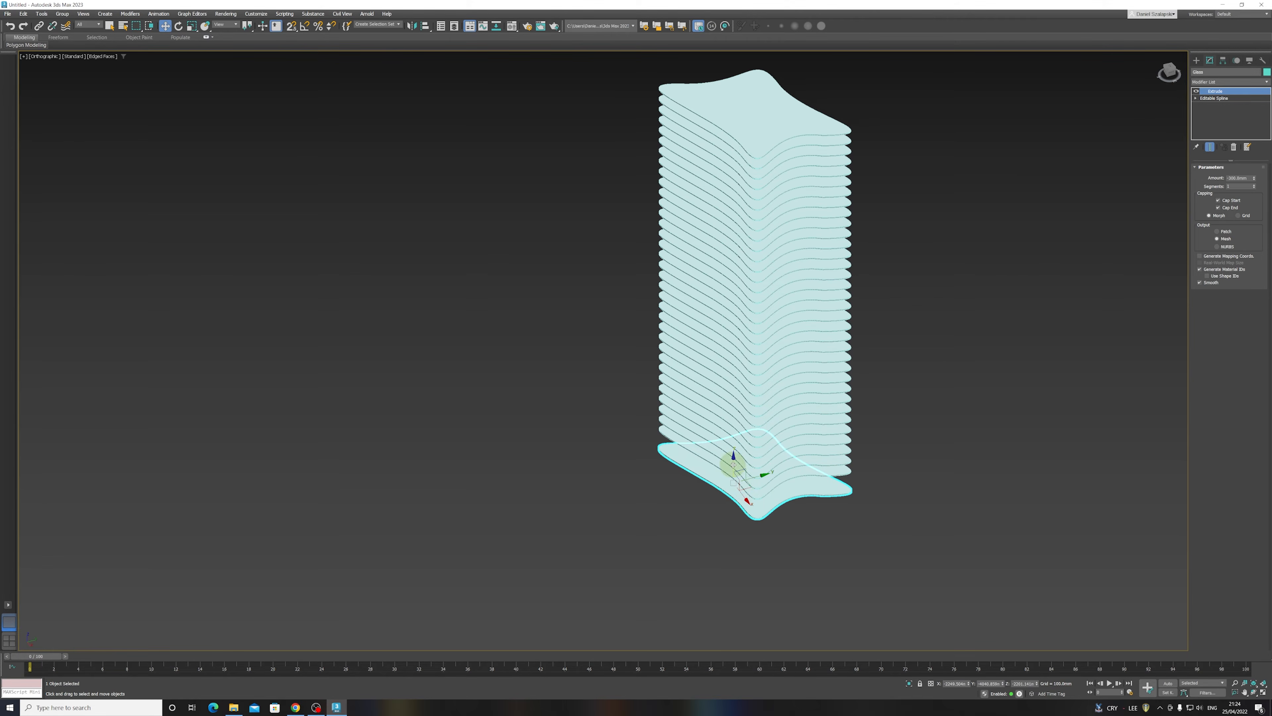
left_click_drag(734, 467, 732, 483)
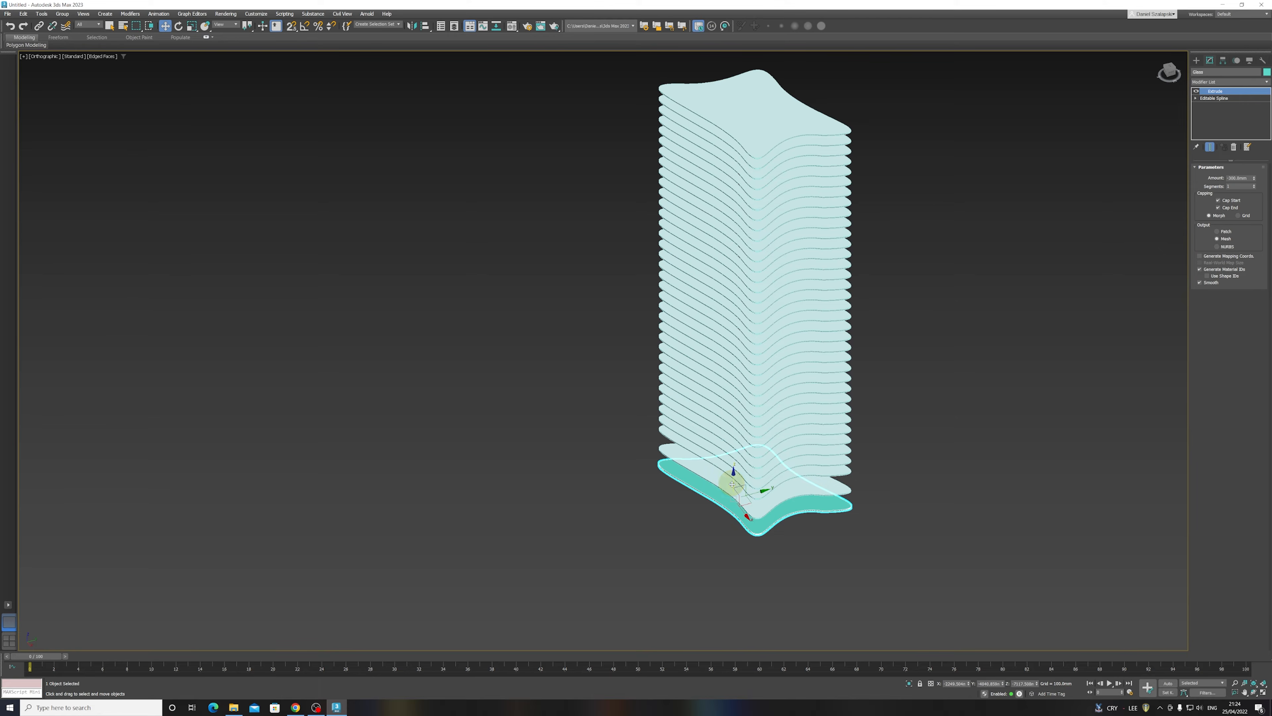
left_click(852, 489)
left_click_drag(853, 495, 848, 131)
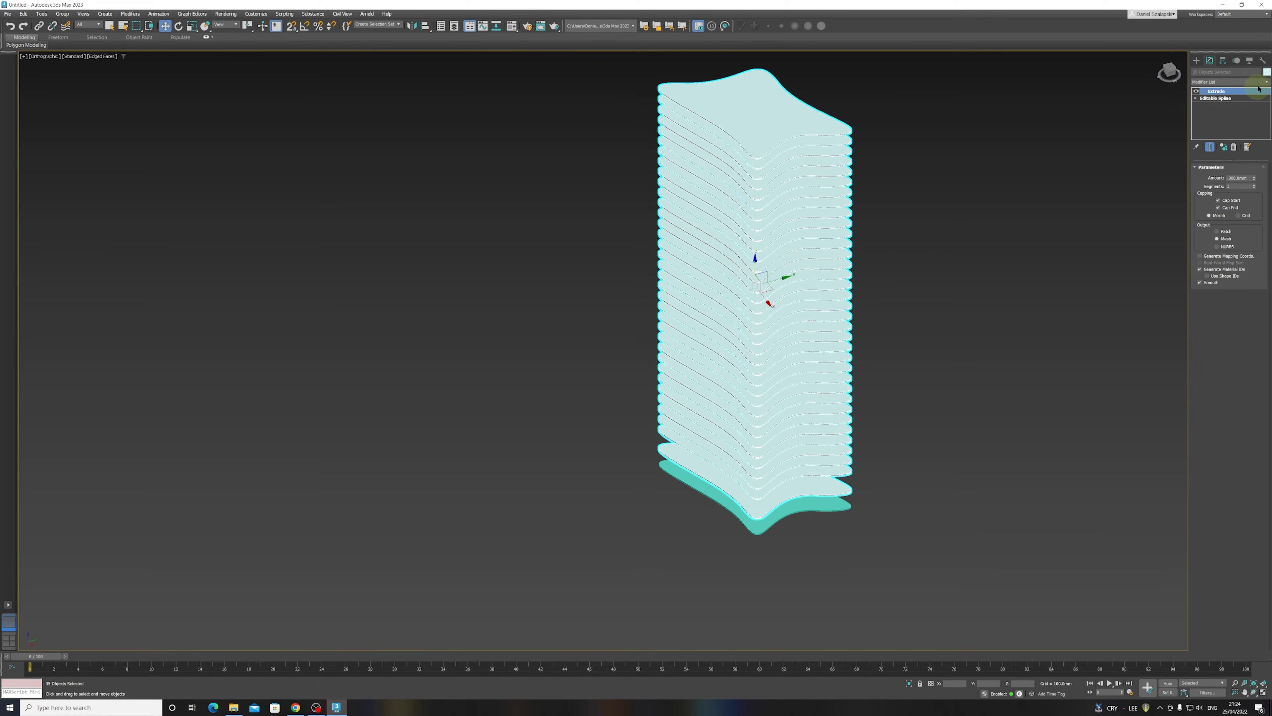
left_click(1267, 72)
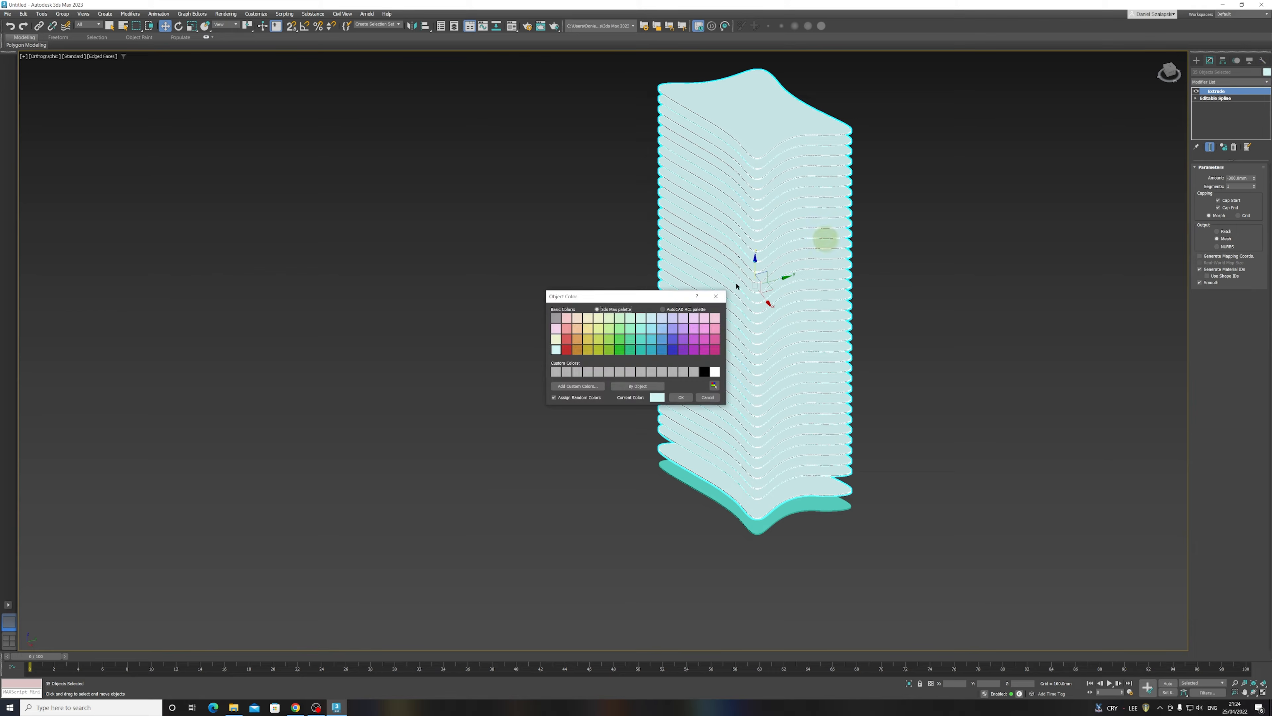
left_click(578, 329)
left_click(680, 397)
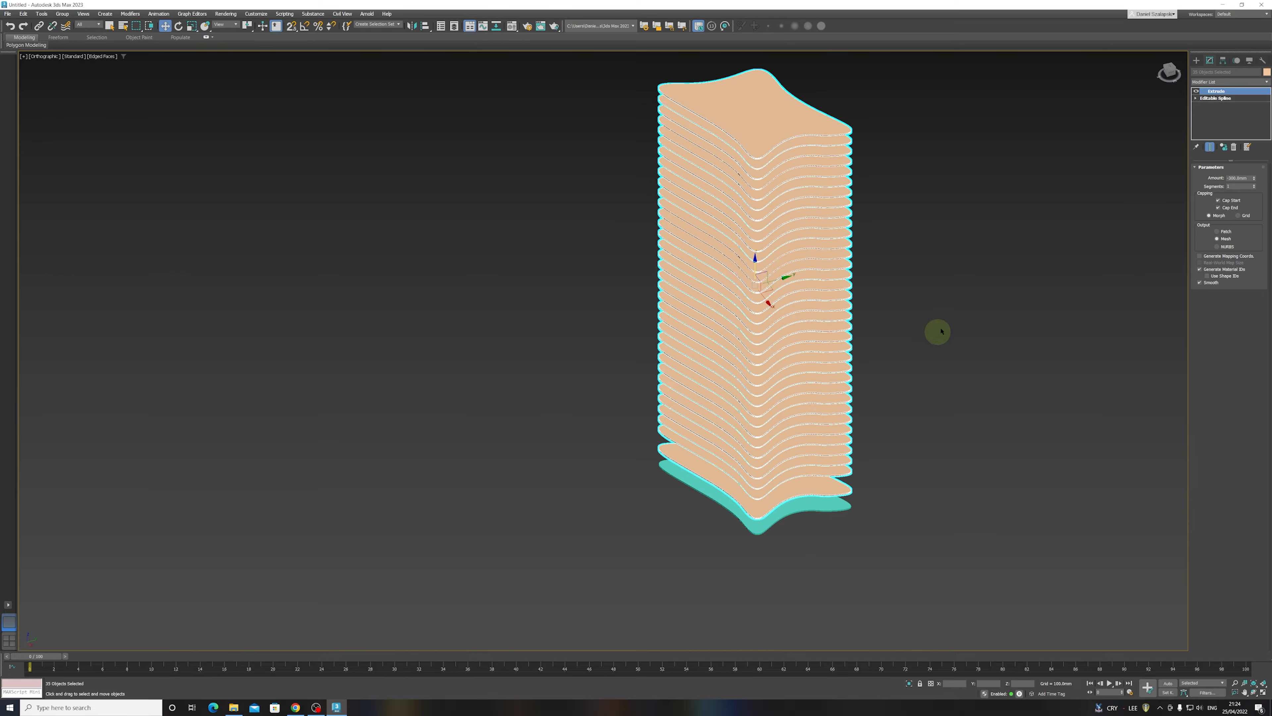
left_click(935, 280)
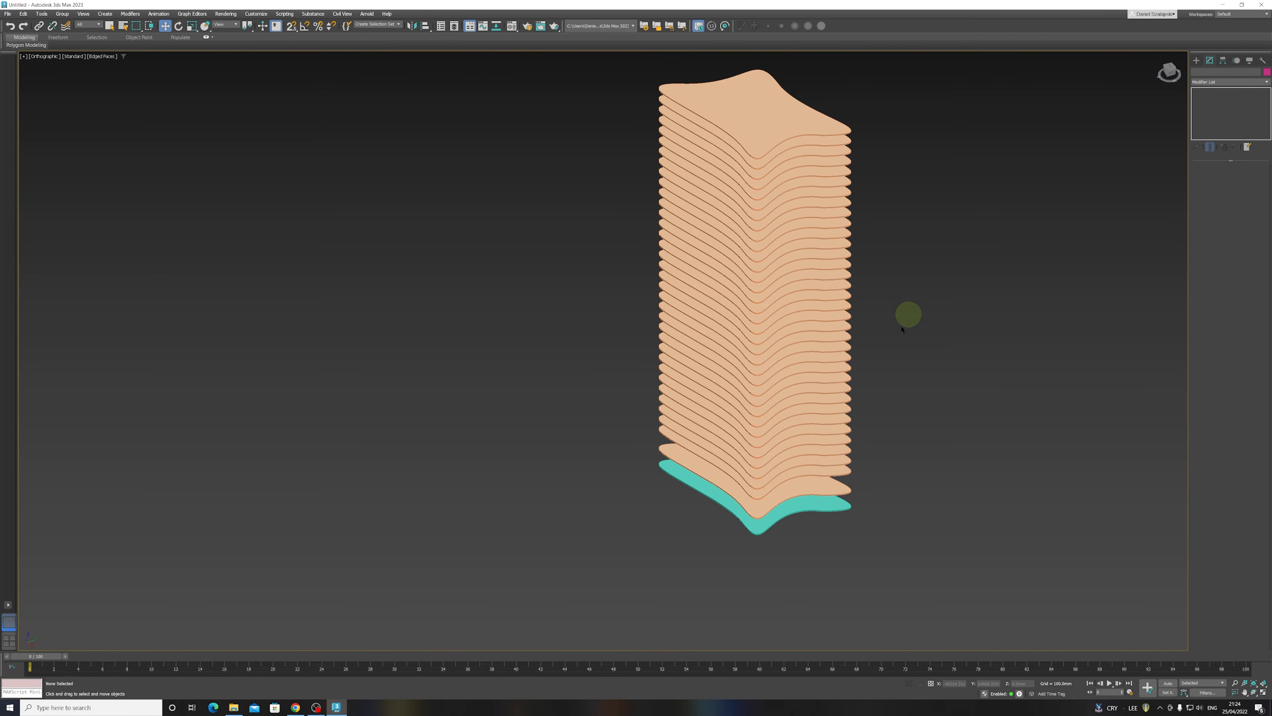
- In the Front view, turn snapping on and snap the Glass slab back up level with the bottom floor slab
left_click(803, 506)
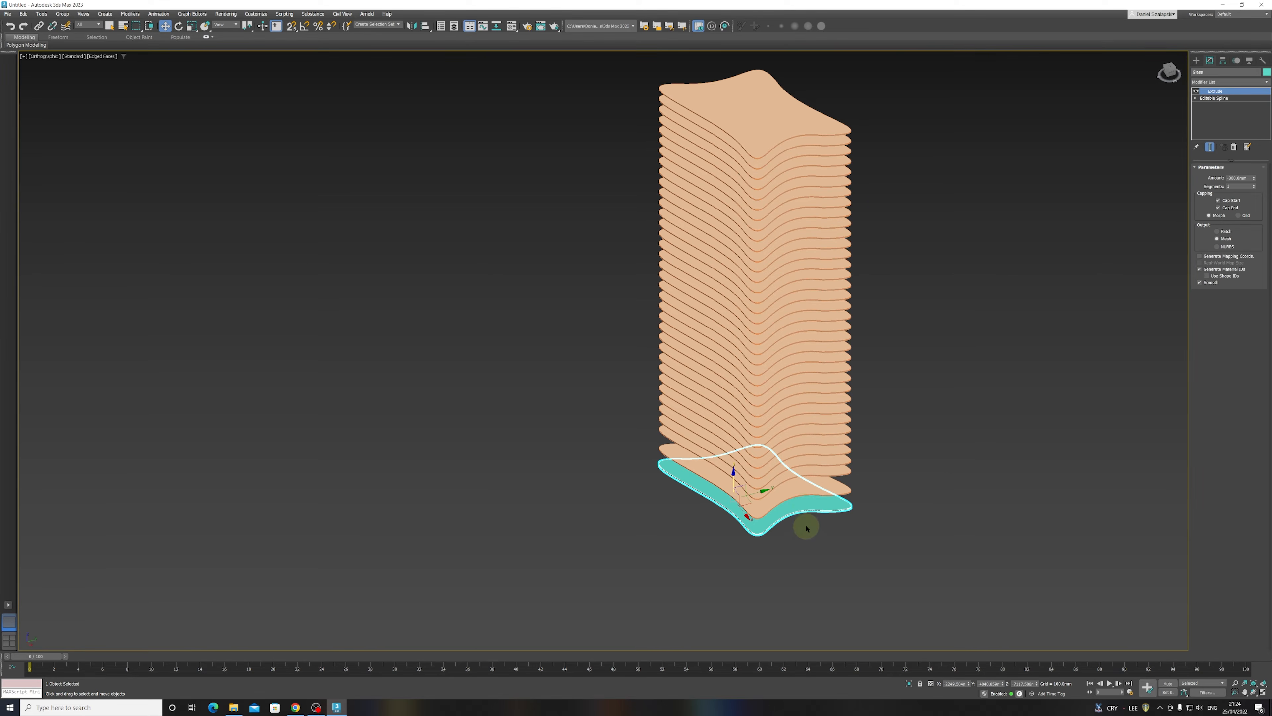
key("f")
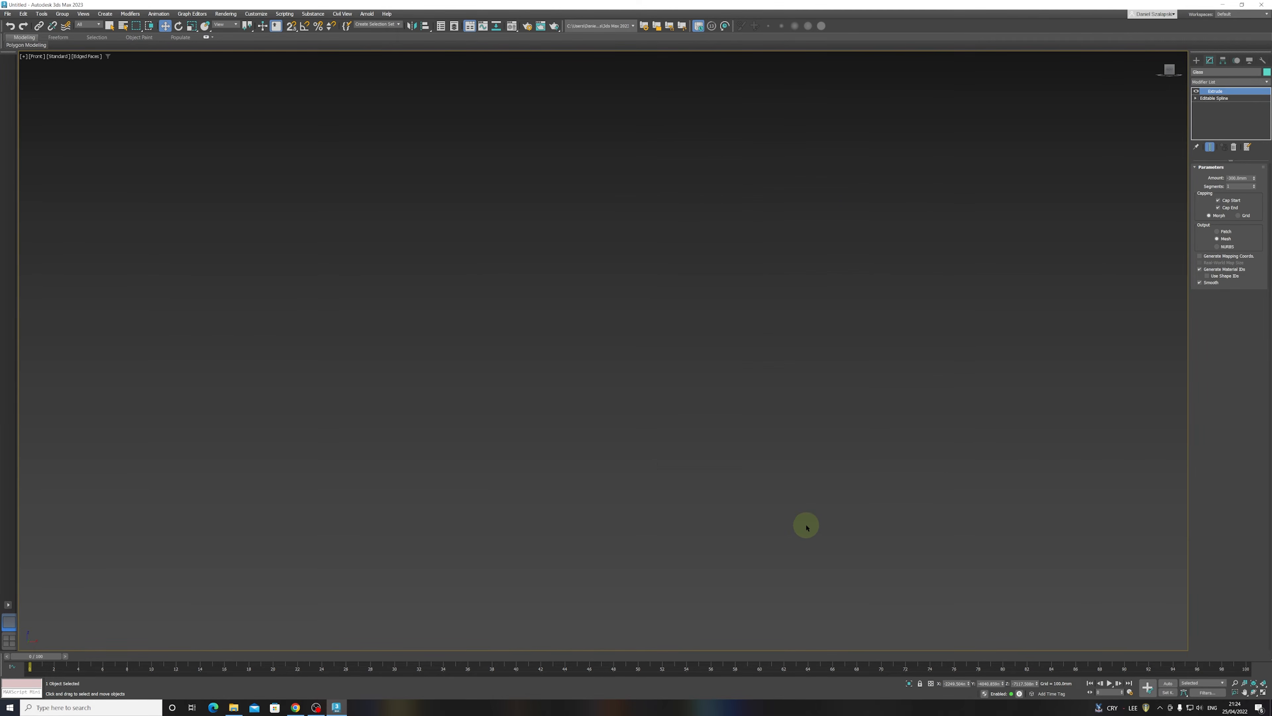
left_click(1255, 683)
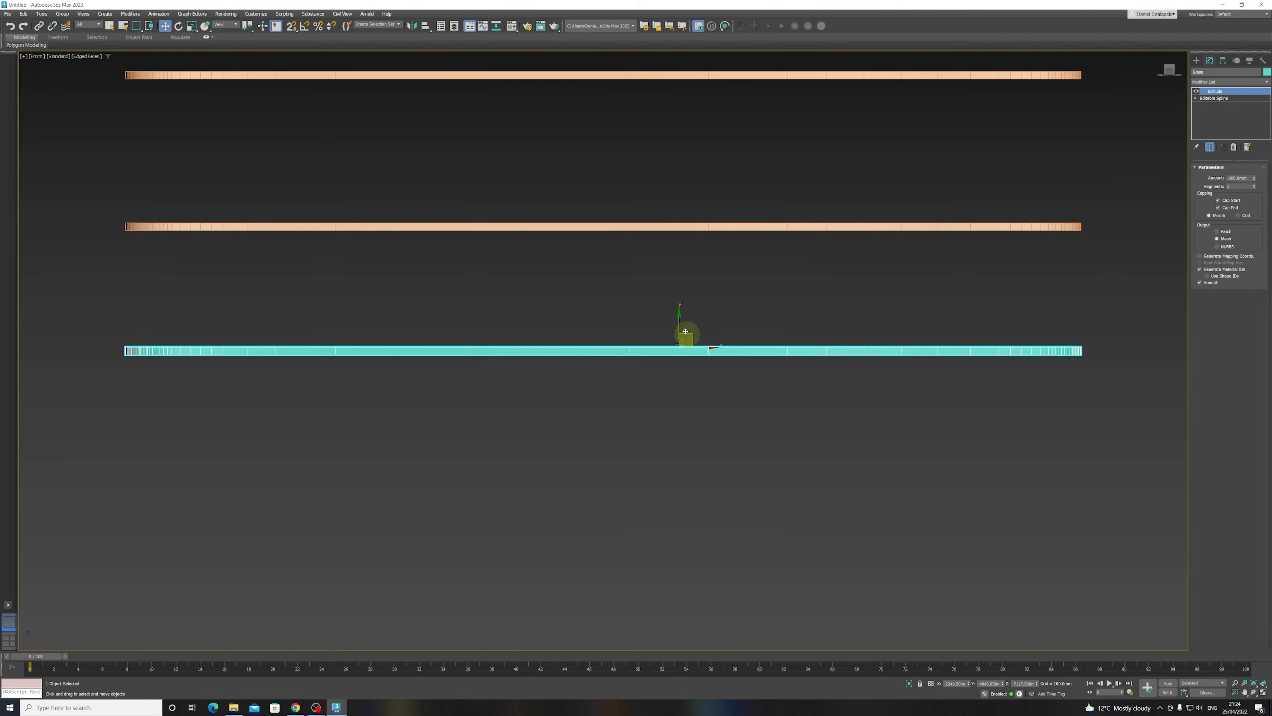
left_click_drag(680, 325, 669, 325)
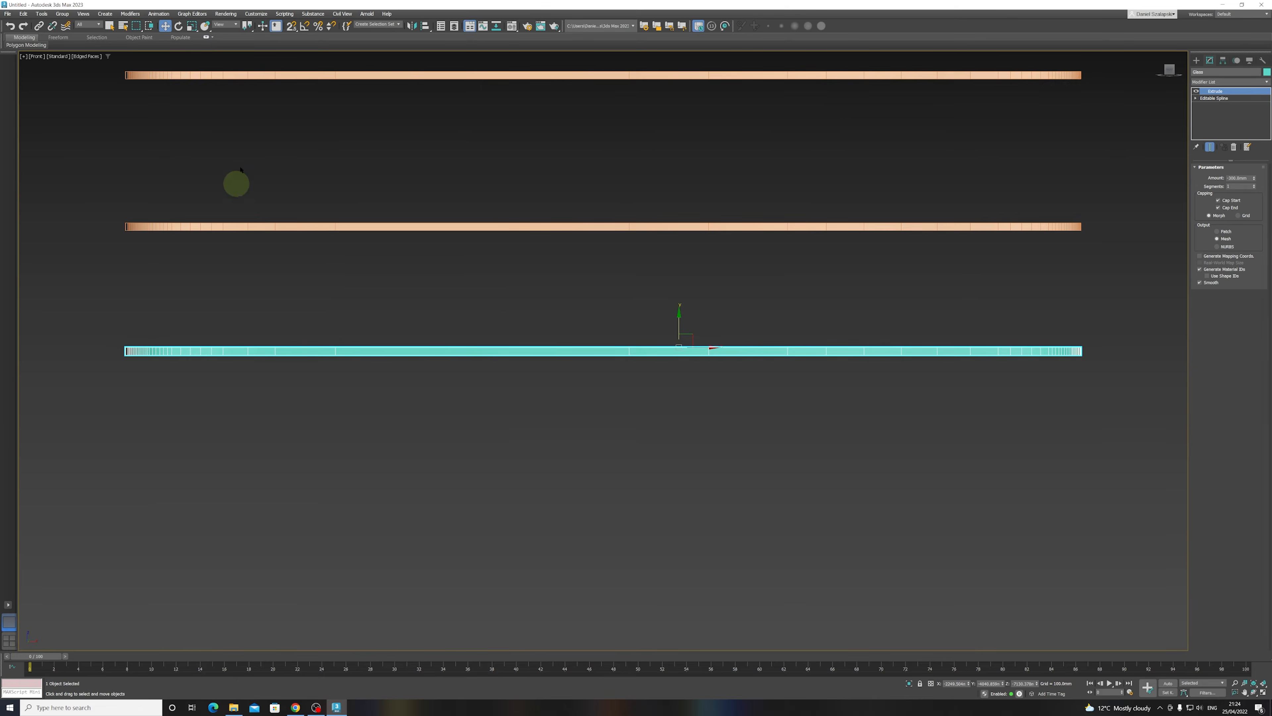
left_click(292, 26)
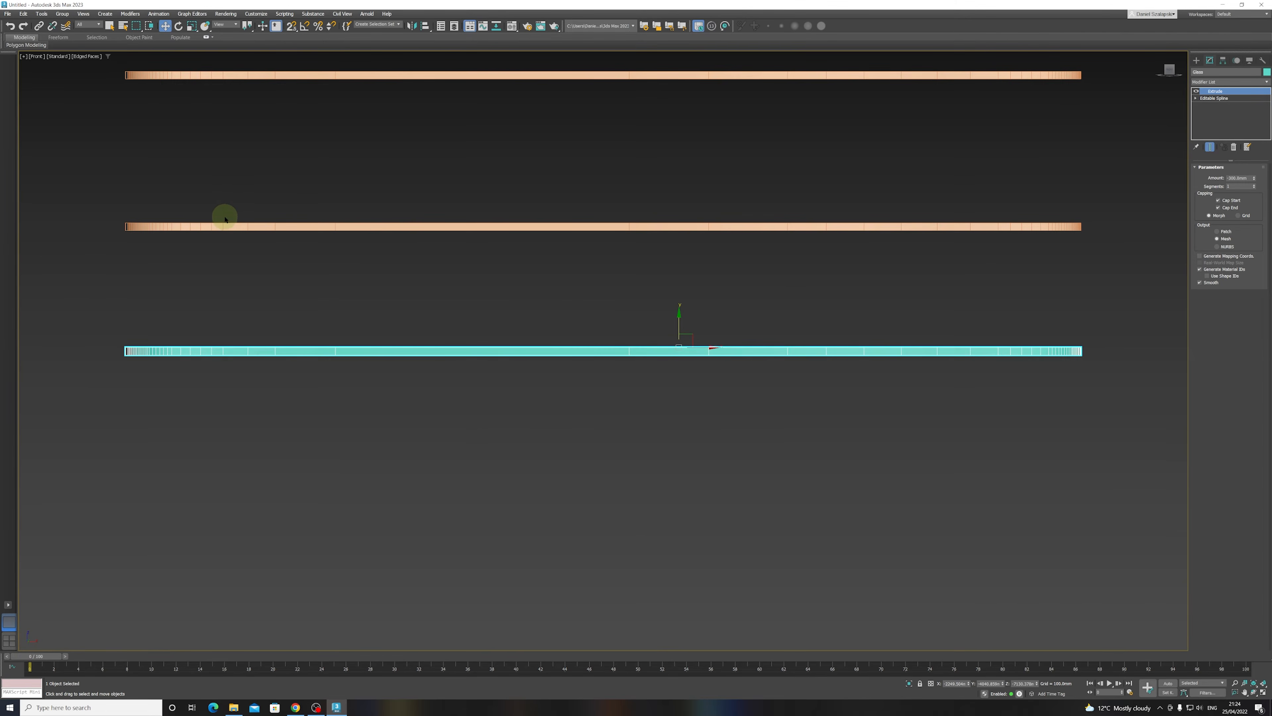
key("s")
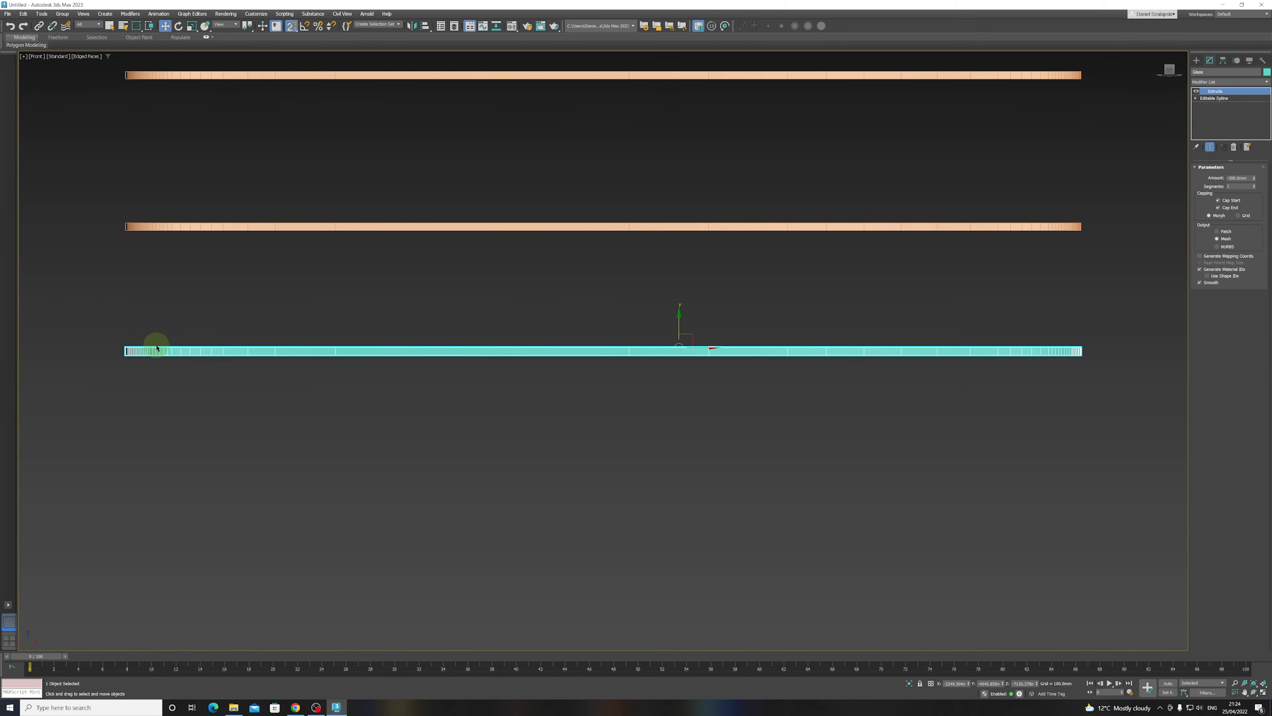
left_click_drag(155, 350, 122, 225)
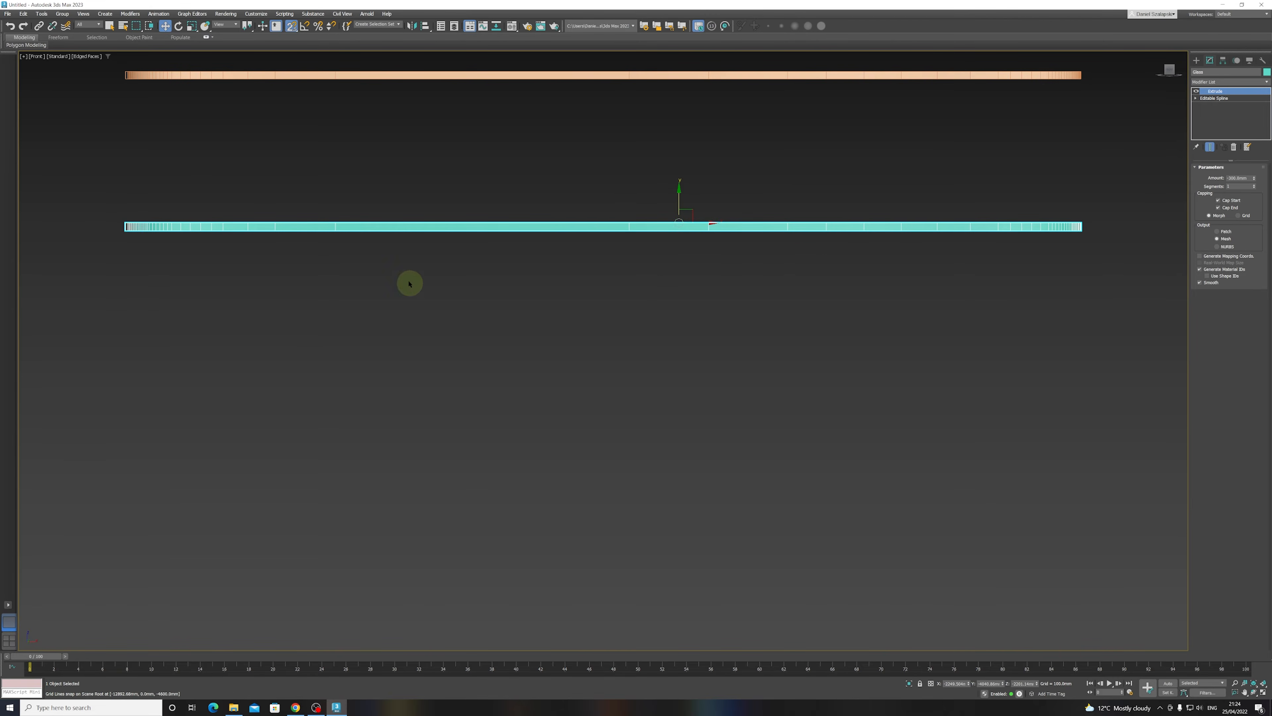
- Enter Spline editing on the Glass object's Editable Spline and select its closed outline
scroll(634, 295, "down", 5)
scroll(604, 297, "down", 3)
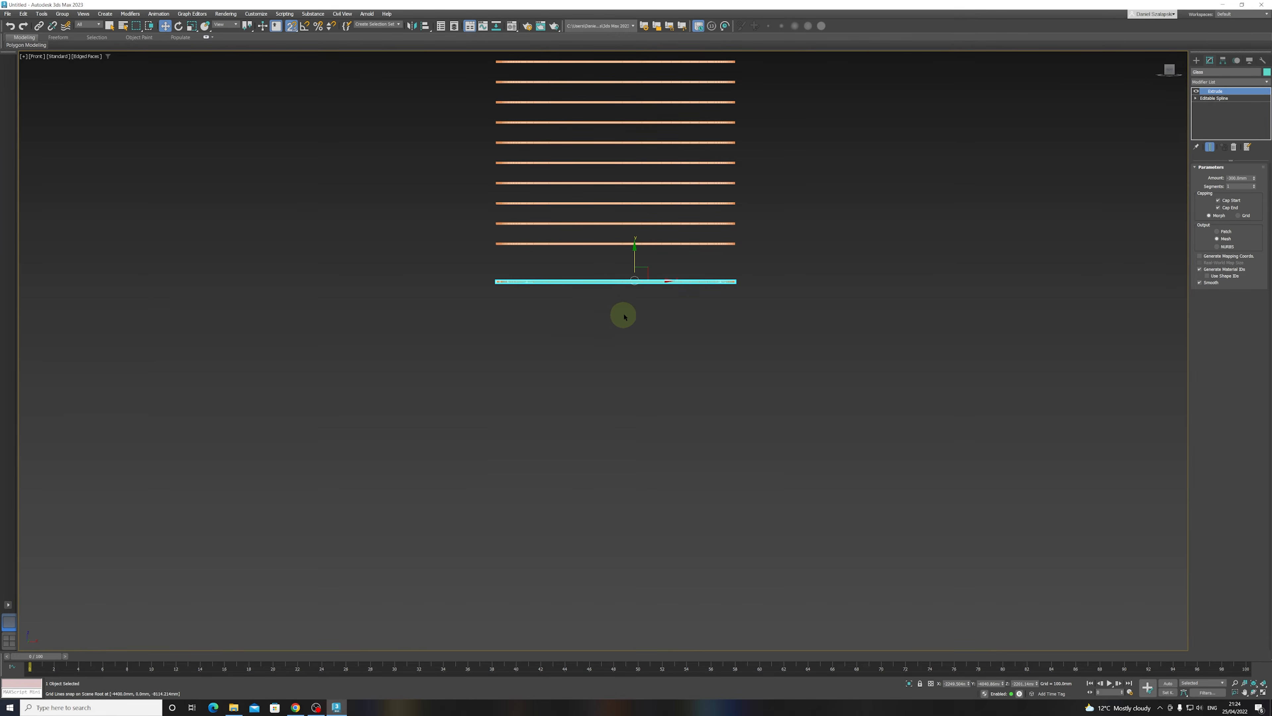
middle_click_drag(623, 314, 594, 338, "alt")
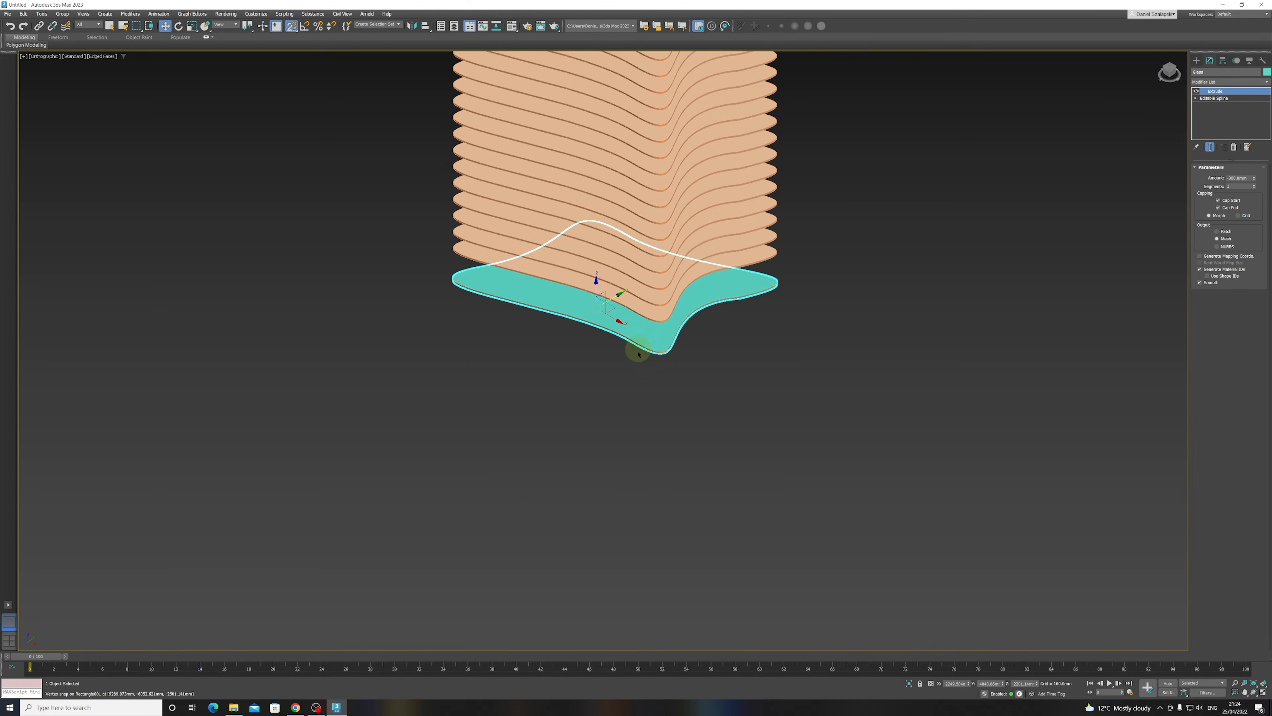
scroll(664, 346, "up", 6)
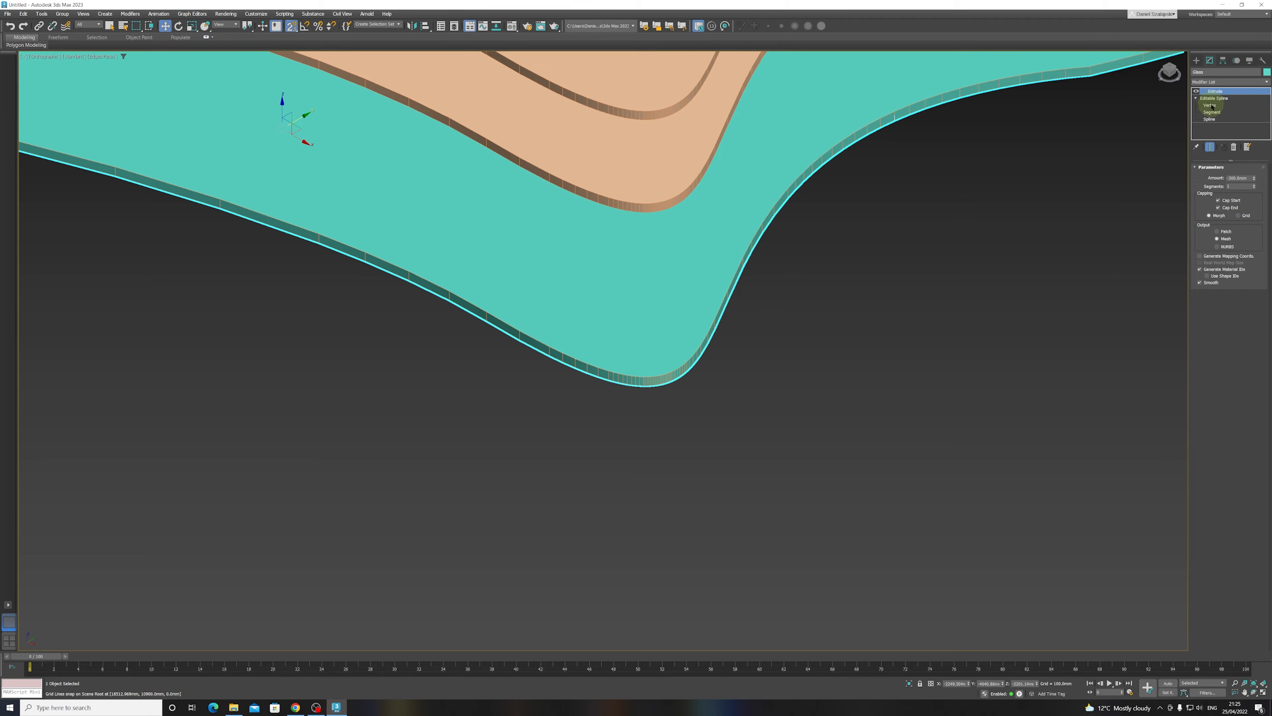
left_click(1210, 105)
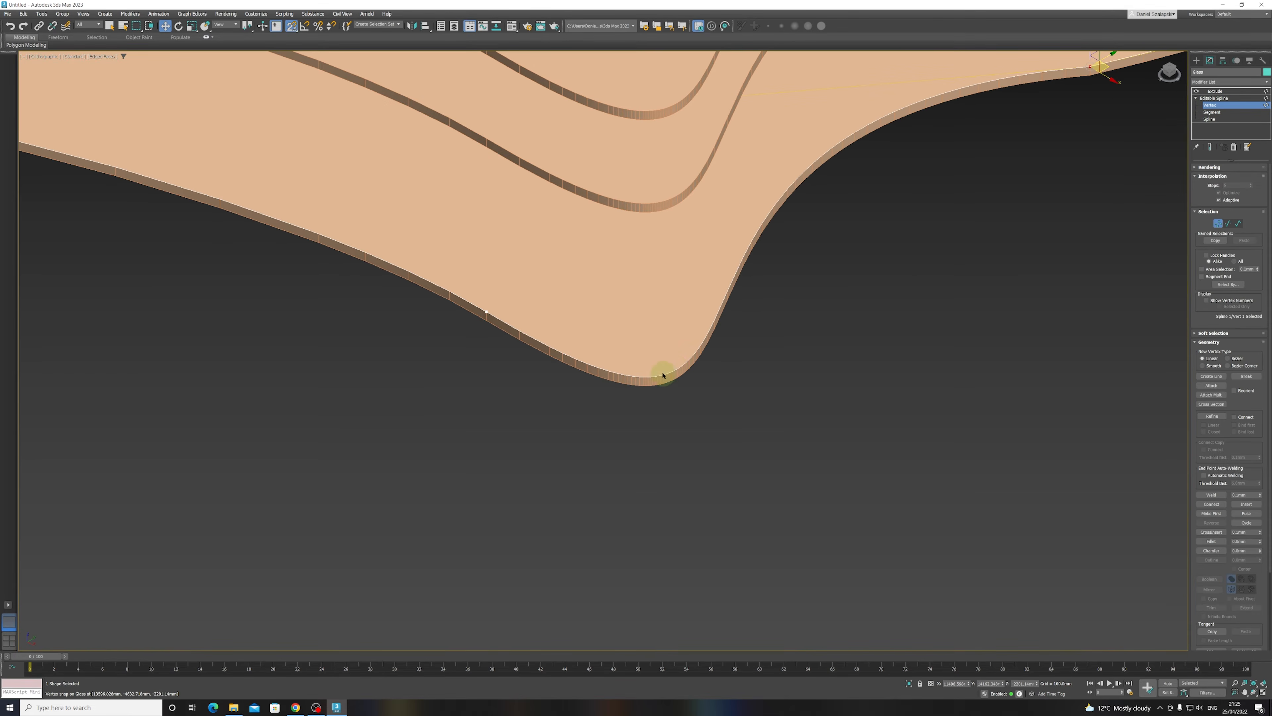
left_click(1210, 119)
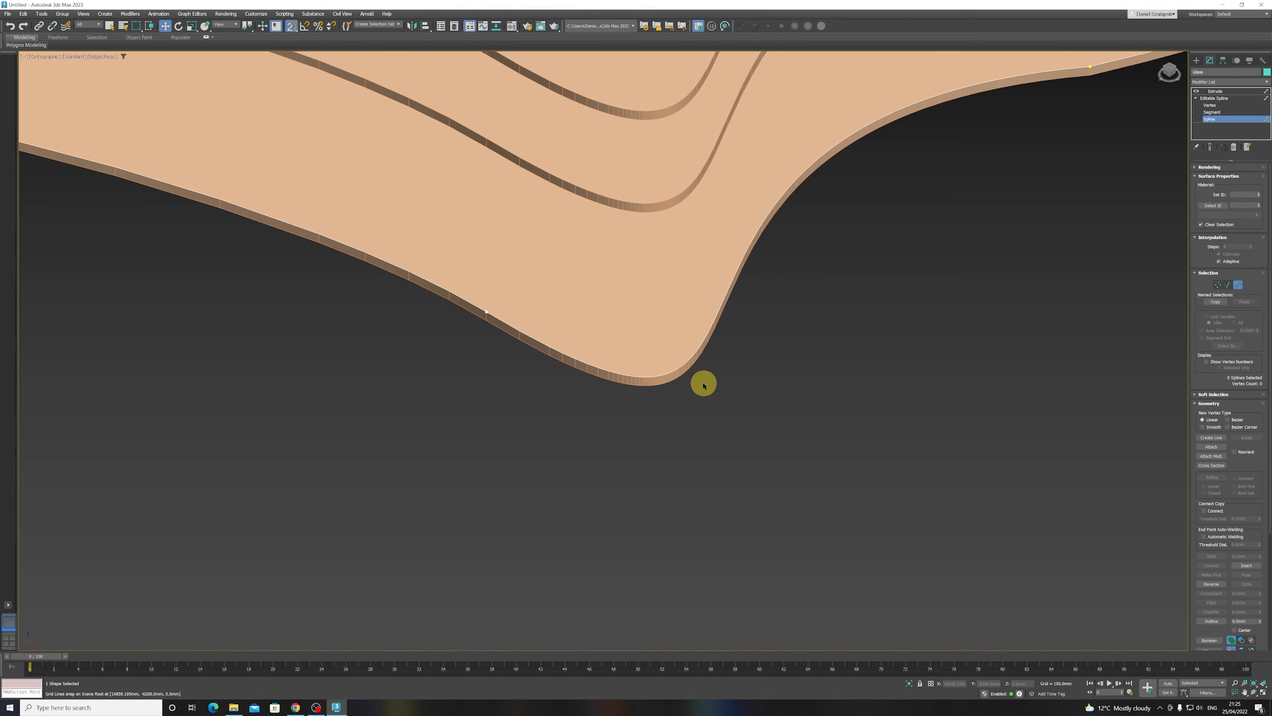
left_click(679, 358)
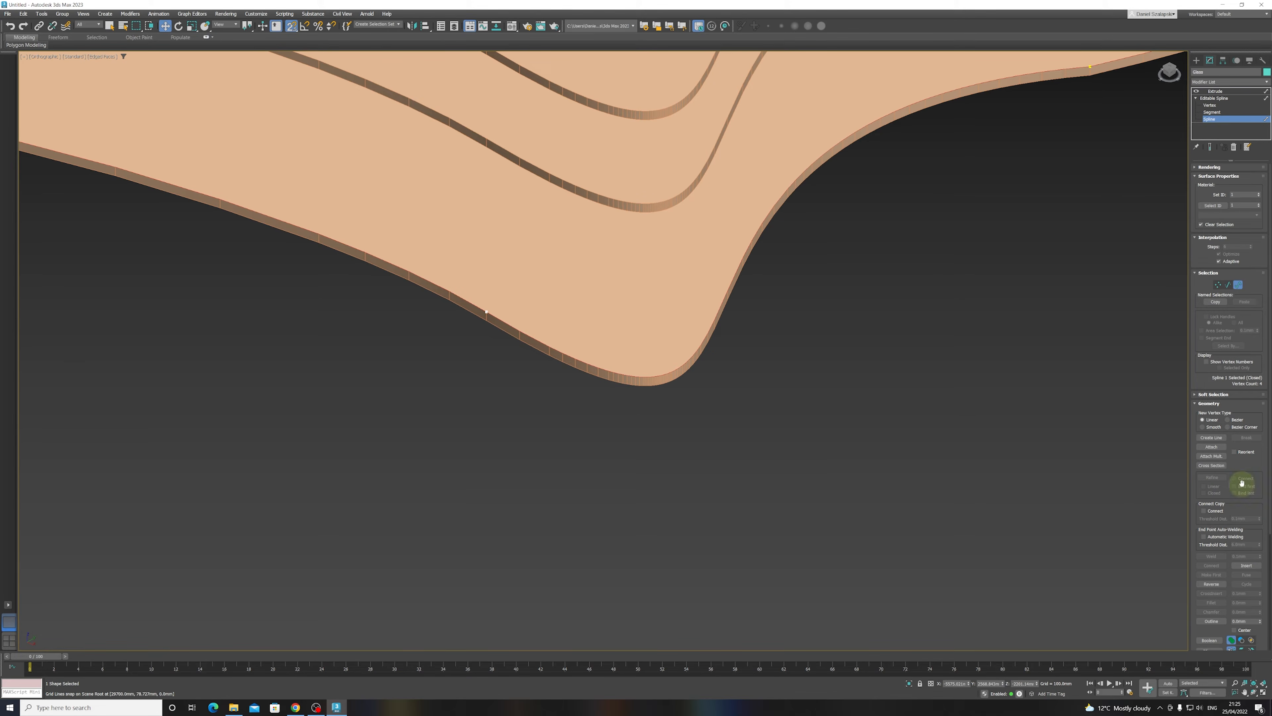
left_click_drag(1195, 279, 1190, 202)
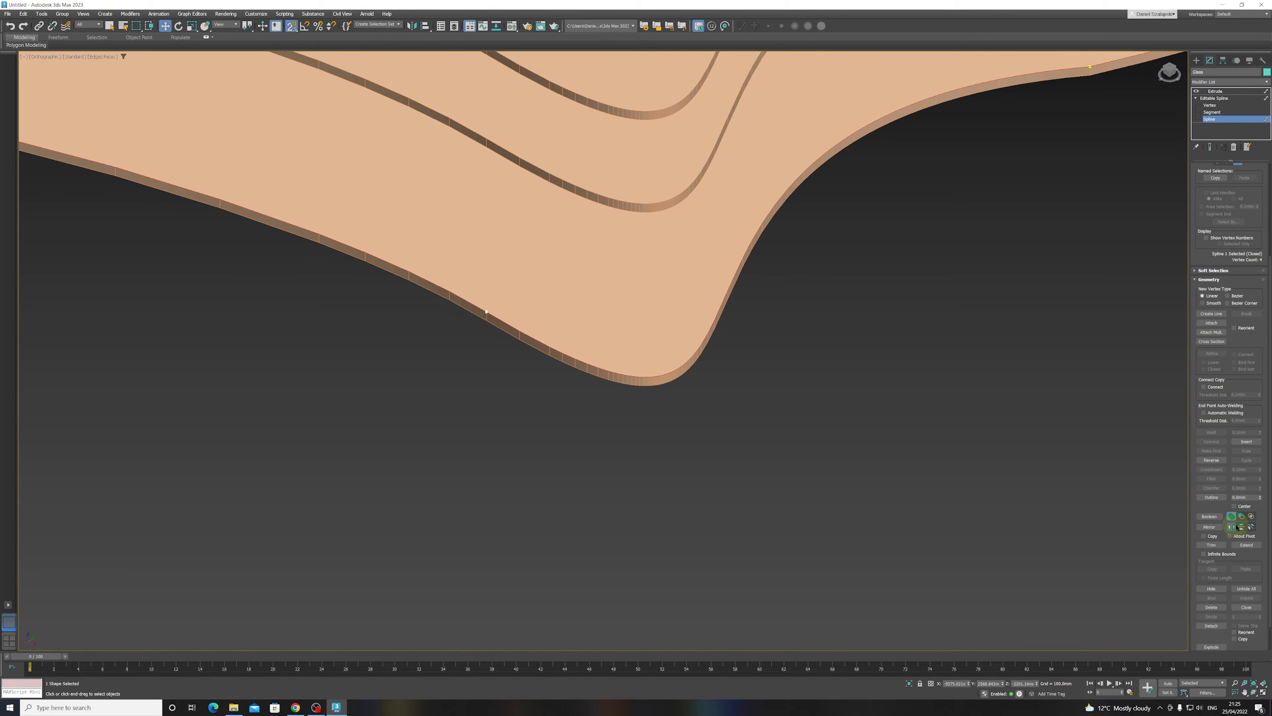
- Outline the selected Glass spline by -10
left_click(1248, 498)
double_click(1251, 498)
scroll(666, 378, "up", 6)
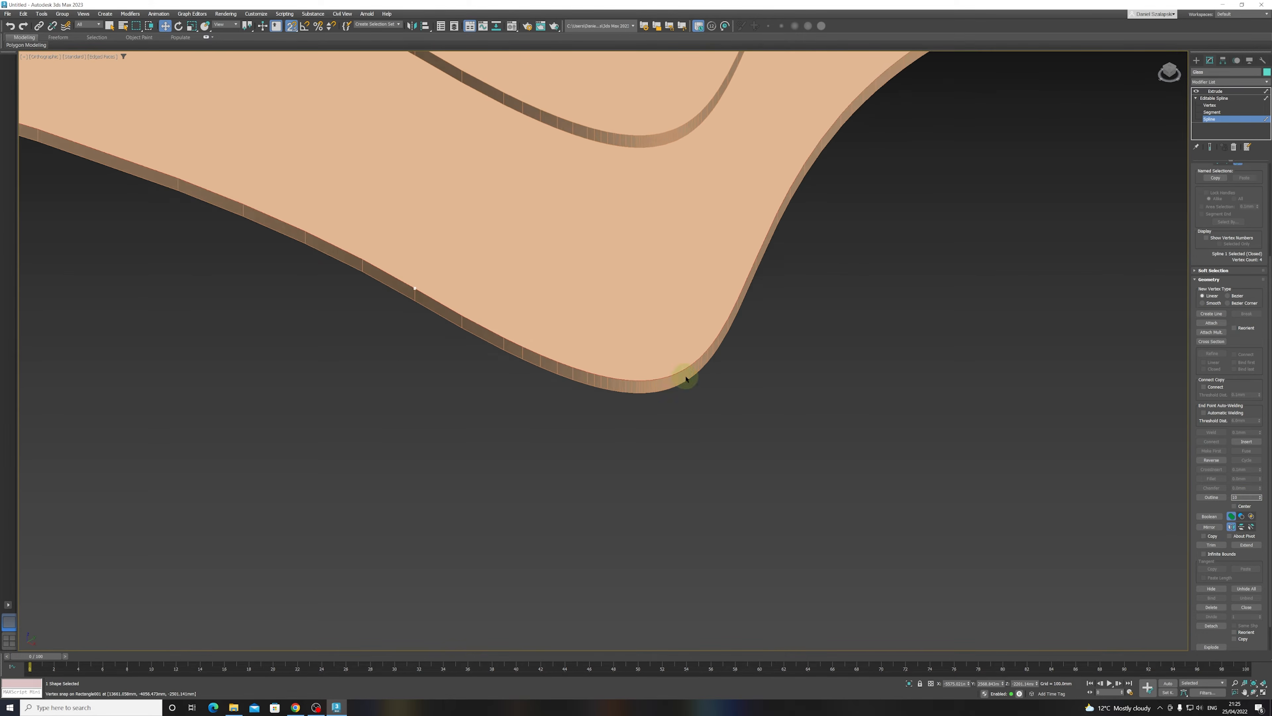
scroll(666, 379, "down", 2)
double_click(1241, 496)
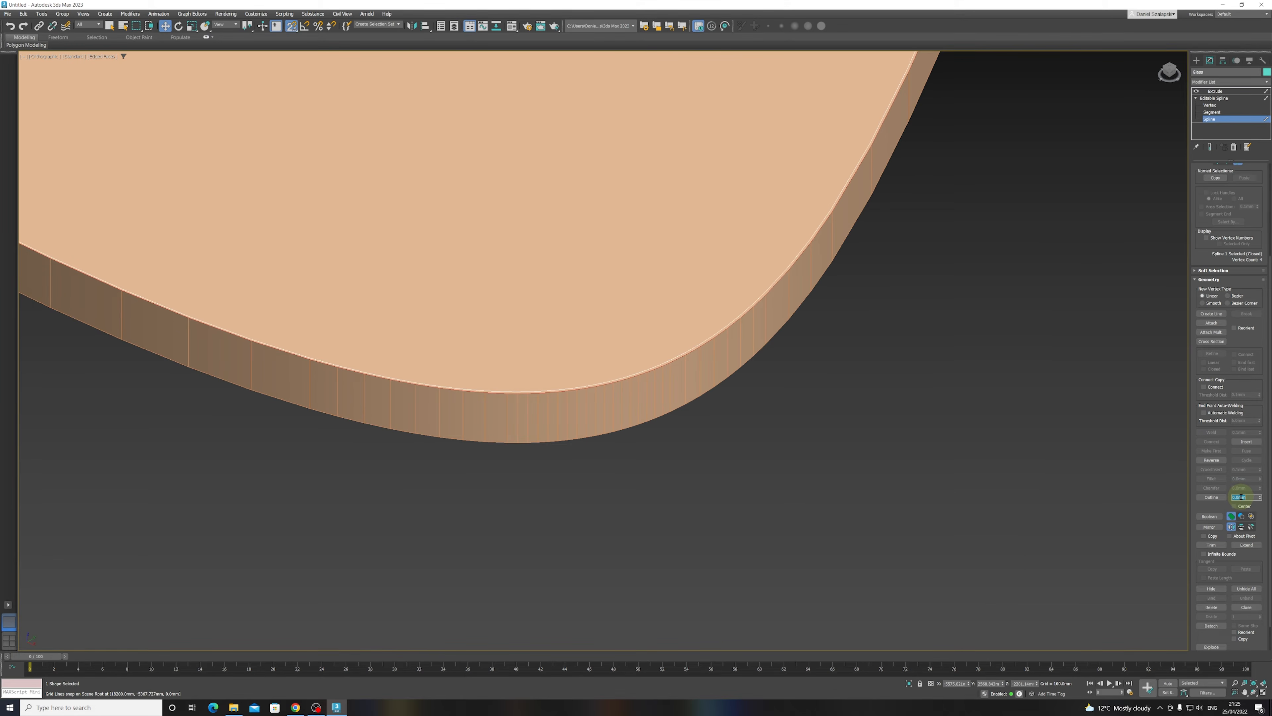
left_click(1243, 497)
type("-10")
key("Return")
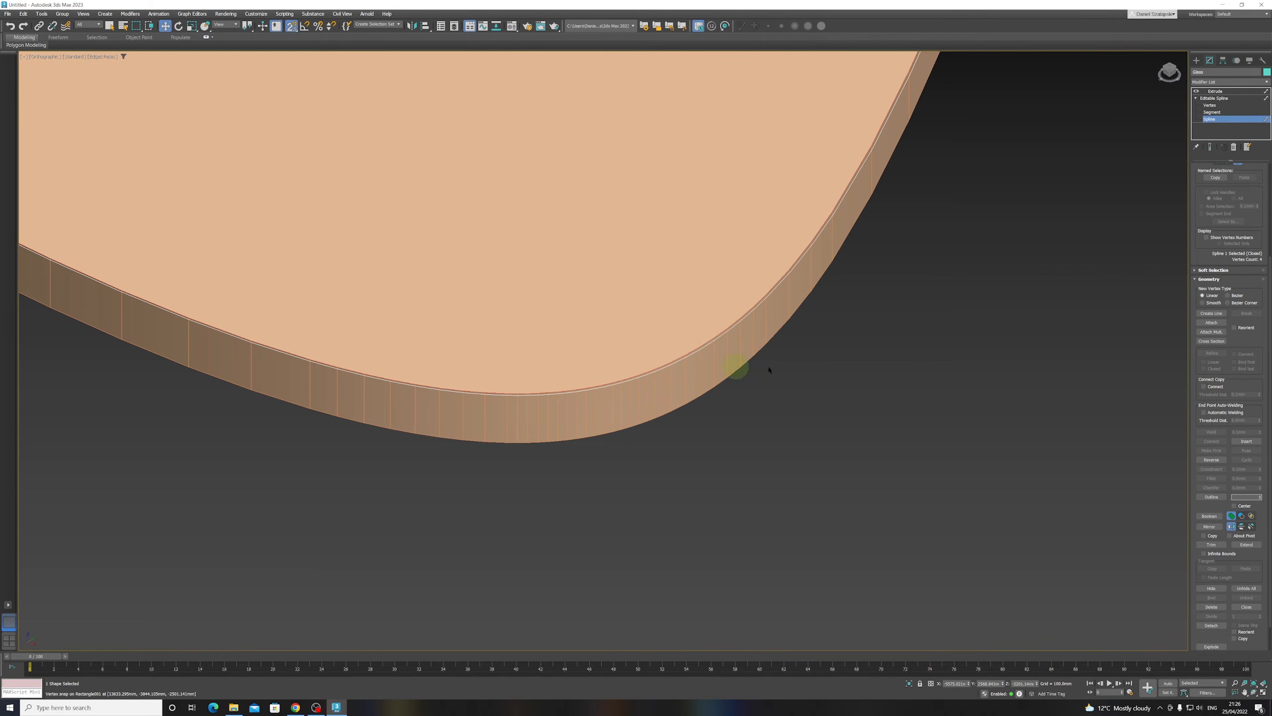
- Select the newly offset spline and outline it by another -10
scroll(769, 370, "down", 1)
scroll(752, 341, "up", 5)
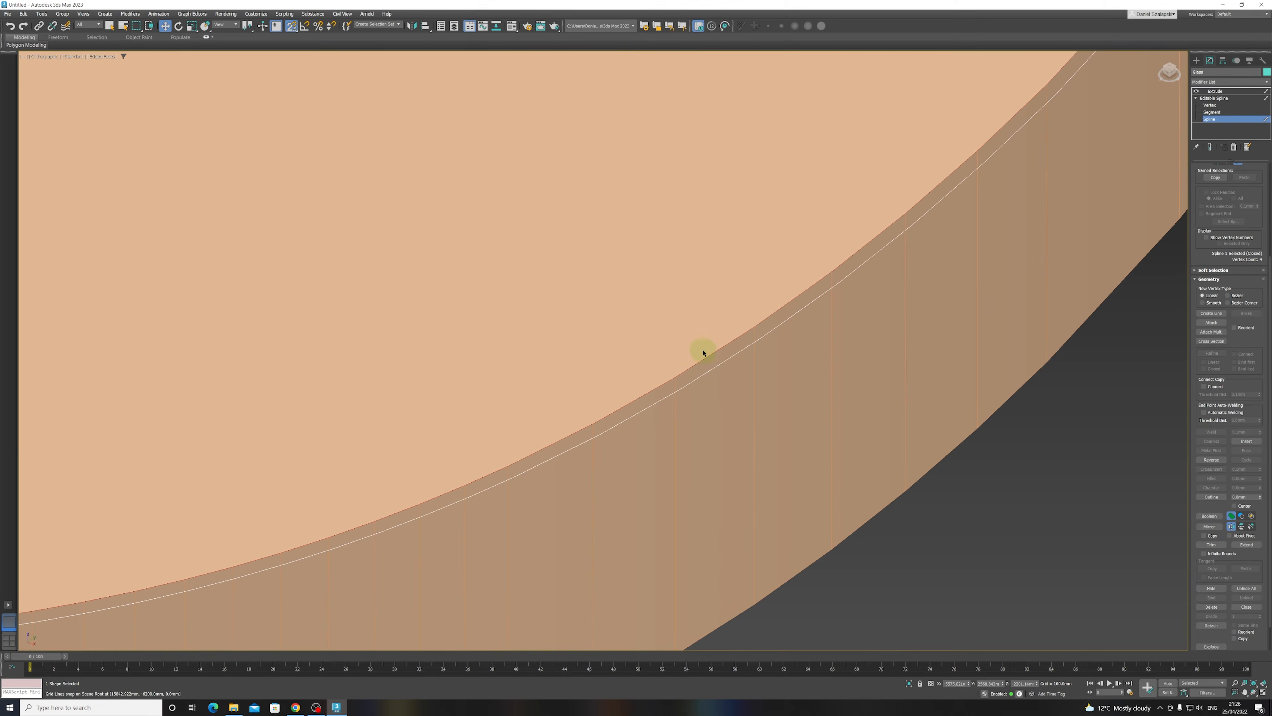
left_click(834, 285)
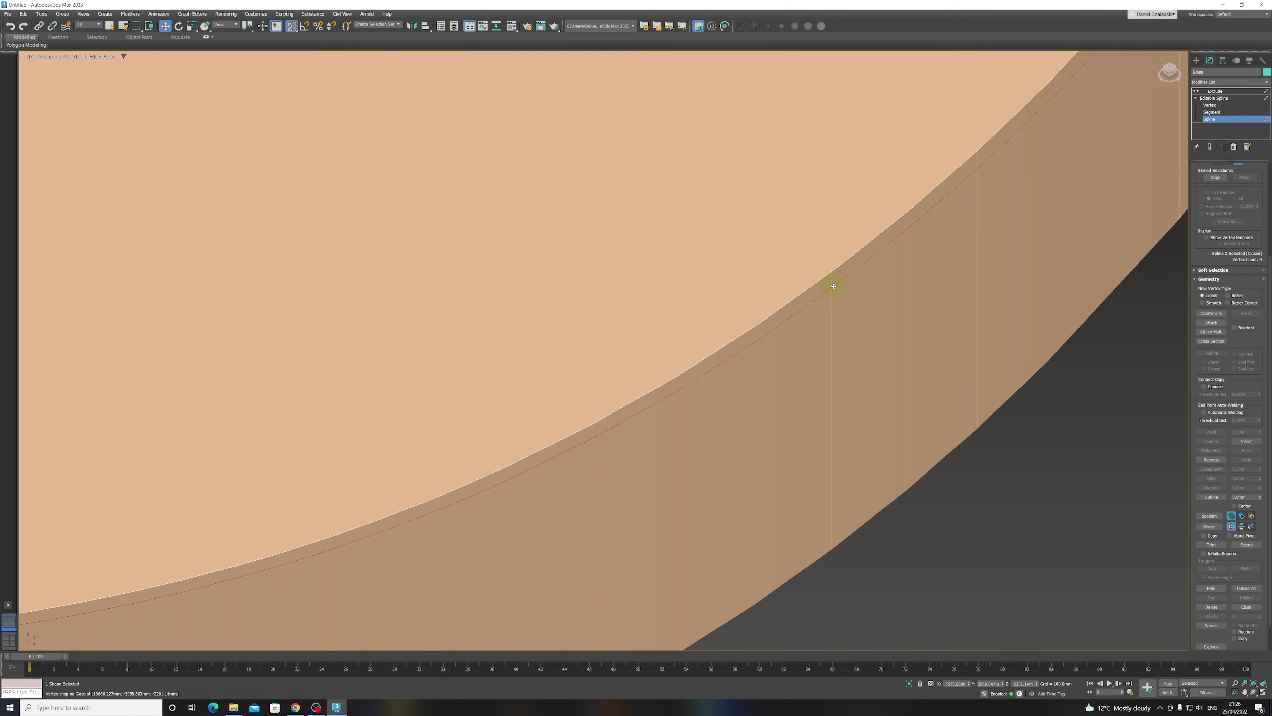
left_click(1244, 497)
type("-10")
key("Return")
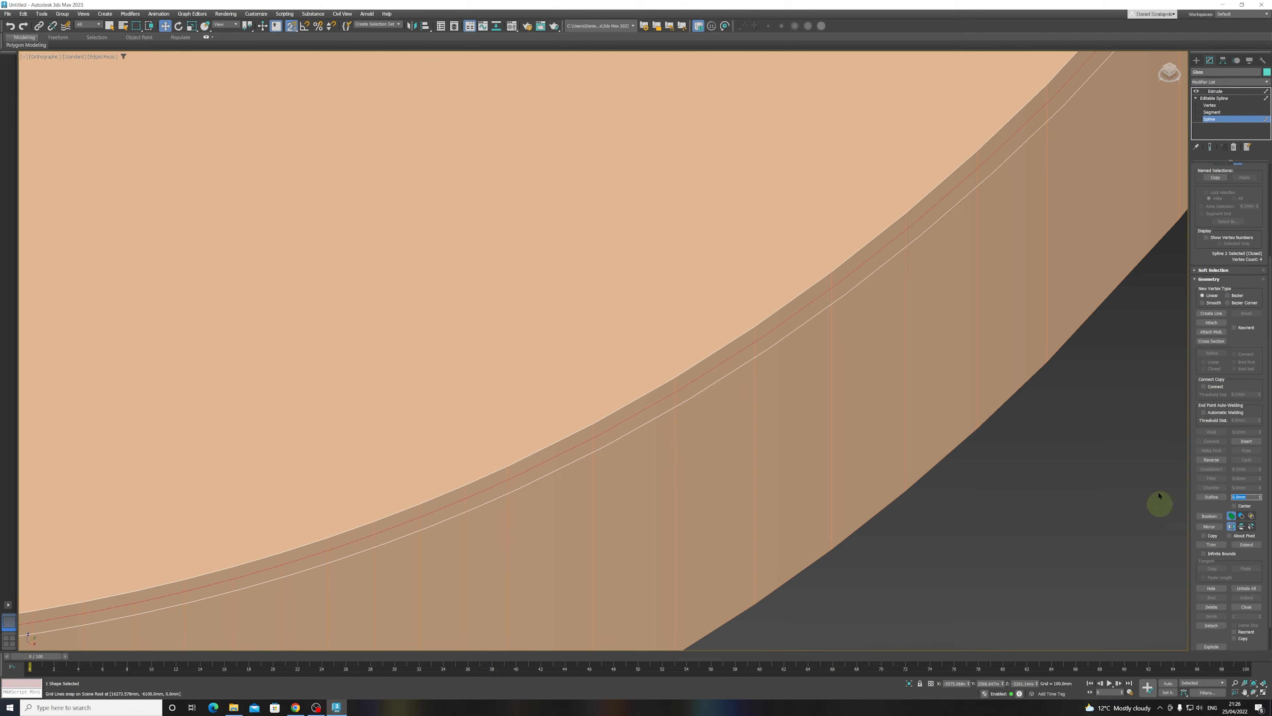
left_click(1219, 508)
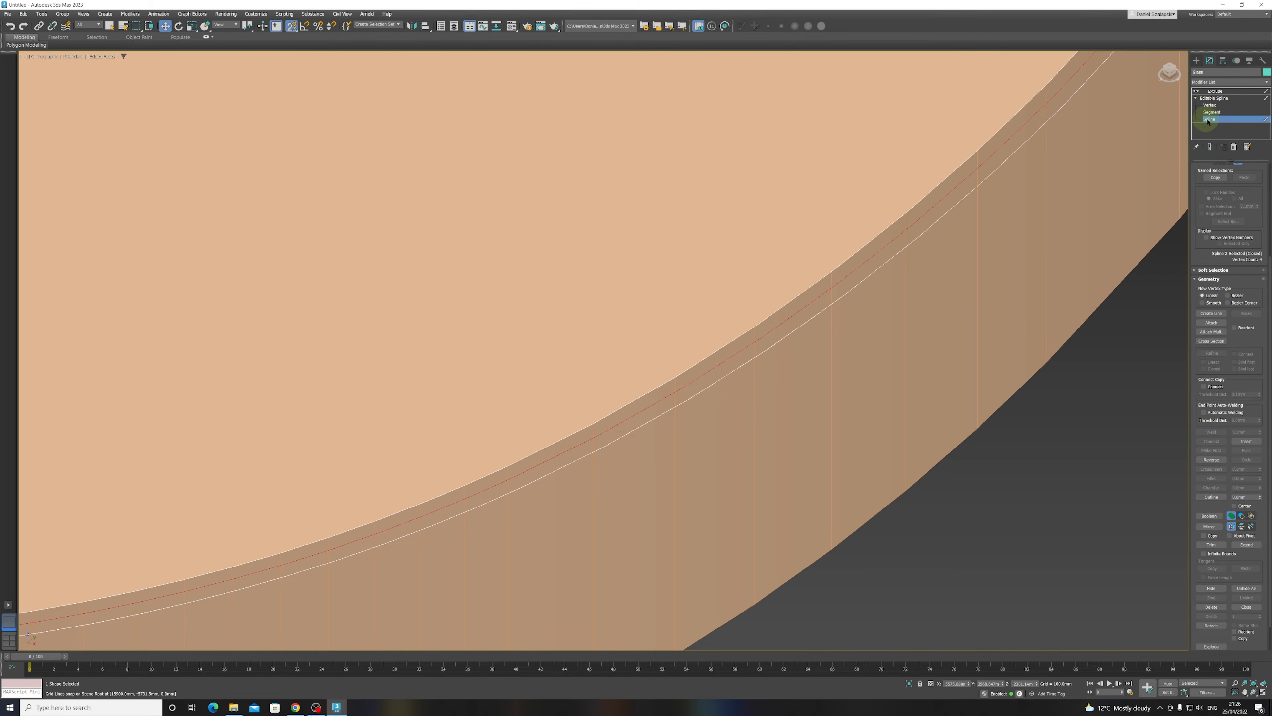
- Leave spline editing and set the Glass object's Extrude amount to 20000 mm
left_click(1198, 98)
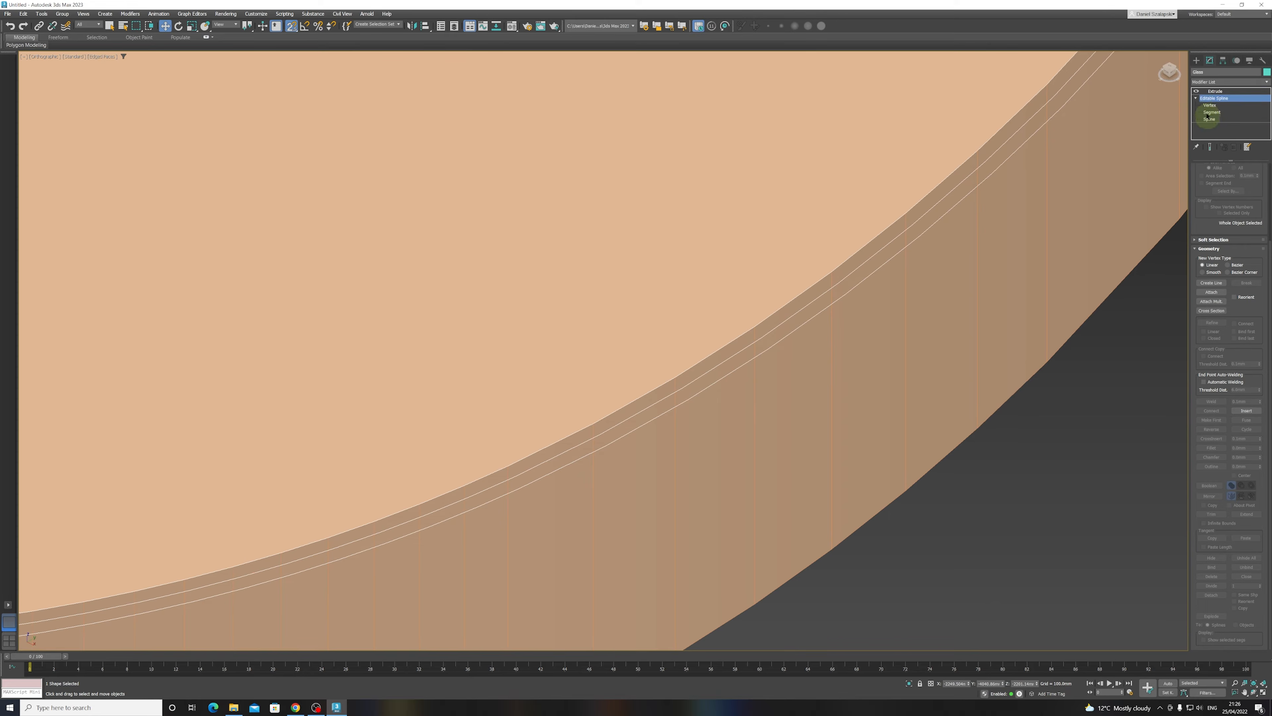
left_click(1213, 92)
middle_click_drag(914, 250, 921, 314, "alt")
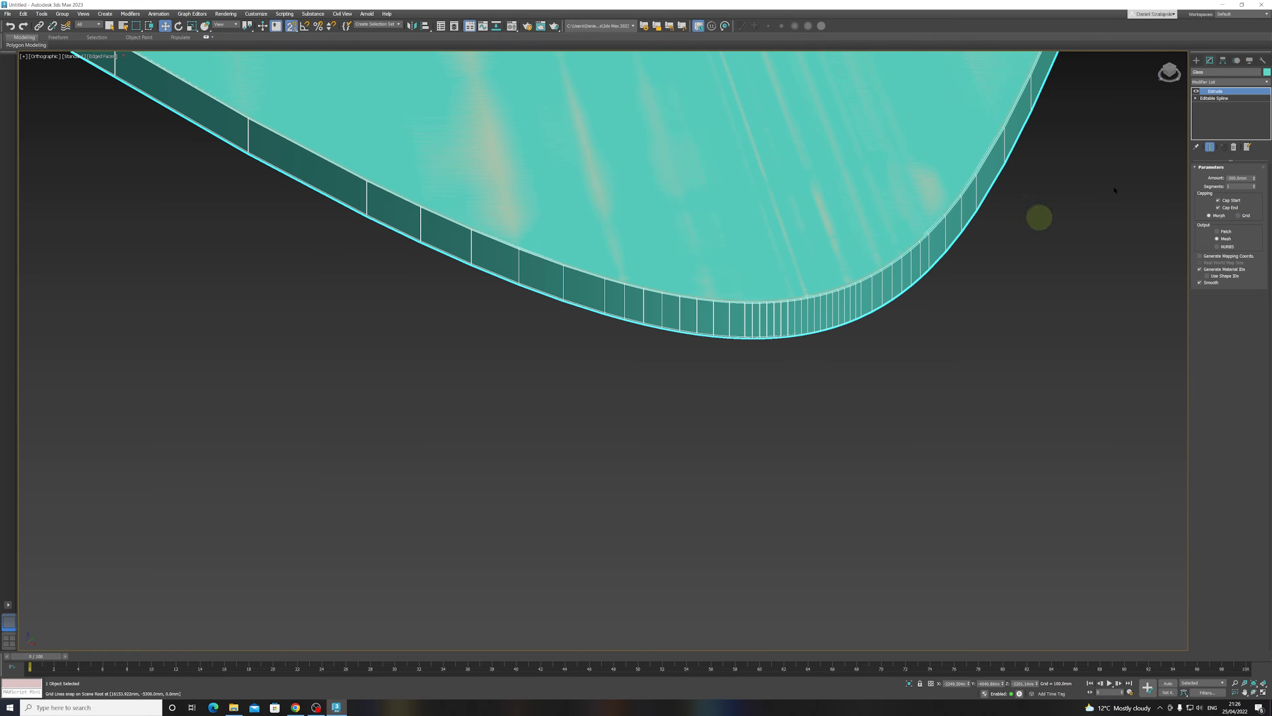
left_click(1250, 179)
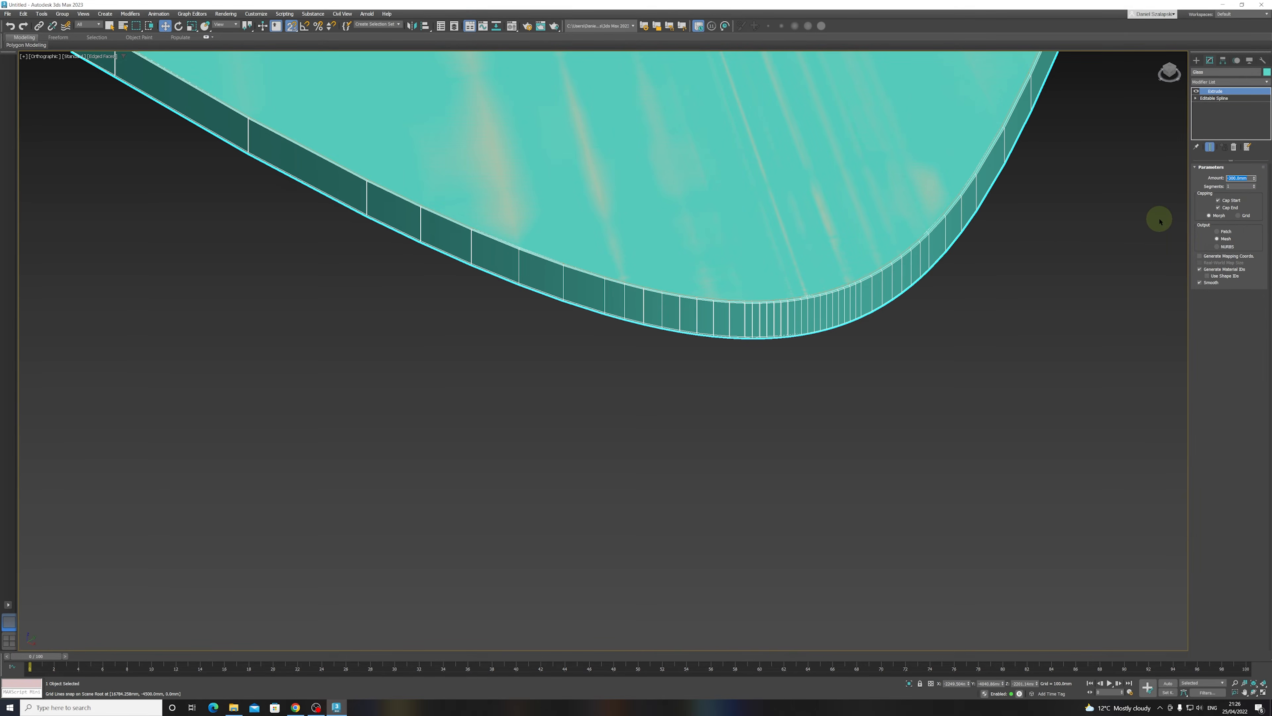
type("35000")
key("Return")
middle_click_drag(1159, 219, 780, 409, "alt")
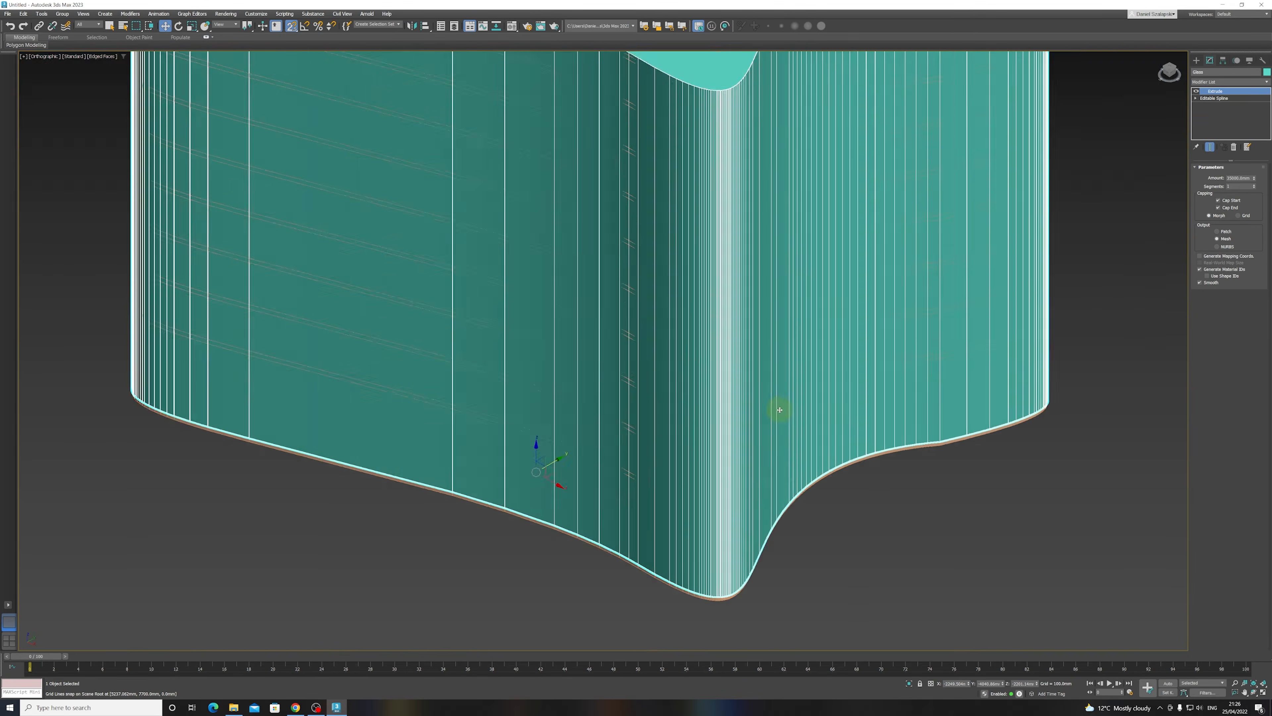
- Move the extruded Glass block out beside the tower to examine it, and undo the move
scroll(780, 410, "down", 4)
middle_click_drag(709, 275, 701, 303, "alt")
left_click_drag(667, 411, 359, 533)
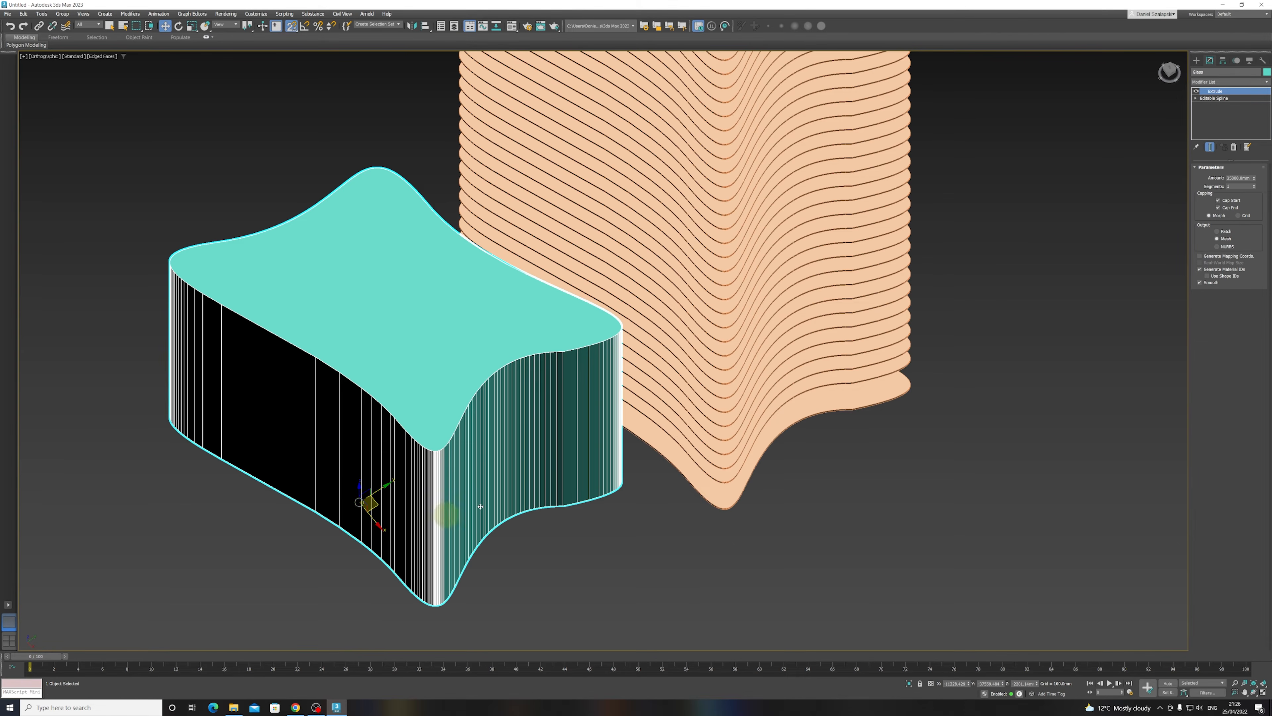
middle_click_drag(440, 459, 526, 428)
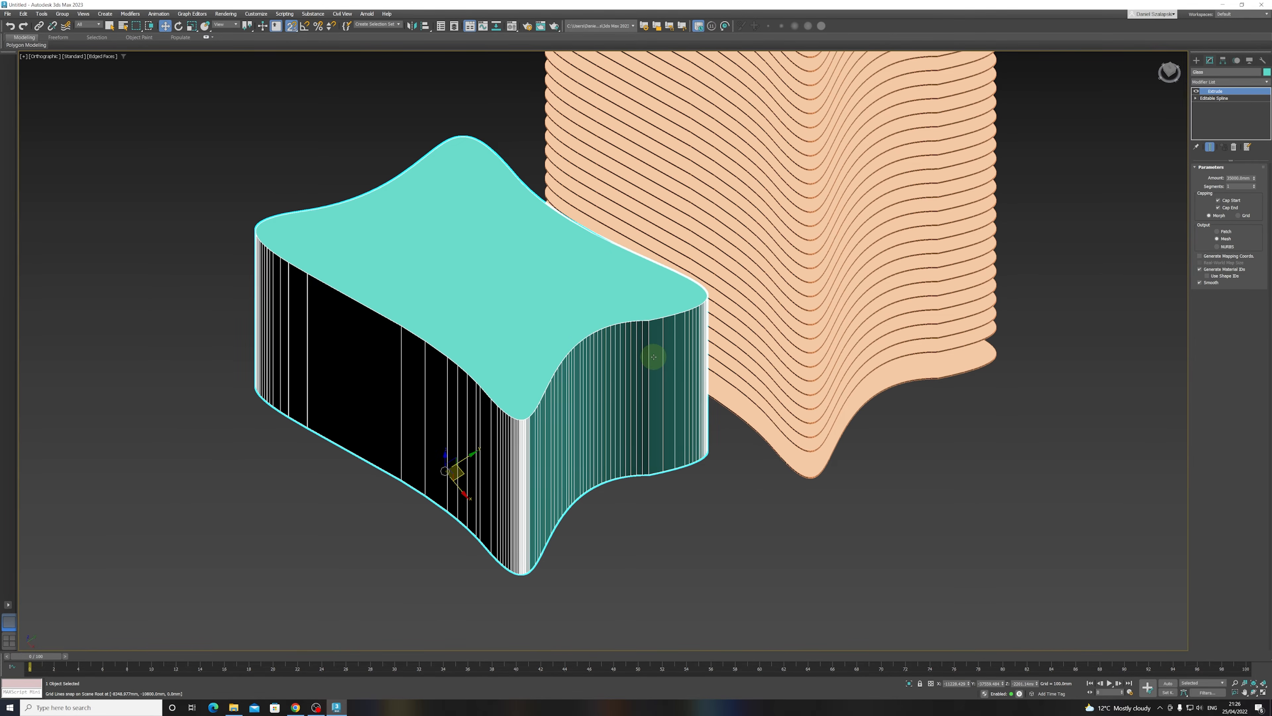
key("ctrl+z")
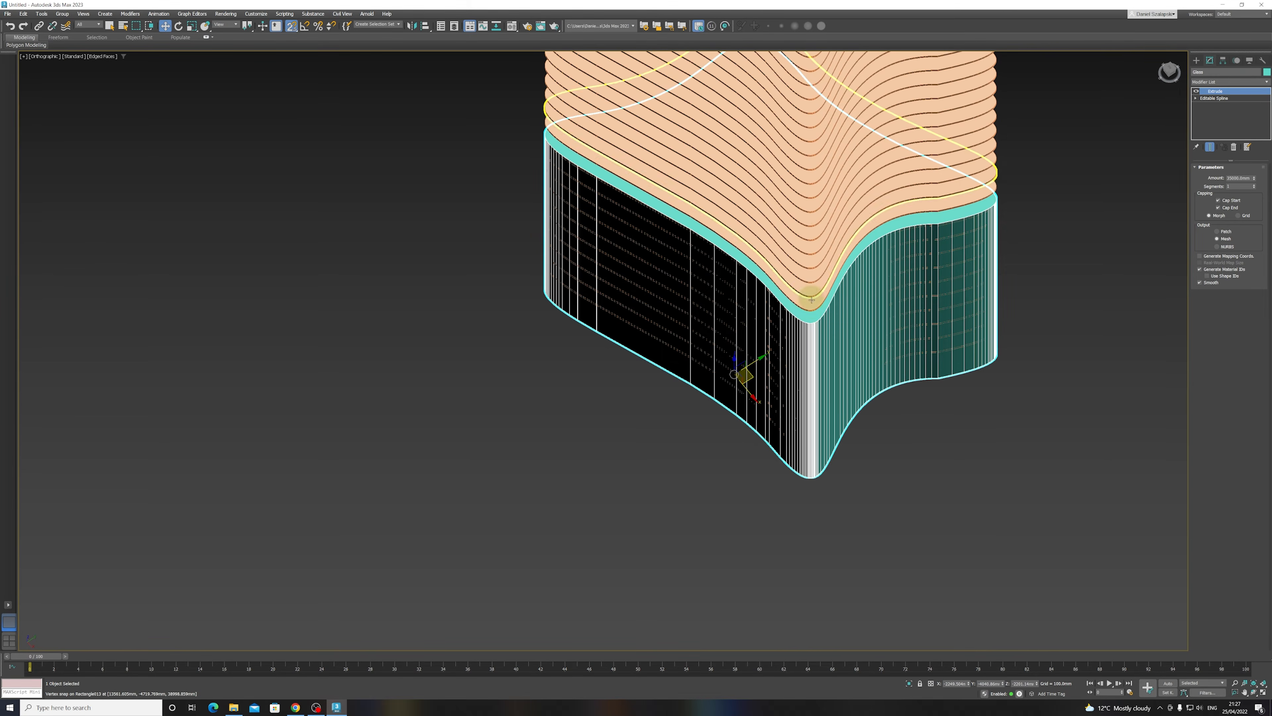
- Switch to the Top view and examine the Glass outline around a corner of the tower
key("t")
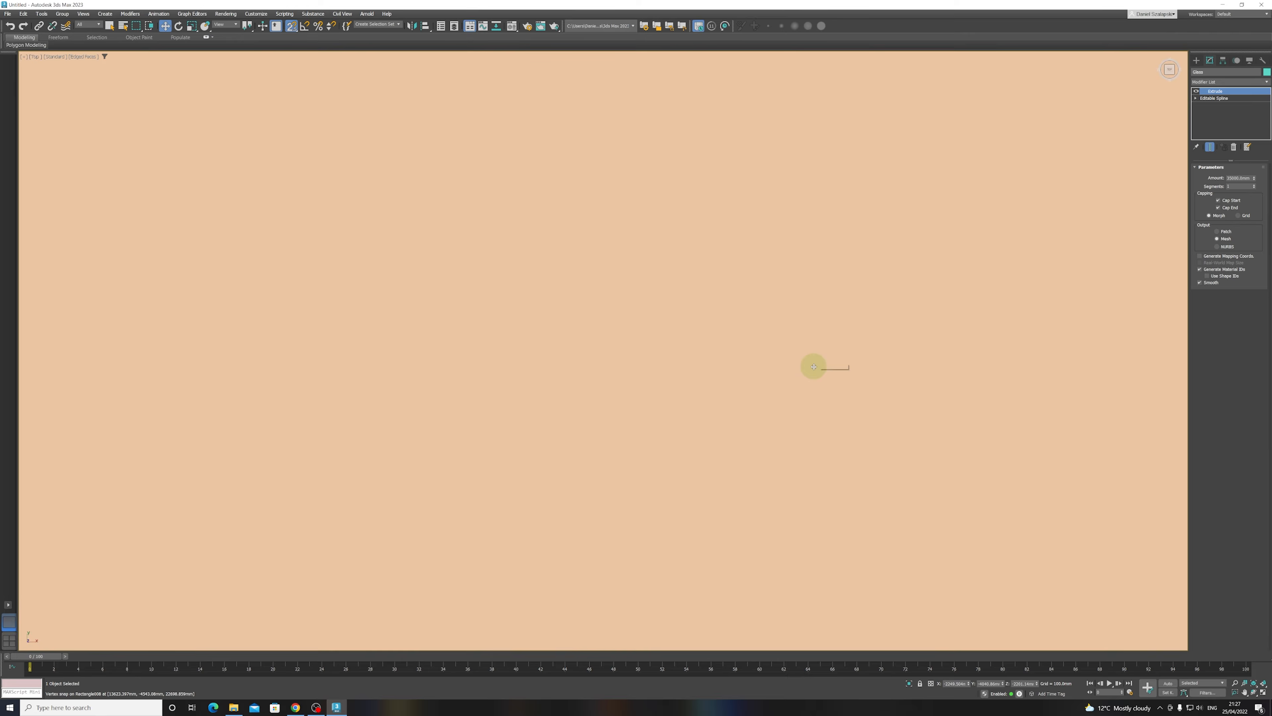
scroll(826, 400, "down", 6)
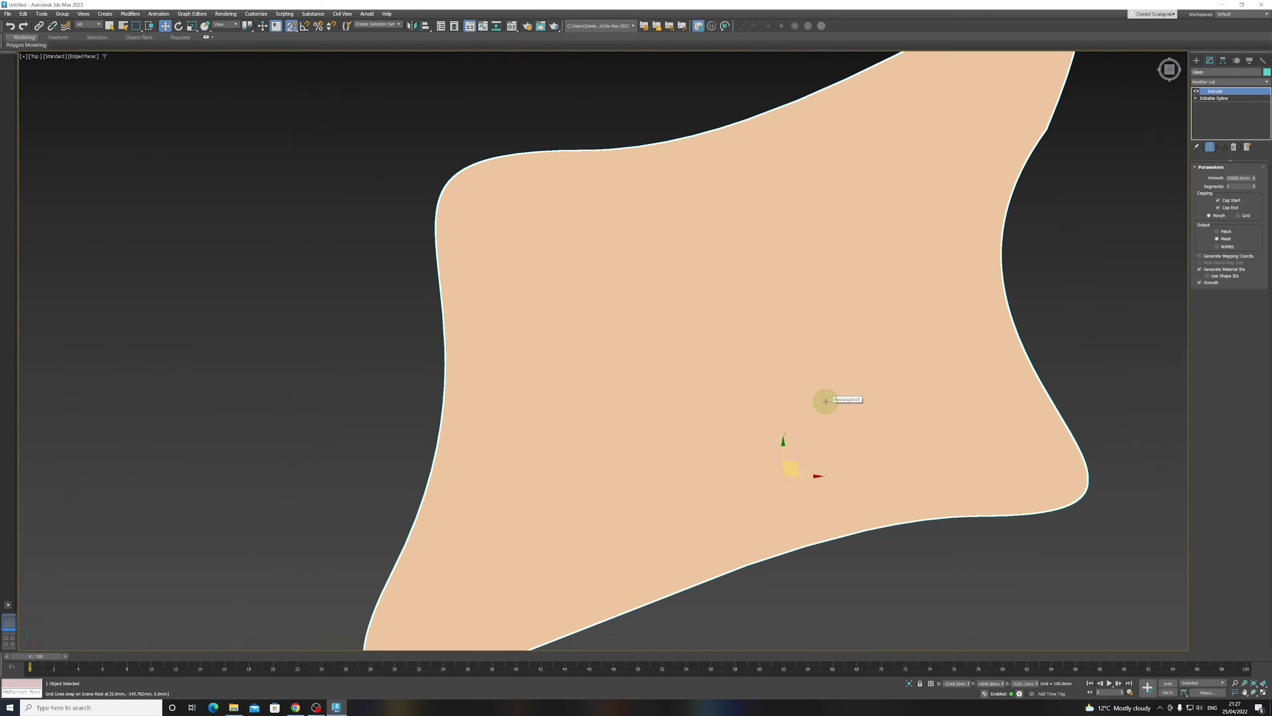
scroll(946, 199, "up", 2)
scroll(947, 199, "up", 1)
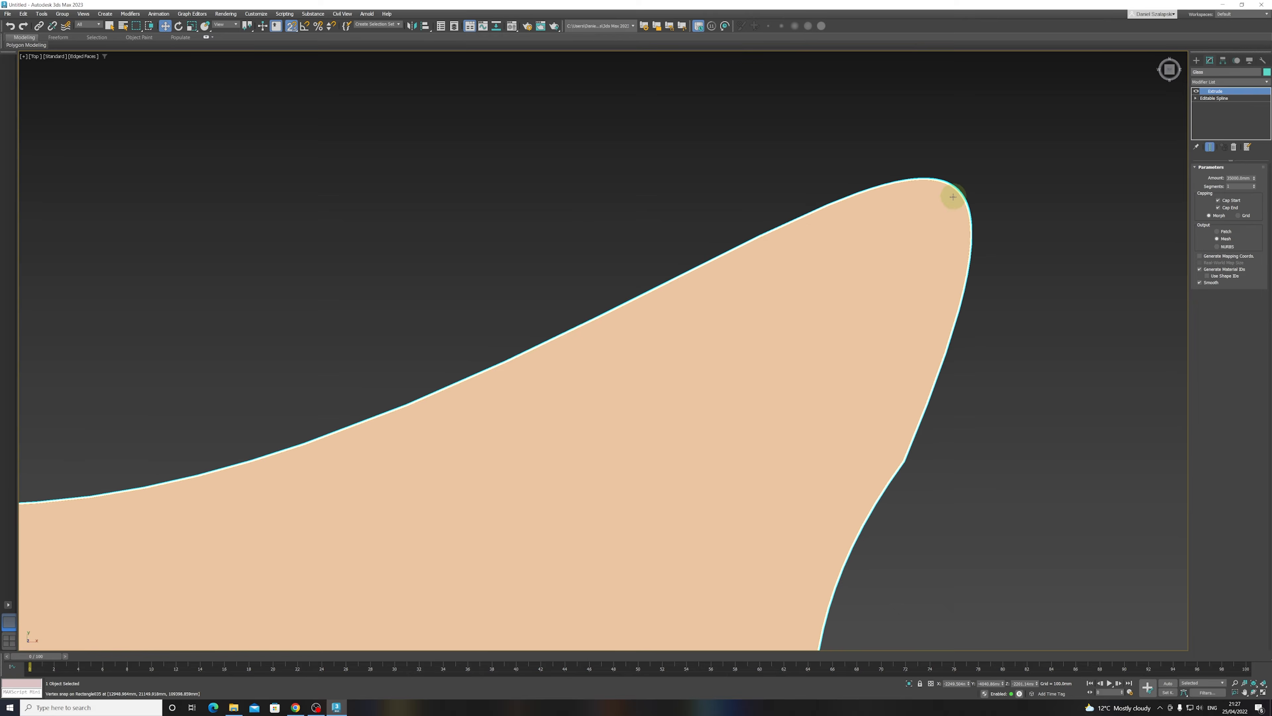
- Isolate the extruded Glass object from the floor slabs and frame it in the Top view
scroll(923, 251, "down", 4)
mouse_move(889, 295)
middle_mouse_down("alt")
mouse_move(866, 292)
mouse_move(881, 315)
middle_mouse_up("alt")
left_click(896, 539)
left_click(818, 359)
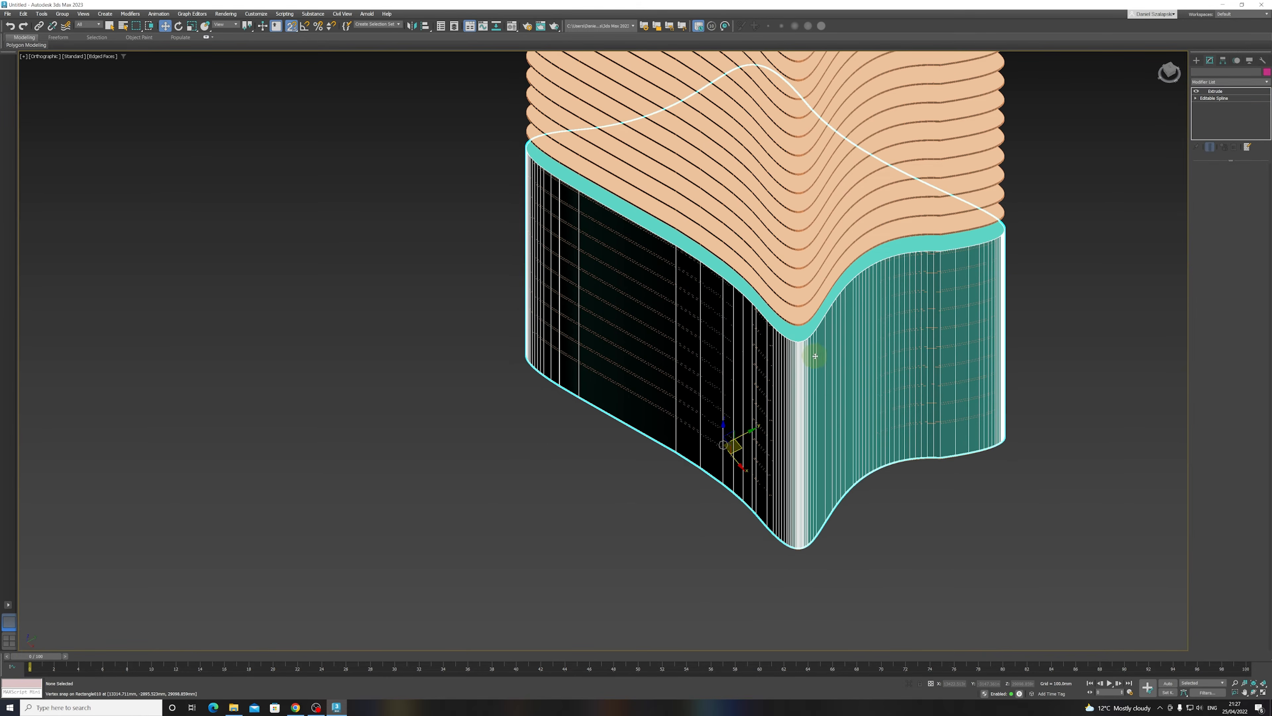
left_click(909, 684)
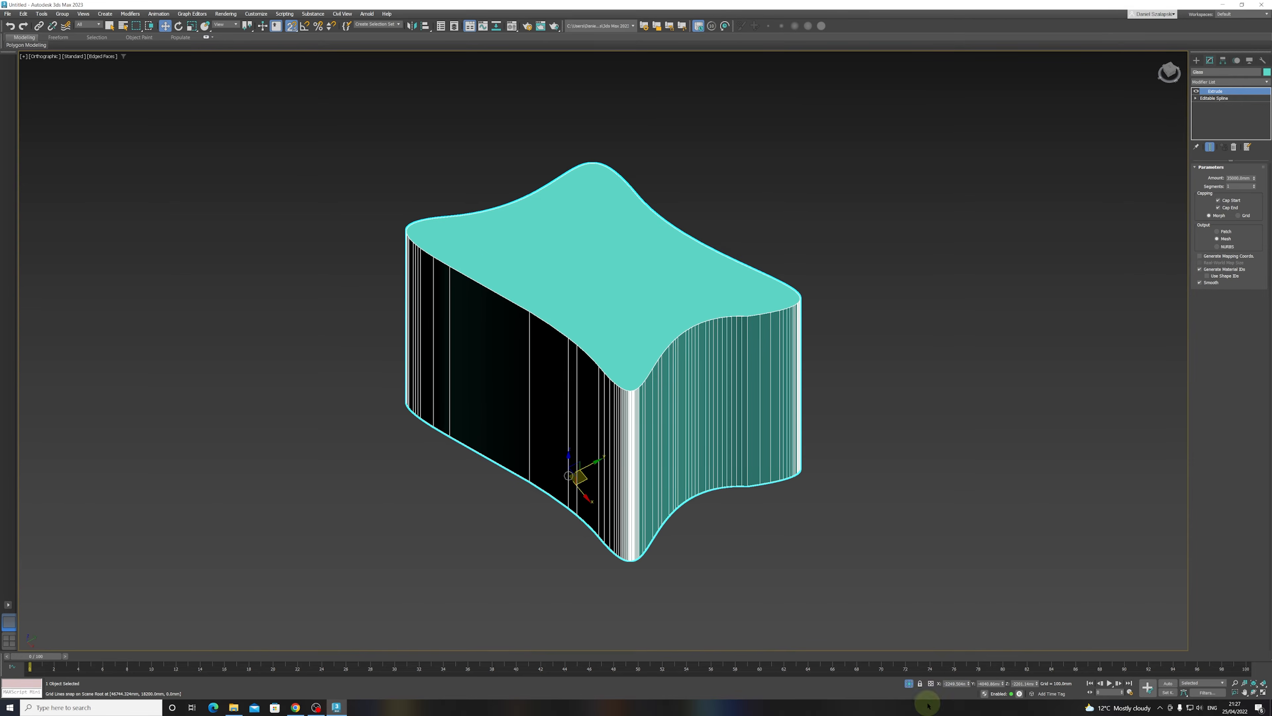
left_click(909, 685)
left_click_drag(923, 333, 945, 331)
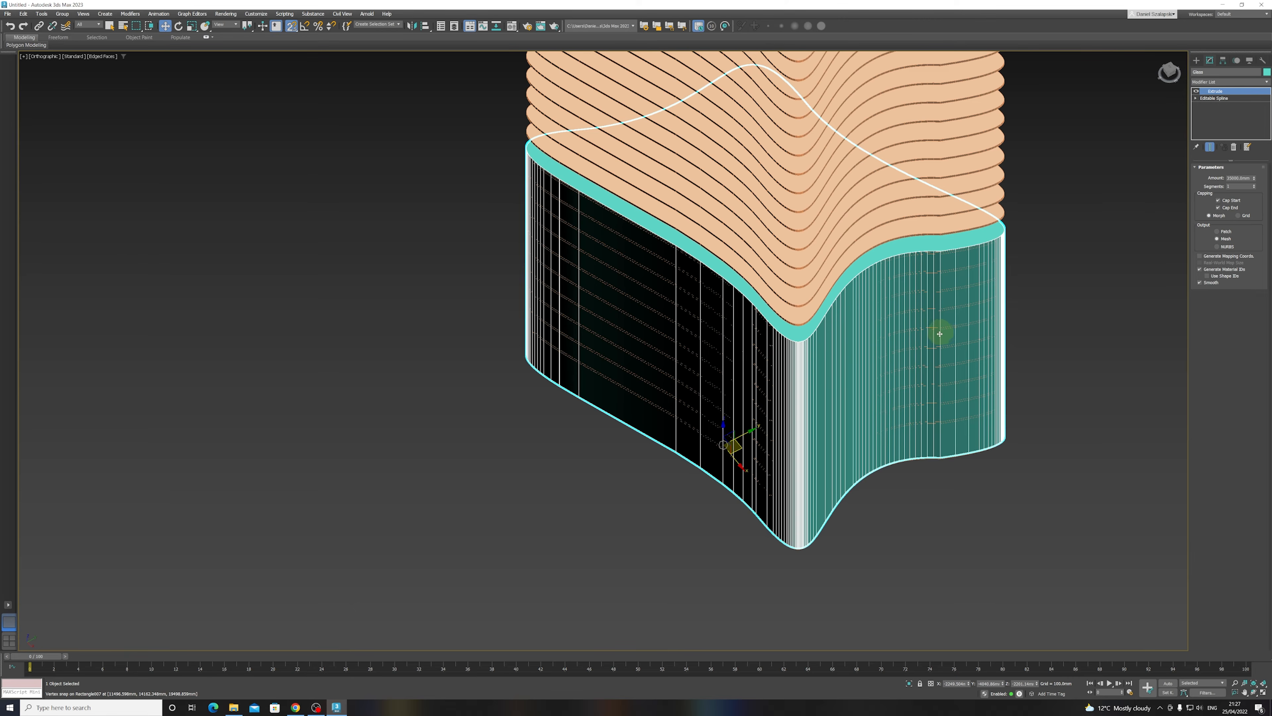
left_click(910, 685)
left_click(603, 284)
key("t")
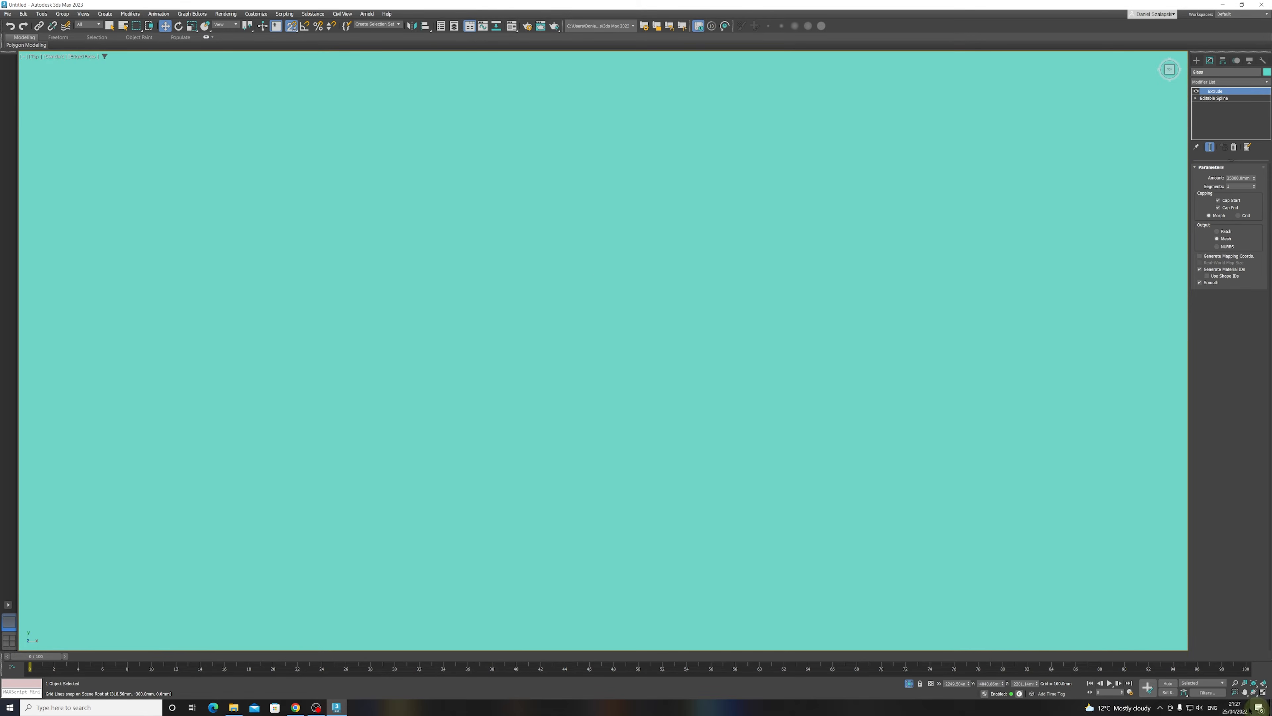
left_click(1254, 685)
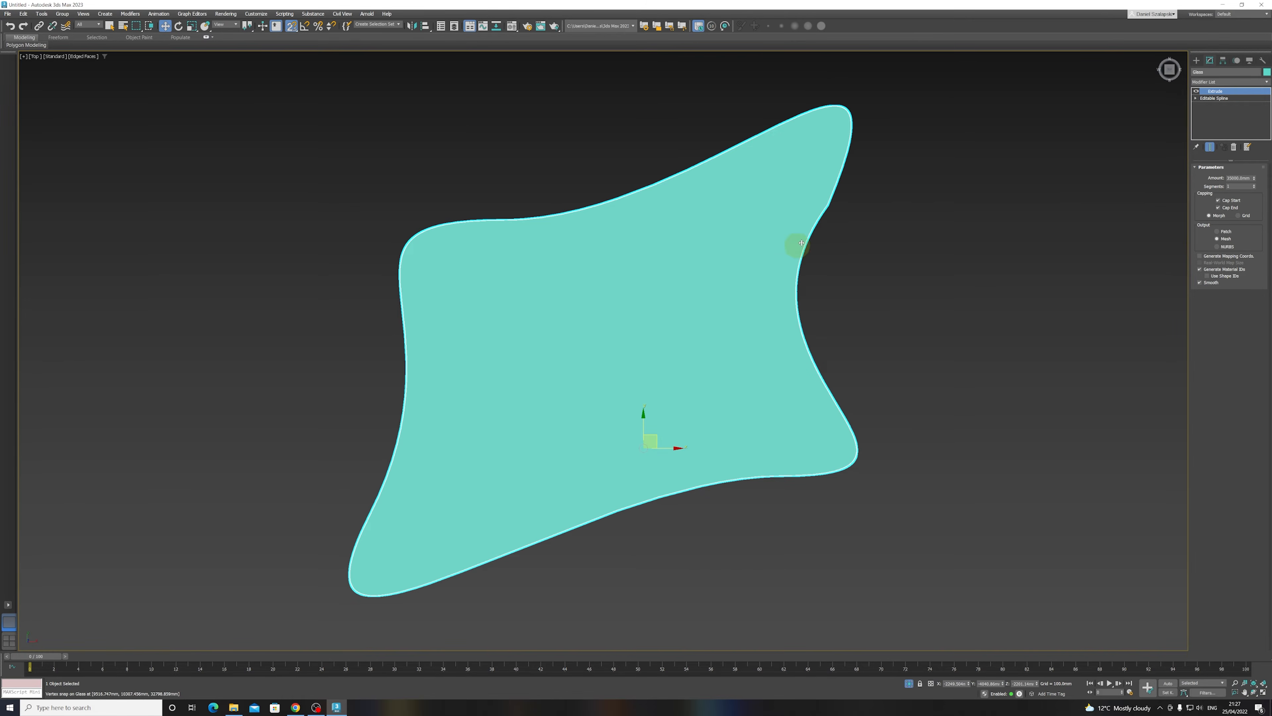
- Switch to wireframe and check the Glass object's two splines individually at Spline level near the kink in the contour
key("F3")
left_click(884, 235)
scroll(842, 187, "up", 6)
scroll(769, 257, "up", 3)
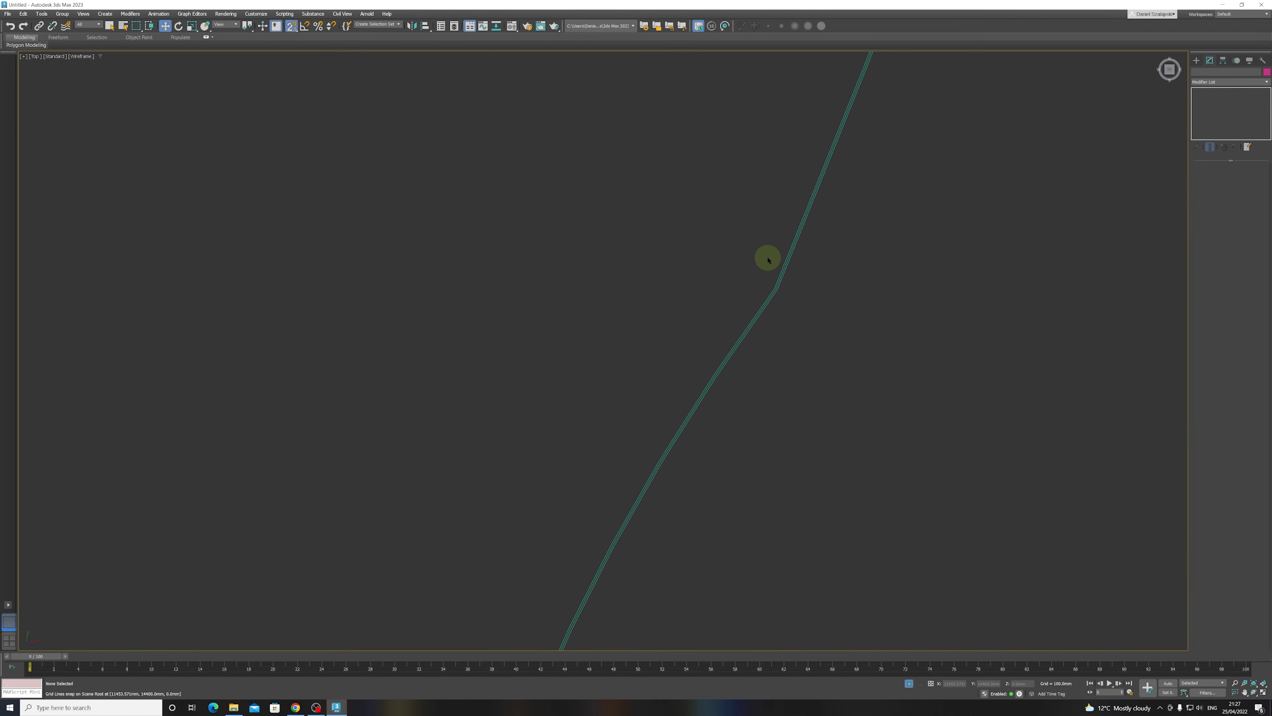
left_click(774, 285)
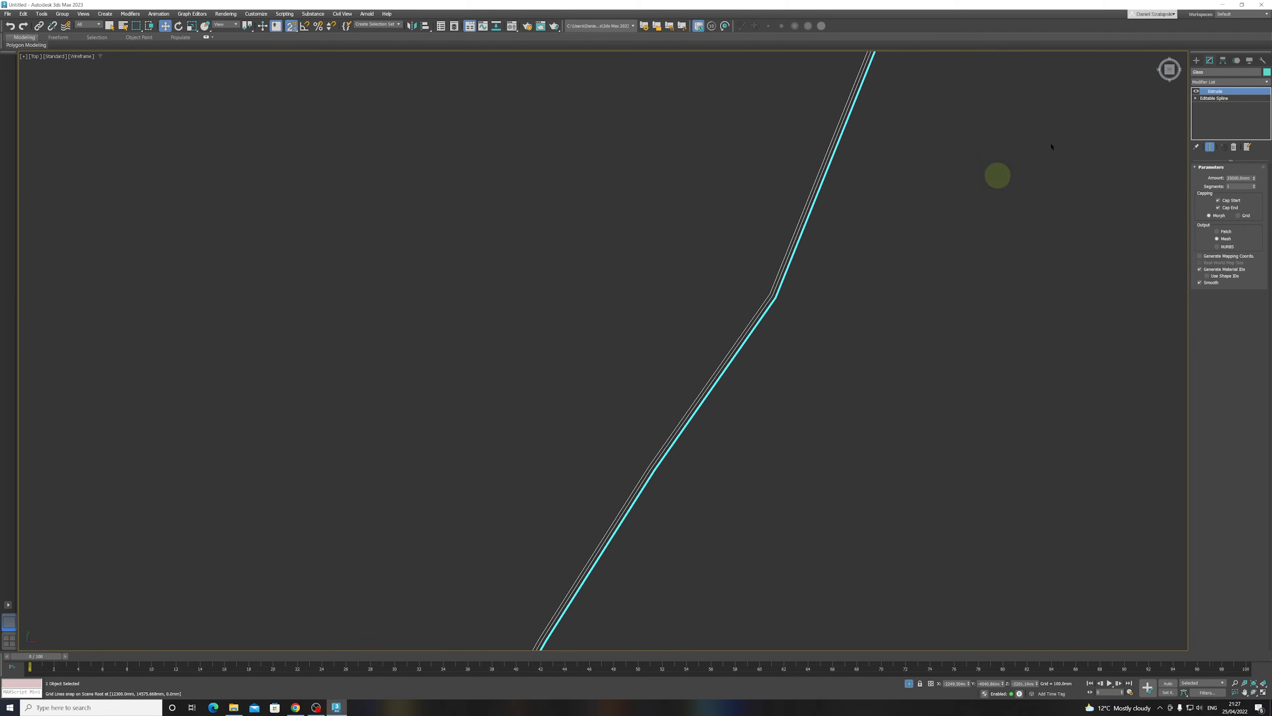
left_click(1197, 98)
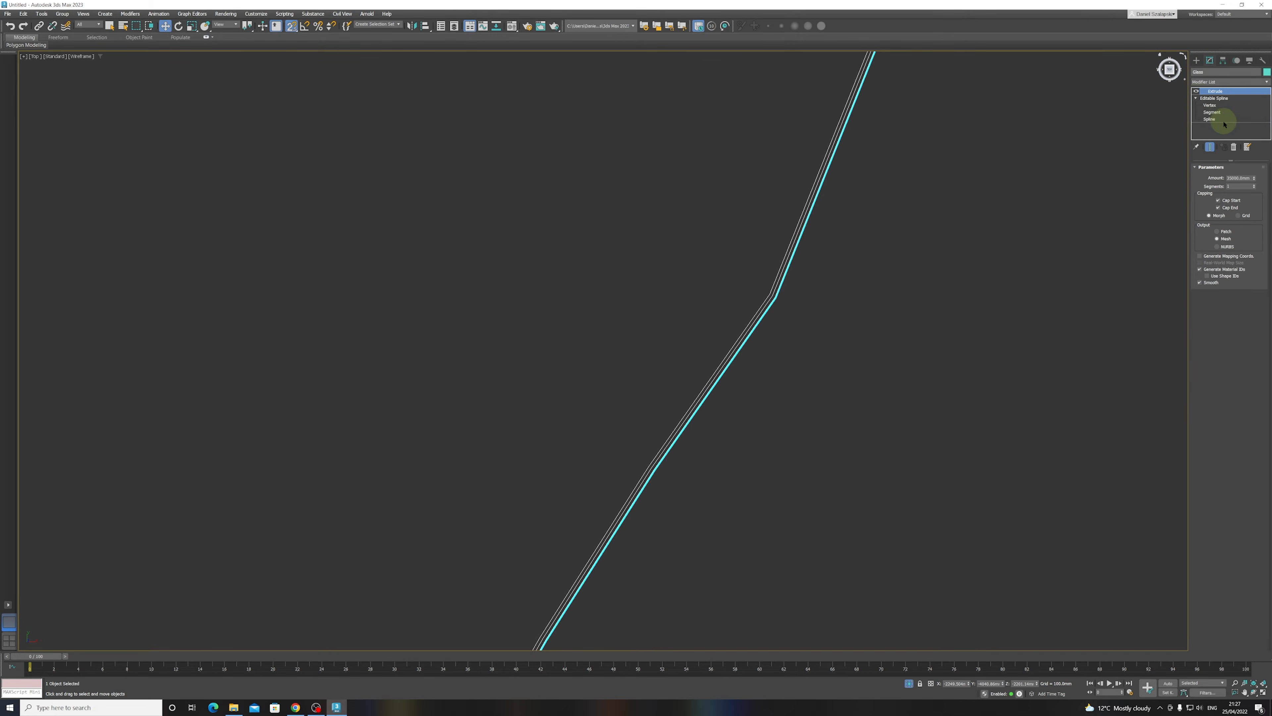
left_click(1210, 119)
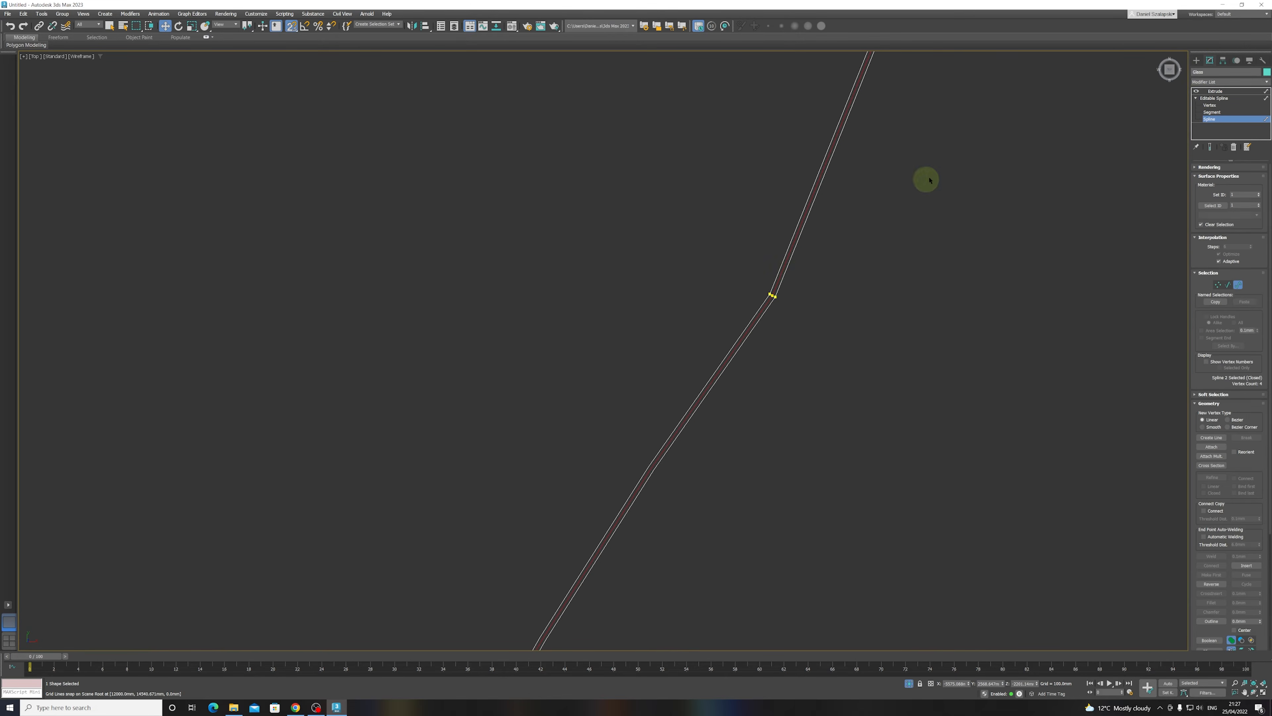
left_click(774, 284)
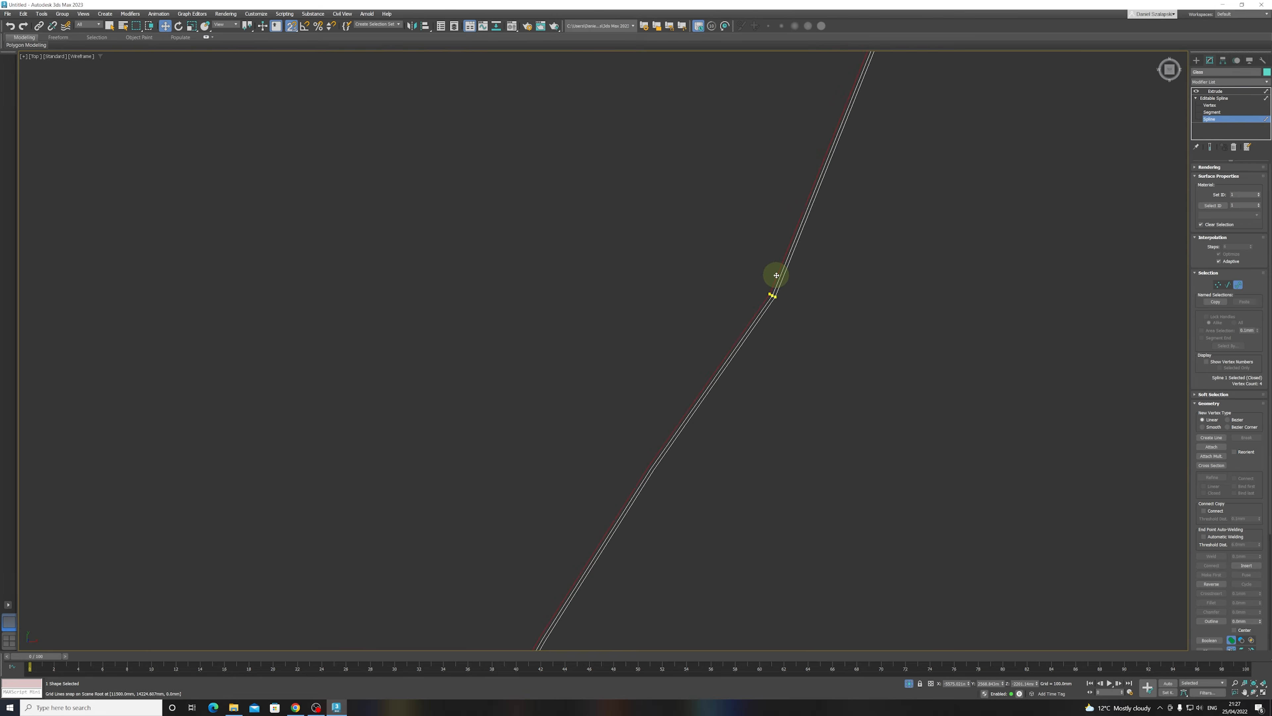
left_click(776, 275)
- Inspect both splines along the upper contour, clear the spline selection and return to the Extrude modifier
middle_click_drag(348, 341, 855, 266)
scroll(487, 268, "up", 4)
scroll(474, 262, "down", 3)
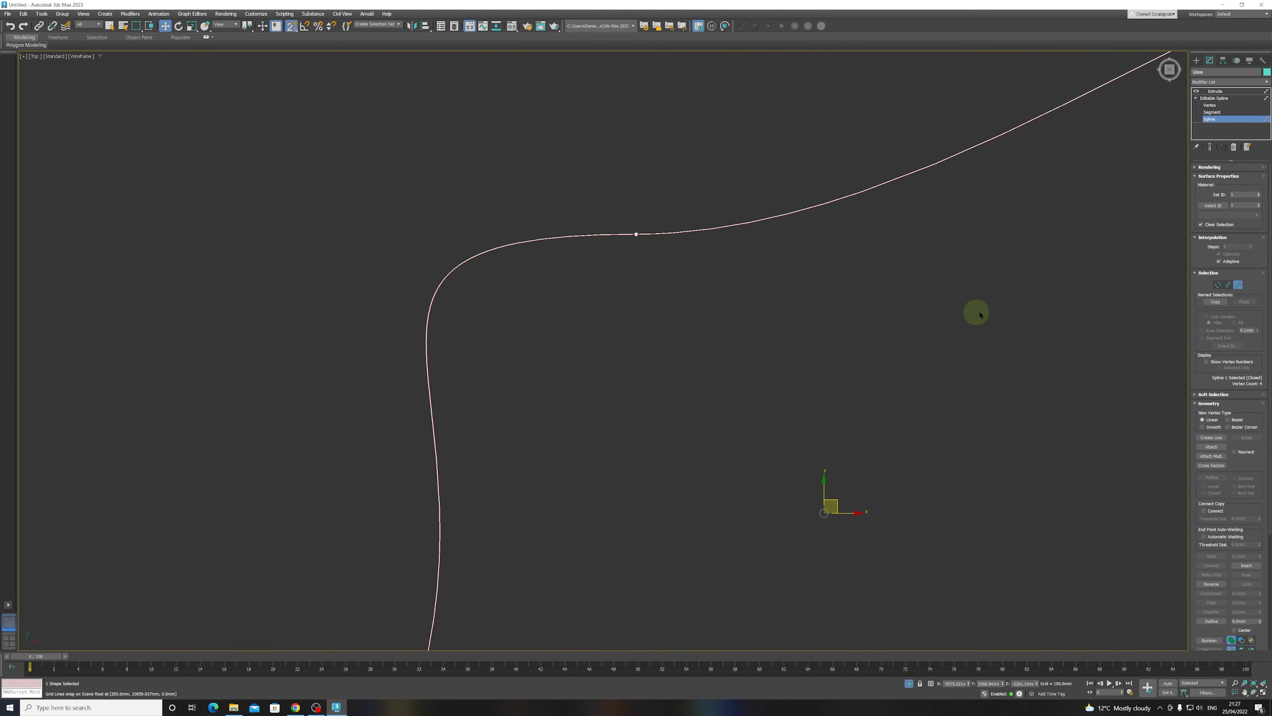
scroll(1034, 307, "down", 2)
middle_click_drag(1162, 320, 643, 360)
left_click(832, 344)
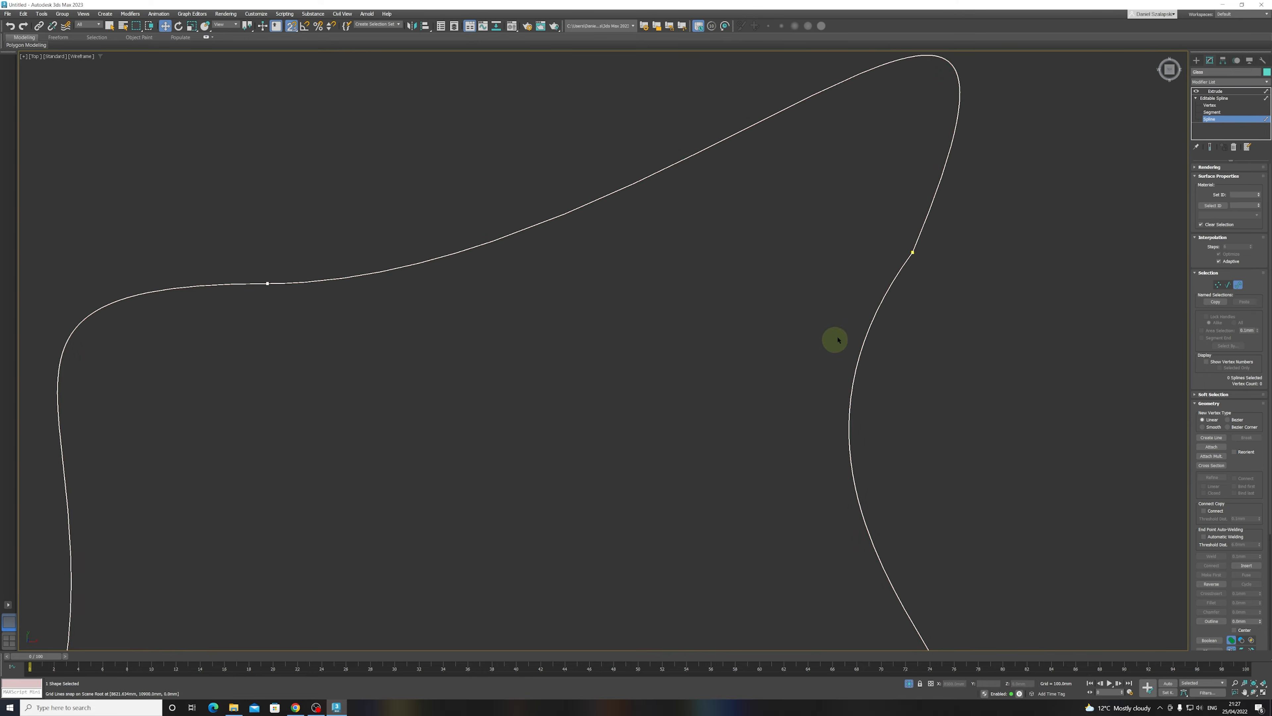
left_click(1199, 98)
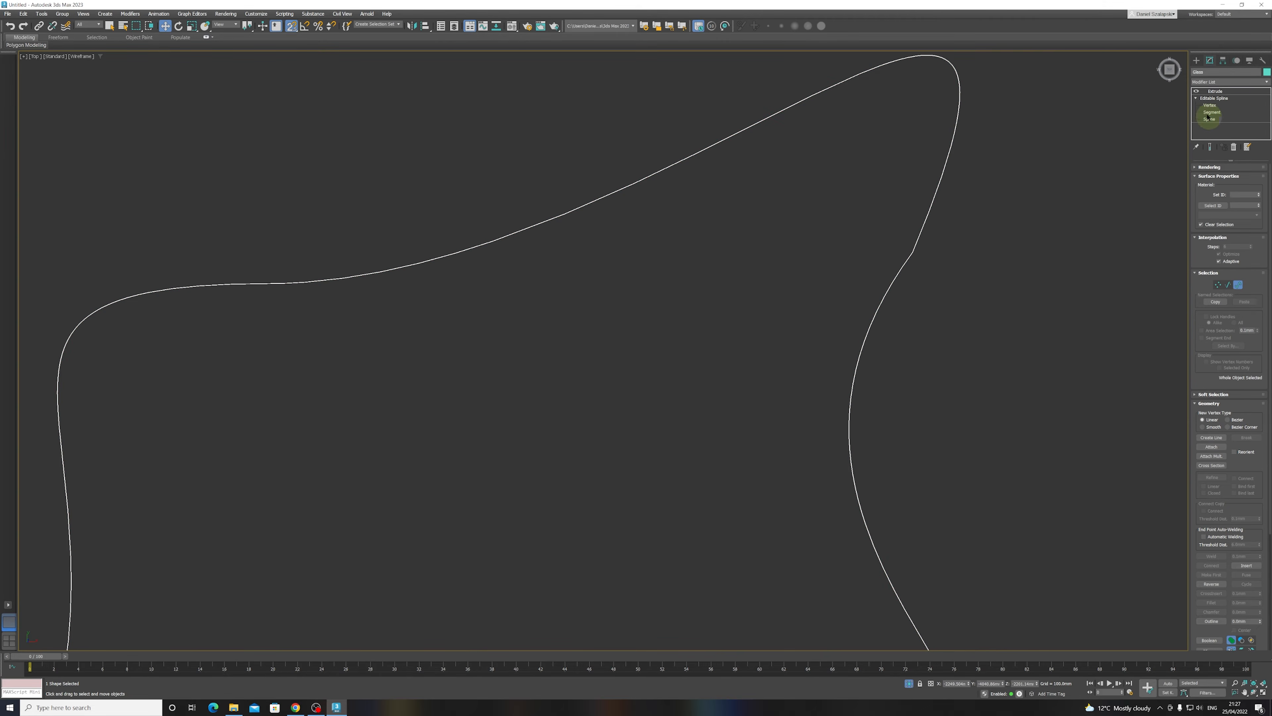
left_click(1216, 91)
- Examine the capped glass extrusion from angled views with shaded edged faces displayed
scroll(1113, 200, "down", 5)
middle_click_drag(1005, 333, 980, 311, "alt")
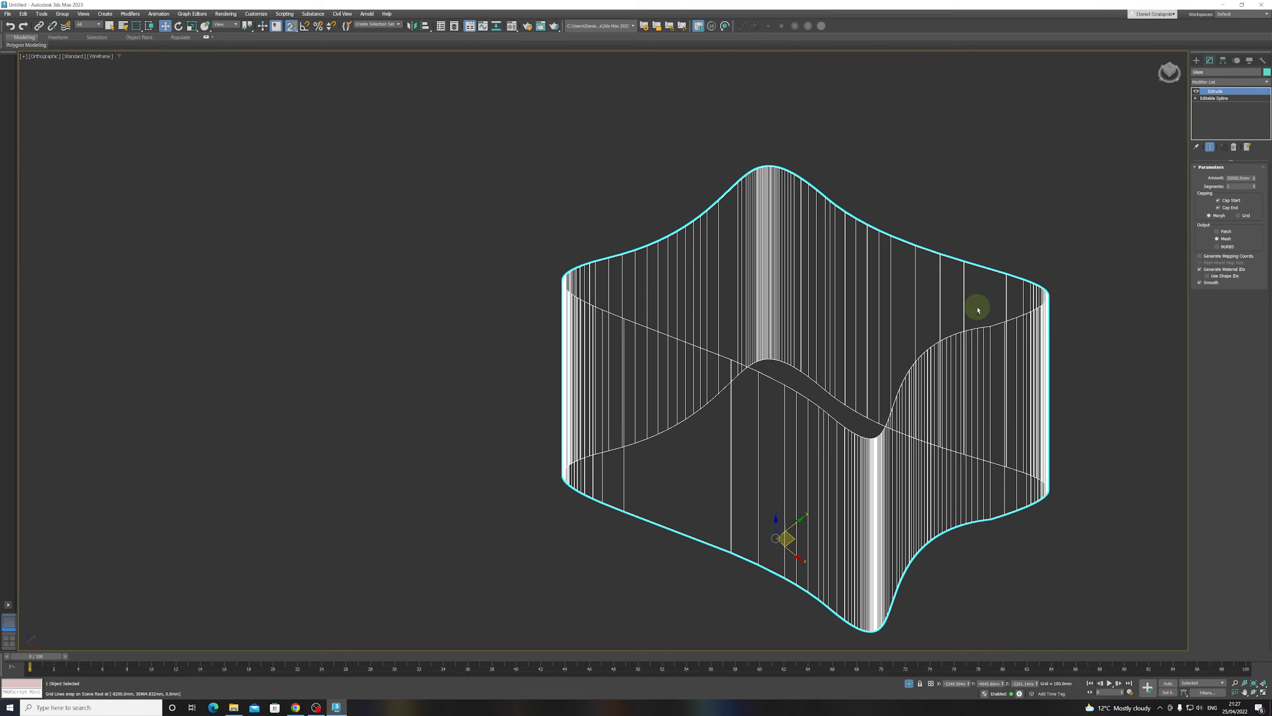
key("F4")
middle_click_drag(914, 341, 931, 378, "alt")
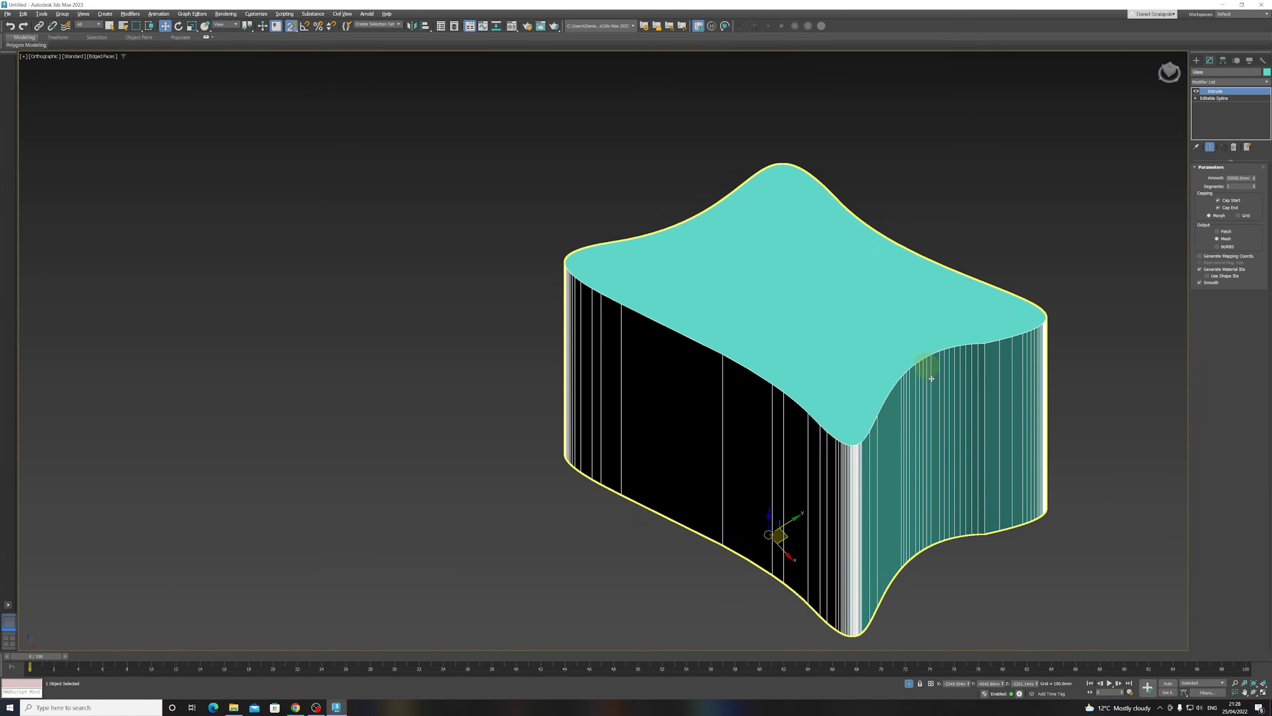
scroll(847, 421, "up", 10)
middle_click_drag(773, 322, 1023, 208, "alt")
scroll(771, 353, "down", 10)
left_click(980, 187)
- At the Glass object's Spline level in the Top view, examine the gap between the two splines around the lower contour vertex
left_click(814, 233)
key("t")
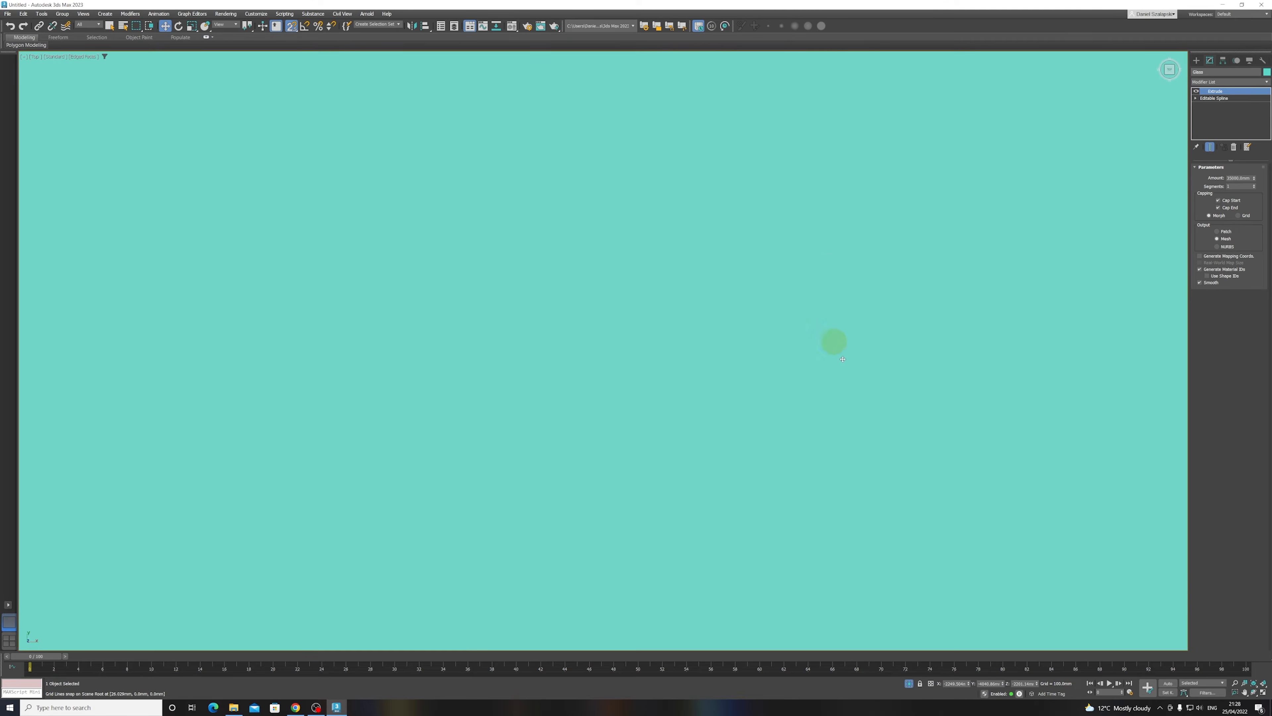
key("z")
left_click(1196, 98)
left_click(1206, 119)
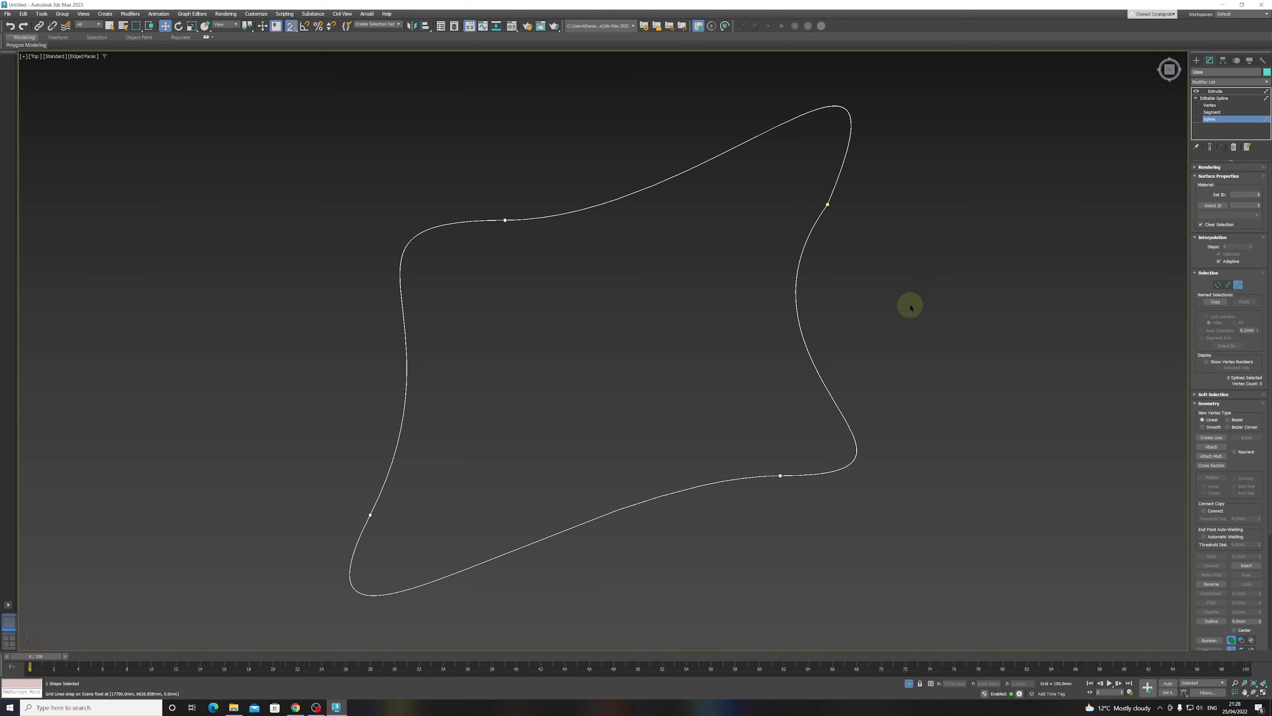
scroll(823, 458, "up", 8)
scroll(722, 441, "down", 5)
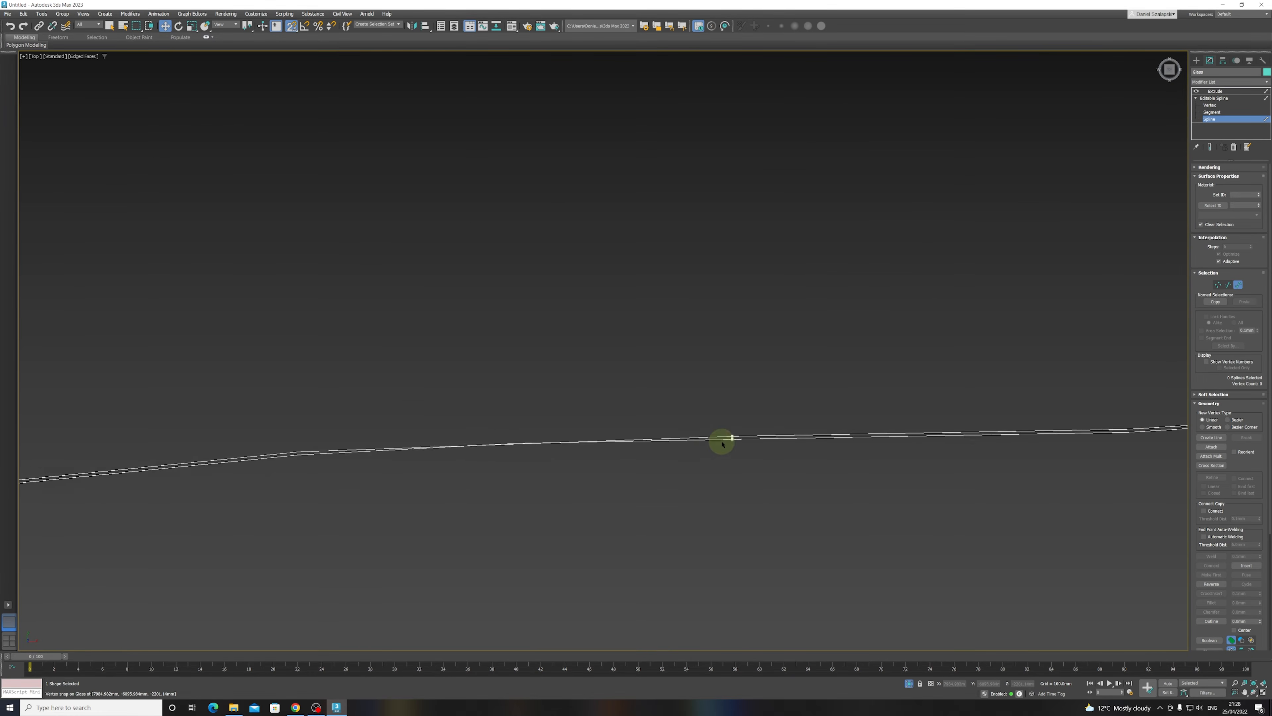
scroll(720, 448, "up", 6)
scroll(721, 456, "up", 2)
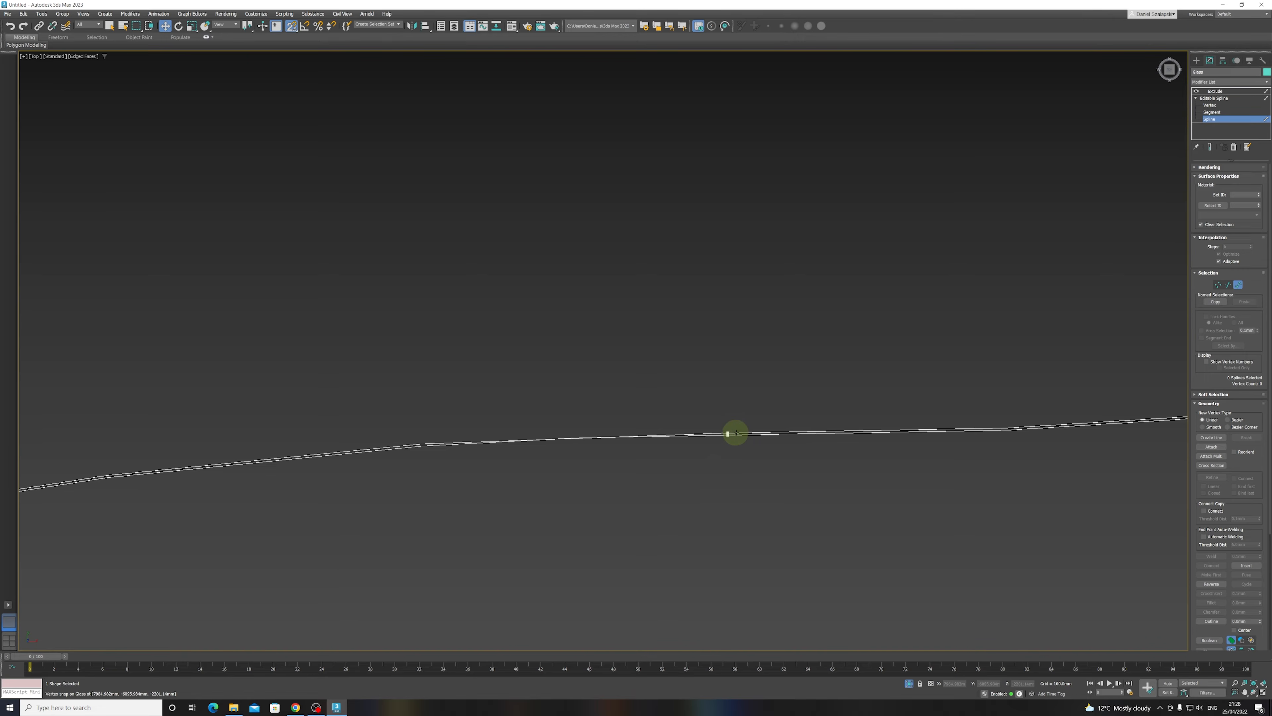
scroll(626, 444, "up", 3)
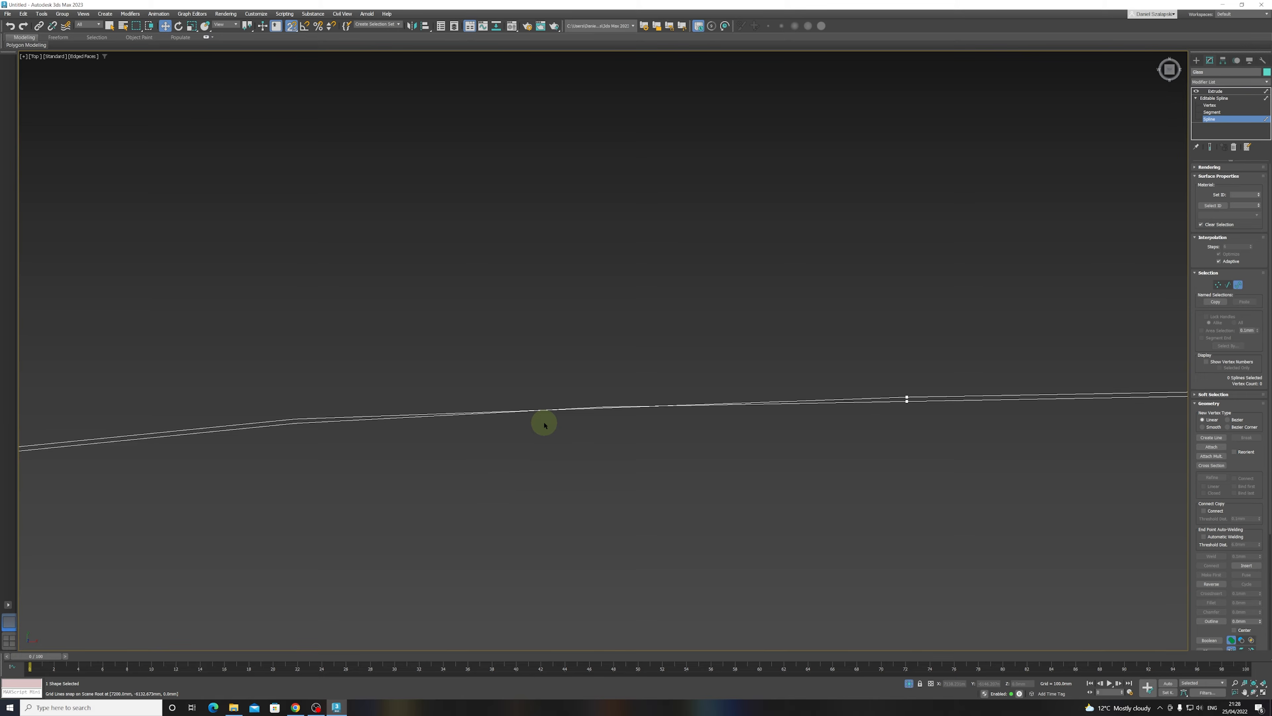
scroll(868, 431, "down", 4)
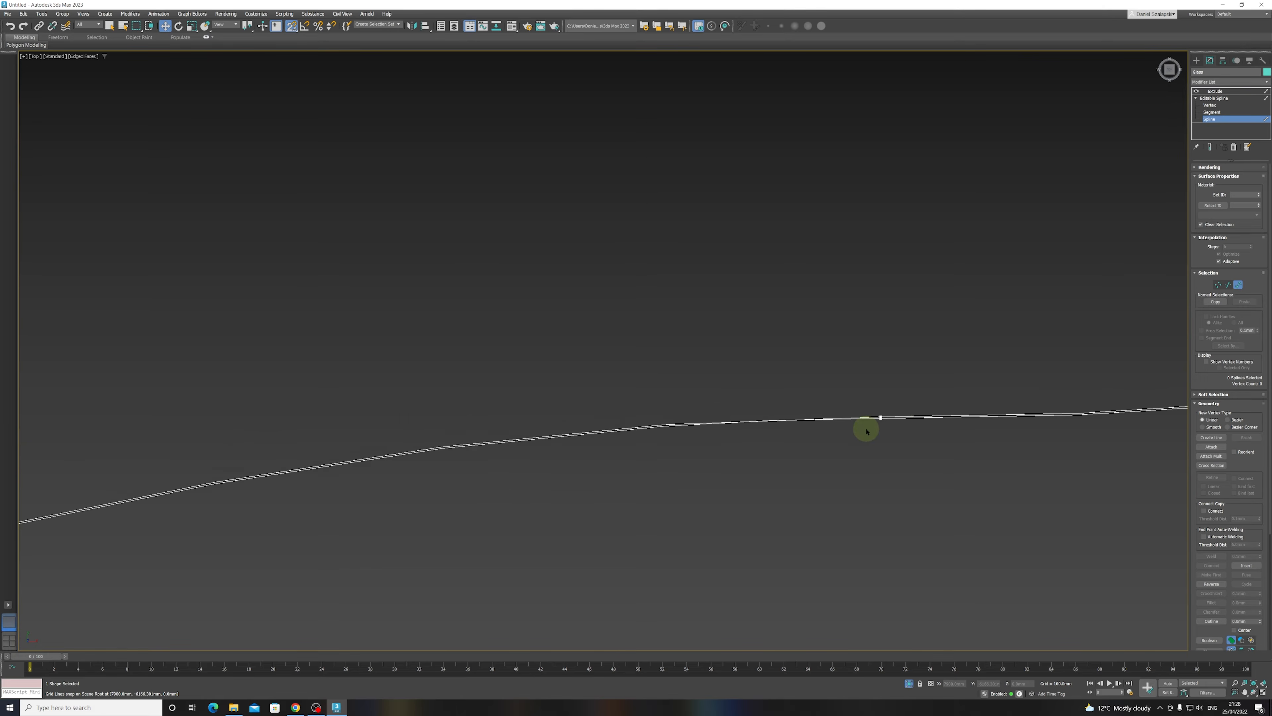
- Delete one of the two Glass splines and outline the remaining closed spline again to form the glass thickness
left_click(923, 416)
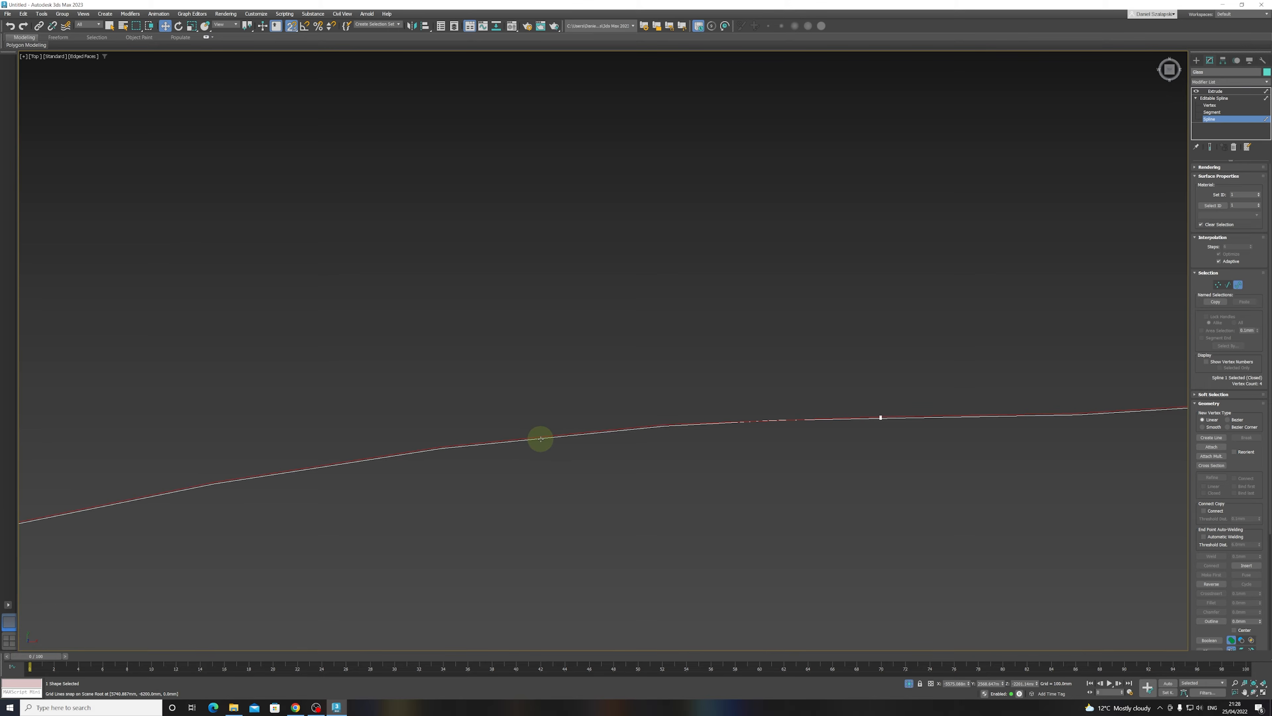
scroll(541, 439, "down", 5)
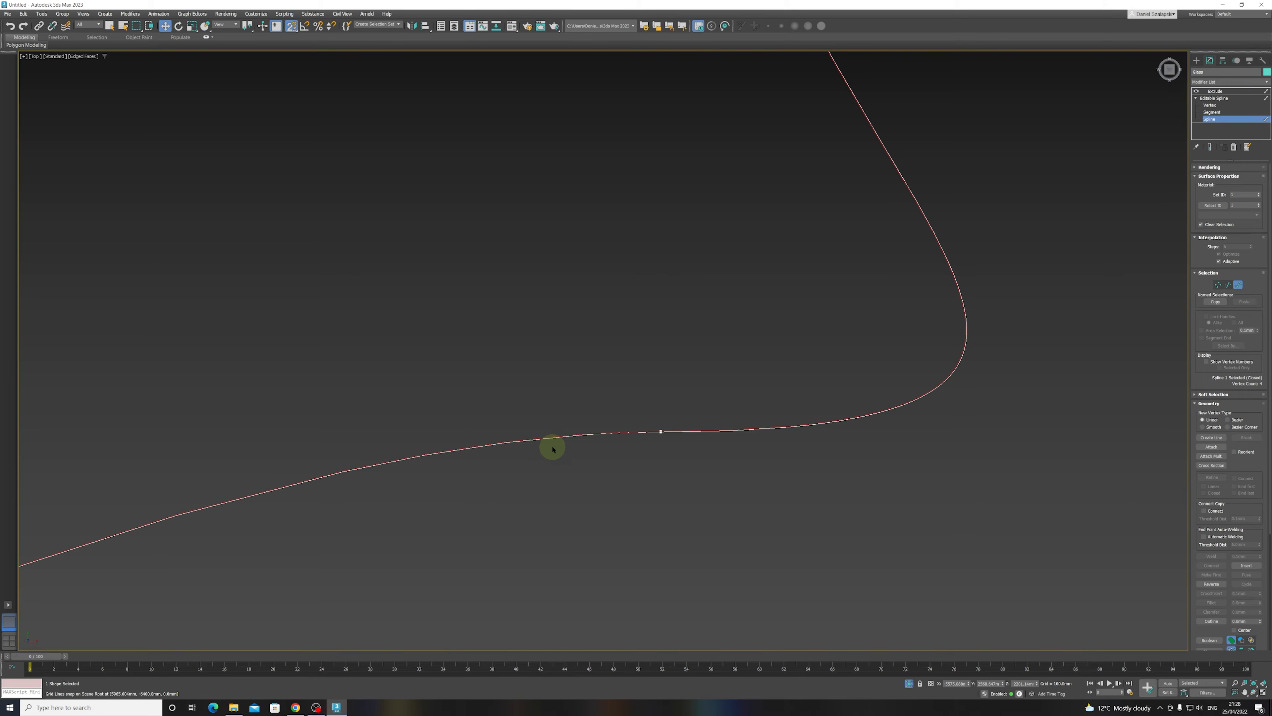
left_click(551, 453)
middle_click_drag(488, 481, 857, 417)
scroll(852, 421, "down", 3)
scroll(846, 427, "up", 3)
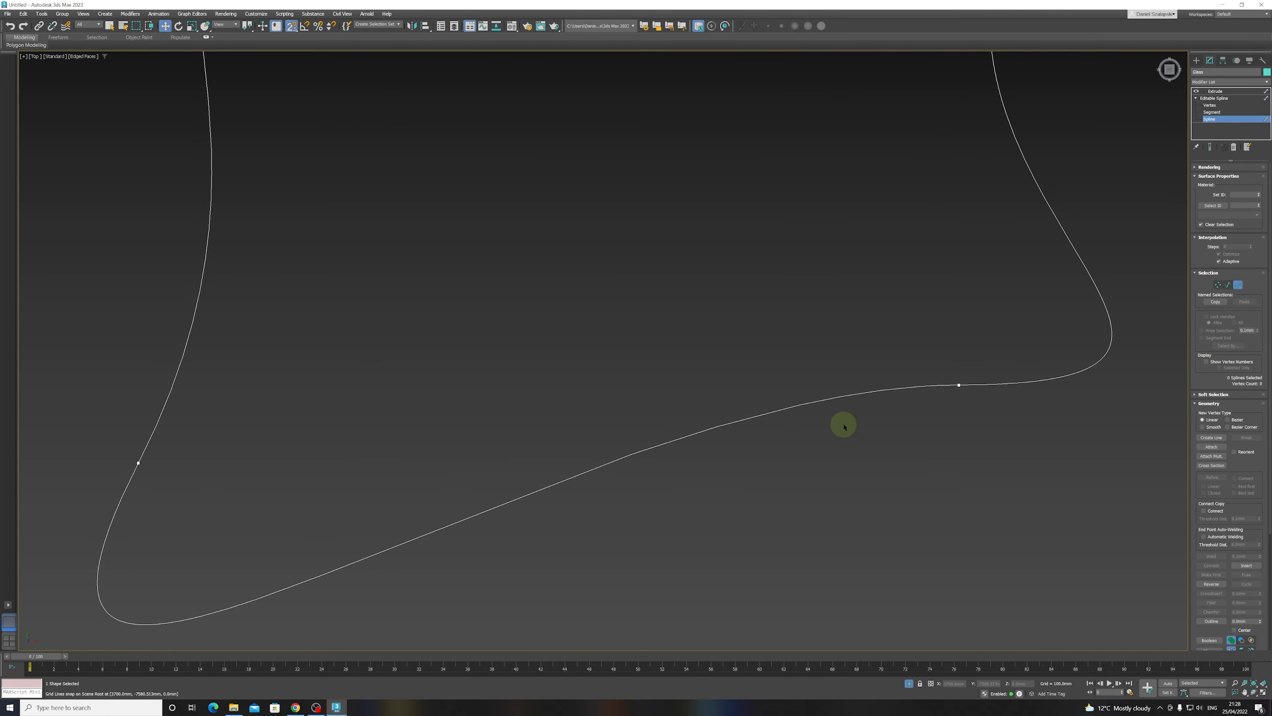
left_click(946, 384)
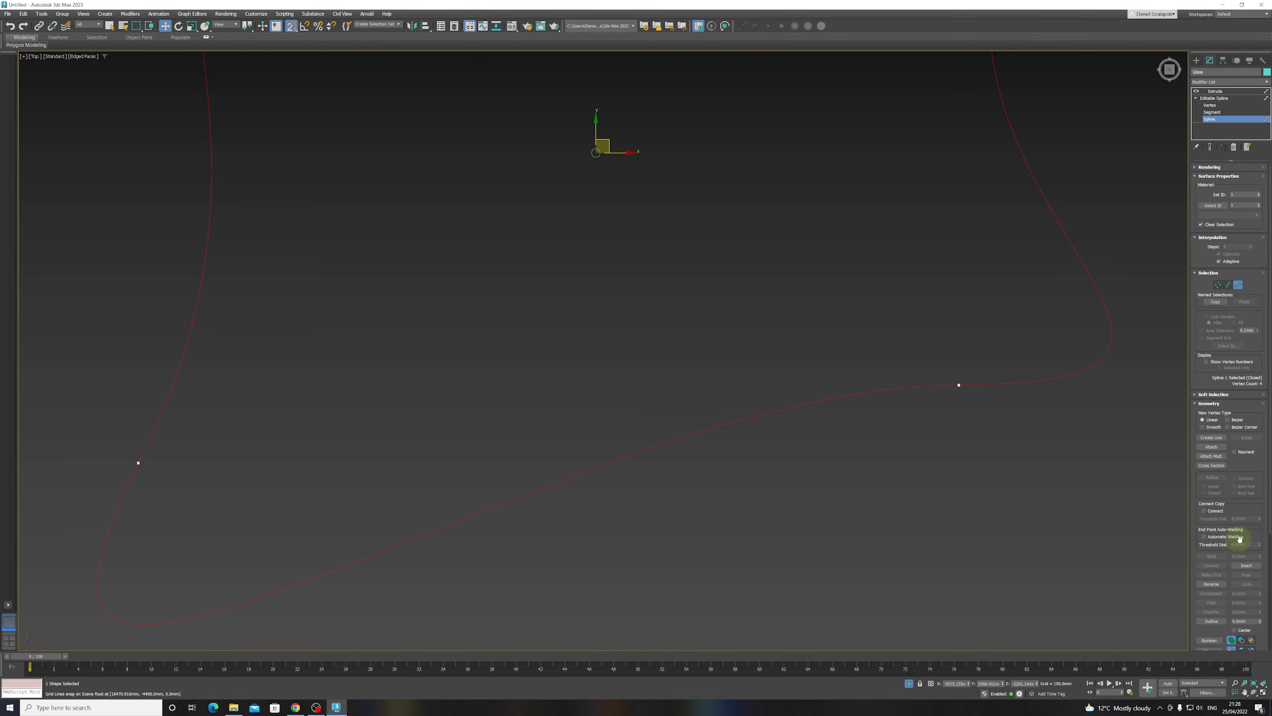
left_click_drag(1242, 467, 1256, 296)
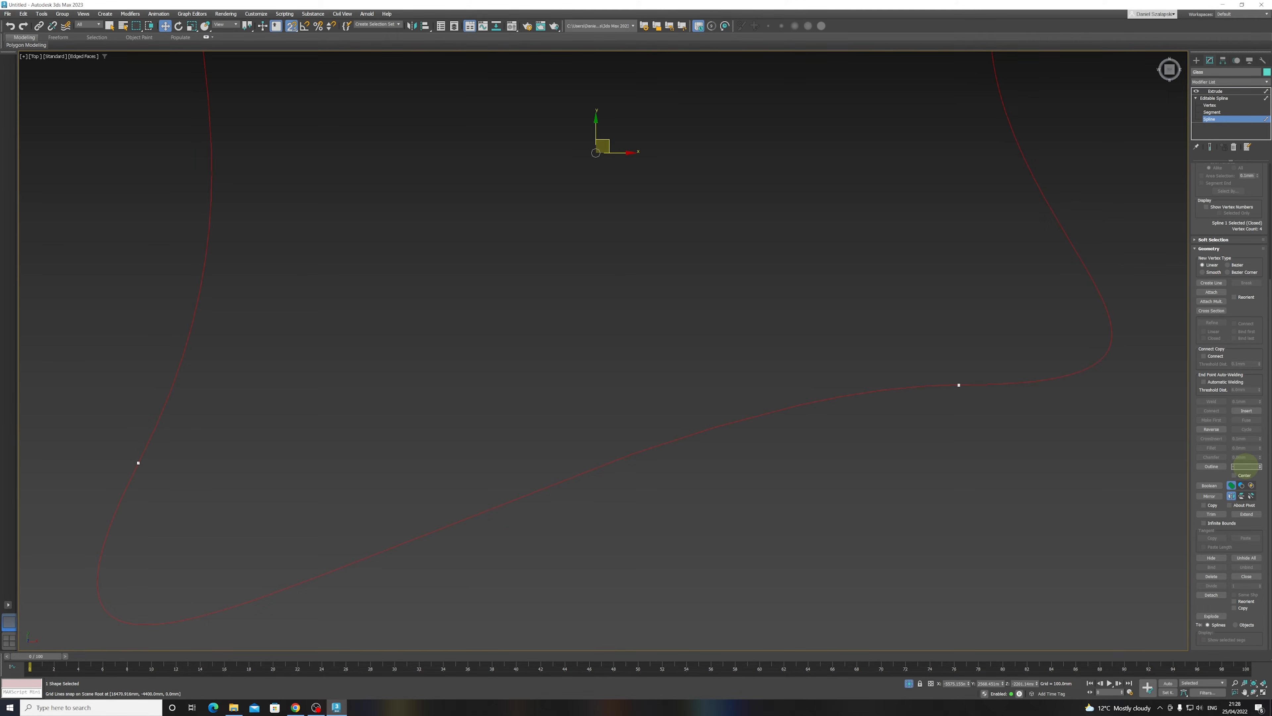
key("Return")
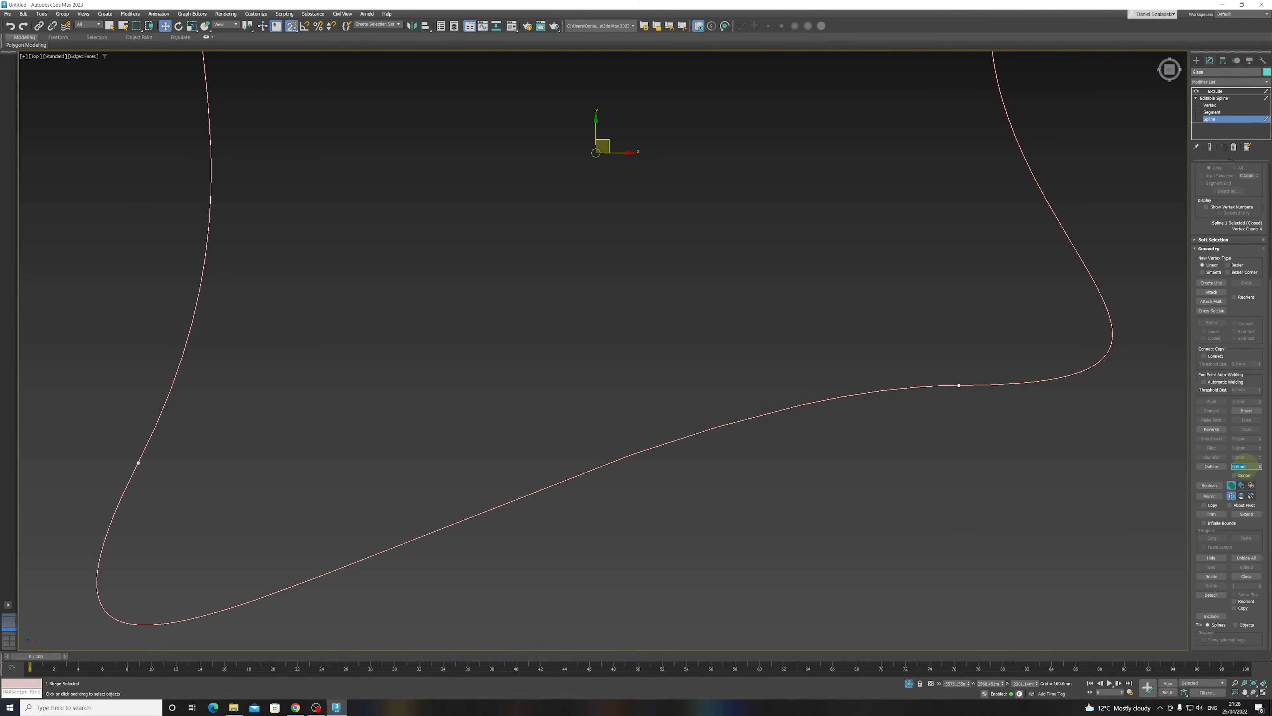
- Check the new outline's spacing, return to the Extrude modifier and inspect the hollow glass shell from an angled view
scroll(945, 398, "up", 5)
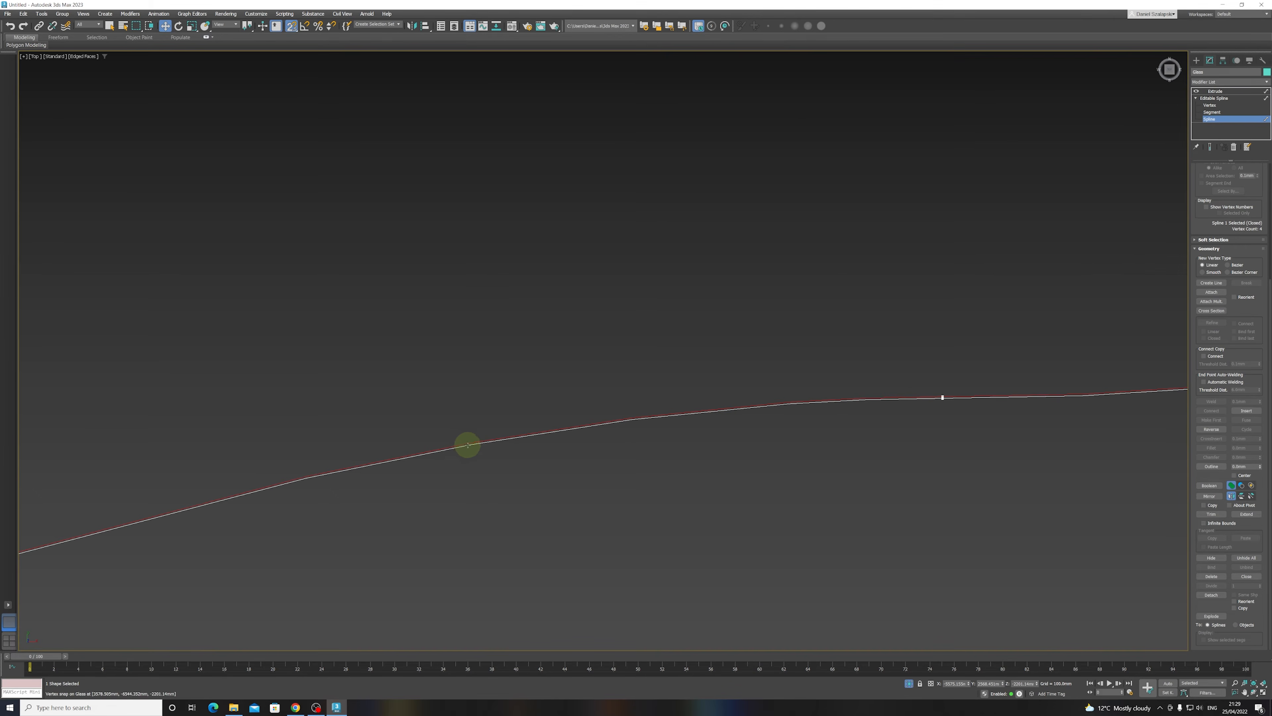
left_click(1209, 119)
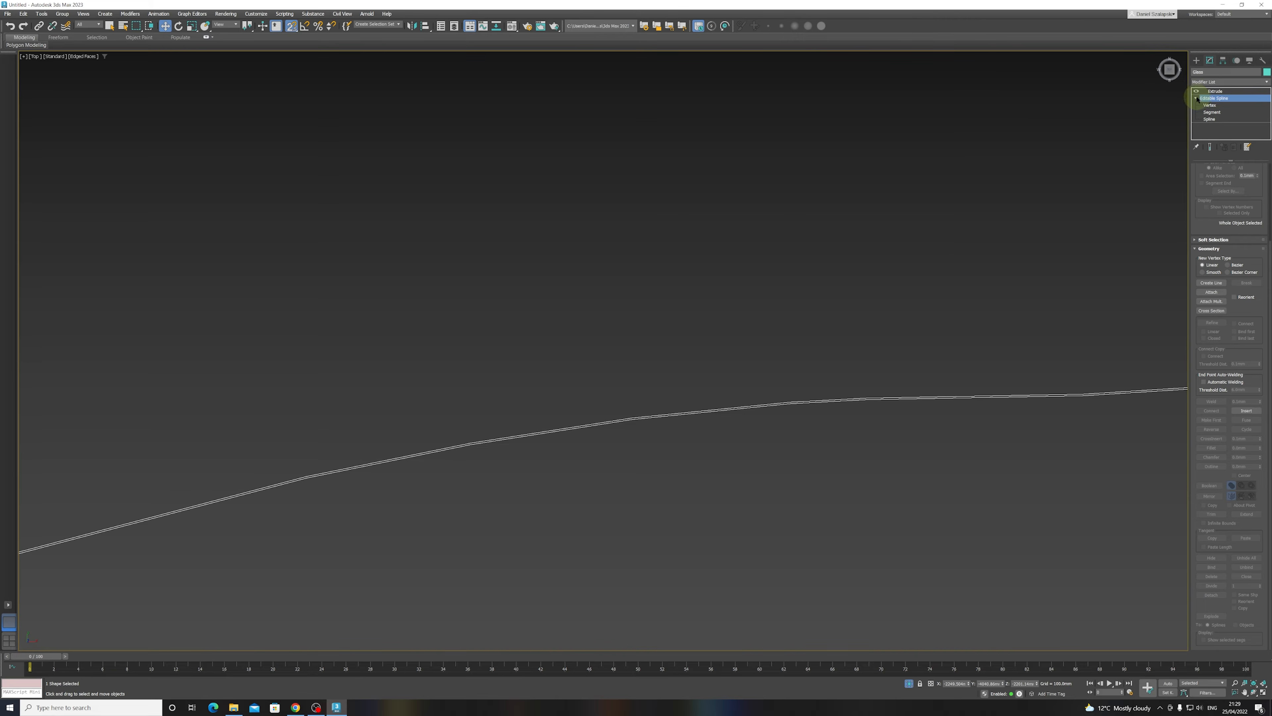
left_click(1216, 91)
scroll(850, 313, "down", 5)
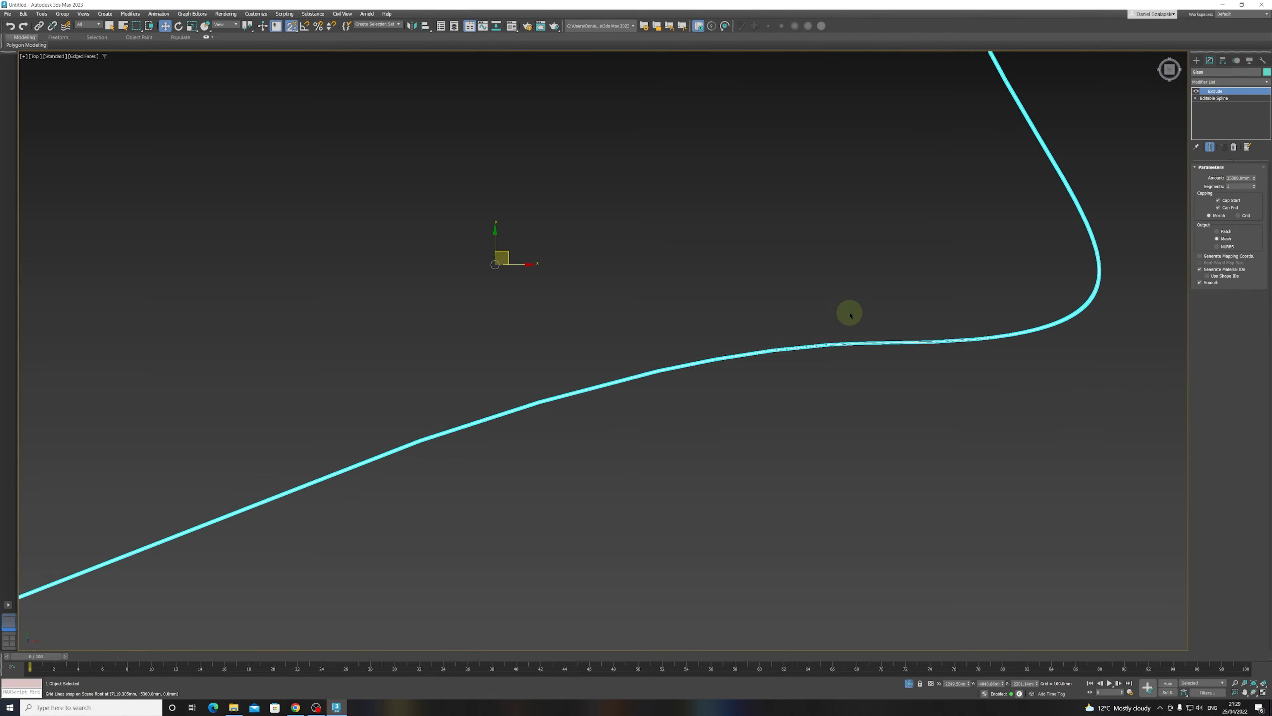
middle_click_drag(863, 316, 831, 307, "alt")
scroll(828, 291, "down", 6)
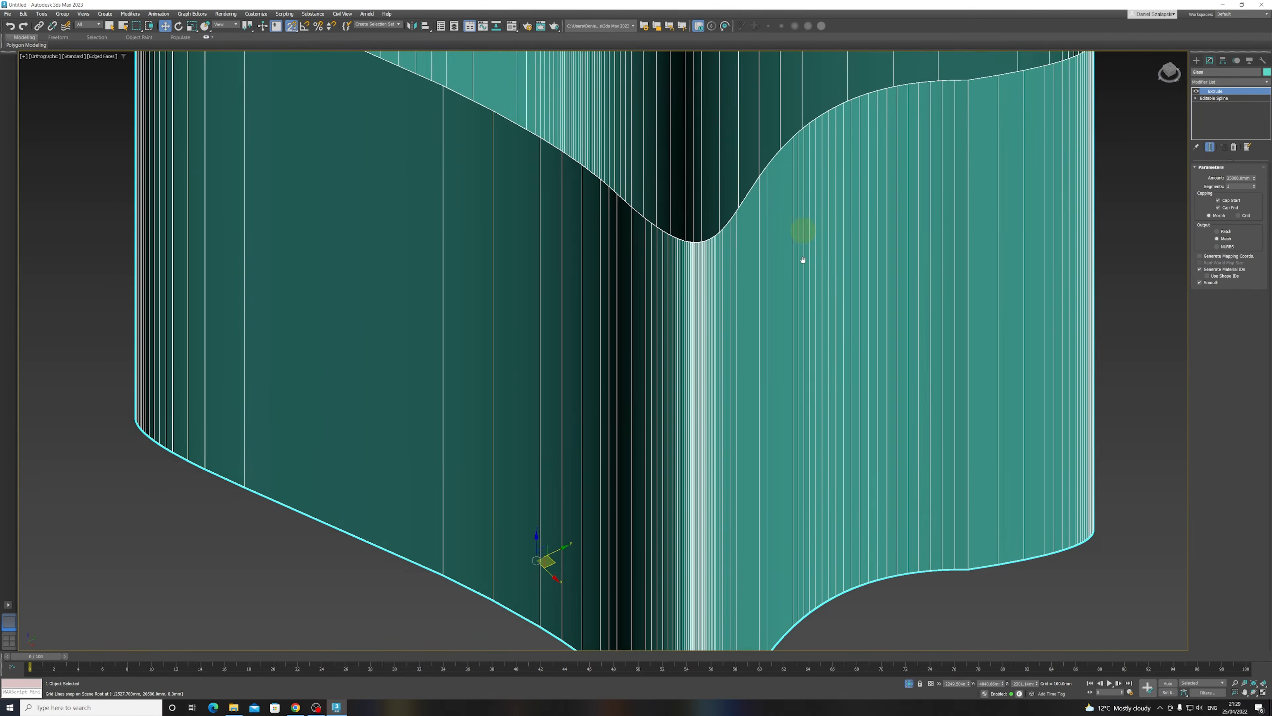
mouse_move(843, 259)
middle_mouse_down("alt")
mouse_move(682, 238)
mouse_move(838, 242)
middle_mouse_up("alt")
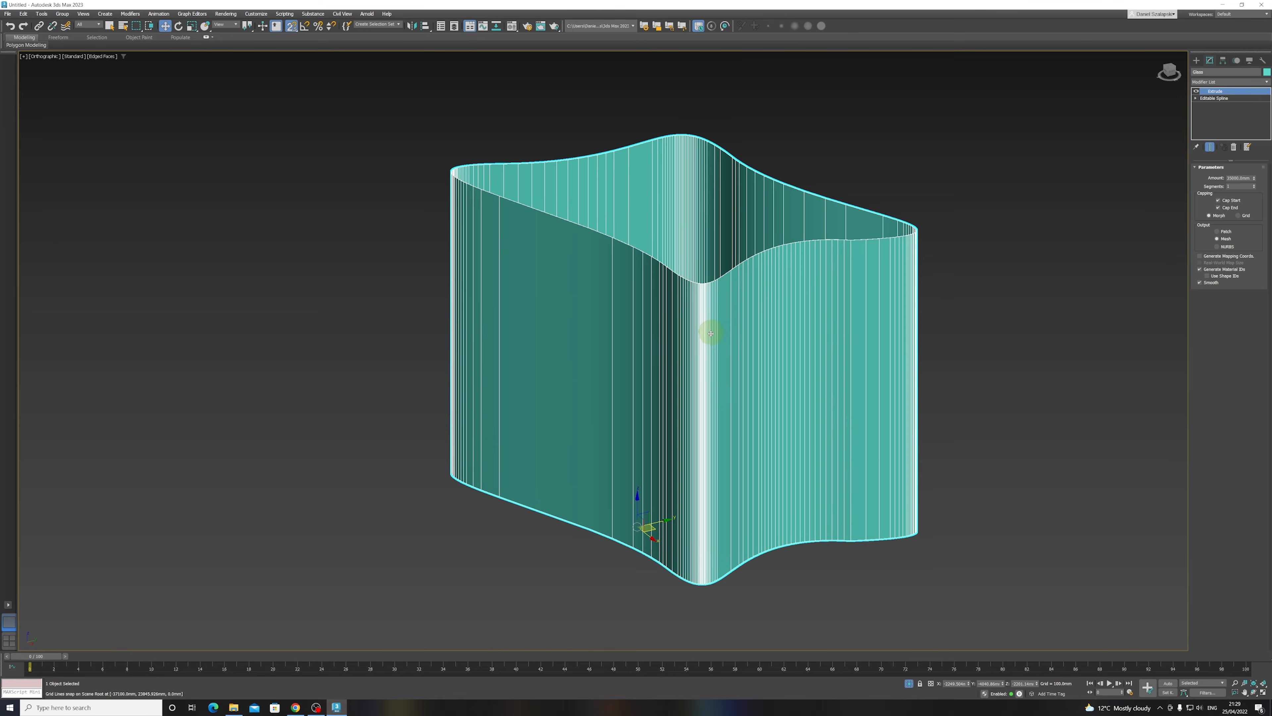
- Frame the glass shell in the Top view, end its isolation and view it angled together with the floor slabs
key("f")
key("t")
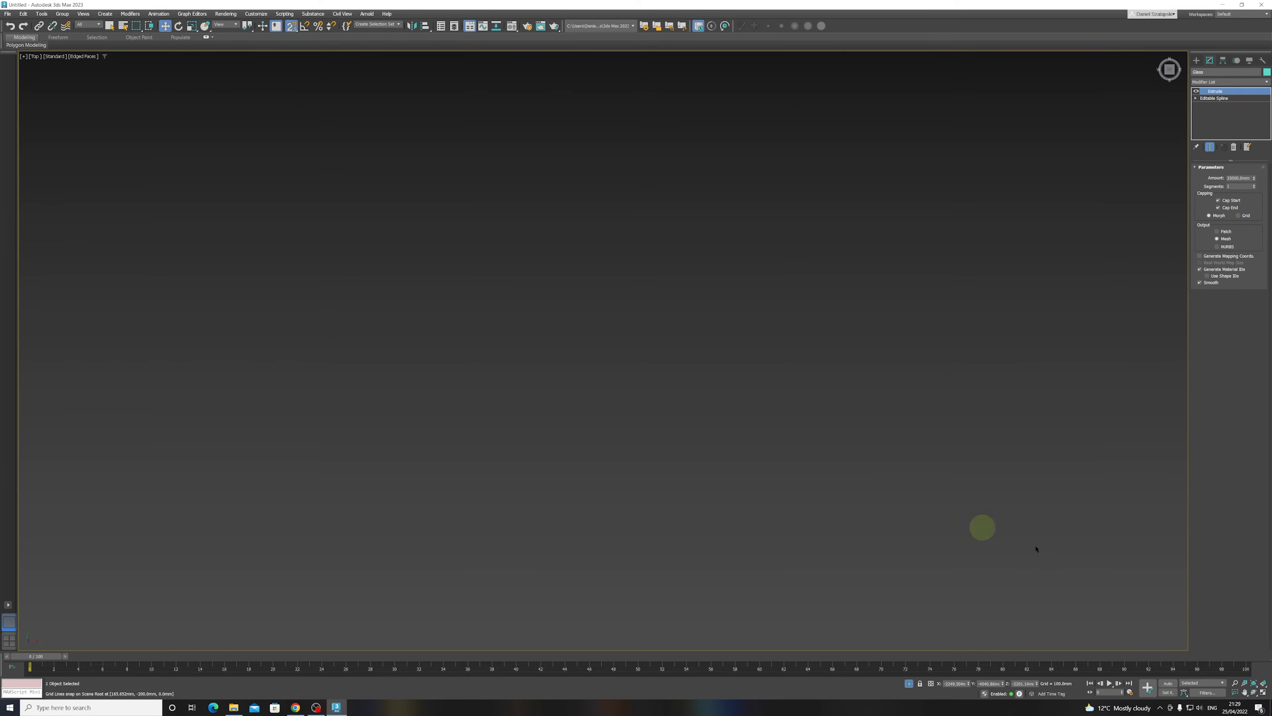
left_click(1255, 683)
scroll(537, 416, "down", 5)
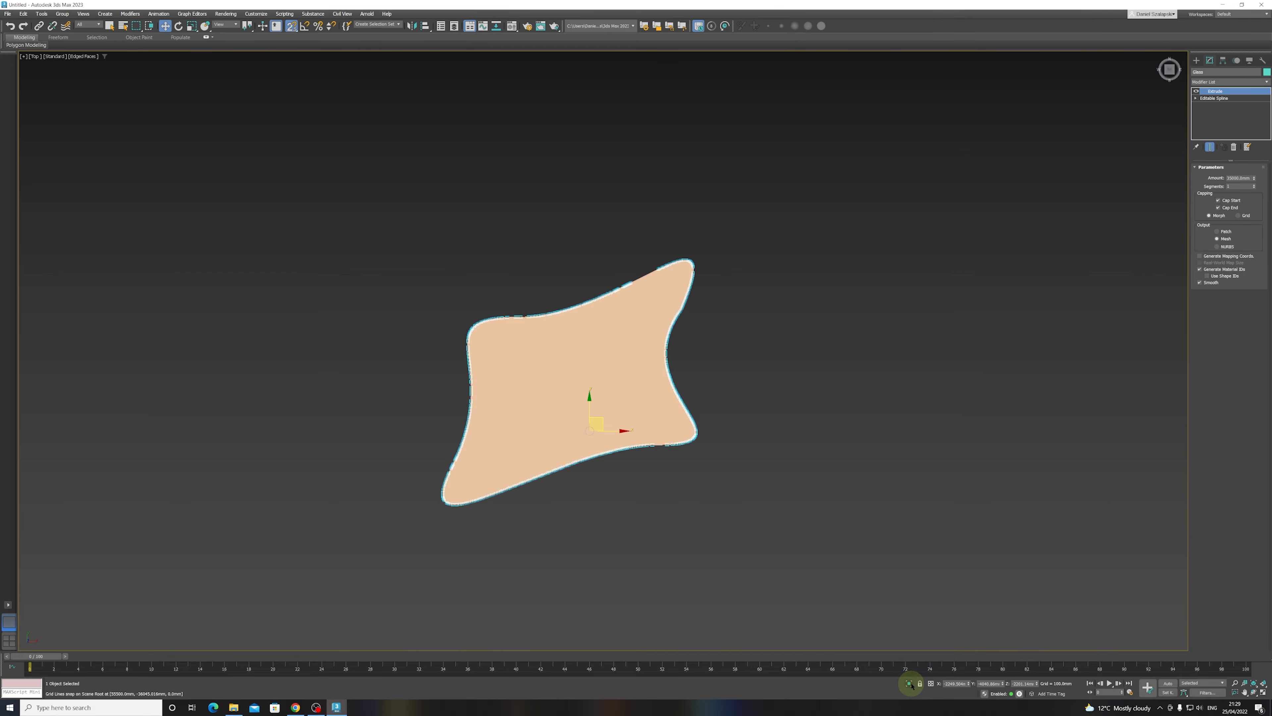
middle_click_drag(706, 476, 680, 430, "alt")
left_click(932, 366)
left_click(570, 318)
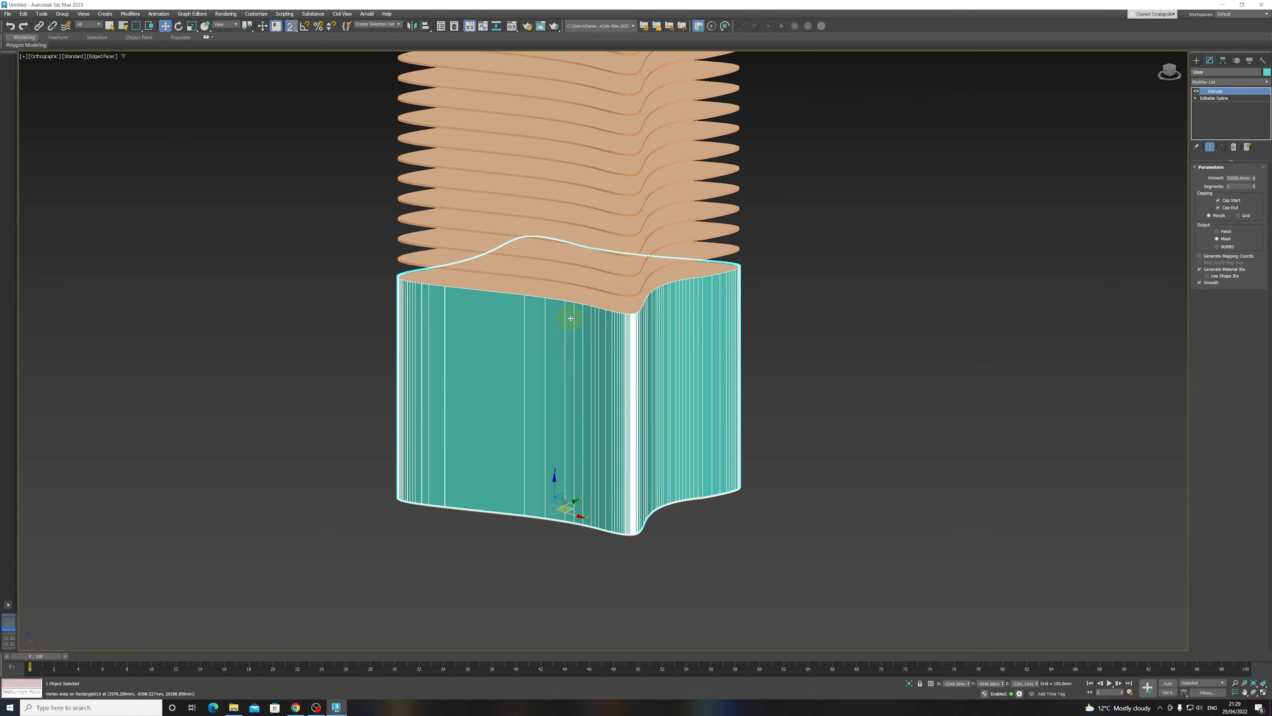
- In the Front view, move the Glass object vertically with snapping to line its base up with the lowest floor slab
key("f")
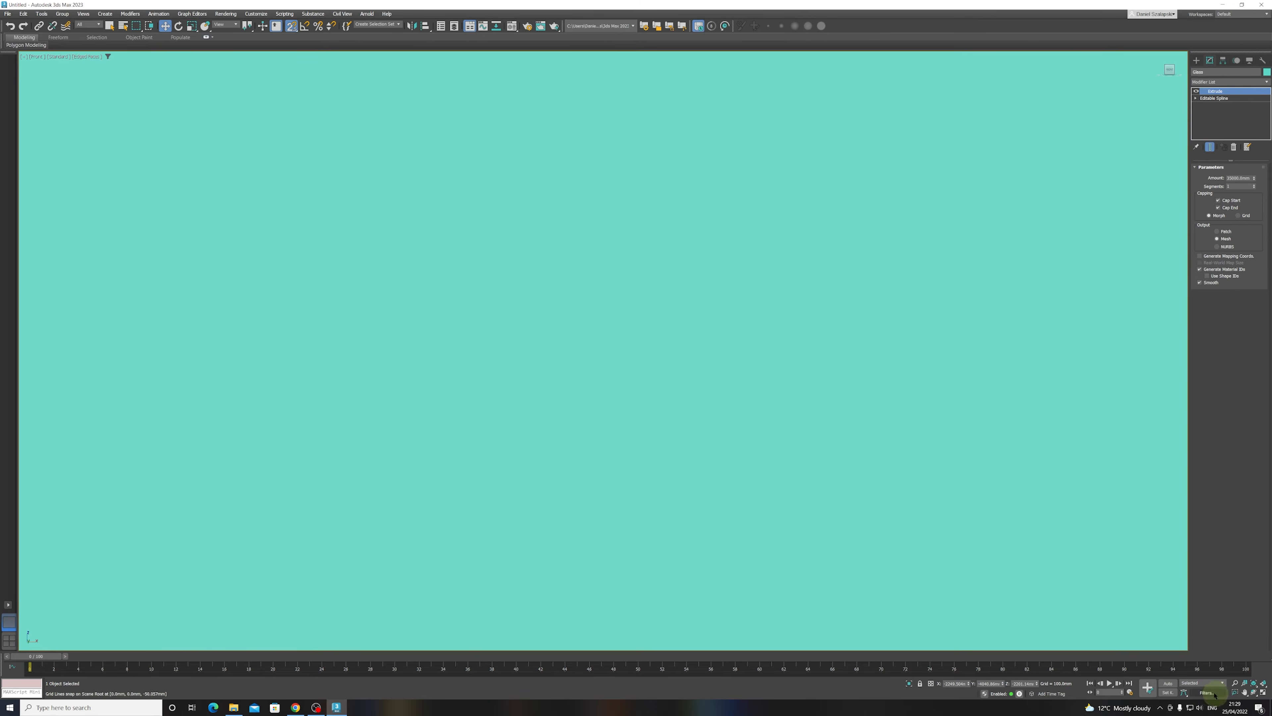
key("z")
scroll(781, 451, "down", 5)
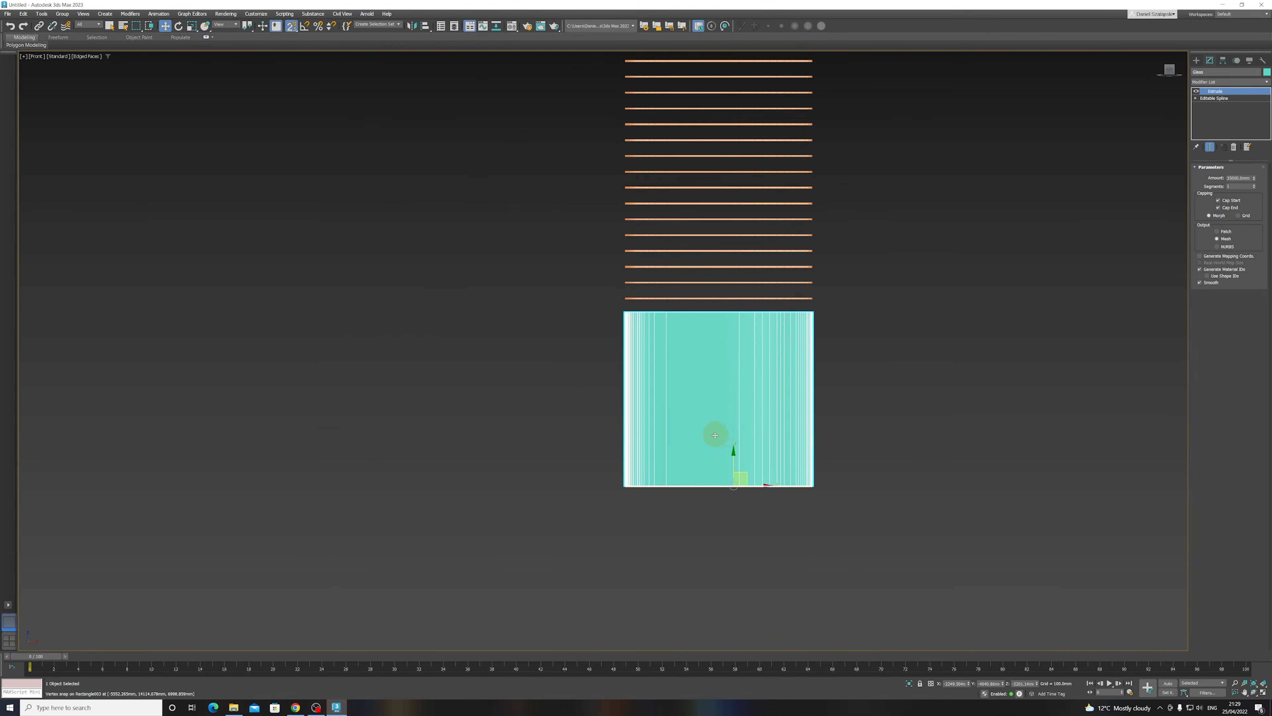
left_click_drag(731, 460, 739, 412)
key("ctrl+z")
middle_click_drag(735, 462, 755, 369)
left_click_drag(754, 371, 757, 409)
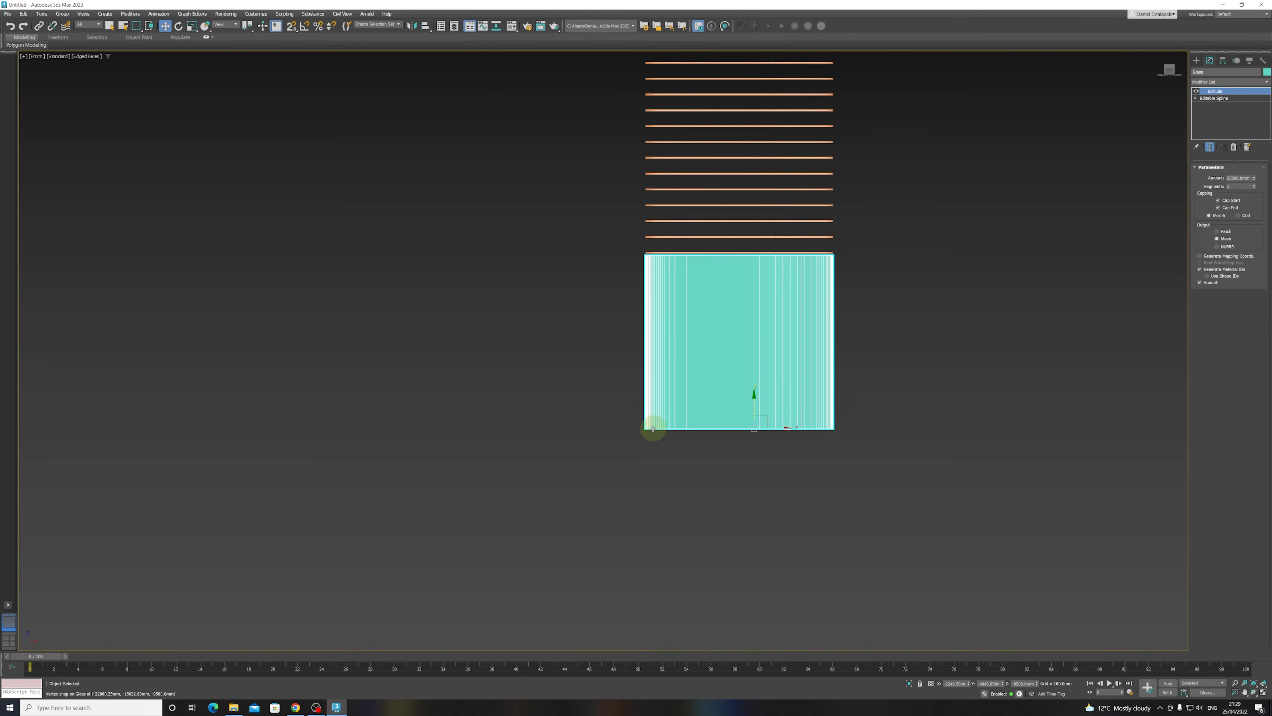
scroll(652, 426, "up", 3)
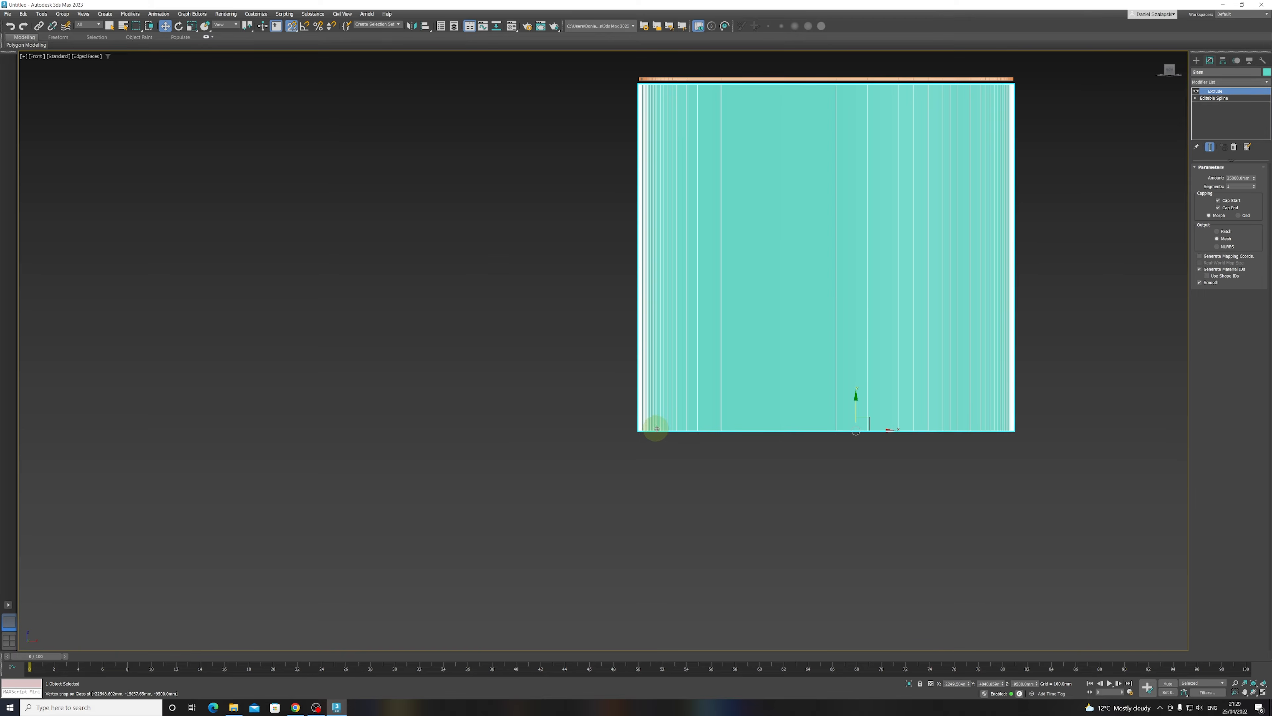
left_click_drag(654, 430, 639, 359)
scroll(639, 359, "down", 5)
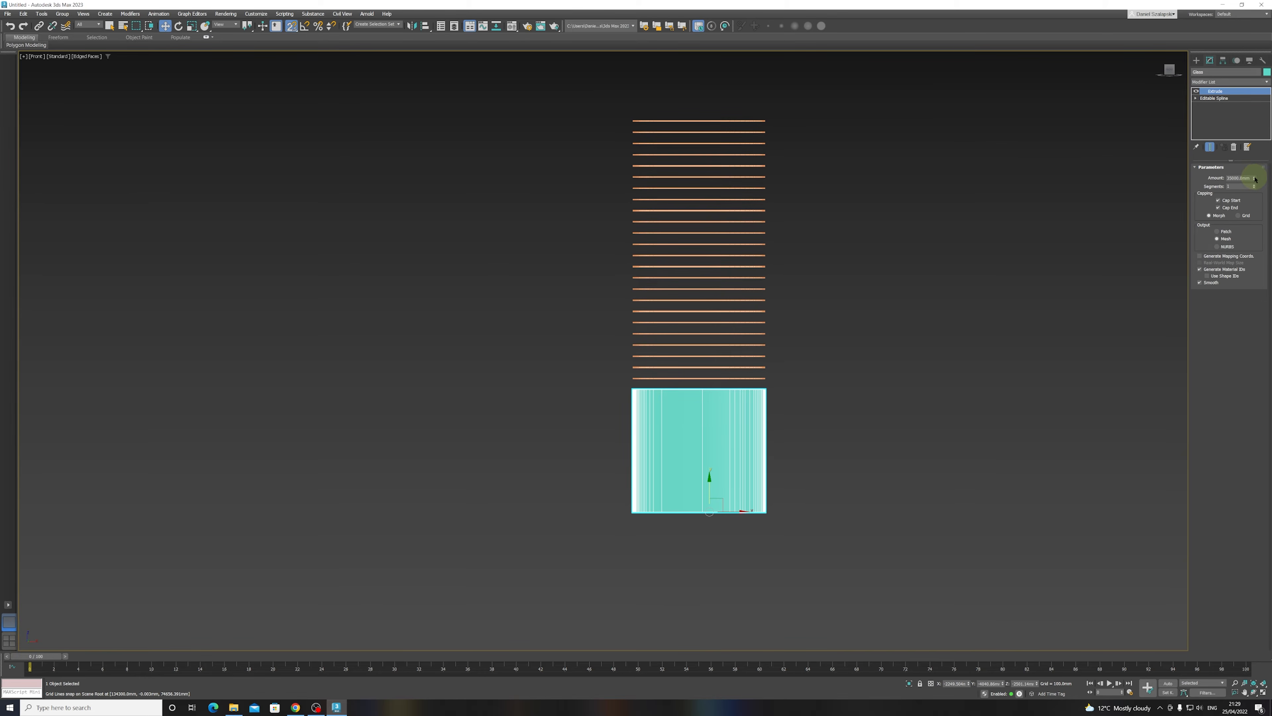
- Raise the Glass object's Extrude amount to about 111,900 mm so the shell reaches the topmost floor slab
left_click_drag(1255, 180, 889, 12)
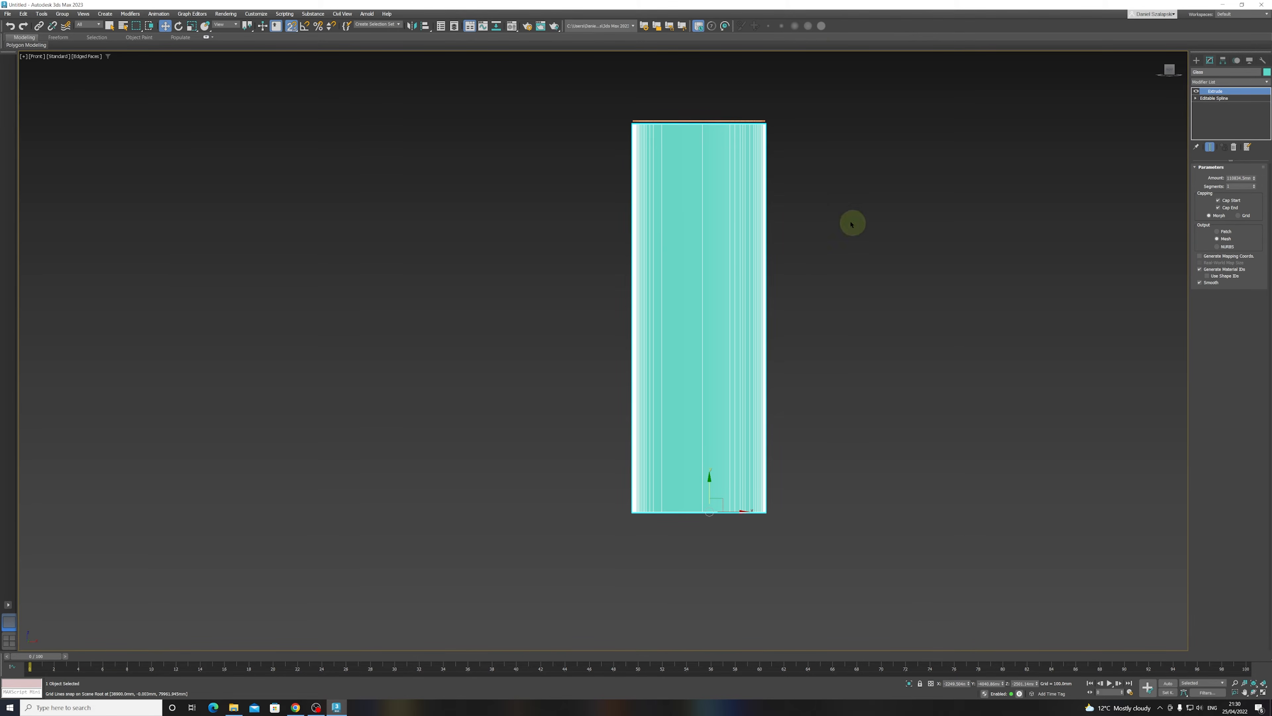
middle_click_drag(852, 224, 861, 364)
scroll(782, 346, "up", 6)
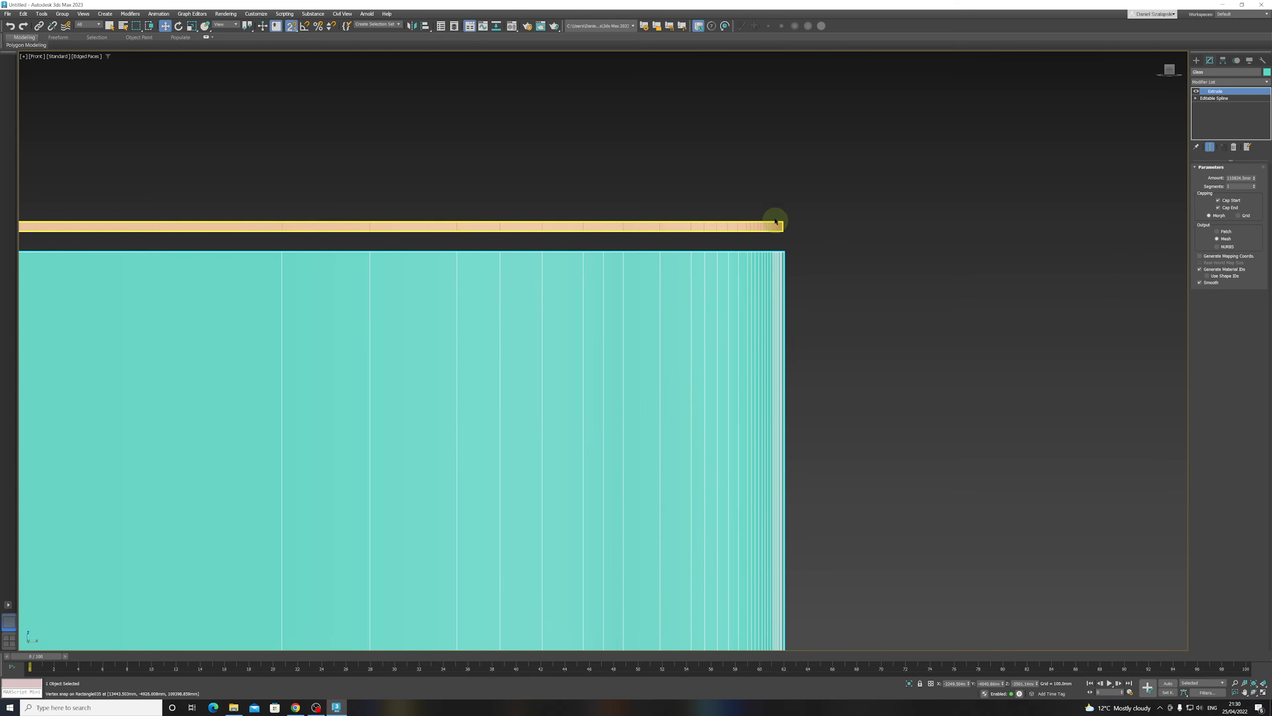
middle_click_drag(775, 221, 781, 300)
scroll(781, 299, "up", 3)
left_click_drag(1254, 180, 1204, 172)
scroll(718, 422, "down", 8)
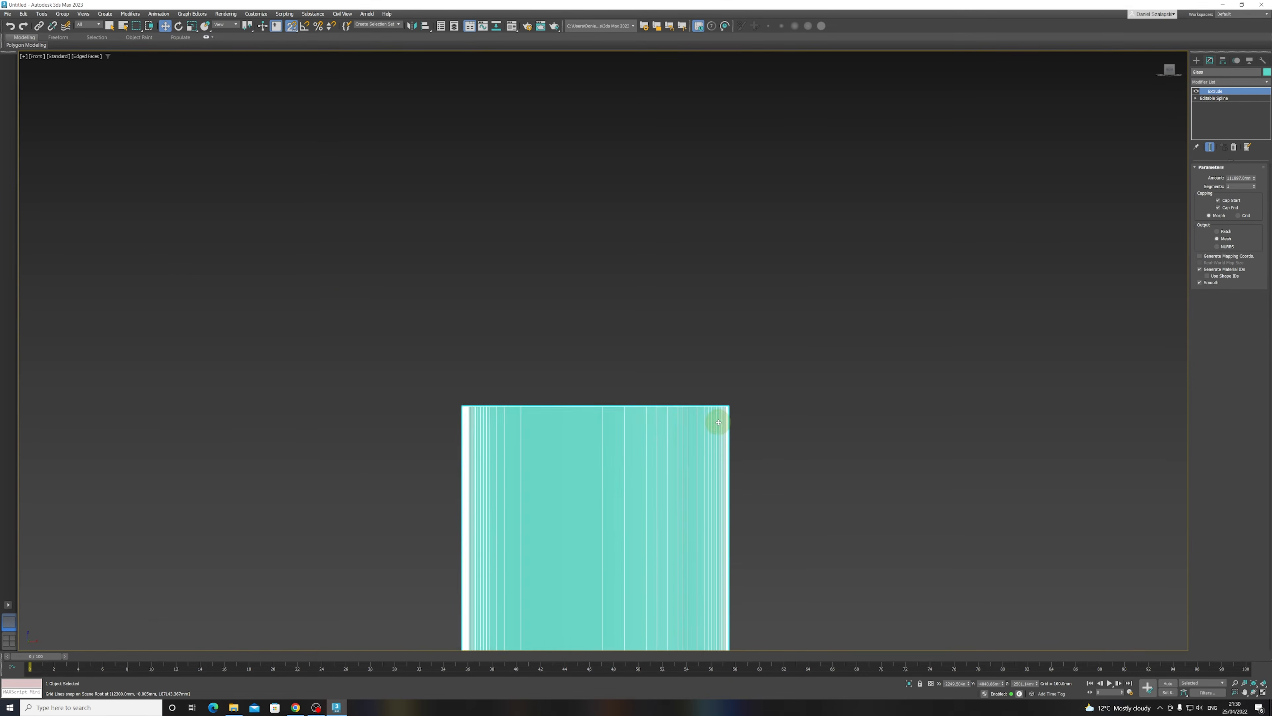
- Select the Glass object in an angled view, open the Material Editor and enlarge it to show the material's parameters
scroll(718, 422, "down", 3)
left_click(759, 415)
middle_click_drag(759, 414, 826, 318, "alt")
scroll(704, 375, "up", 6)
scroll(705, 375, "down", 6)
left_click(757, 276)
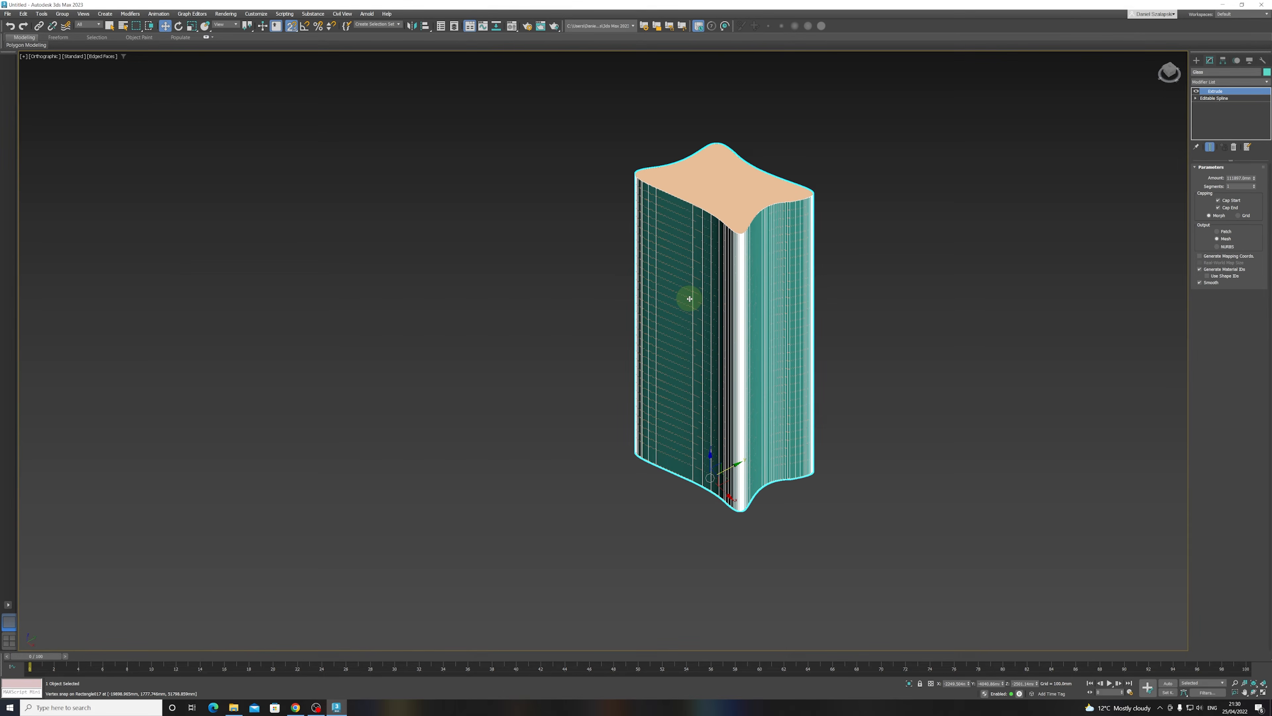
key("m")
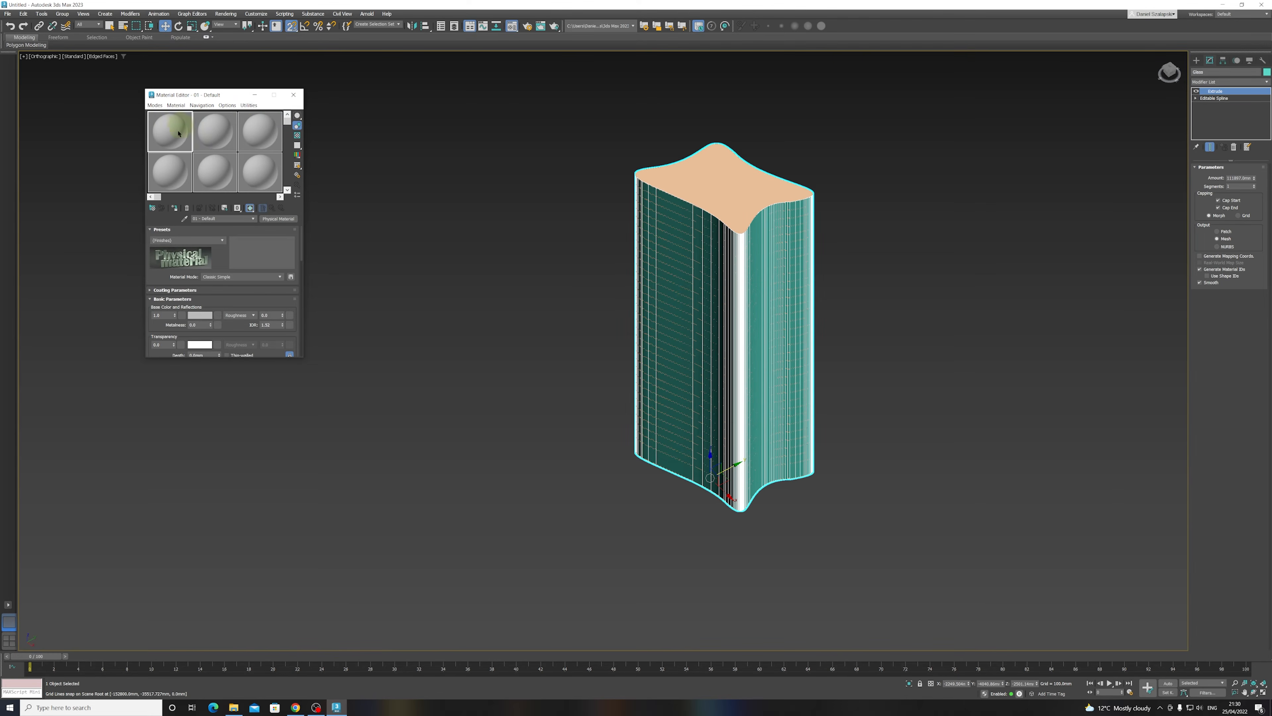
left_click_drag(300, 359, 321, 586)
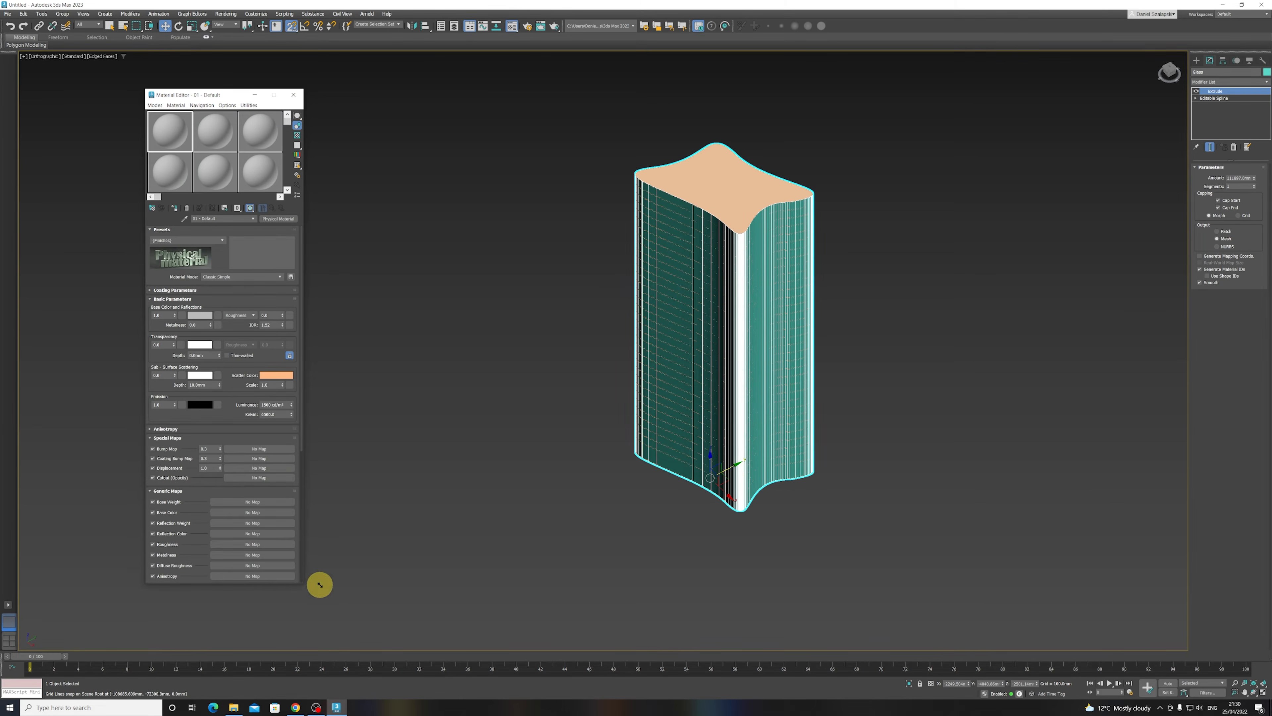
- Switch the Material Editor to Slate mode and return it to Compact mode
left_click(156, 105)
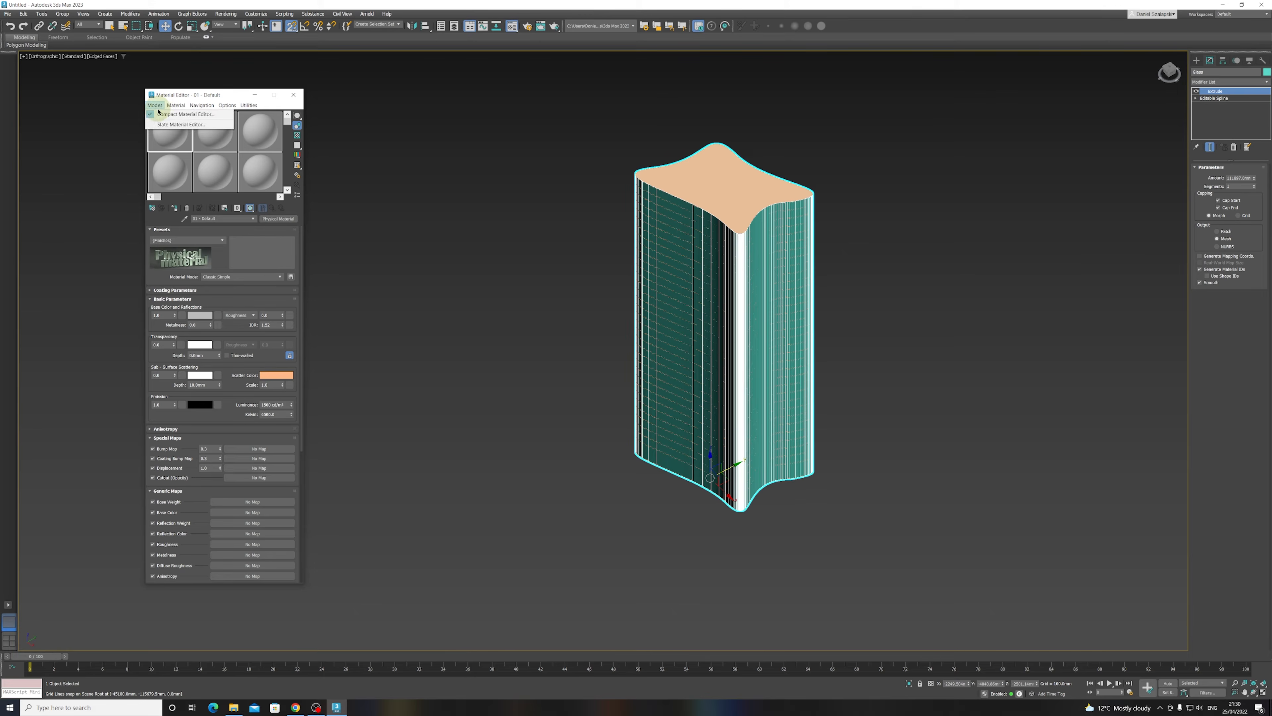
left_click(169, 125)
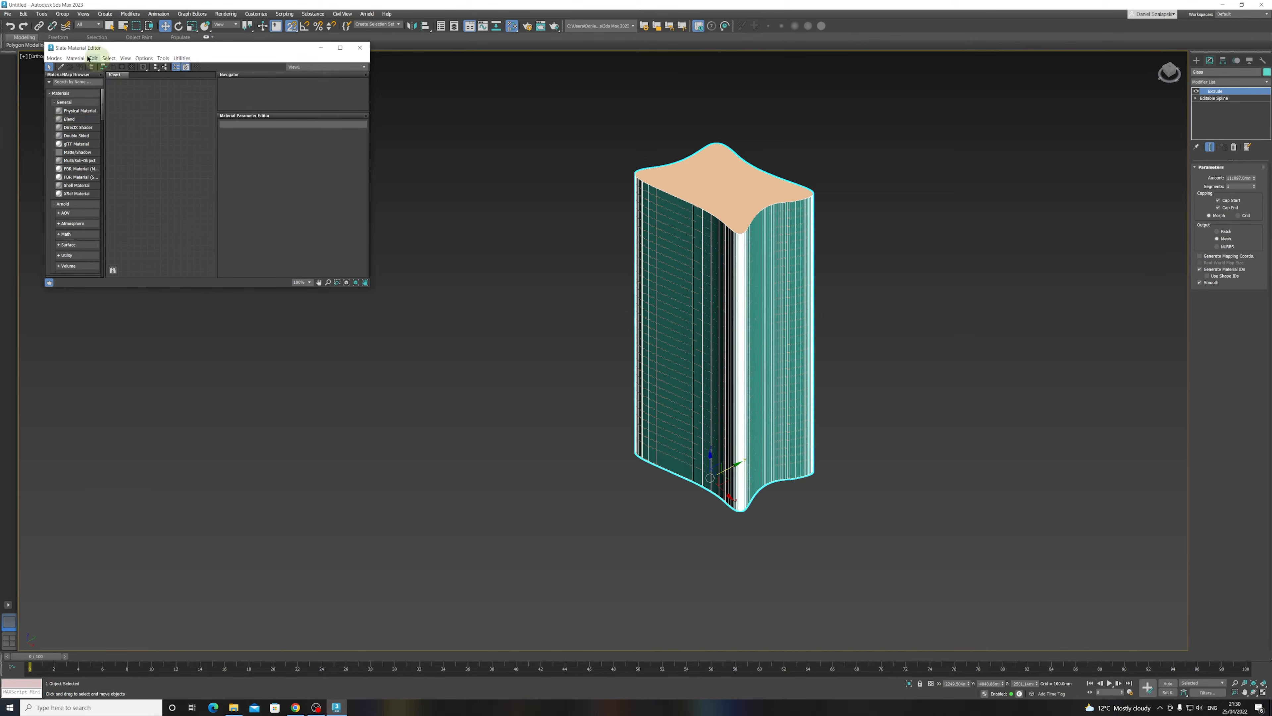
left_click(54, 59)
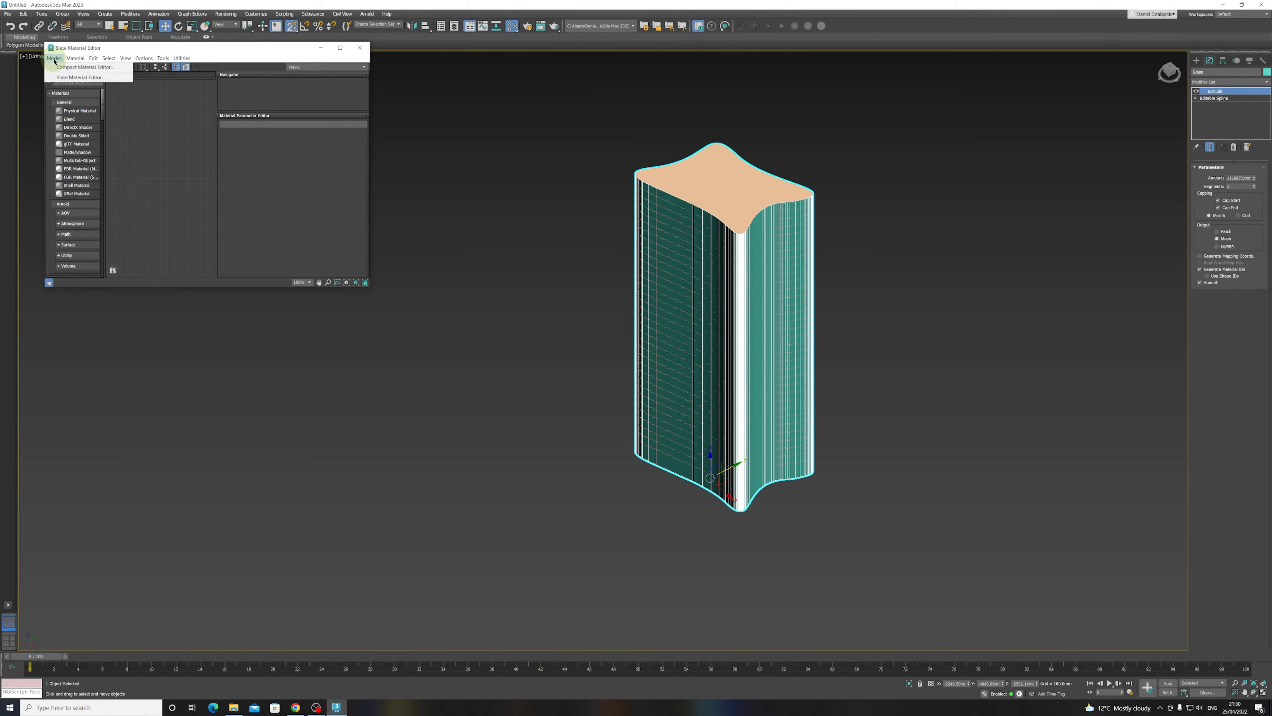
left_click(58, 68)
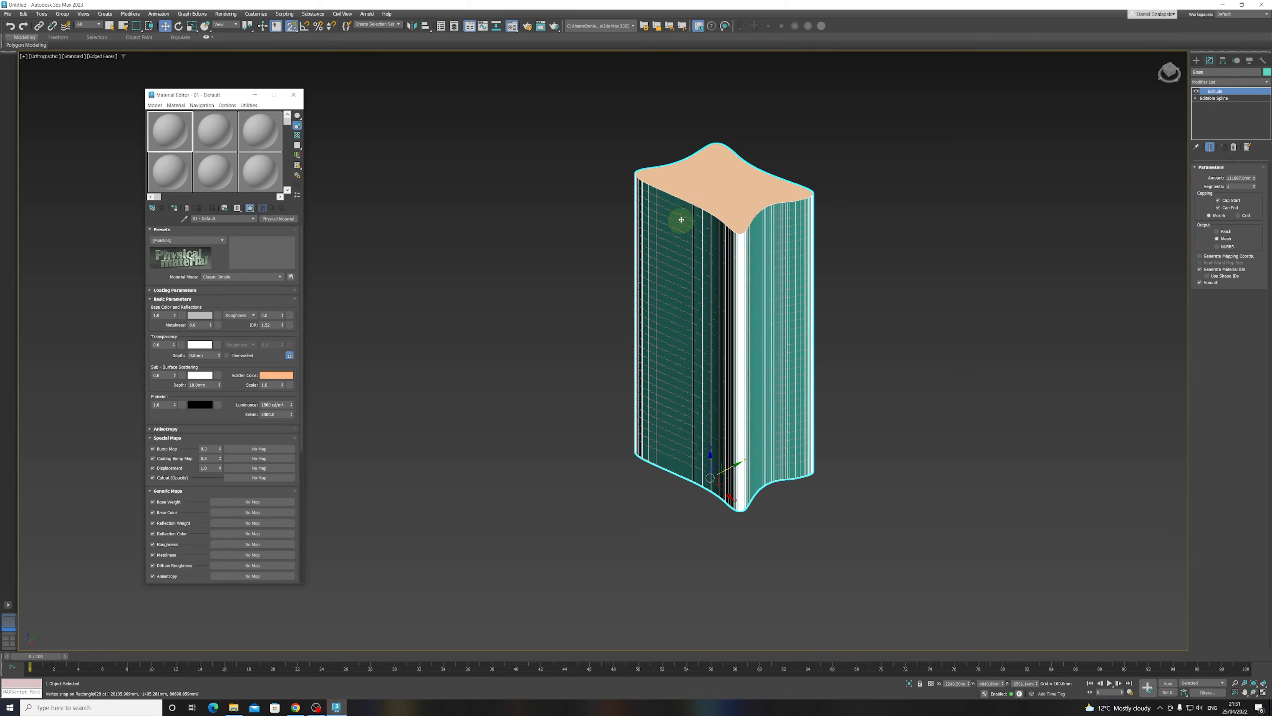
- Assign the first Physical Material to the Glass object and apply the Glass (Thin Geometry) preset
left_click(175, 210)
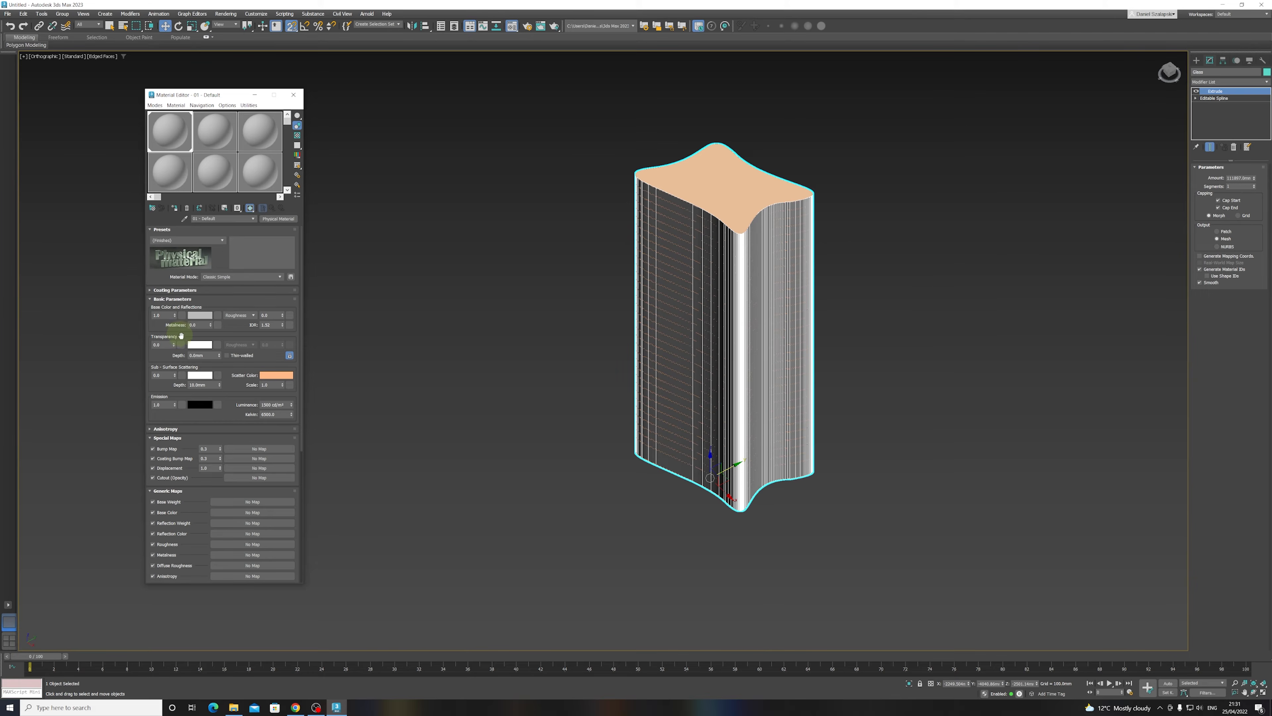
left_click(217, 241)
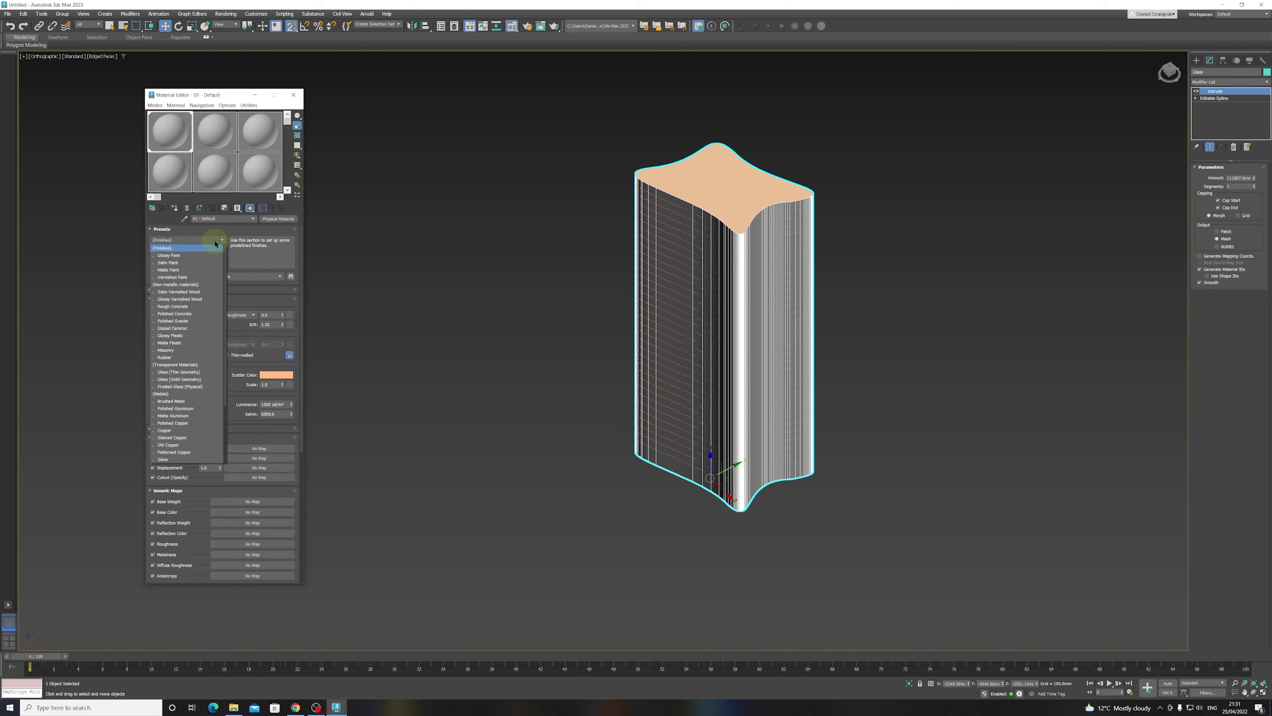
left_click(198, 374)
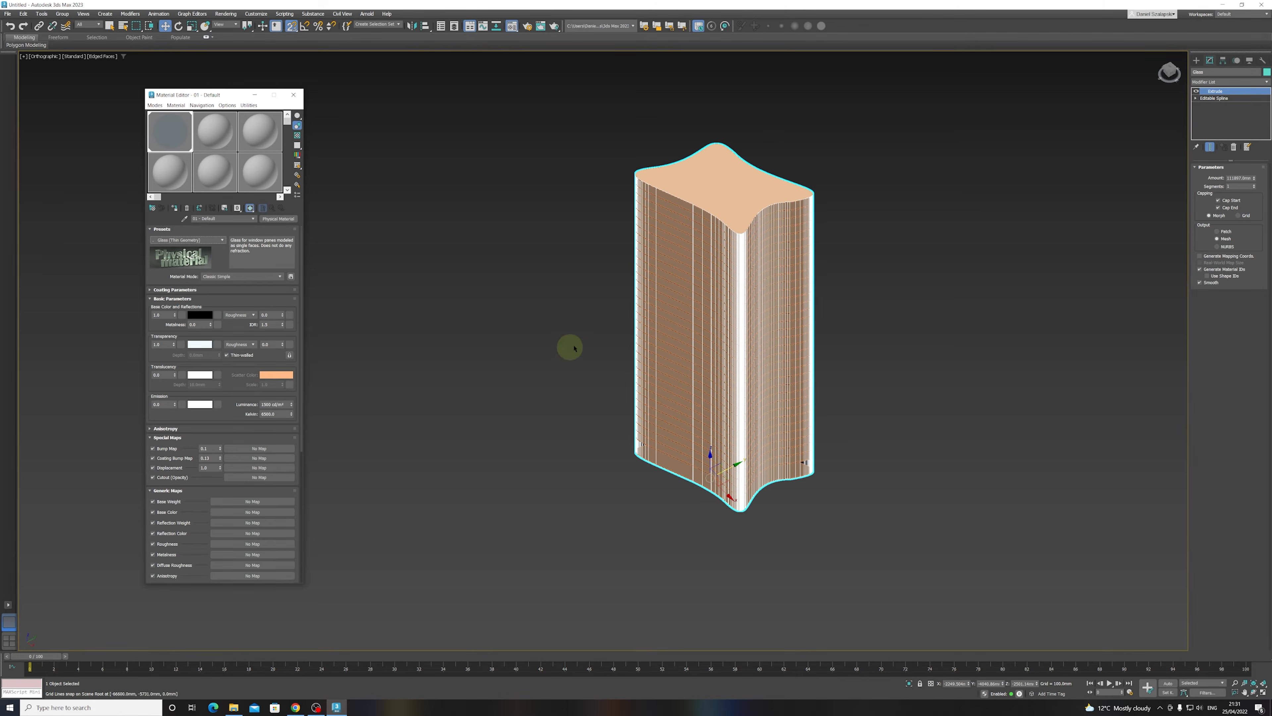
- Inspect the transparent glass façade and the floor slabs behind it from several angles, both selected and deselected
left_click(562, 323)
left_click(673, 327)
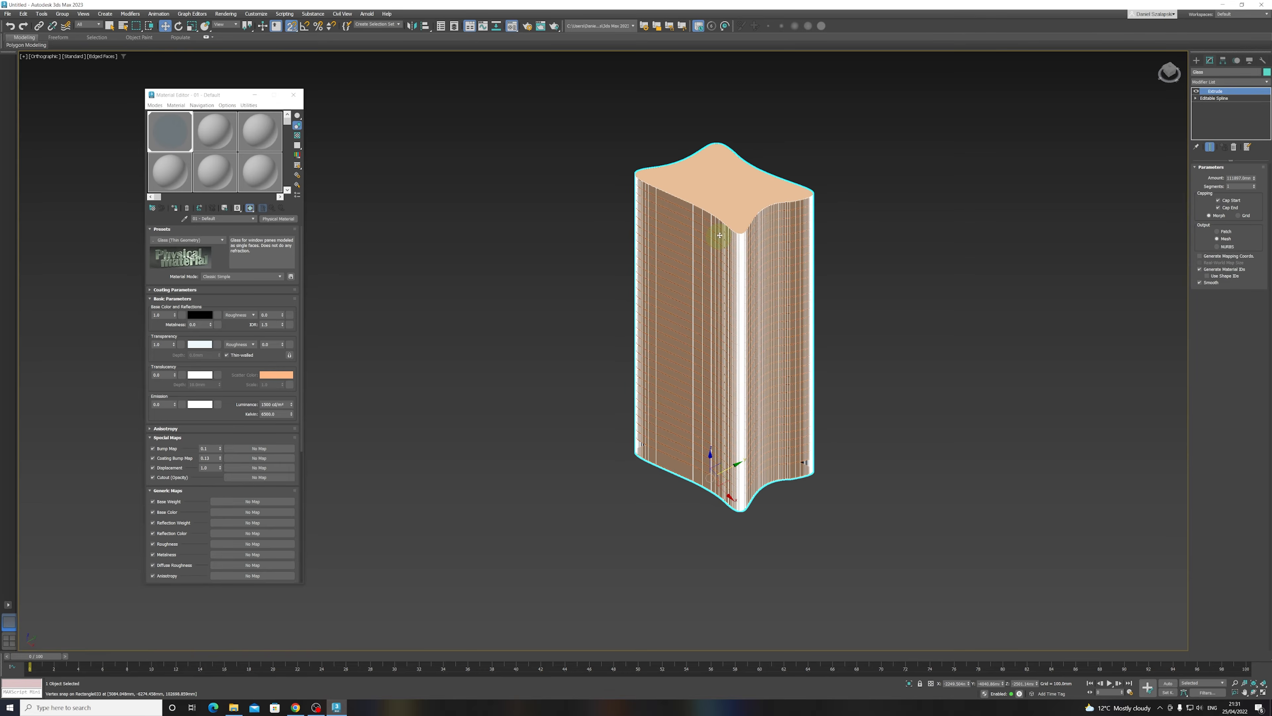
mouse_move(673, 326)
middle_mouse_down("alt")
mouse_move(685, 318)
mouse_move(671, 293)
mouse_move(678, 307)
mouse_move(744, 293)
mouse_move(686, 313)
middle_mouse_up("alt")
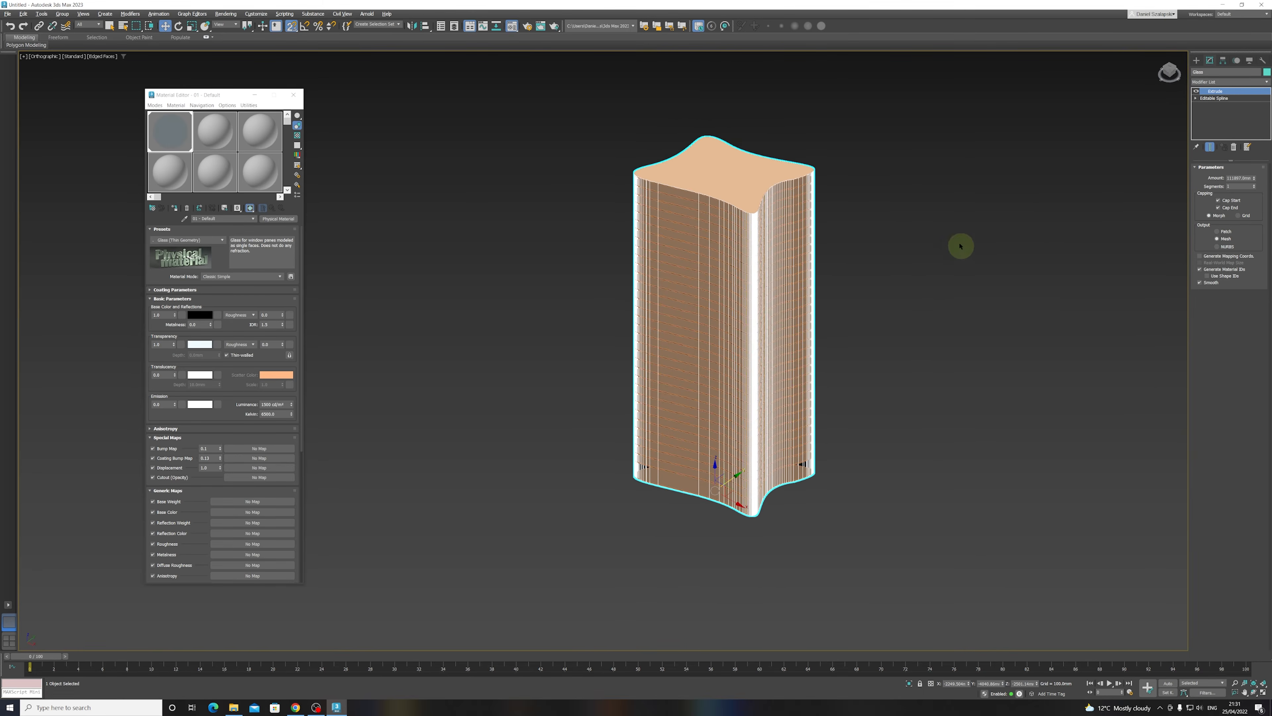
left_click(963, 247)
scroll(711, 198, "up", 4)
left_click(706, 195)
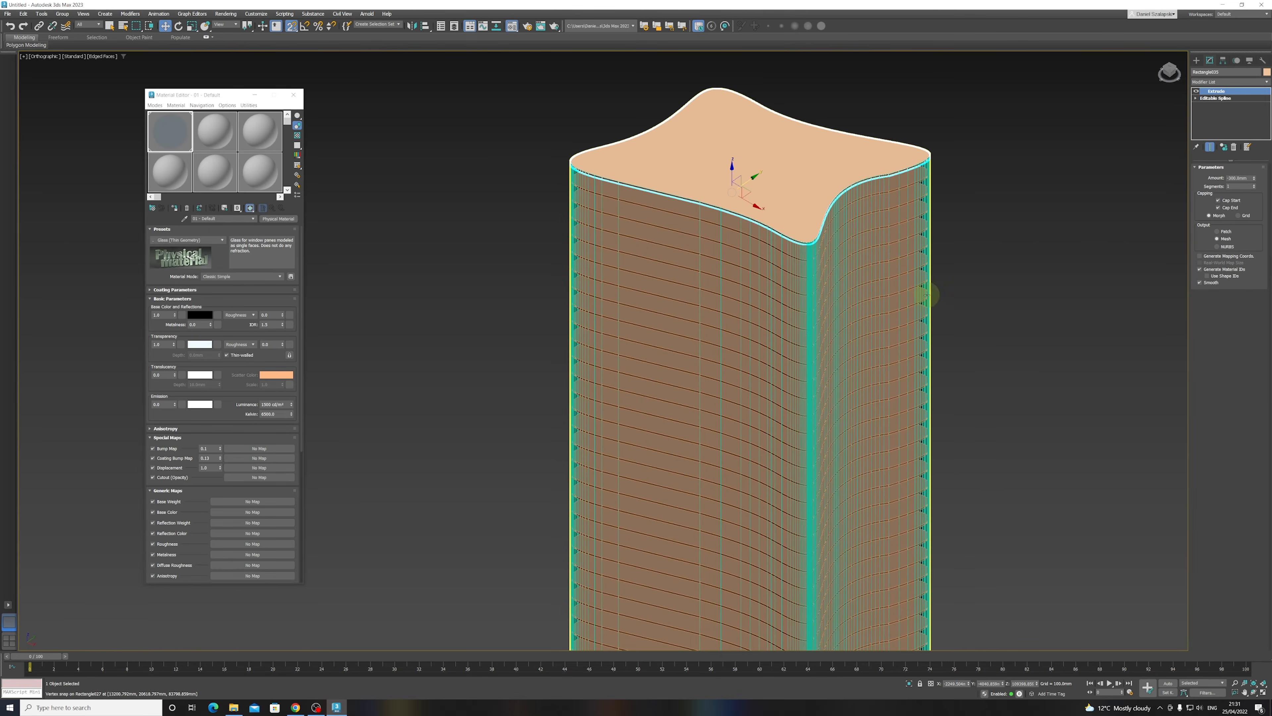
scroll(878, 322, "down", 4)
middle_click_drag(878, 323, 988, 301, "alt")
left_click(982, 304)
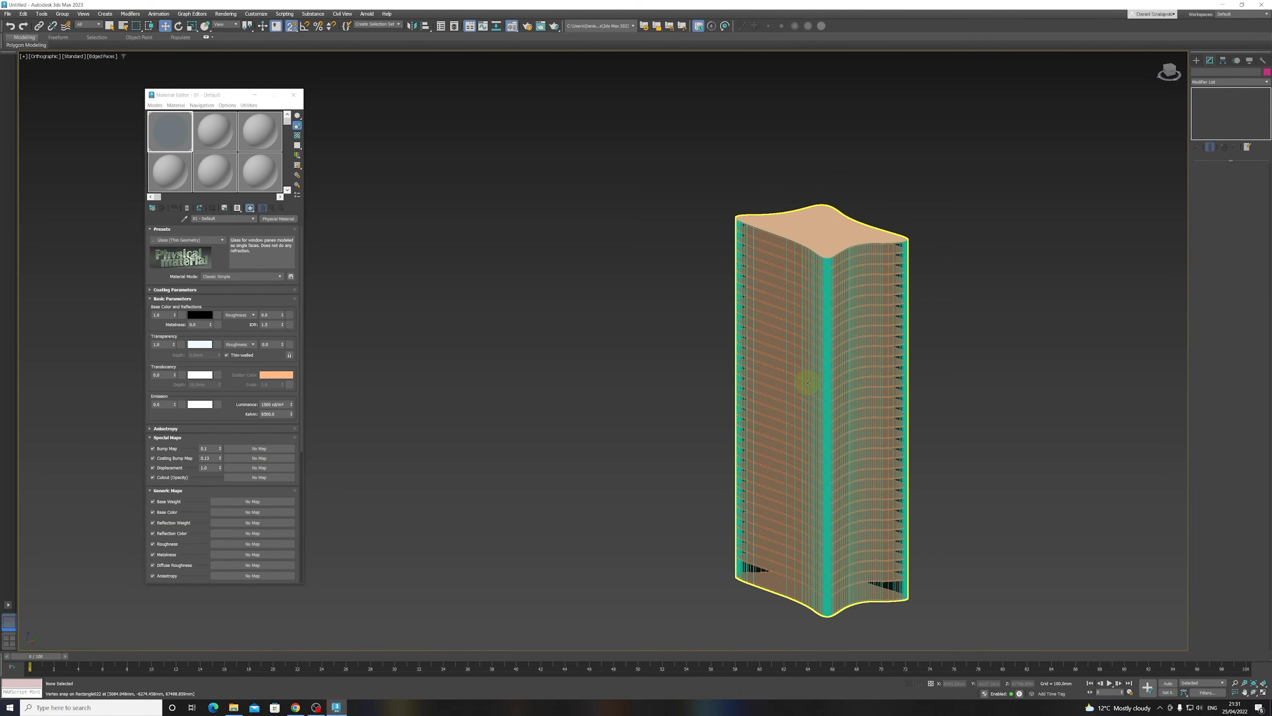
left_click(810, 303)
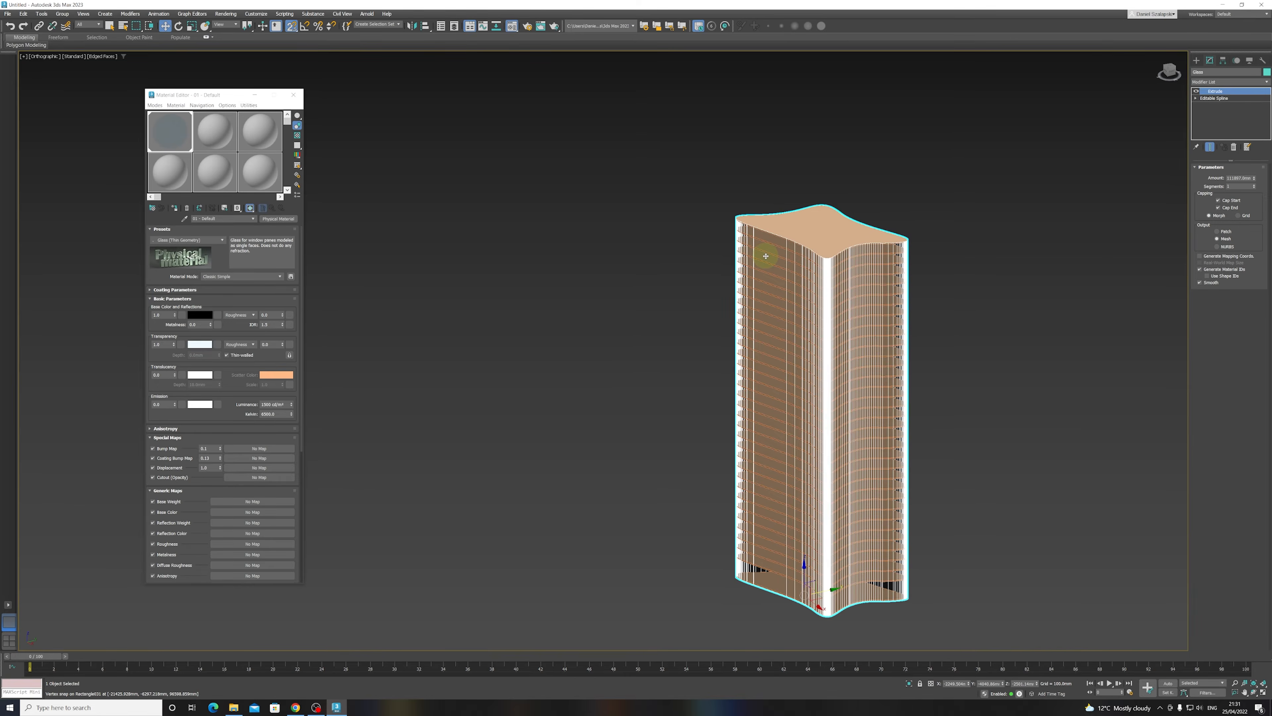
scroll(765, 256, "up", 8)
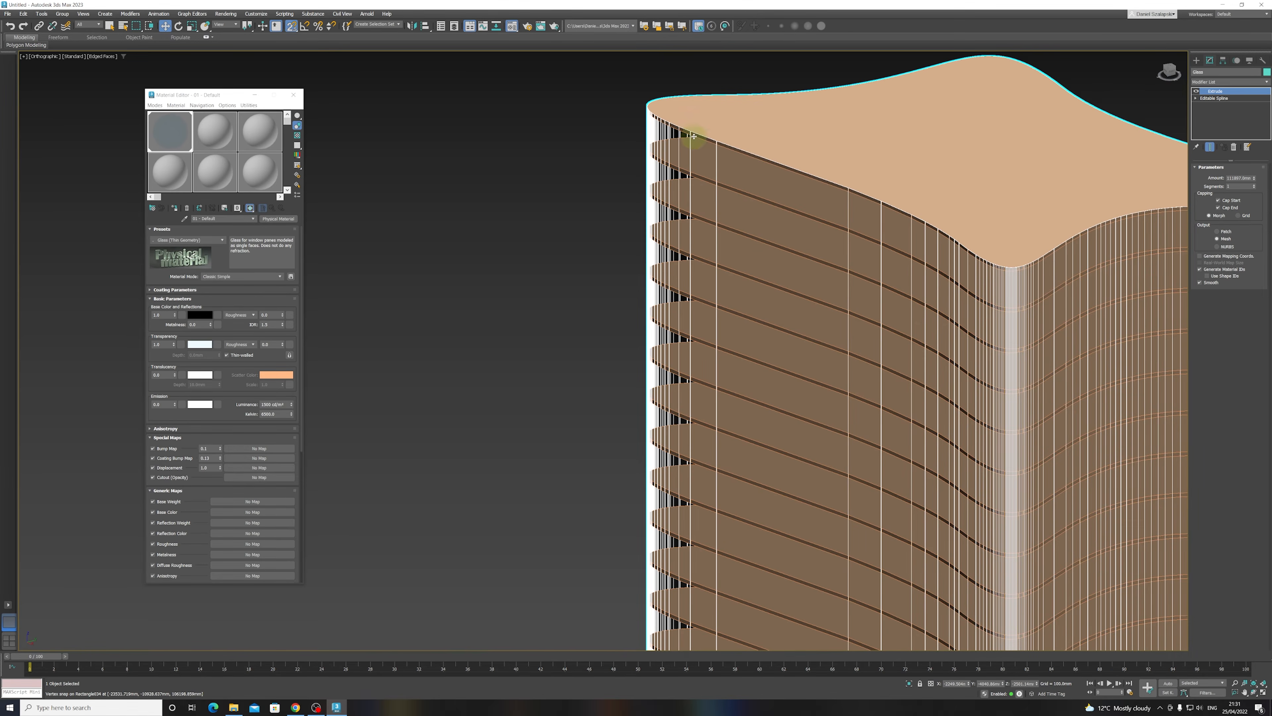
scroll(954, 271, "down", 5)
middle_click_drag(954, 288, 901, 391, "alt")
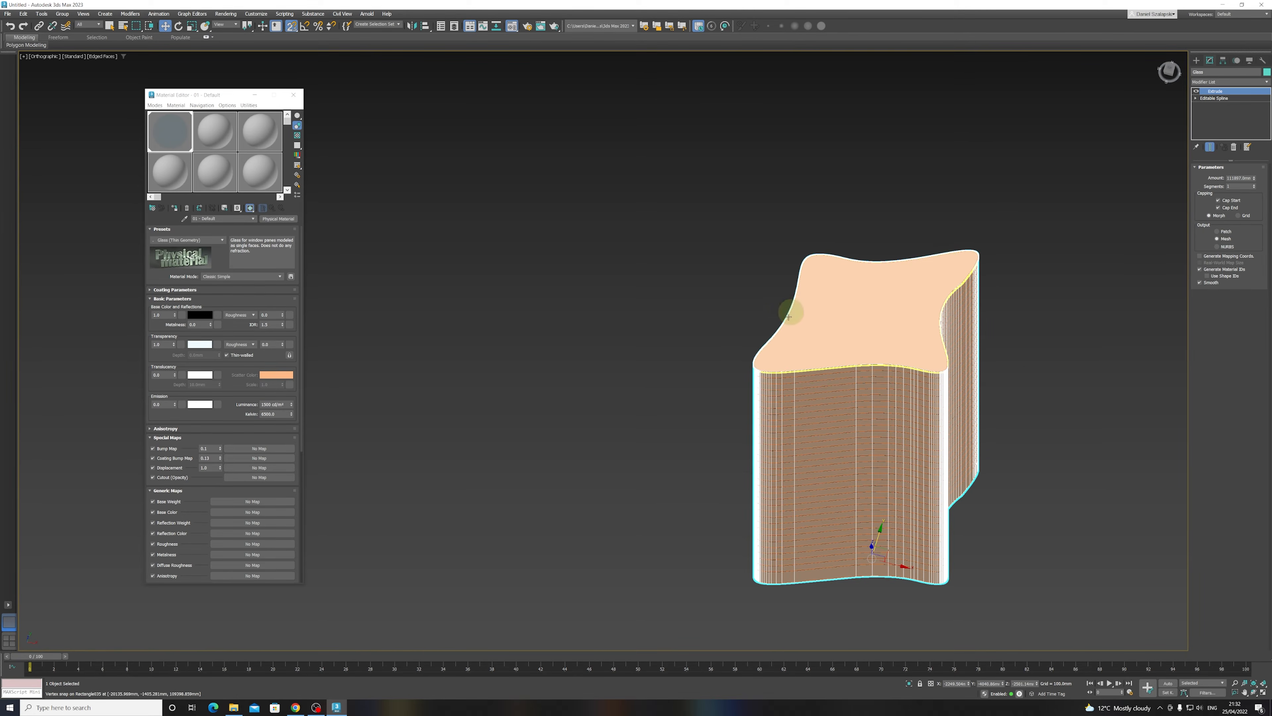
left_click(704, 396)
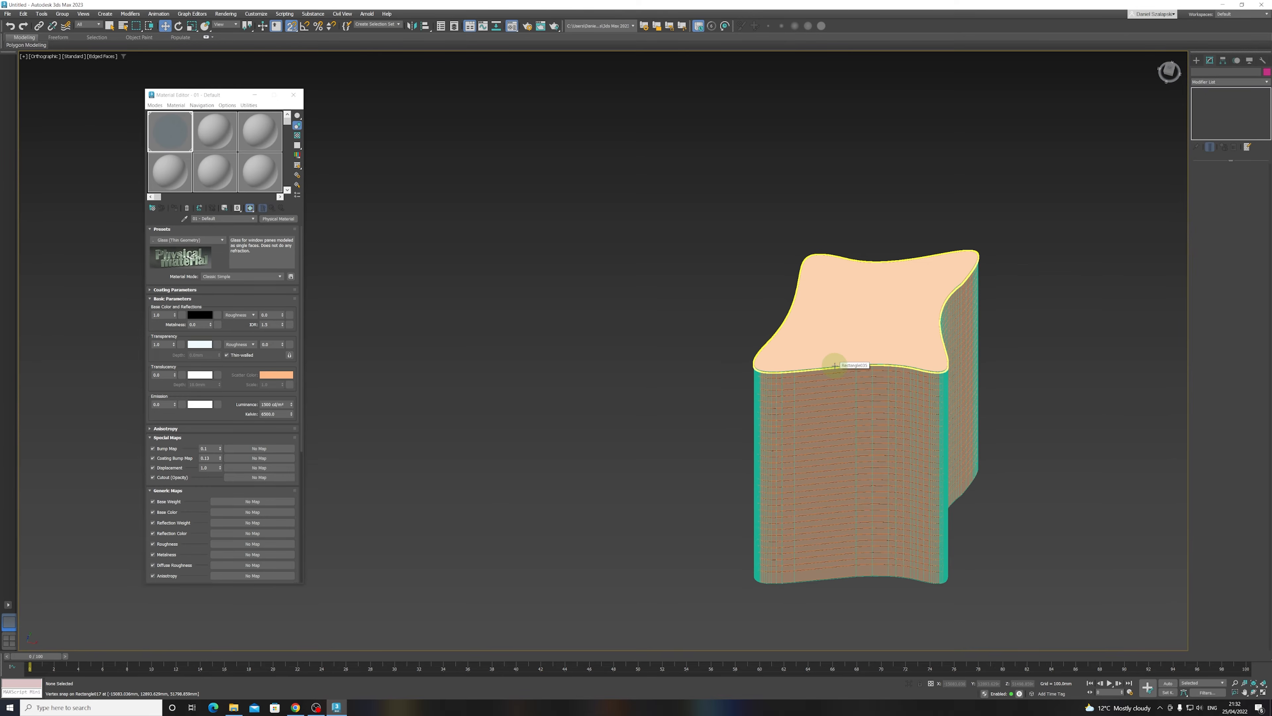
- Clone the Glass object as a copy named "Spacing tool spline"
left_click(824, 390)
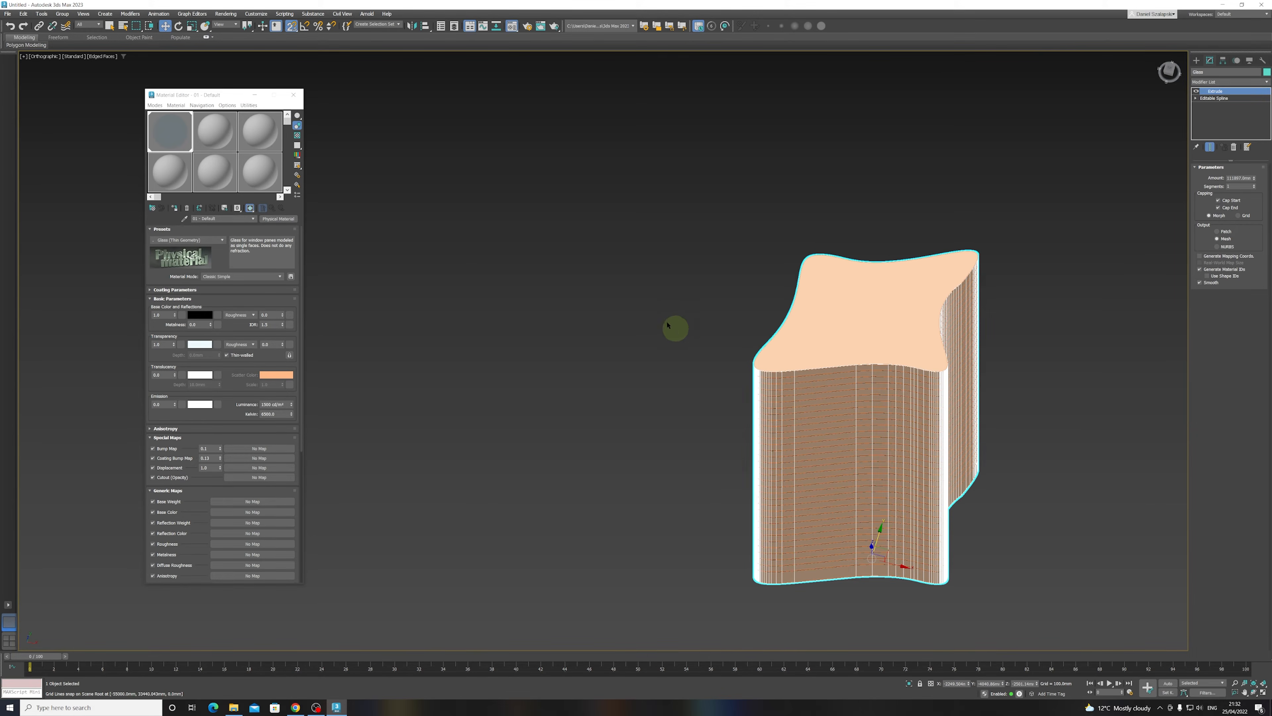
left_click(109, 26)
middle_click_drag(689, 526, 633, 452)
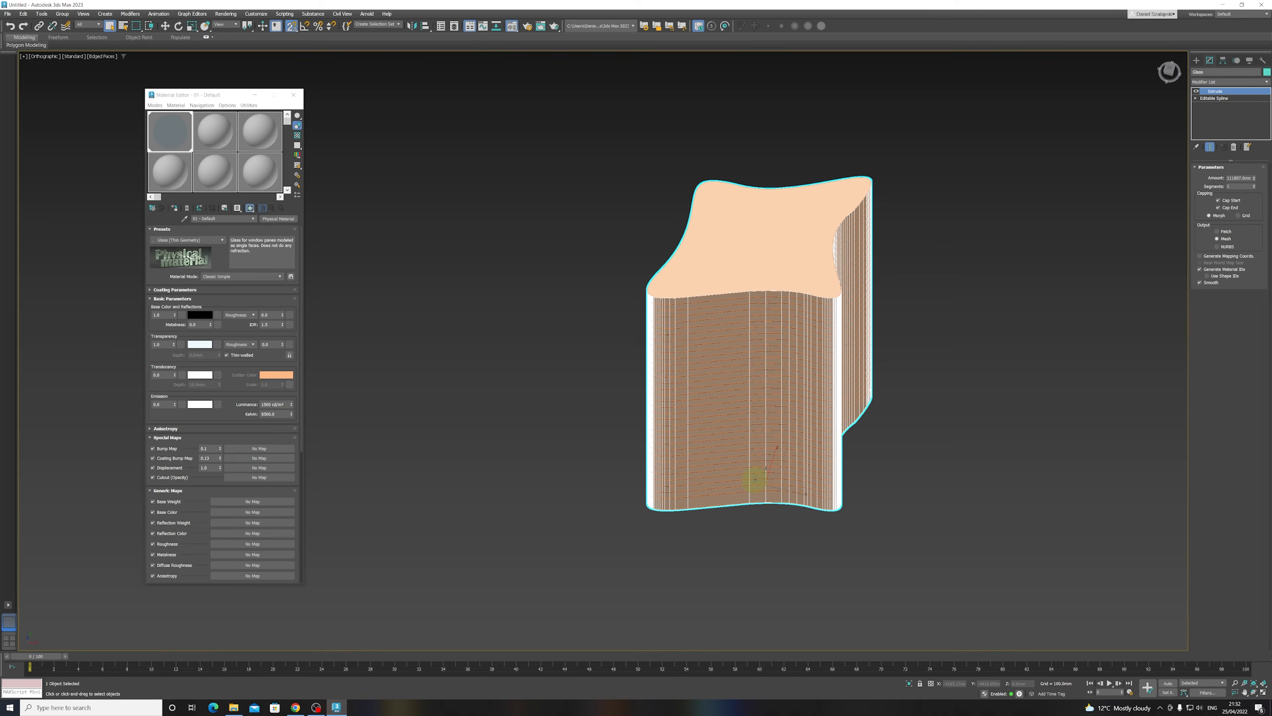
left_click(809, 569)
left_click(748, 439)
scroll(750, 508, "up", 5)
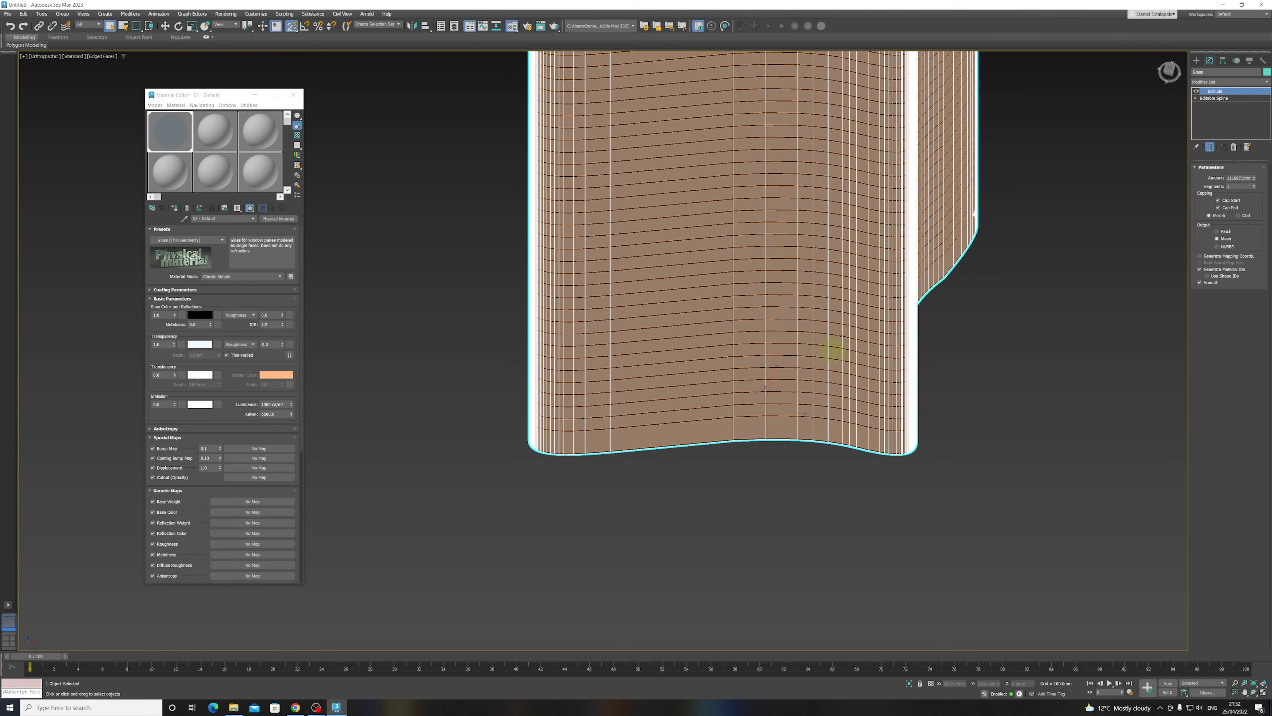
right_click(723, 383)
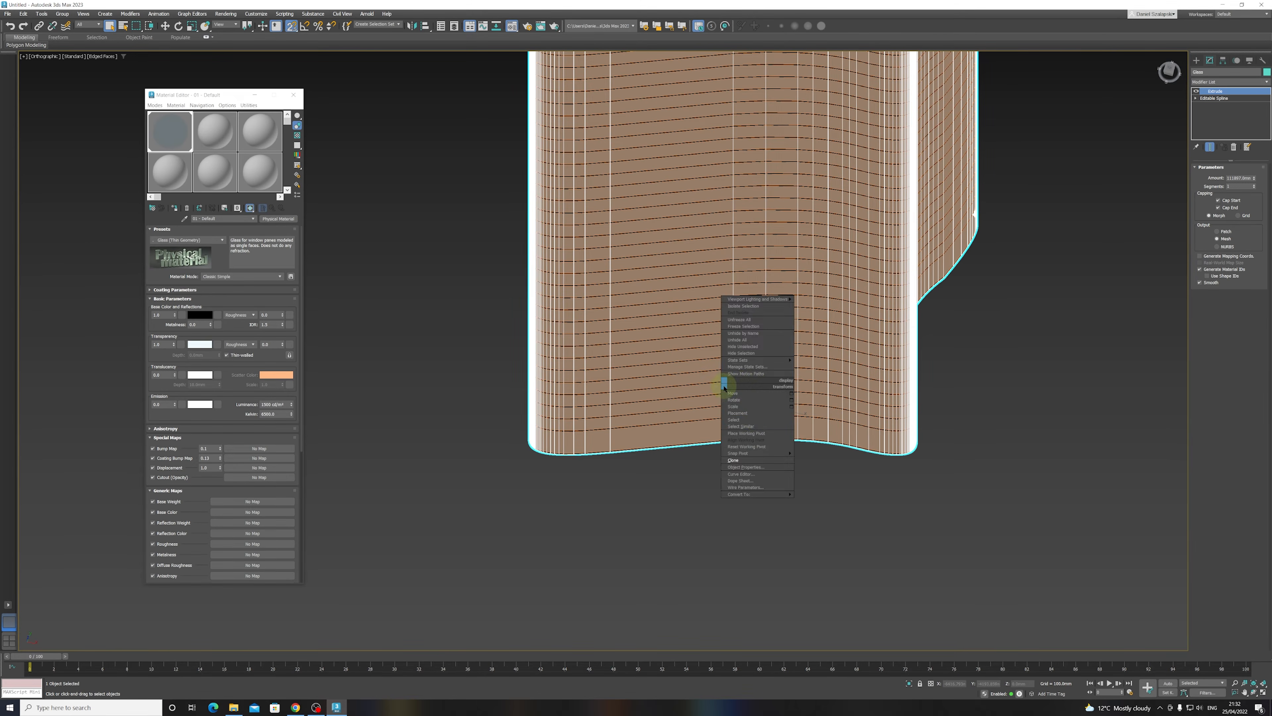
left_click(746, 461)
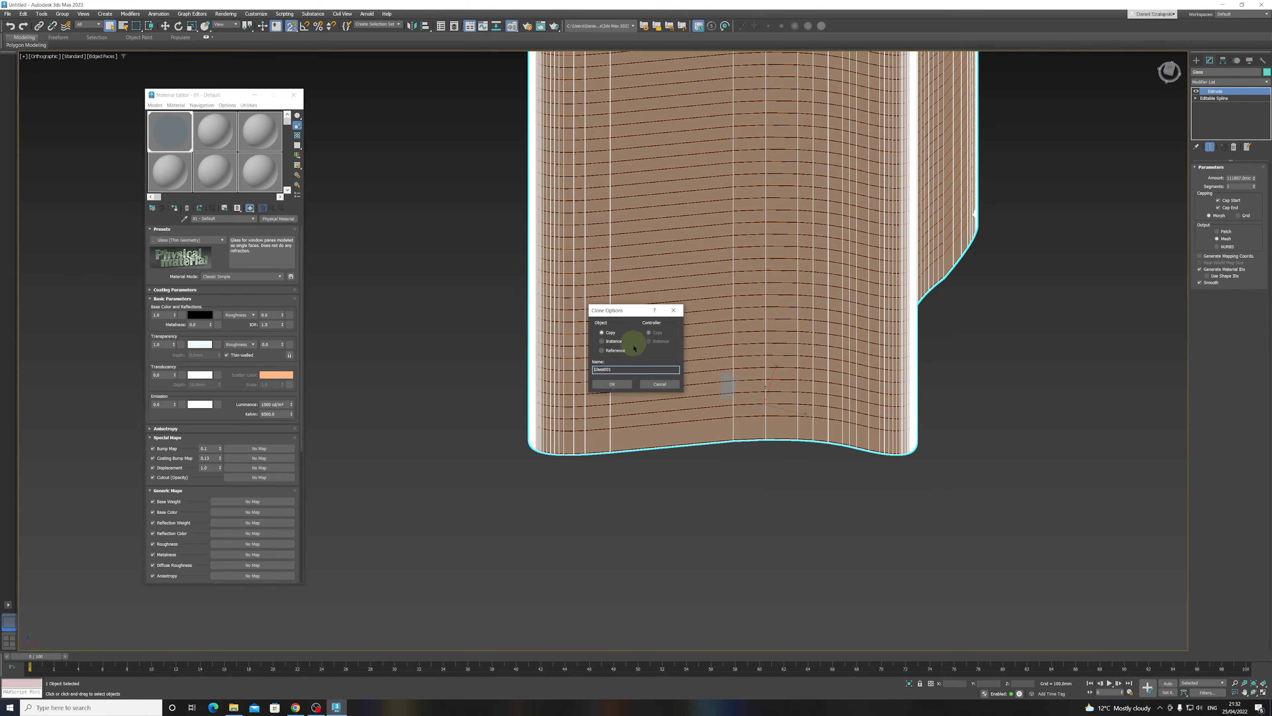
double_click(596, 370)
key("Return")
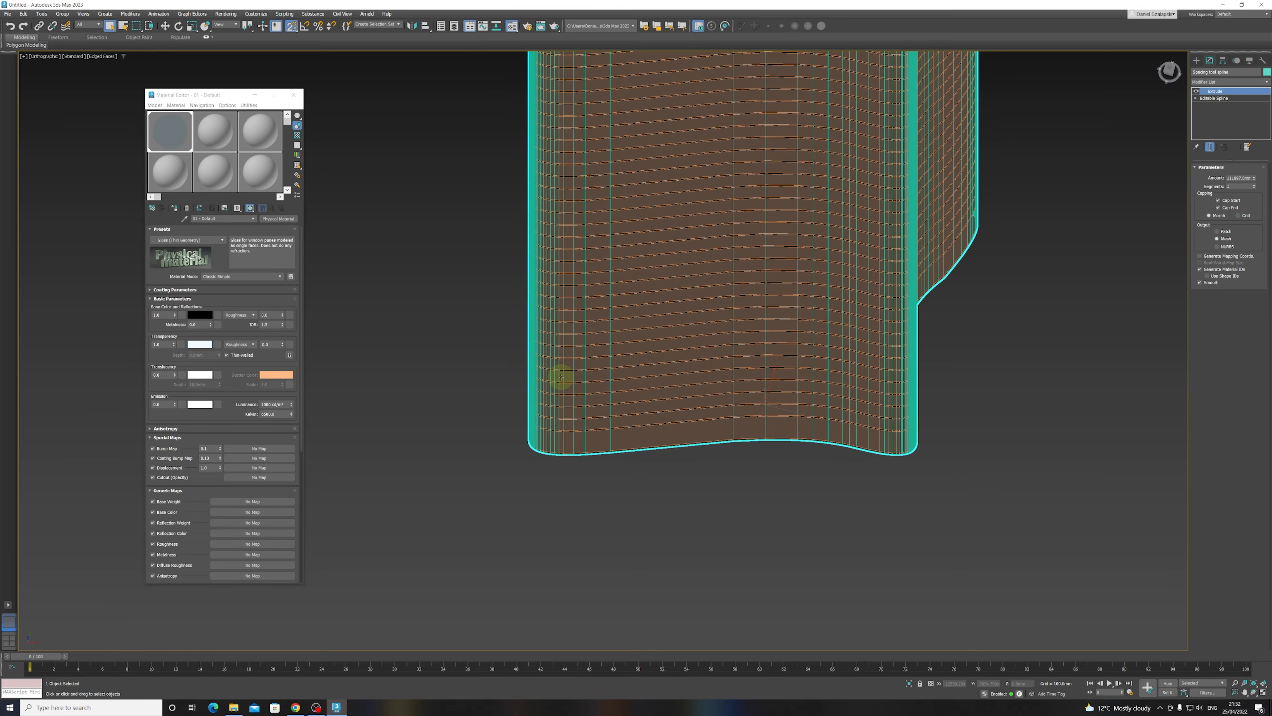
- Examine the inner and outer contours at the base of the Spacing tool spline in wireframe, at spline sub-object level
left_click(1196, 98)
left_click(1210, 119)
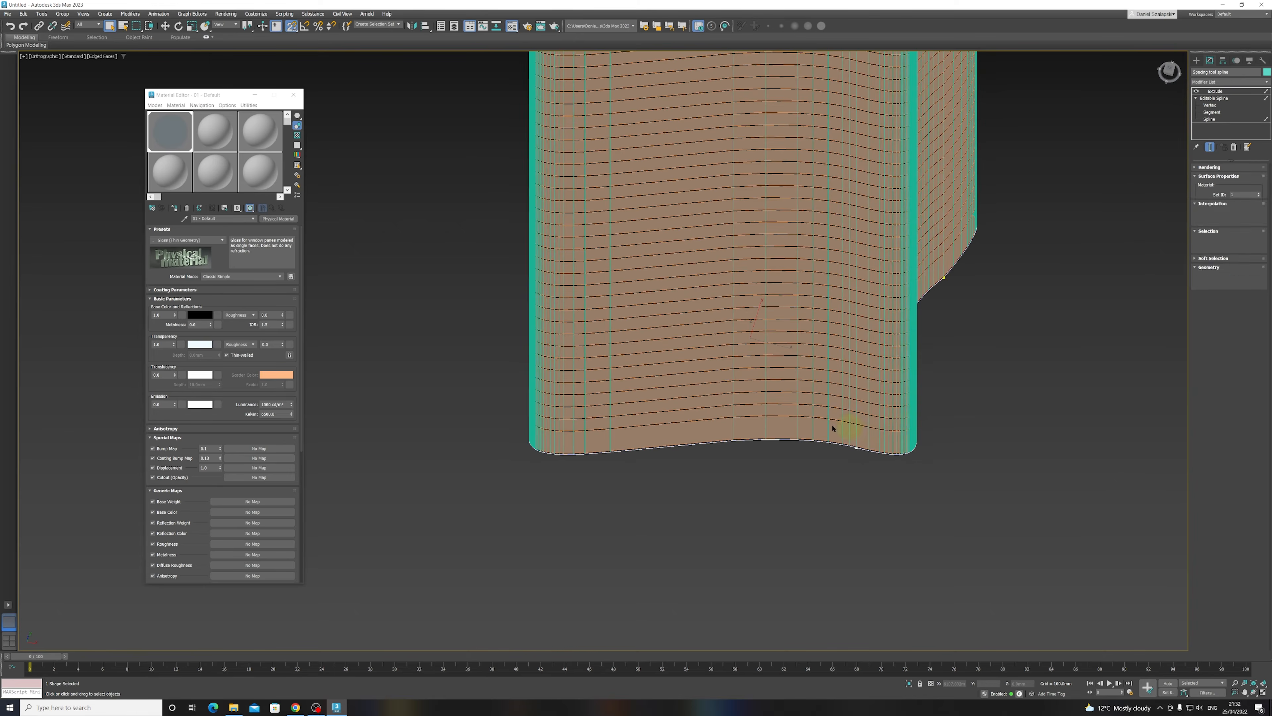
scroll(801, 431, "up", 10)
scroll(812, 424, "up", 2)
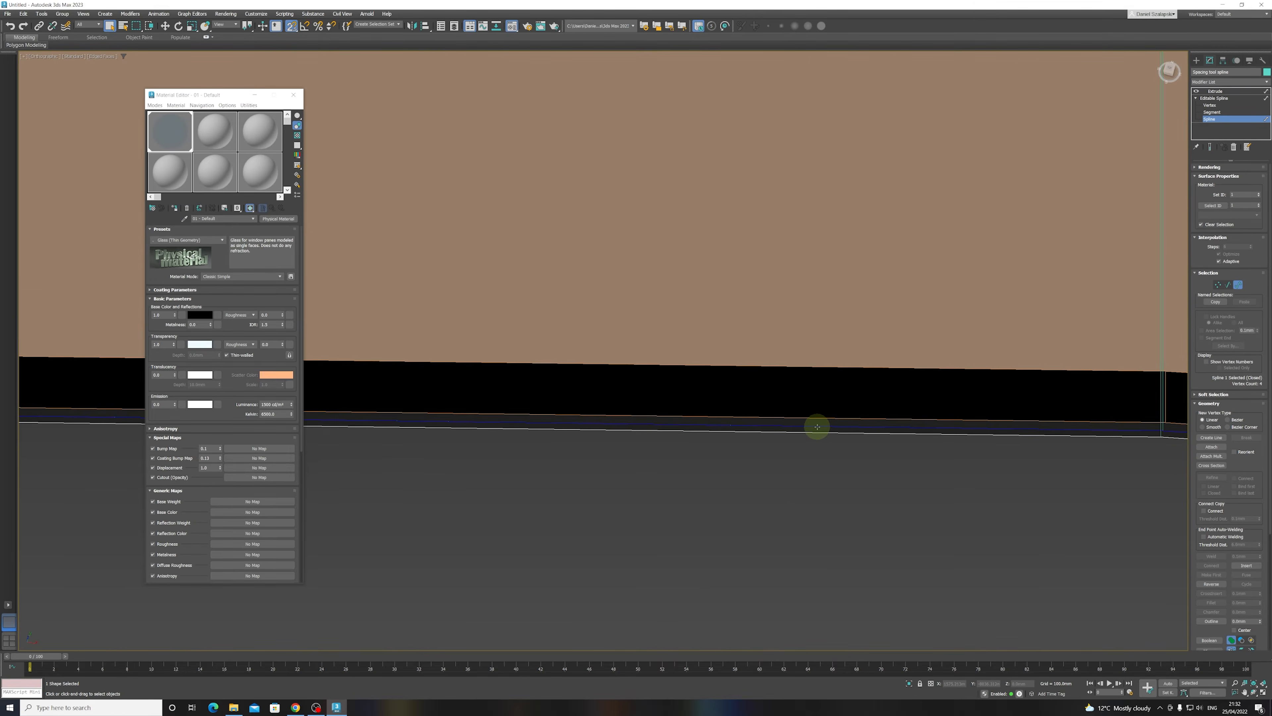
key("F3")
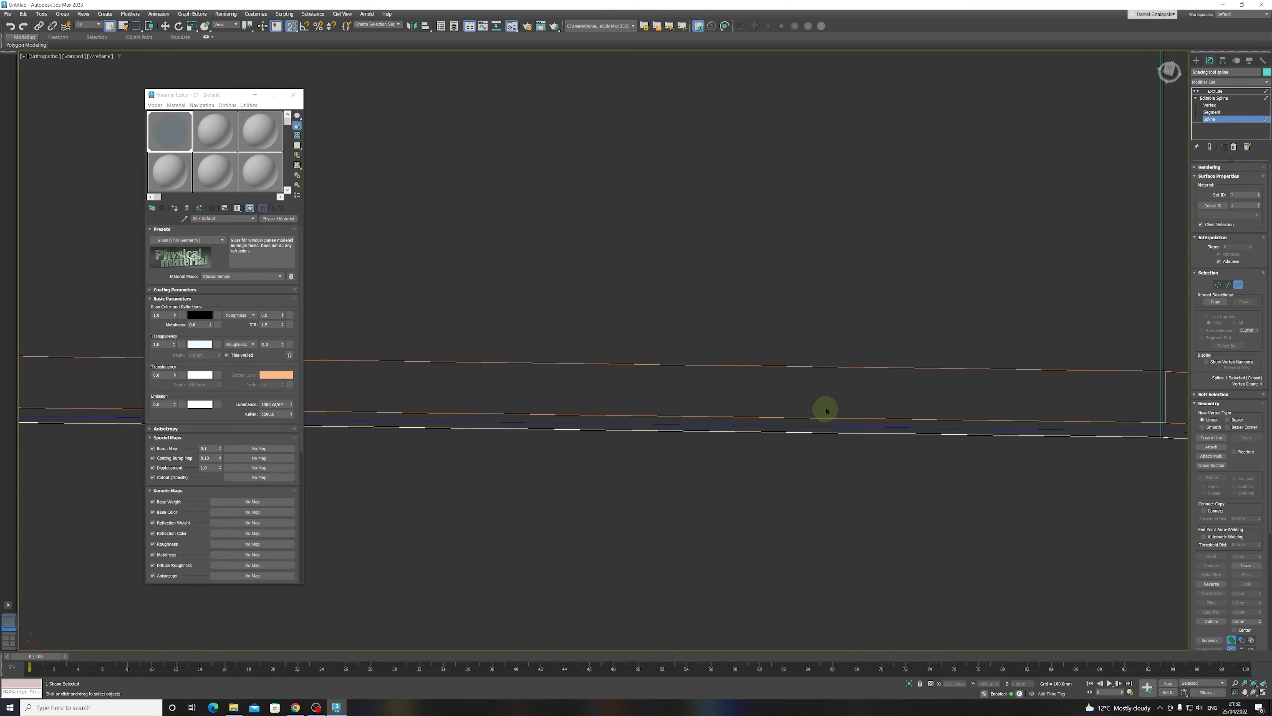
scroll(829, 451, "down", 2)
scroll(831, 454, "down", 5)
middle_click_drag(1110, 516, 885, 434)
scroll(837, 453, "up", 5)
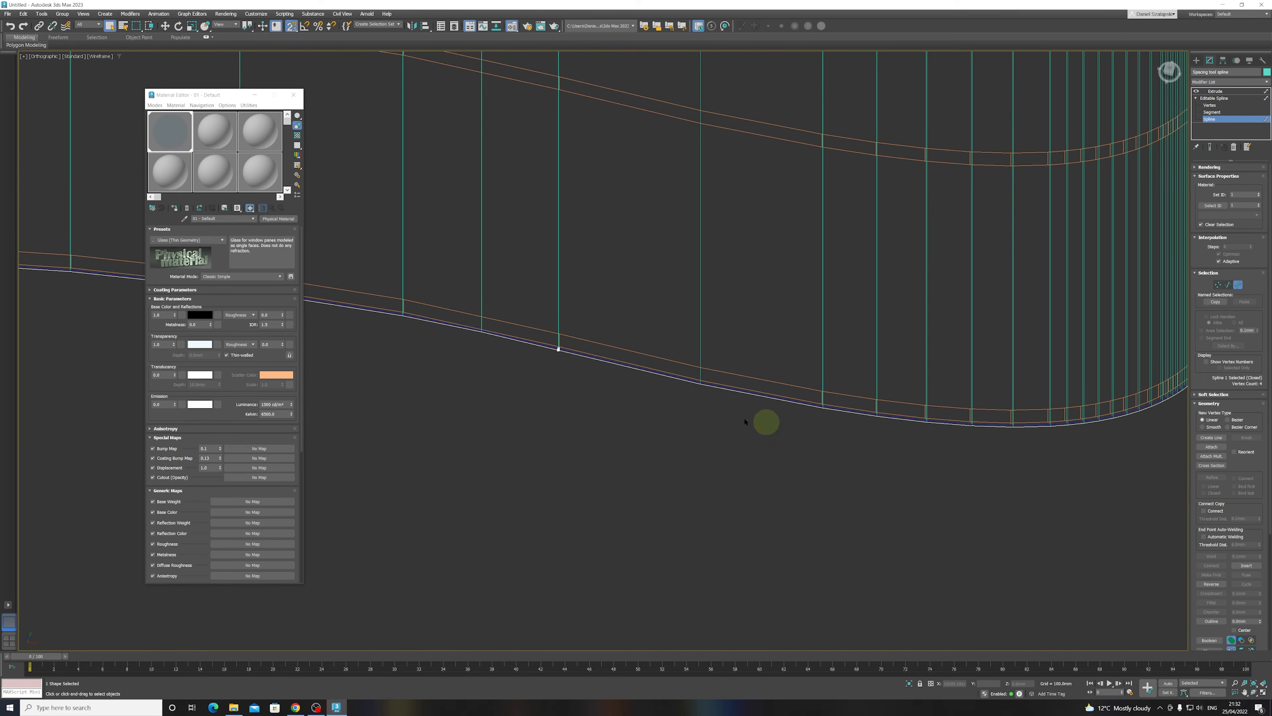
left_click_drag(593, 325, 532, 385)
scroll(546, 349, "up", 4)
left_click(576, 383)
left_click(607, 347)
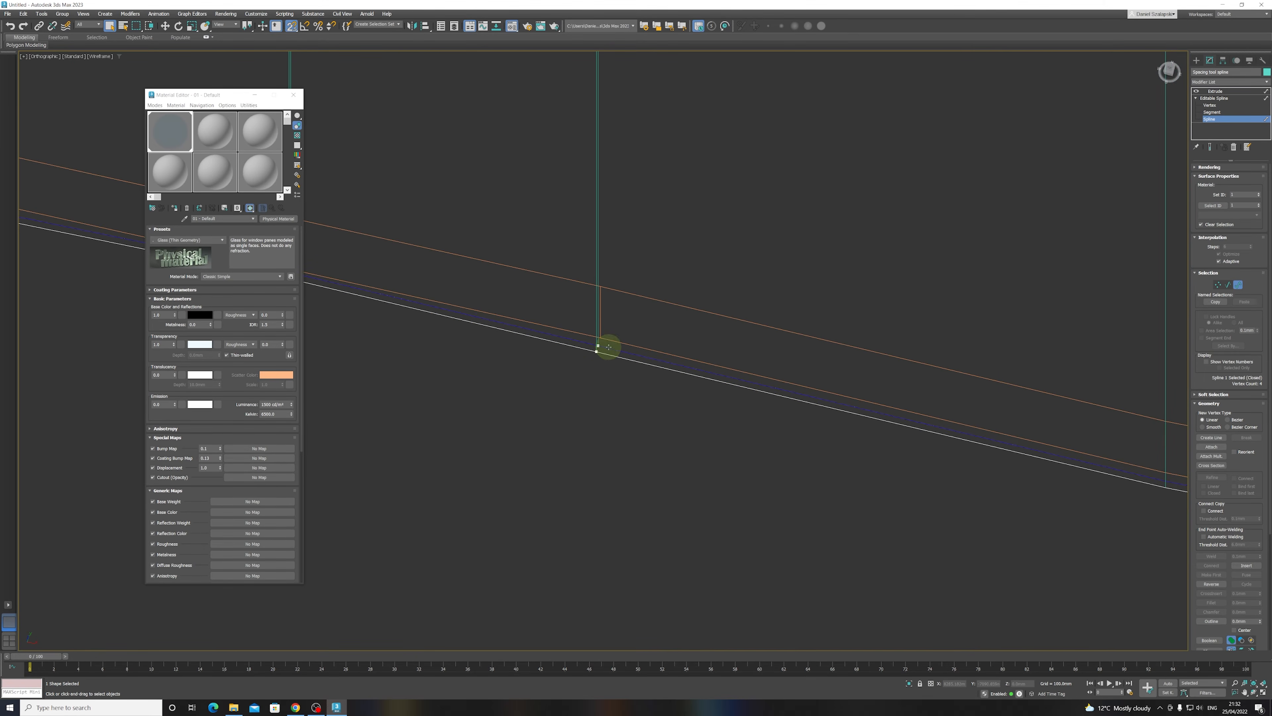
left_click(643, 426)
- Exit spline sub-object level and delete the Extrude modifier from the Spacing tool spline
left_click(1197, 100)
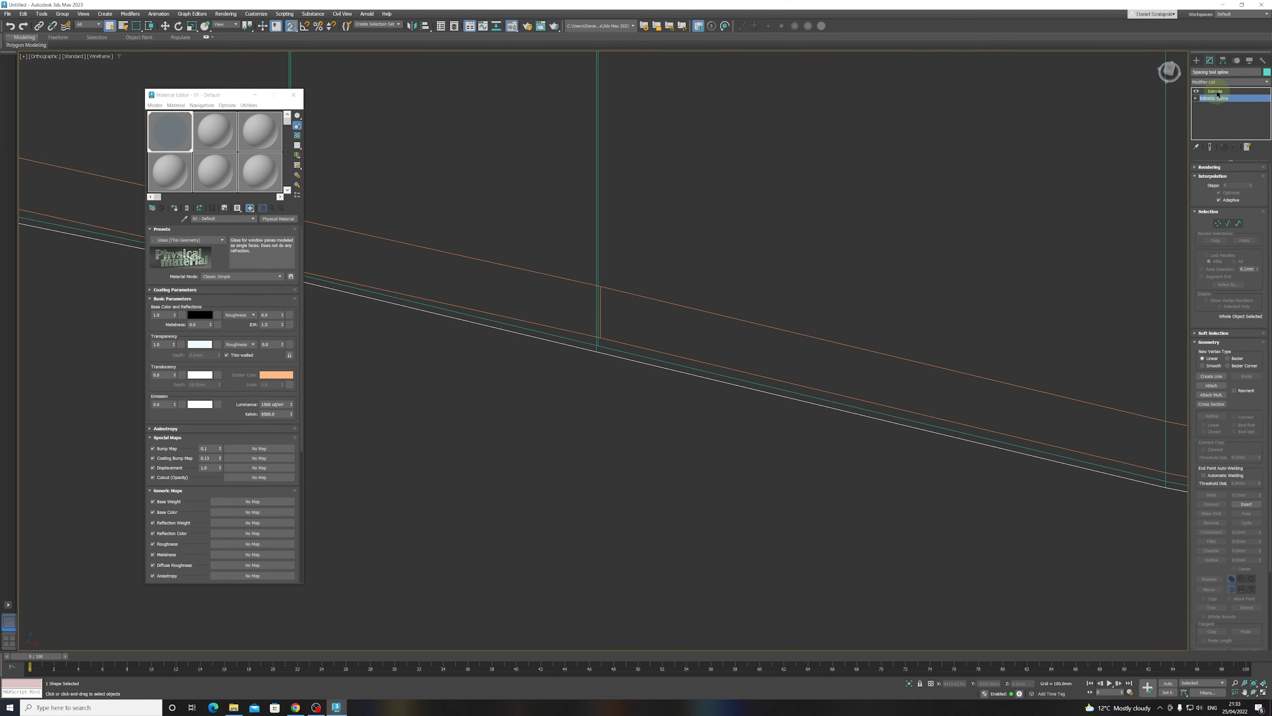
right_click(1217, 92)
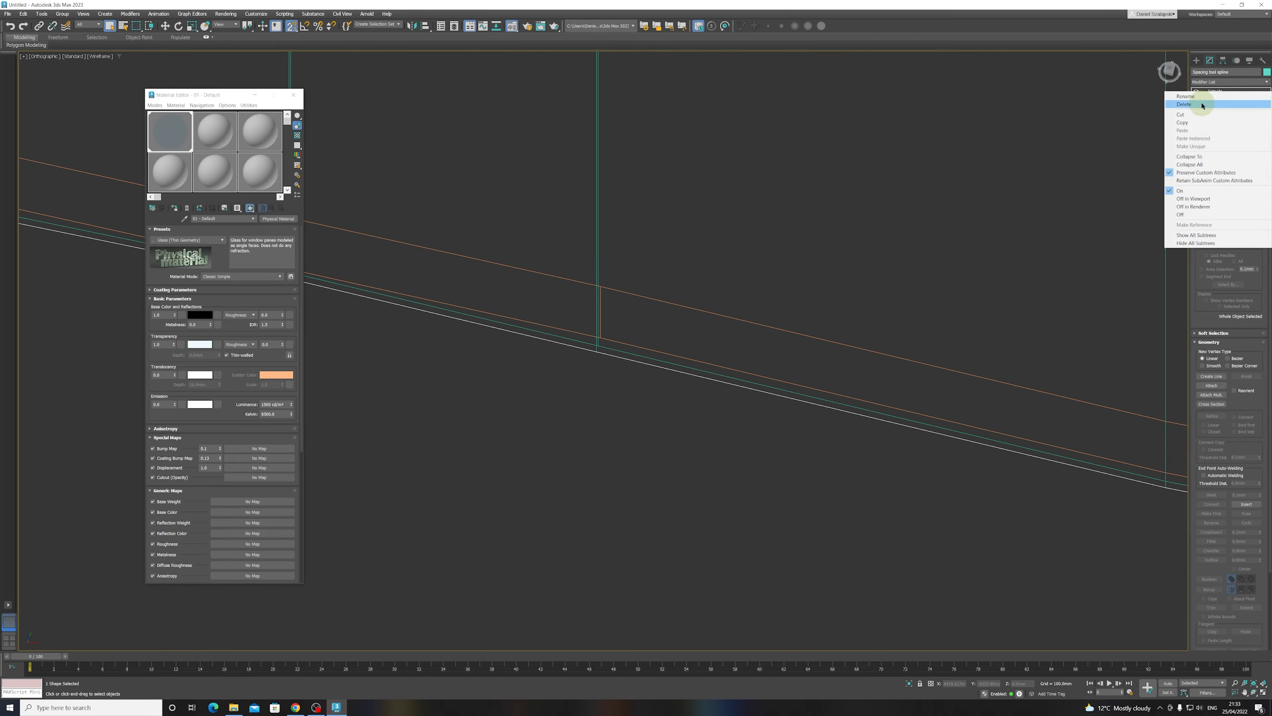
left_click(1202, 106)
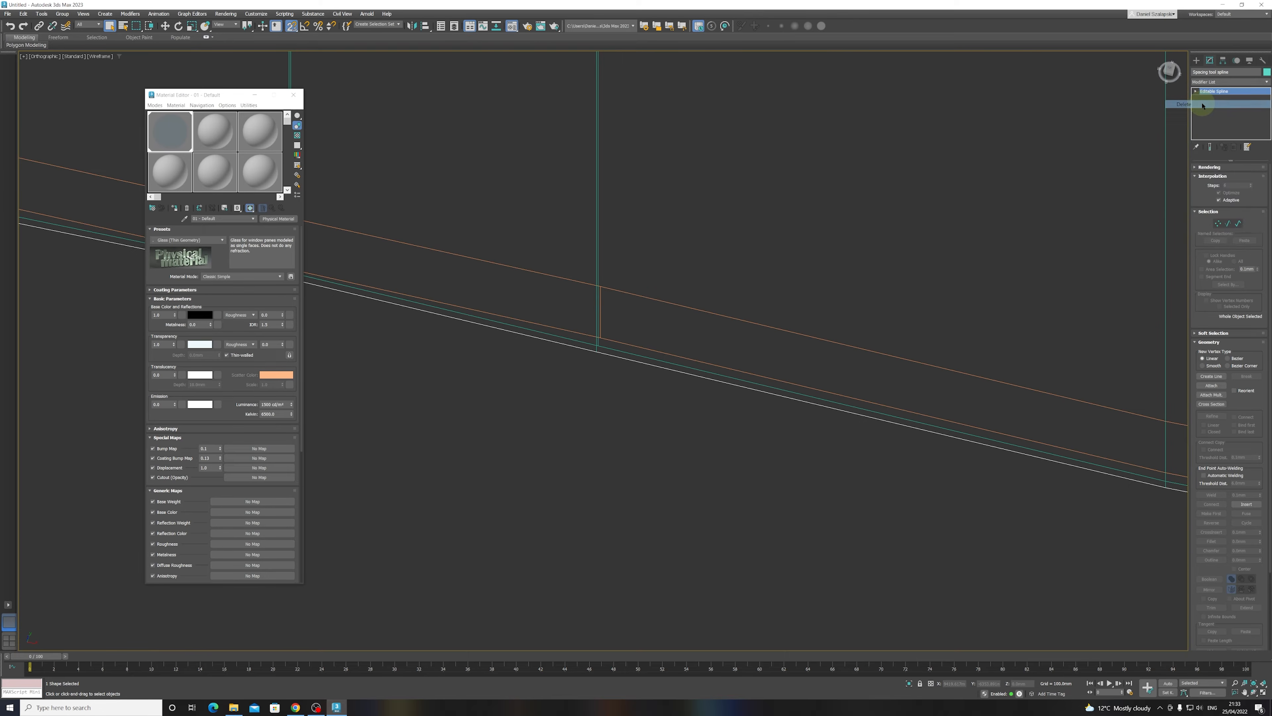
- Isolate the bare contour spline, deselect it and frame it in the Top view
scroll(576, 324, "down", 2)
scroll(760, 312, "down", 6)
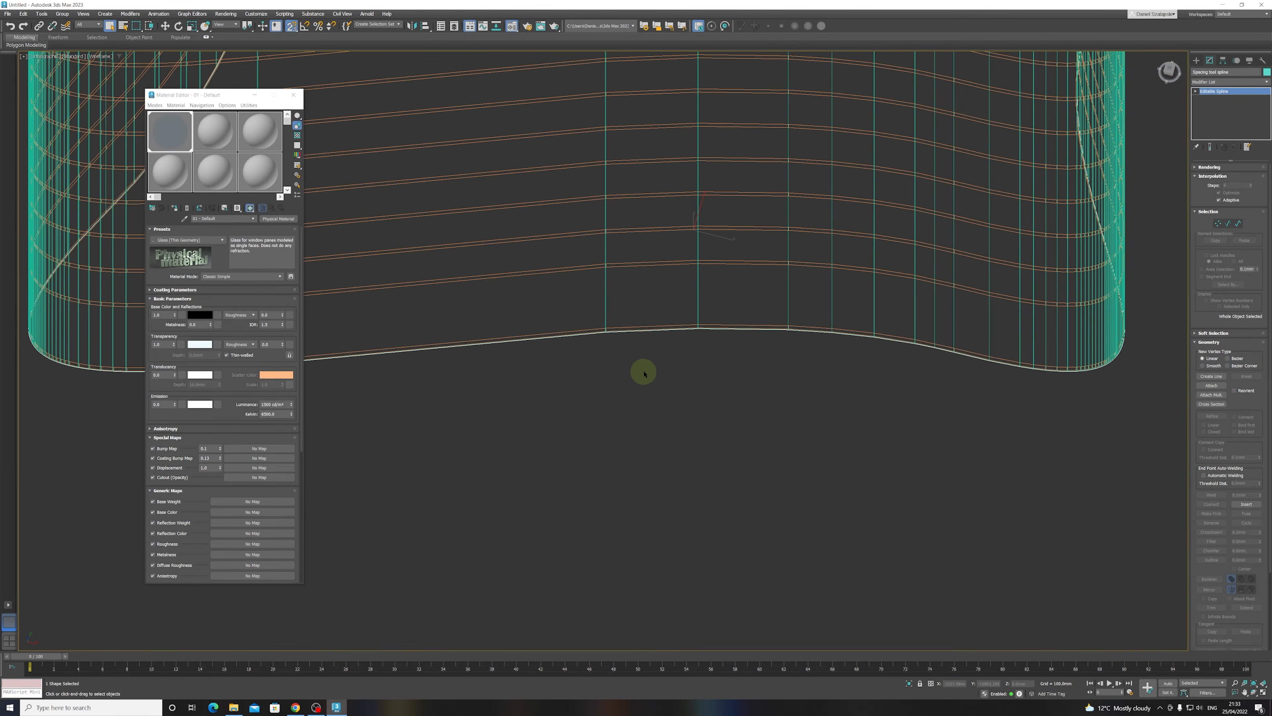
scroll(646, 371, "down", 3)
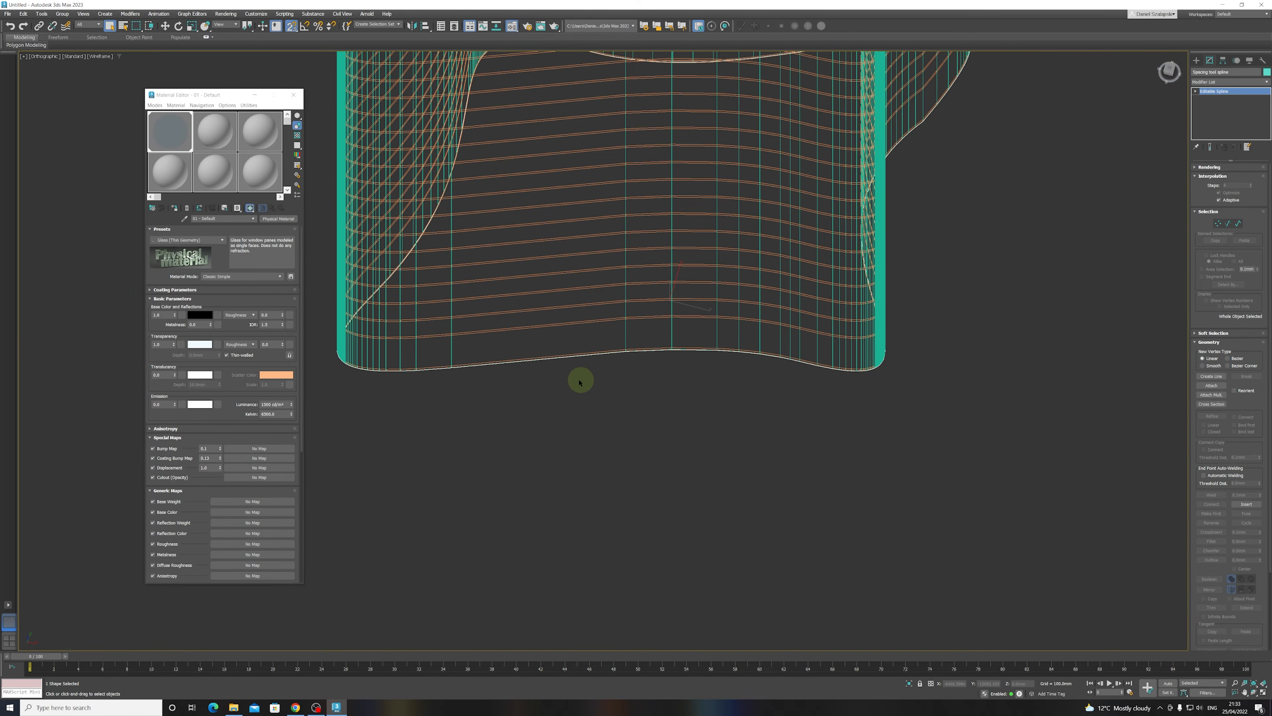
left_click(909, 684)
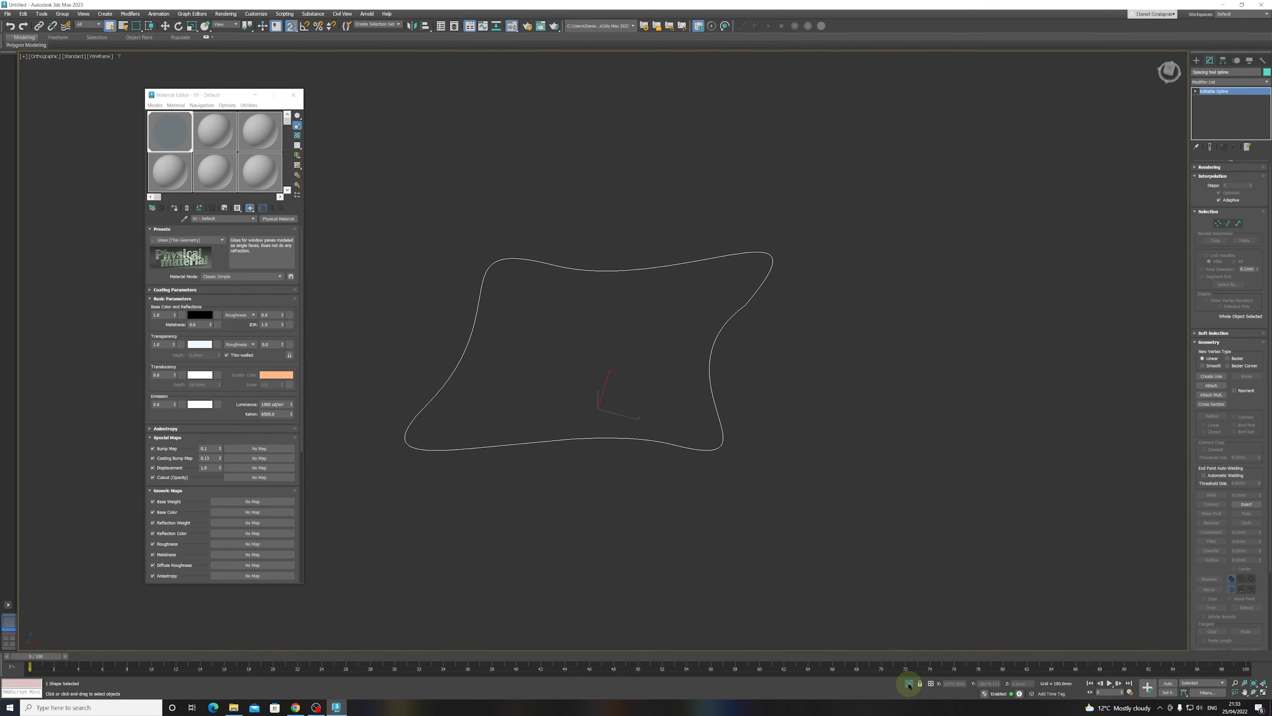
left_click(615, 492)
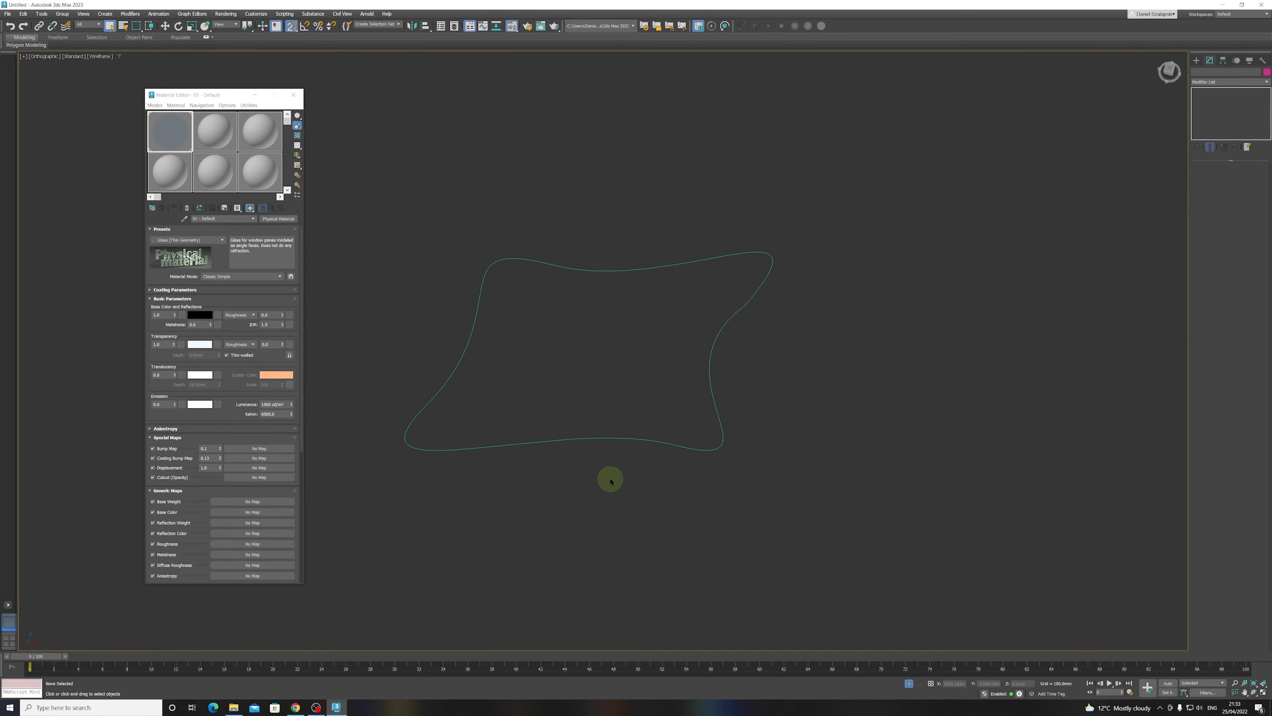
key("t")
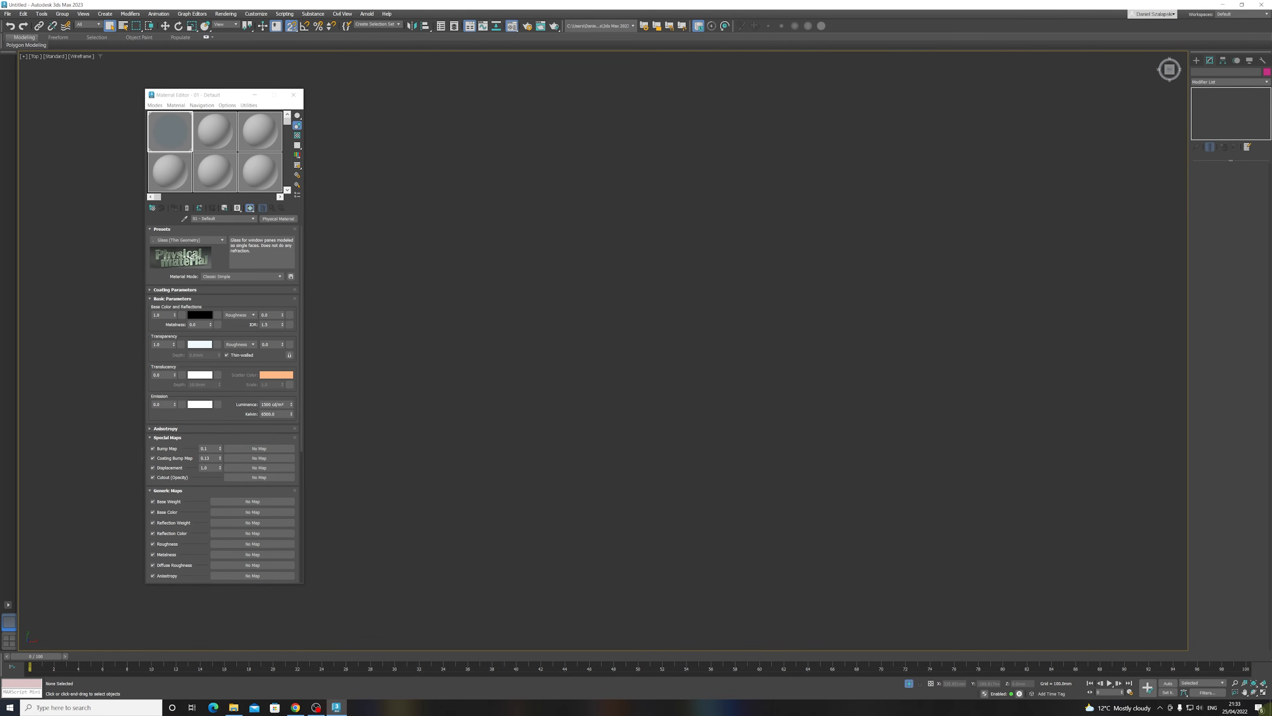
left_click(1255, 686)
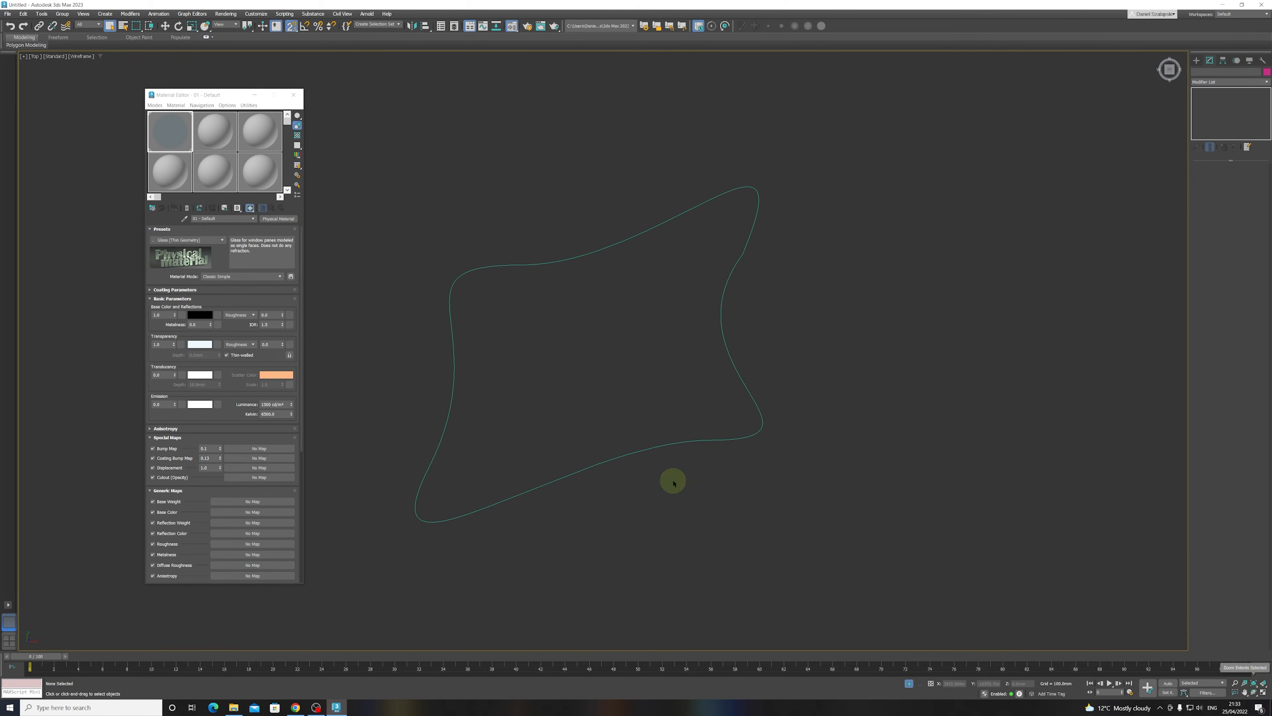
- Draw a small rectangle on the lower edge of the contour spline and set its length and width to 100 mm
left_click(1197, 60)
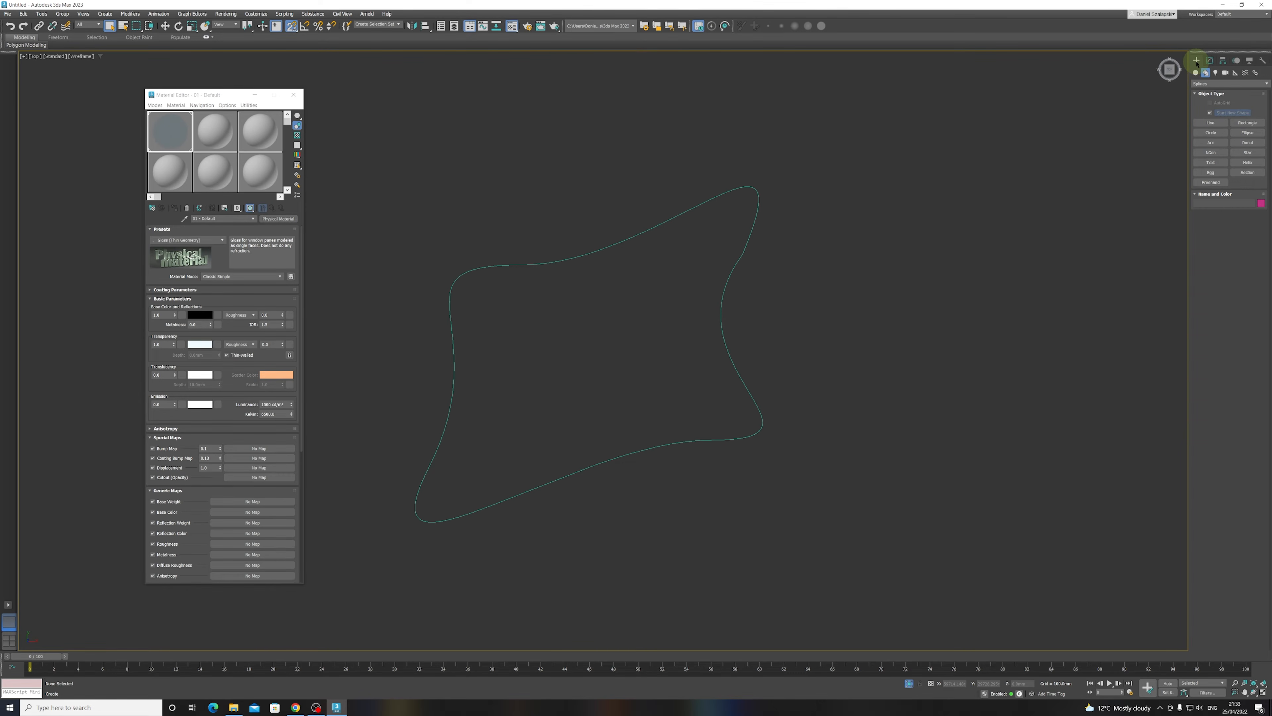
left_click(1247, 125)
middle_click_drag(595, 461, 679, 359)
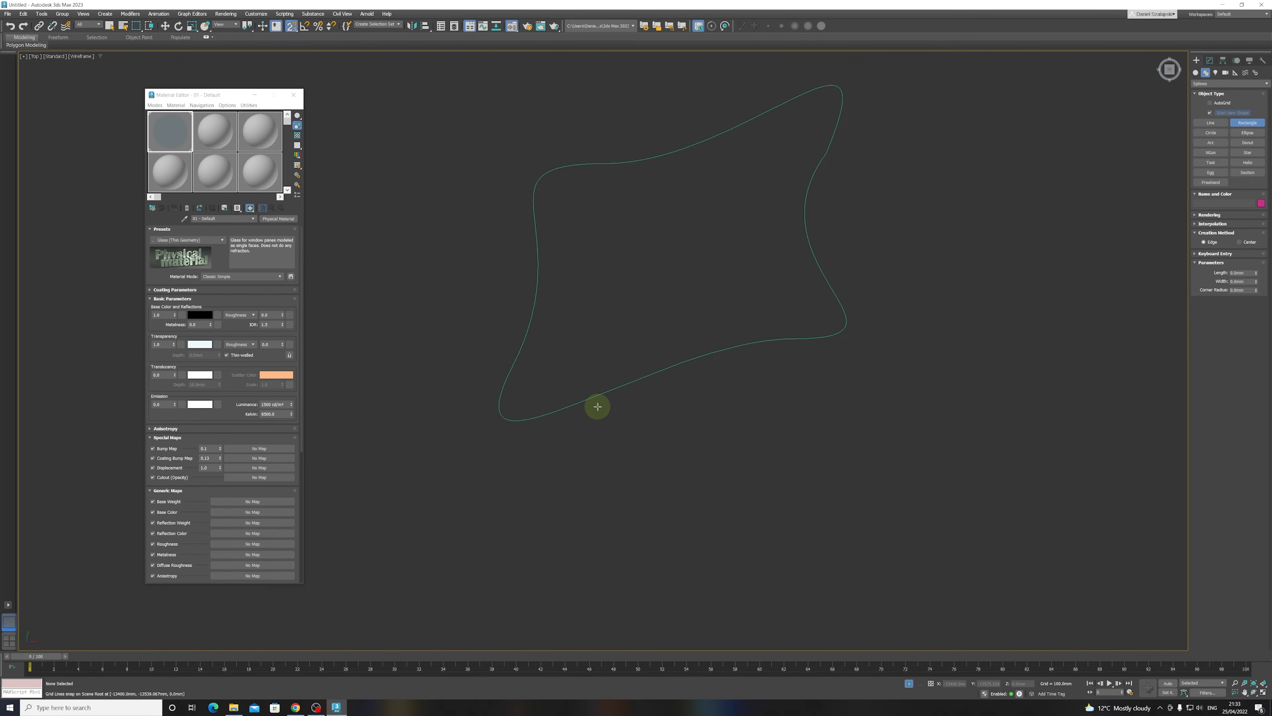
scroll(595, 402, "up", 6)
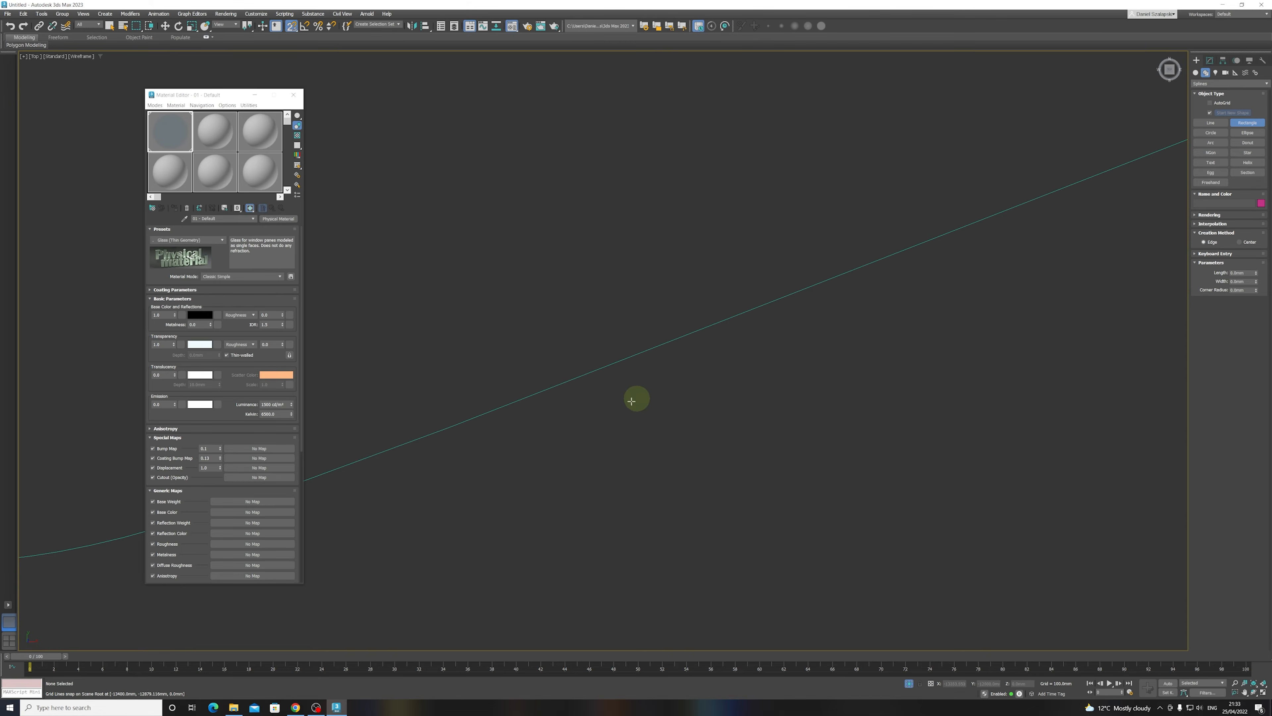
left_click(599, 366)
left_click_drag(600, 366, 606, 372)
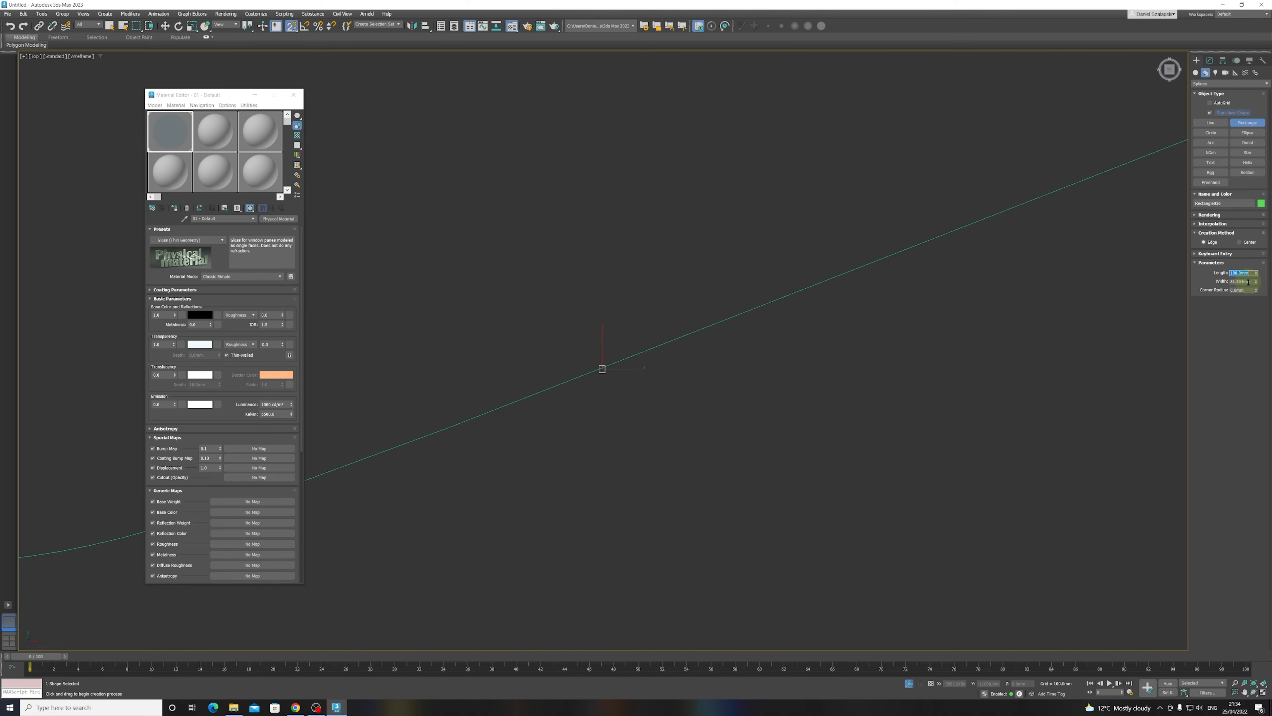
left_click(1249, 282)
- Rotate the small rectangle to follow the slope of the contour and move it so that it sits on the spline
scroll(622, 346, "up", 4)
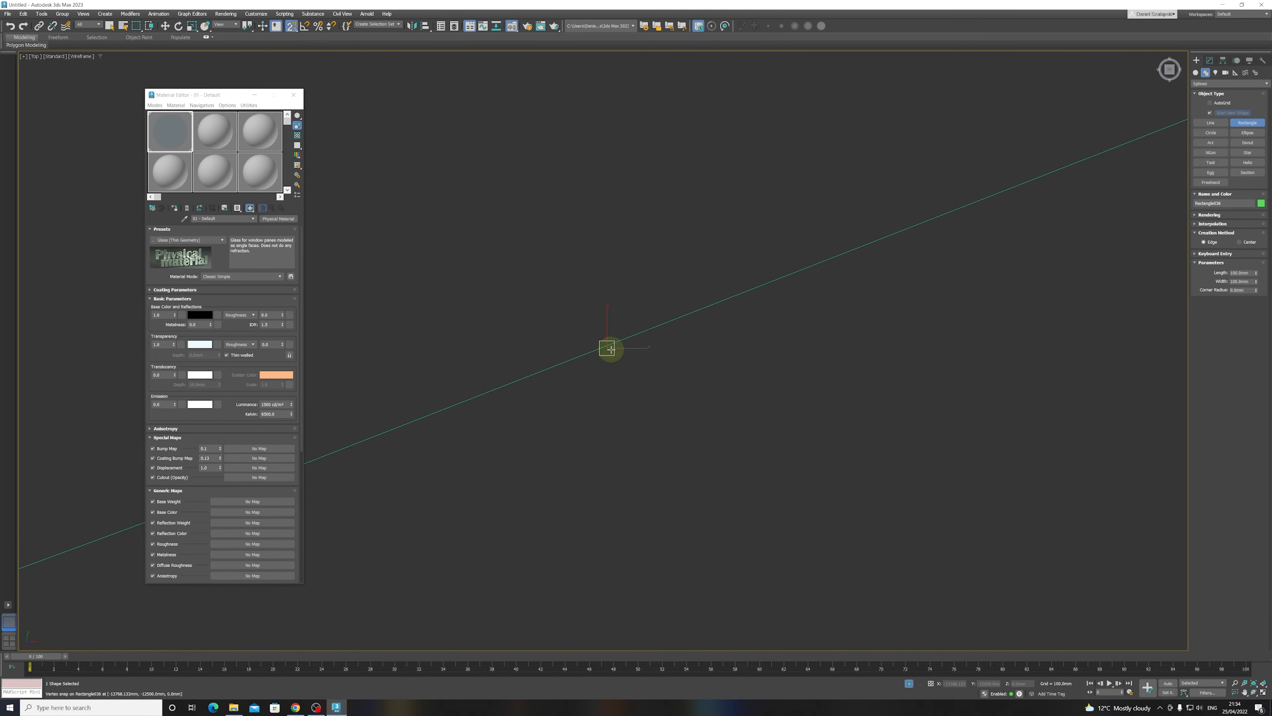
left_click(178, 25)
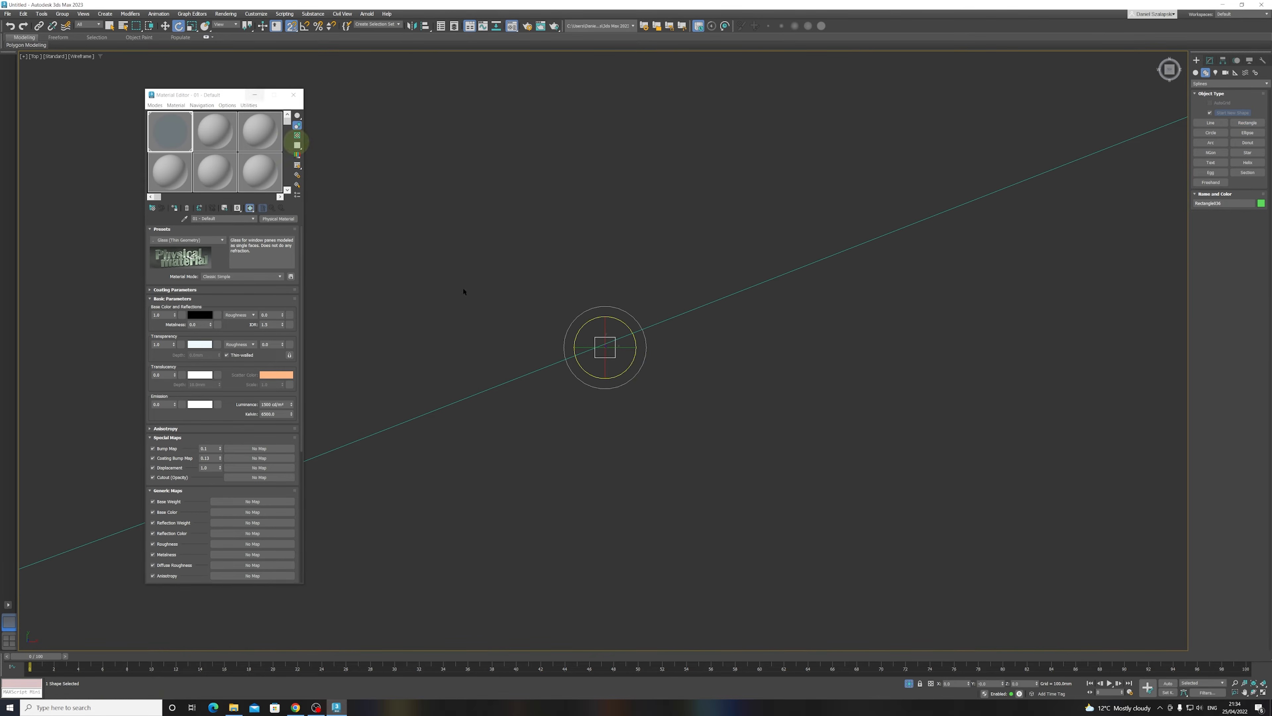
left_click_drag(615, 375, 627, 373)
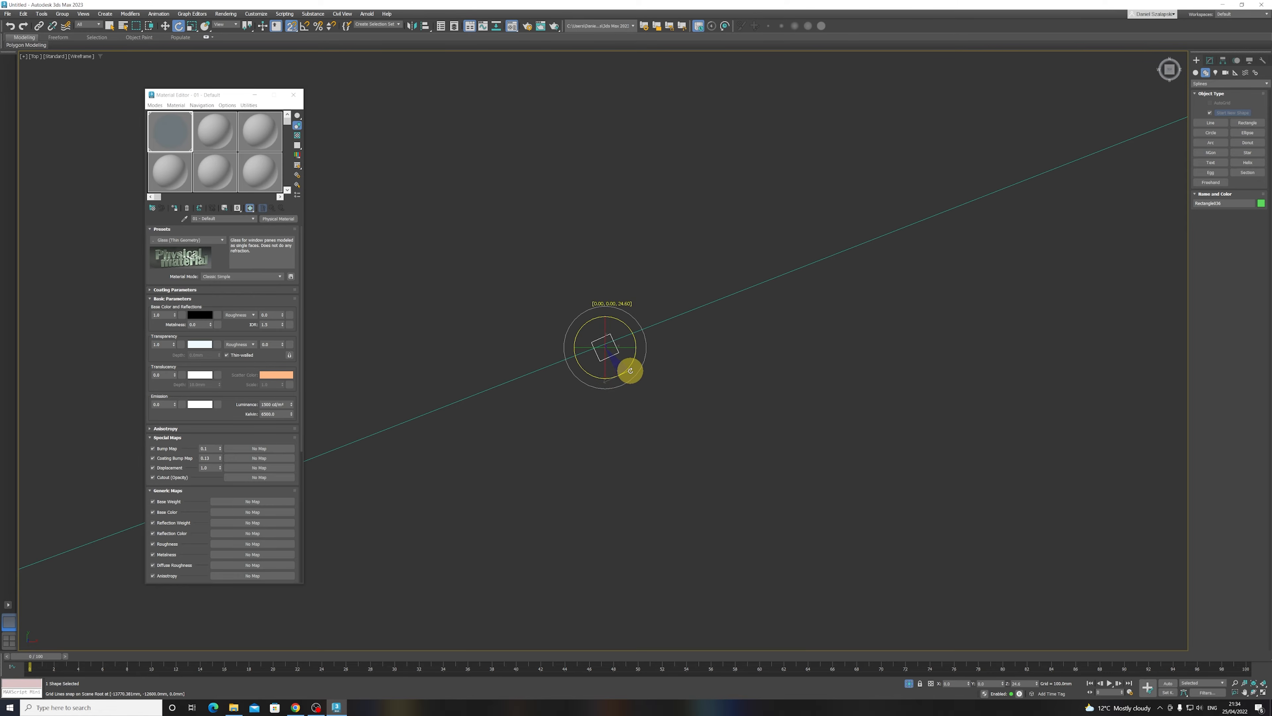
right_click(610, 346)
left_click(620, 354)
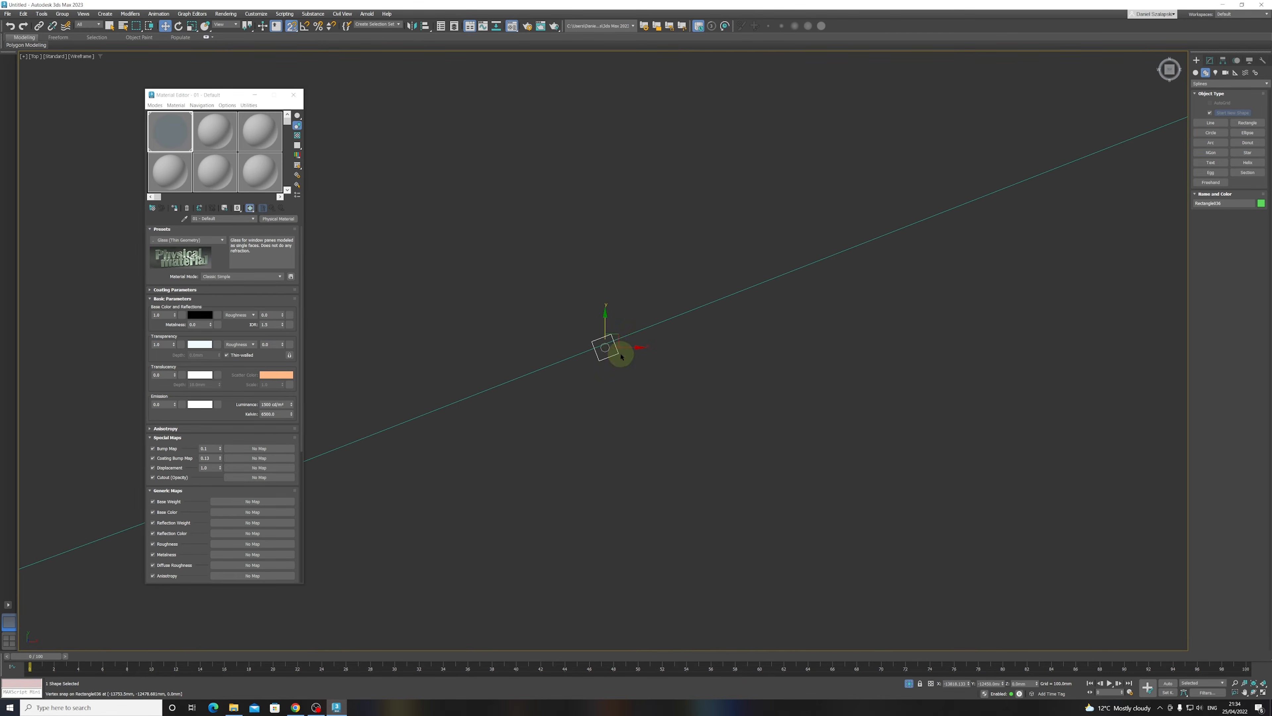
left_click_drag(613, 340, 606, 343)
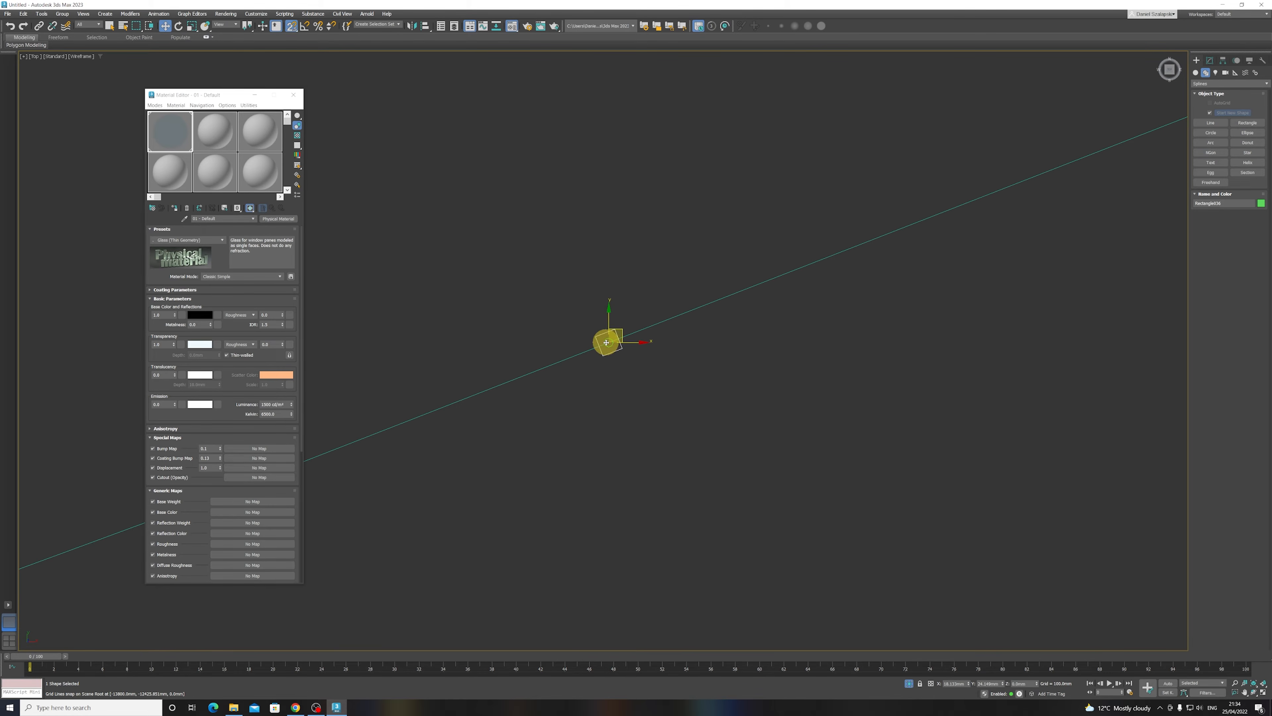
- Apply an Extrude modifier to the small rectangle to form a tall vertical mullion, and check it from an angled view
left_click(1211, 60)
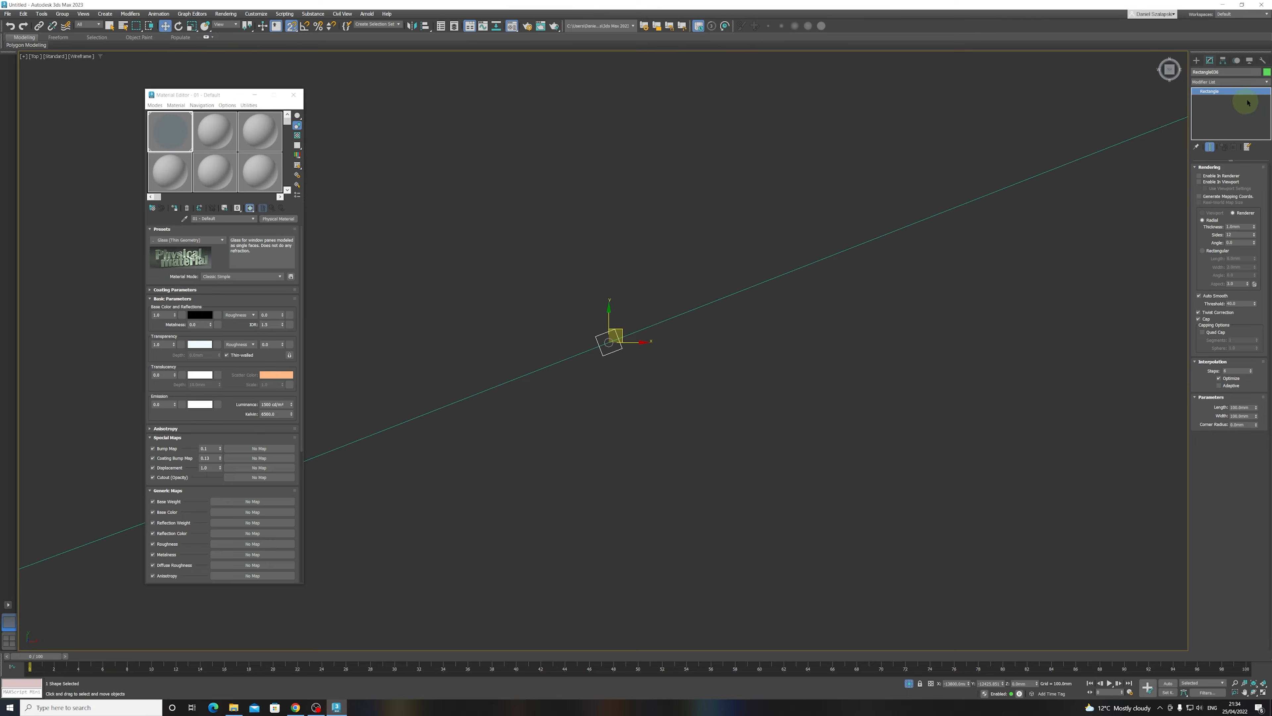
left_click(1267, 82)
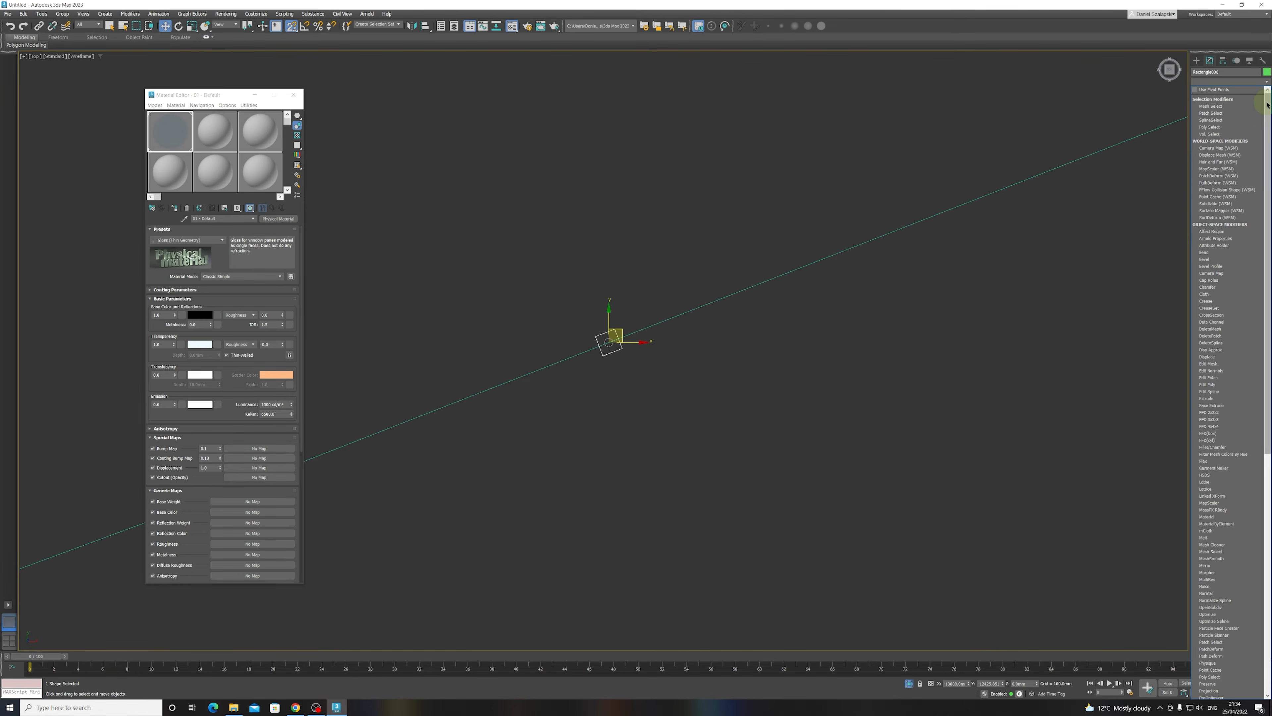
left_click(1229, 389)
scroll(641, 373, "up", 5)
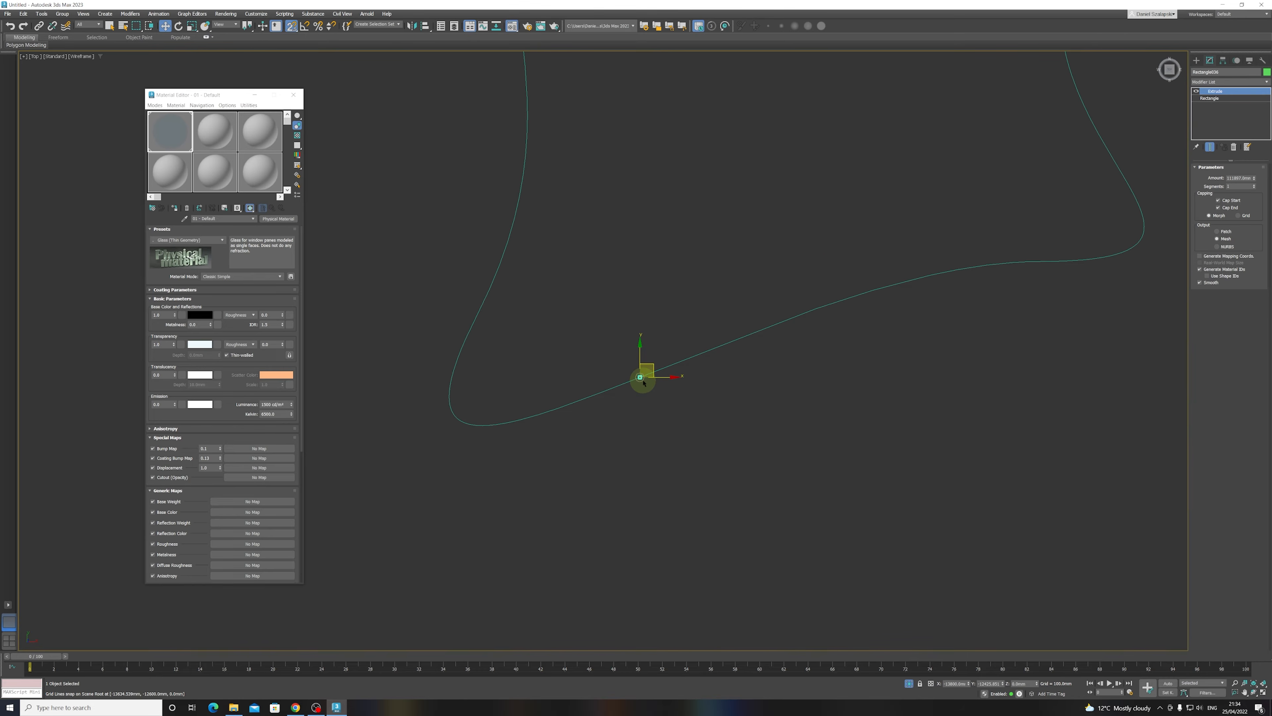
middle_click_drag(679, 409, 704, 402, "alt")
left_click(1240, 177)
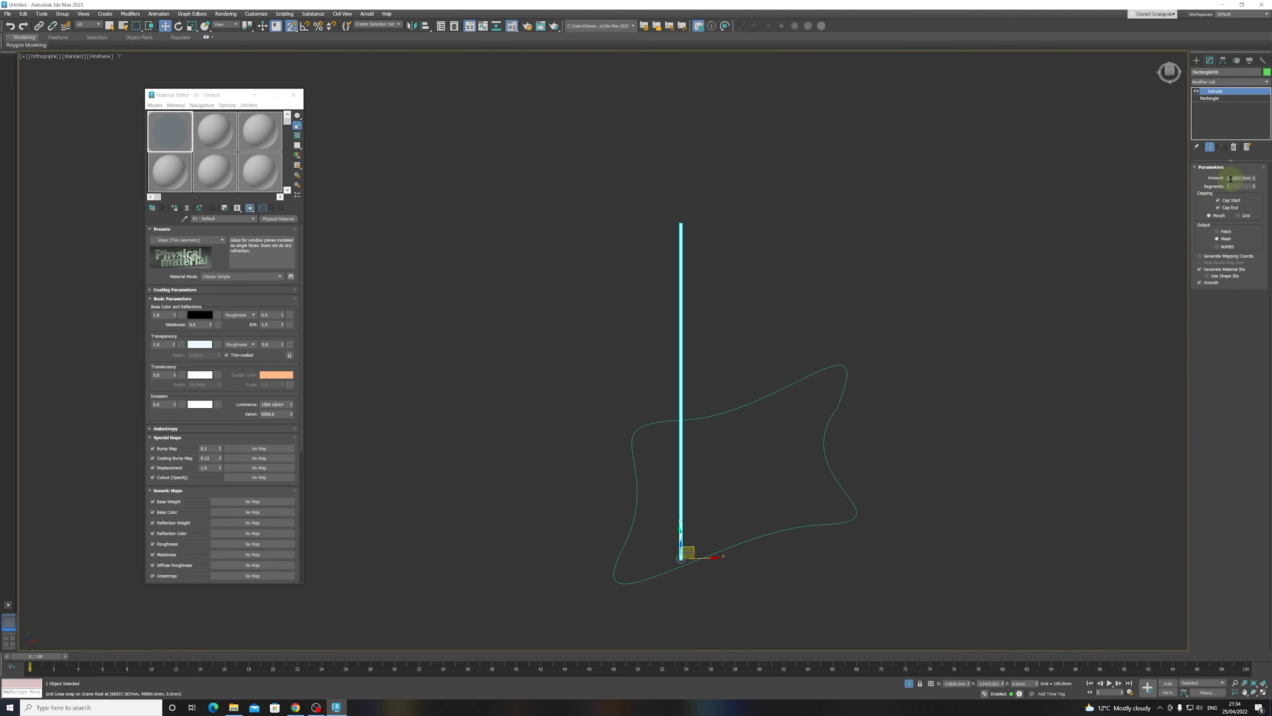
scroll(662, 520, "up", 6)
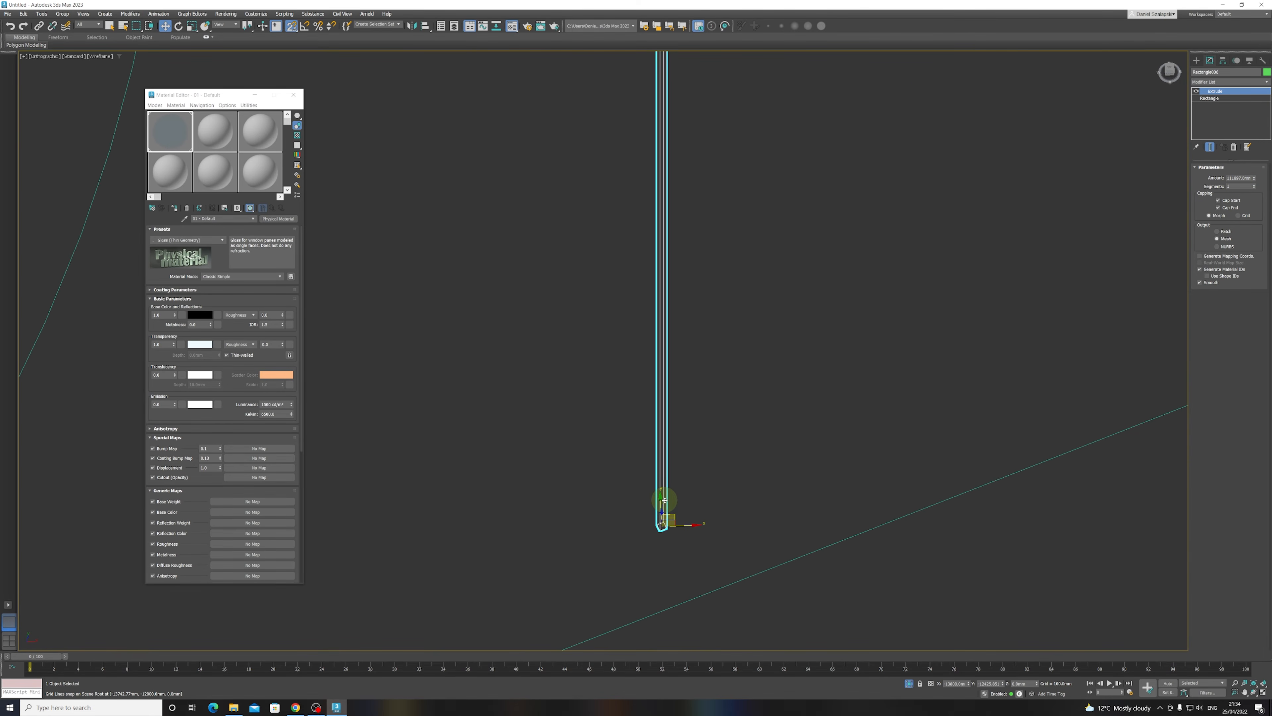
left_click(753, 481)
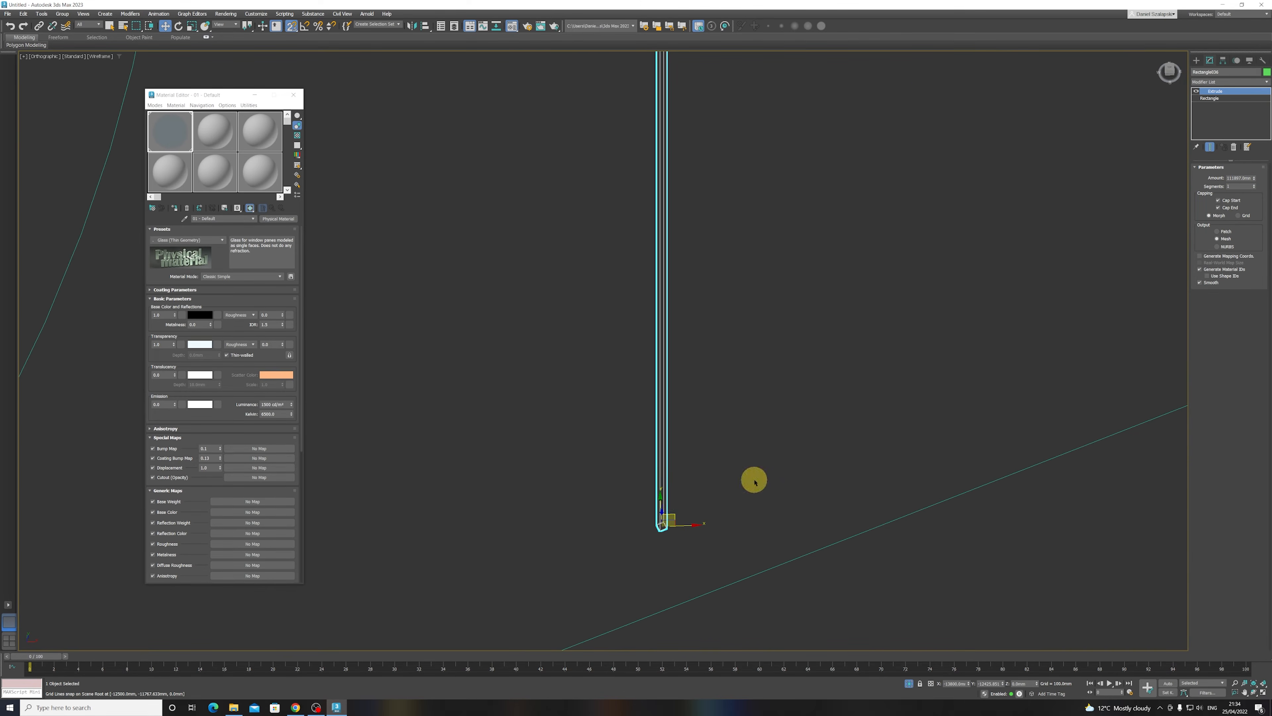
left_click(667, 485)
scroll(668, 486, "down", 5)
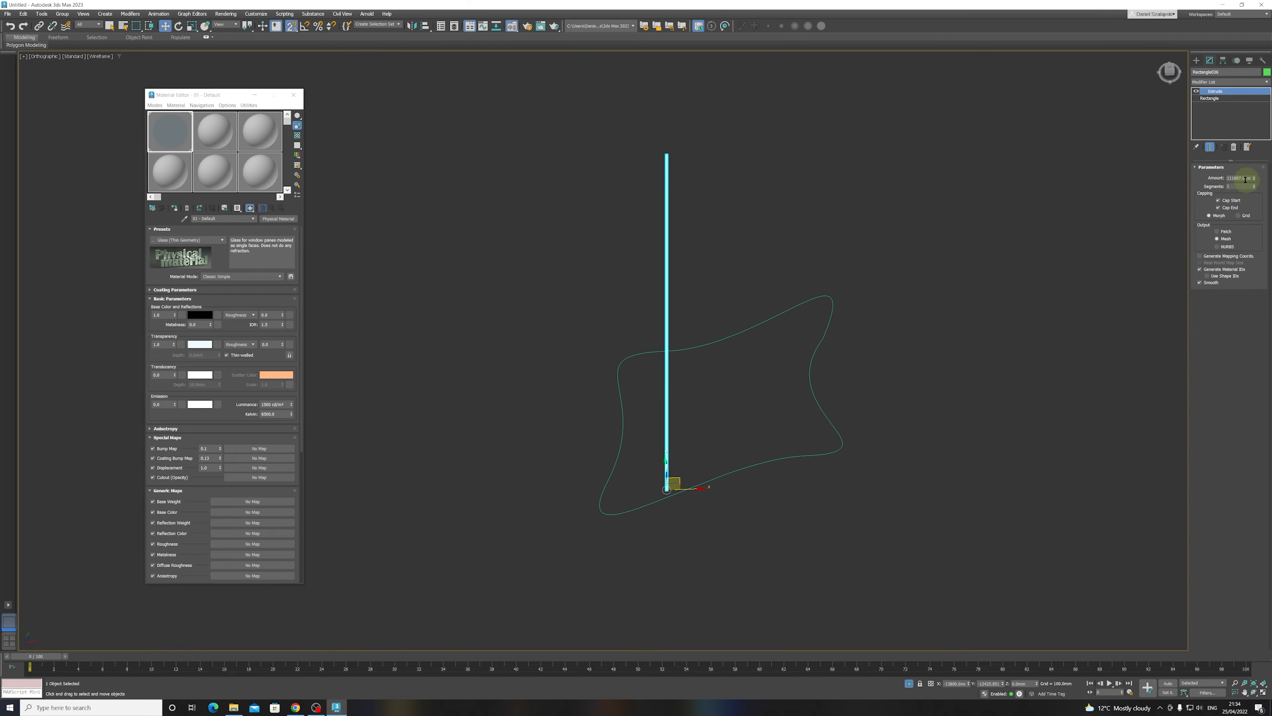
- End isolation, restore shaded display and select the mullion to compare it with the tower in the Front view
left_click(908, 683)
middle_click_drag(526, 325, 603, 452)
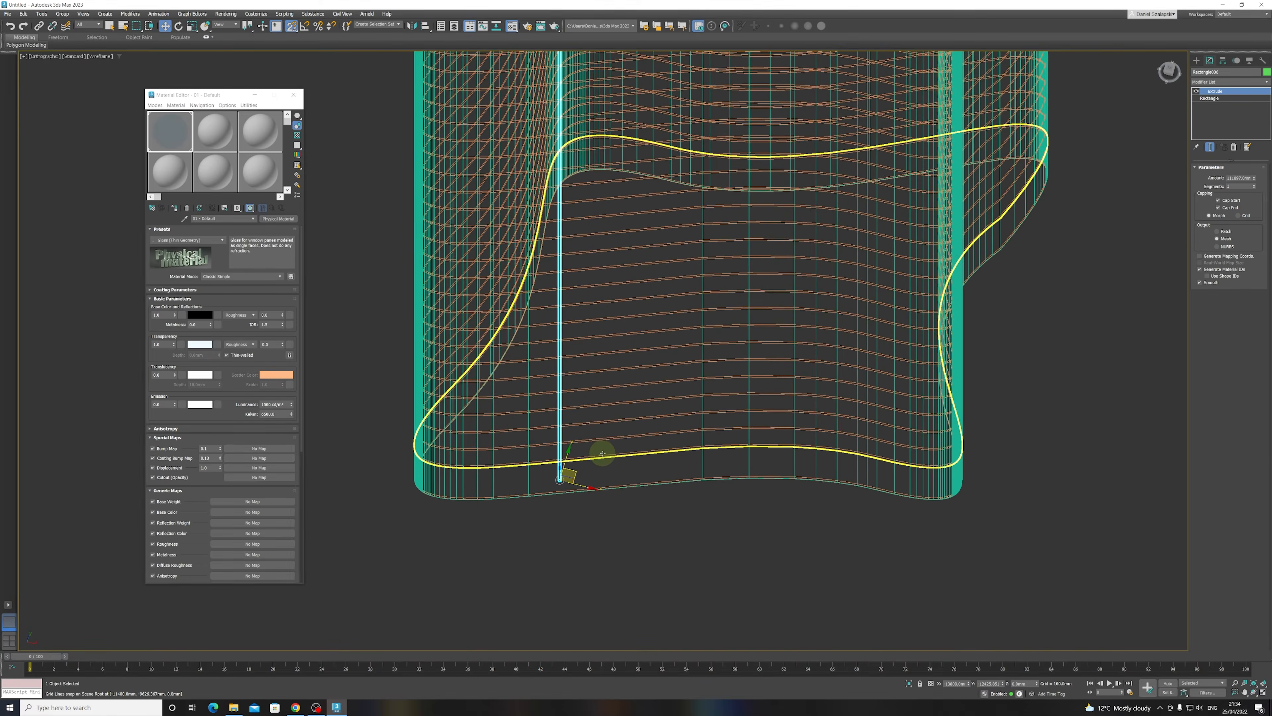
scroll(603, 453, "down", 2)
left_click(609, 508)
key("F3")
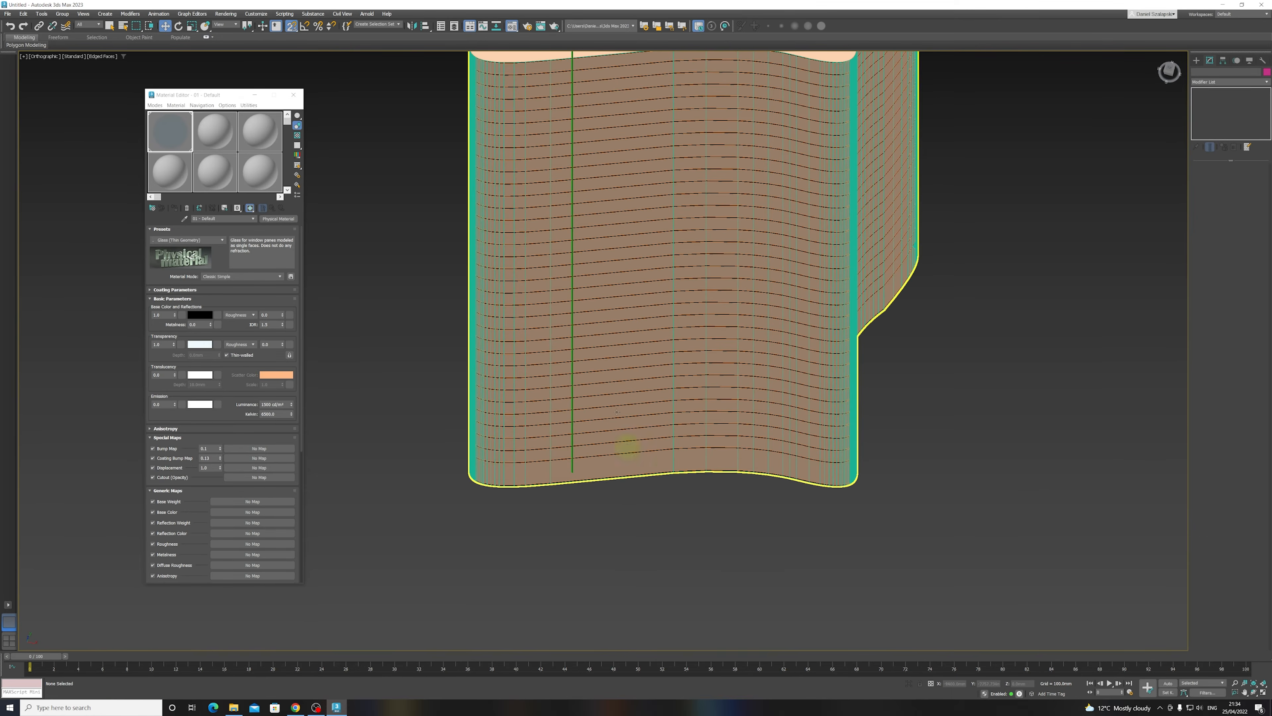
left_click(570, 376)
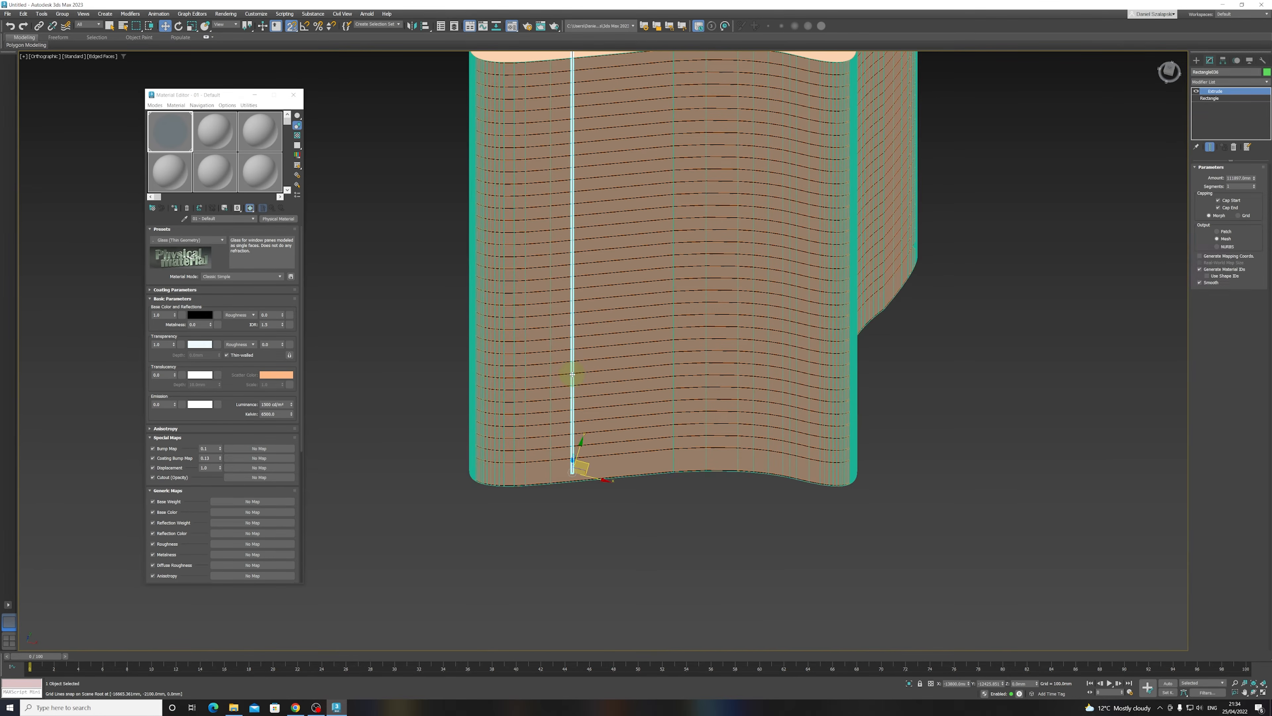
scroll(570, 376, "down", 3)
middle_click_drag(600, 391, 600, 364, "alt")
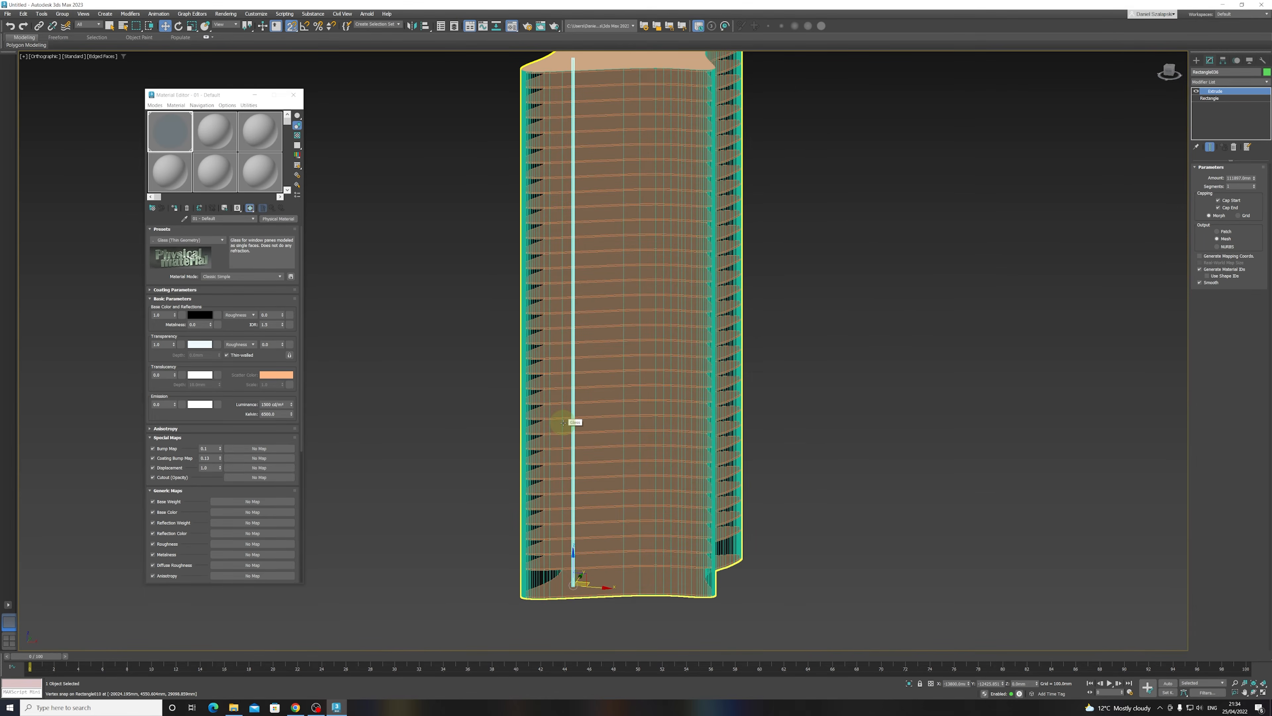
key("f")
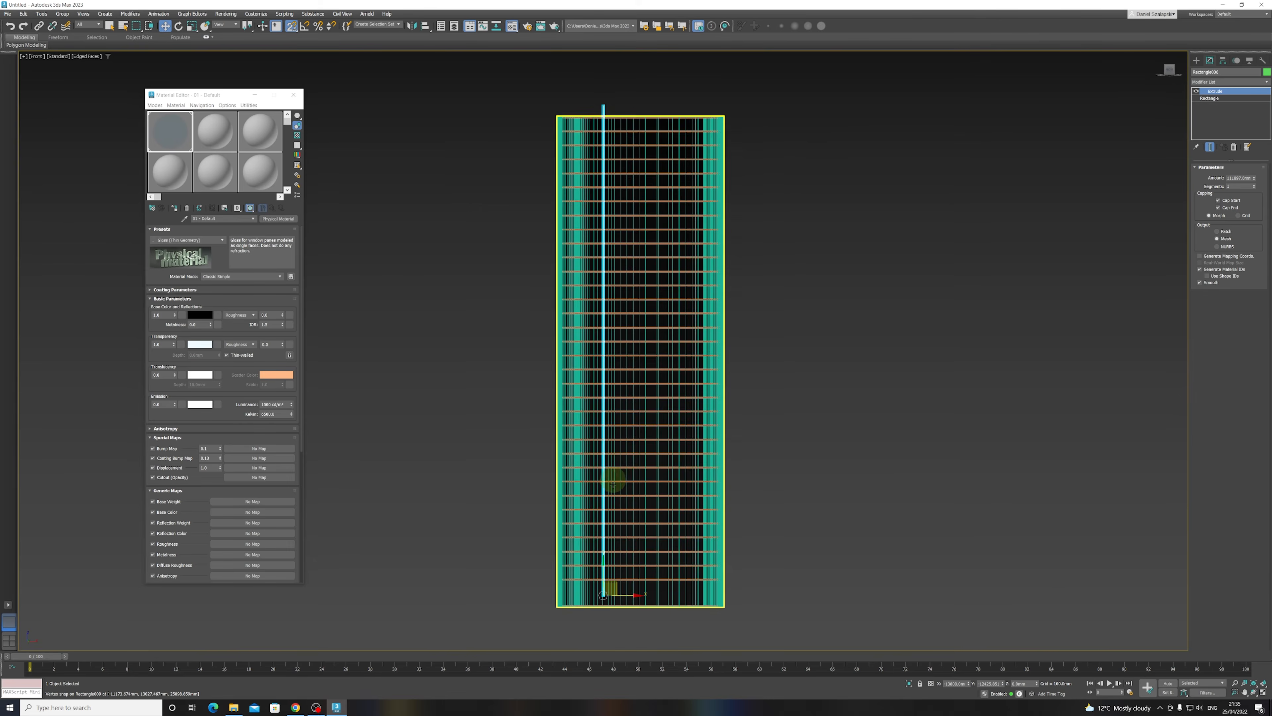
- Move the mullion down so that its base snaps to the lower edge of the tower
scroll(613, 485, "up", 3)
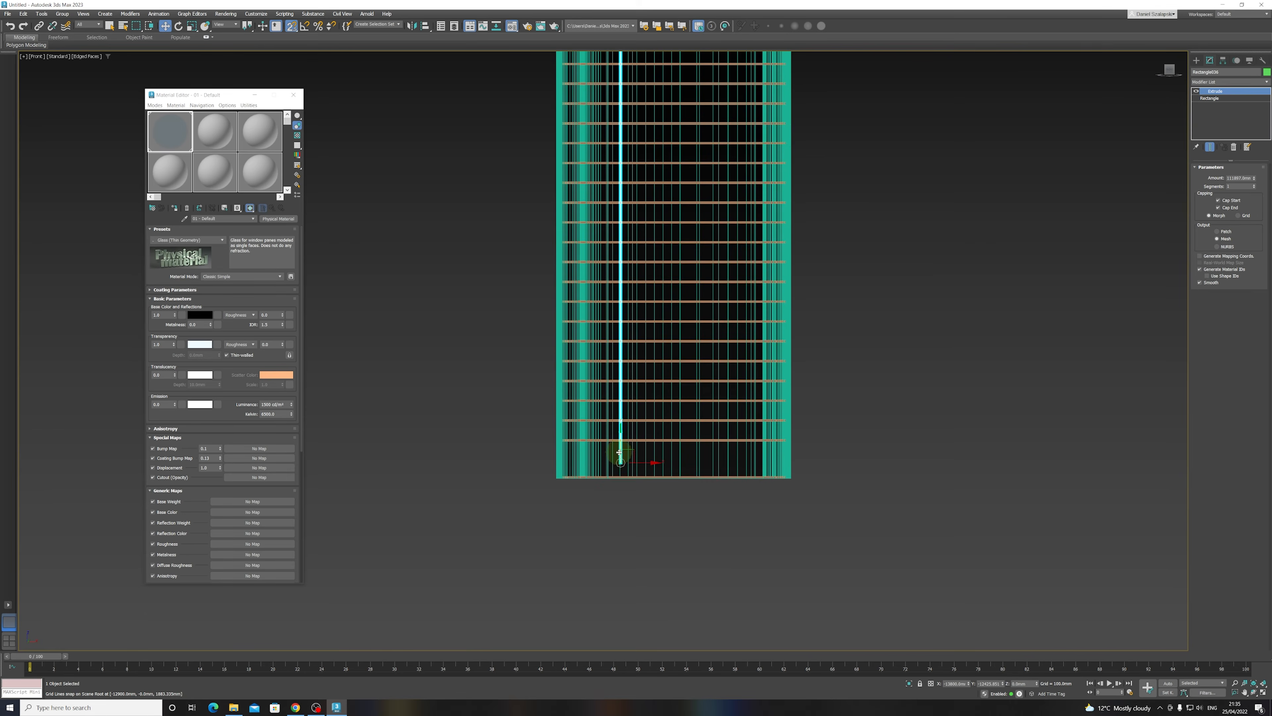
scroll(602, 440, "up", 5)
left_click_drag(602, 437, 422, 512)
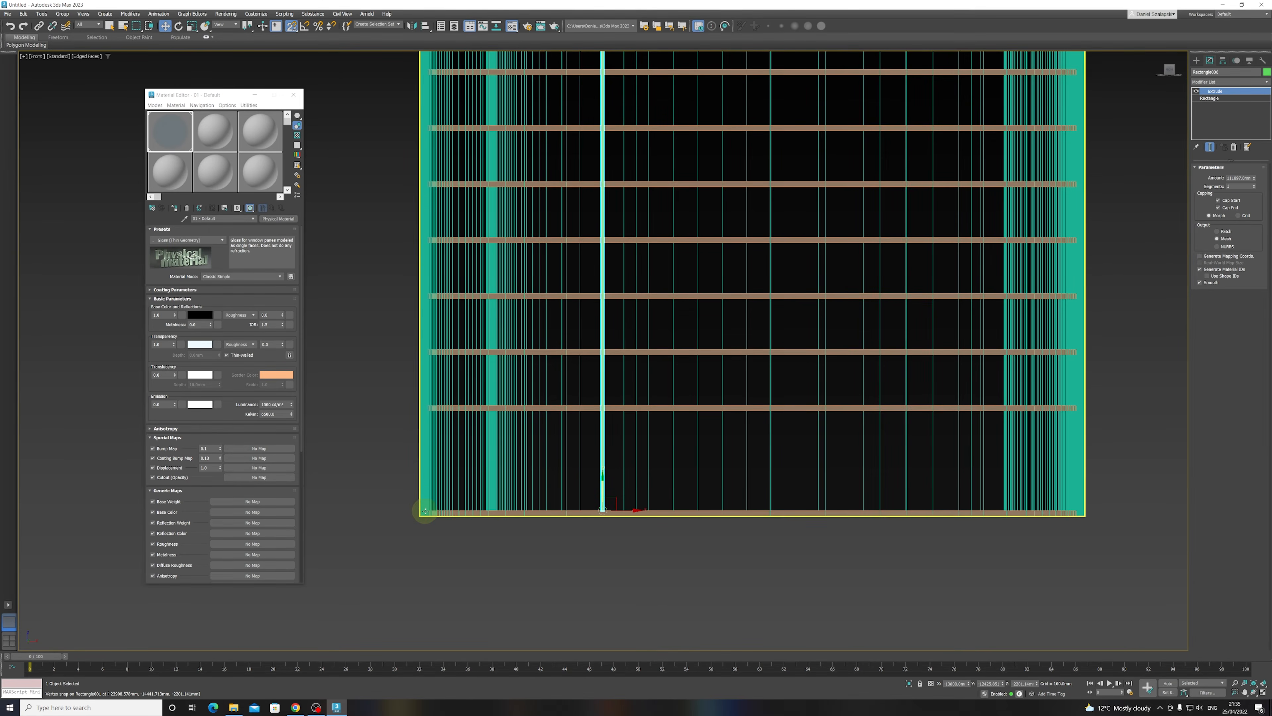
- Lock the selection on the mullion for repositioning its upper end at the tower's top edge
scroll(423, 511, "down", 6)
middle_click_drag(562, 172, 597, 409)
scroll(499, 233, "up", 7)
middle_click_drag(512, 282, 816, 300)
scroll(821, 305, "down", 1)
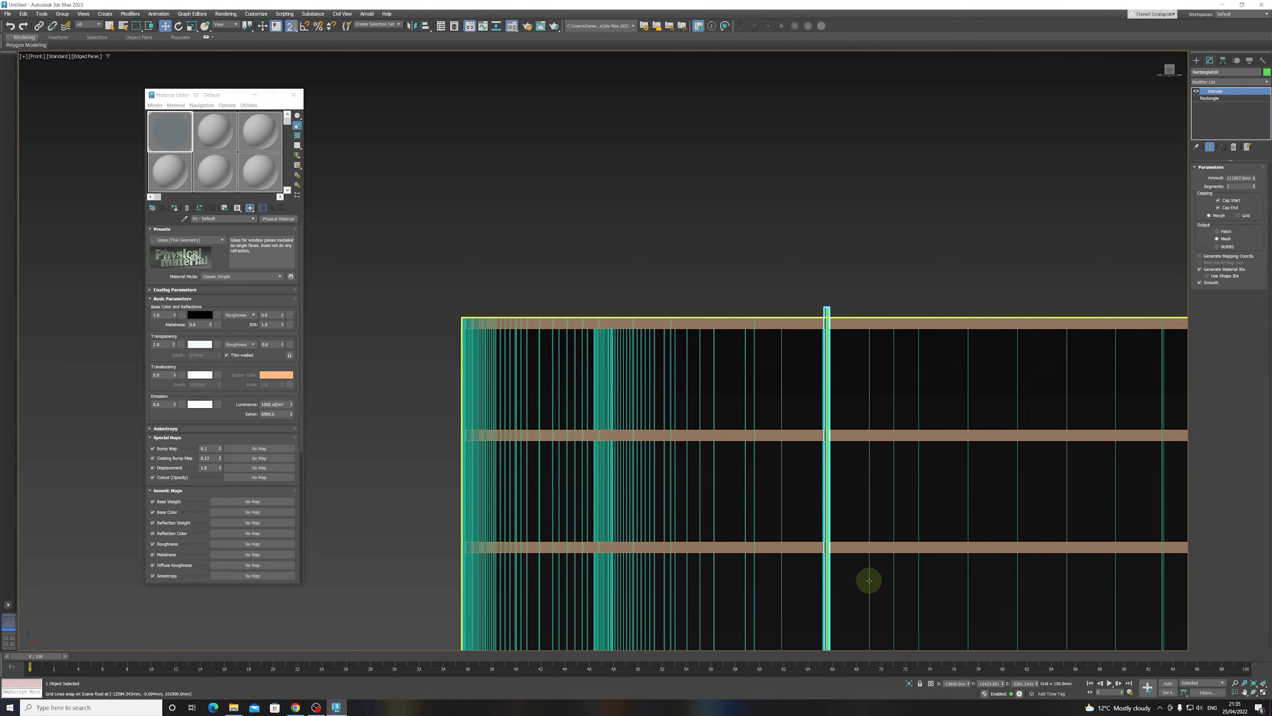
right_click(883, 548)
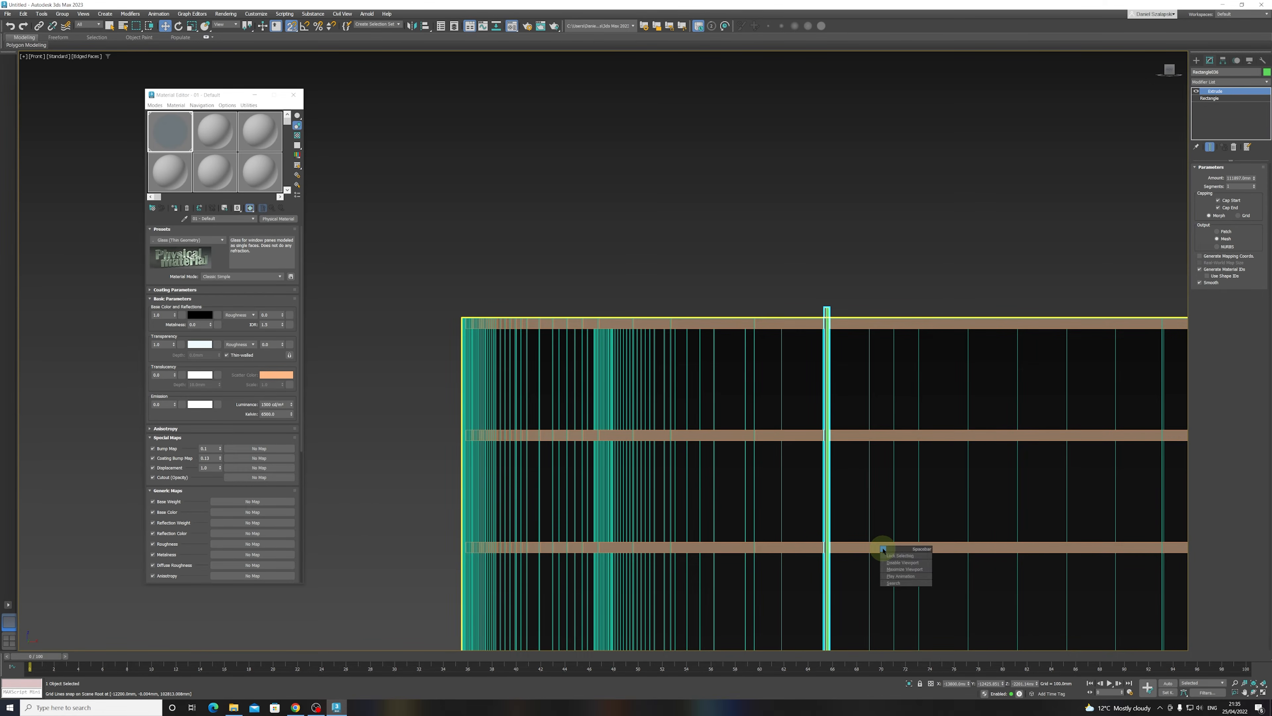
left_click(857, 235)
right_click(847, 298)
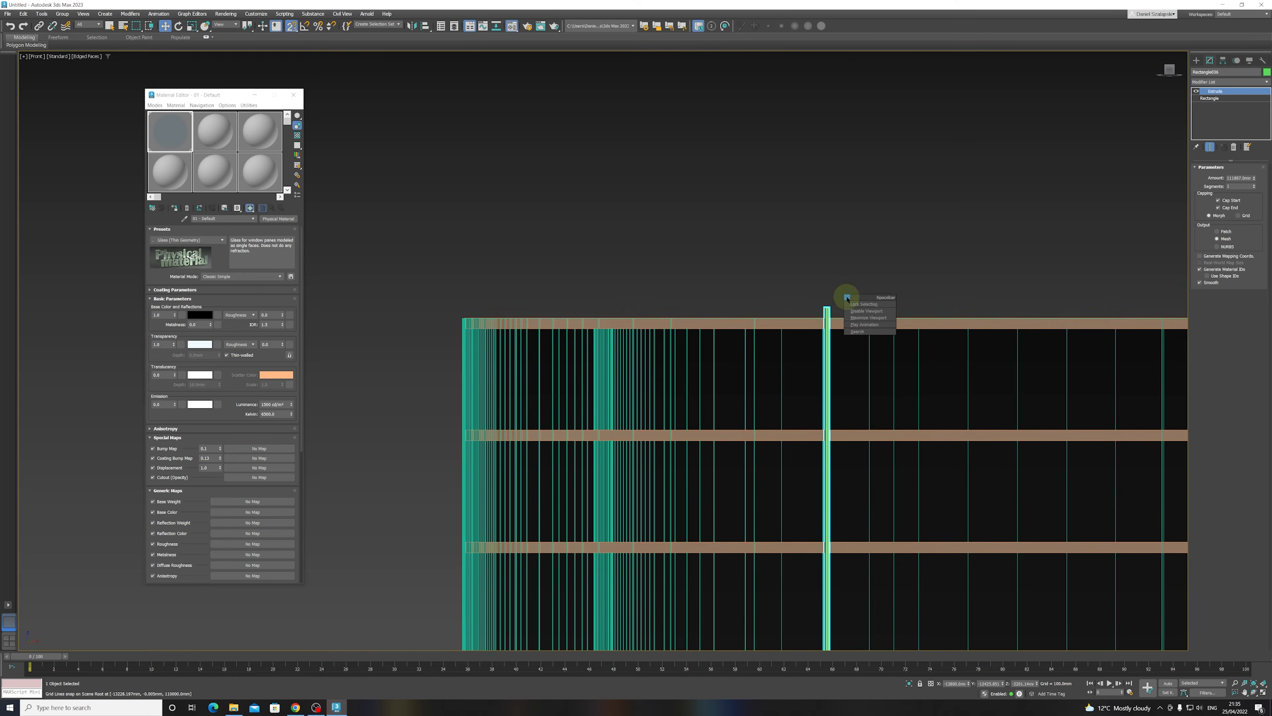
left_click(828, 265)
left_click(827, 313)
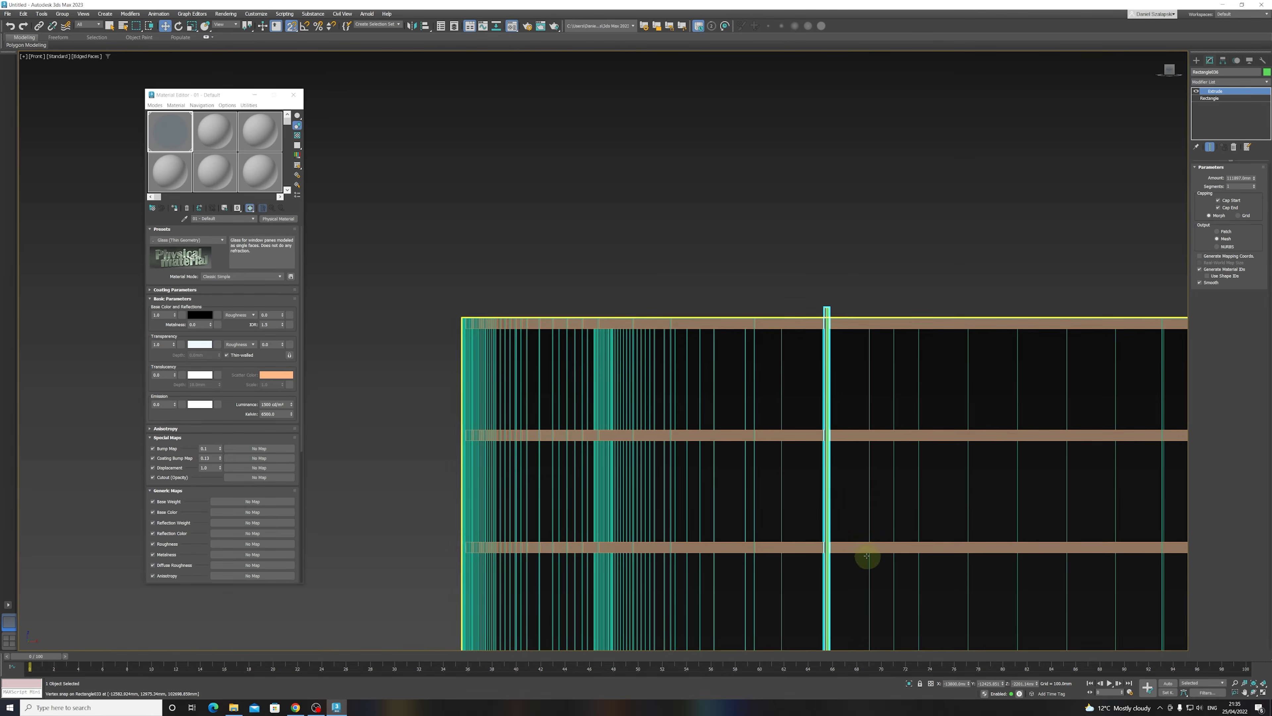
left_click(920, 685)
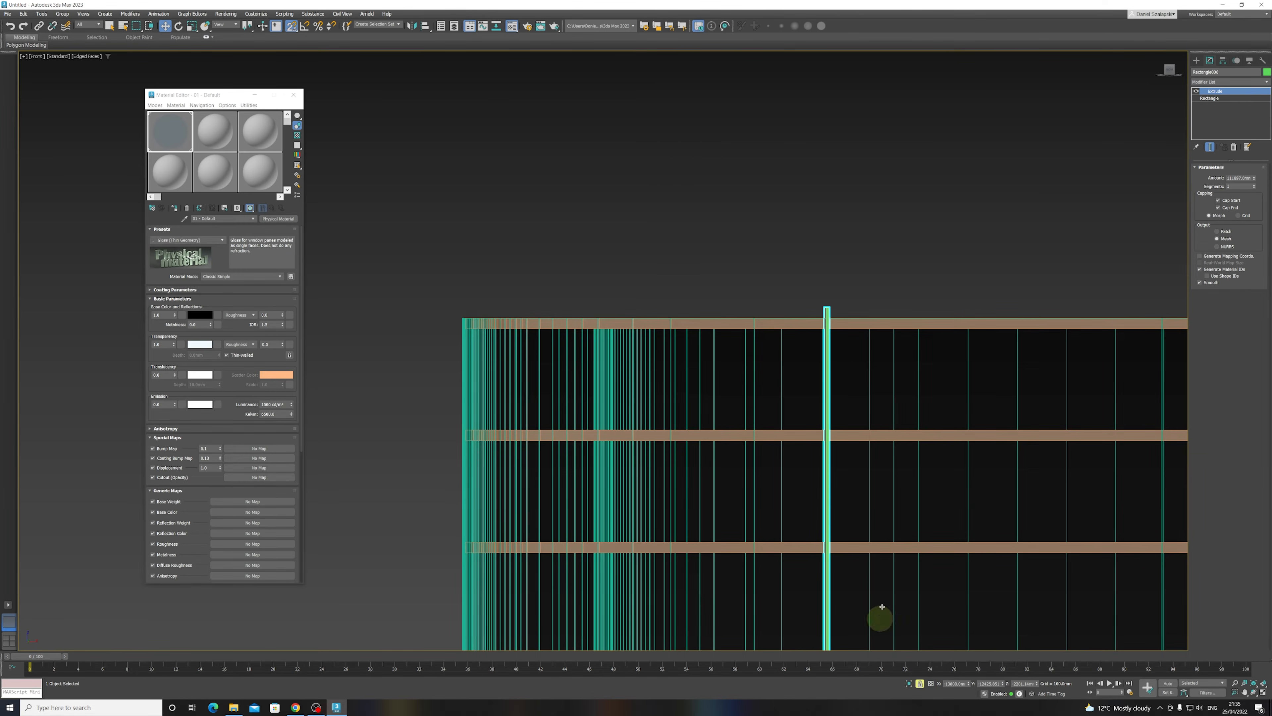
- Move the mullion down until its top snaps to the tower's top edge, and release the selection lock
mouse_move(825, 306)
left_mouse_down()
mouse_move(826, 321)
mouse_move(653, 335)
mouse_move(695, 276)
mouse_move(821, 325)
left_mouse_up()
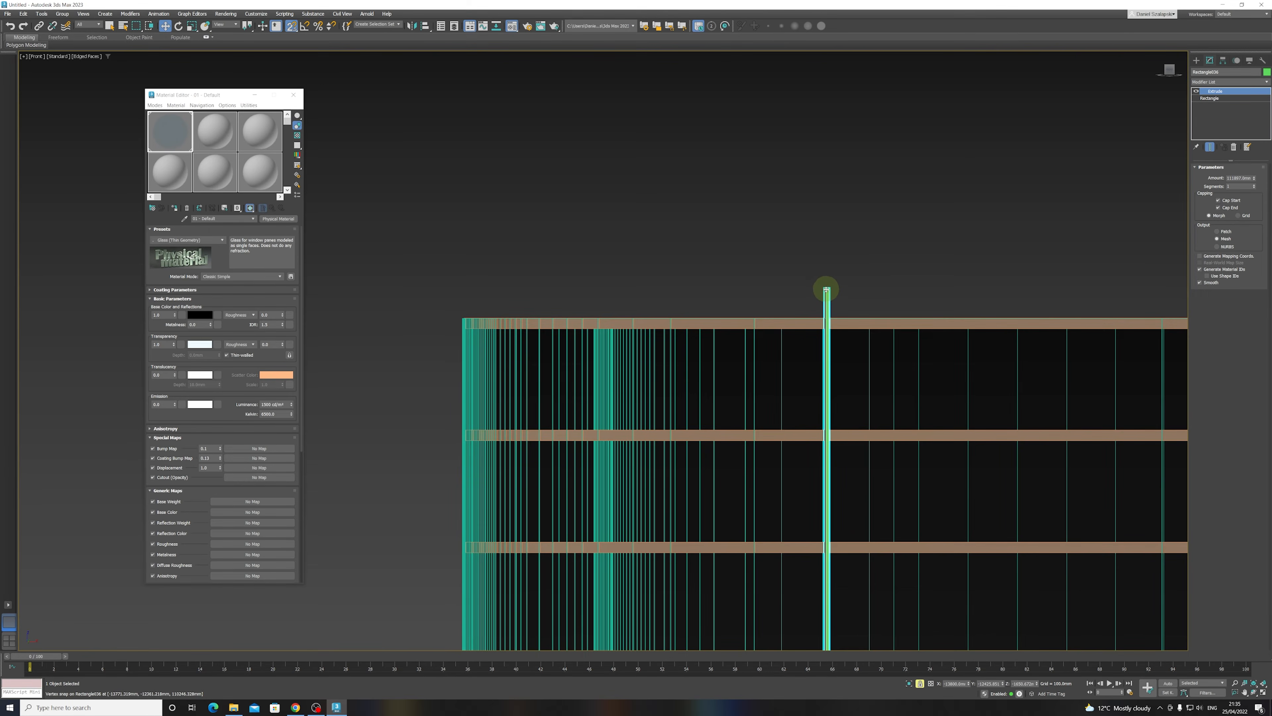
left_click_drag(827, 289, 755, 327)
left_click_drag(826, 300, 799, 321)
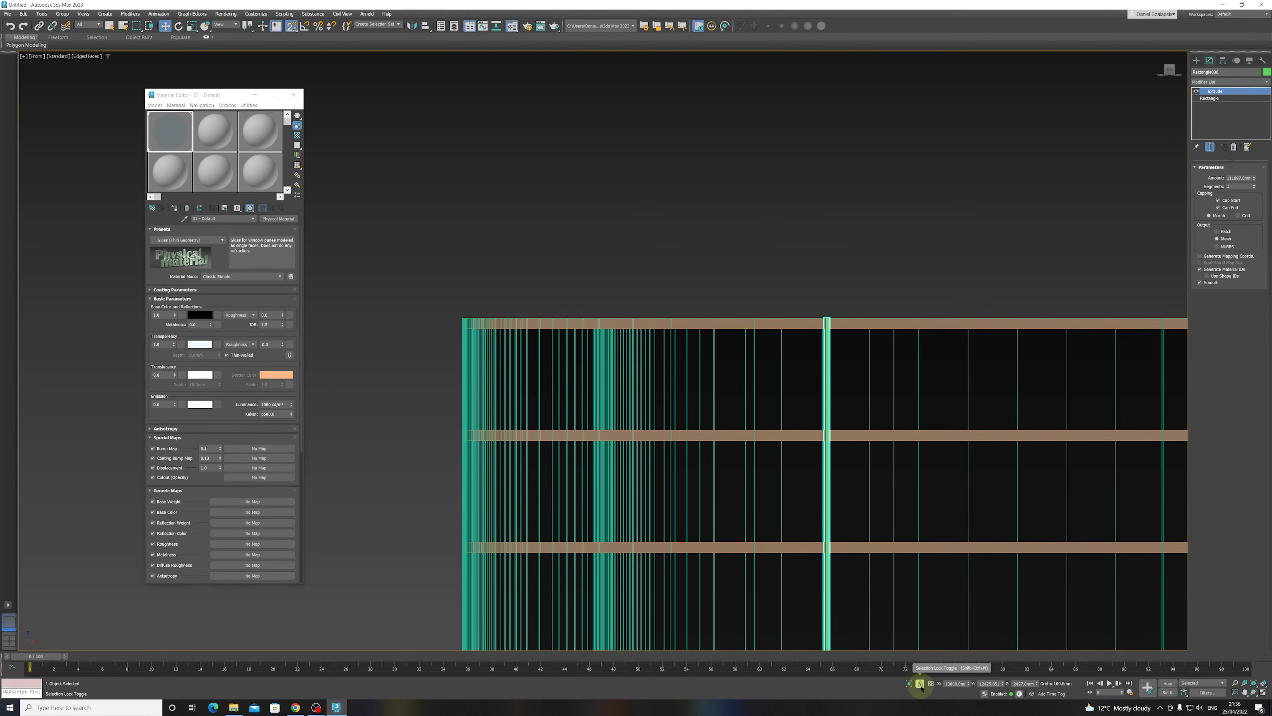
left_click(920, 685)
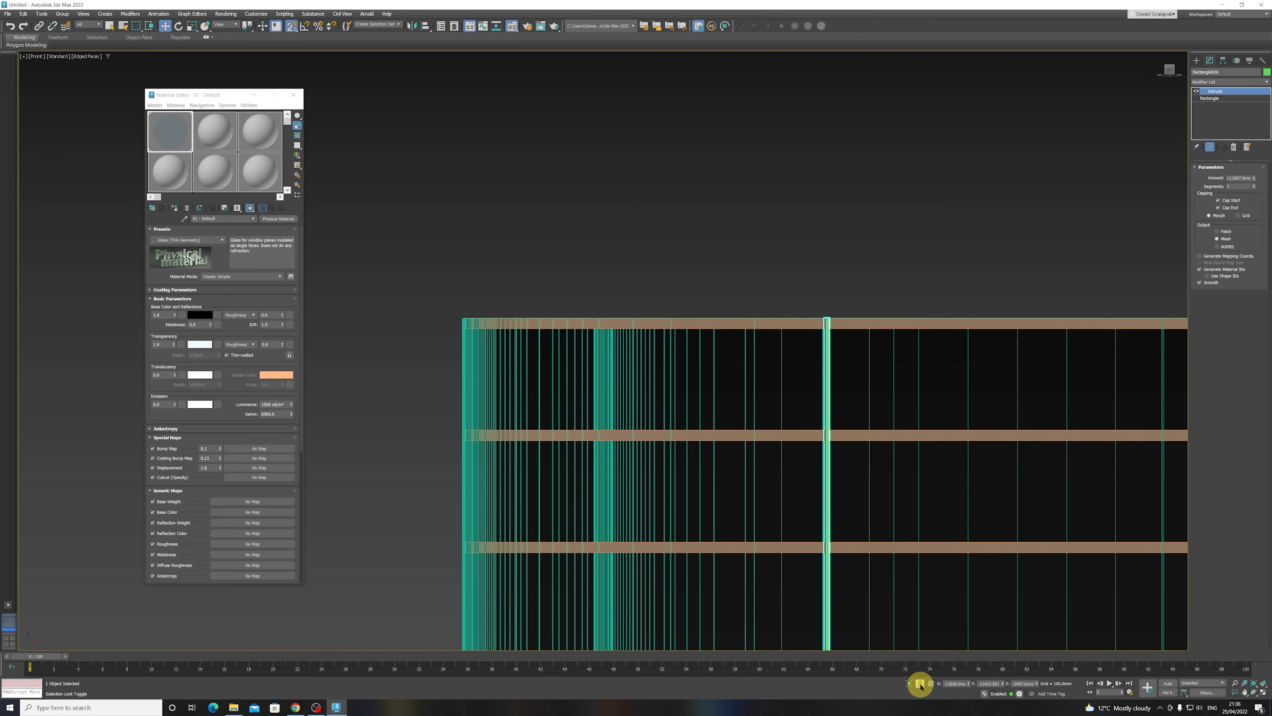
- Deselect the mullion to check its top against the tower's top edge, and select it again
left_click(841, 265)
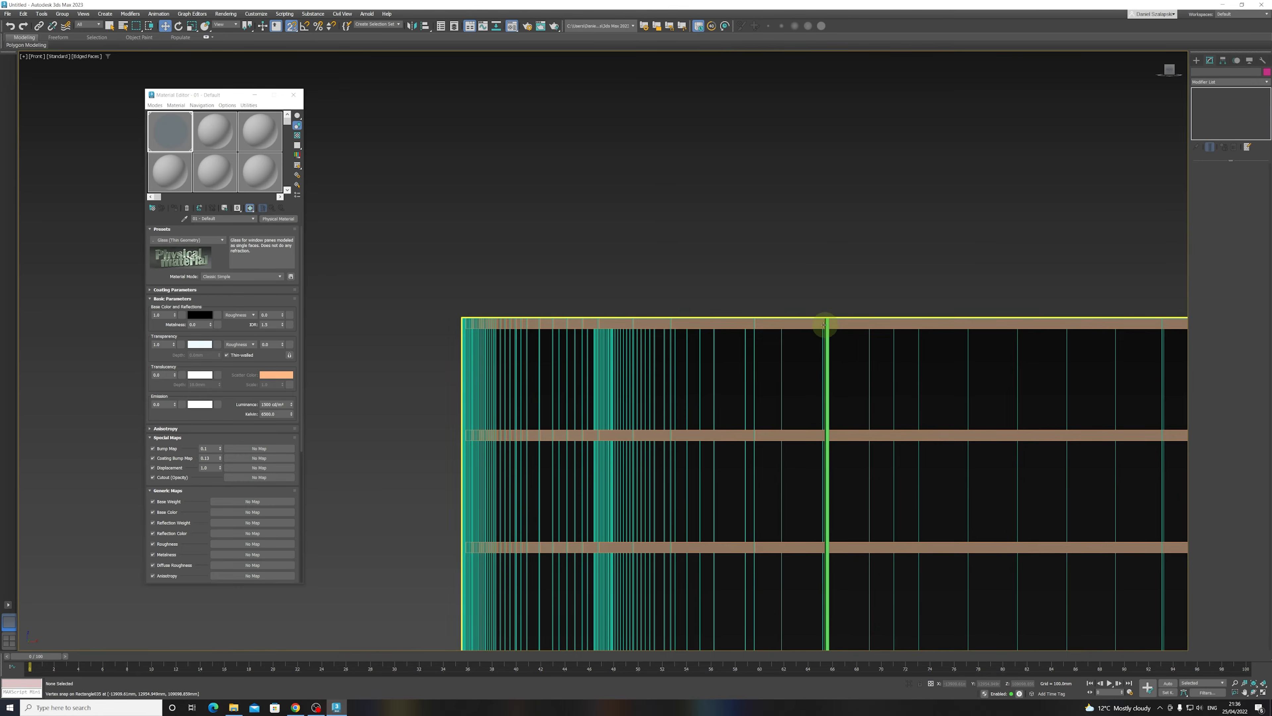
left_click(804, 361)
left_click(826, 324)
left_click(818, 277)
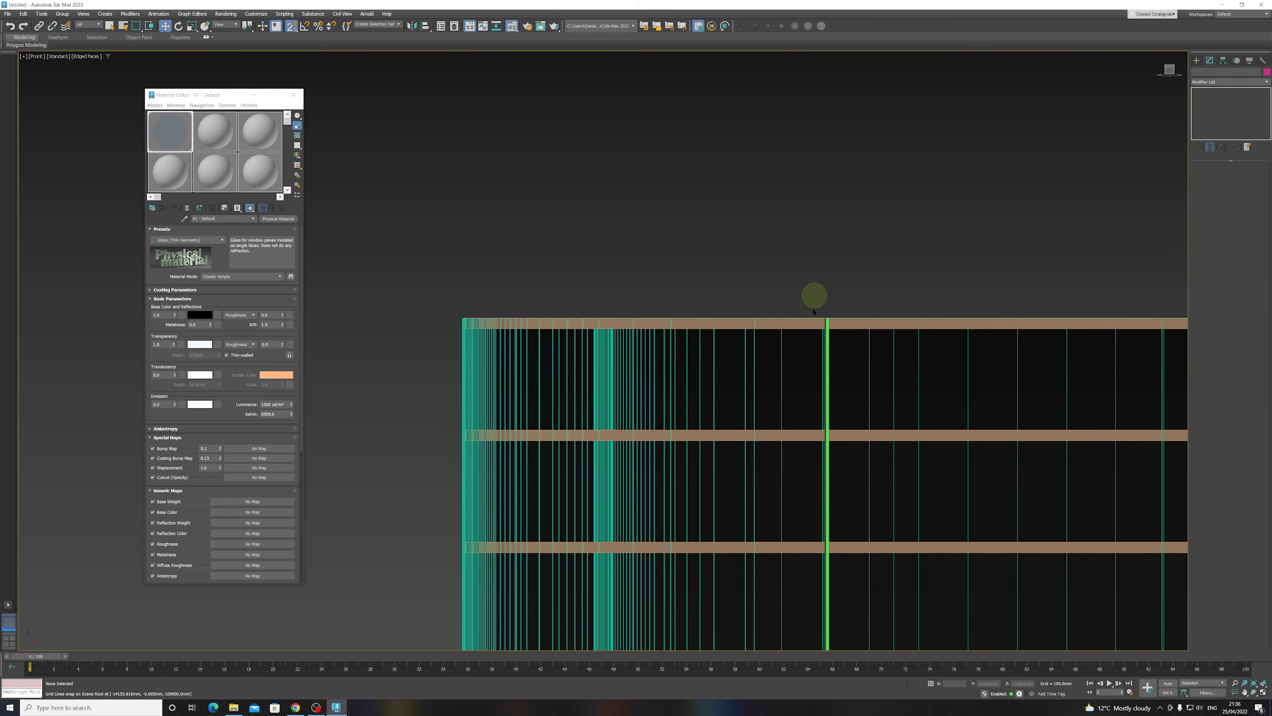
scroll(789, 501, "down", 5)
left_click(803, 463)
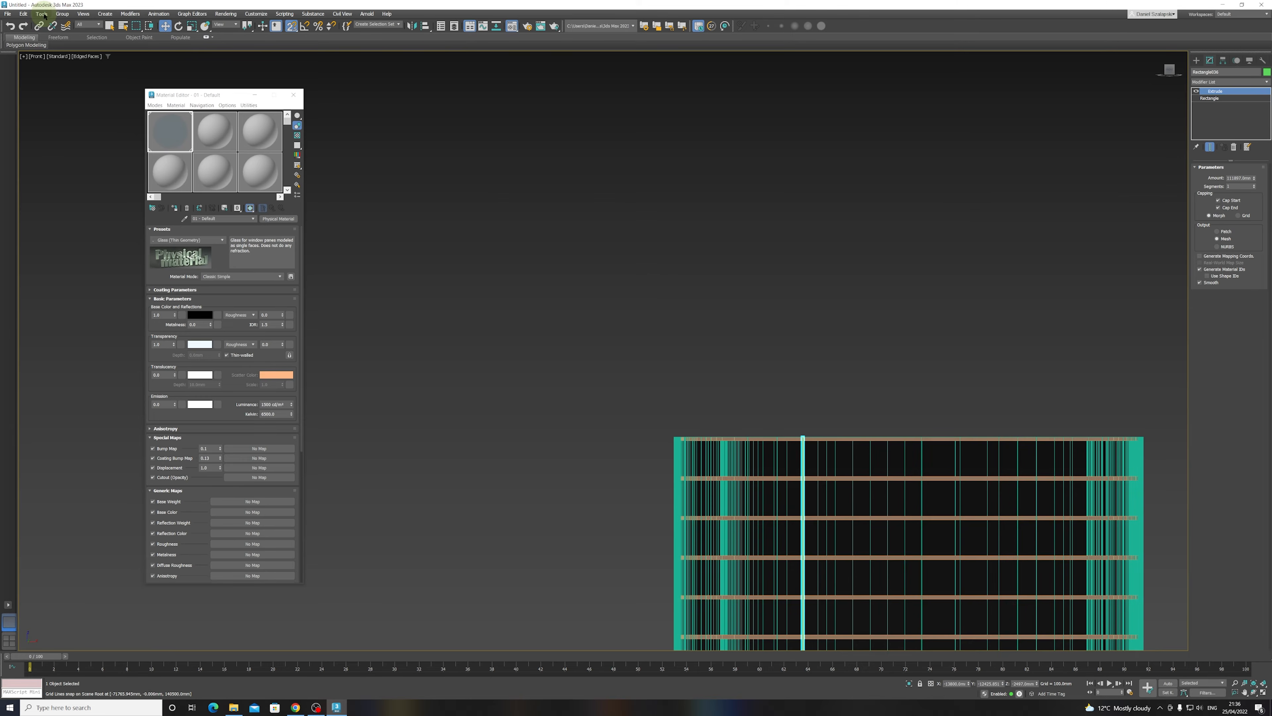
- Examine the list of scene objects in the Scene Explorer and close it
left_click(82, 14)
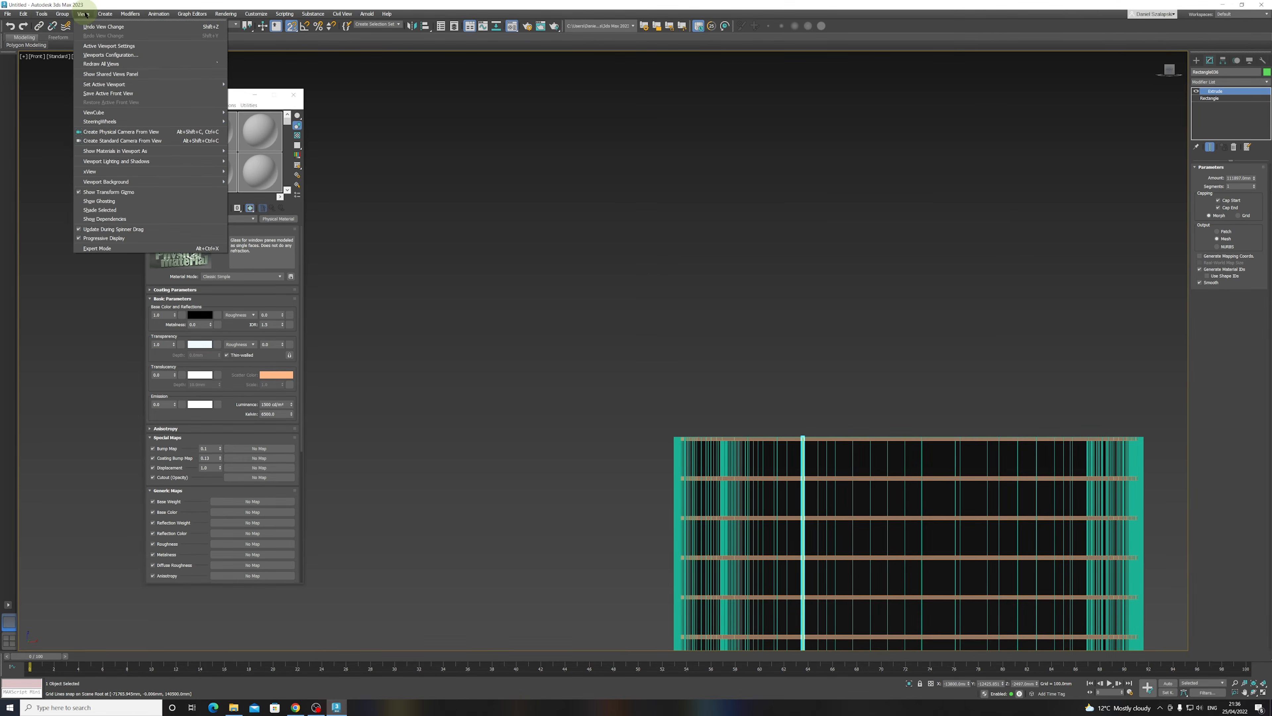
left_click(60, 27)
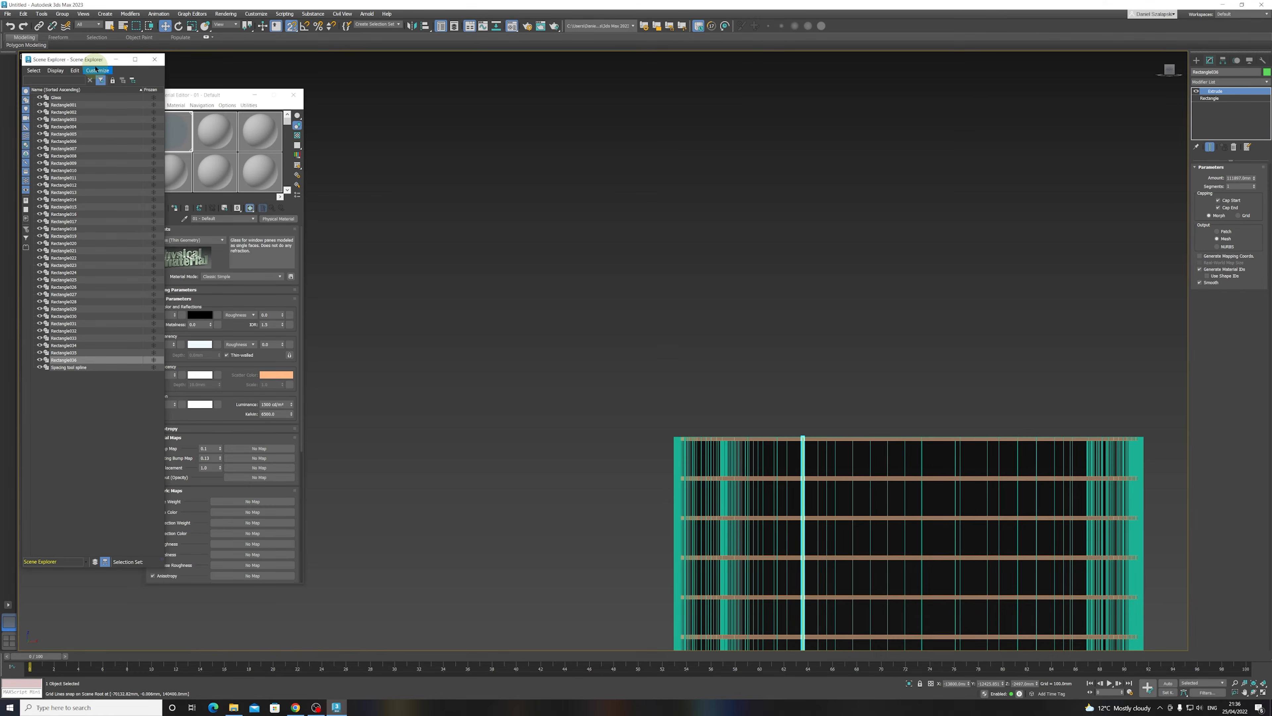
left_click(57, 70)
left_click(73, 63)
left_click_drag(73, 62, 75, 73)
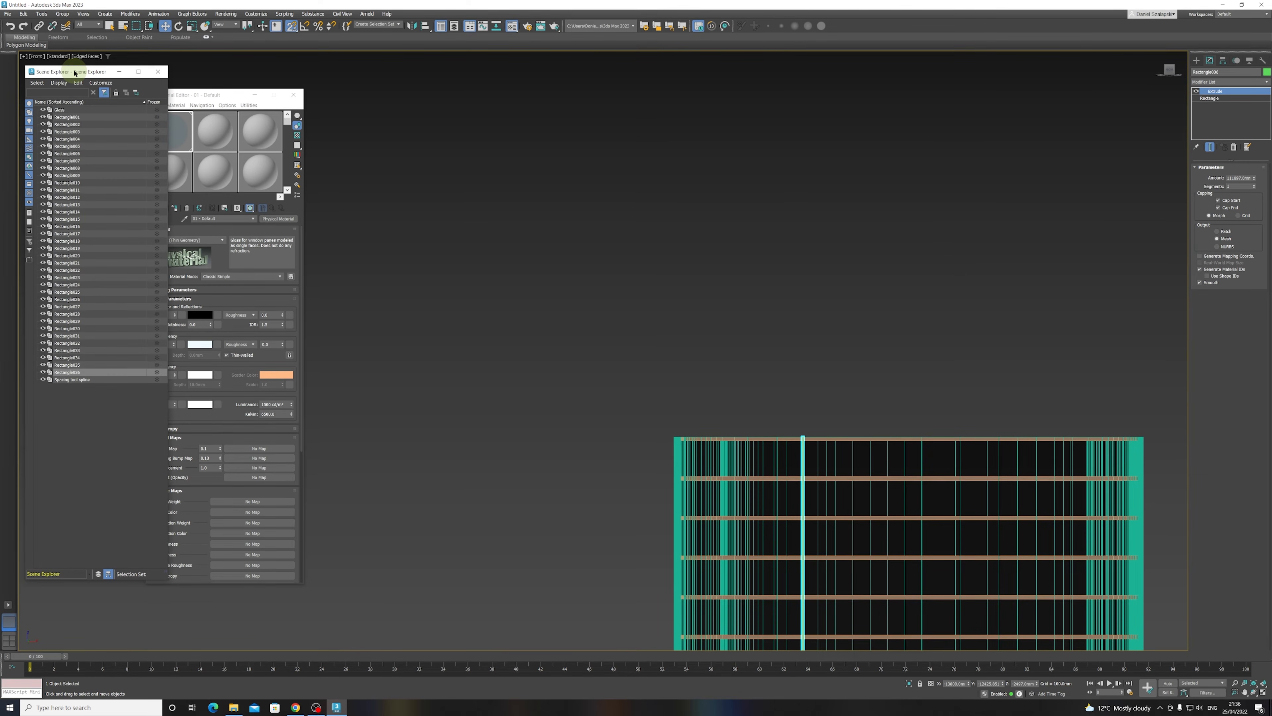
left_click_drag(62, 75, 62, 71)
left_click(159, 68)
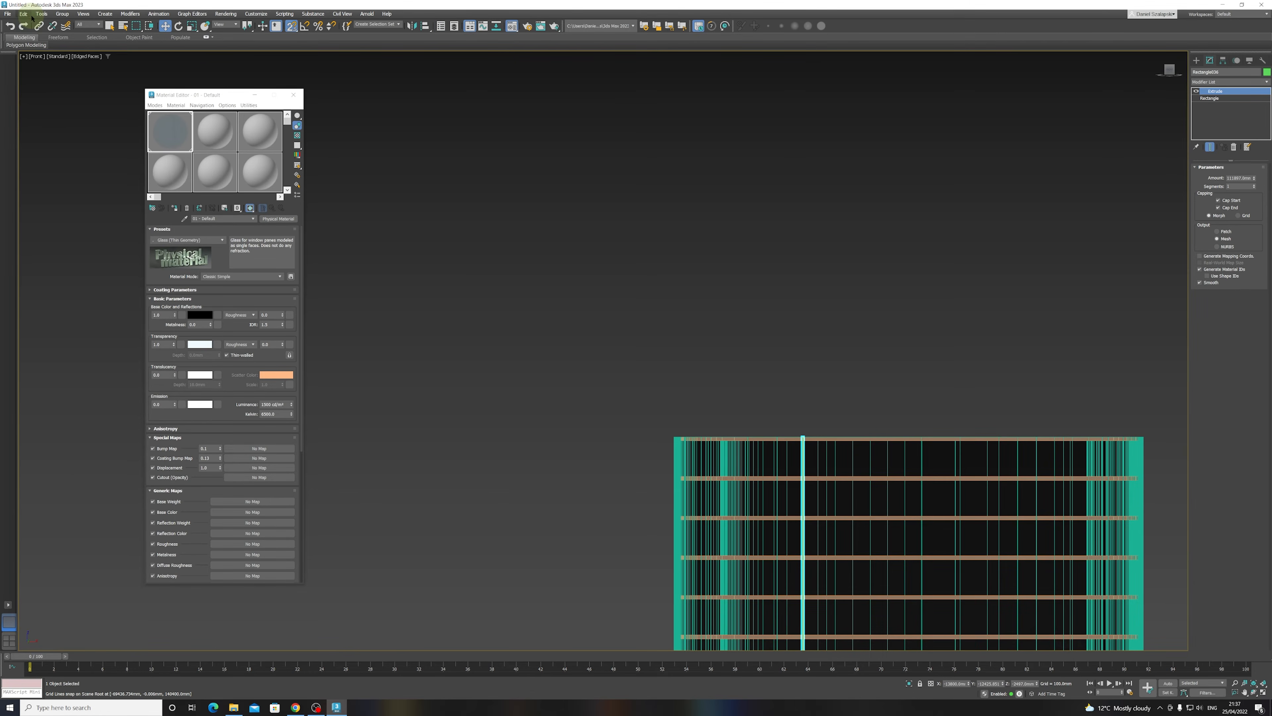
left_click(42, 14)
left_click(49, 23)
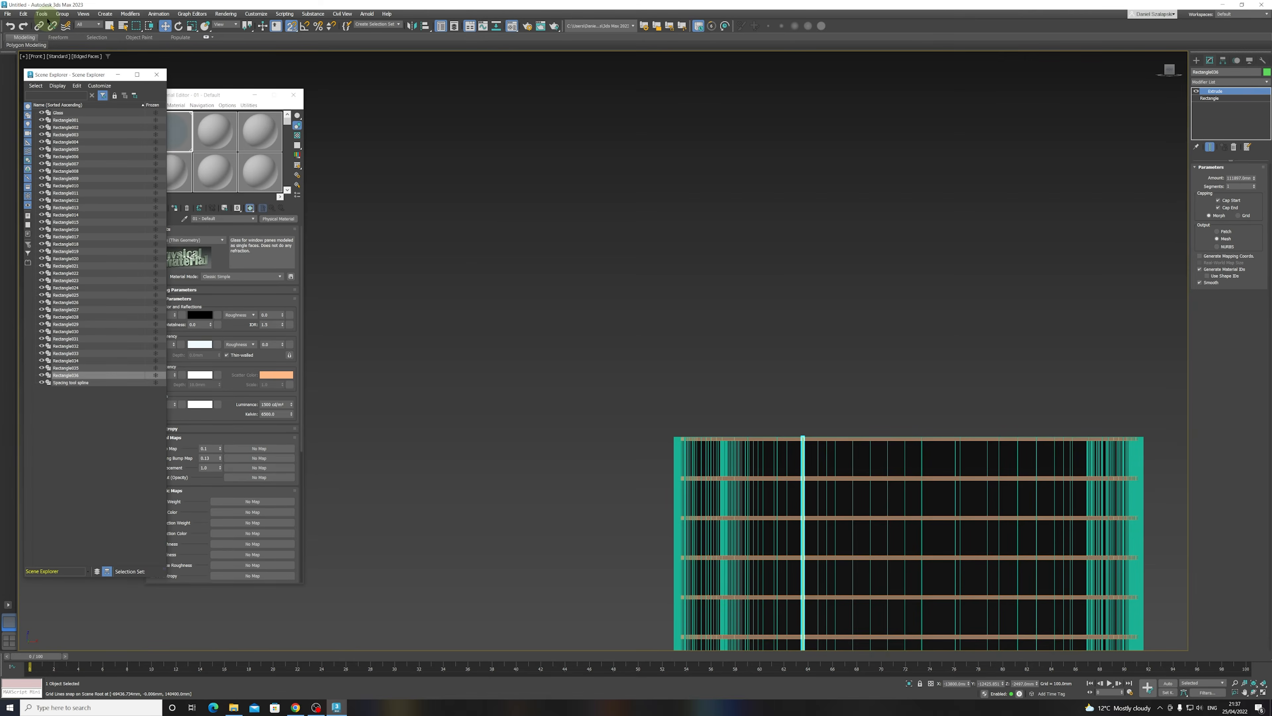
left_click(156, 74)
- Examine the scene's layers in the Layer Explorer and close it
left_click(42, 14)
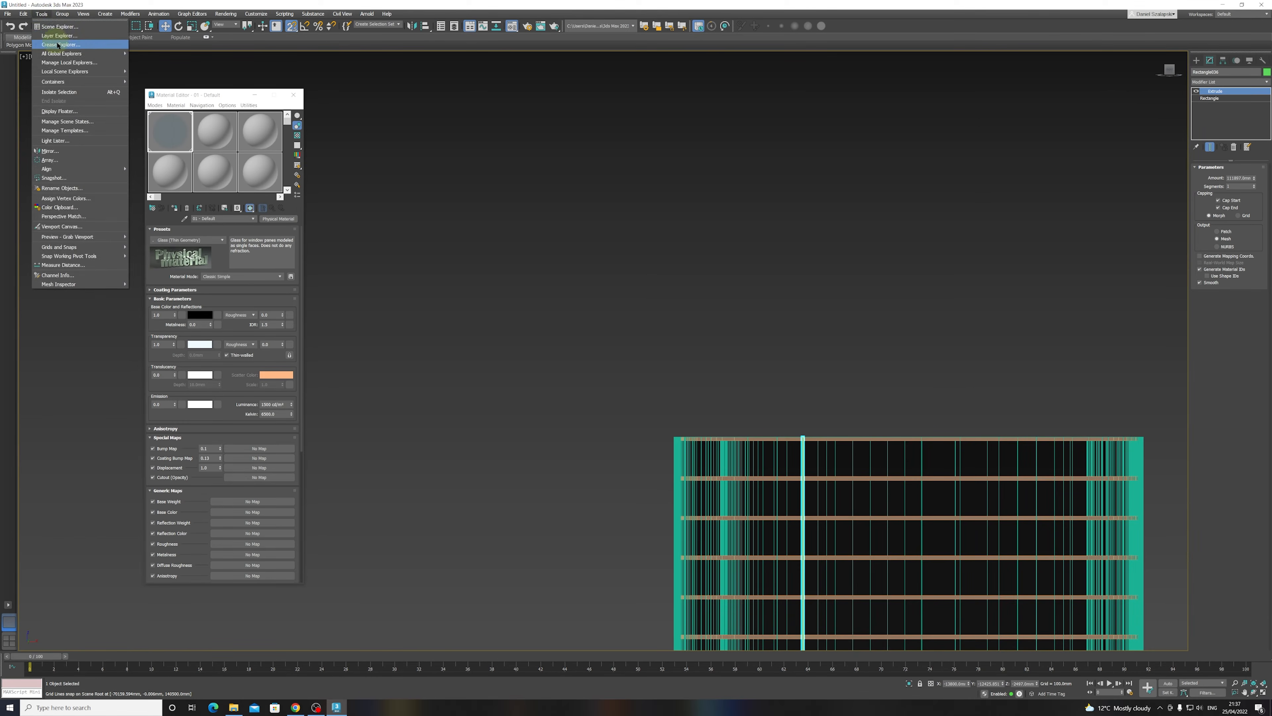
left_click(60, 36)
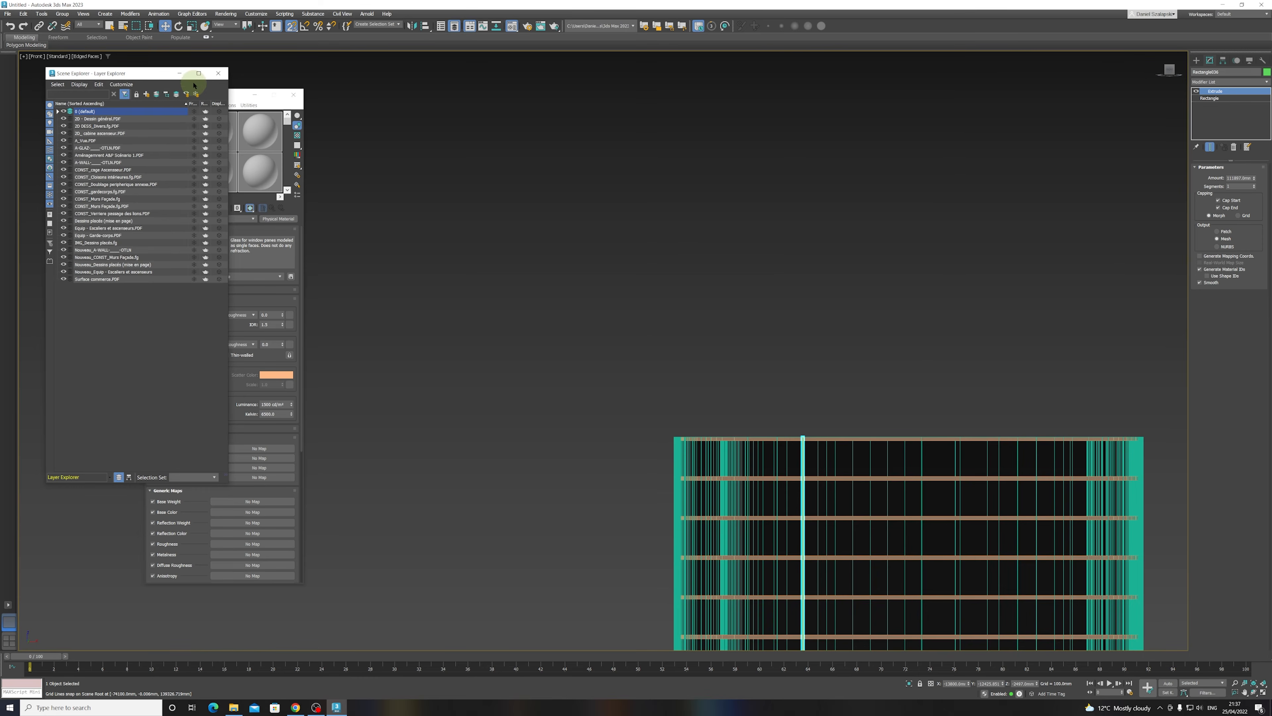
left_click(218, 73)
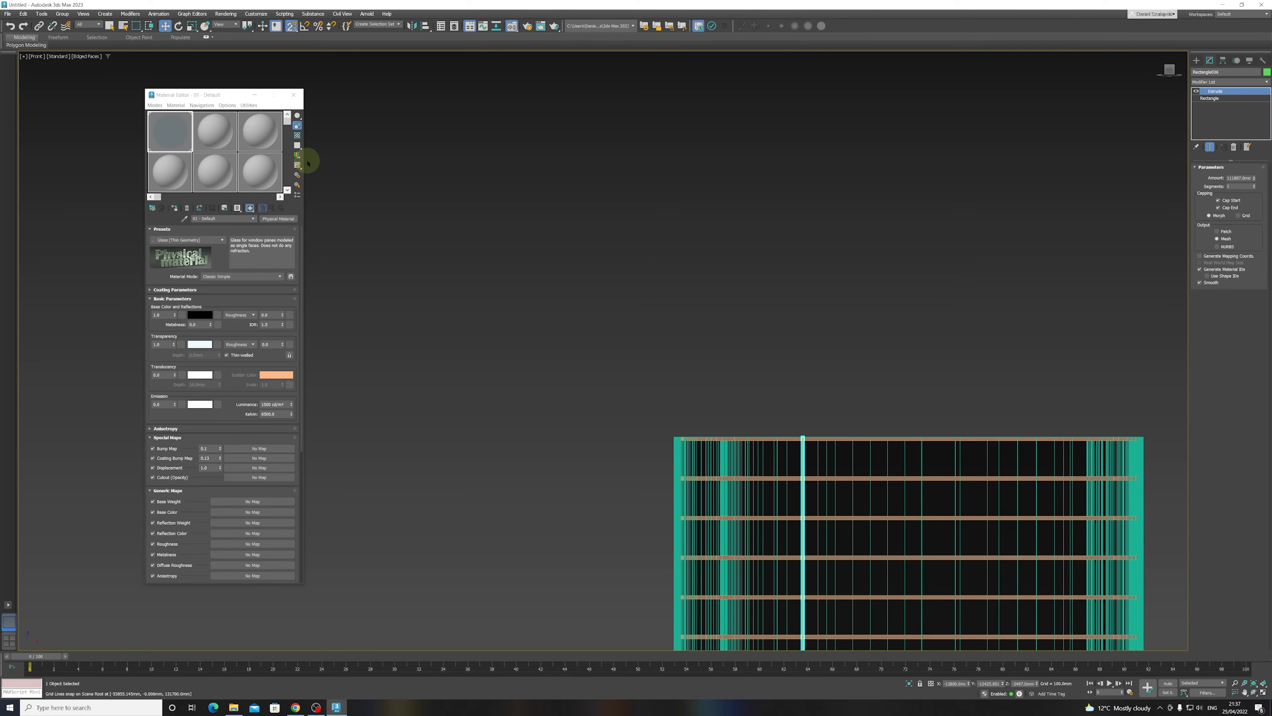
- Rename the mullion Frame and set its object color to red
left_click(110, 25)
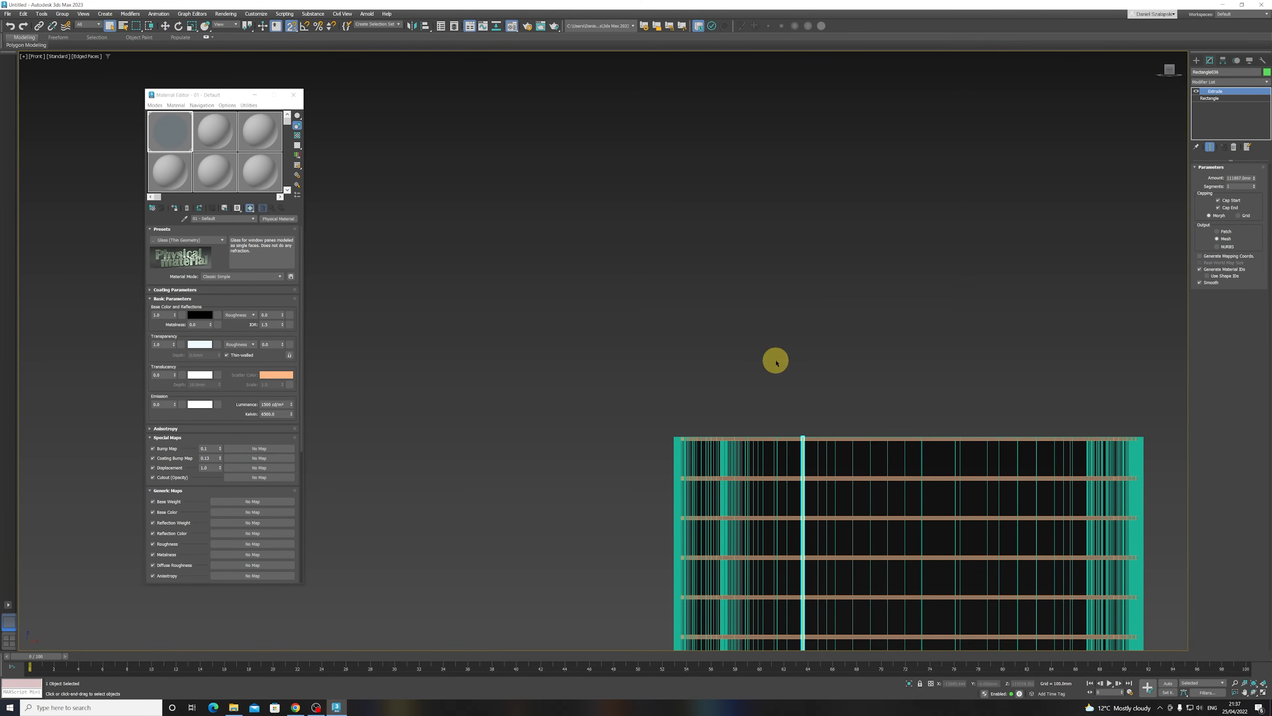
left_click(774, 359)
left_click(803, 440)
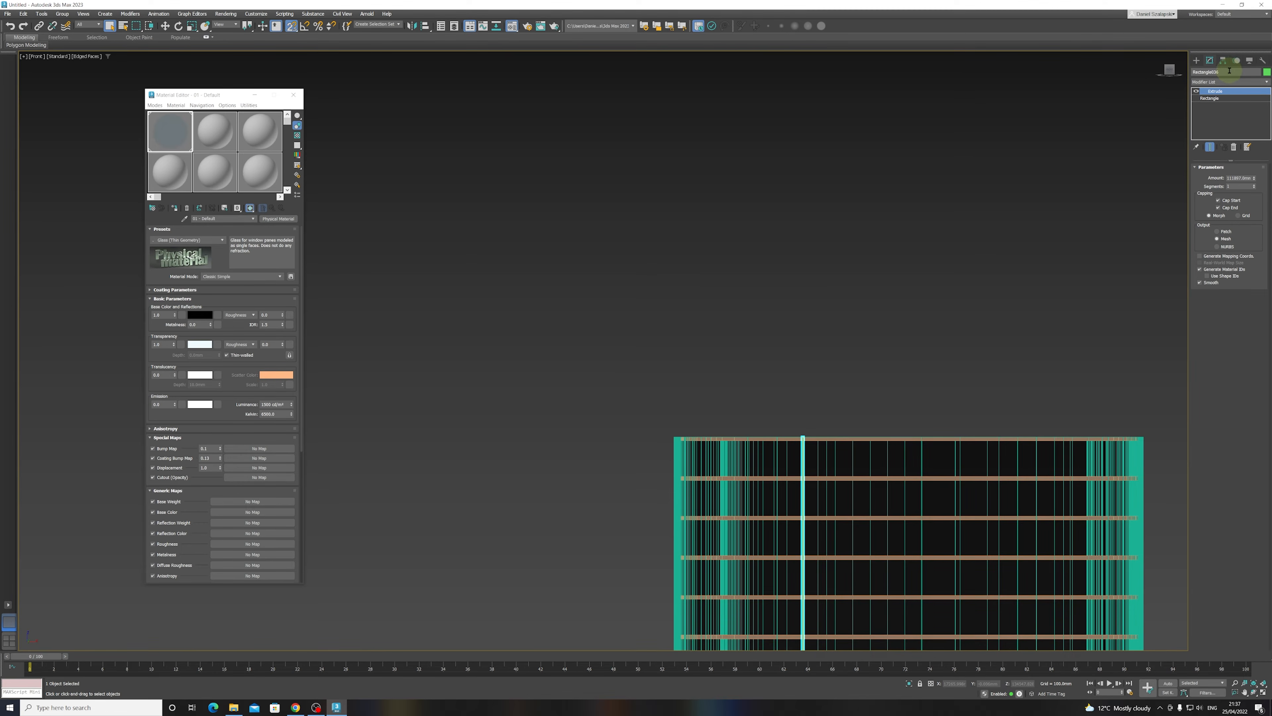
left_click_drag(1228, 71, 1189, 74)
left_click(1268, 73)
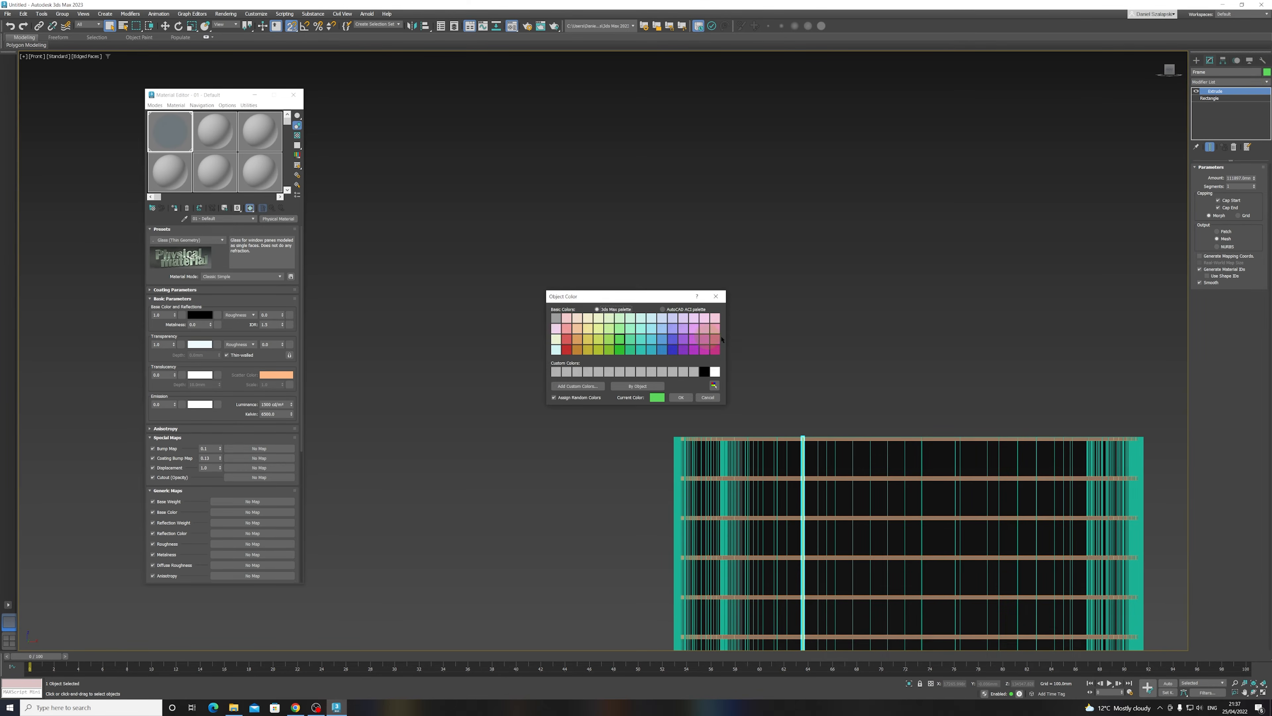
left_click(567, 349)
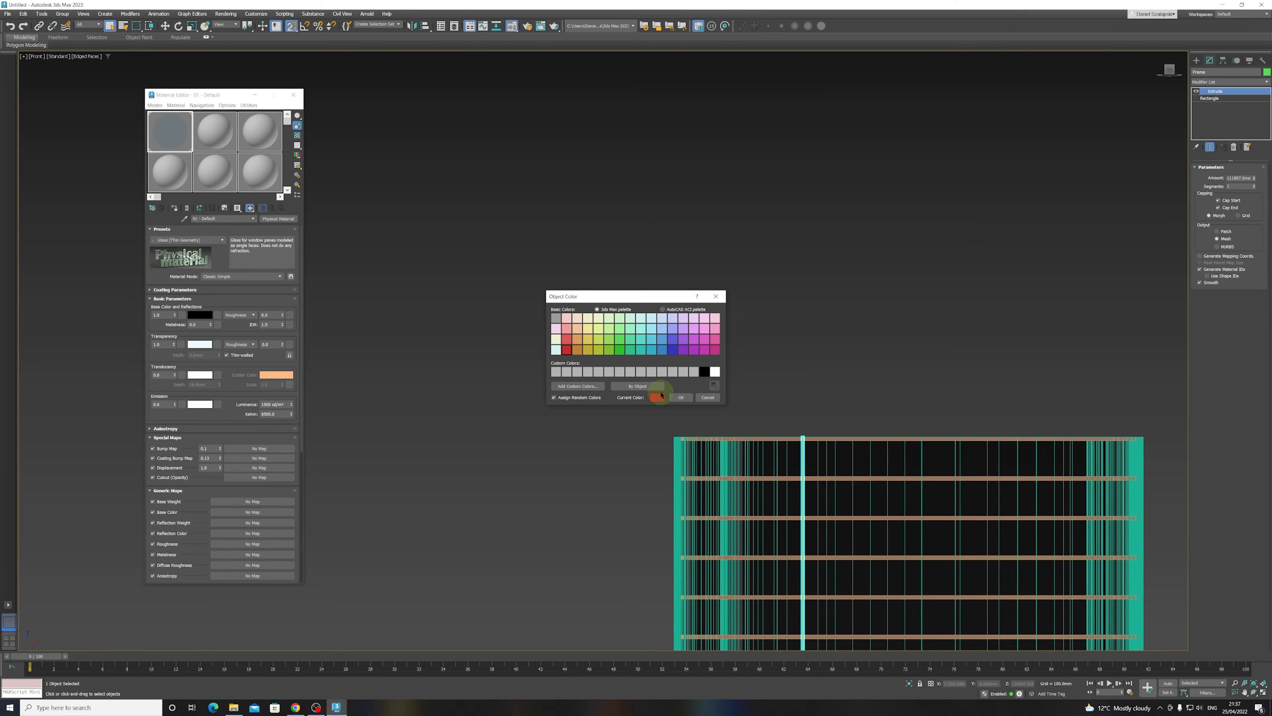
left_click(681, 396)
left_click(788, 347)
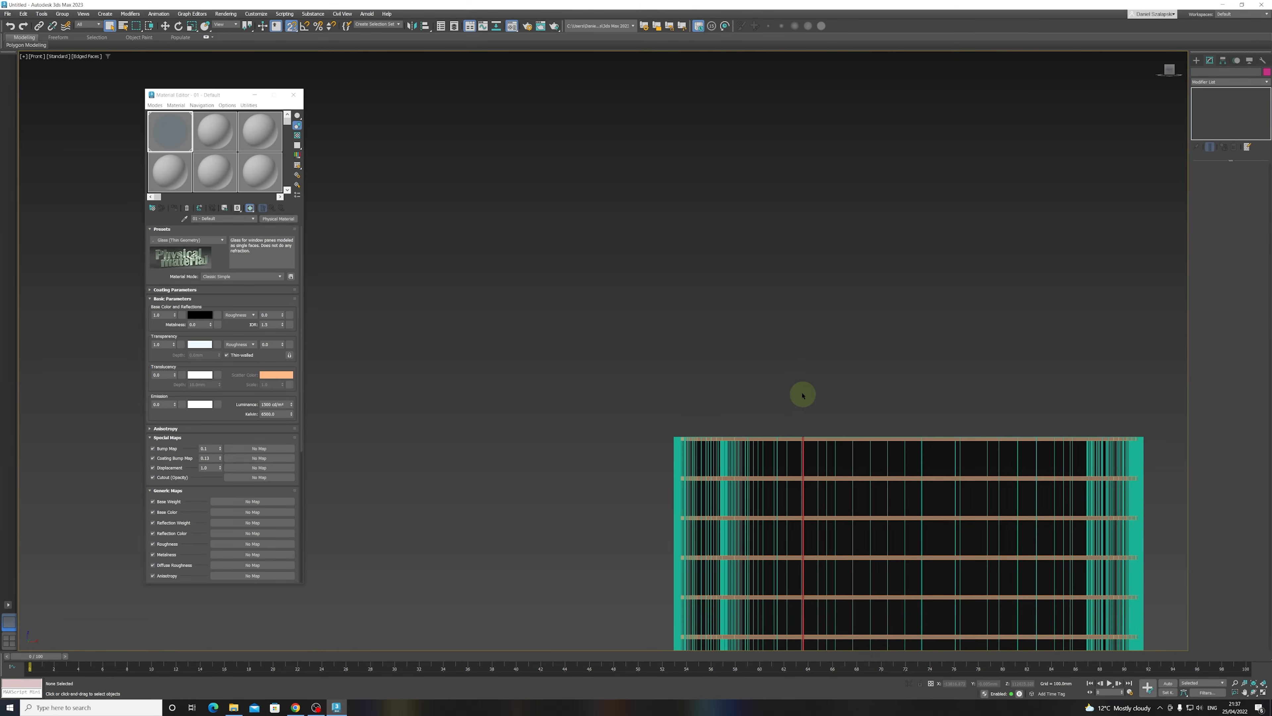
- Select the glass, a floor slab and the Frame mullion in turn to compare their names and colors
middle_click_drag(804, 395, 755, 282)
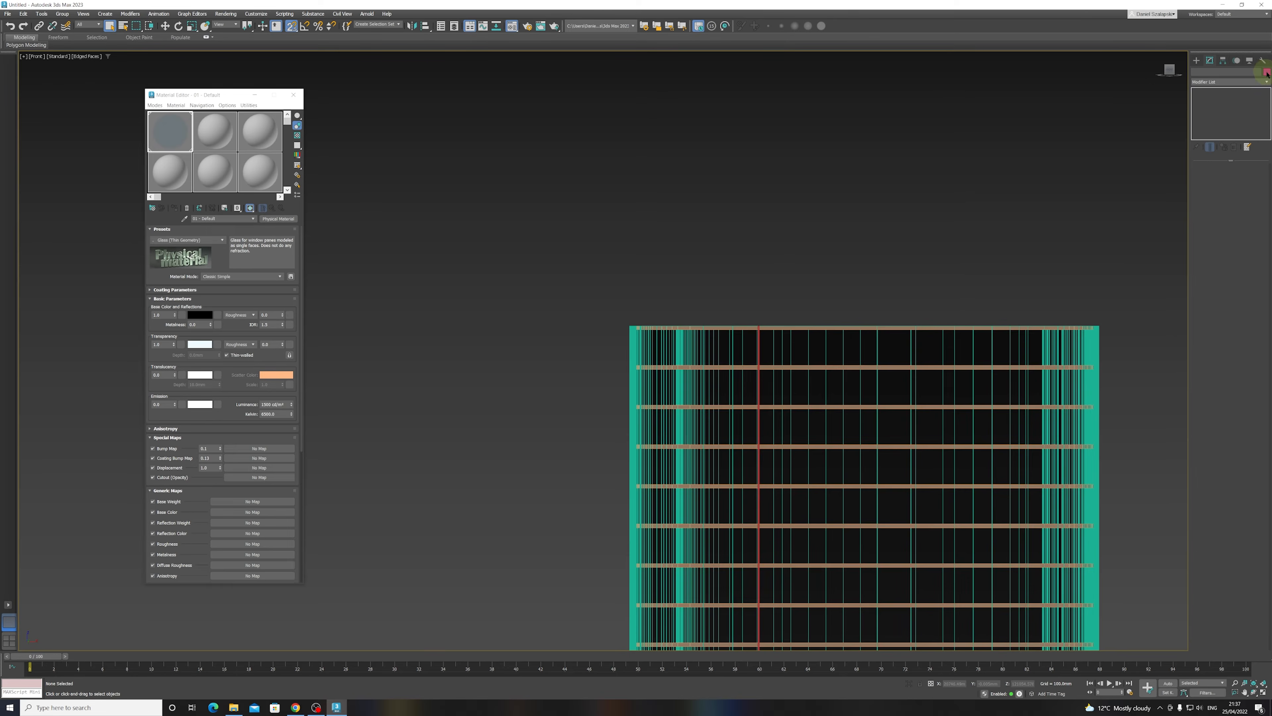
left_click(891, 337)
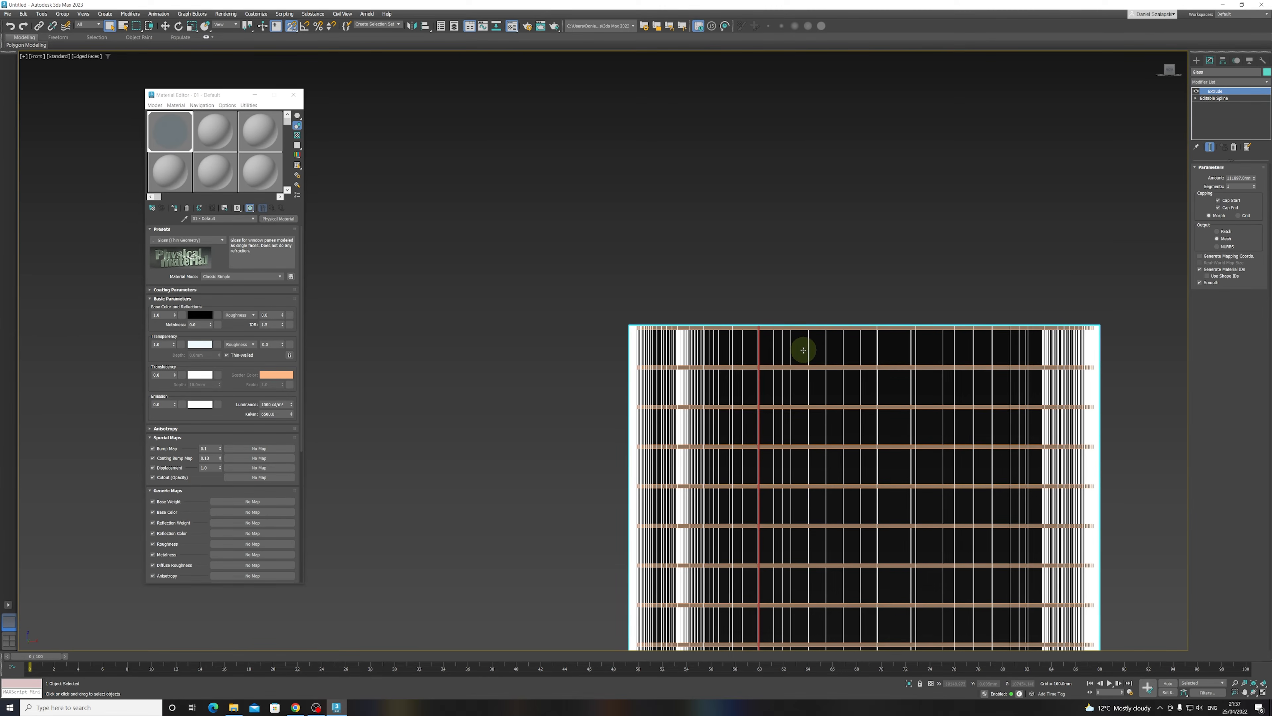
left_click(765, 368)
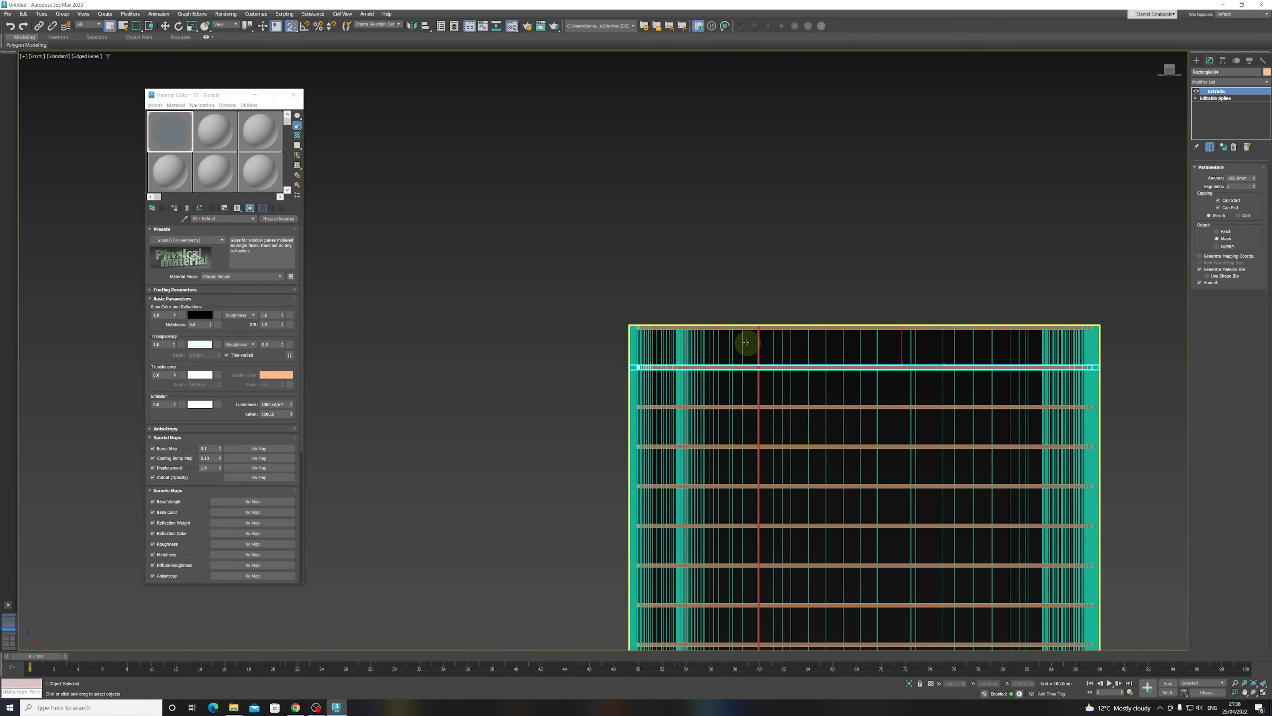
left_click(776, 301)
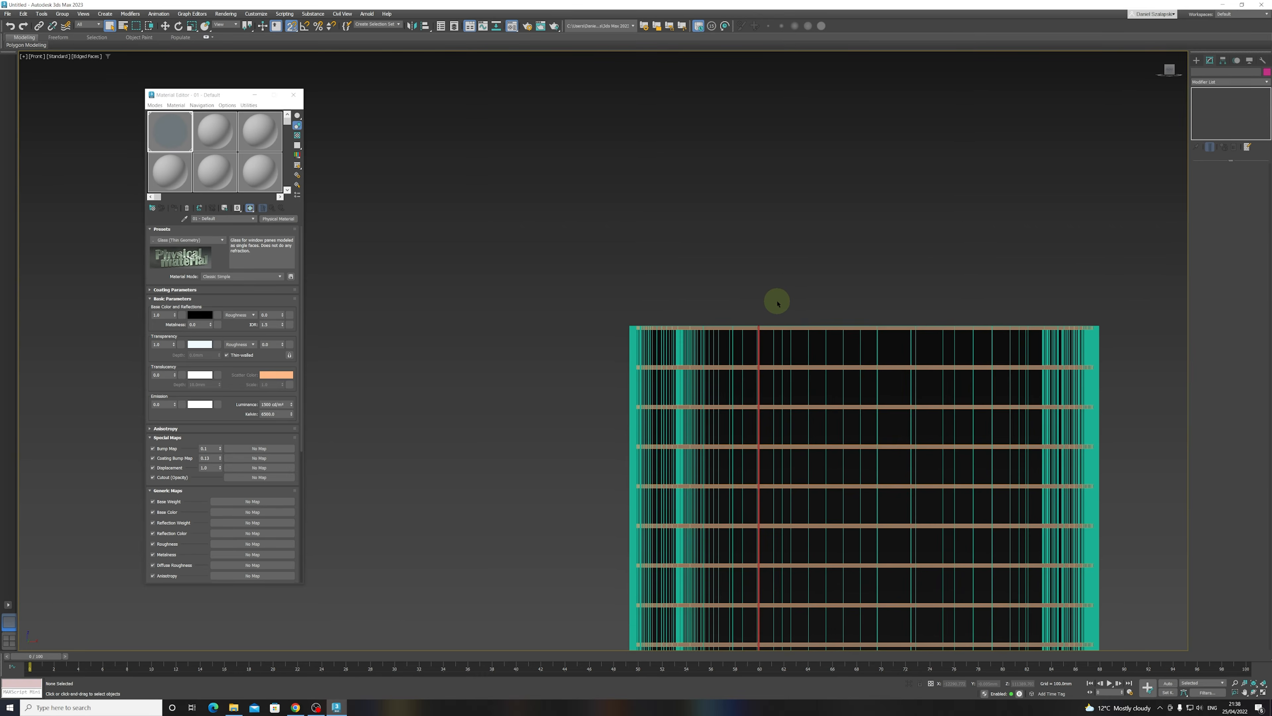
left_click(759, 332)
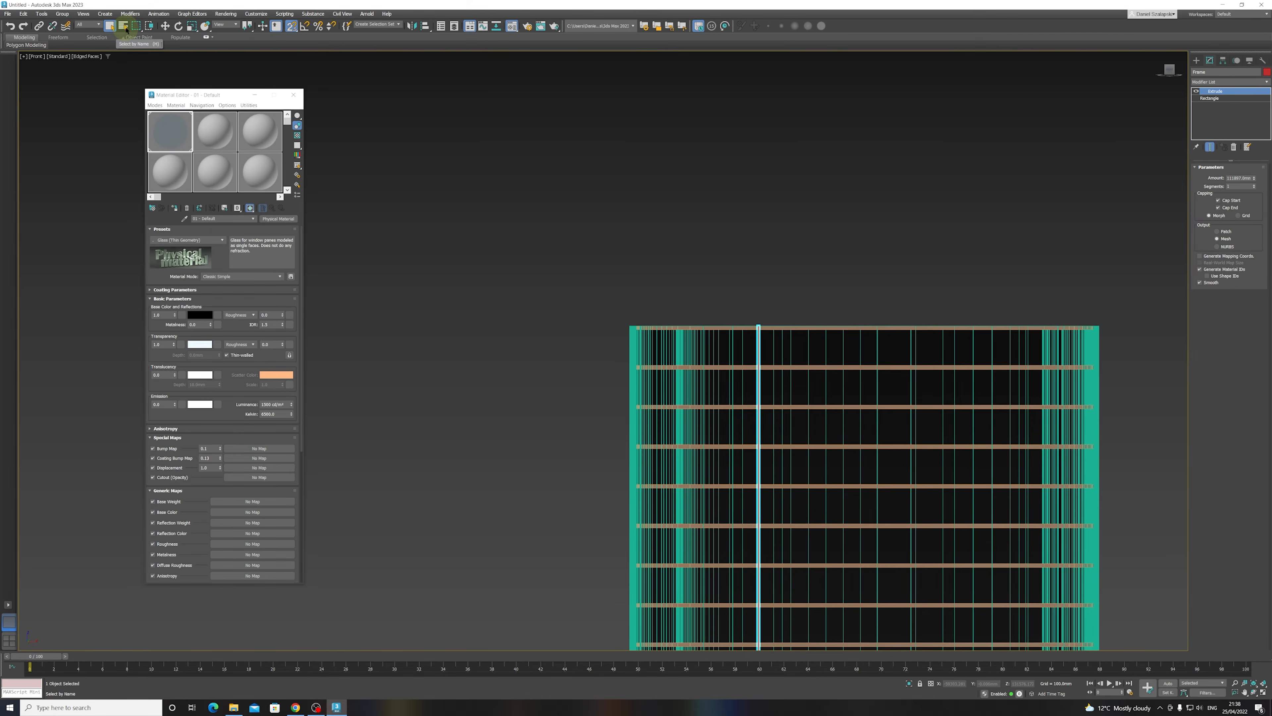
left_click(729, 281)
left_click(759, 340)
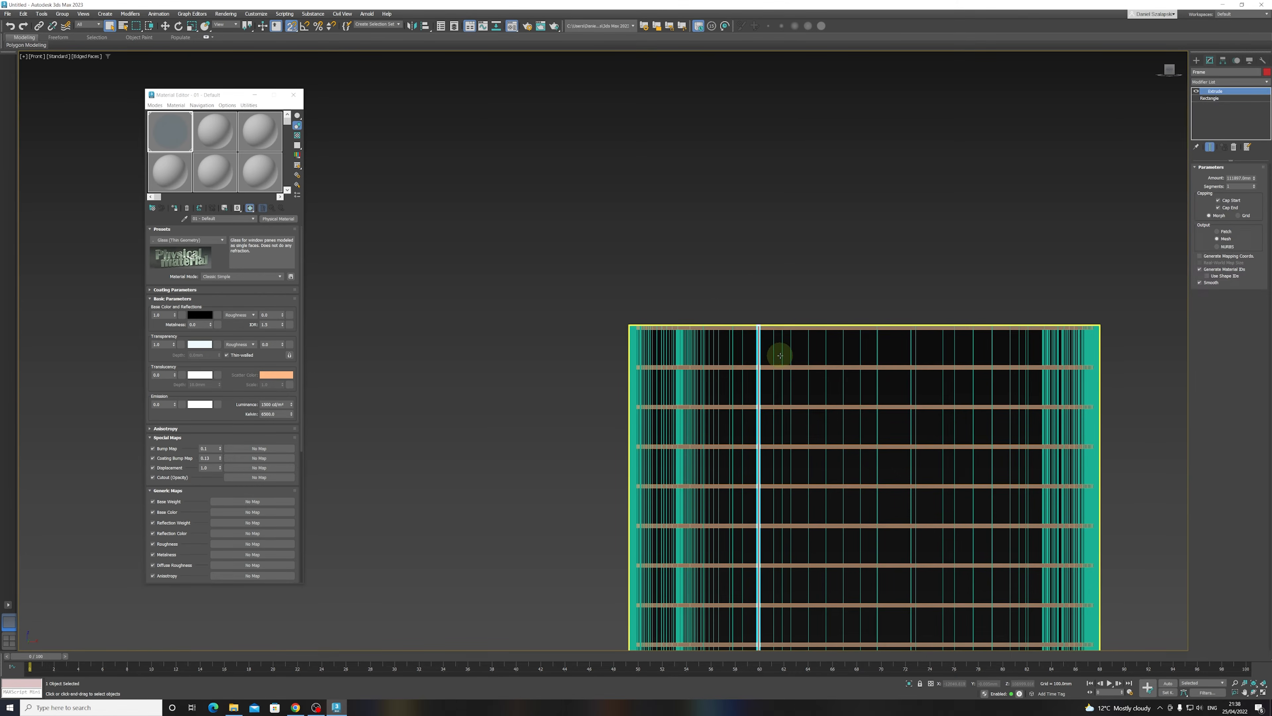
- Select the Spacing tool spline in the Scene Explorer together with the Frame mullion, isolate them and close the explorer
middle_click_drag(787, 352, 837, 284, "alt")
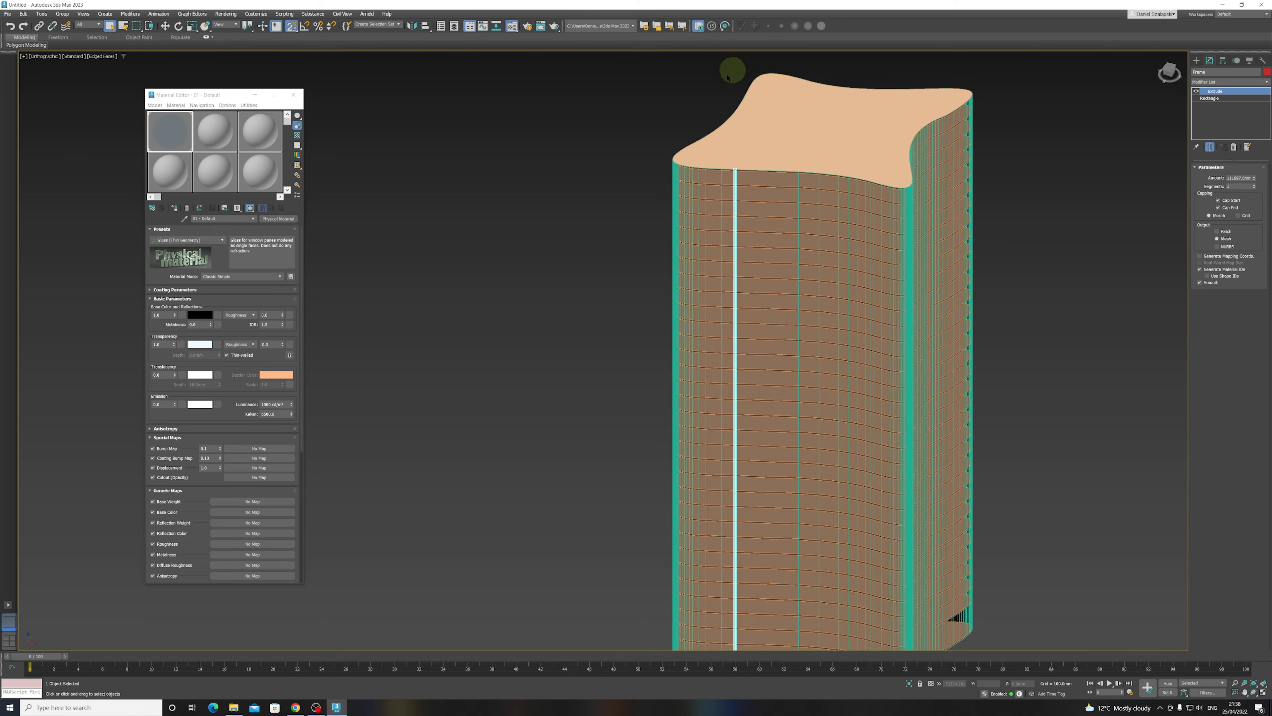
scroll(693, 410, "down", 5)
scroll(698, 509, "up", 10)
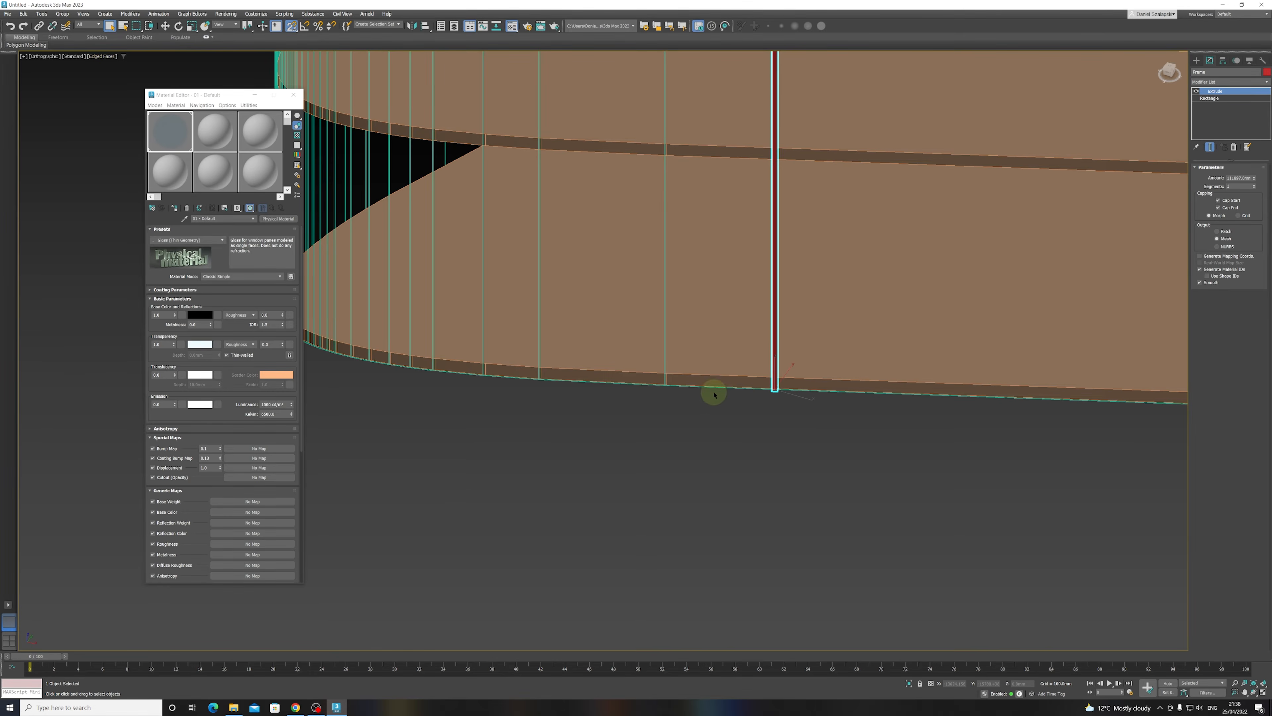
left_click(40, 13)
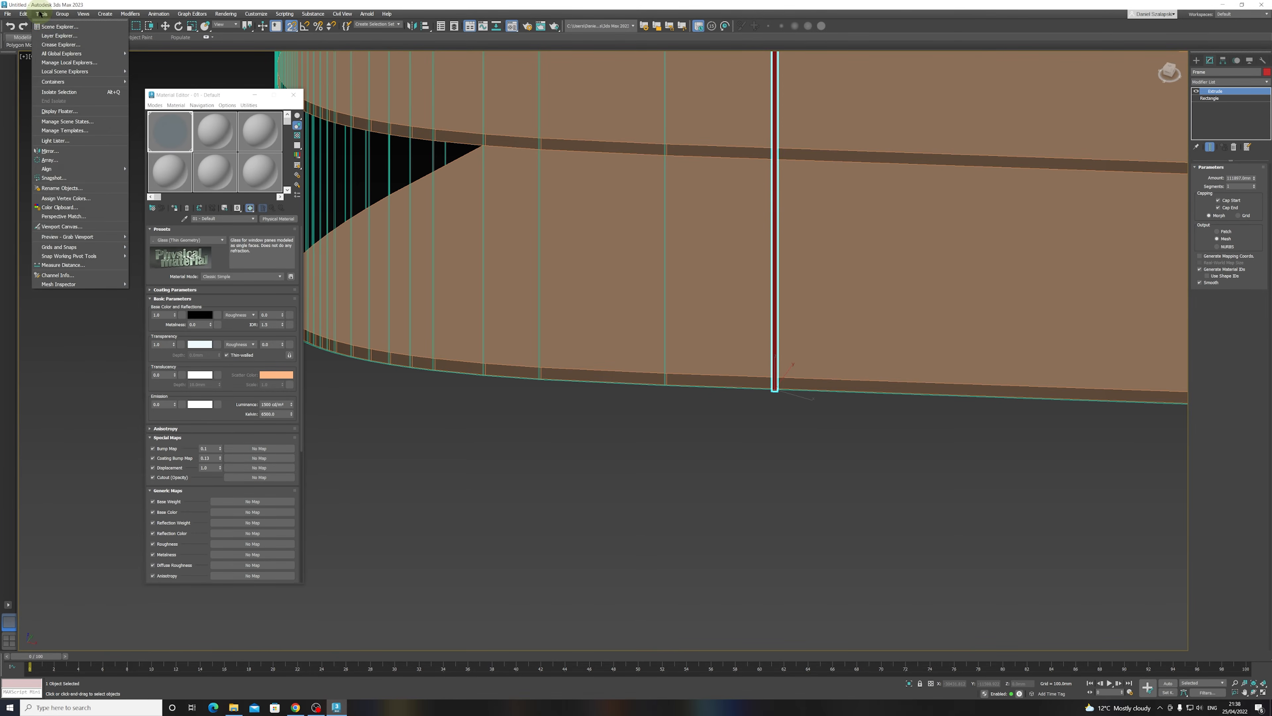
left_click(49, 22)
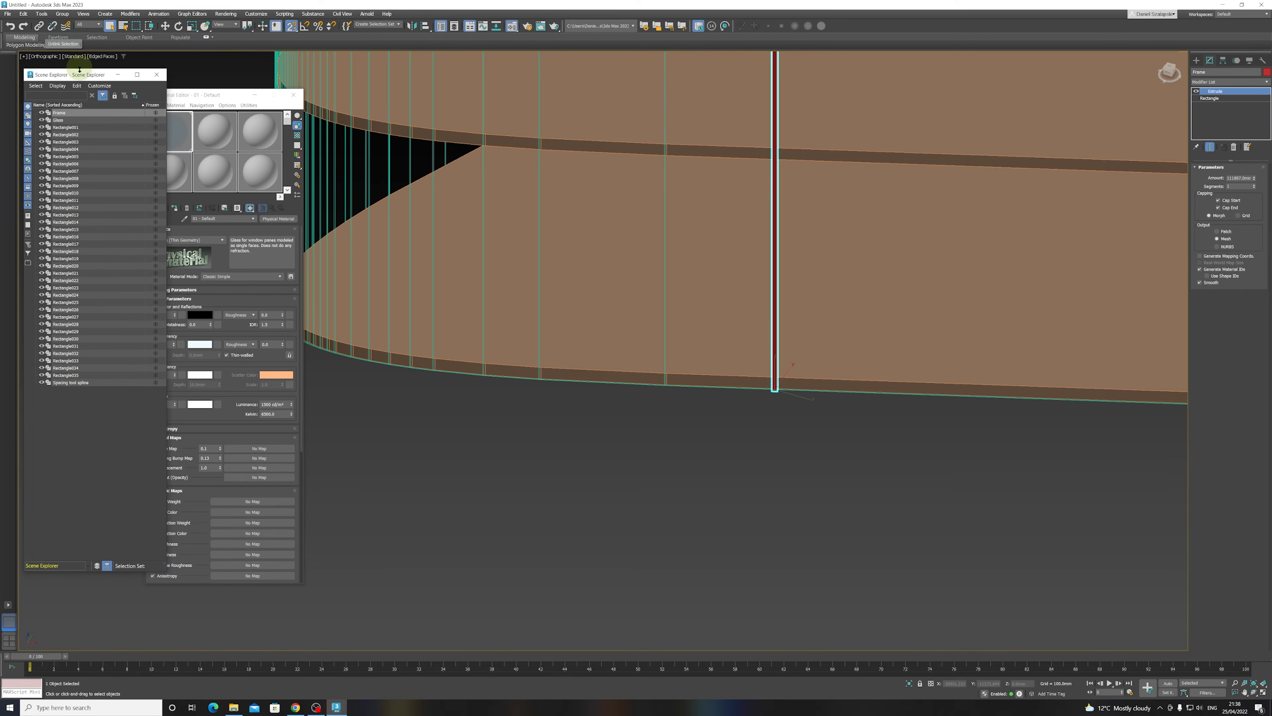
left_click(71, 383)
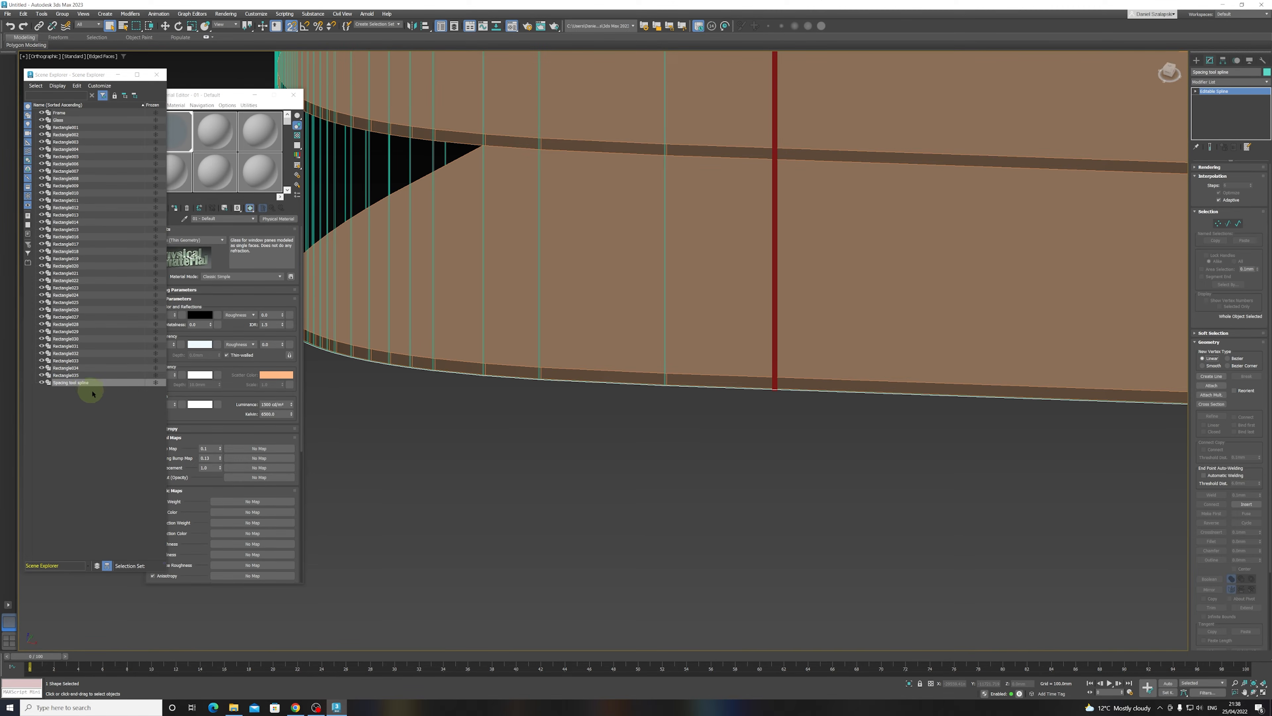
left_click(774, 338, "ctrl")
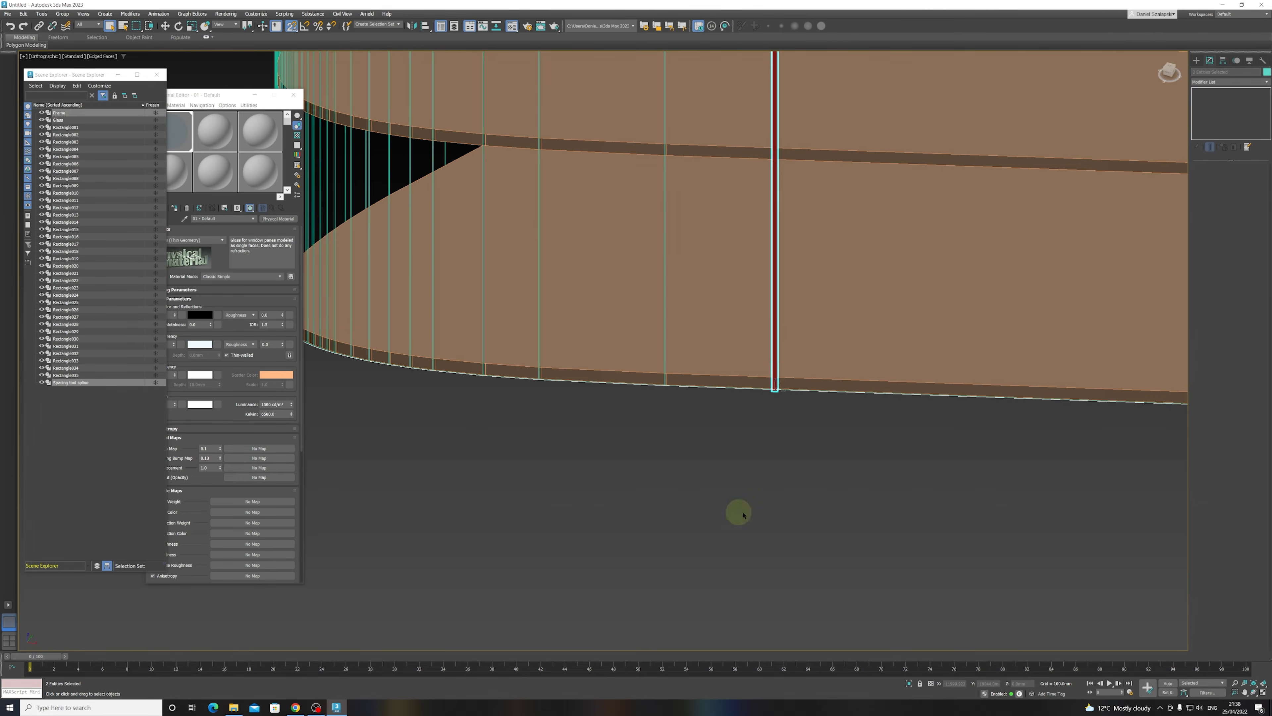
left_click(909, 684)
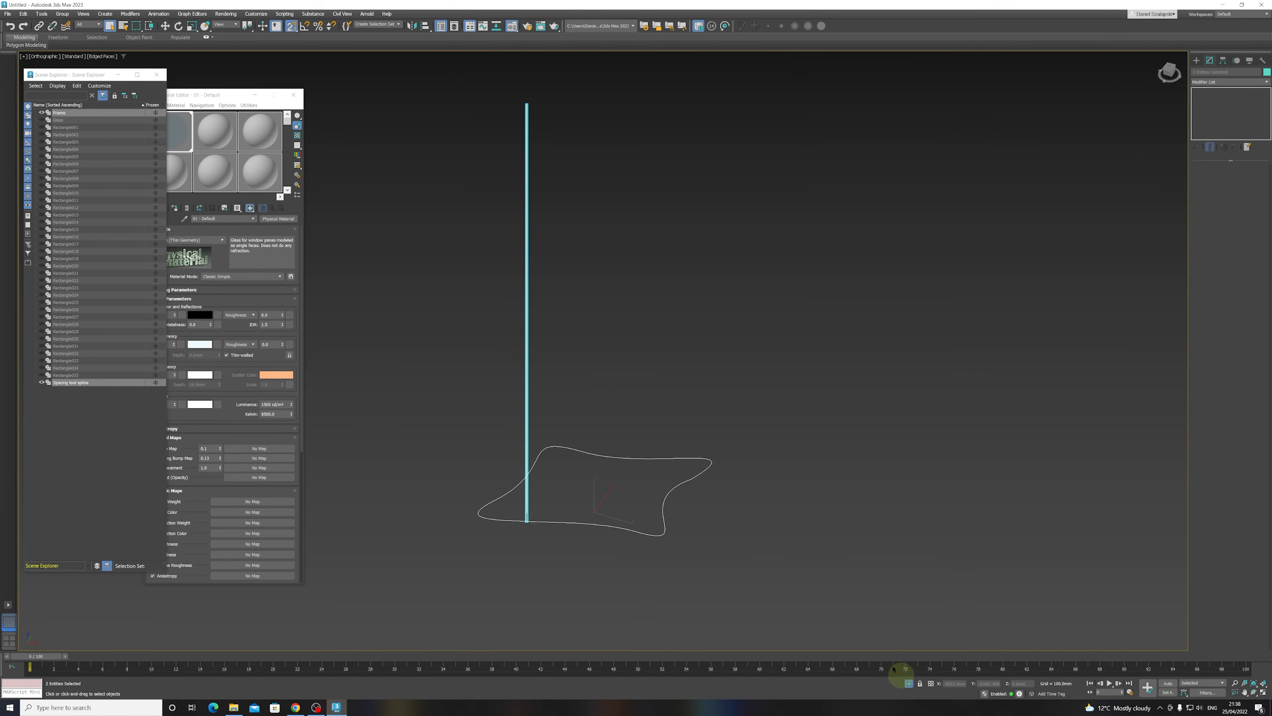
left_click(157, 80)
left_click(450, 255)
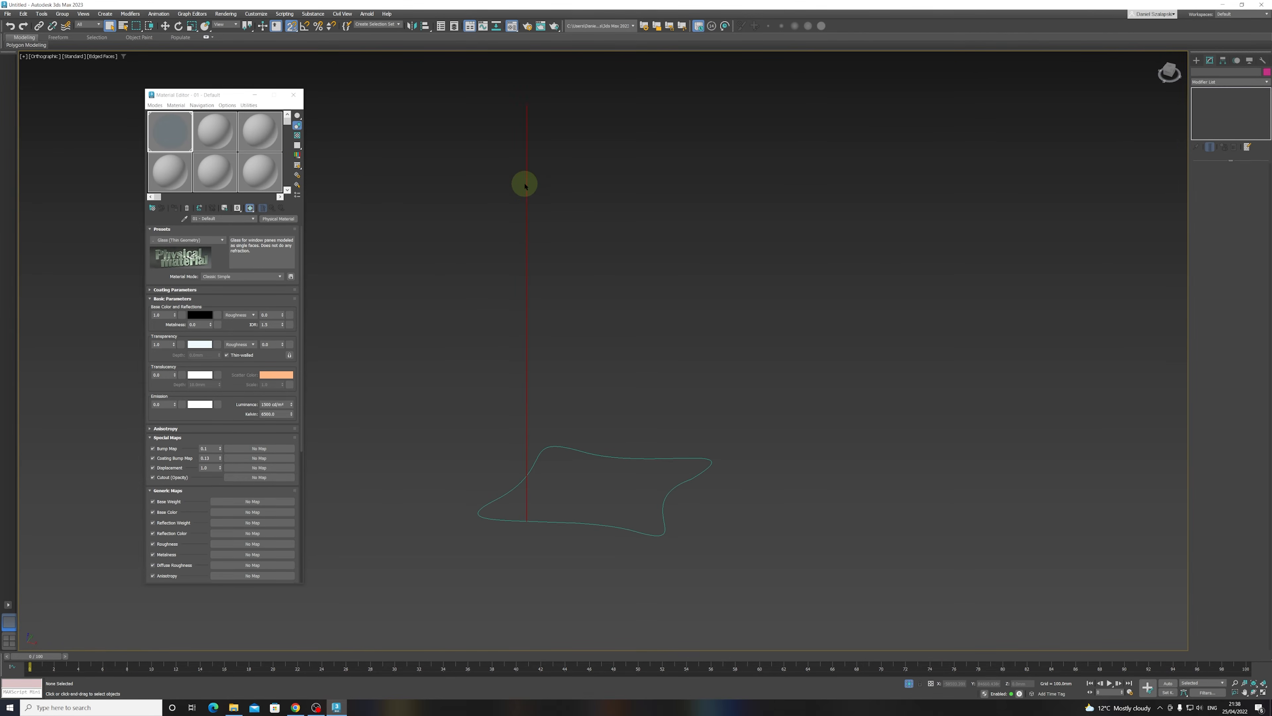
- Start the Spacing Tool on the Frame mullion and pick the contour spline as its path
left_click(527, 180)
middle_click_drag(623, 316, 644, 338, "alt")
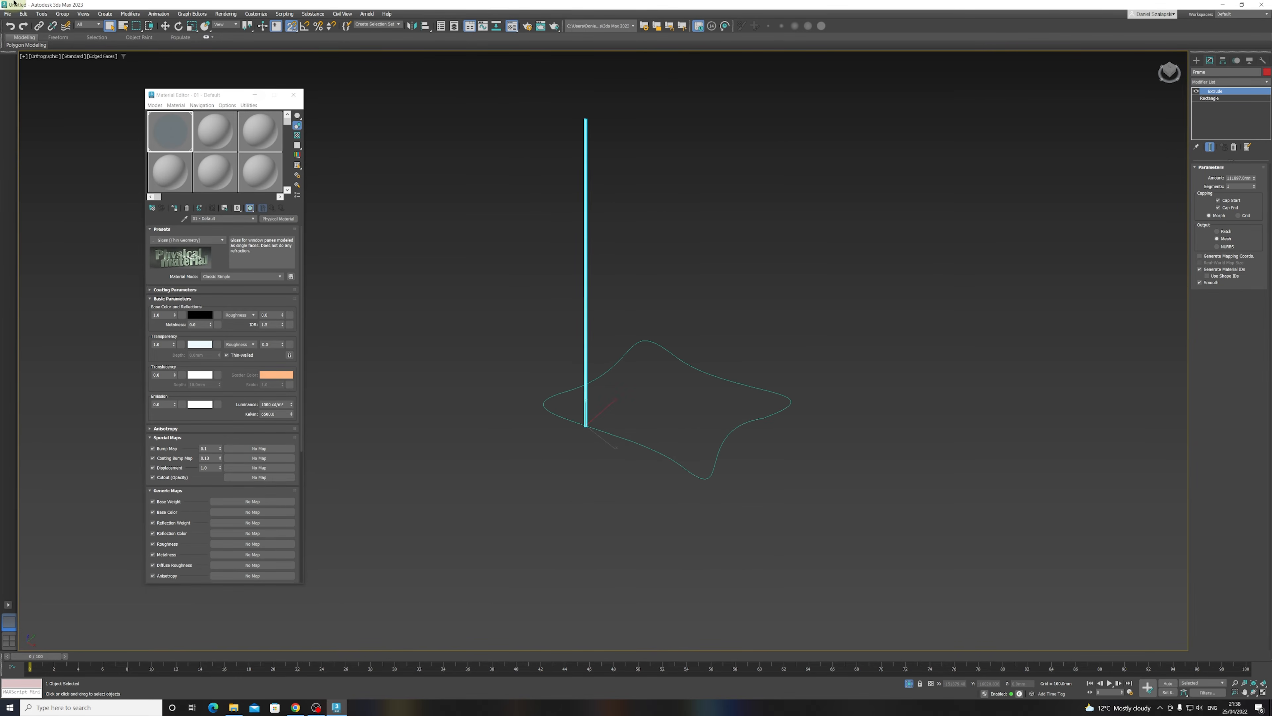
left_click(41, 14)
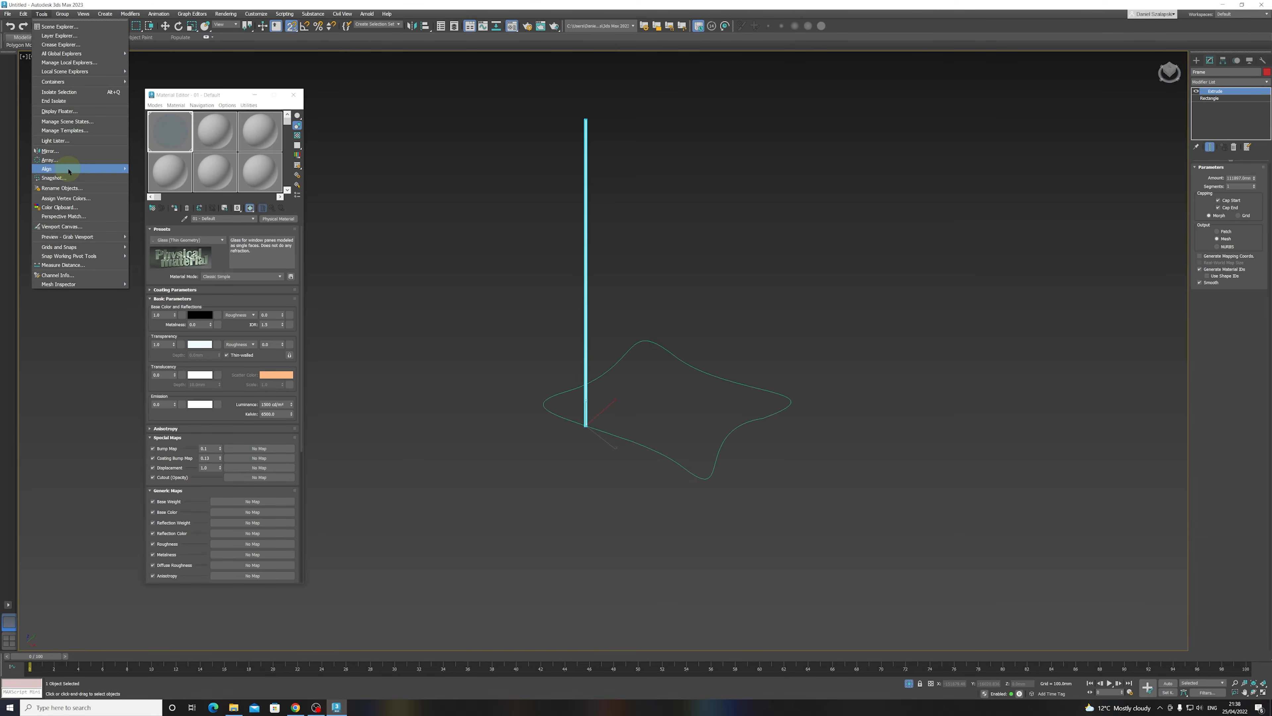
mouse_move(69, 171)
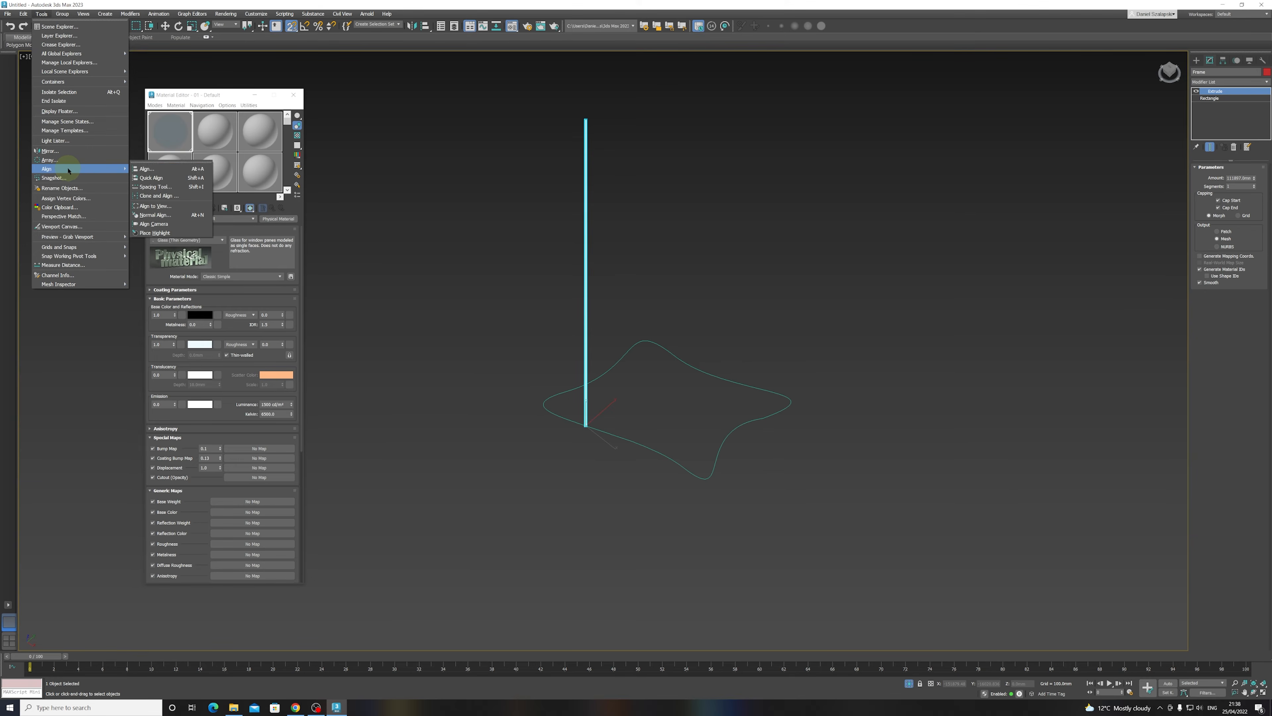
left_click(161, 190)
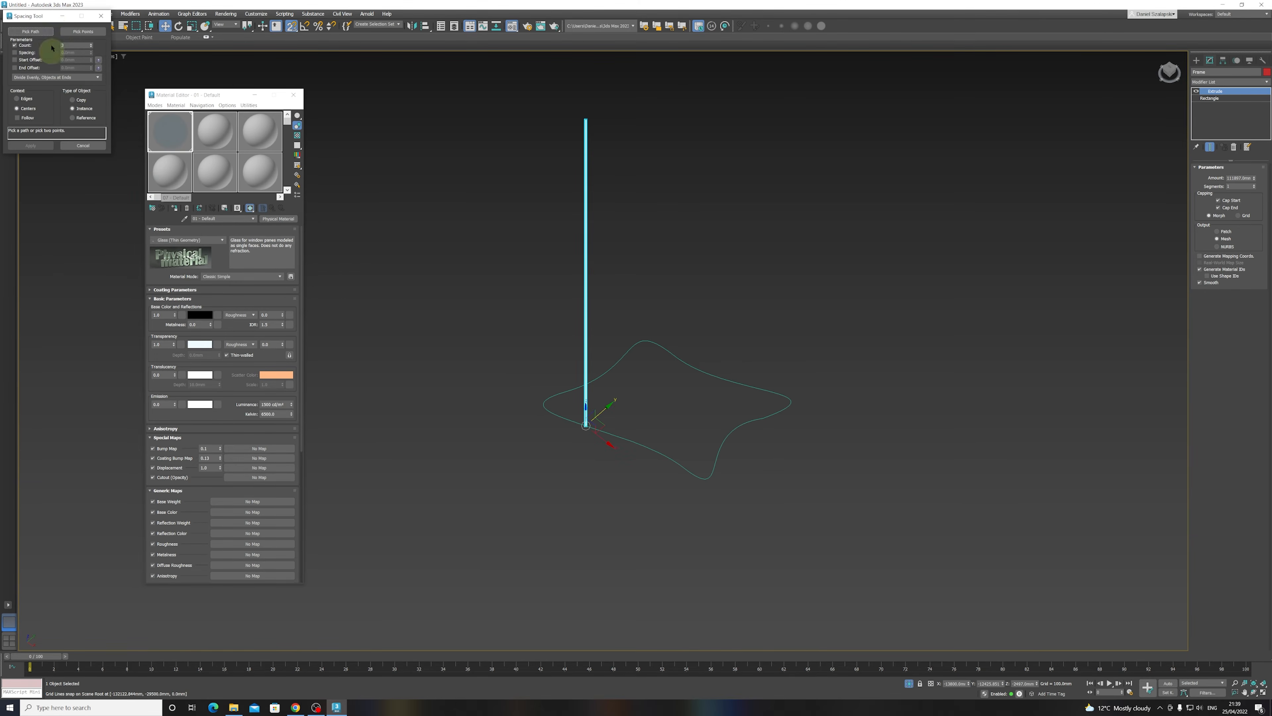
left_click_drag(45, 14, 861, 205)
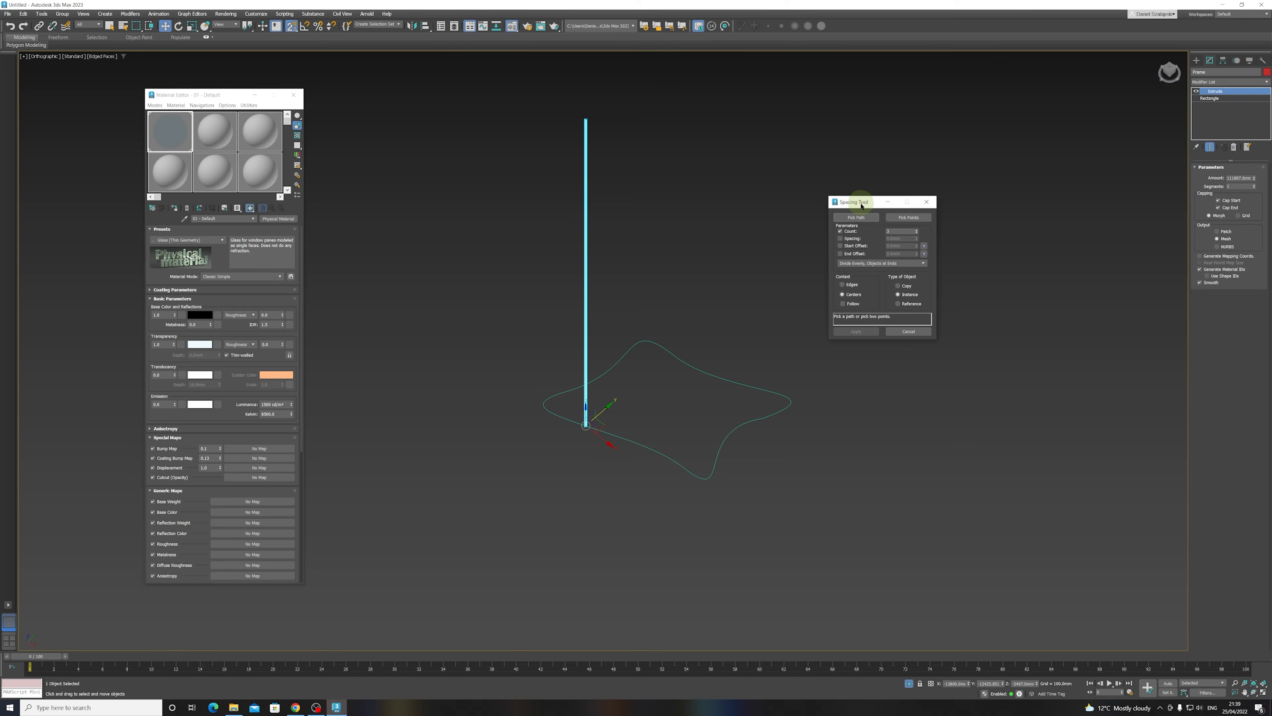
left_click(855, 219)
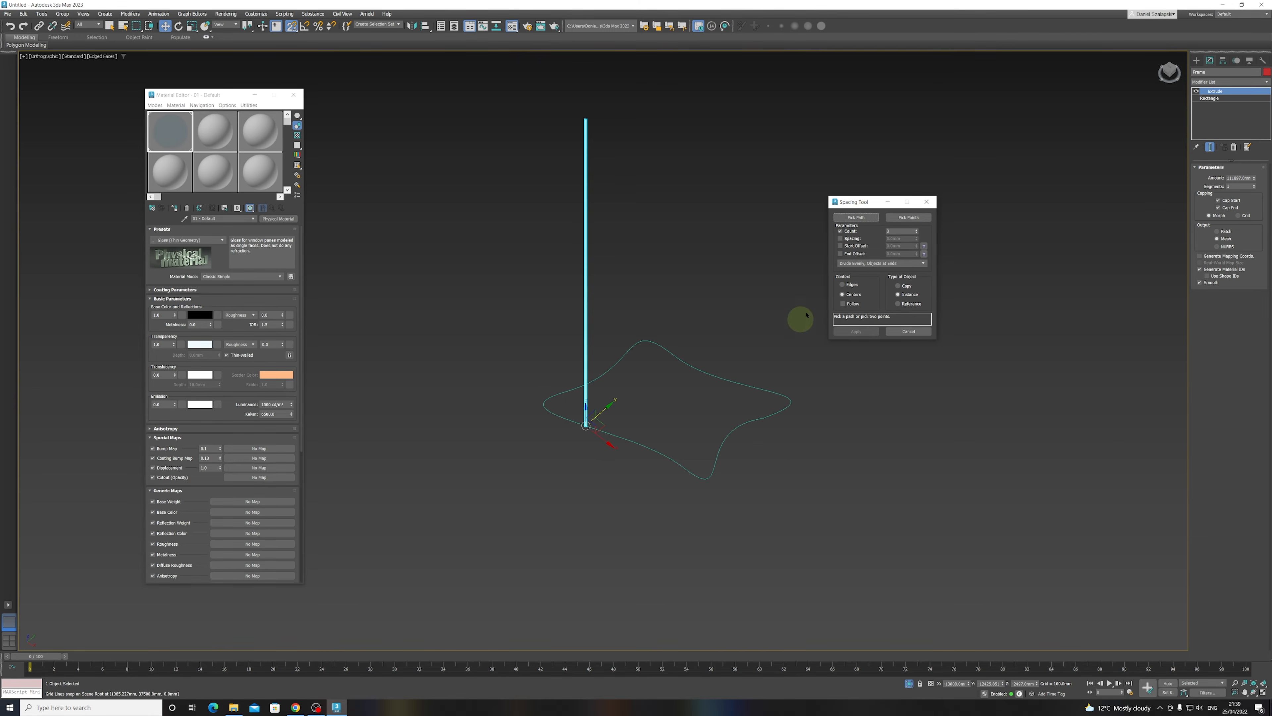
left_click(854, 221)
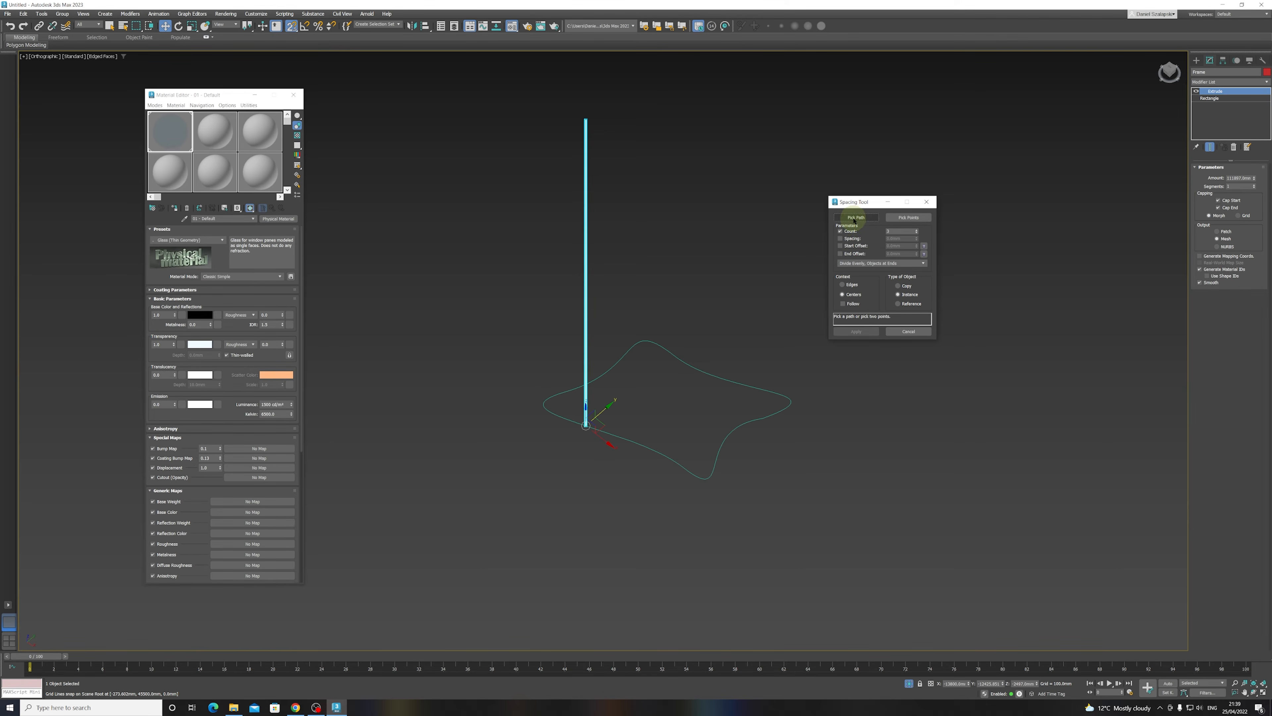
left_click(746, 422)
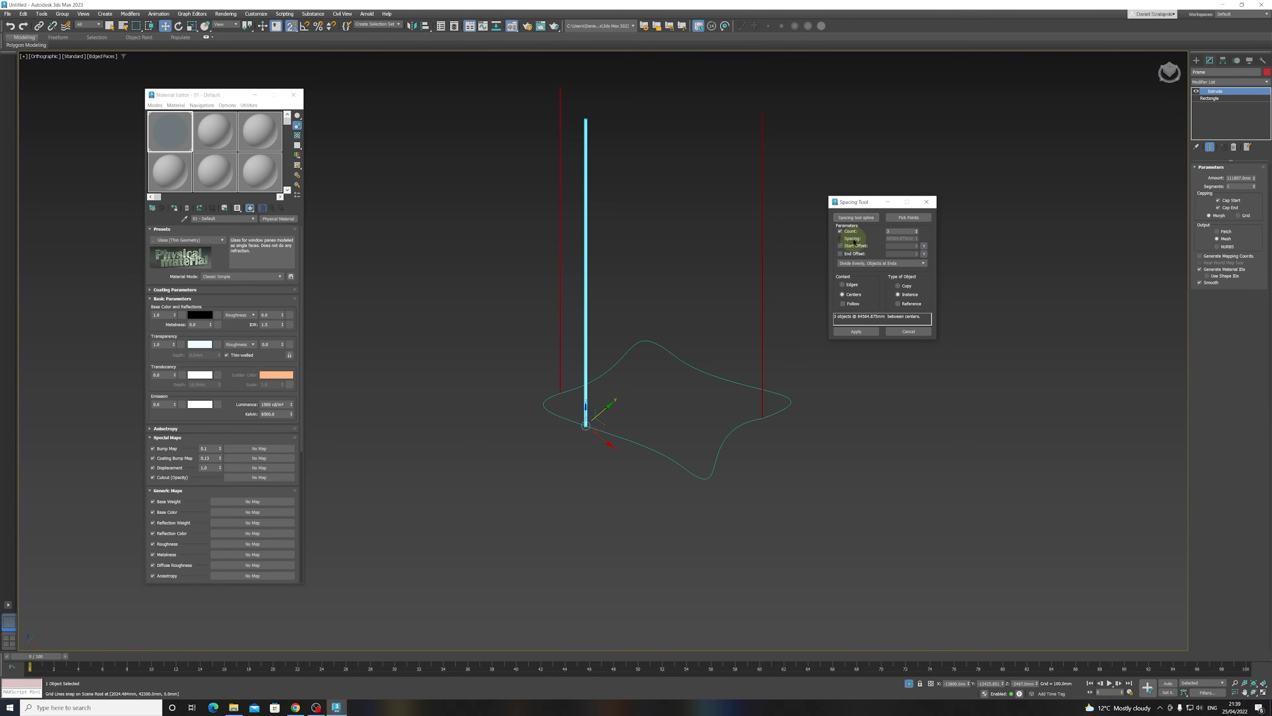
- Try a fixed spacing of 1500 mm between the mullion copies, and switch the fixed spacing off again
left_click(852, 239)
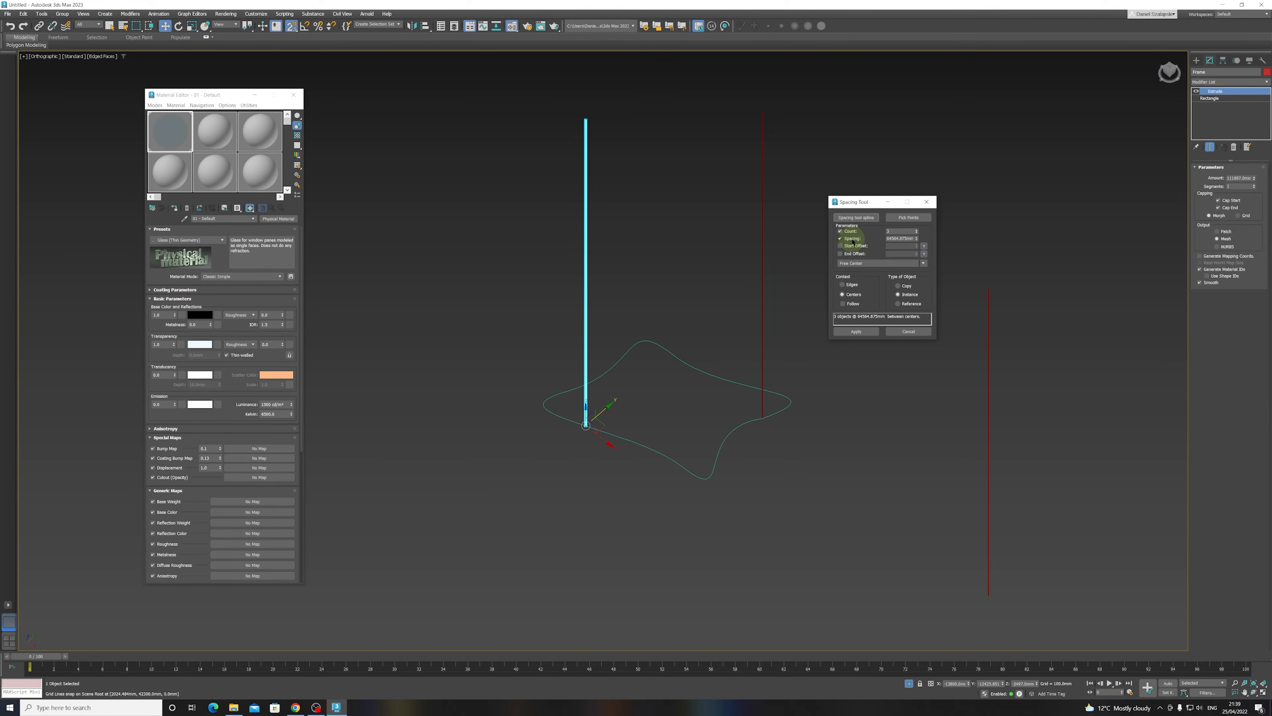
double_click(905, 237)
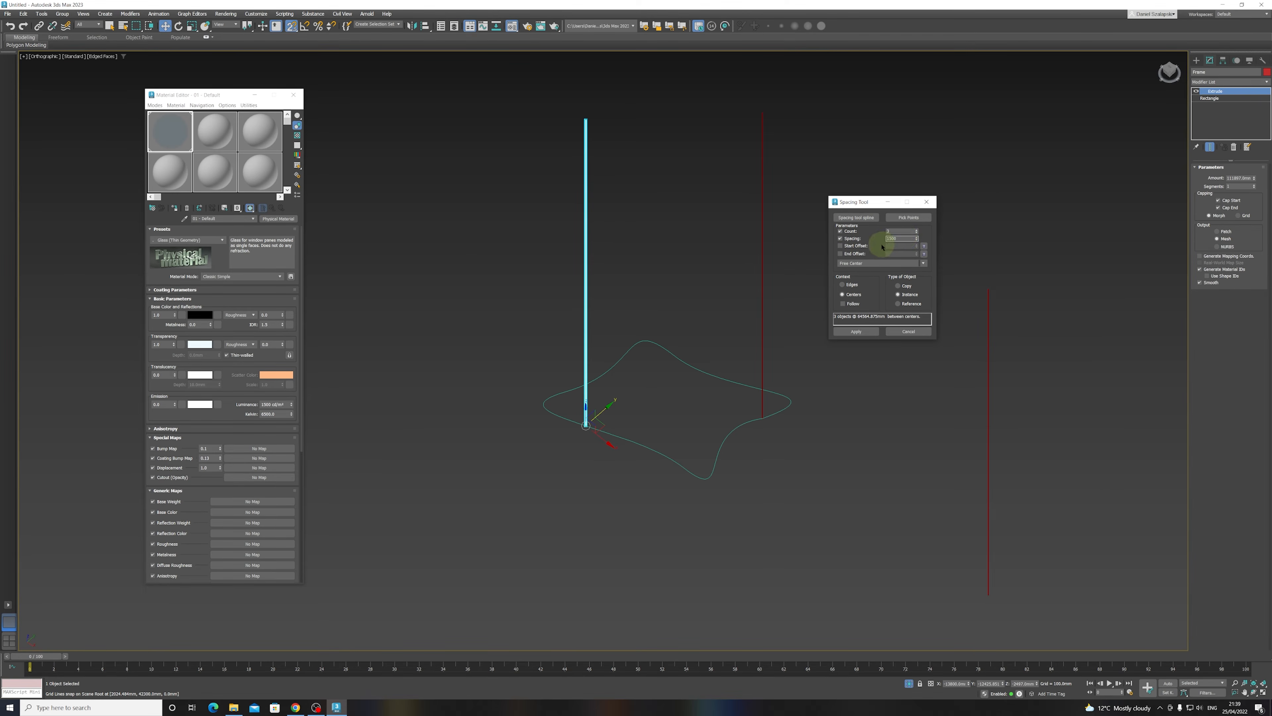
key("Return")
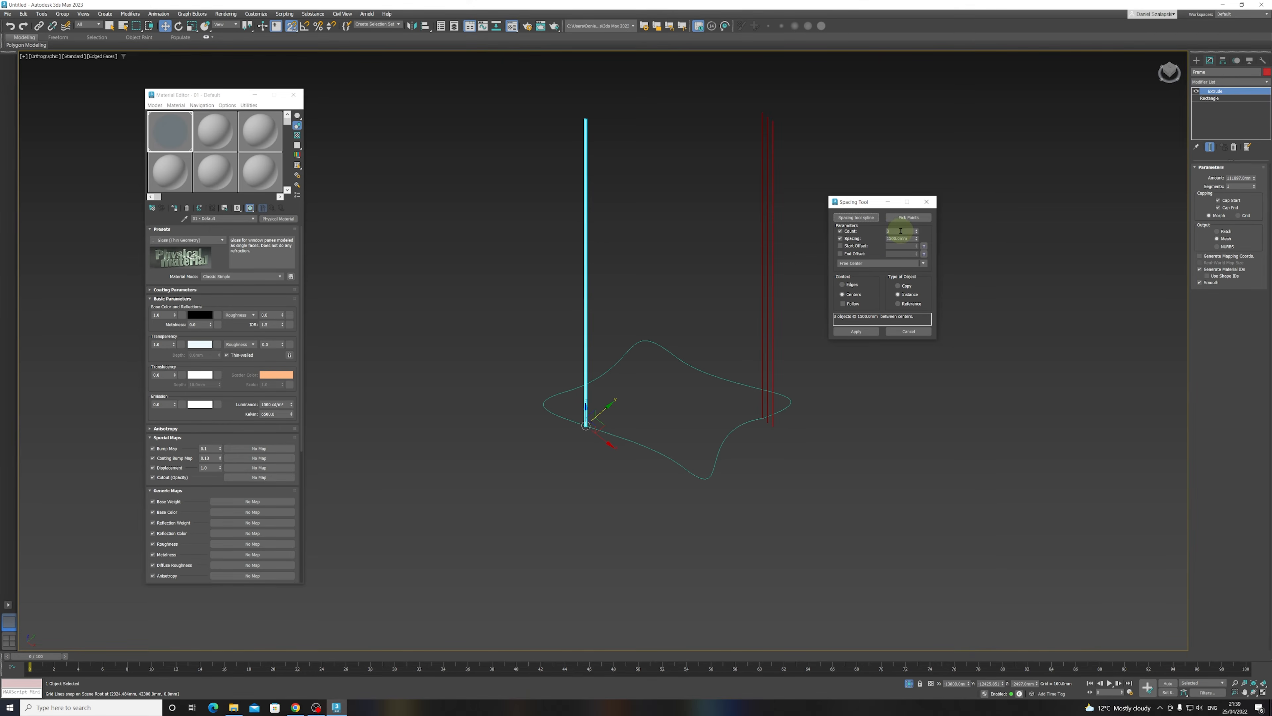
left_click(840, 238)
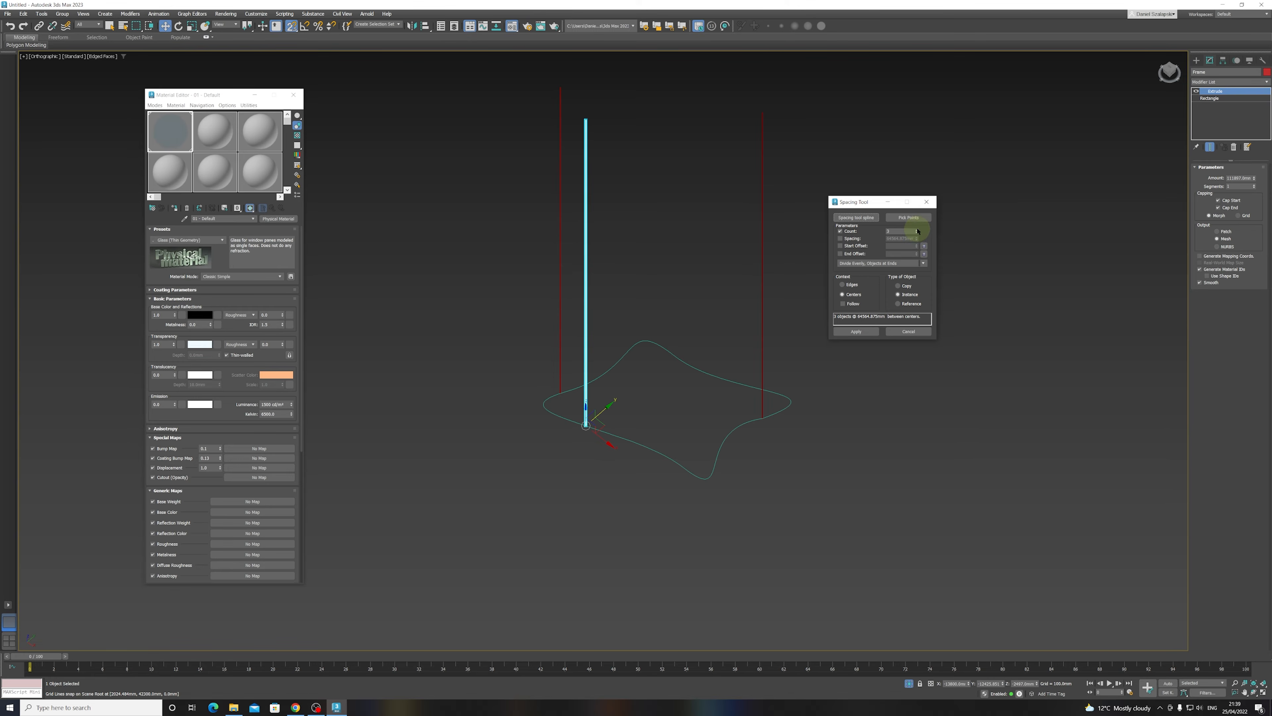
- Set the count to 67, apply the evenly divided Frame instances along the spline and close the Spacing Tool
mouse_move(918, 231)
left_mouse_down()
mouse_move(922, 206)
mouse_move(903, 233)
left_mouse_up()
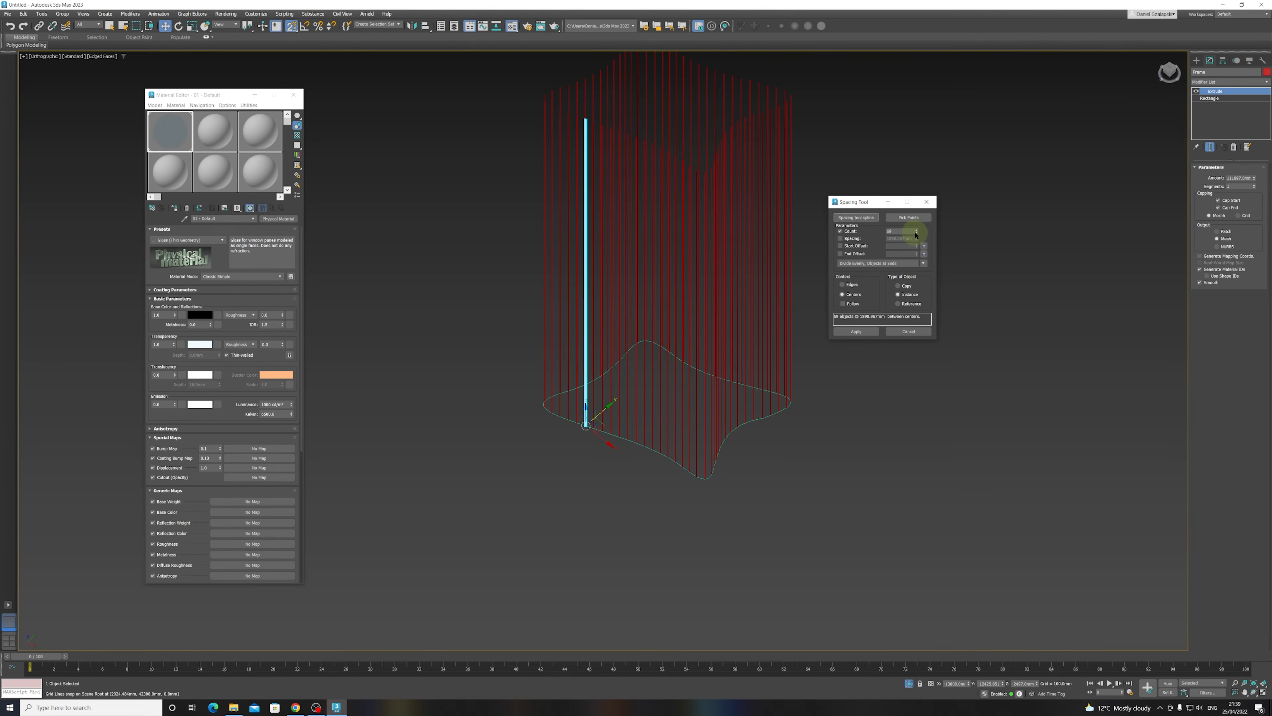
left_click_drag(918, 232, 917, 224)
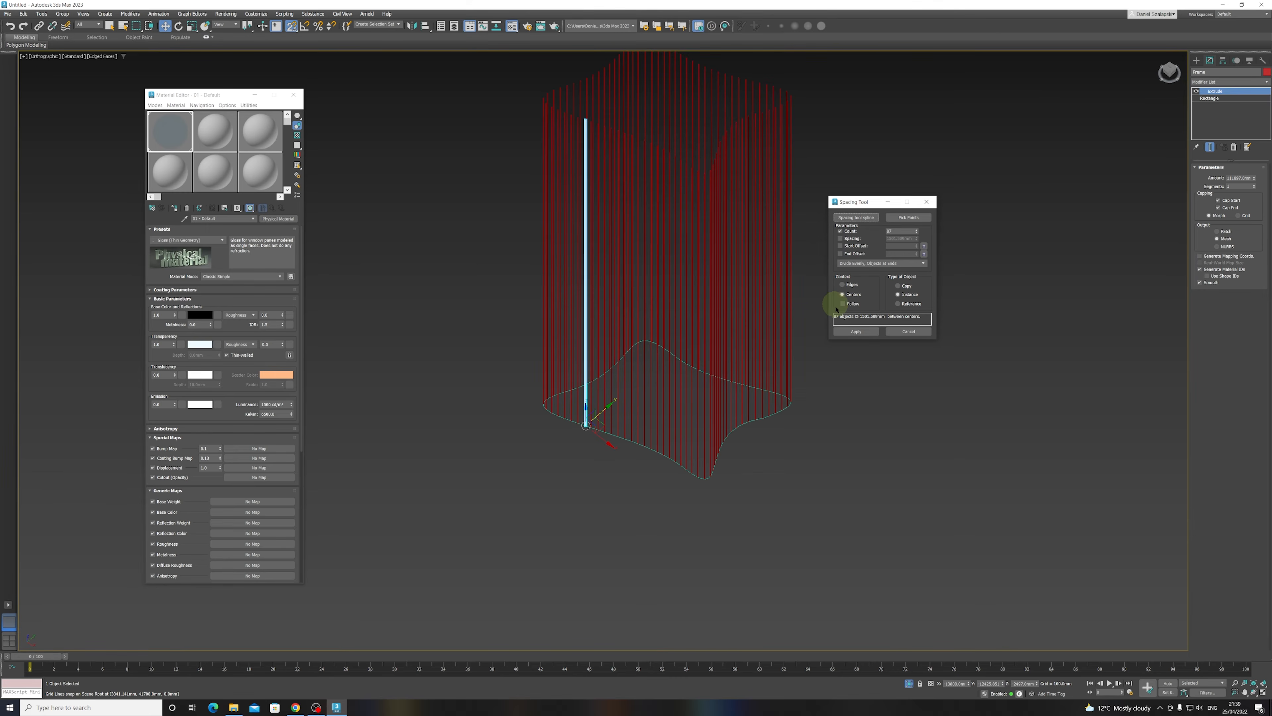
left_click(857, 334)
left_click(890, 231)
left_click(864, 332)
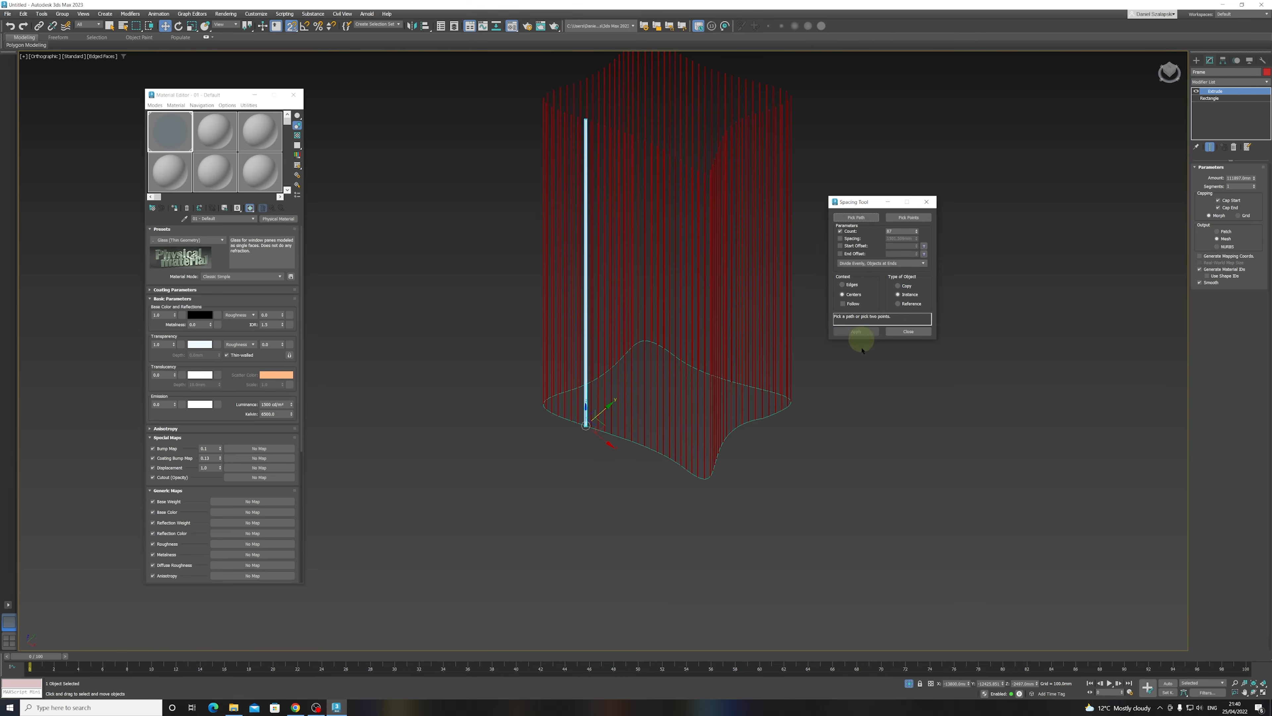
left_click(928, 205)
- Clear the selection and end the isolation so the distributed mullions show together with the whole tower
left_click(714, 312)
middle_click_drag(686, 334, 477, 245, "alt")
left_click(503, 244)
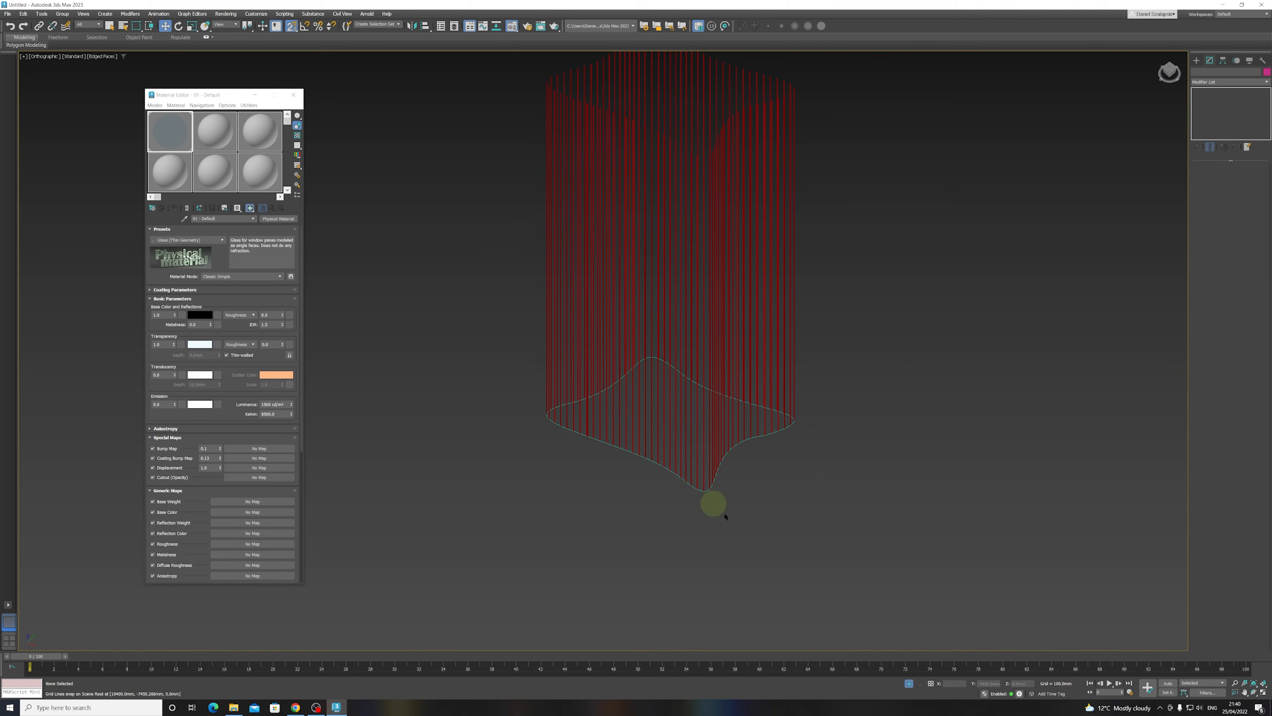
left_click(908, 683)
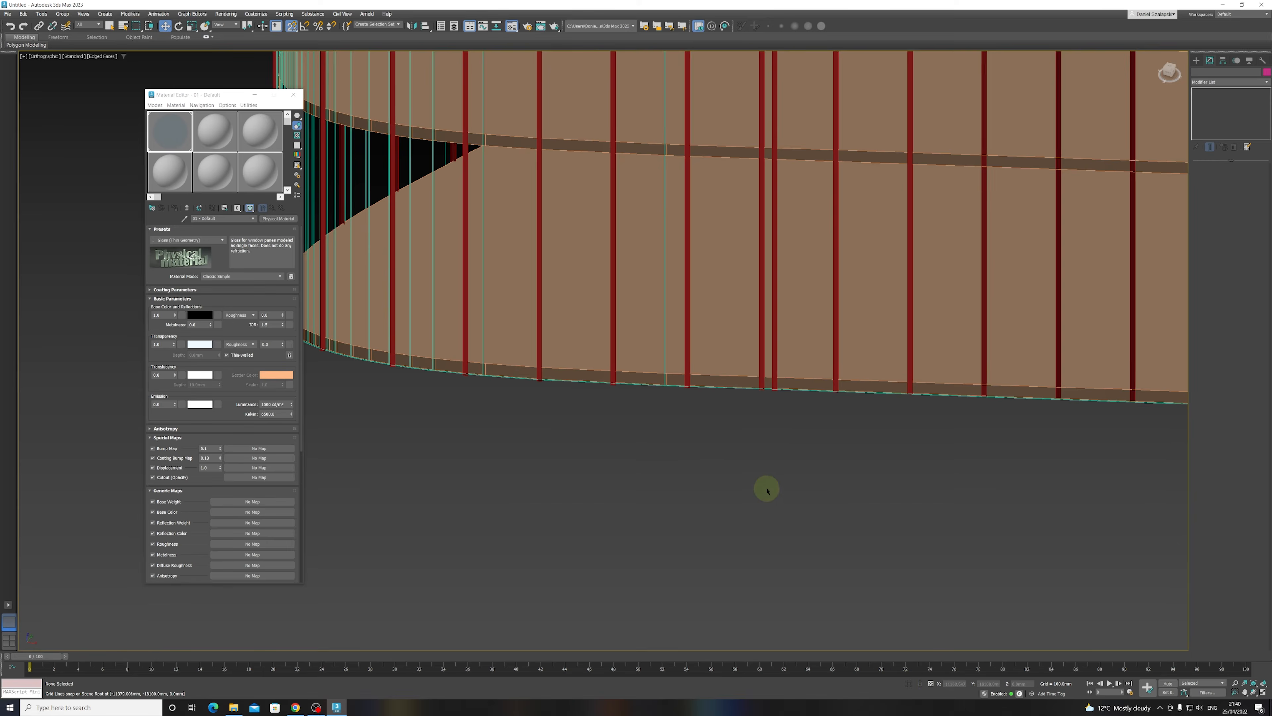
scroll(591, 489, "up", 4)
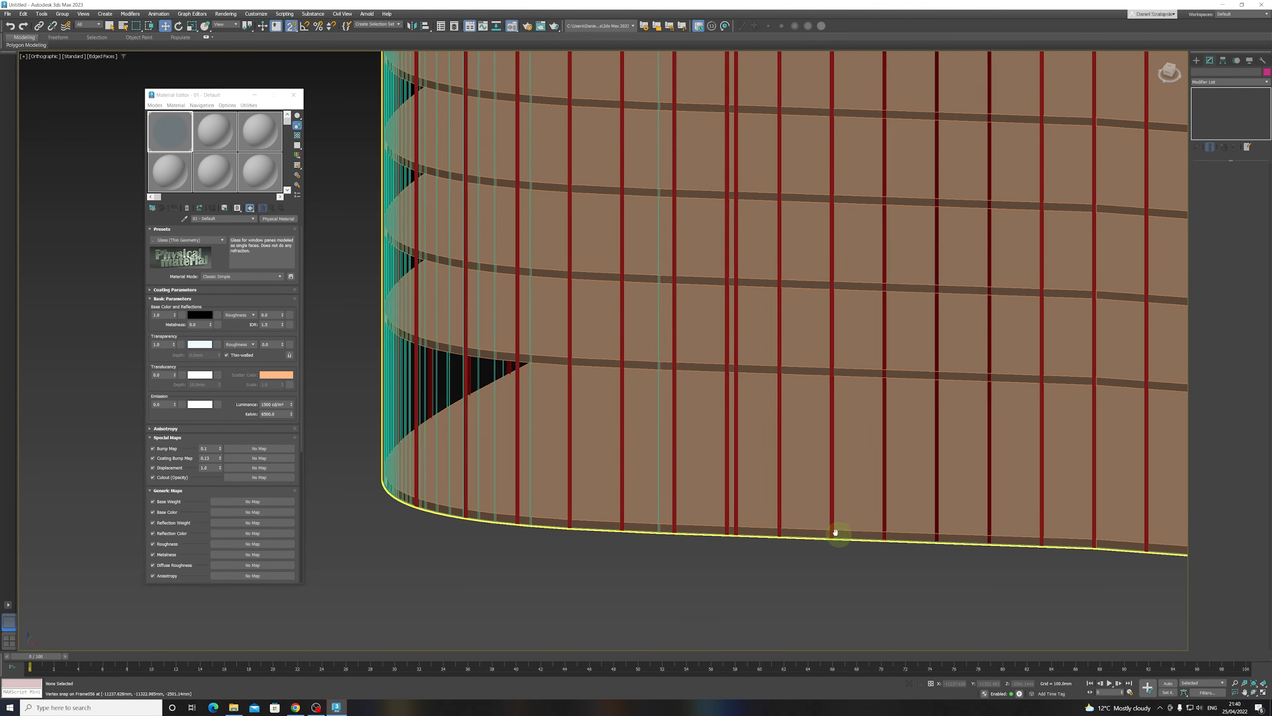
scroll(651, 521, "down", 5)
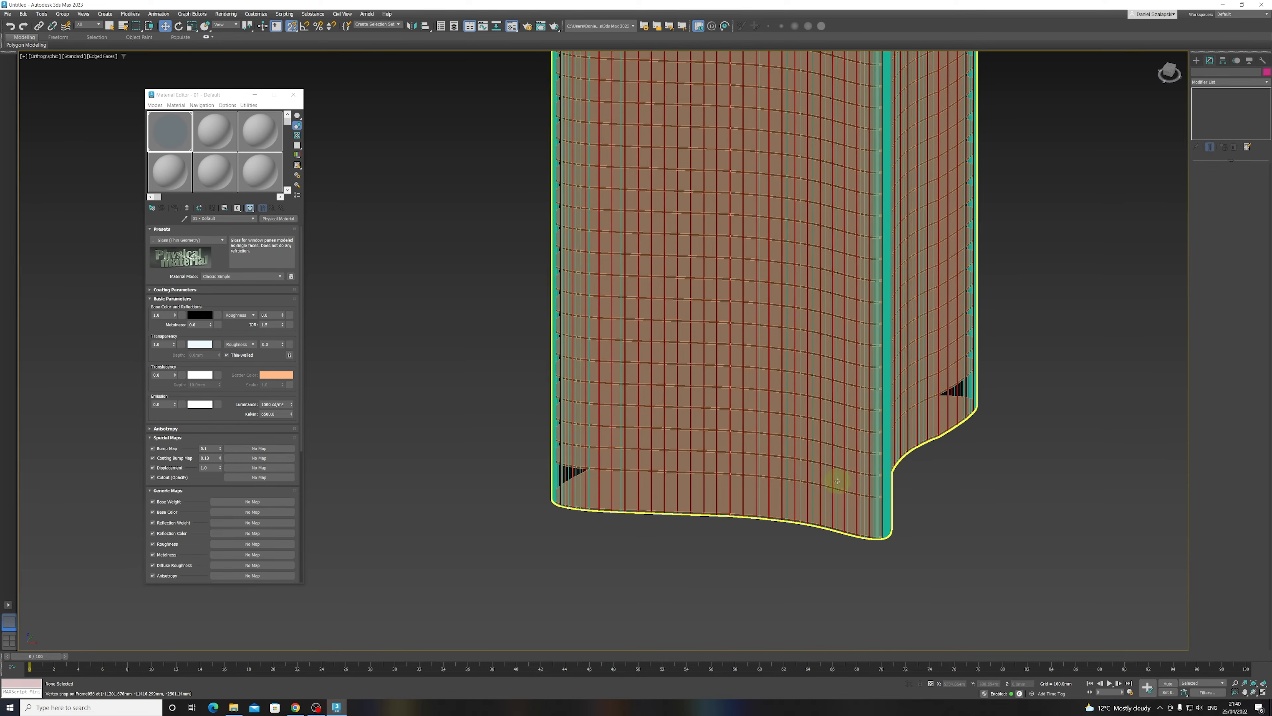
middle_click_drag(800, 531, 748, 500)
scroll(748, 500, "down", 2)
- Turn off the edged-faces display, clear the glass selection and inspect the mullions along the tower's curved base
left_click(803, 483)
middle_click_drag(897, 421, 880, 438, "alt")
key("F4")
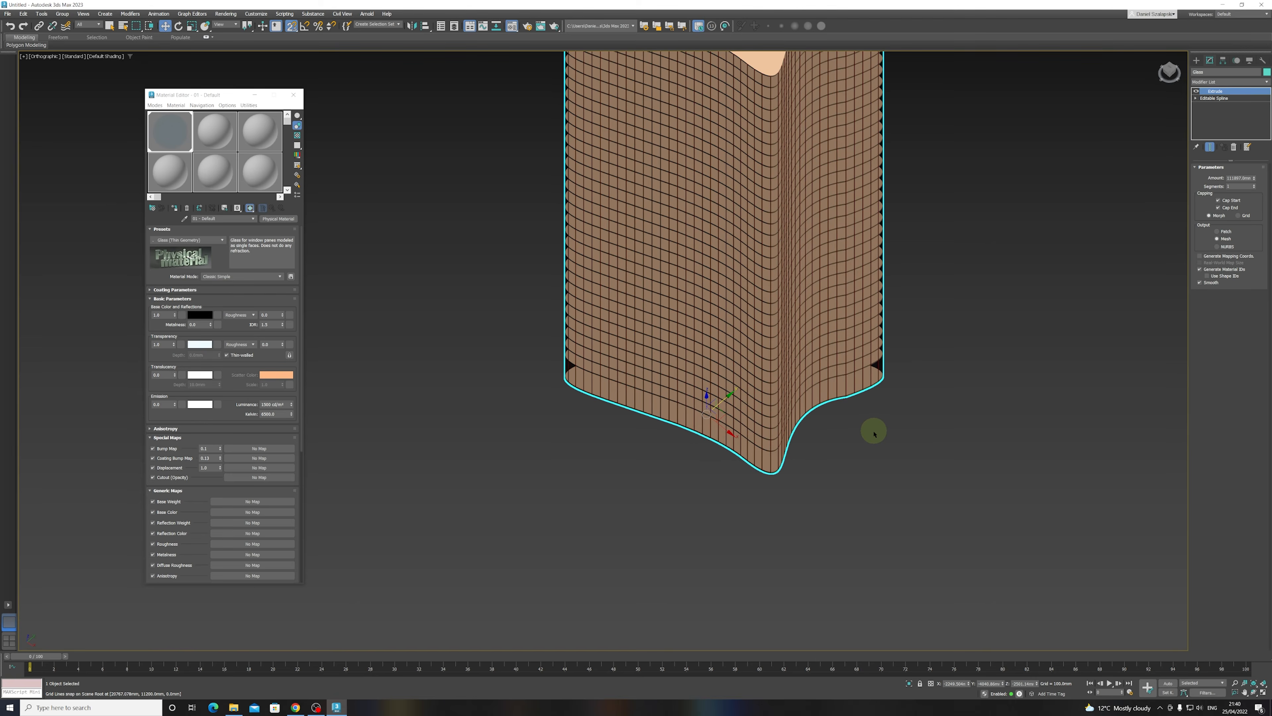
key("F4")
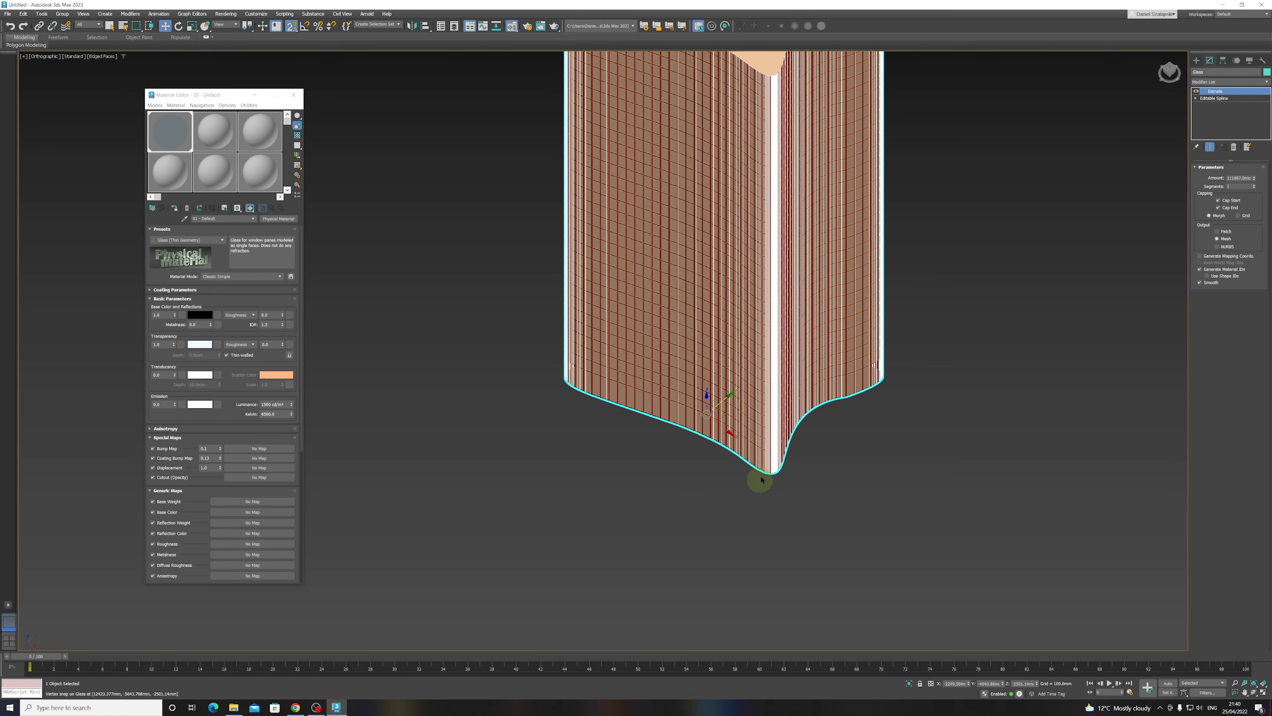
scroll(759, 476, "up", 4)
key("F4")
left_click(910, 426)
scroll(807, 500, "down", 3)
middle_click_drag(808, 499, 673, 526, "alt")
scroll(642, 477, "up", 5)
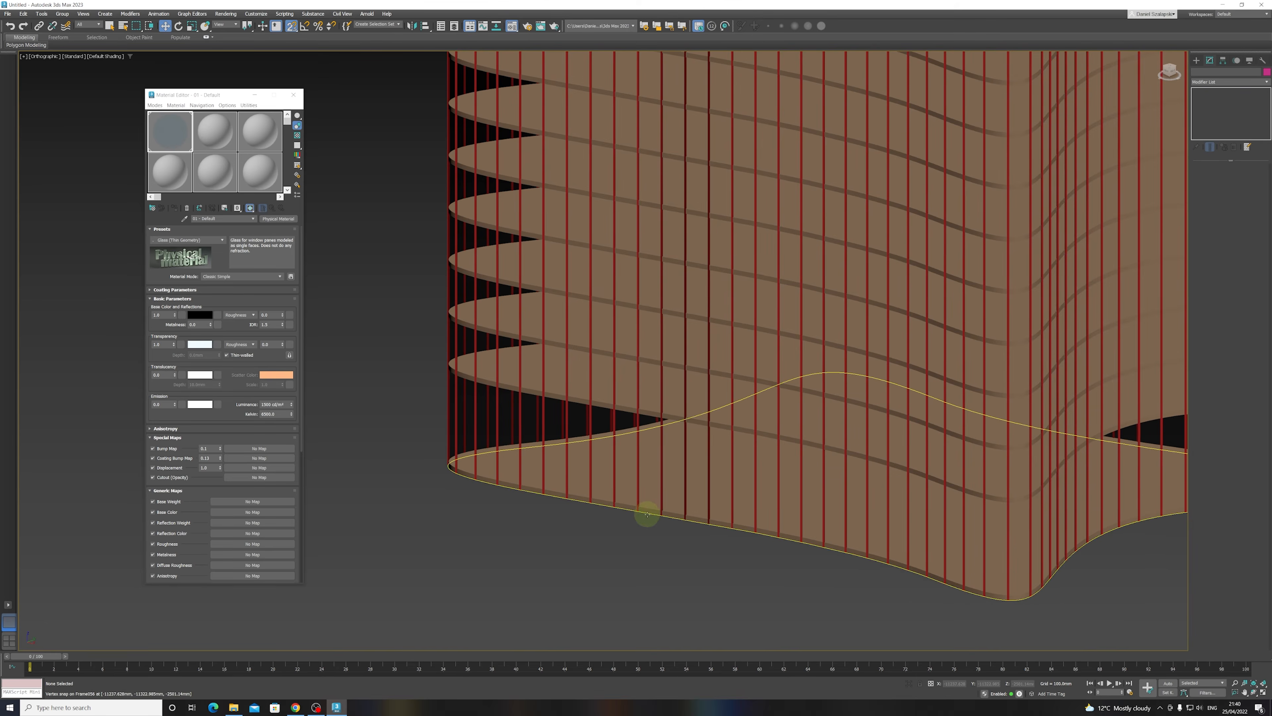
scroll(454, 475, "up", 5)
- Outline the tower's base contour spline outward at Spline sub-object level, giving it a double-line profile, and return to whole-object level
left_click(470, 455)
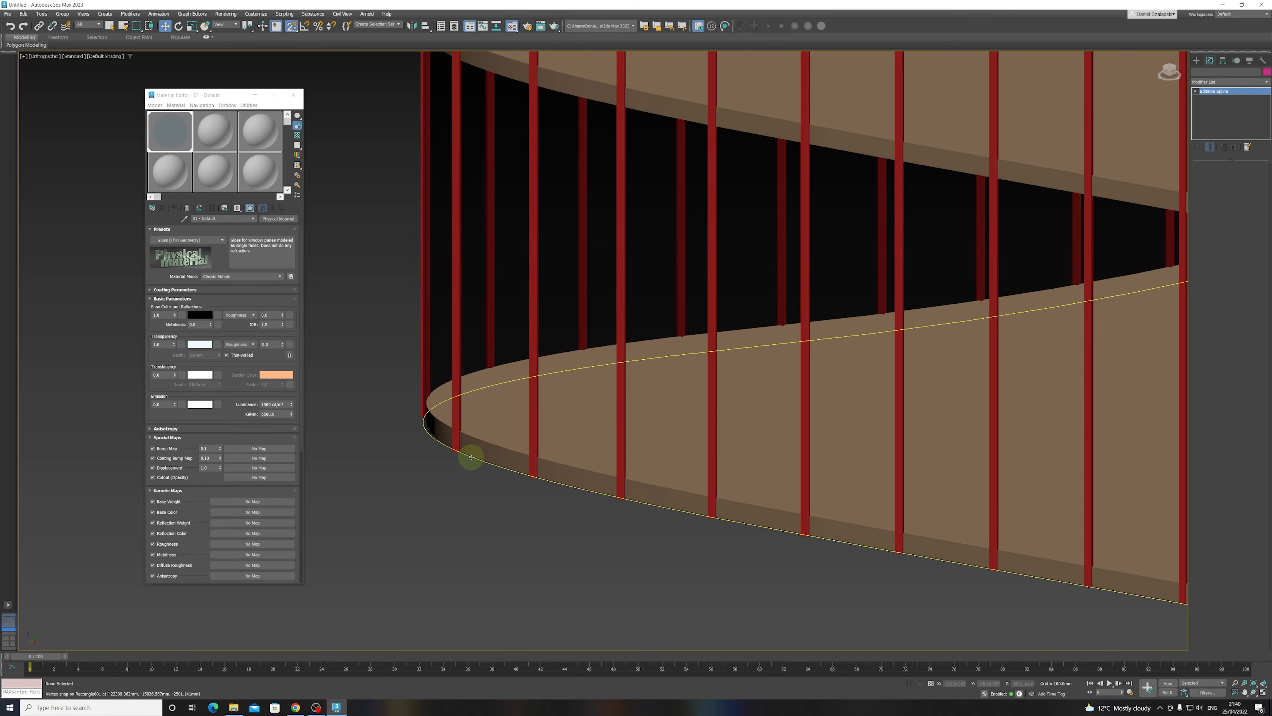
left_click(1207, 99)
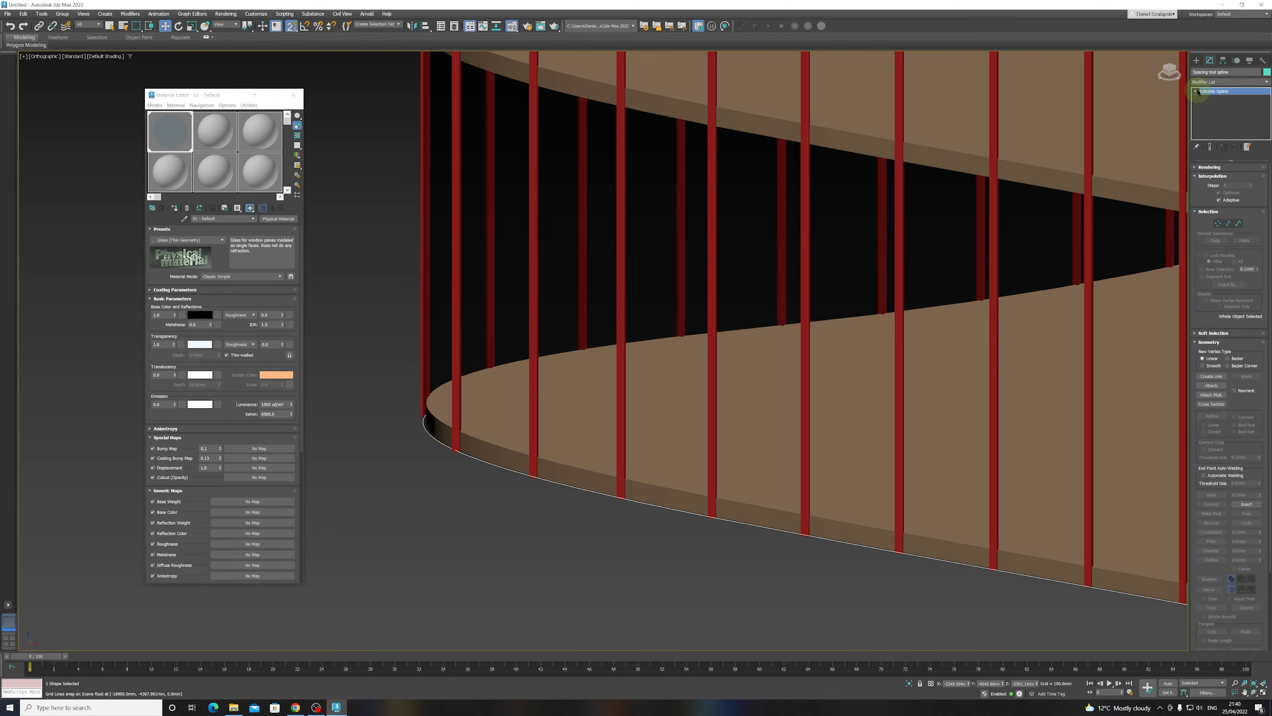
left_click(1210, 112)
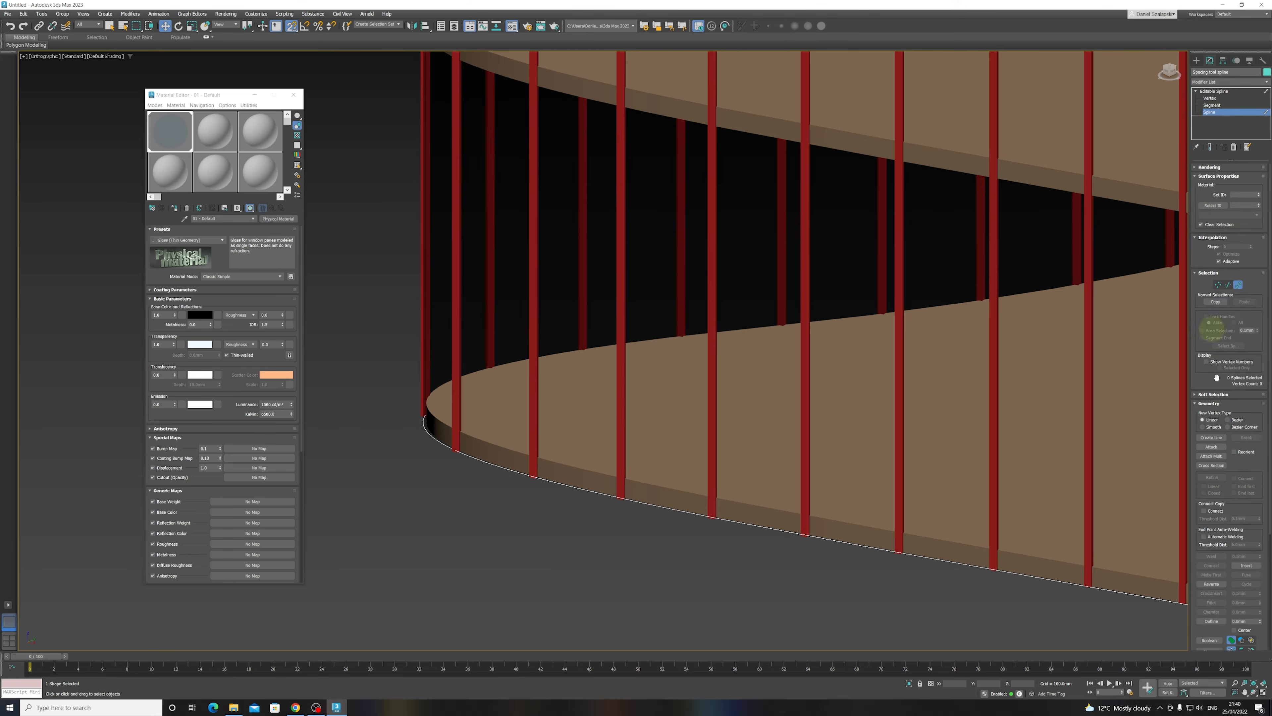
scroll(1222, 255, "down", 3)
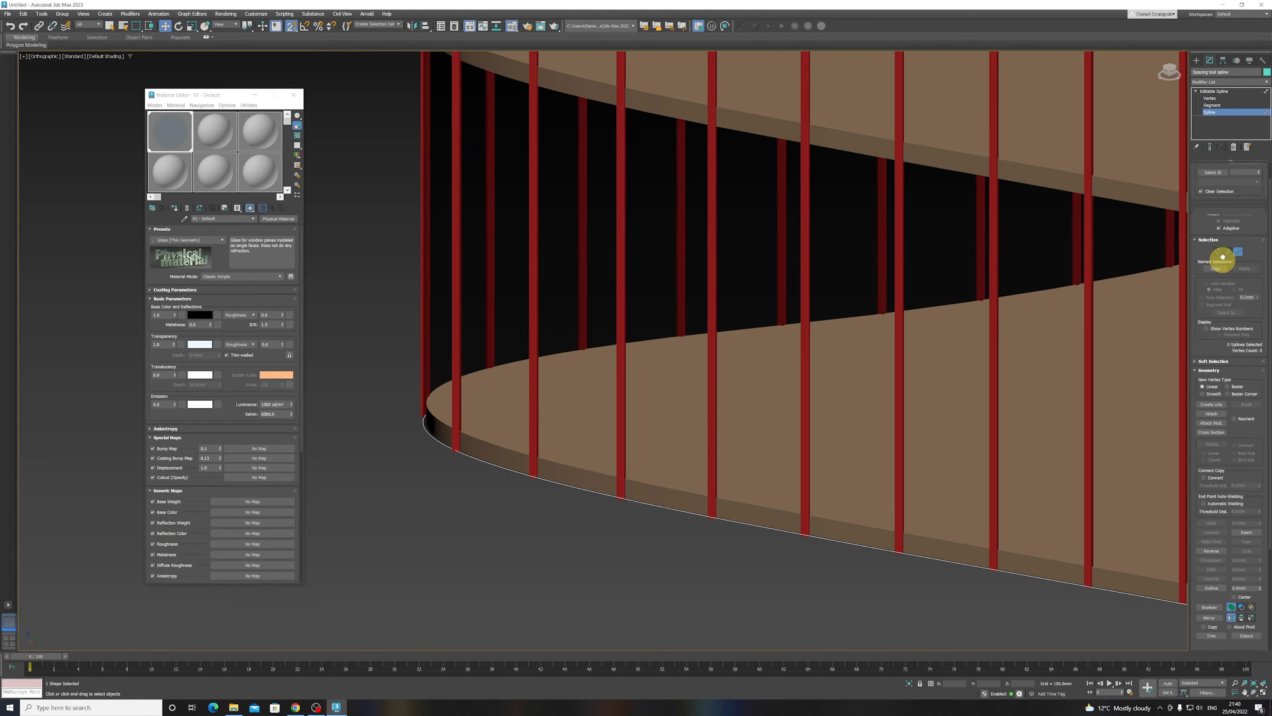
left_click(1249, 491)
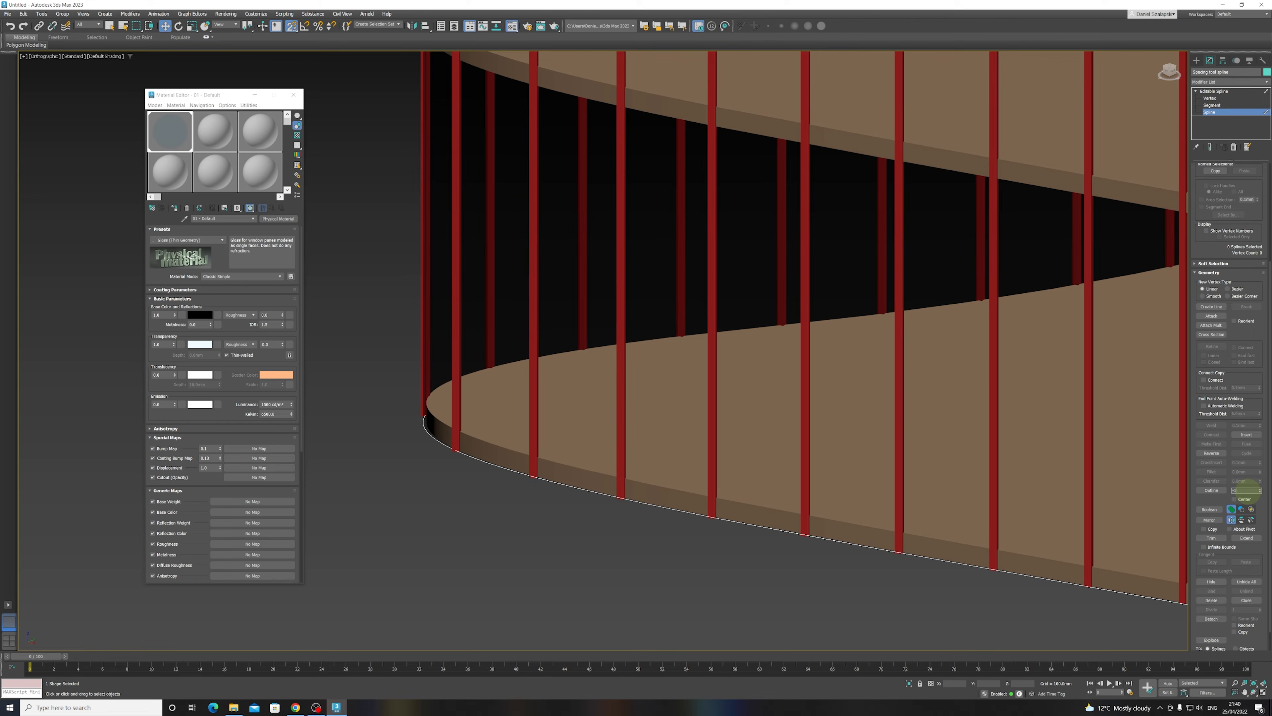
key("Return")
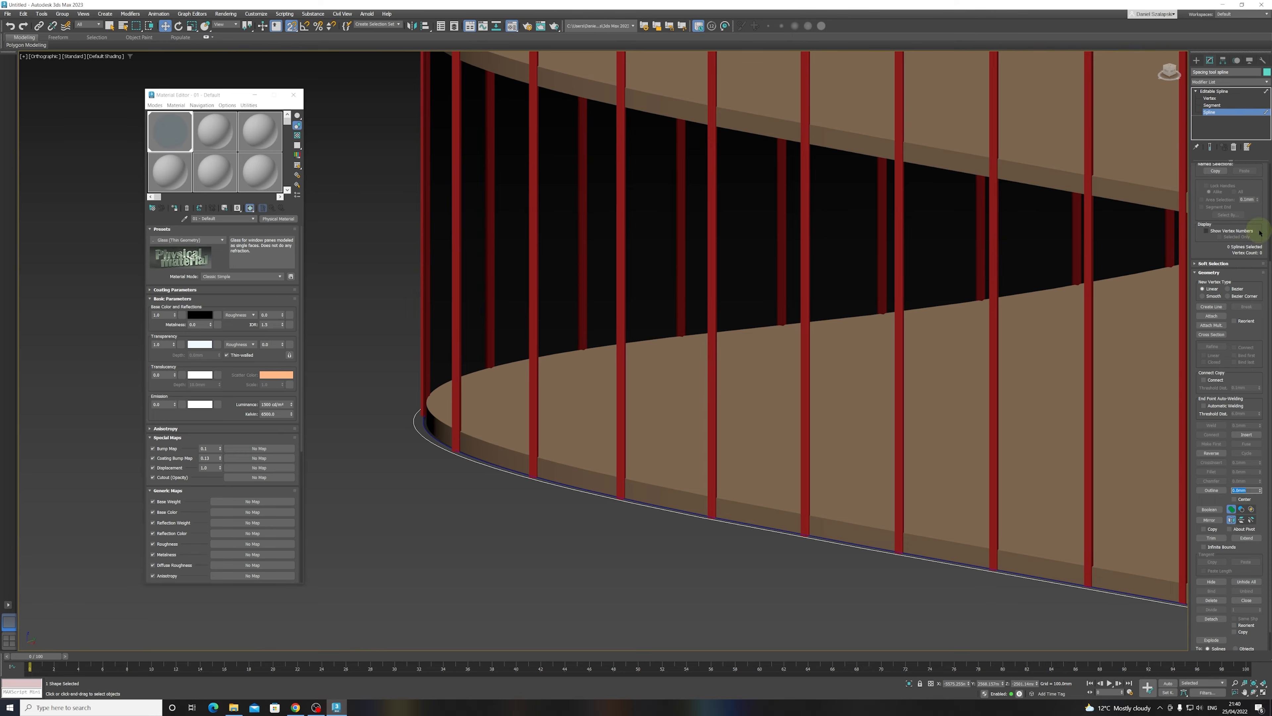
left_click(1205, 91)
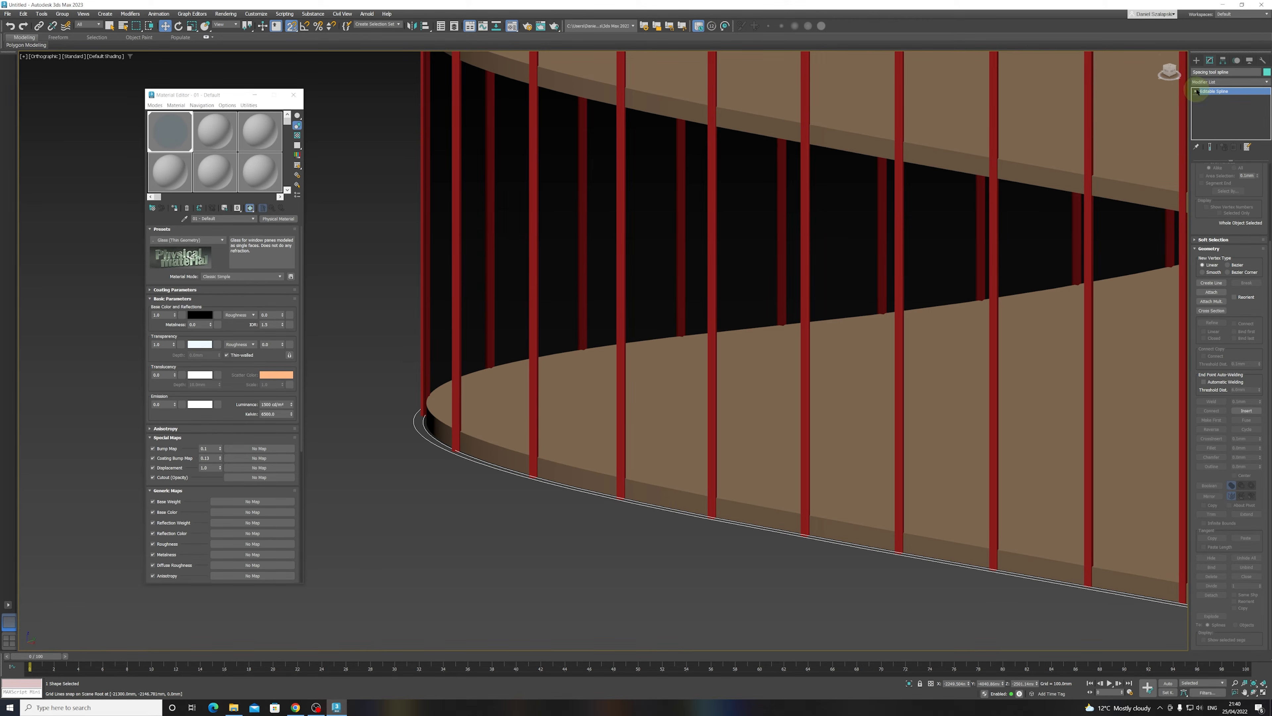
- Add an Extrude modifier to the outlined contour spline and set its amount to 350 mm
left_click(1225, 81)
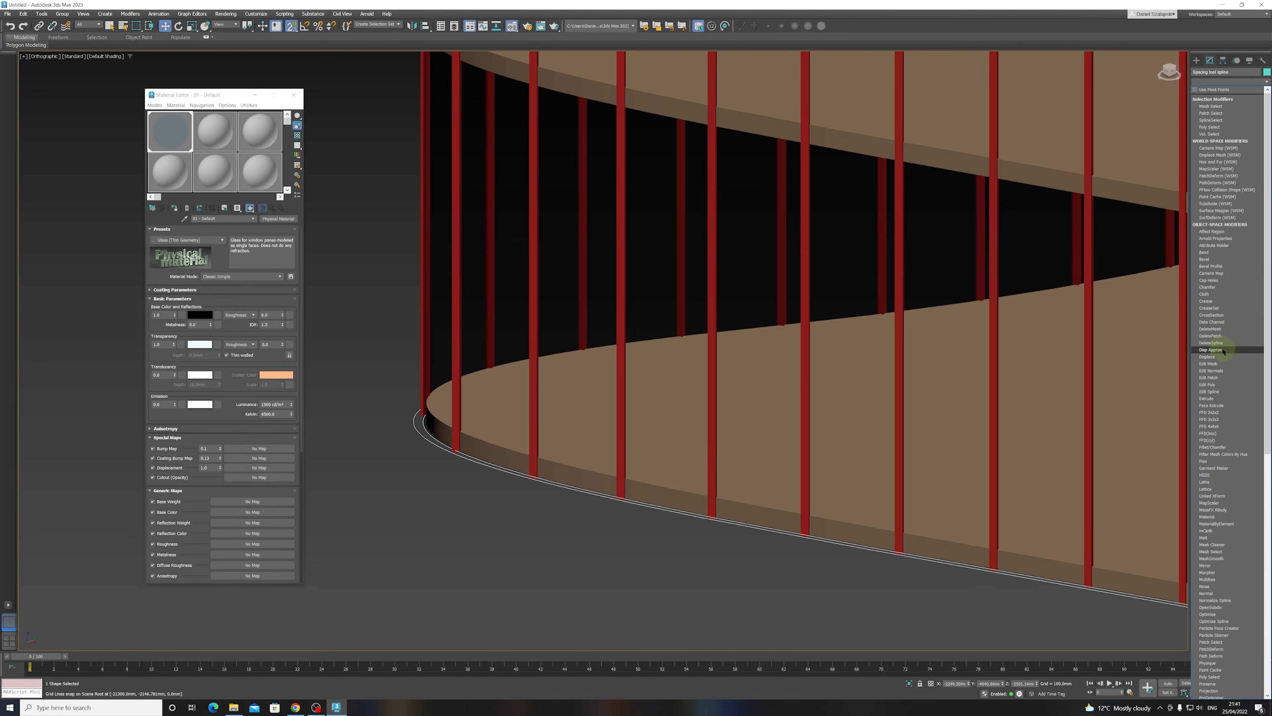
left_click(1207, 399)
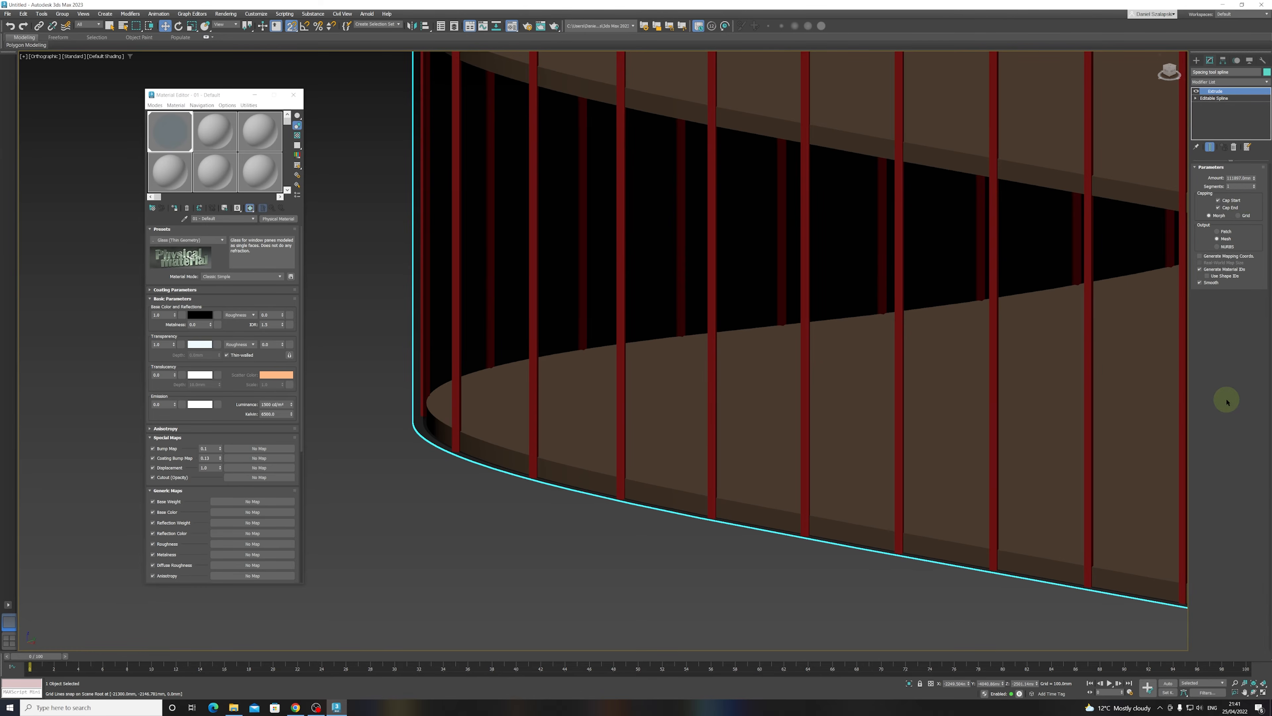
double_click(1237, 177)
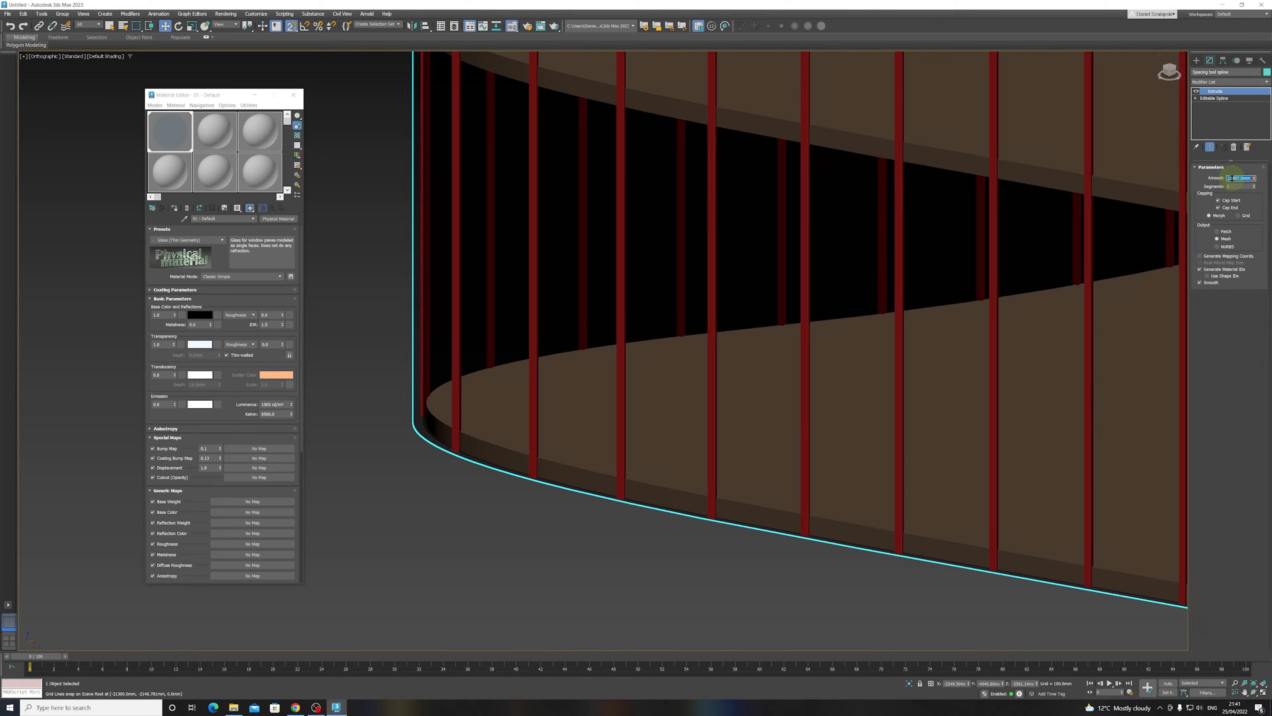
type("350")
key("Return")
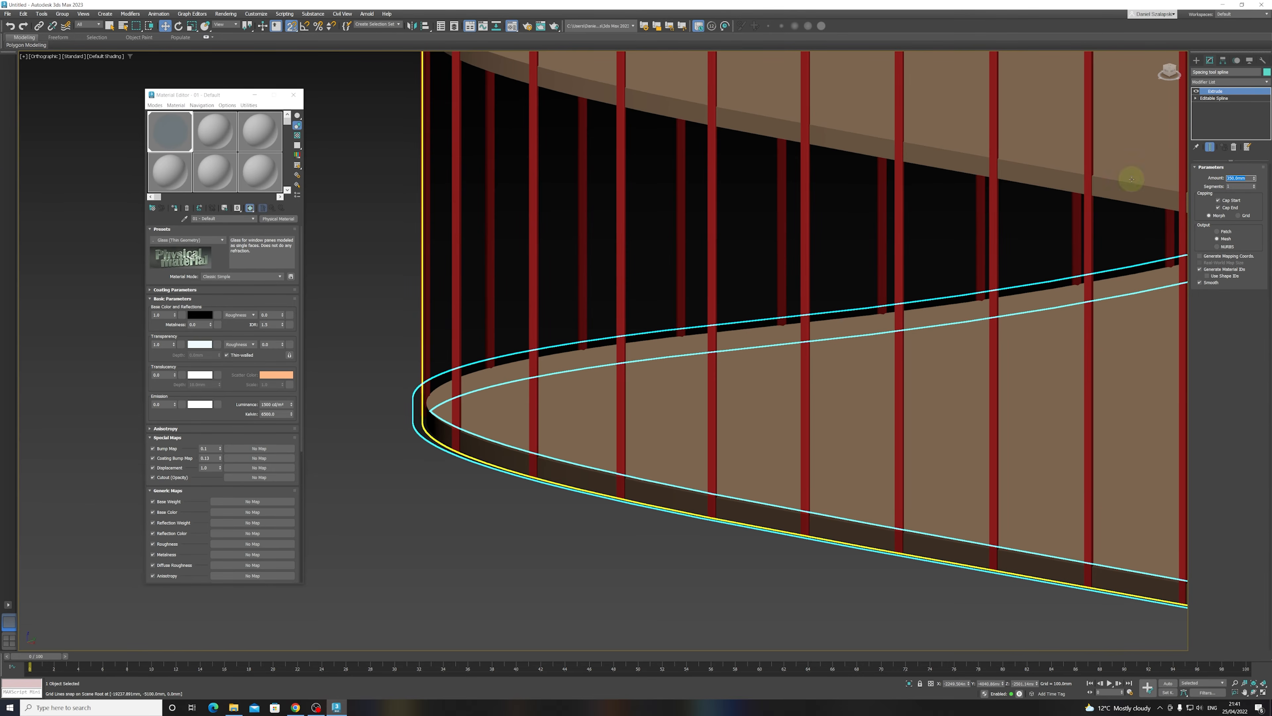
- Assign the second sample material, 02 - Default, to the extruded base band
middle_click_drag(635, 364, 685, 387)
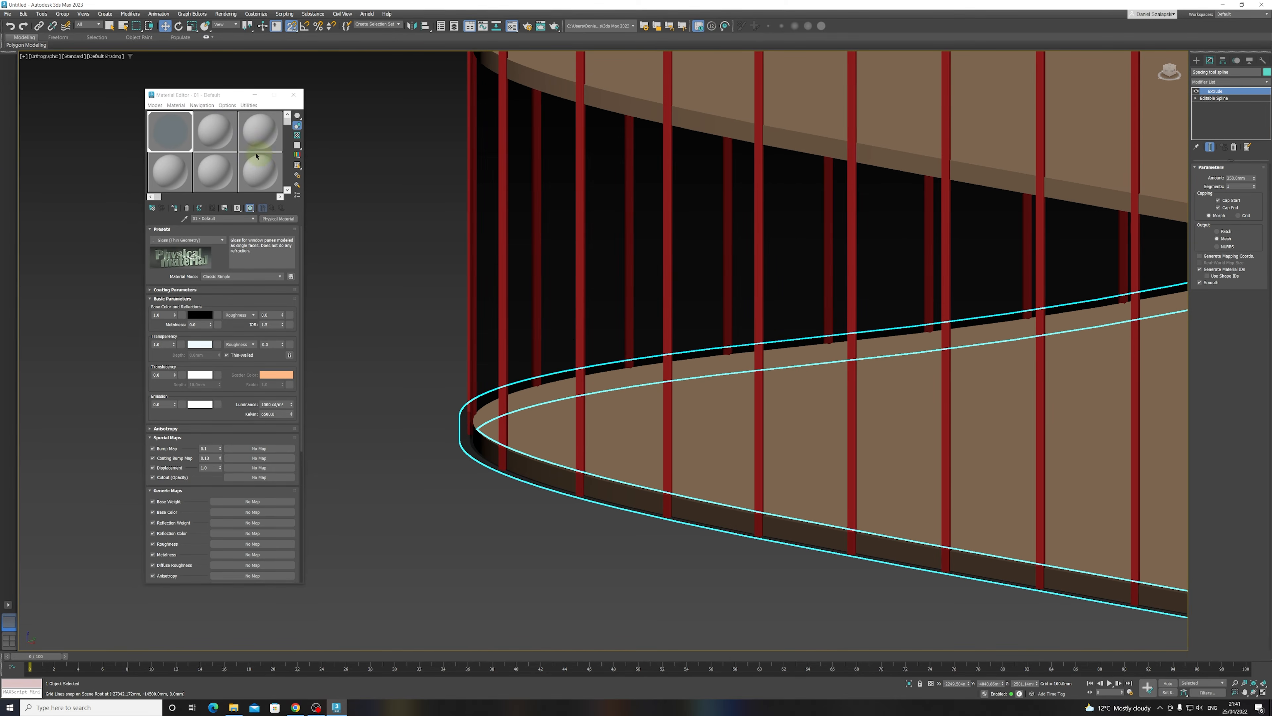
left_click(217, 135)
left_click(175, 209)
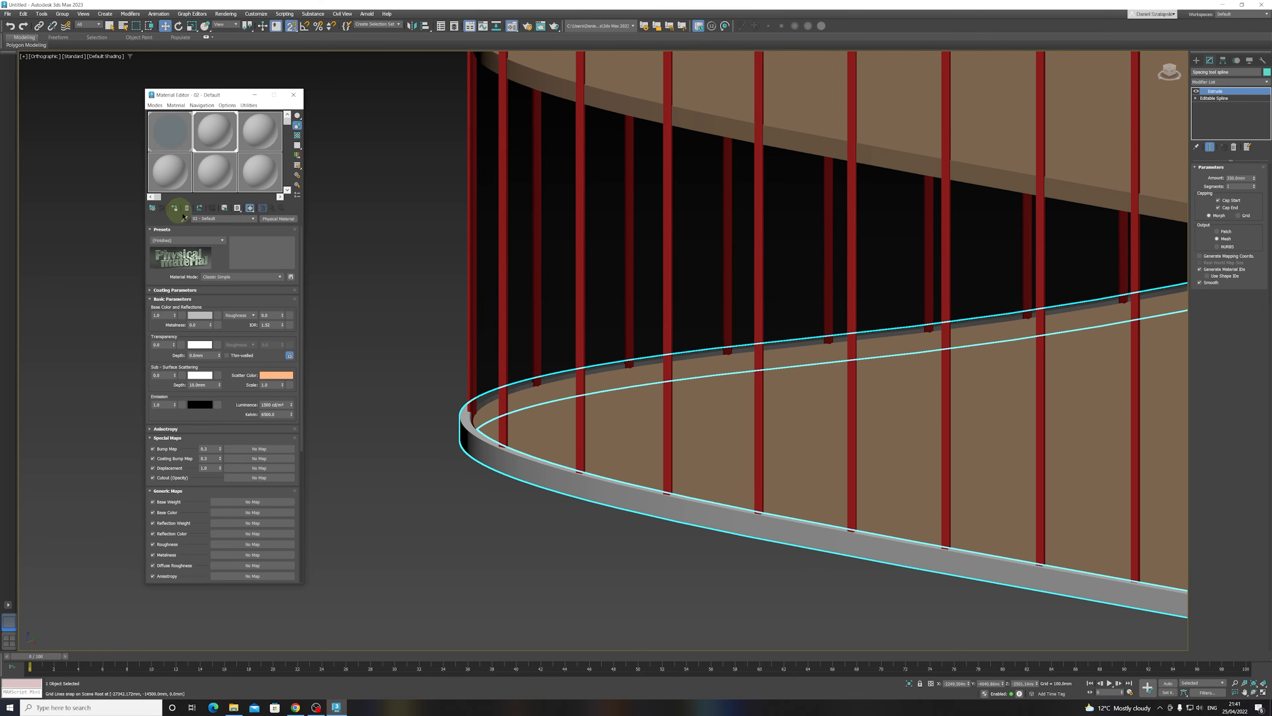
- Clone the base band upward in the front view and snap the clone to the lowest visible floor slab's level
scroll(503, 464, "down", 3)
scroll(564, 506, "down", 2)
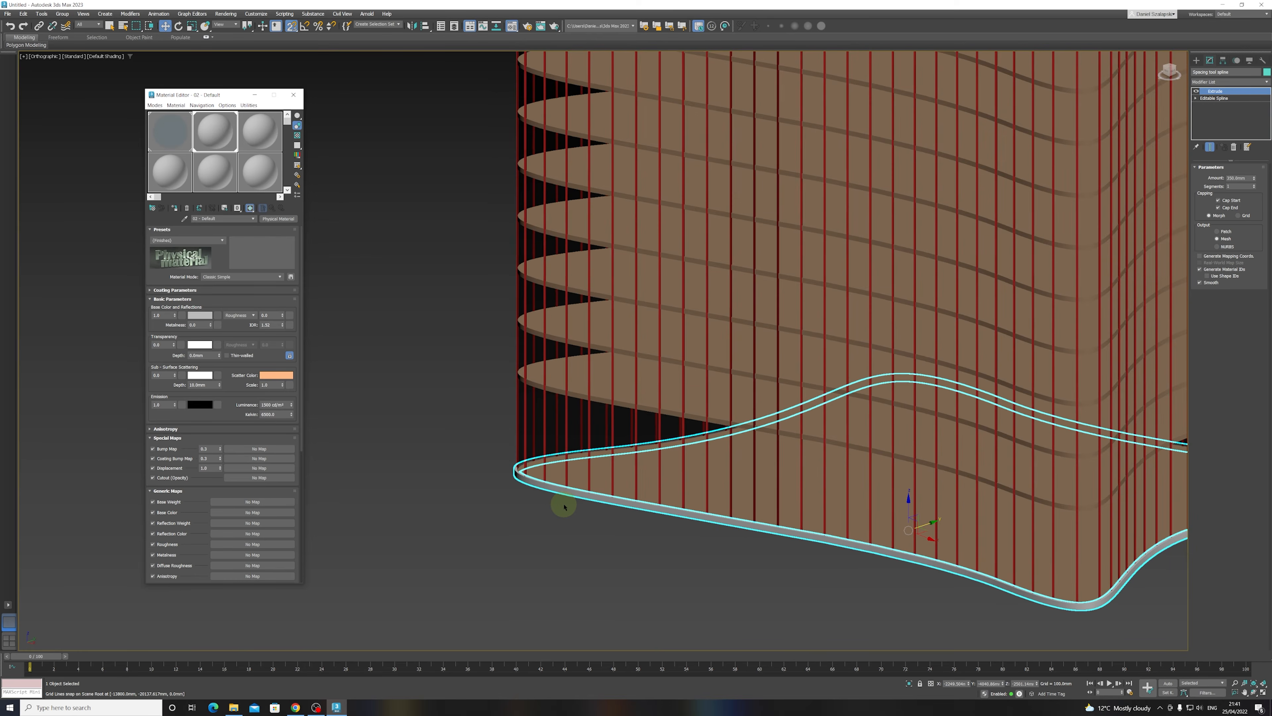
key("f")
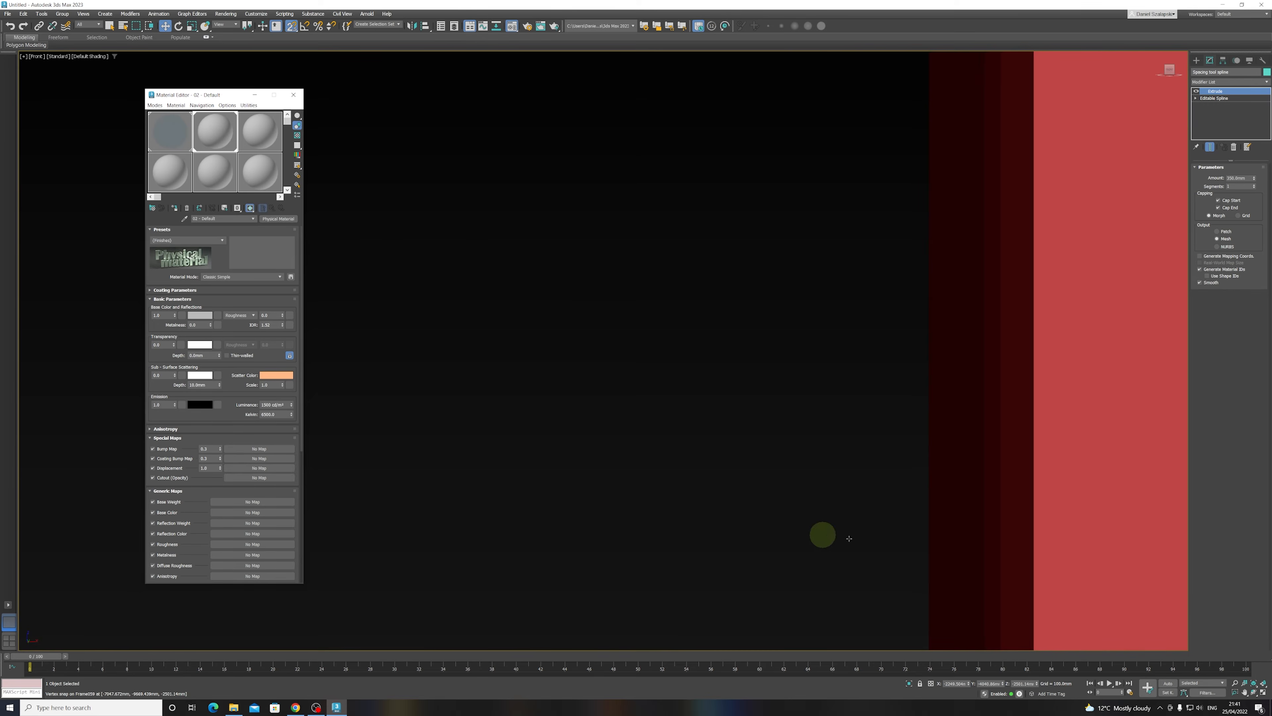
key("z")
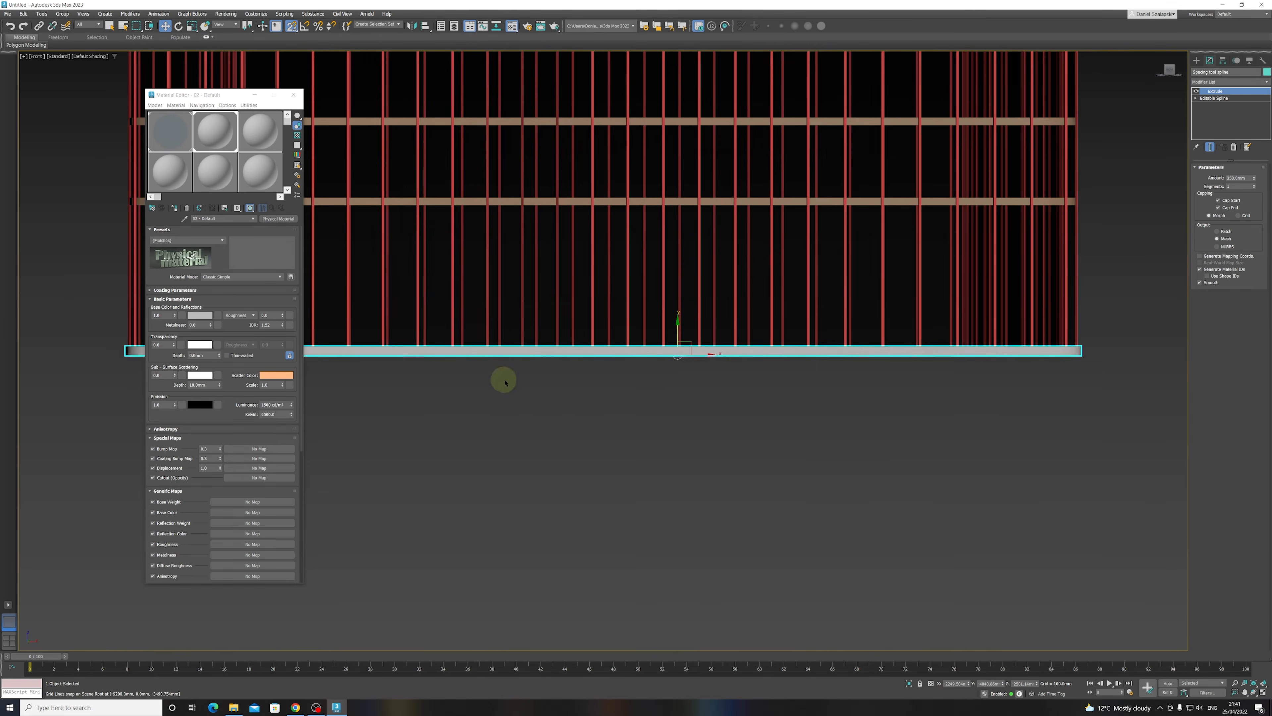
middle_click_drag(503, 378, 818, 460)
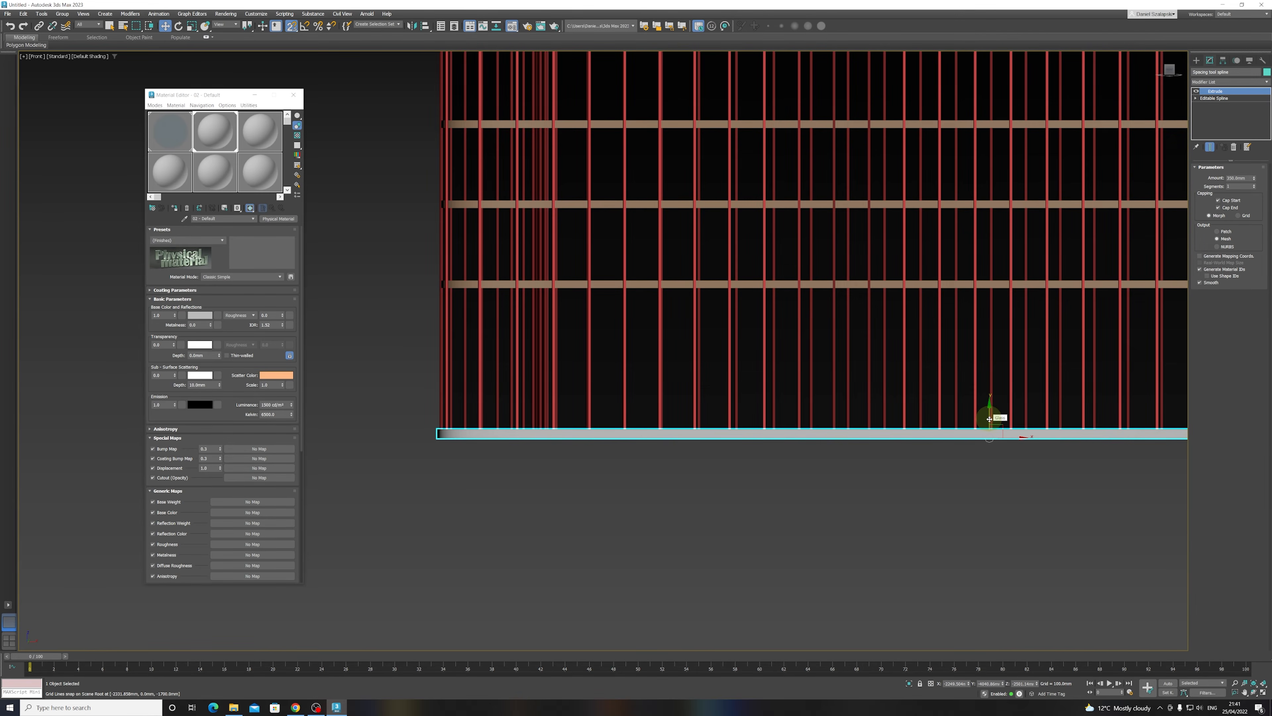
left_click_drag(989, 419, 989, 345, "shift")
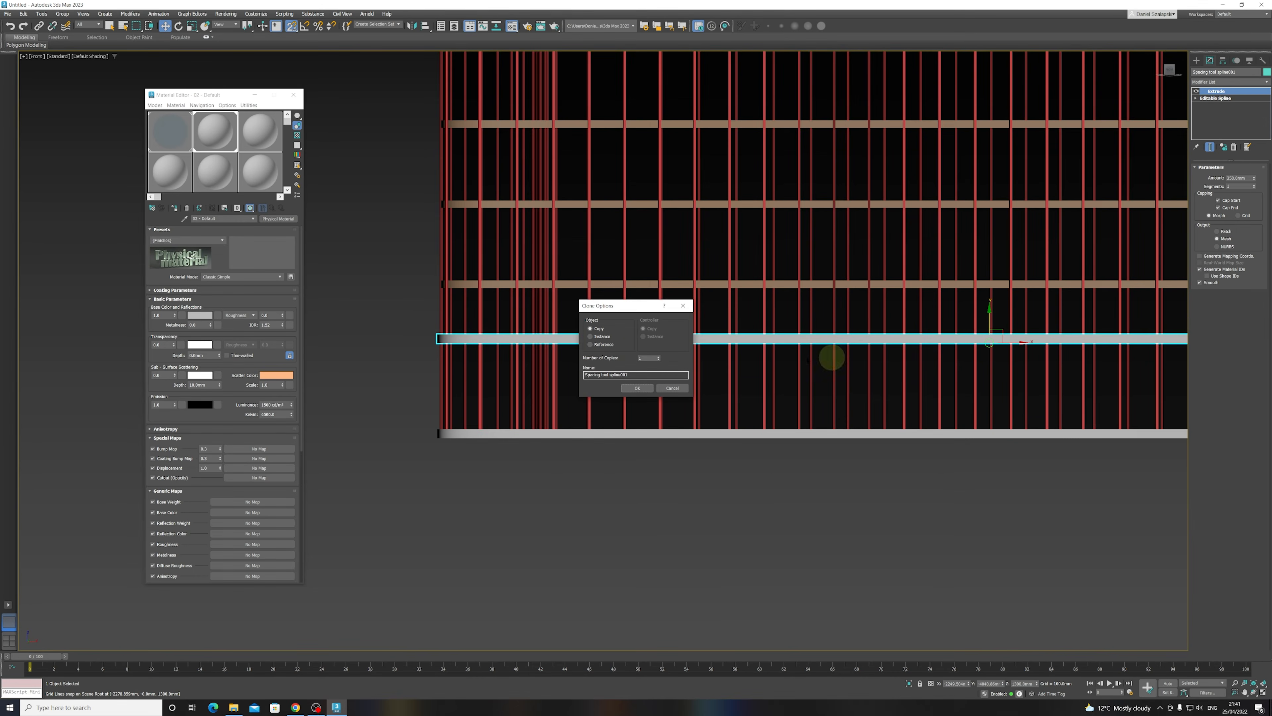
left_click(637, 388)
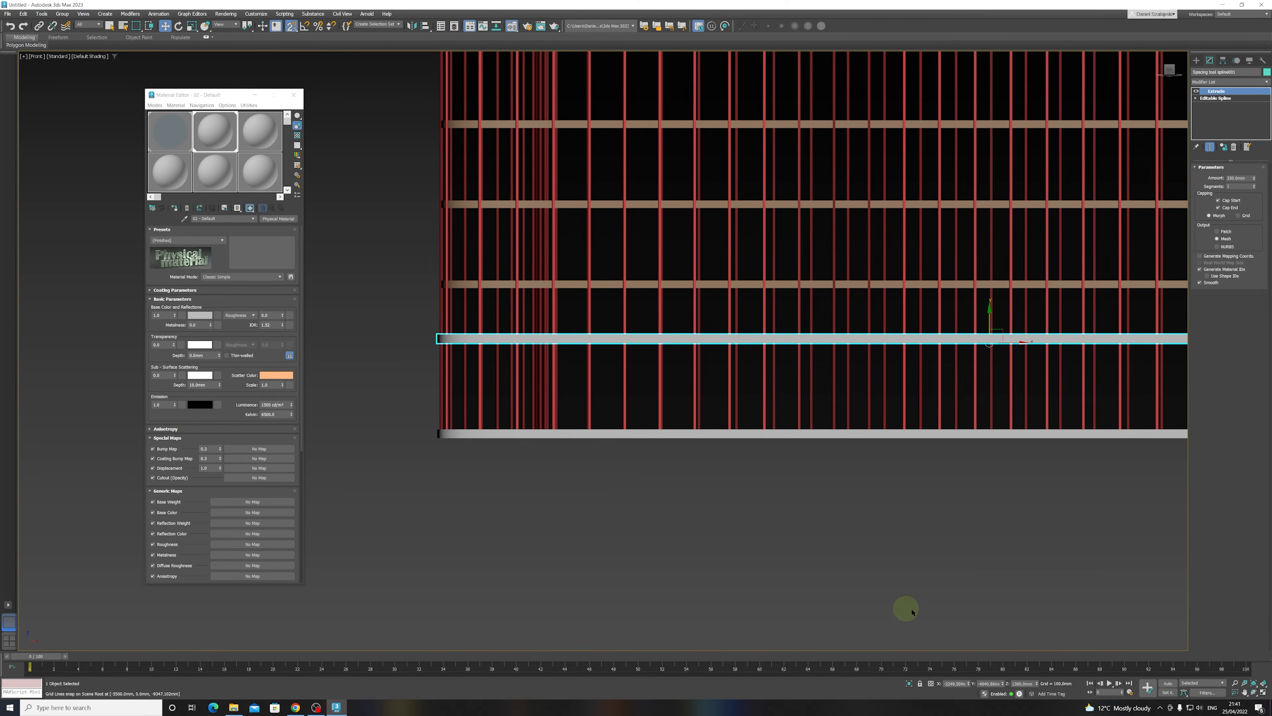
left_click(920, 684)
left_click_drag(437, 334, 442, 283)
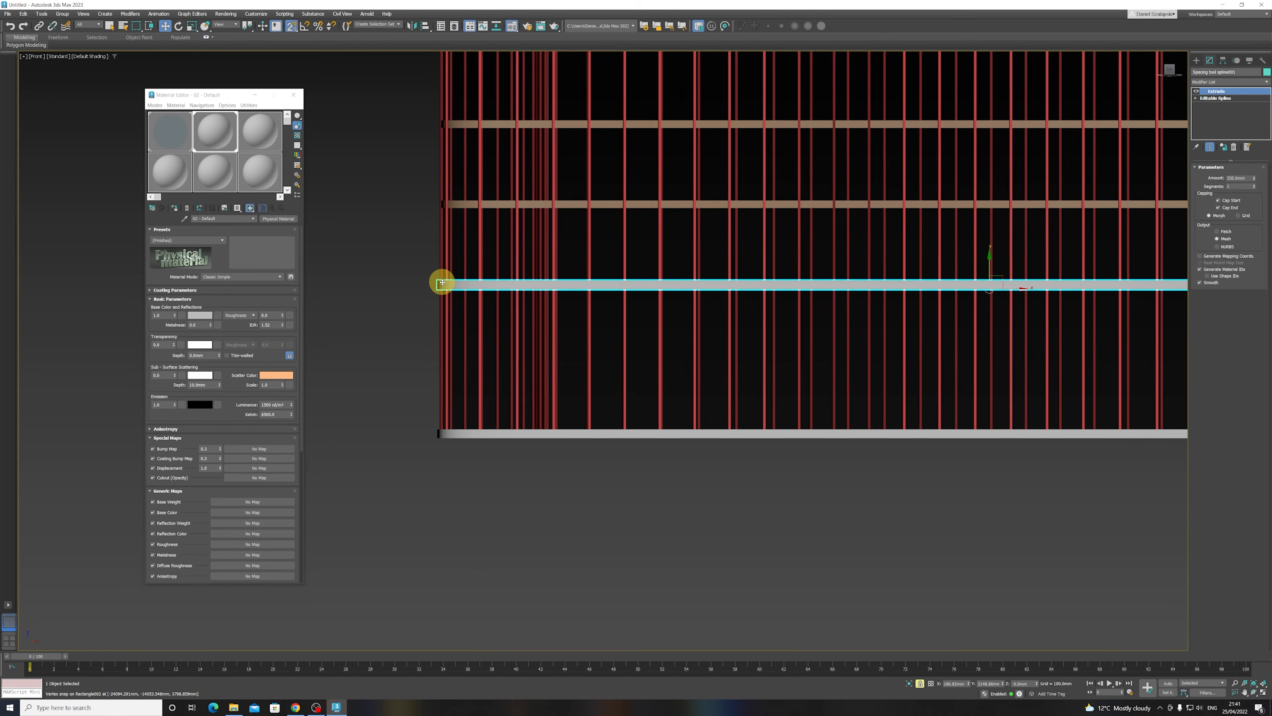
- Clone the raised band as instances up the whole tower, snapping the offset to the next floor slab
middle_click_drag(443, 230, 520, 379)
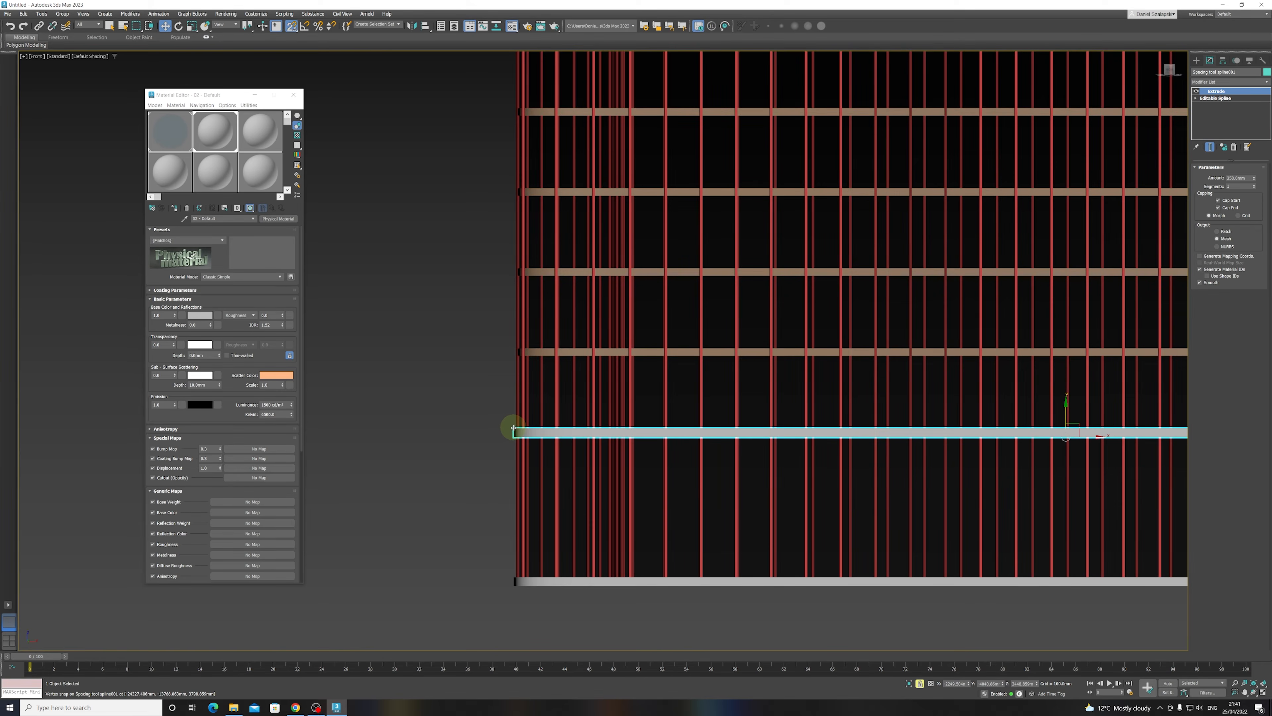
left_click_drag(514, 428, 521, 350, "shift")
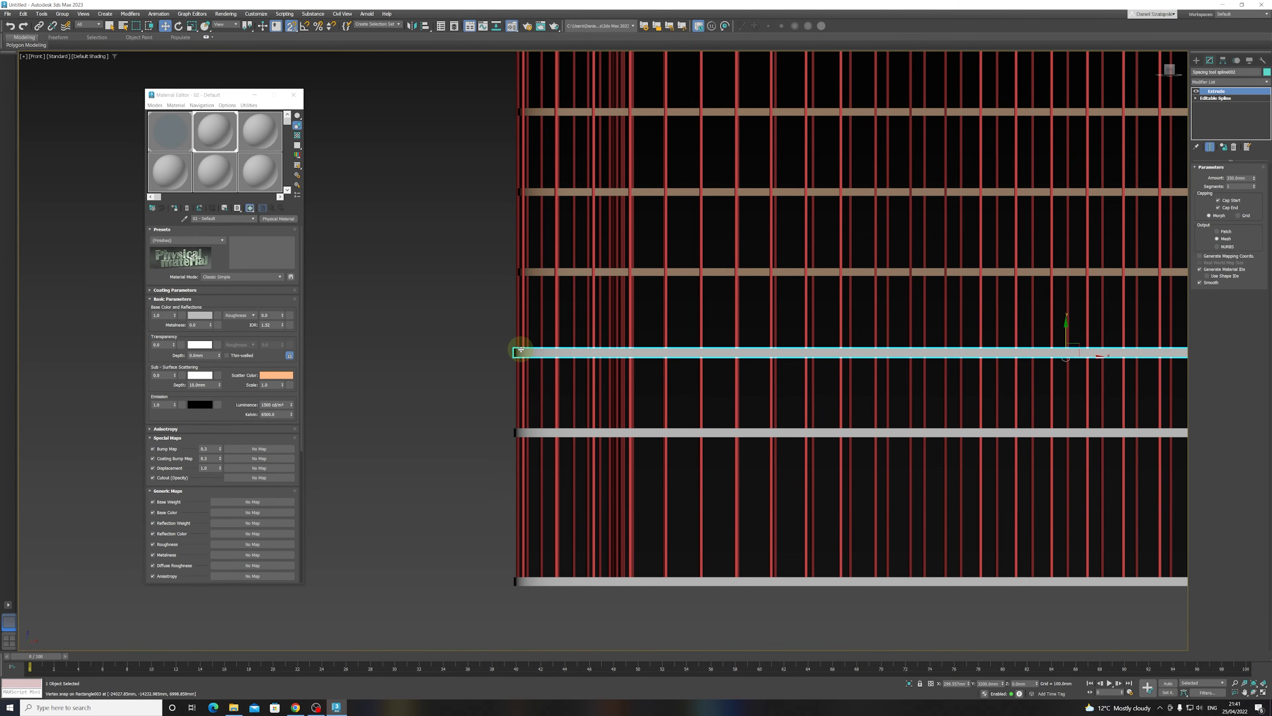
left_click_drag(659, 359, 660, 345)
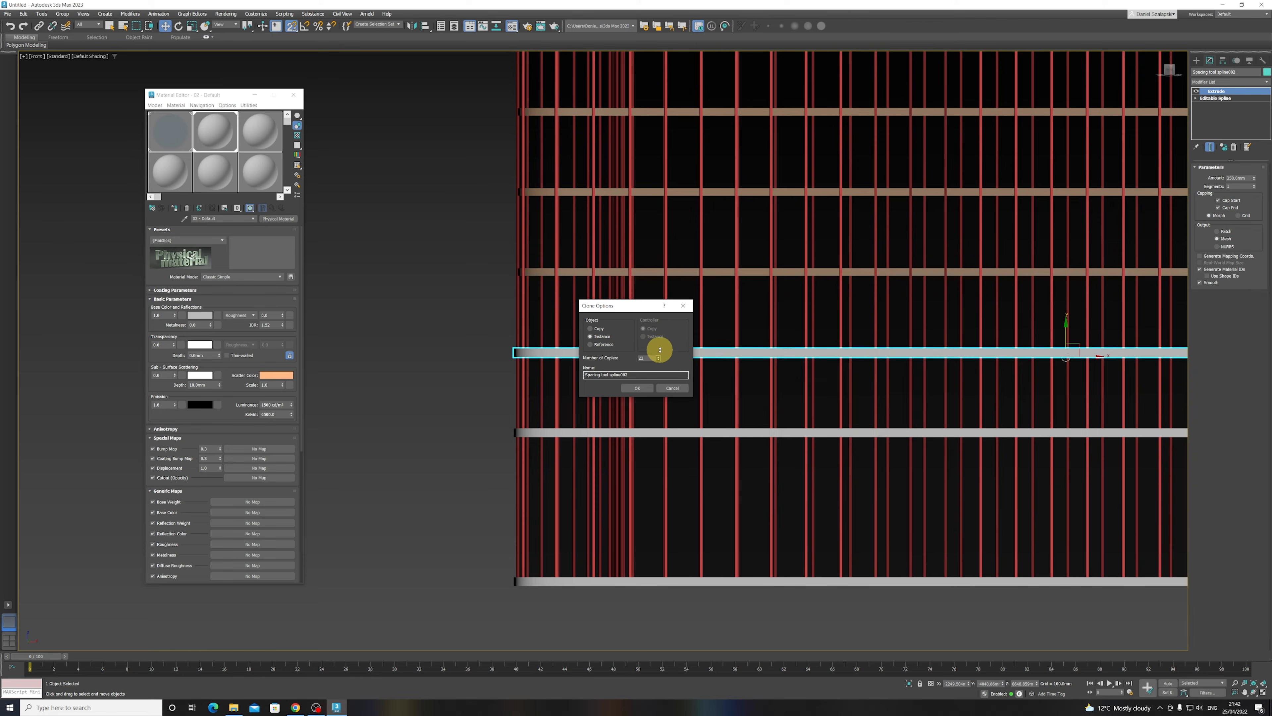
left_click_drag(660, 348, 660, 356)
left_click(658, 357)
left_click(659, 356)
left_click(659, 356)
left_click(658, 356)
left_click(659, 356)
left_click(659, 357)
left_click(659, 356)
left_click(658, 360)
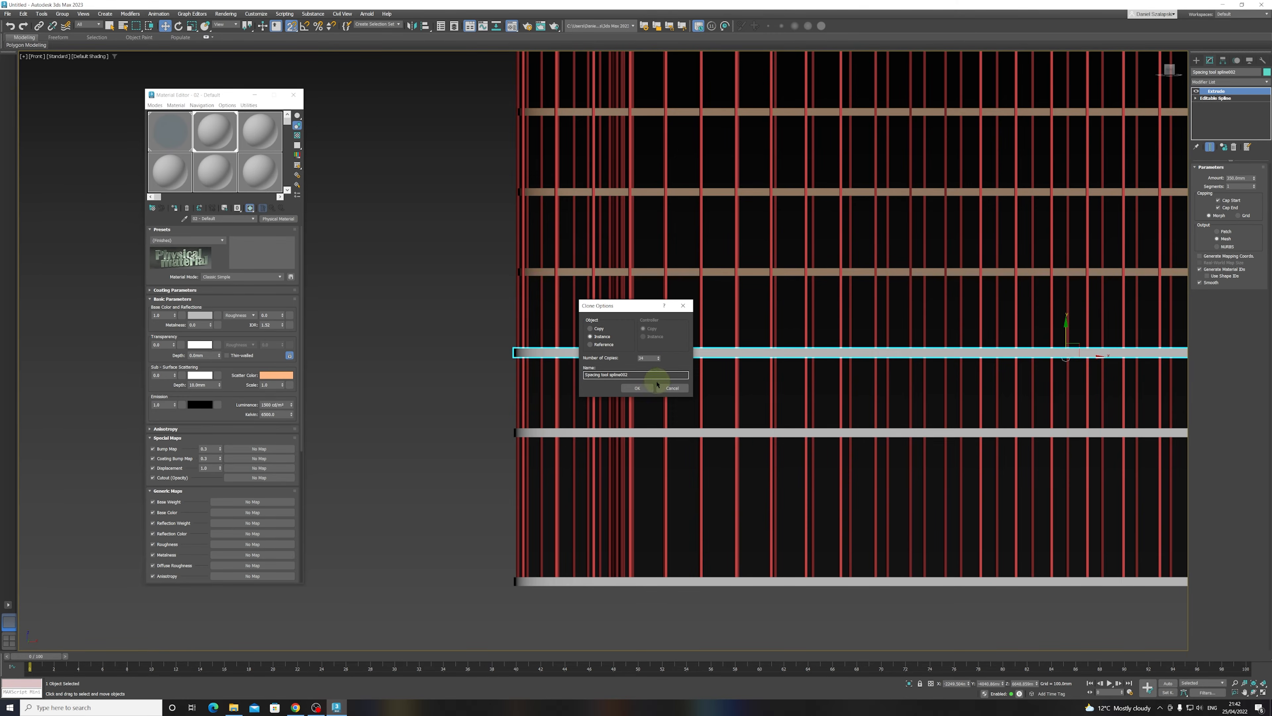
left_click(637, 388)
- Orbit to the tower's top and delete the surplus band floating above the roof slab
scroll(608, 386, "down", 6)
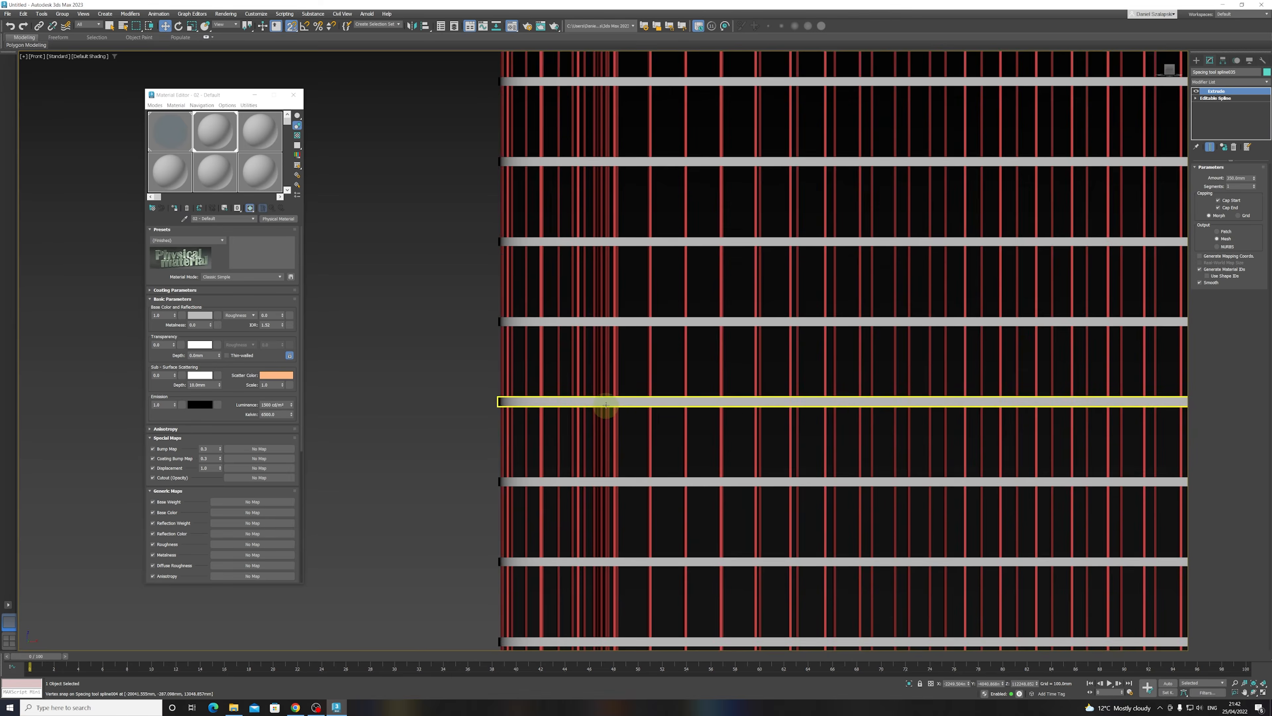
scroll(608, 382, "down", 6)
middle_click_drag(640, 250, 639, 367)
scroll(625, 212, "up", 3)
middle_click_drag(709, 254, 691, 268, "alt")
left_click(849, 201)
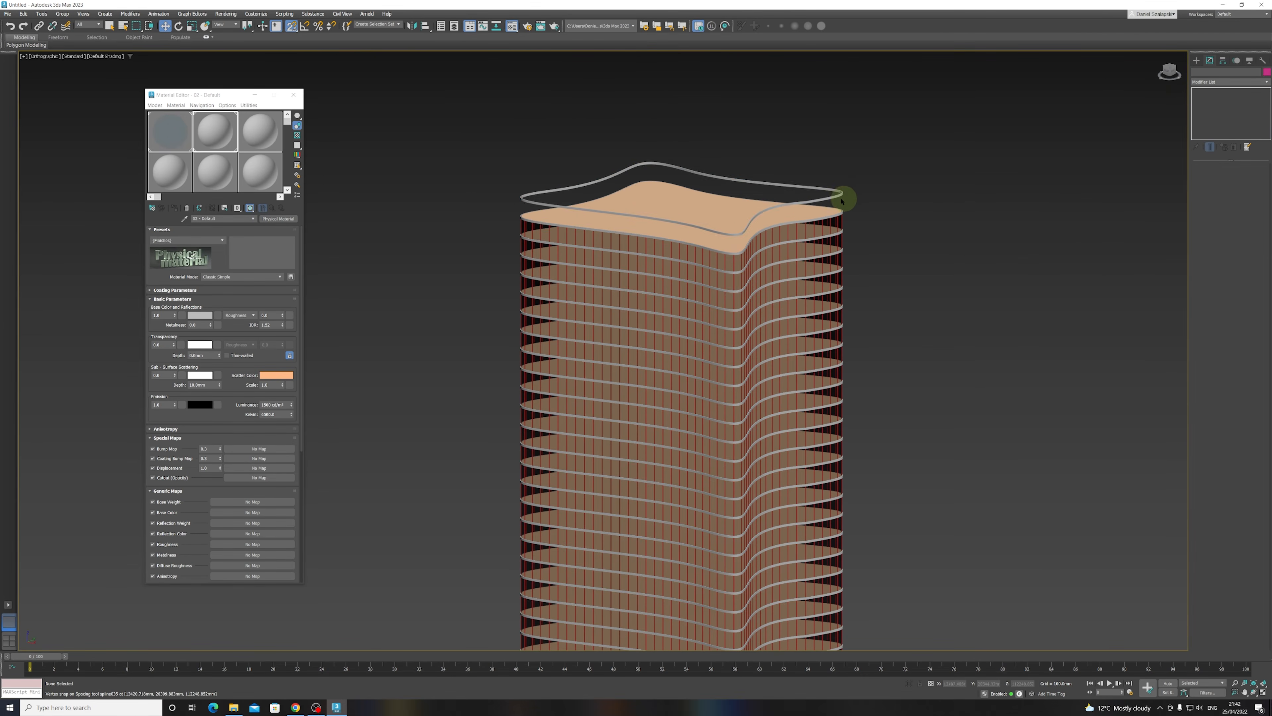
left_click(833, 197)
key("Delete")
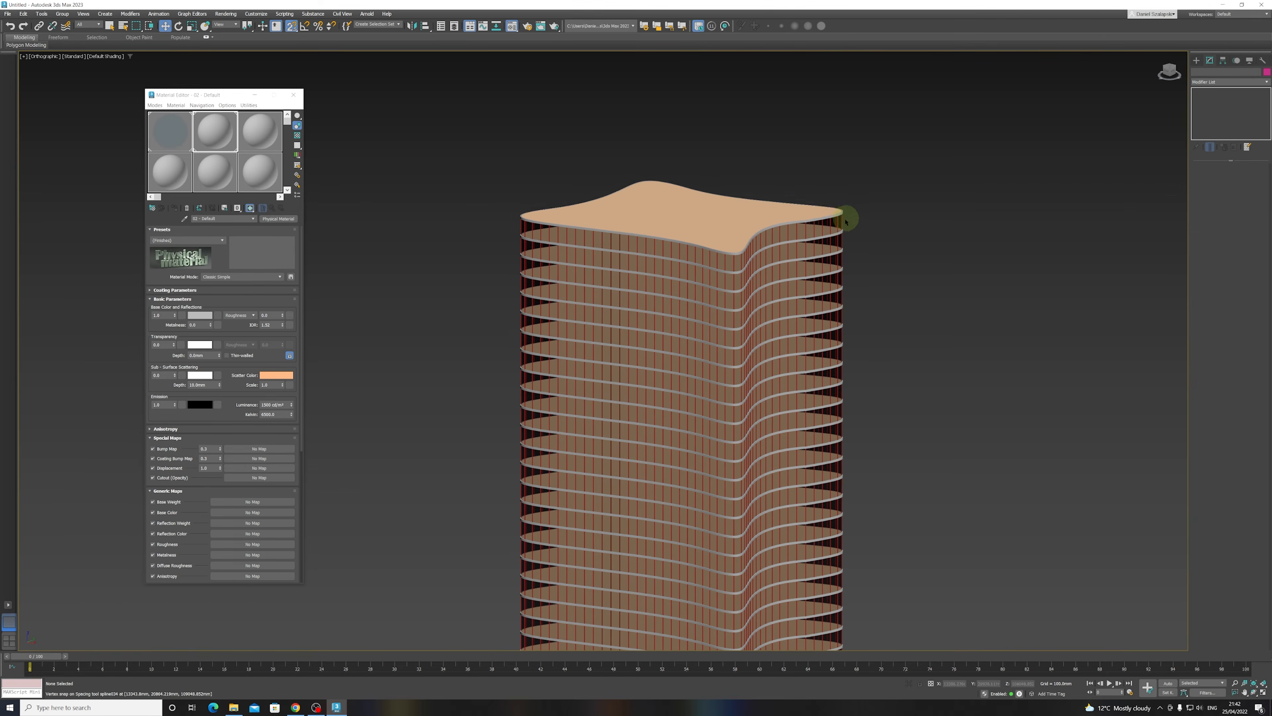
- Set the object colour of the band one floor below the roof to red and apply the second sample material to it
scroll(841, 224, "up", 5)
left_click(835, 273)
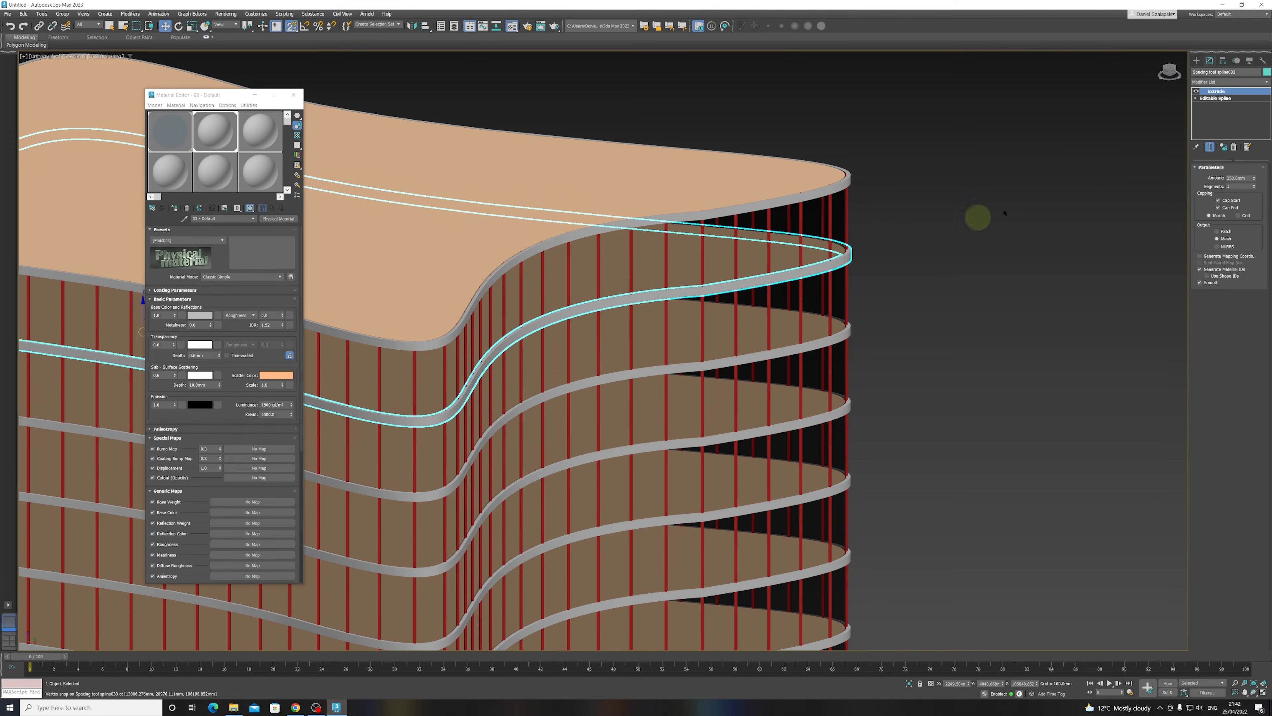
left_click(1268, 73)
left_click(567, 349)
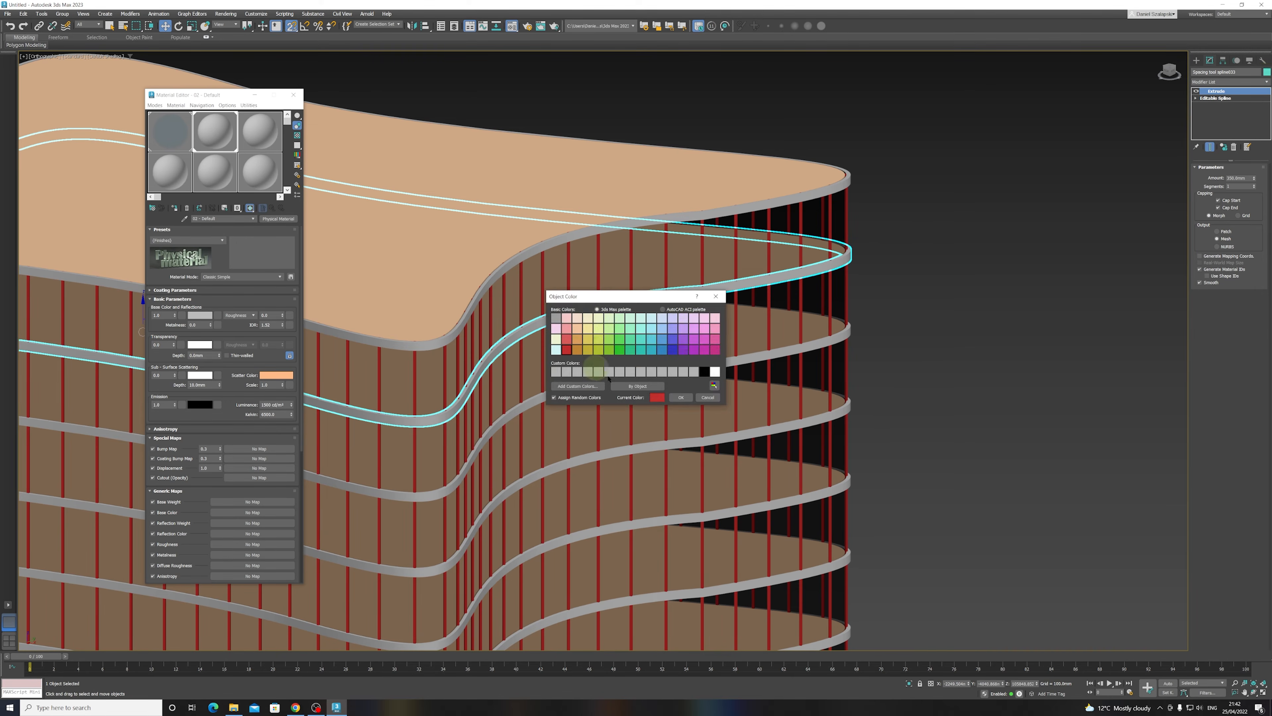
left_click(681, 397)
left_click(228, 122)
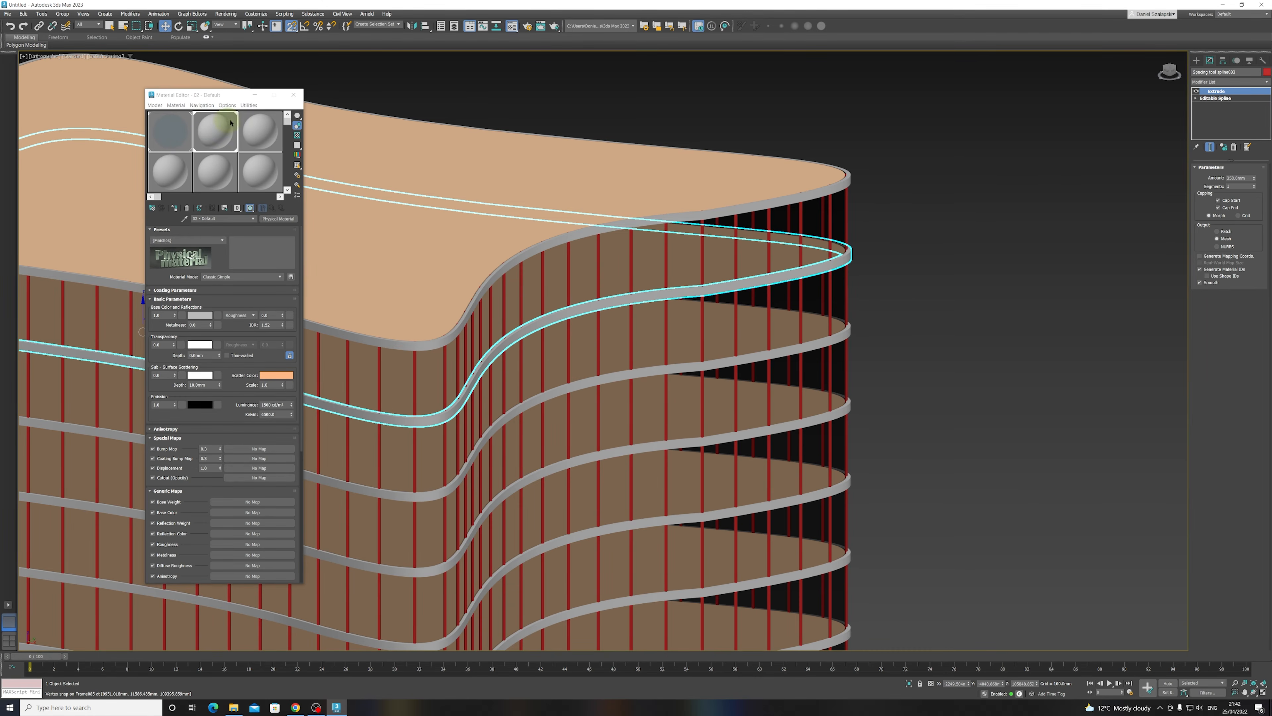
left_click_drag(217, 142, 857, 260)
left_click(992, 208)
- Inspect the recoloured band against the neighbouring bands and mullions in edged-faces and wireframe display, finishing in shaded view with edges
scroll(866, 242, "up", 5)
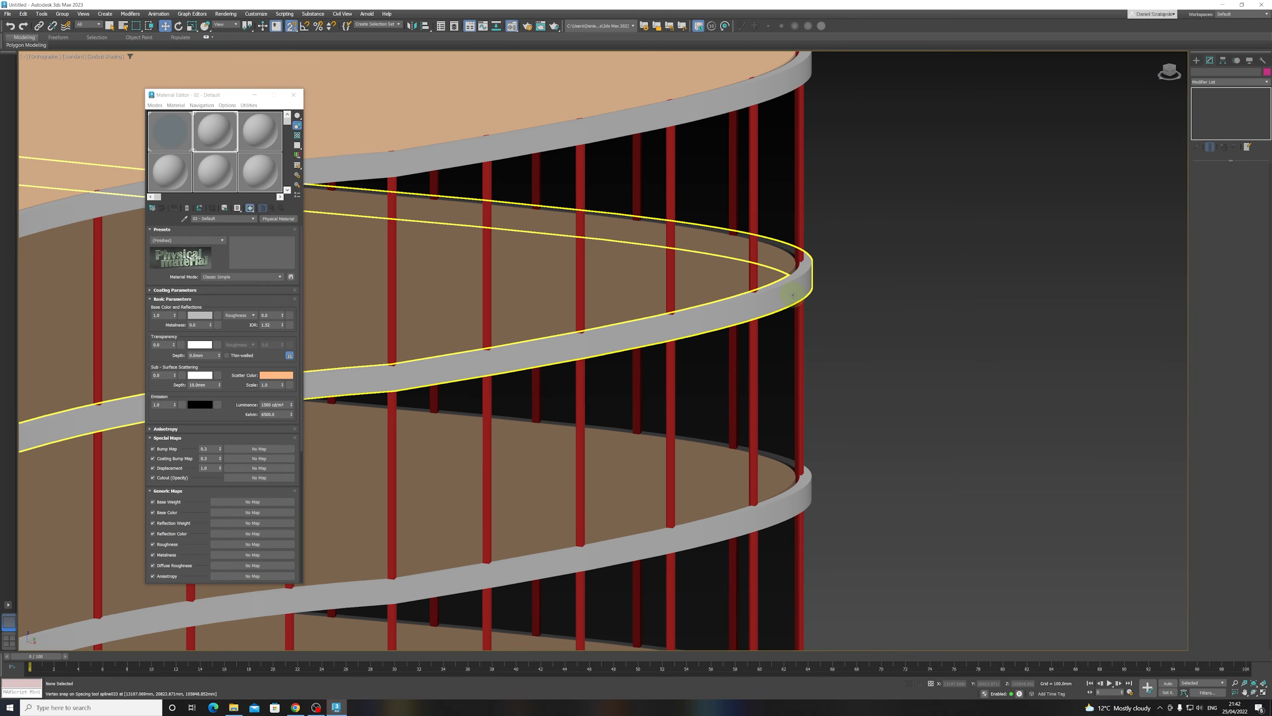
left_click(792, 293)
key("F4")
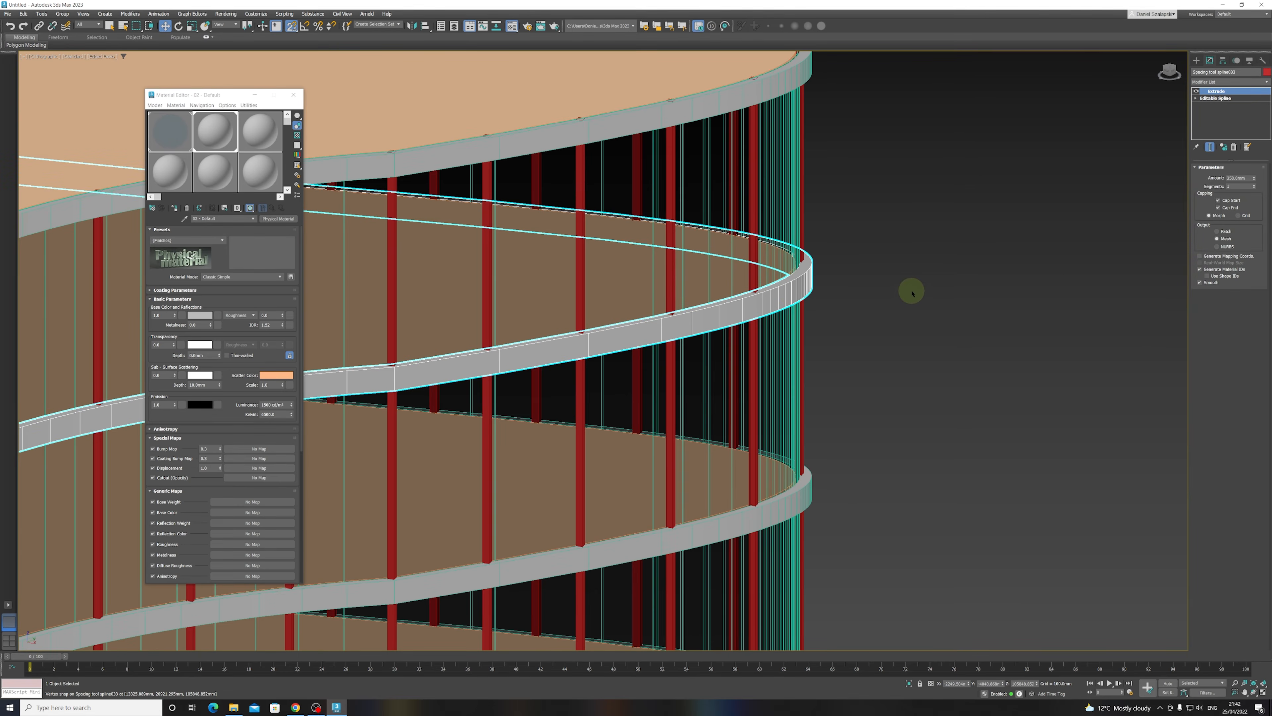
key("F3")
left_click(889, 273)
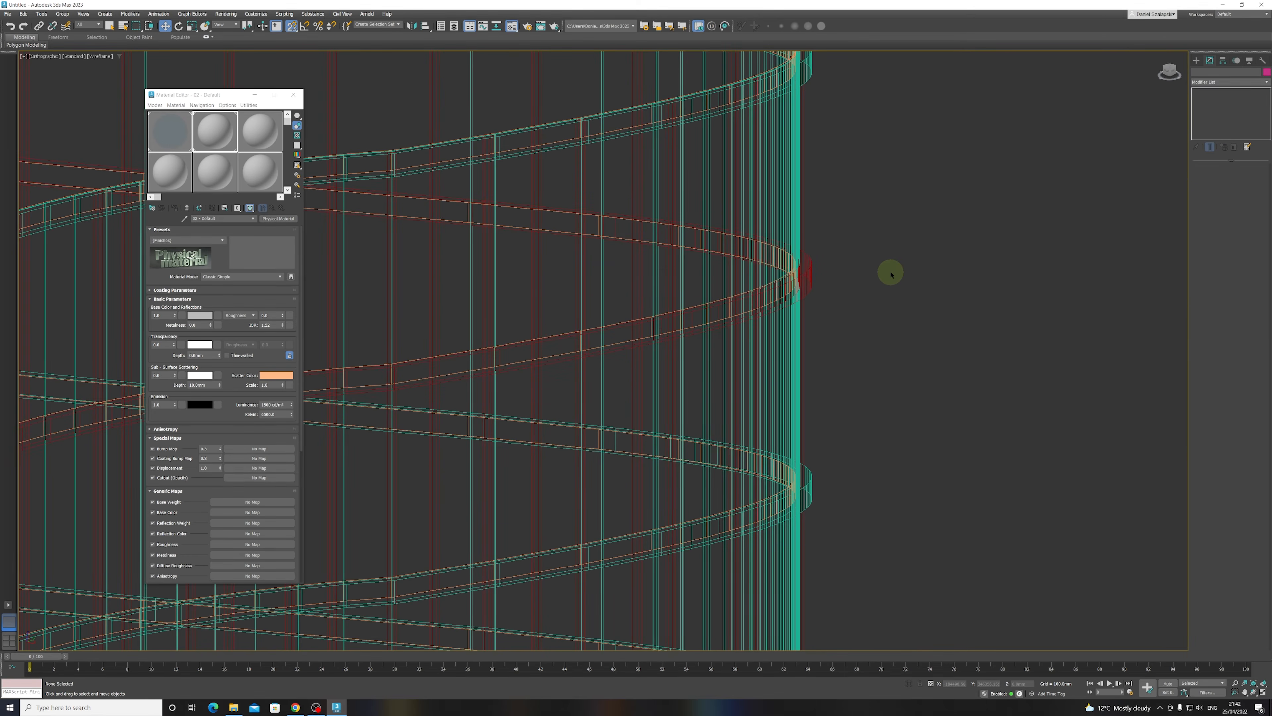
key("F3")
key("F4")
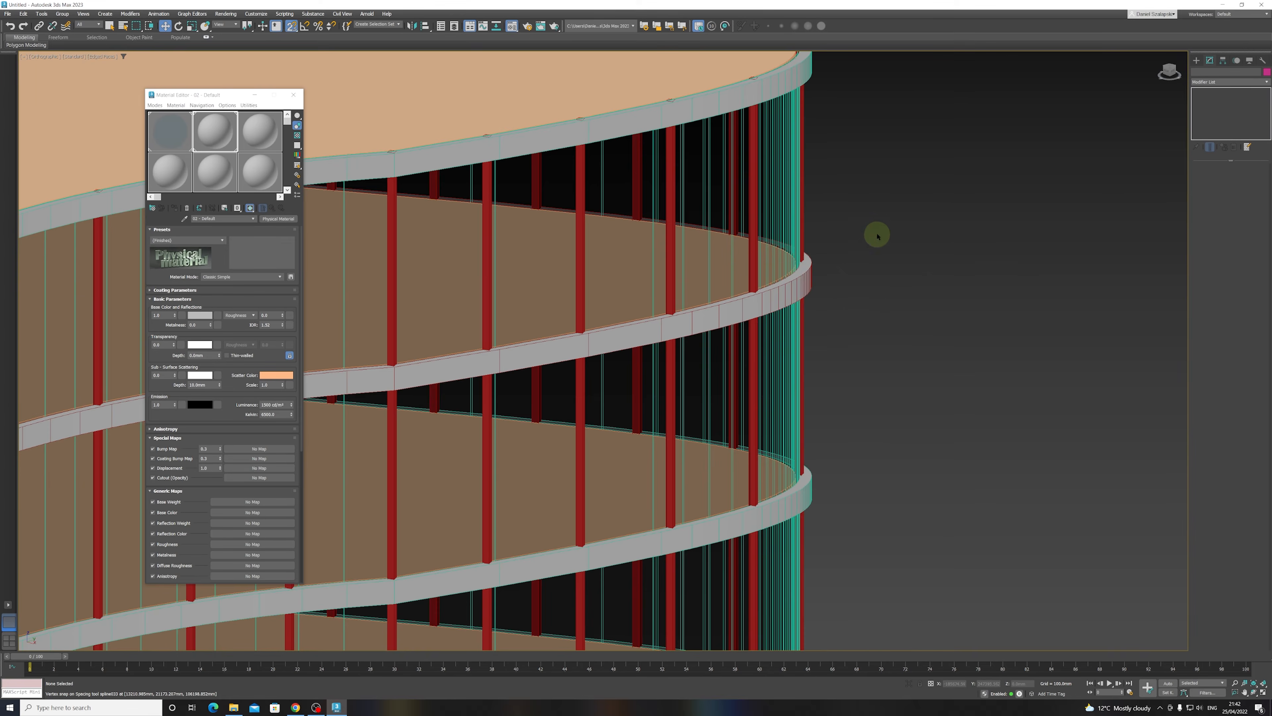
- Set the Extrude amount of the instanced floor bands to 100 mm
middle_click_drag(877, 236, 889, 320)
left_click(794, 396)
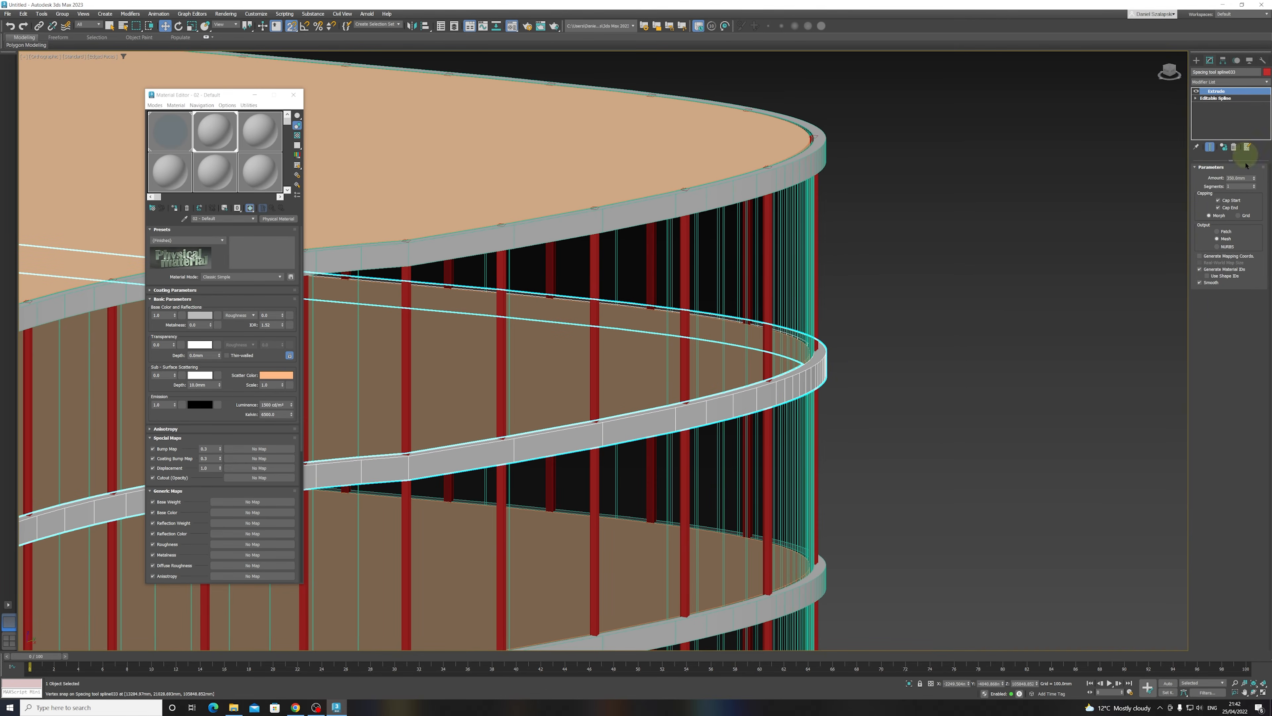
left_click(1237, 180)
type("100")
key("Return")
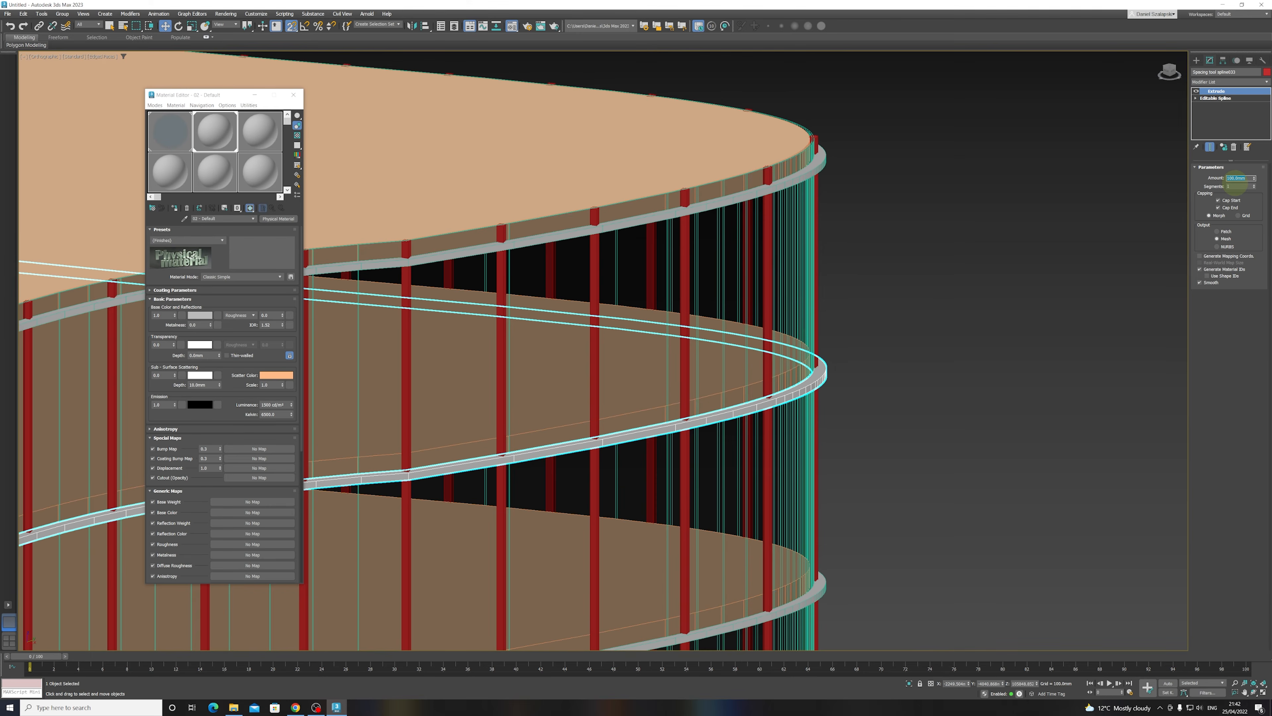
- Change the base colour of the second sample material, used on the floor bands, to dark grey
scroll(692, 372, "down", 8)
middle_click_drag(584, 430, 854, 333)
middle_click_drag(323, 366, 566, 346)
scroll(551, 278, "up", 6)
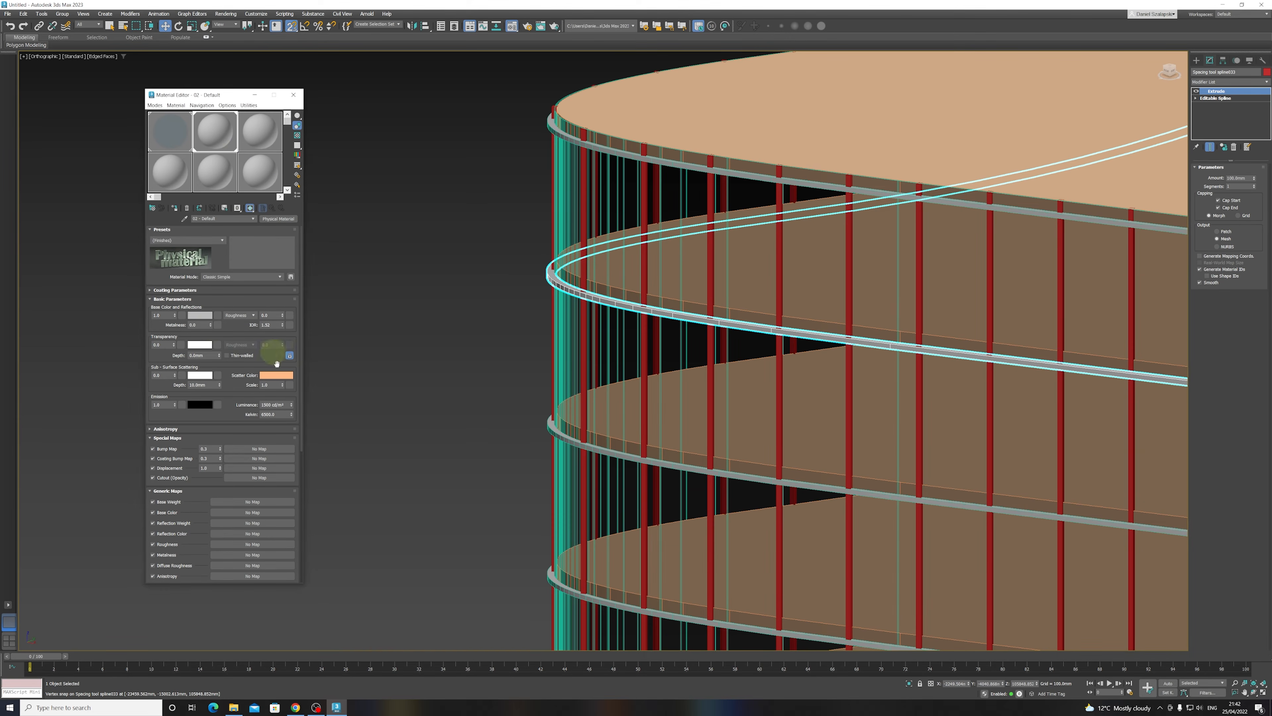
left_click(201, 315)
left_click(93, 245)
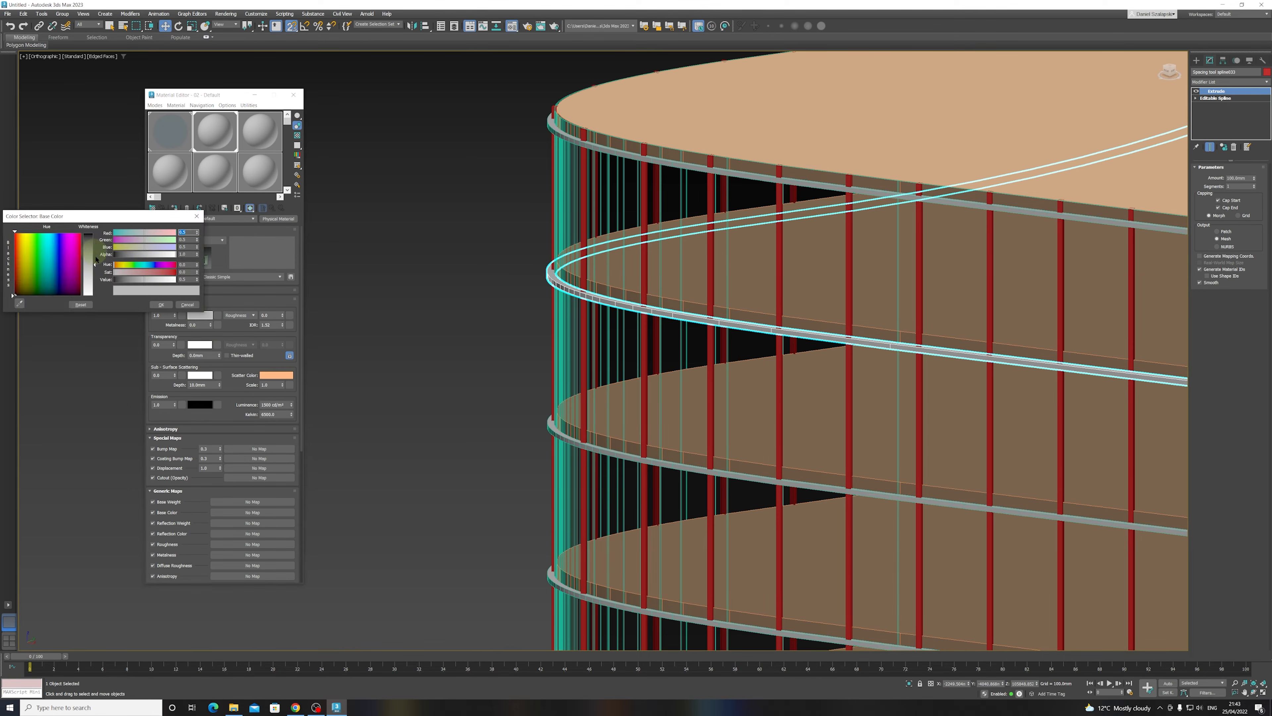
left_click_drag(93, 245, 94, 244)
left_click(167, 306)
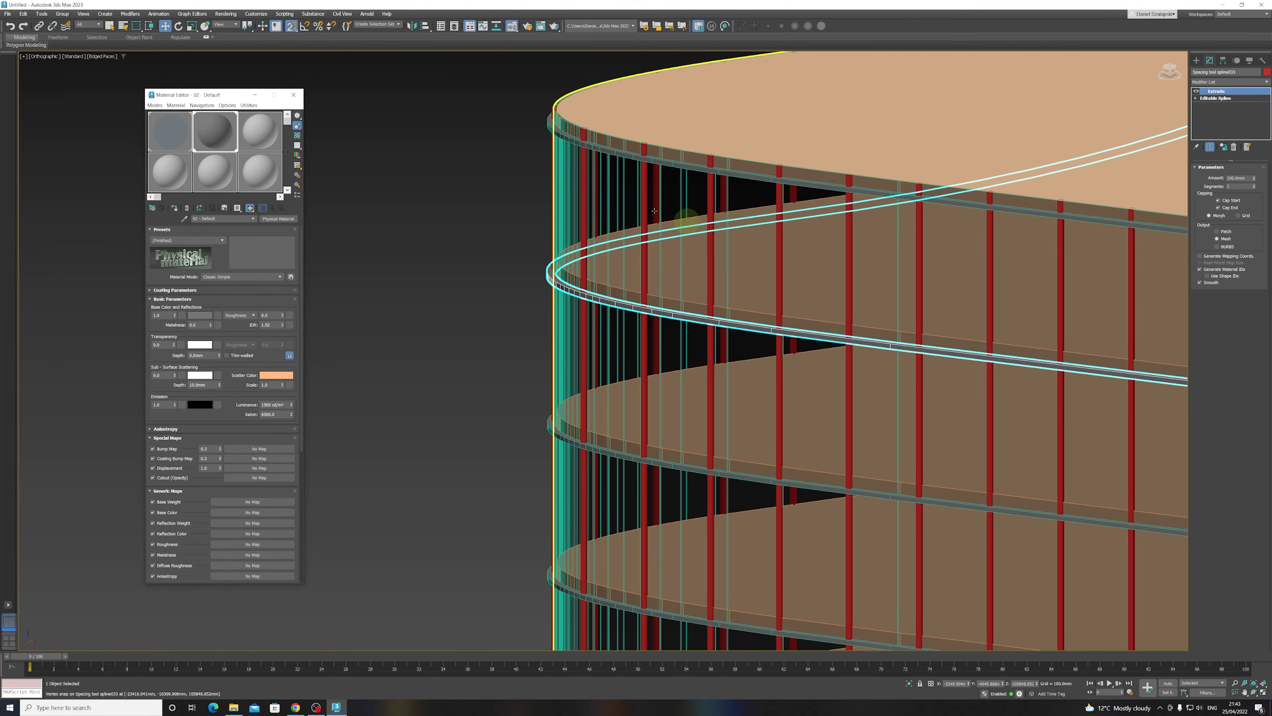
- Select all red objects by their object colour, using a mullion as reference, and apply the second sample material to them
left_click(643, 203)
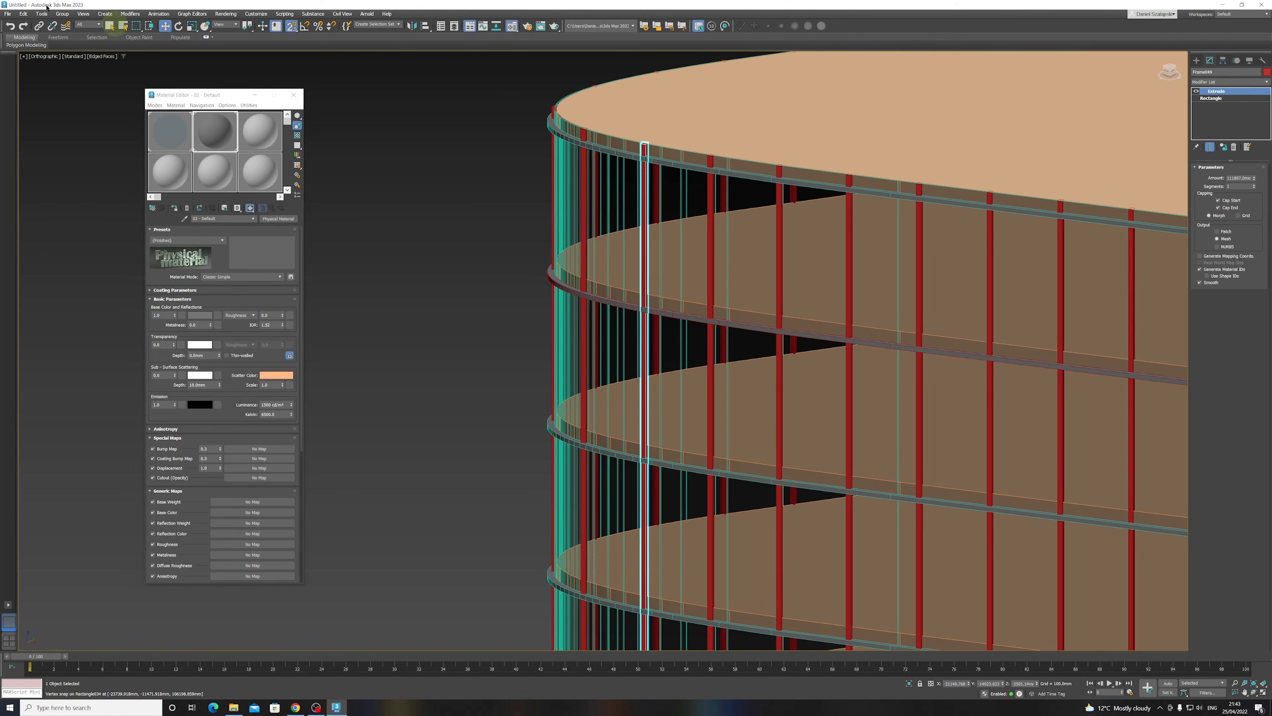
left_click(23, 14)
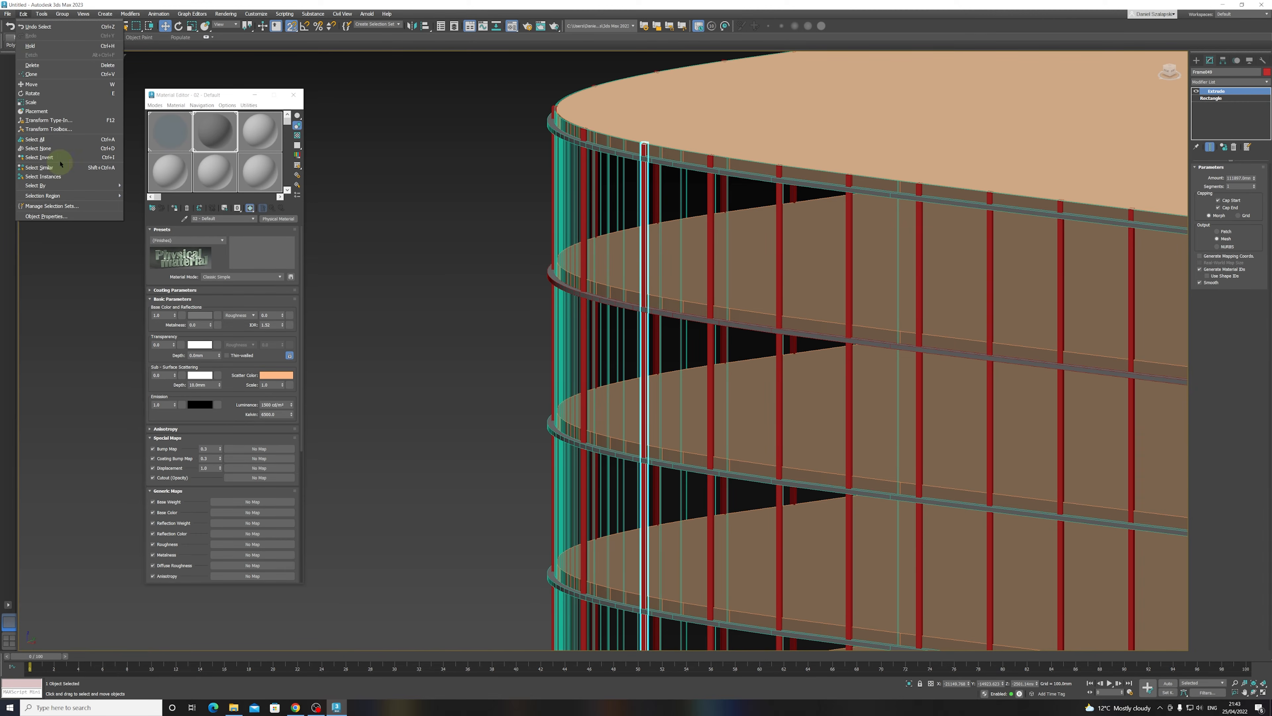
mouse_move(64, 188)
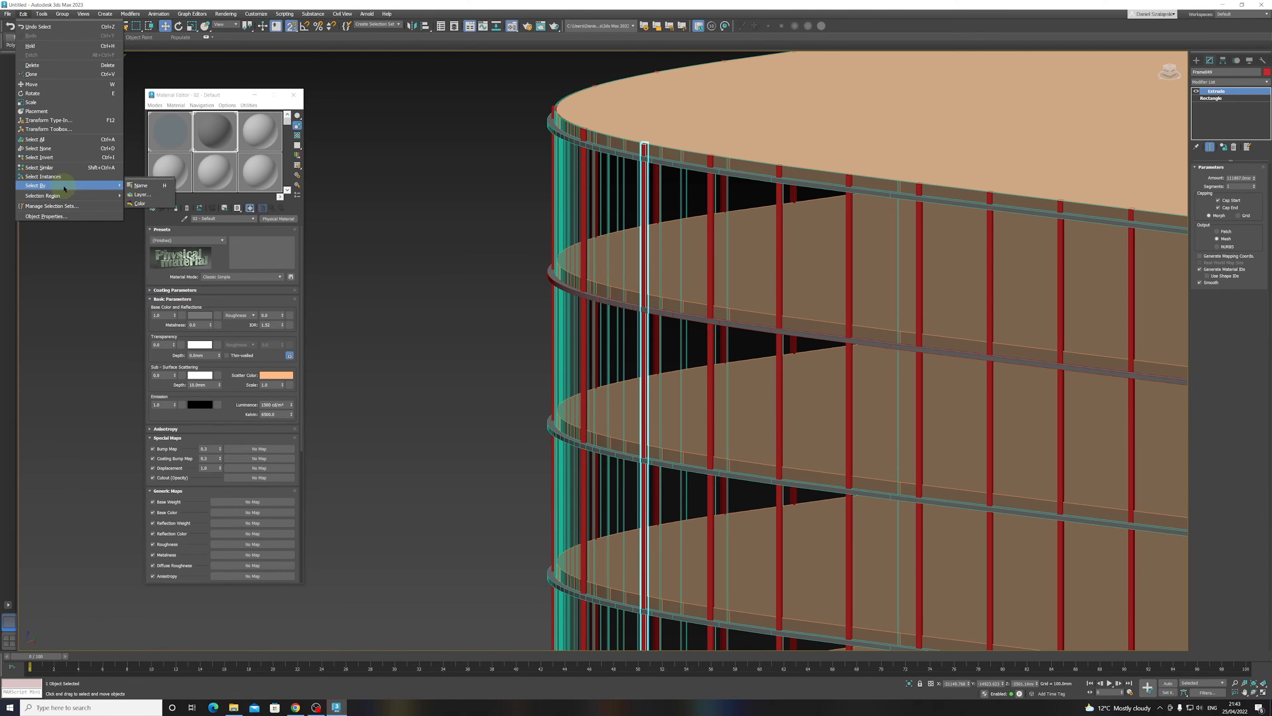
left_click(141, 204)
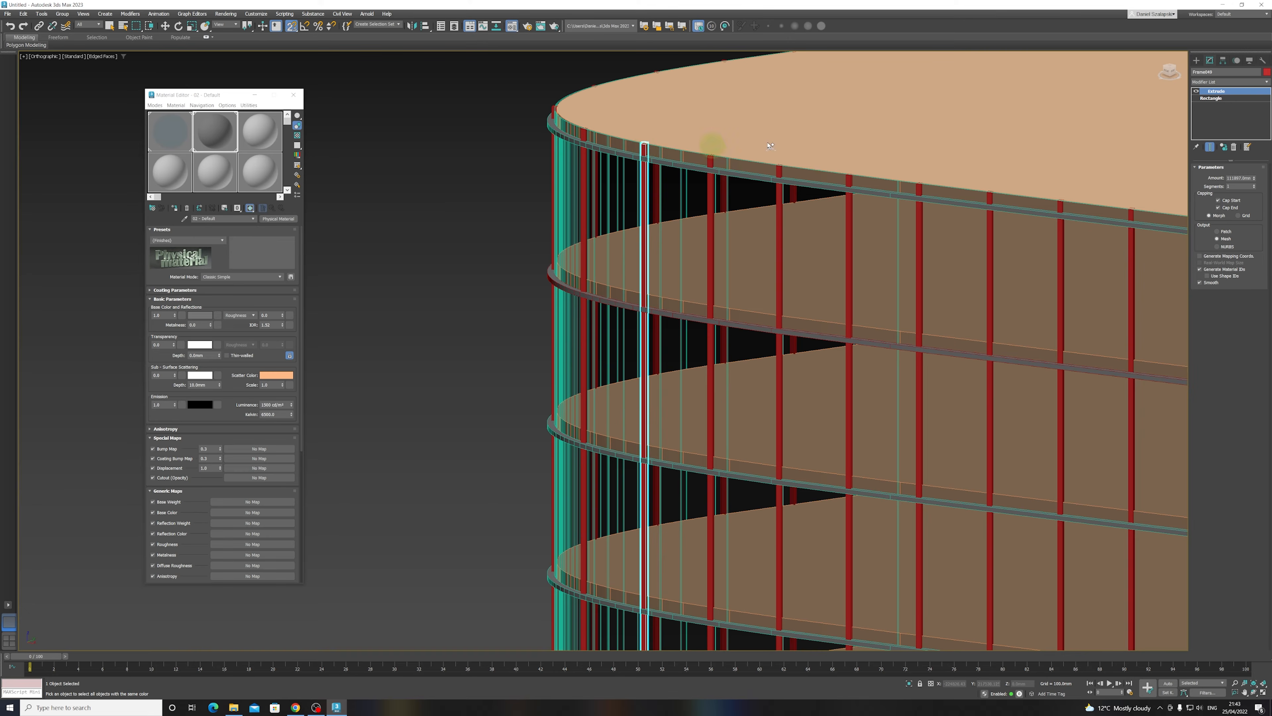
left_click(646, 153)
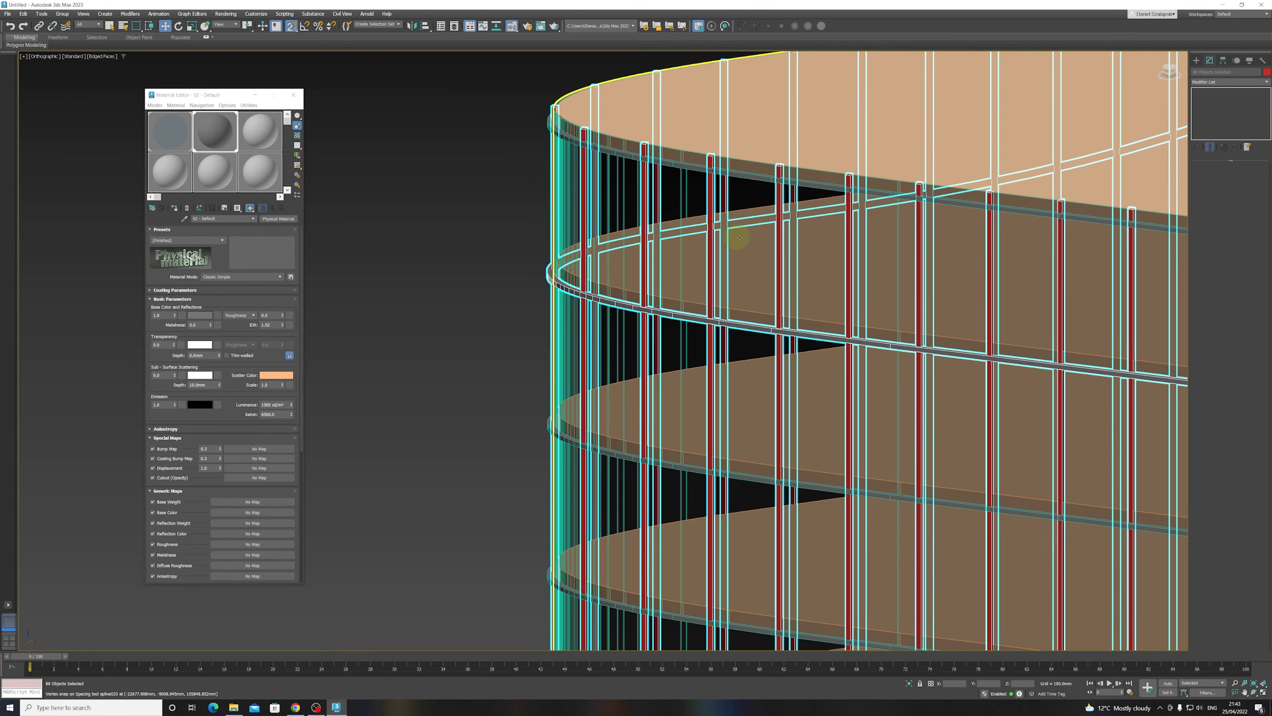
scroll(775, 200, "down", 3)
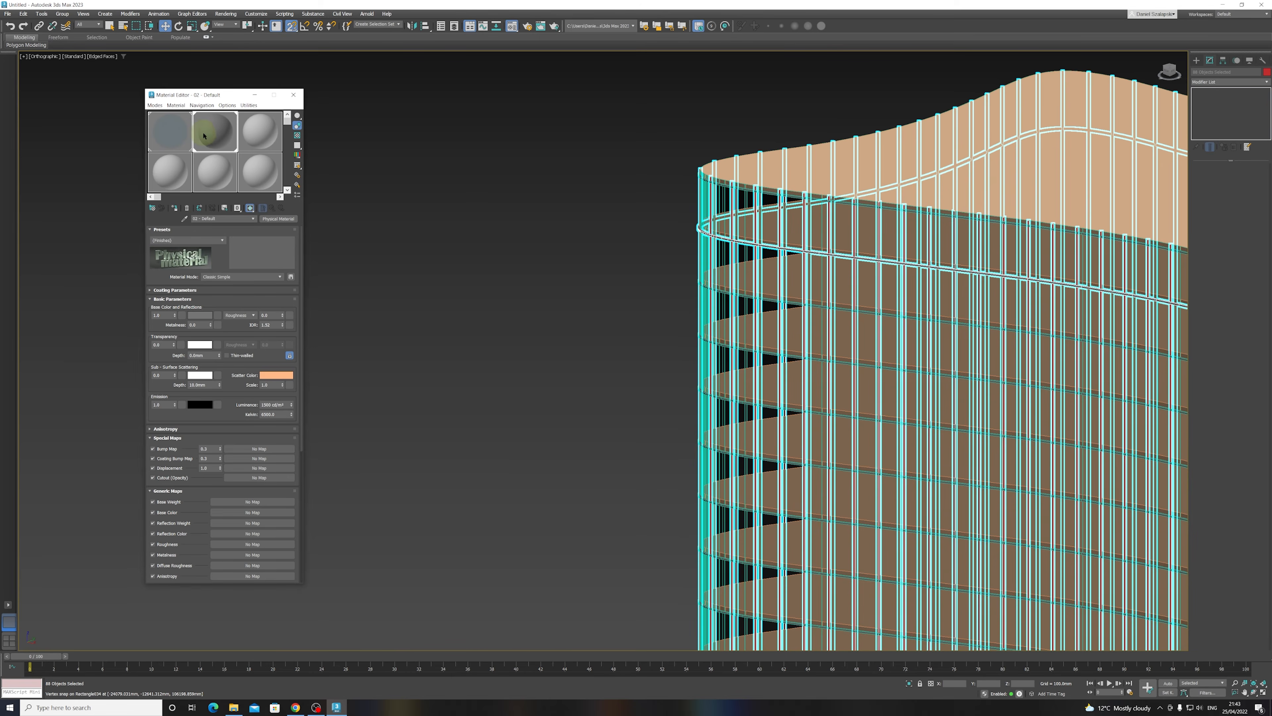
left_click(175, 208)
left_click(618, 243)
- Select all floor slabs by the roof slab's object colour and apply the third sample material to them
middle_click_drag(699, 215, 149, 72, "alt")
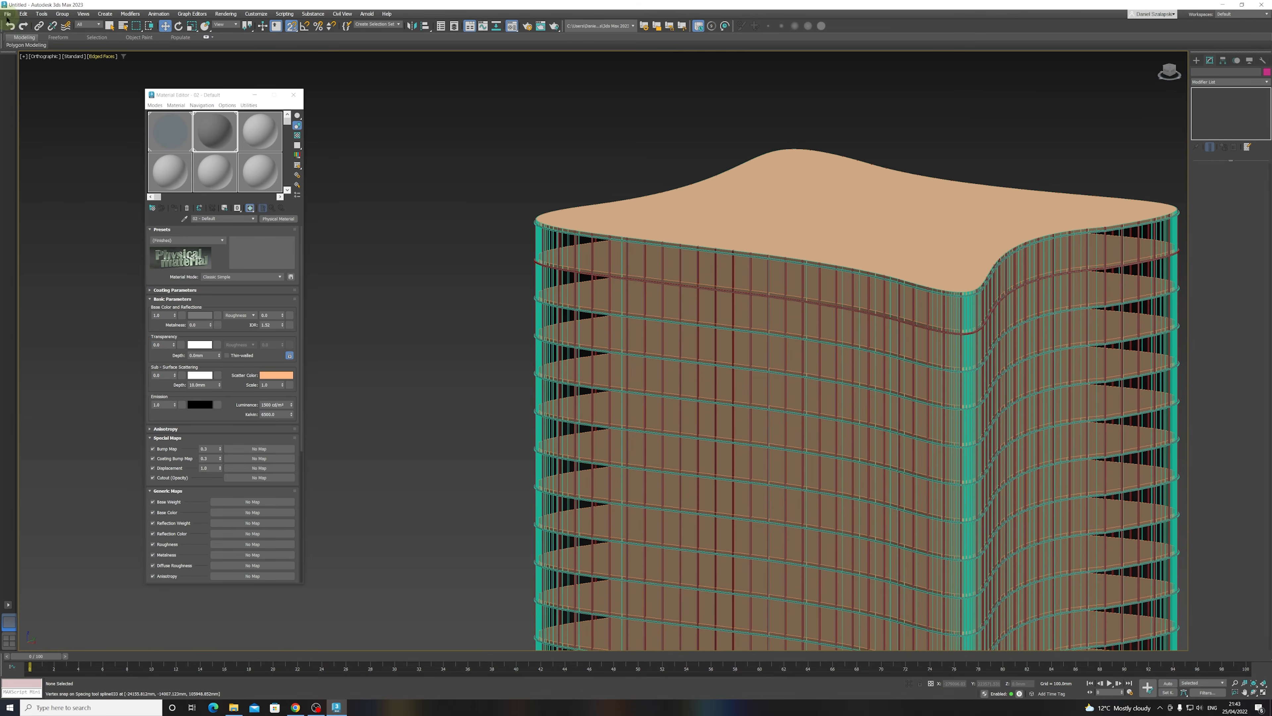
left_click(24, 14)
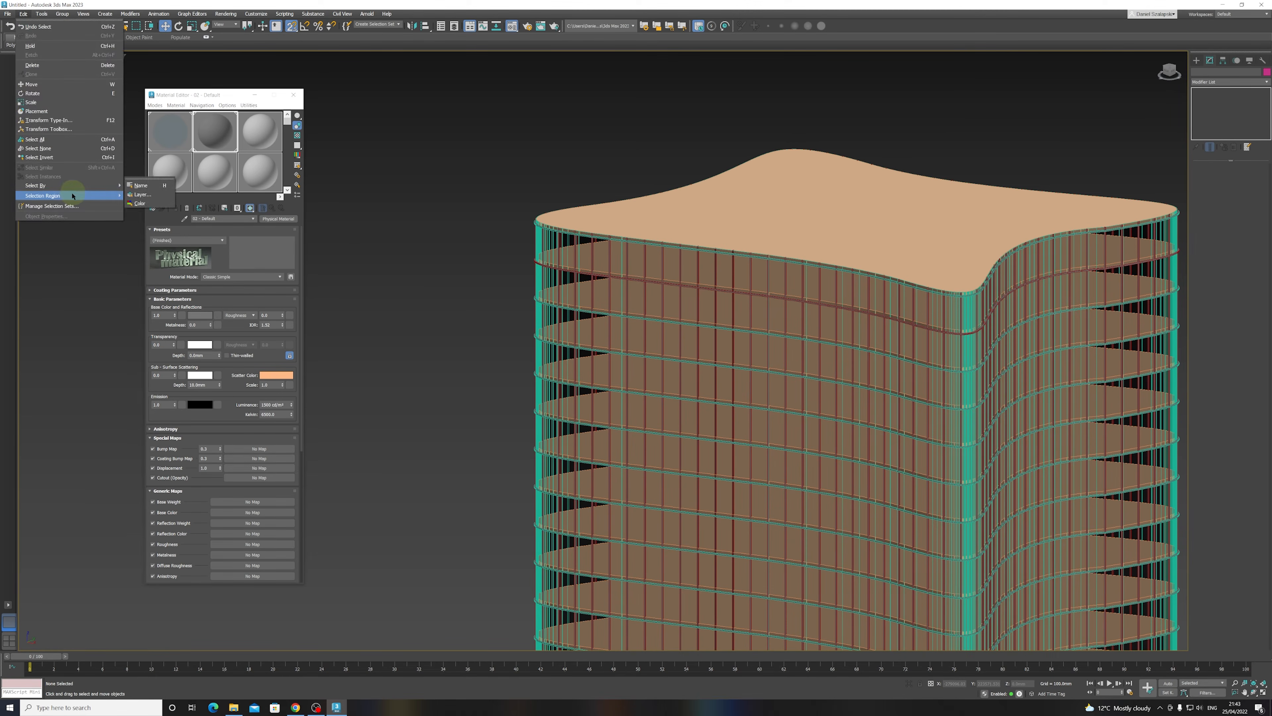
mouse_move(90, 196)
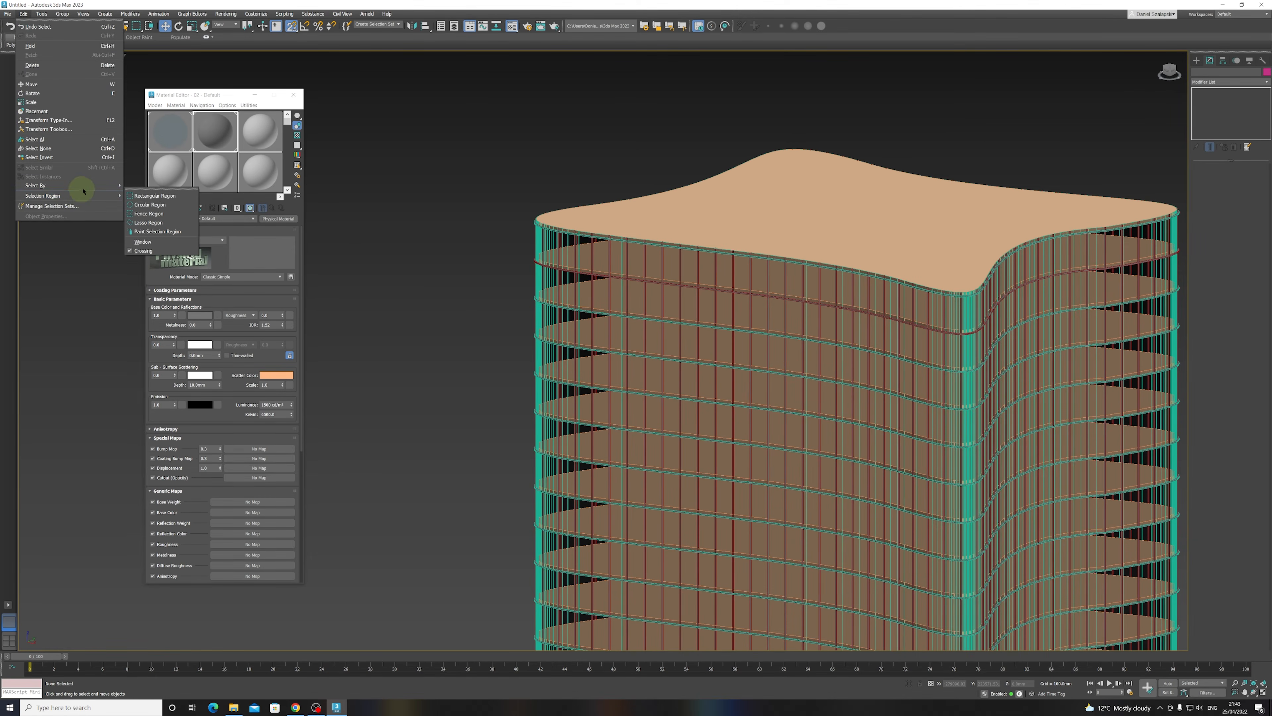
left_click(161, 202)
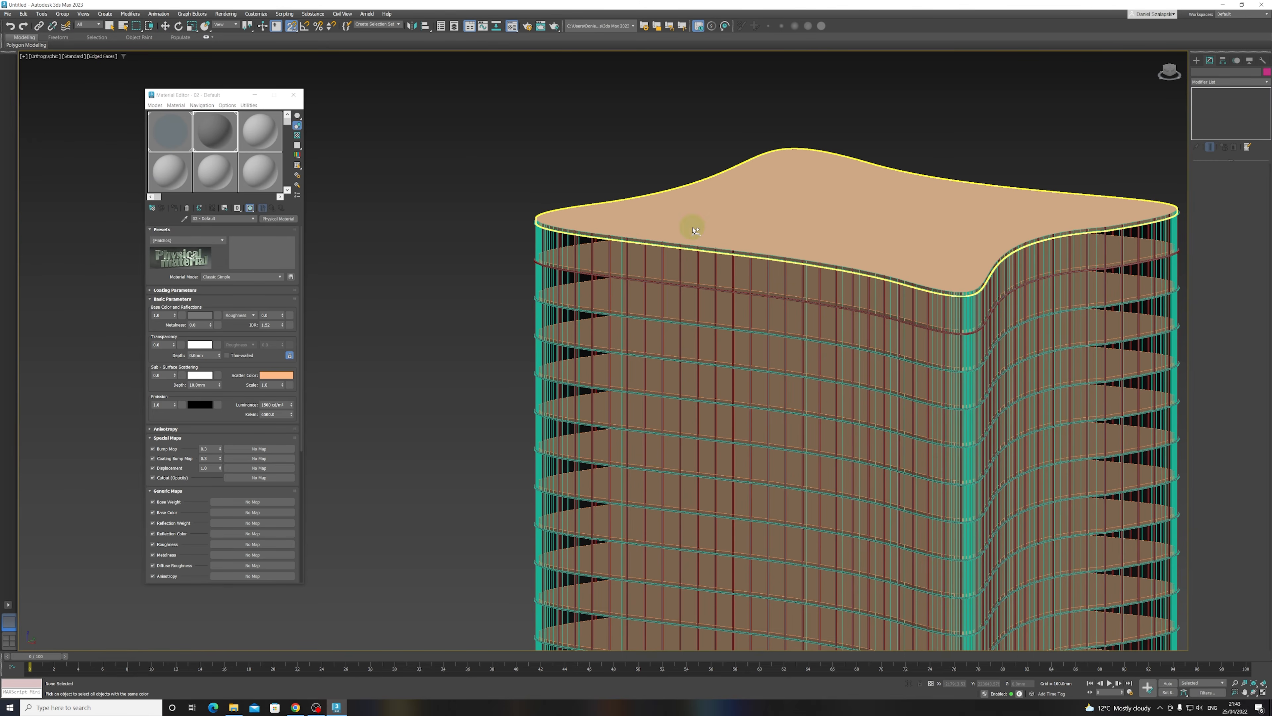
left_click(694, 229)
left_click(260, 131)
left_click(178, 209)
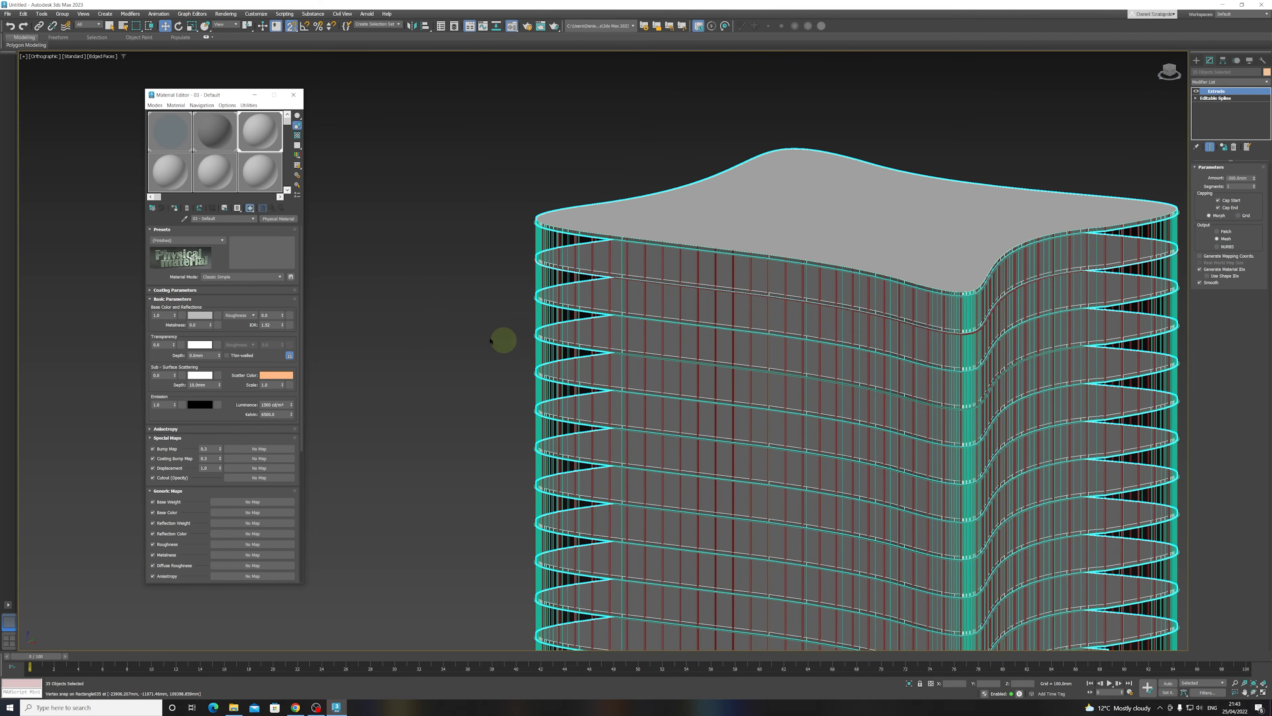
left_click(521, 274)
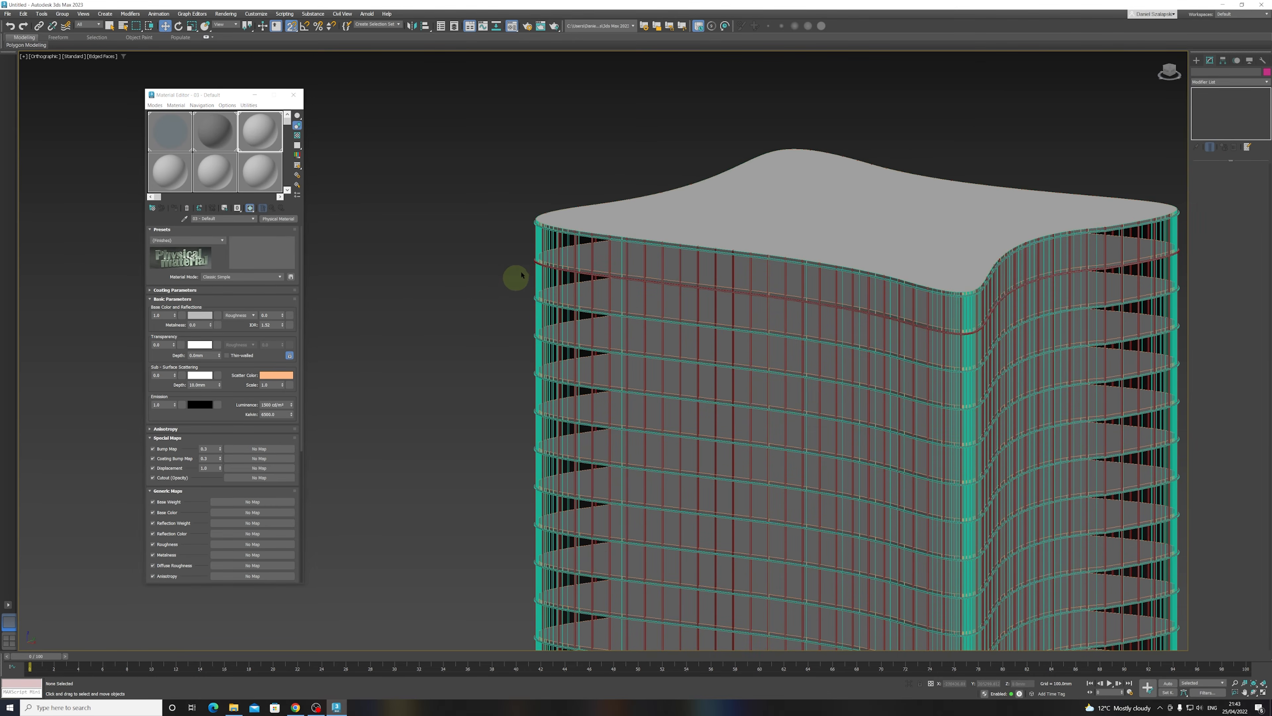
- Change the object colour of the extruded glass façade to light blue
left_click(553, 245)
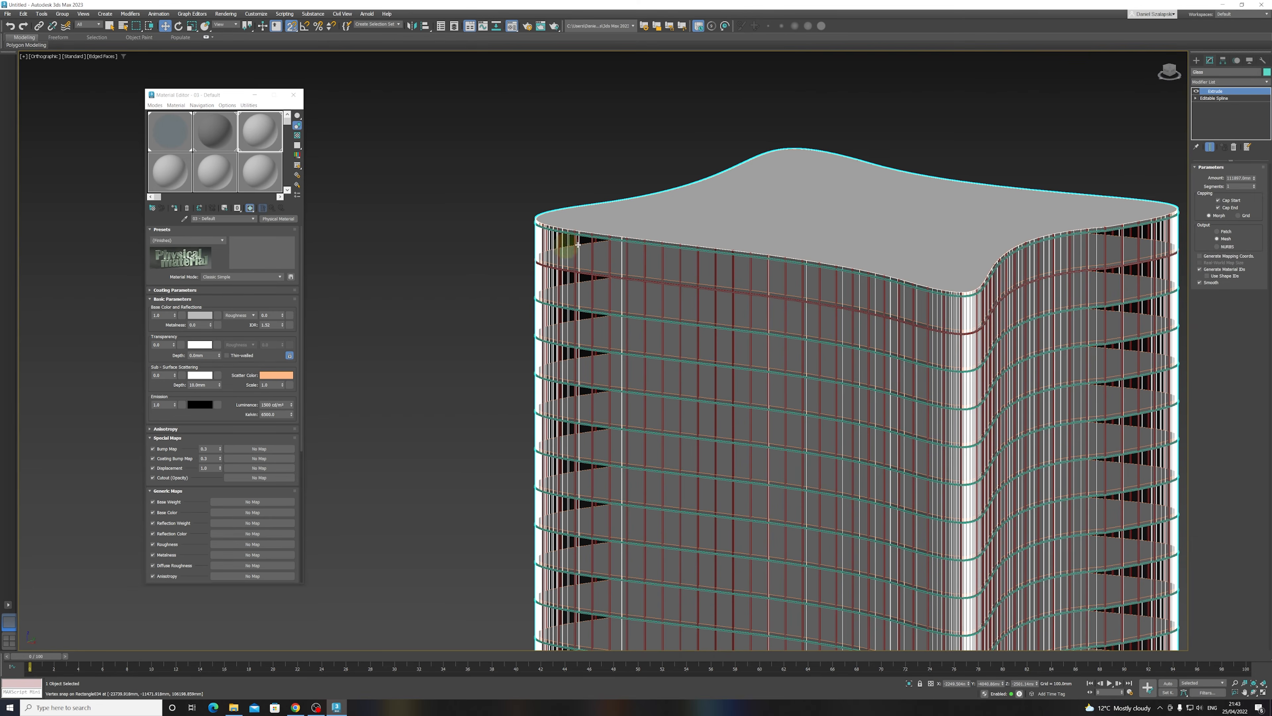
left_click(1266, 71)
left_click(656, 328)
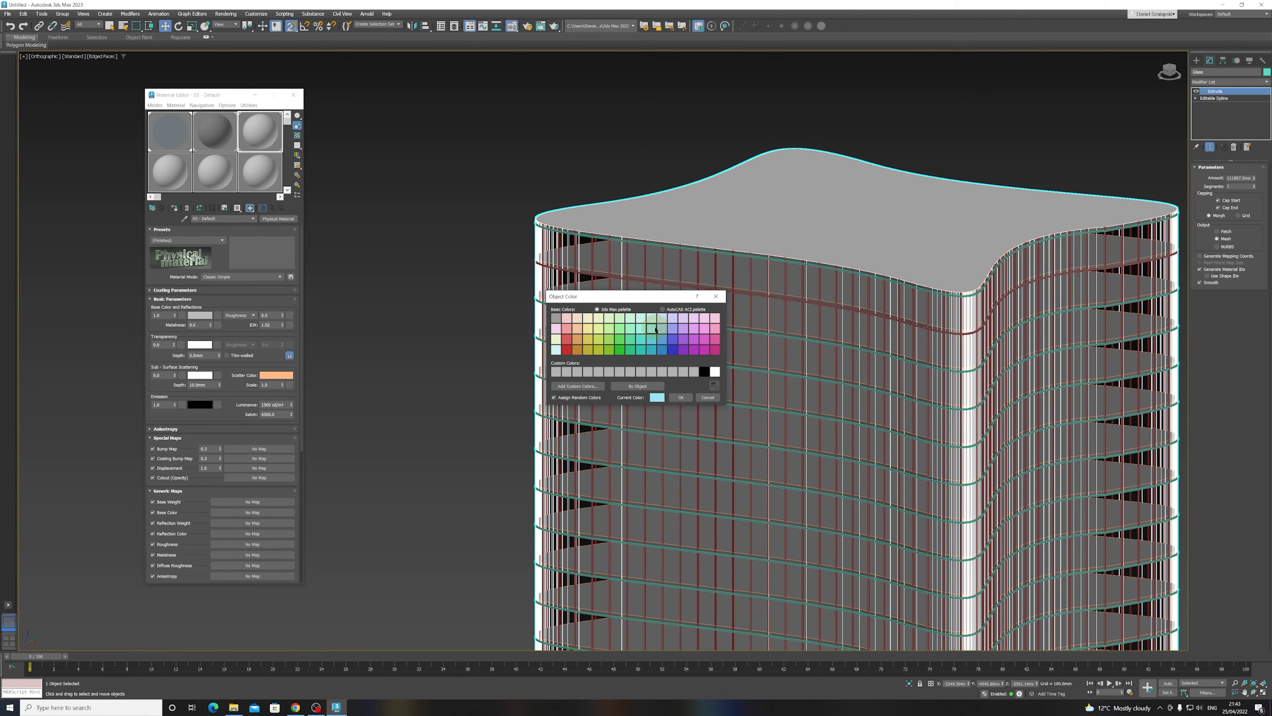
left_click(680, 396)
left_click(465, 346)
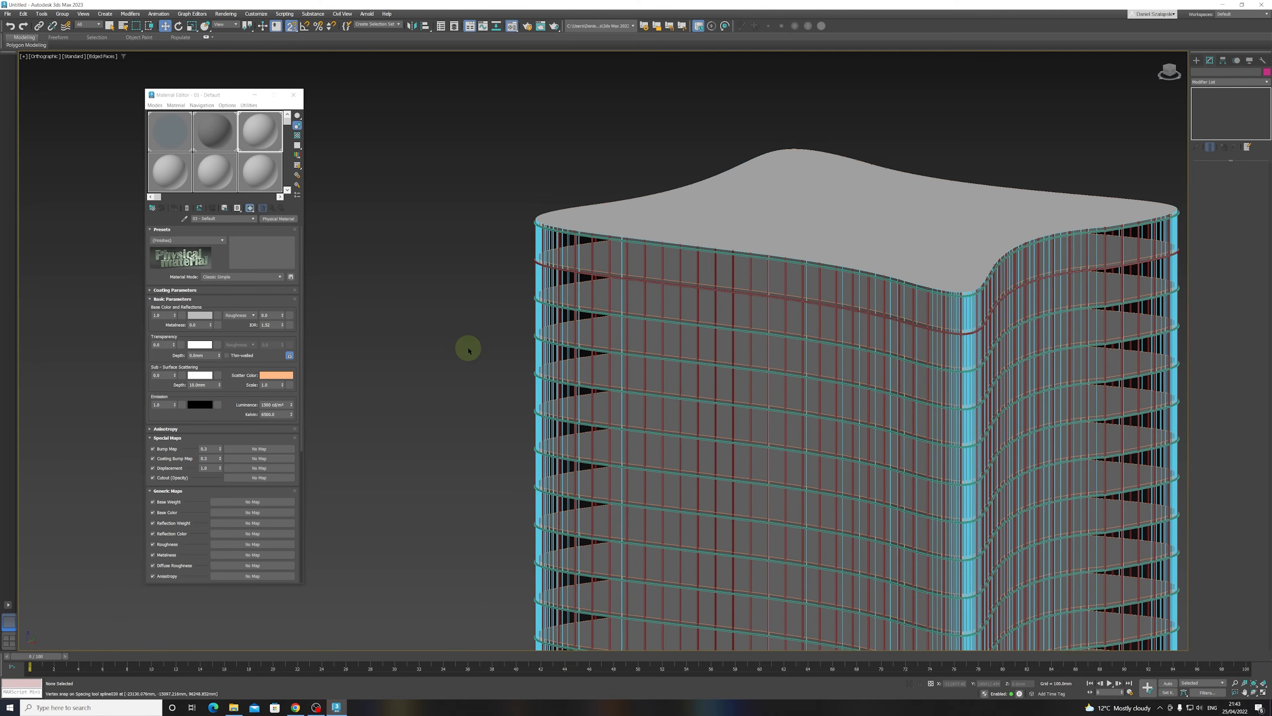
- Draw a rectangle in the middle of the tower's outline in the top wireframe view
scroll(468, 350, "down", 5)
key("F4")
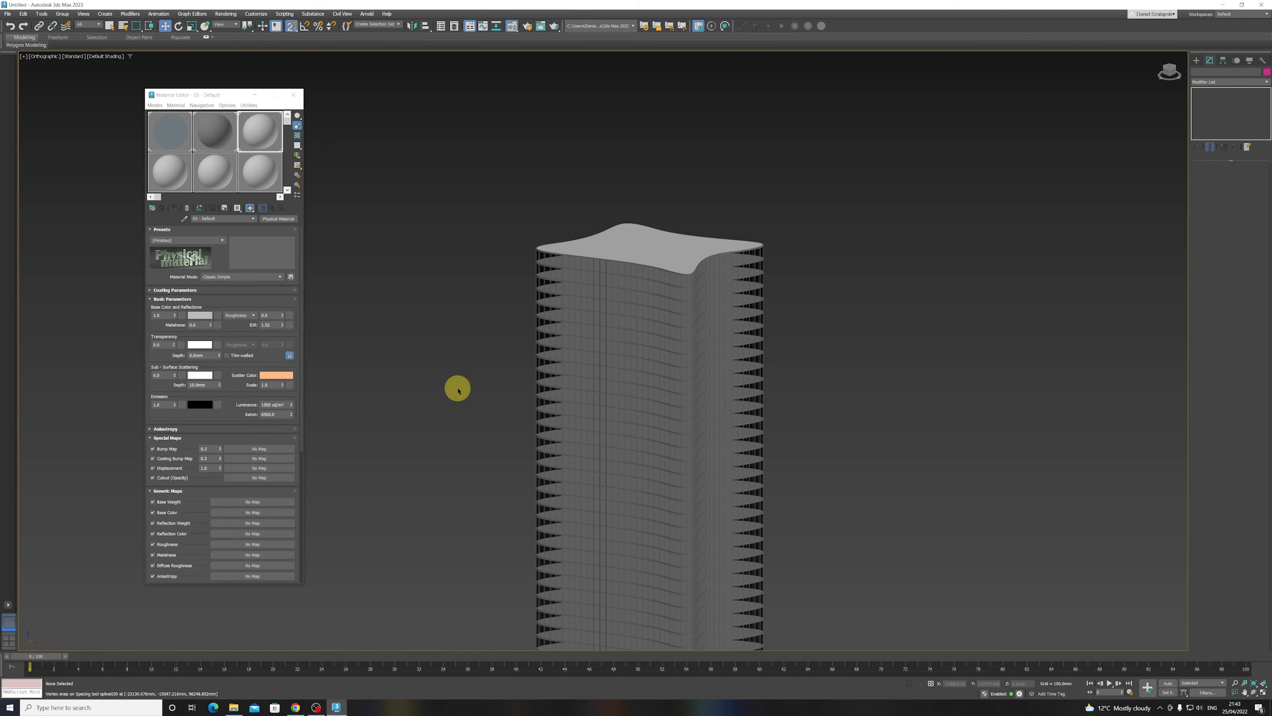
key("z")
left_click(676, 392)
middle_click_drag(746, 418, 773, 456, "alt")
left_click(882, 411)
key("t")
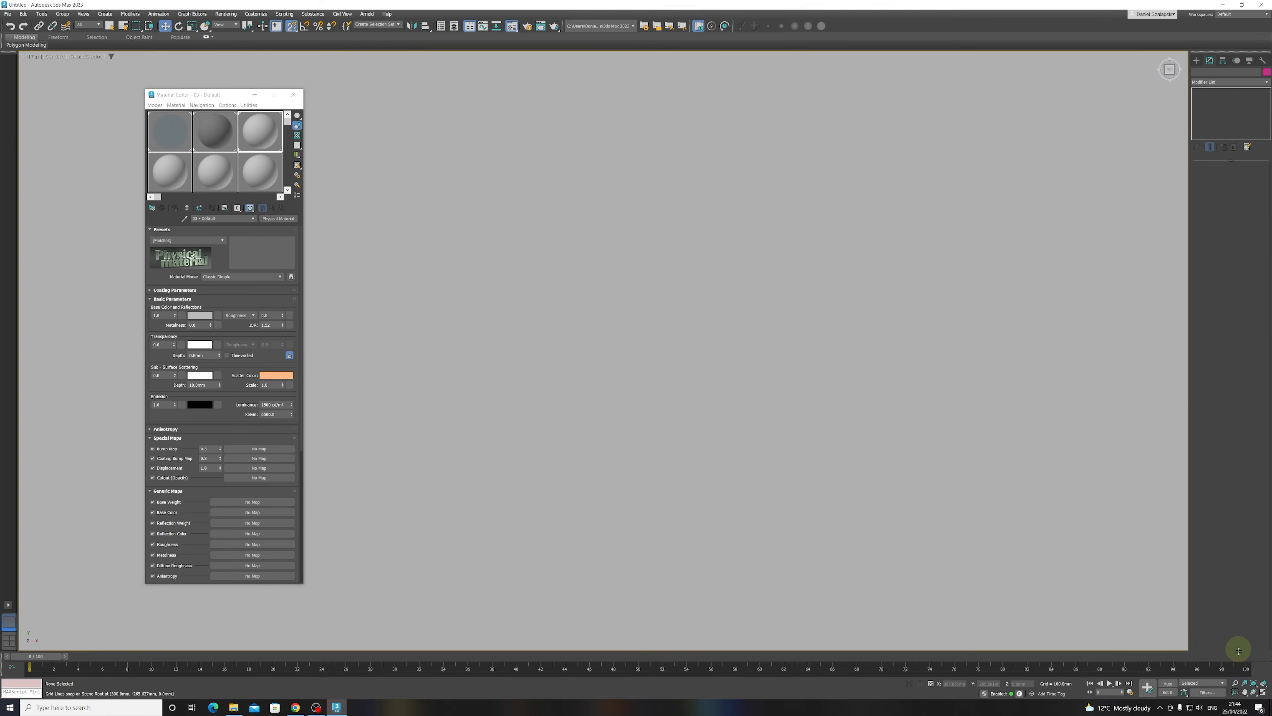
key("F3")
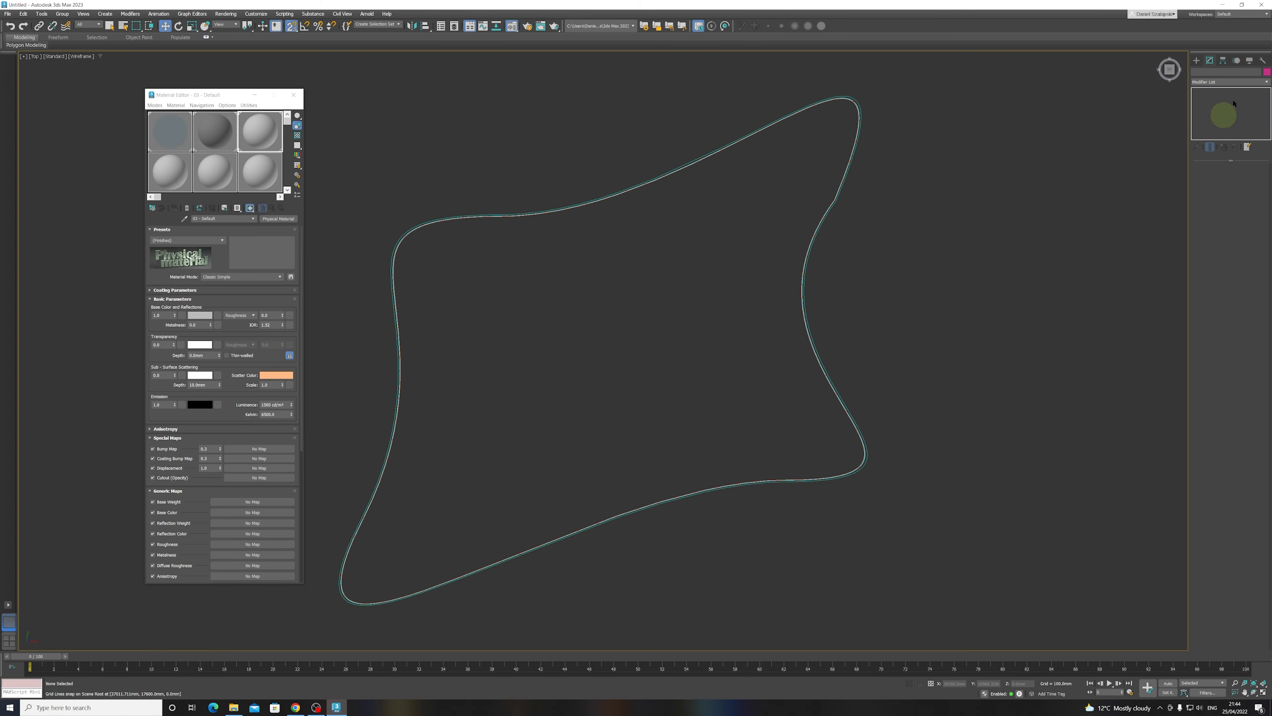
left_click(1198, 62)
left_click(1220, 133)
left_click(1239, 123)
left_click_drag(550, 305, 712, 394)
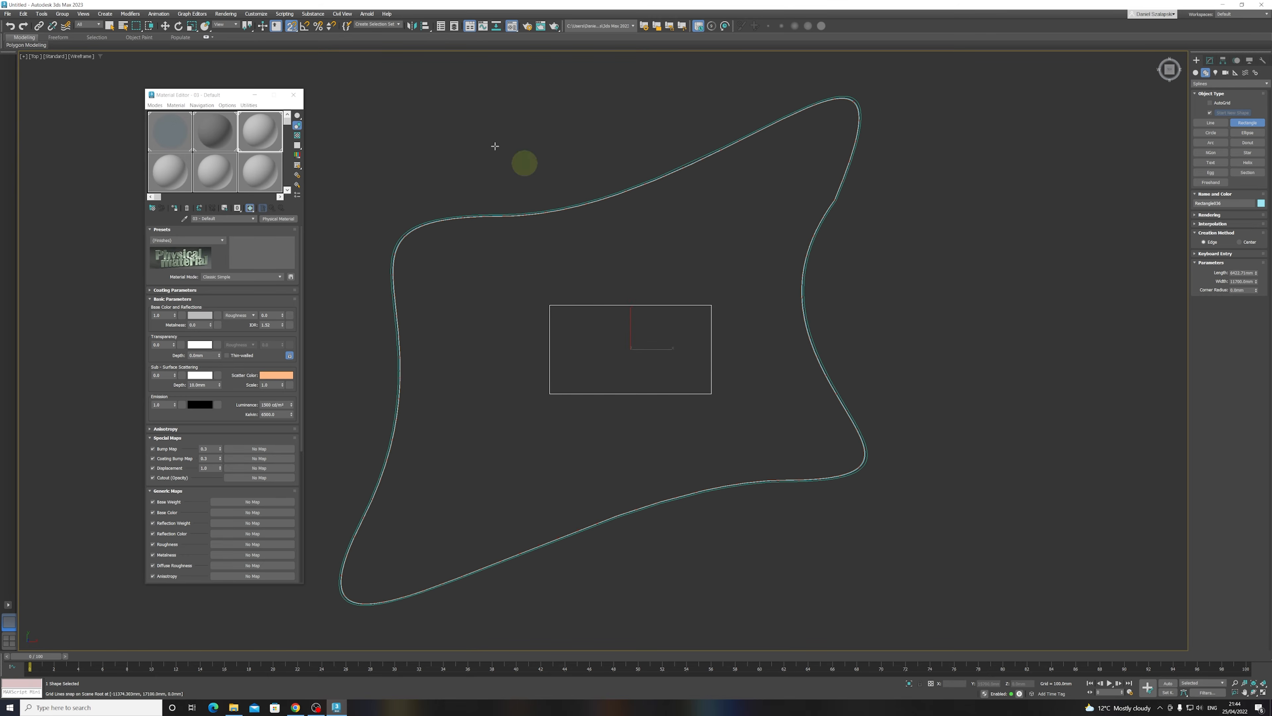
- Rotate the central rectangle about 15 degrees counterclockwise in plan
left_click(178, 26)
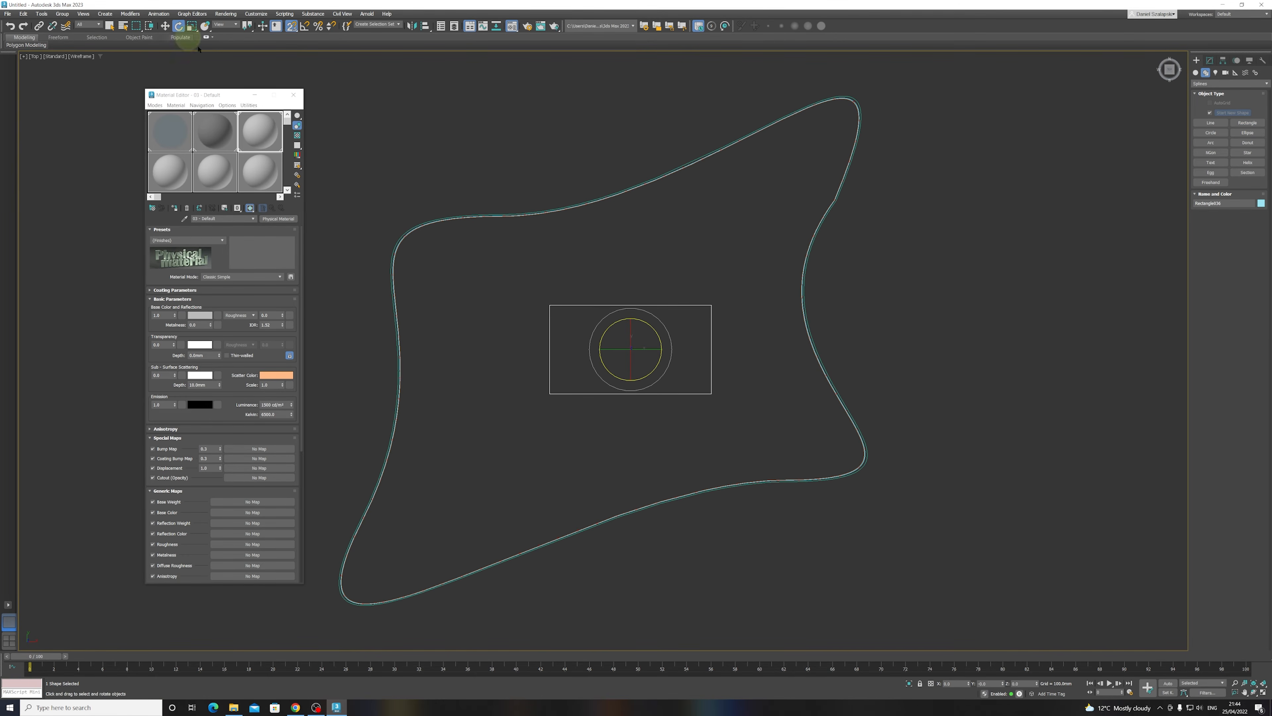
right_click(551, 391)
left_click(558, 399)
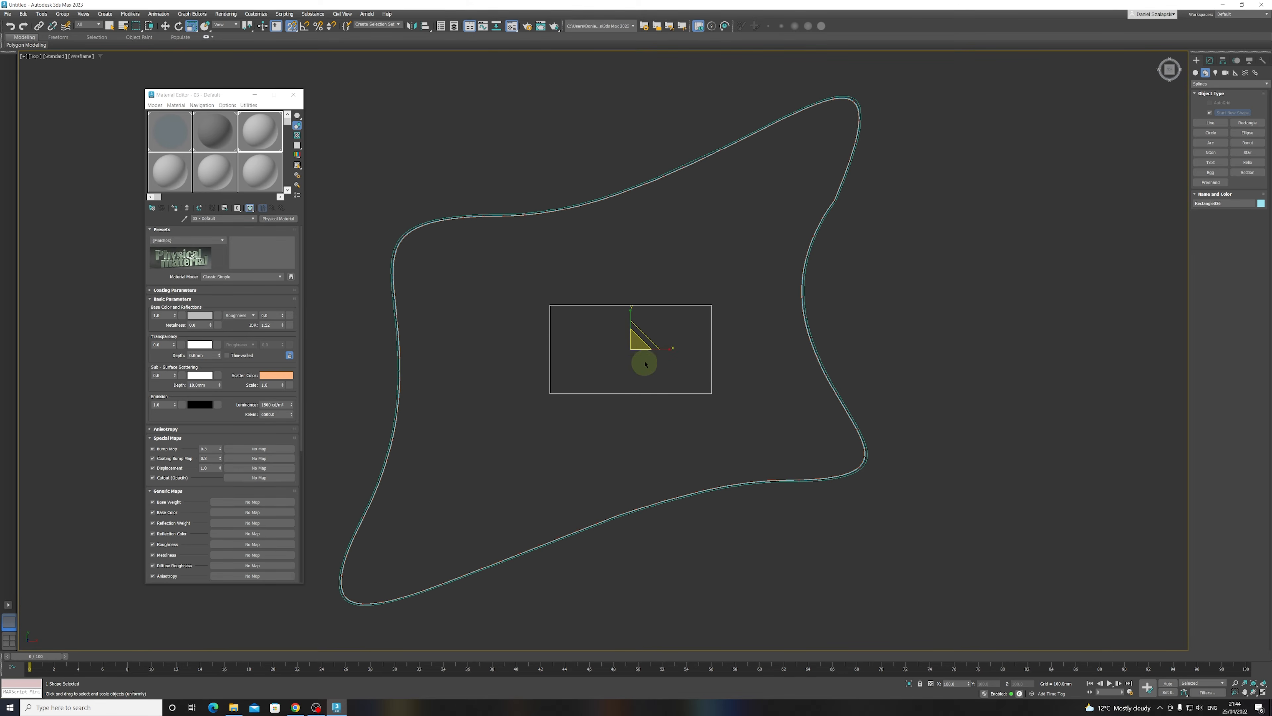
right_click(609, 360)
left_click(628, 377)
left_click_drag(642, 376, 653, 372)
- Extrude the rotated rectangle into a core as tall as the glass façade and apply the third sample material to it
left_click(1209, 60)
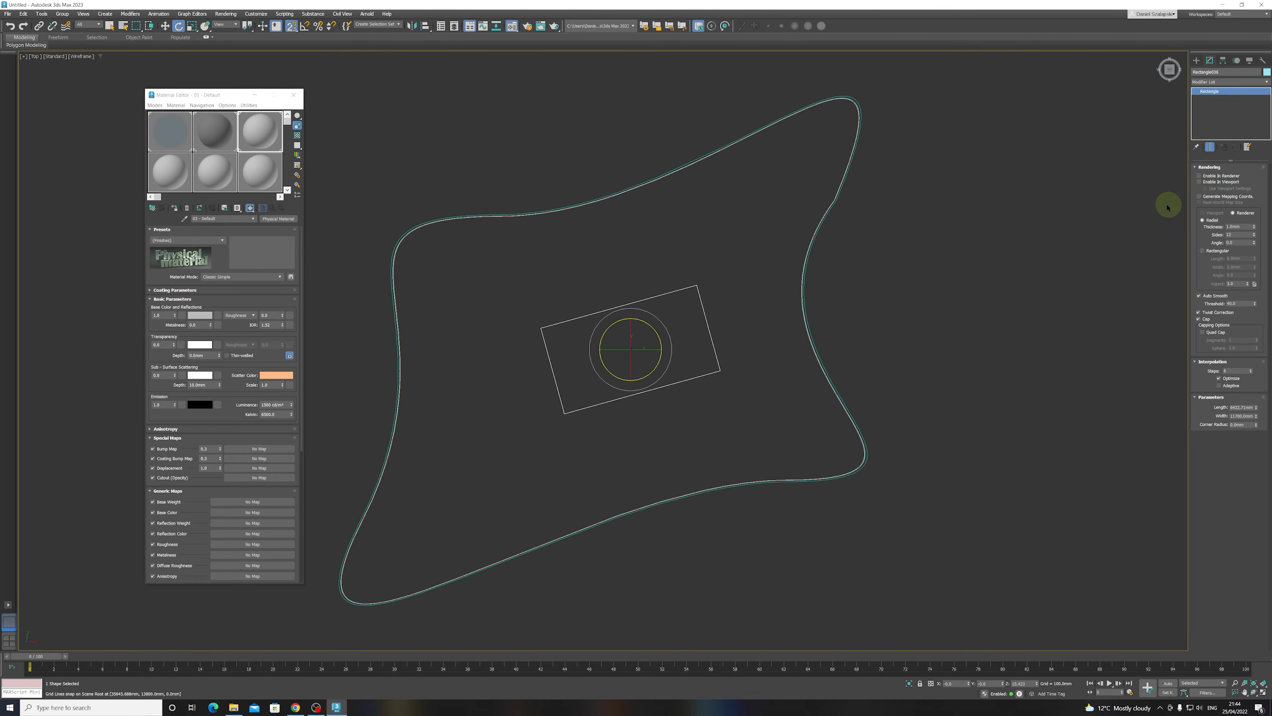
left_click(1196, 60)
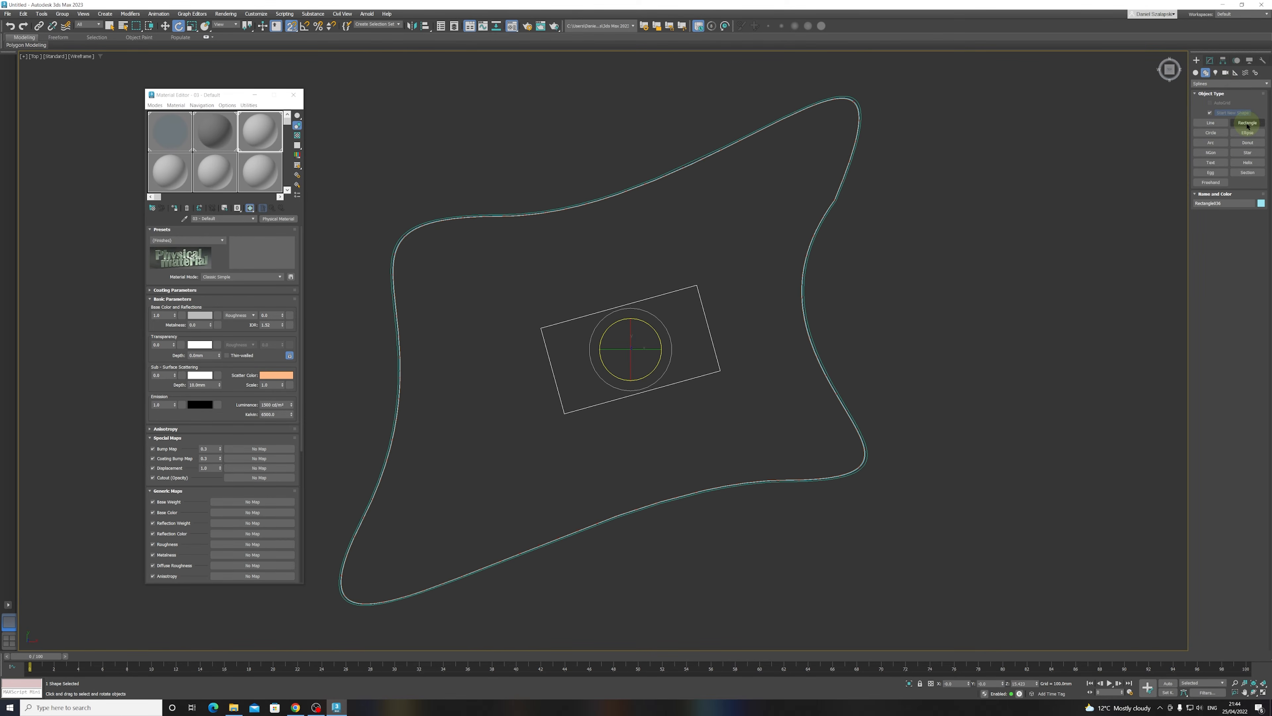
left_click(1209, 59)
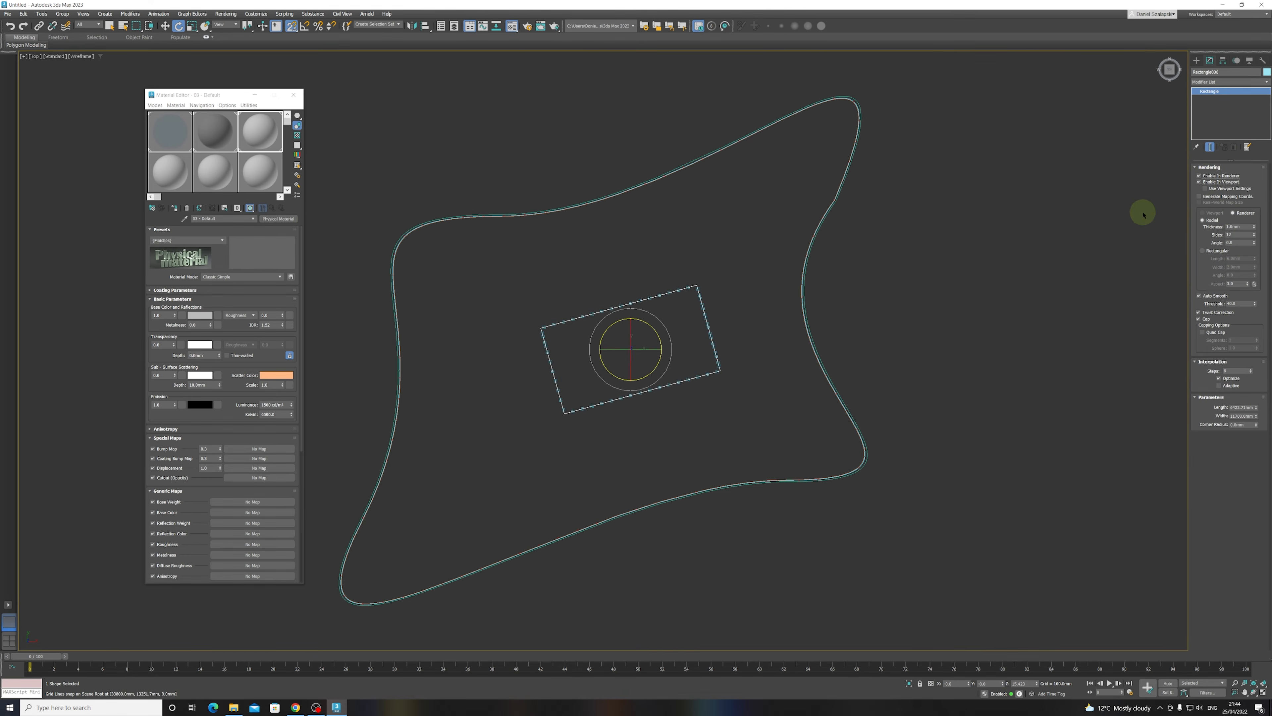
left_click(1205, 182)
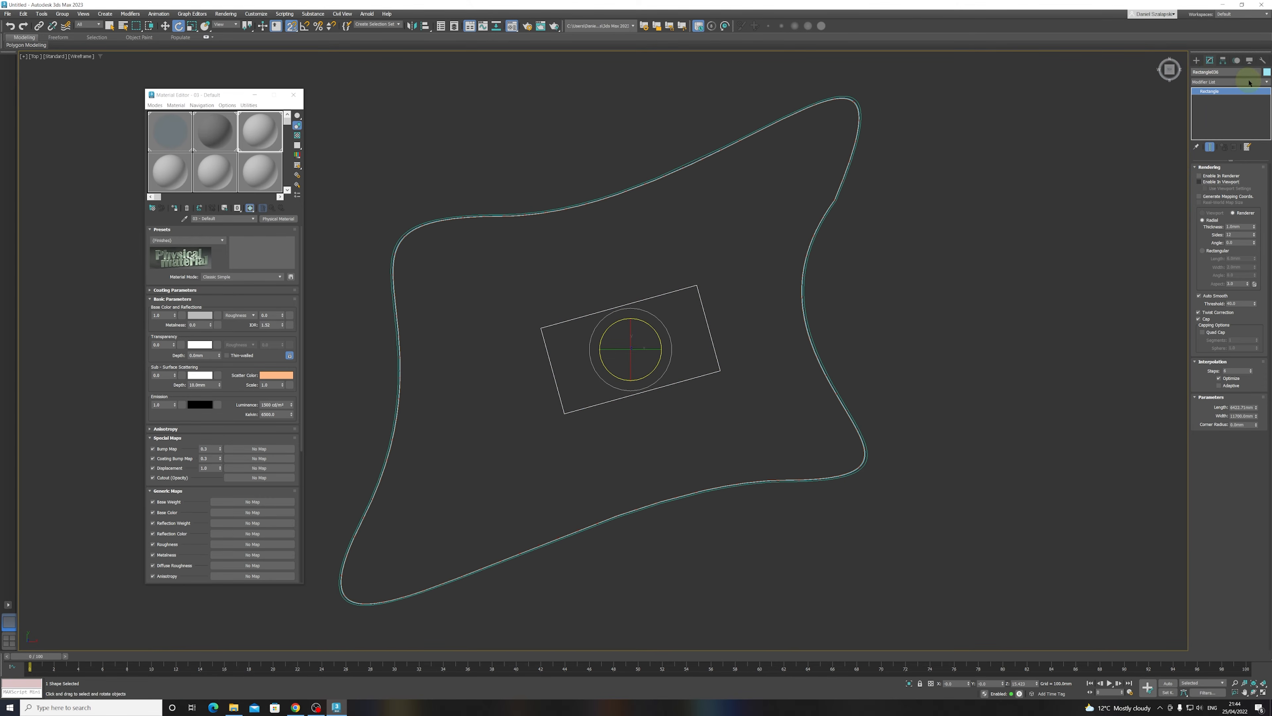
left_click(1236, 82)
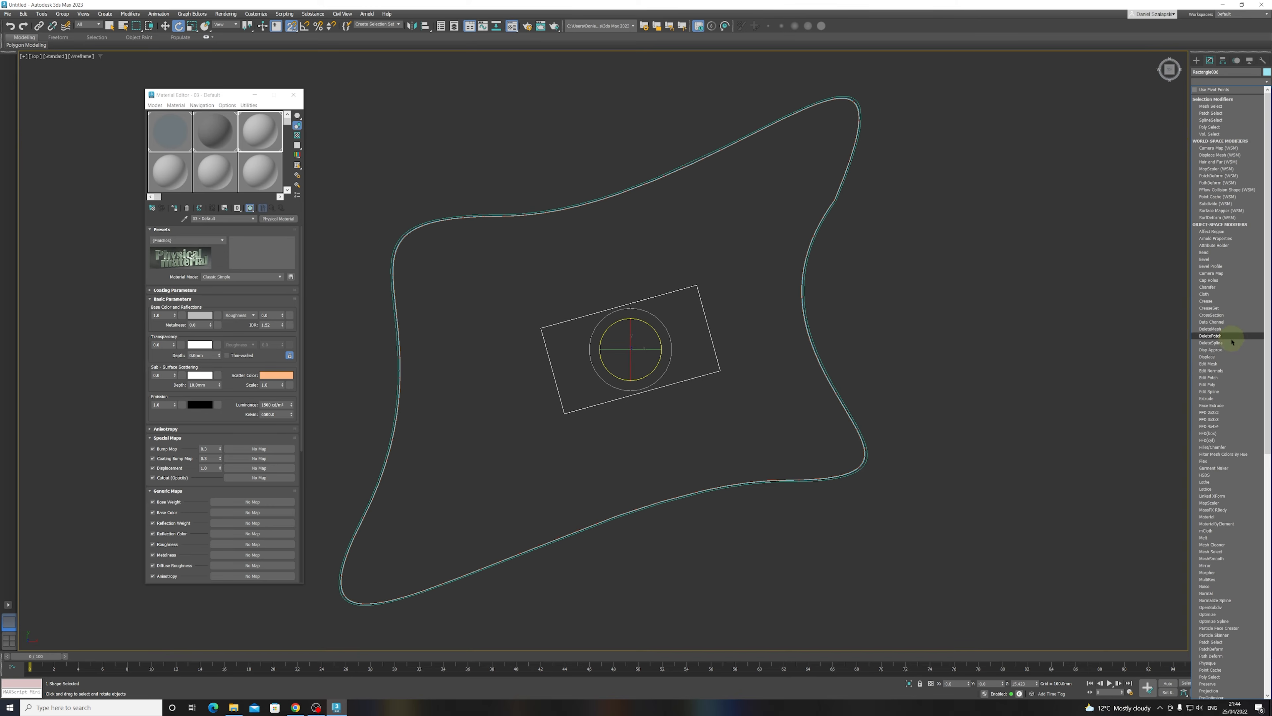
left_click(1211, 399)
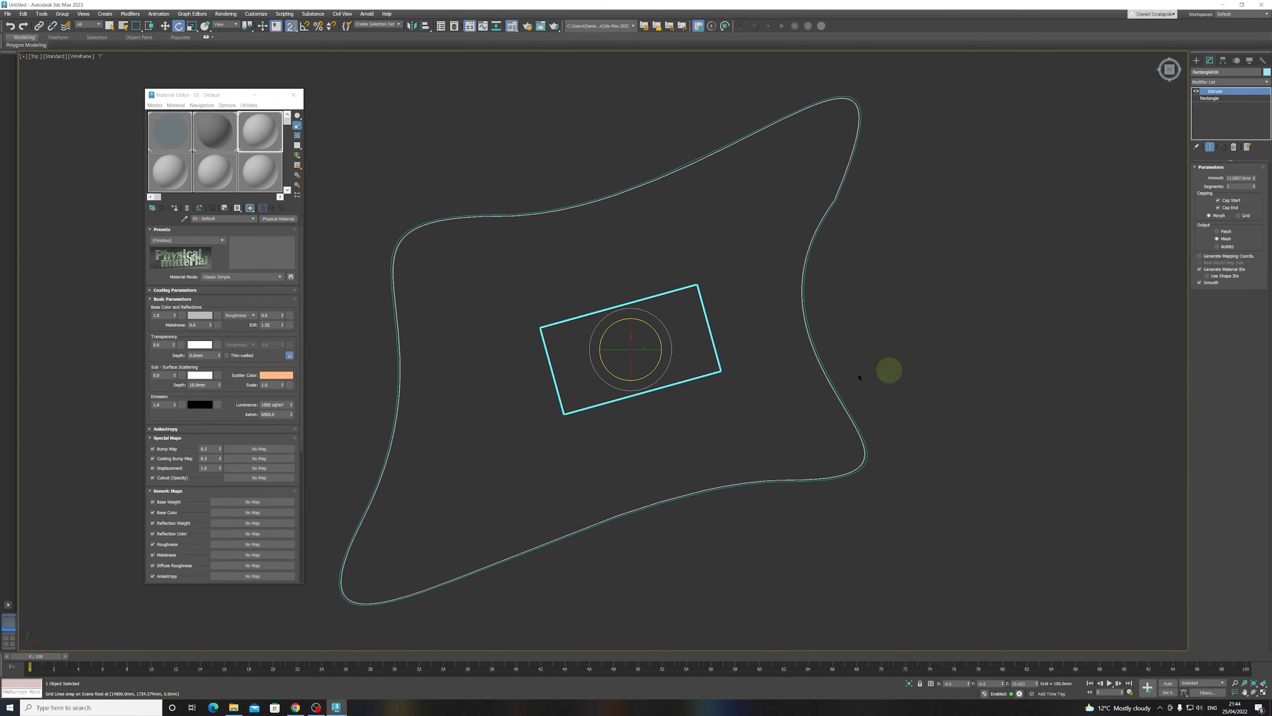
scroll(645, 403, "down", 3)
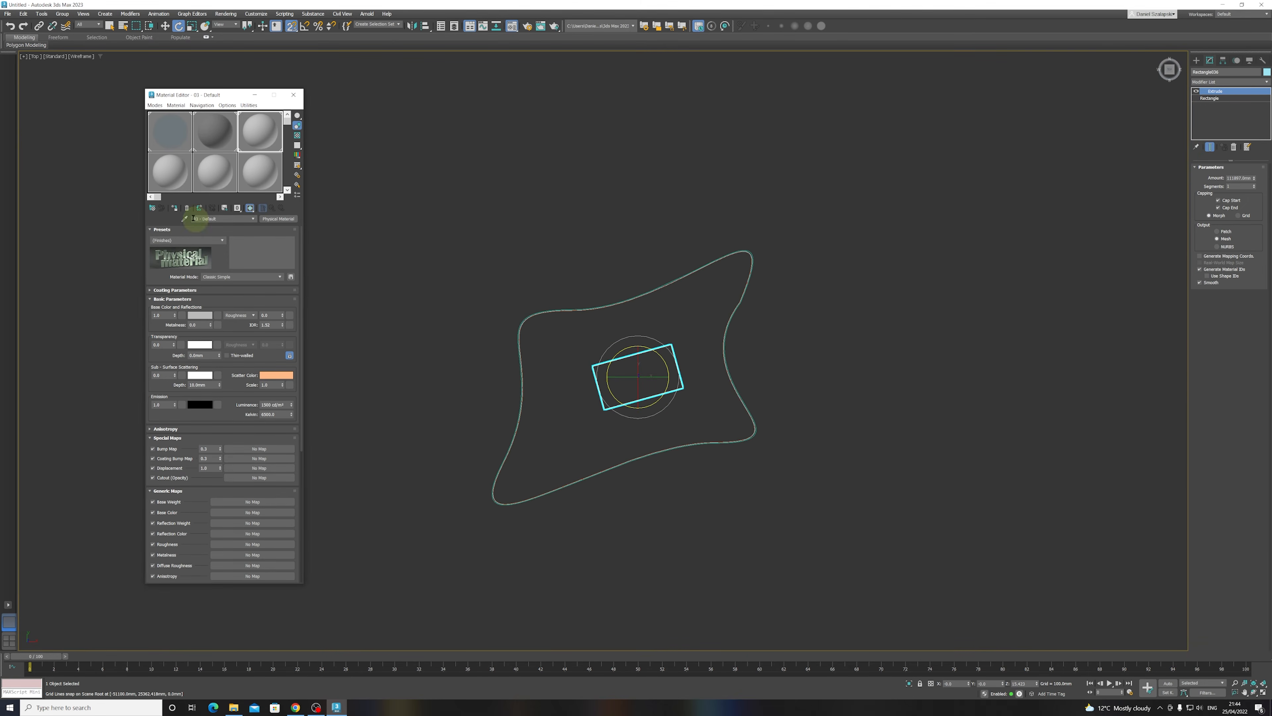
left_click(178, 210)
- Move the extruded core down along the Z axis to the tower's base, using a shaded side view
mouse_move(837, 427)
middle_mouse_down("alt")
mouse_move(784, 389)
mouse_move(692, 403)
mouse_move(715, 242)
middle_mouse_up("alt")
key("F3")
right_click(673, 376)
left_click(685, 384)
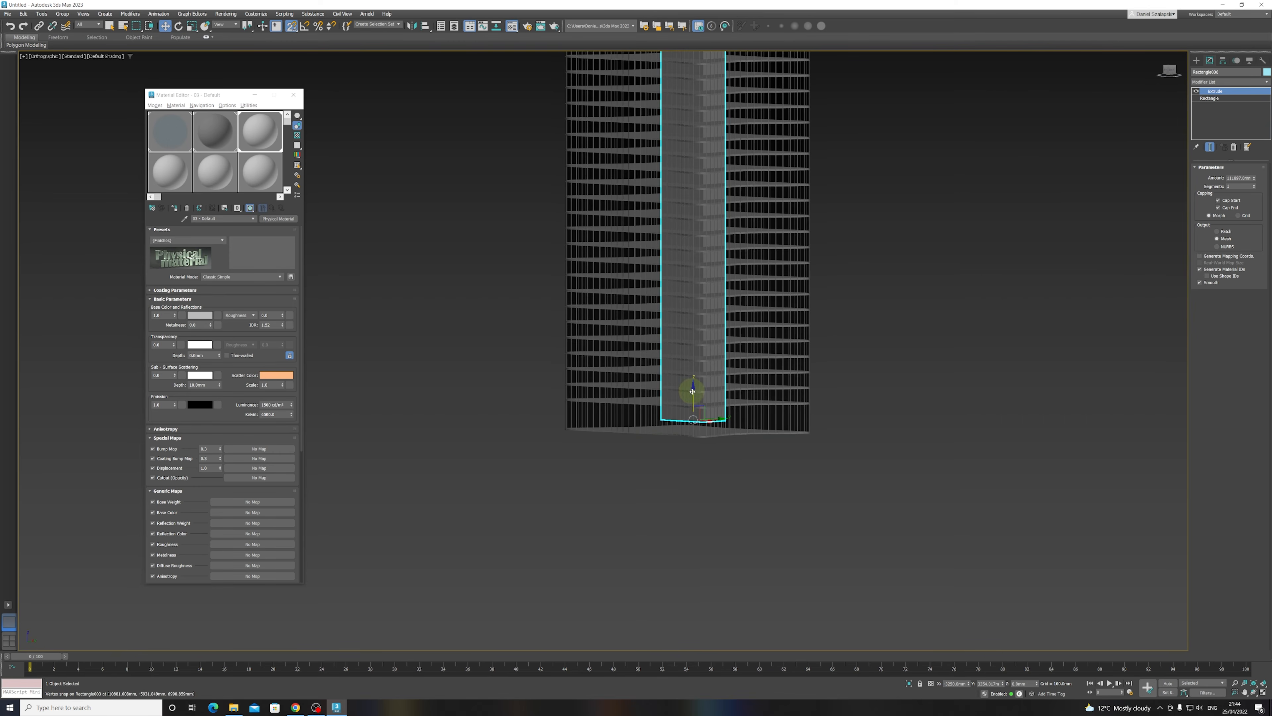
left_click_drag(694, 412, 695, 435)
middle_click_drag(697, 433, 710, 429, "alt")
scroll(705, 430, "down", 1)
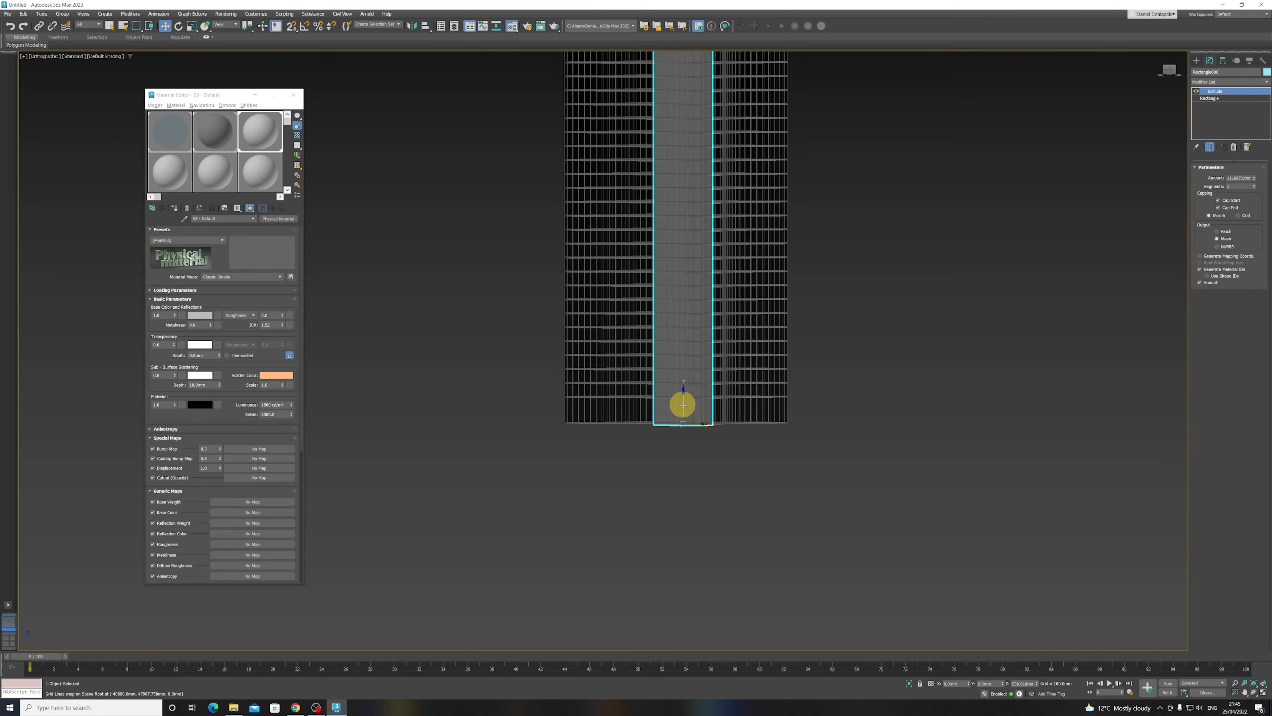
- Lock the core's selection and snap it vertically to the underside of the tower's base in the front view
key("f")
left_click(1254, 683)
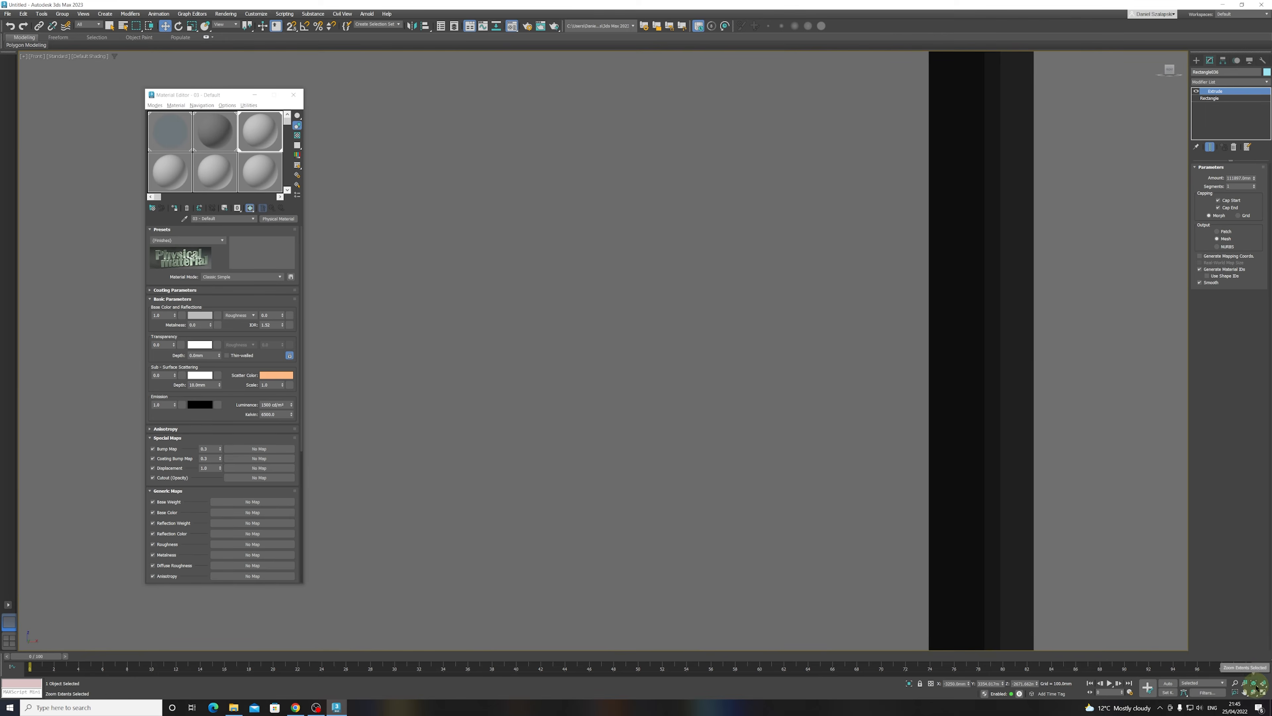
scroll(630, 456, "down", 2)
middle_click_drag(630, 461, 653, 415)
scroll(623, 479, "up", 6)
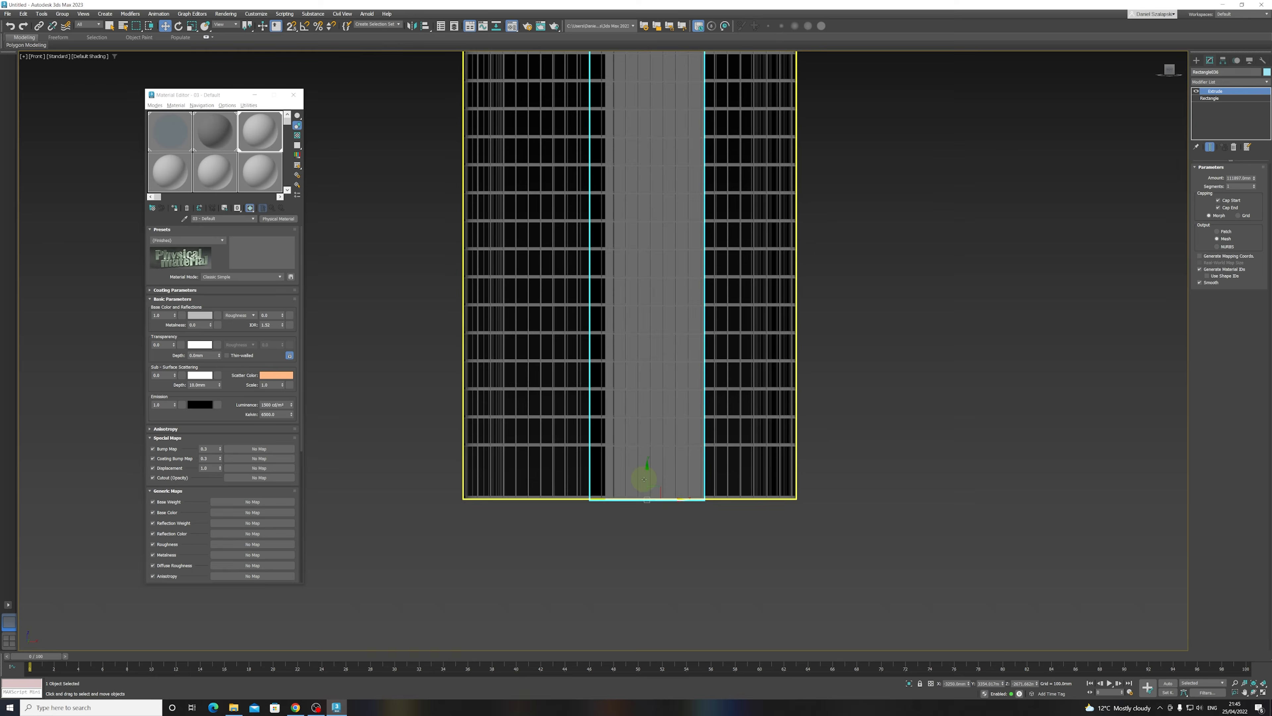
scroll(584, 504, "up", 4)
middle_click_drag(582, 503, 811, 480)
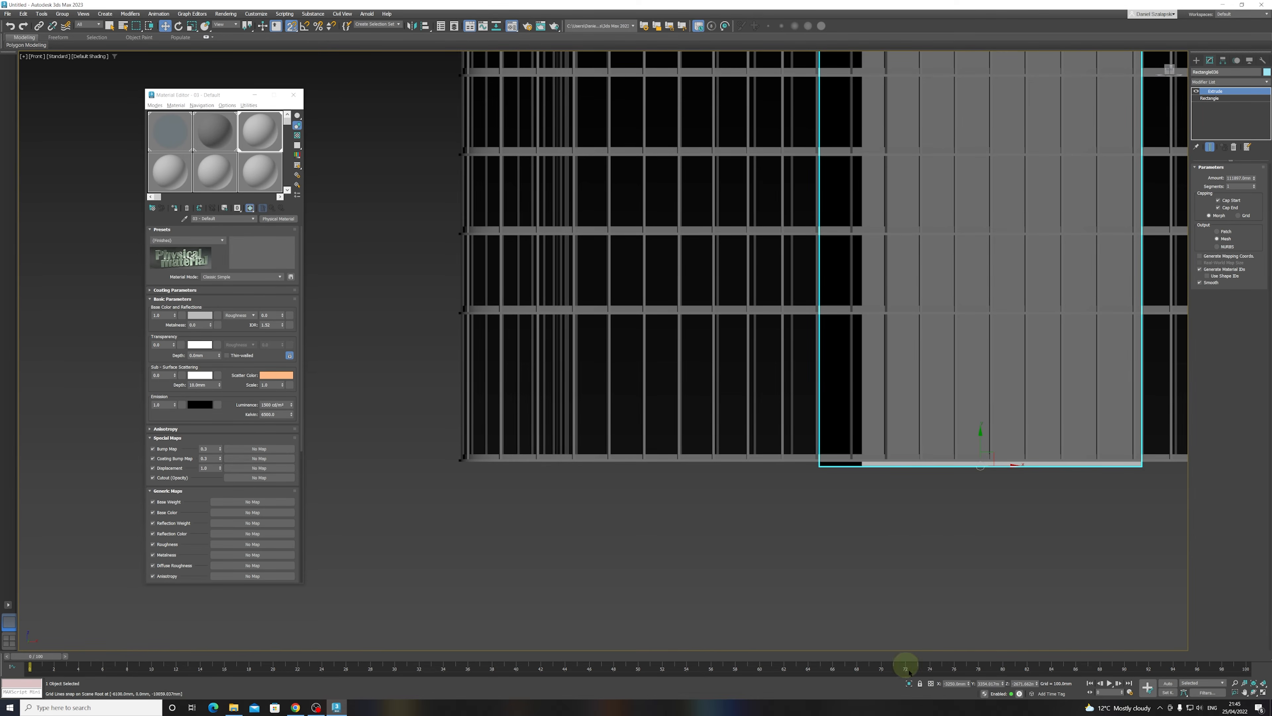
left_click(921, 686)
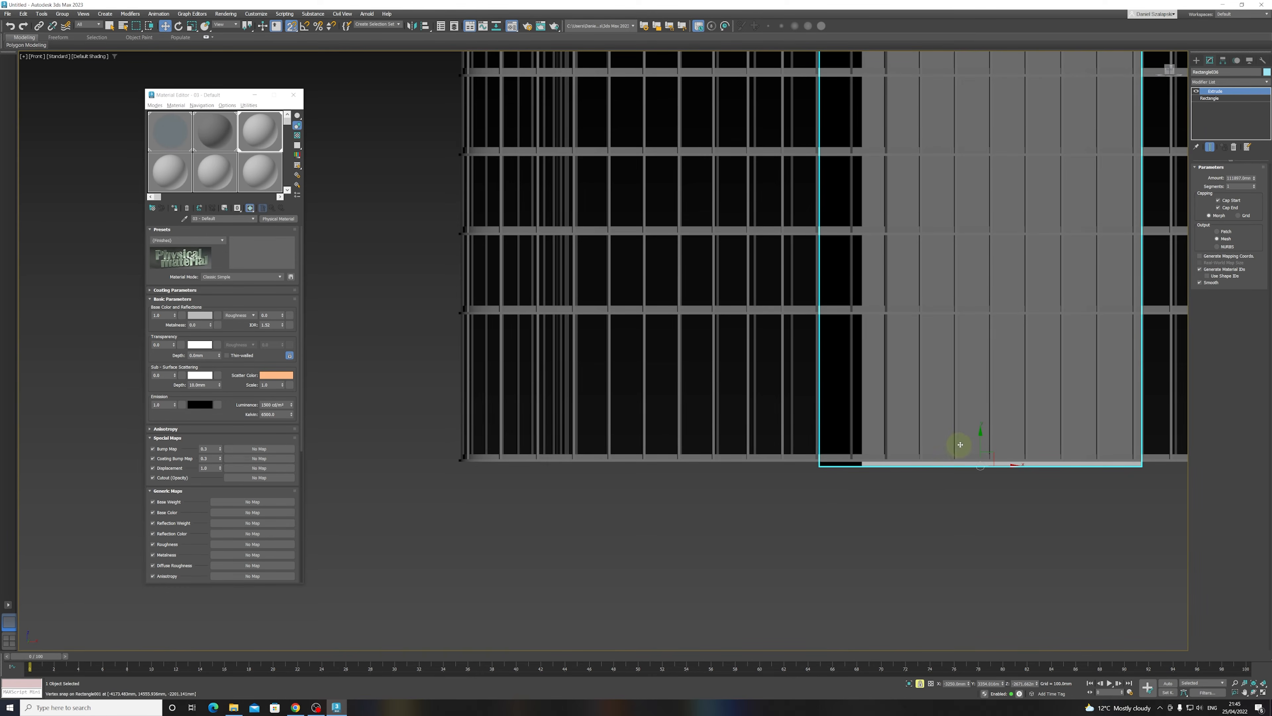
left_click_drag(980, 443, 460, 459)
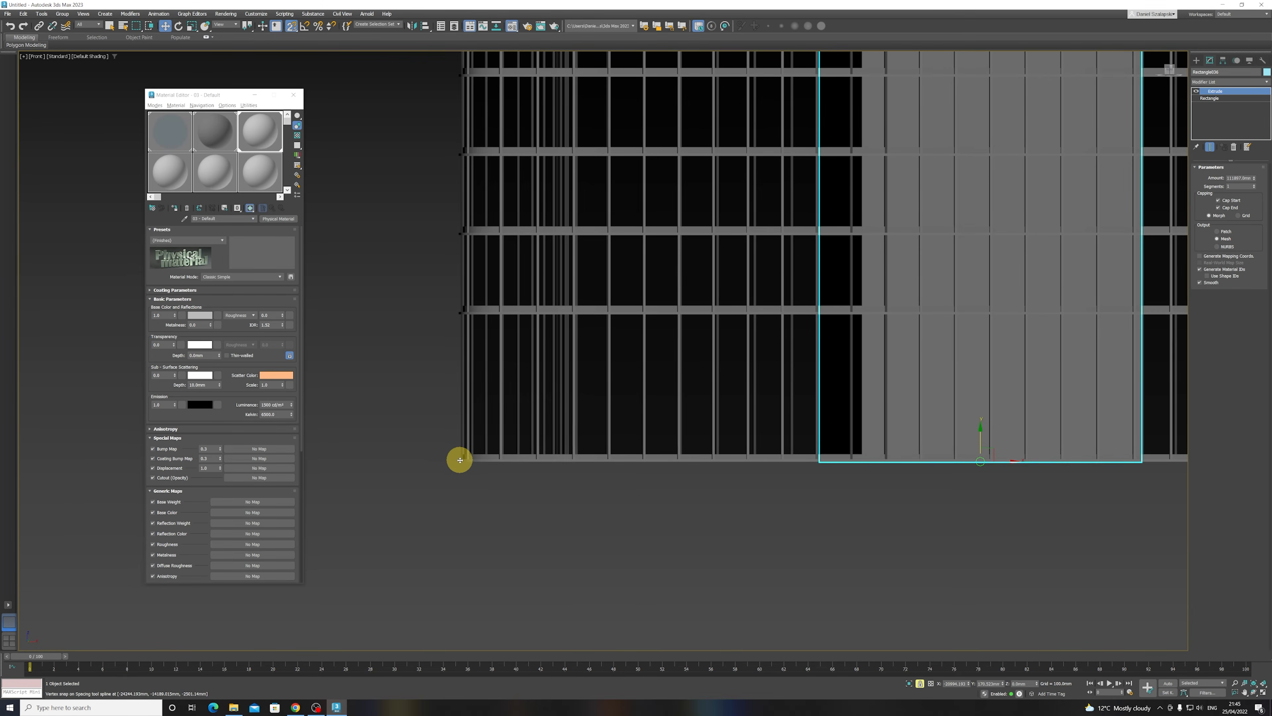
- Switch from moving to plain selection, unlock the selection and deselect the core
scroll(1047, 301, "down", 5)
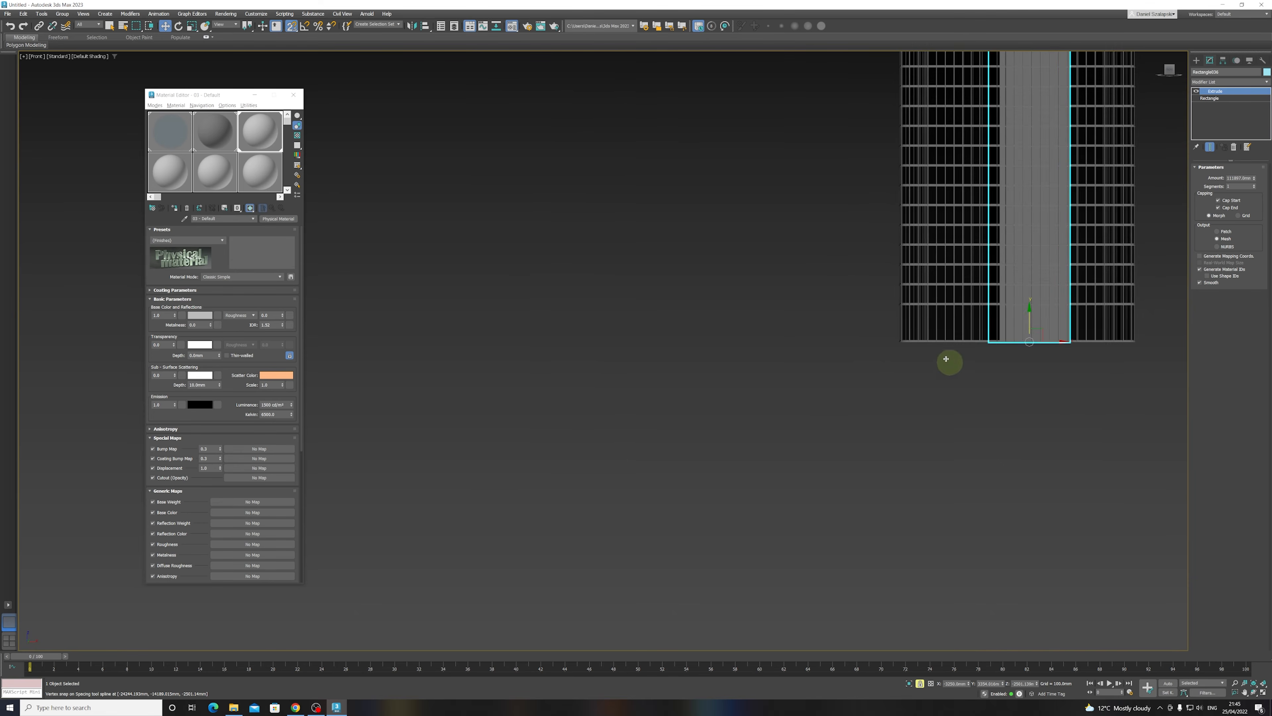
middle_click_drag(1083, 304, 1028, 313, "alt")
scroll(1029, 313, "down", 5)
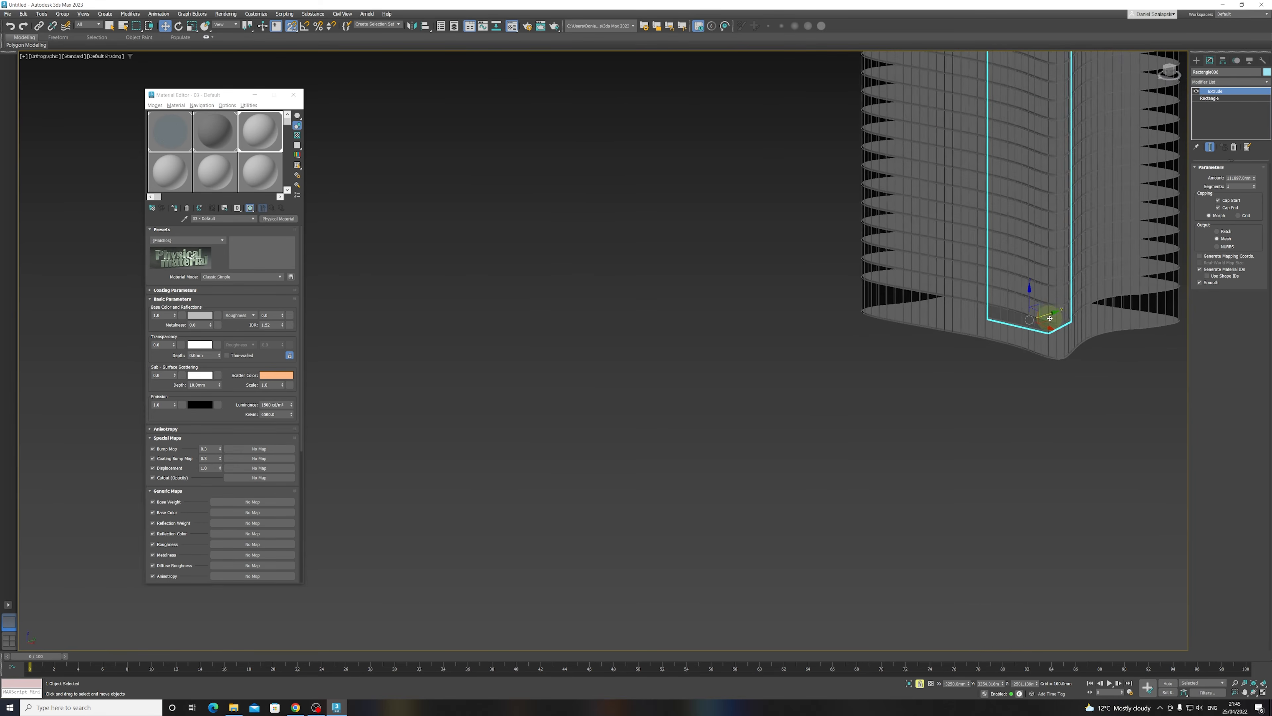
middle_click_drag(1128, 283, 699, 277)
left_click(109, 25)
right_click(787, 391)
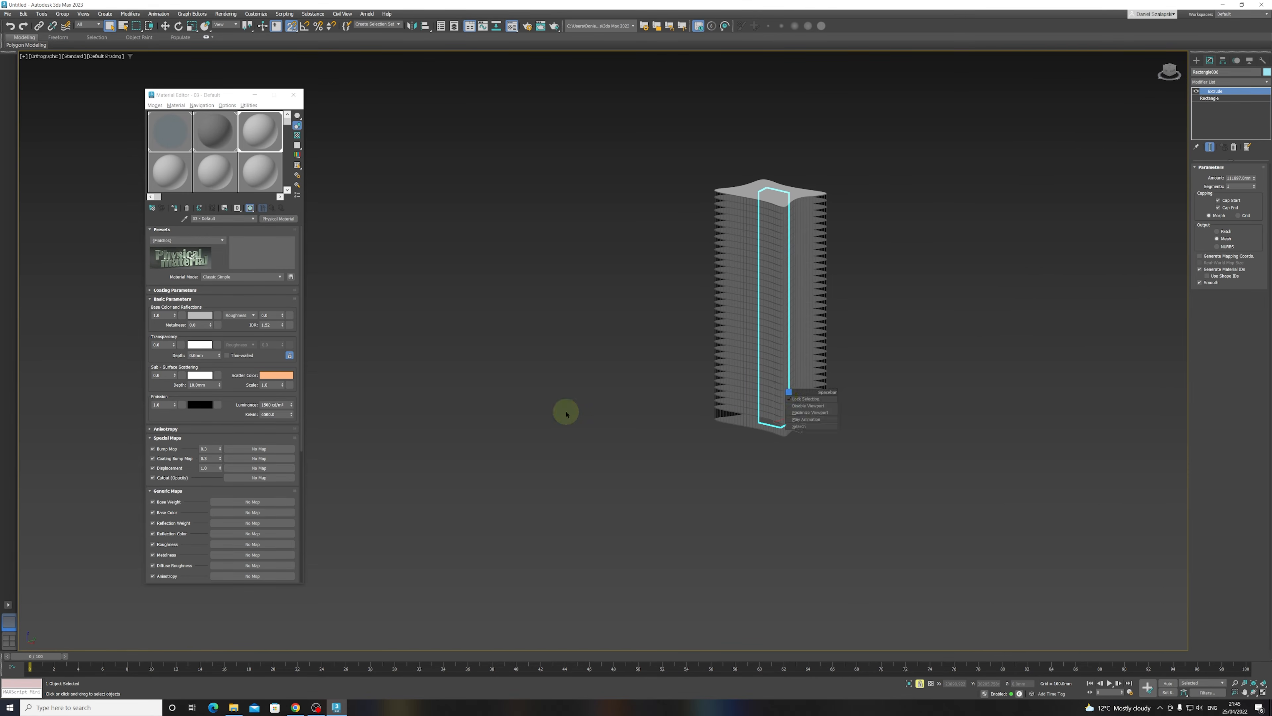
right_click(612, 429)
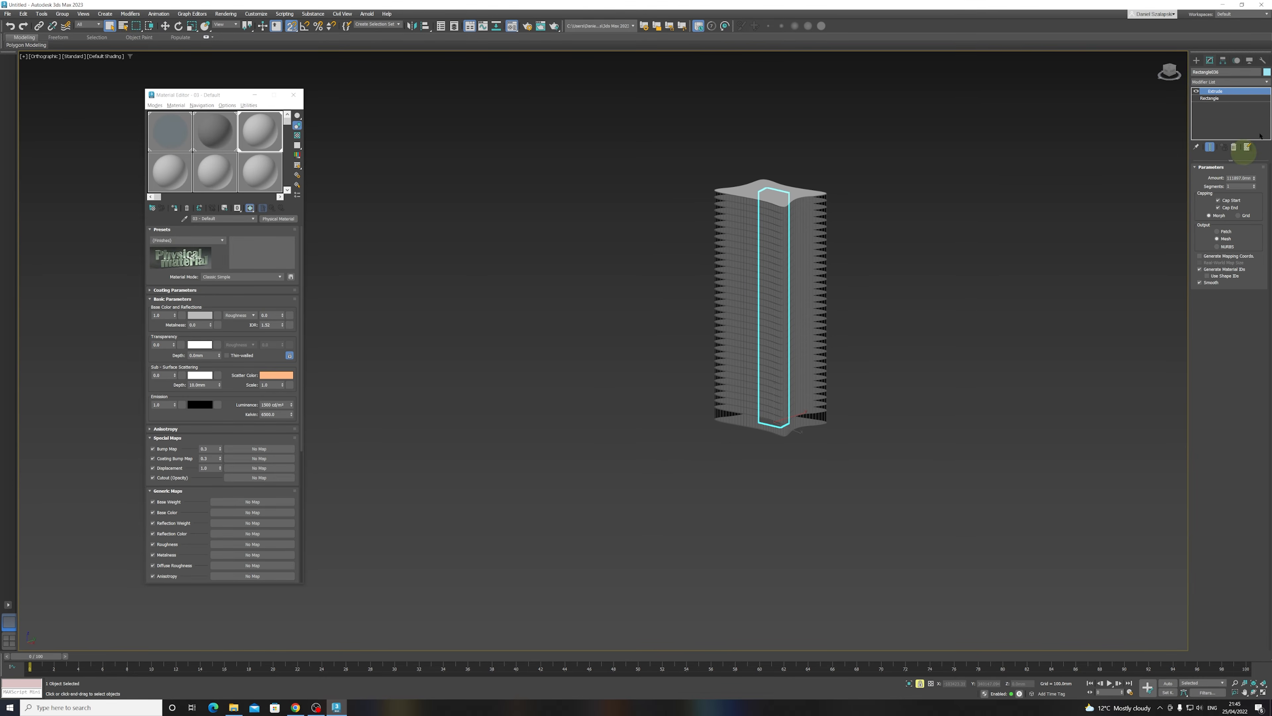
right_click(953, 357)
left_click(921, 684)
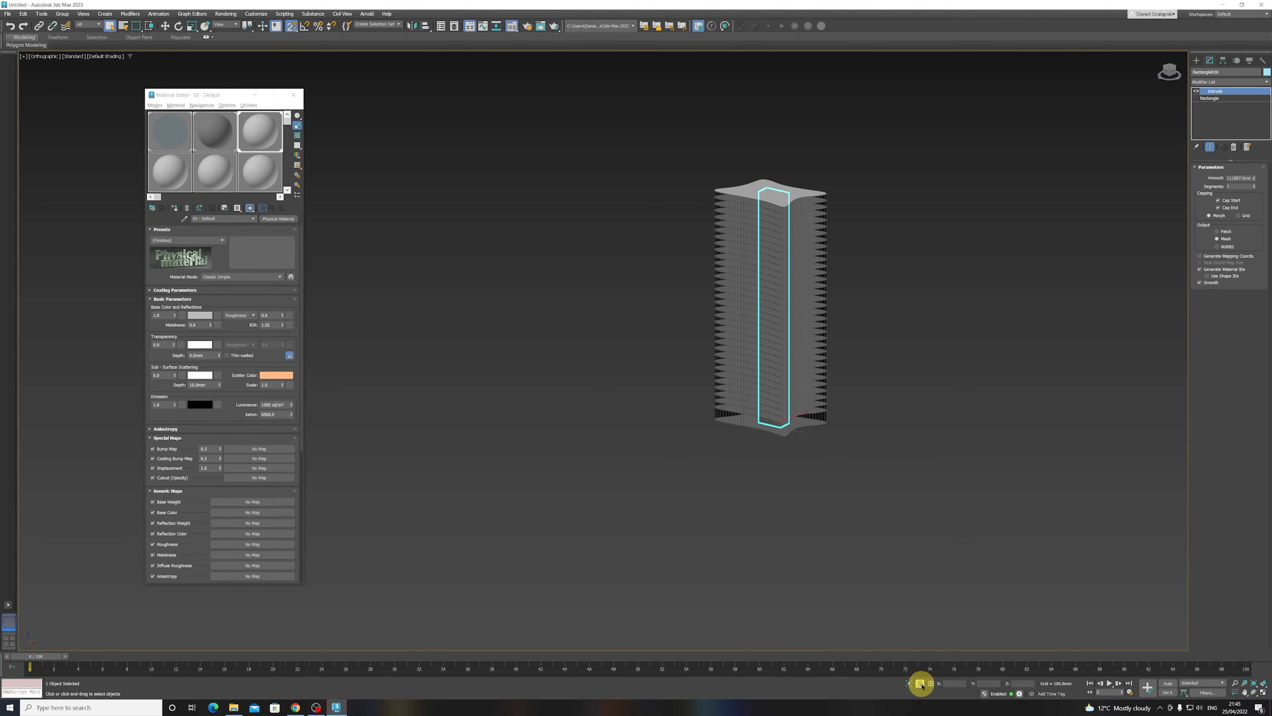
left_click(909, 498)
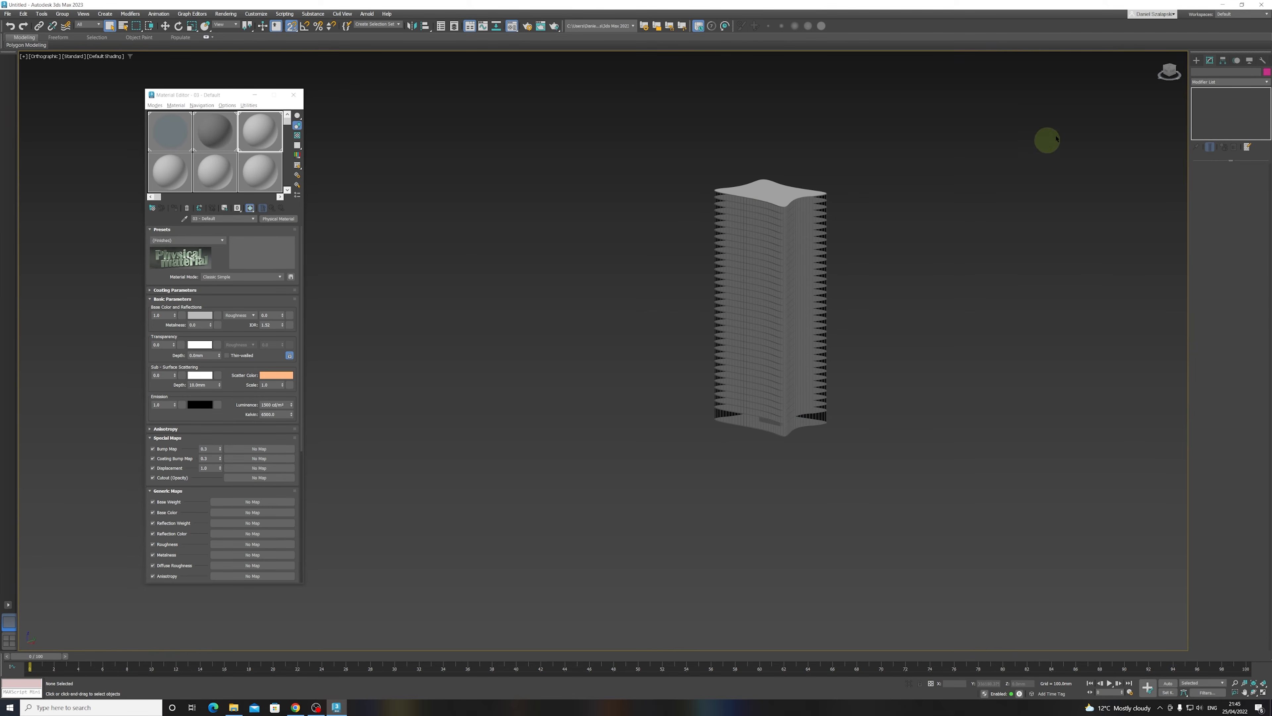
- Create a targeted Physical camera in the top view, placed beyond the tower's lower-right corner and aimed at the tower
left_click(1197, 61)
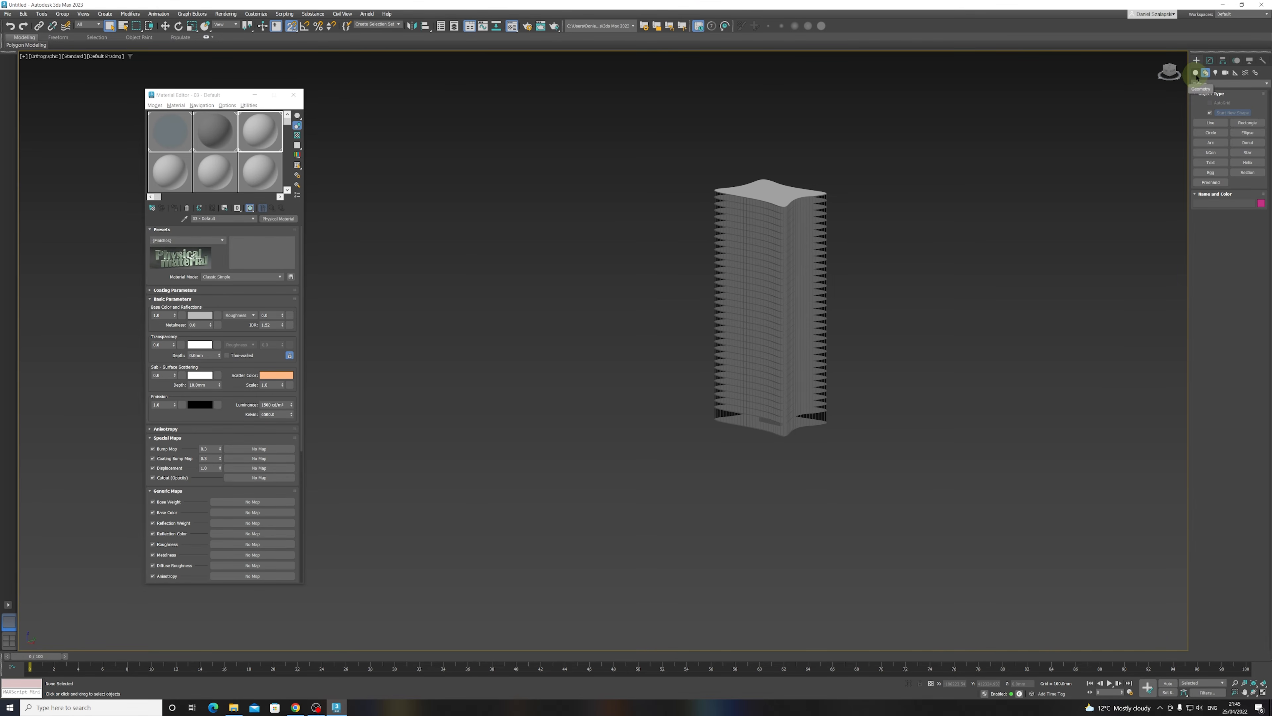
left_click(1224, 73)
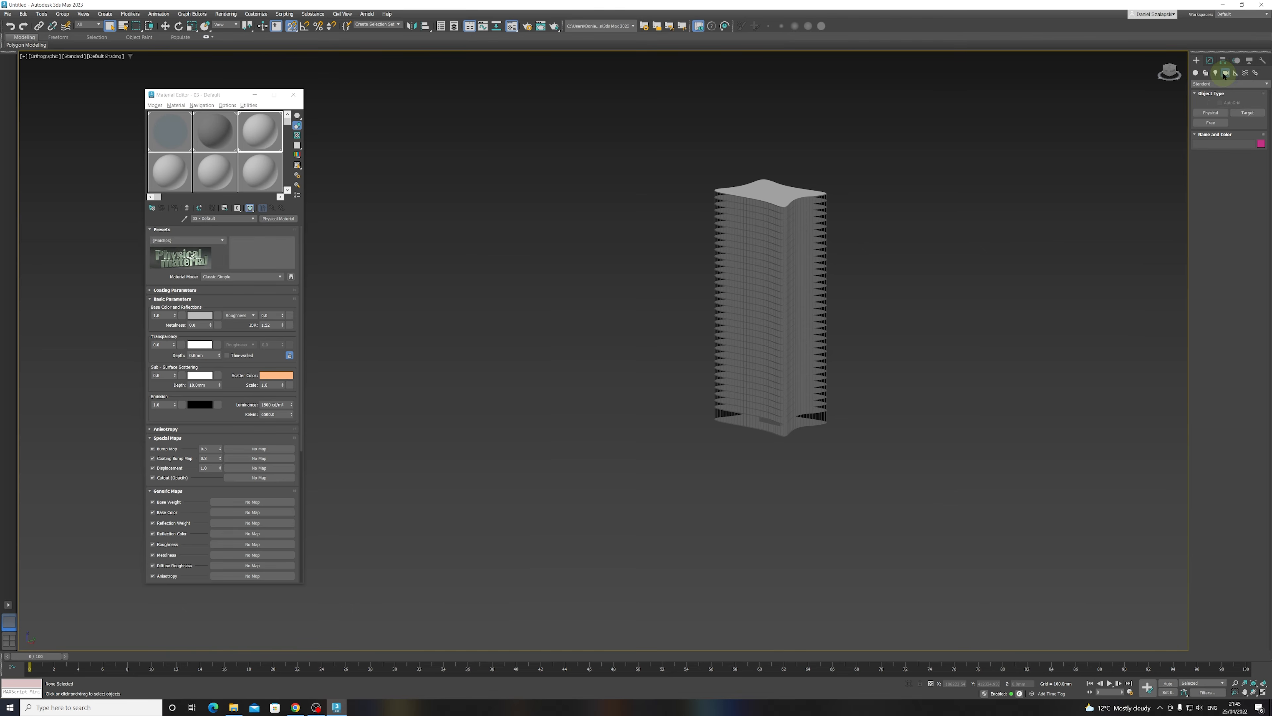
left_click(1216, 115)
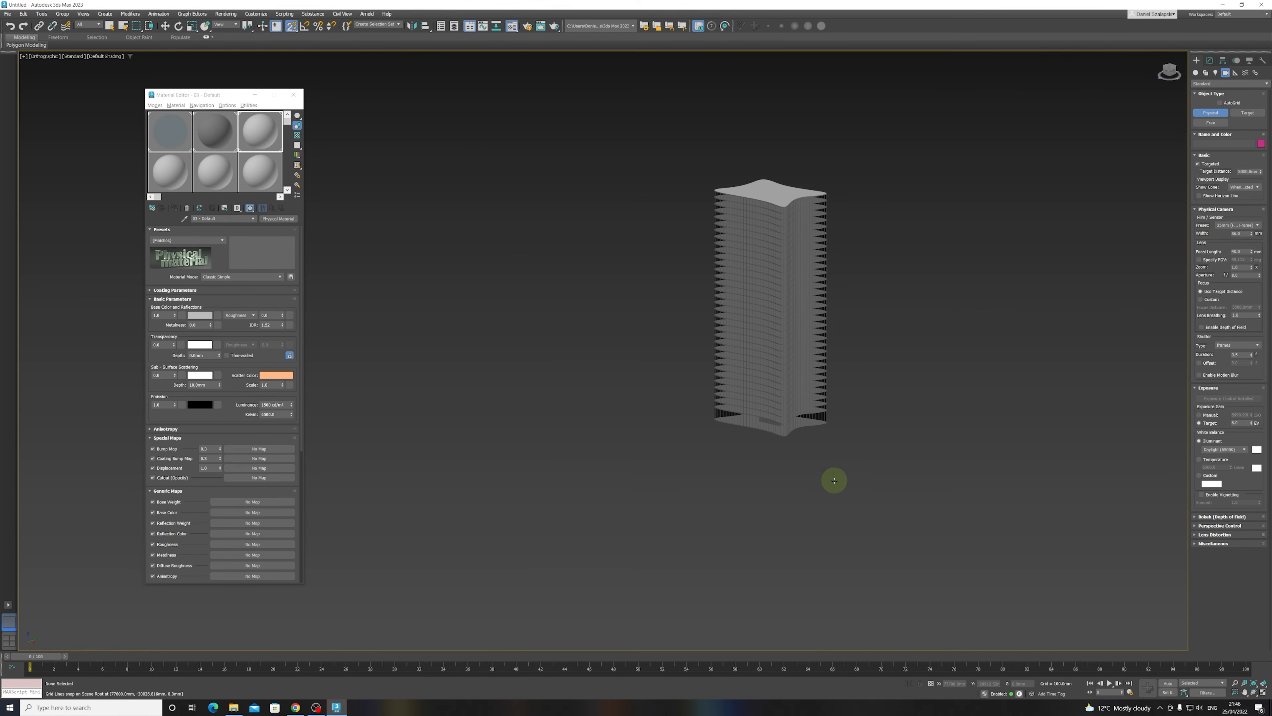
mouse_move(838, 502)
middle_mouse_down()
mouse_move(852, 503)
mouse_move(841, 514)
middle_mouse_up()
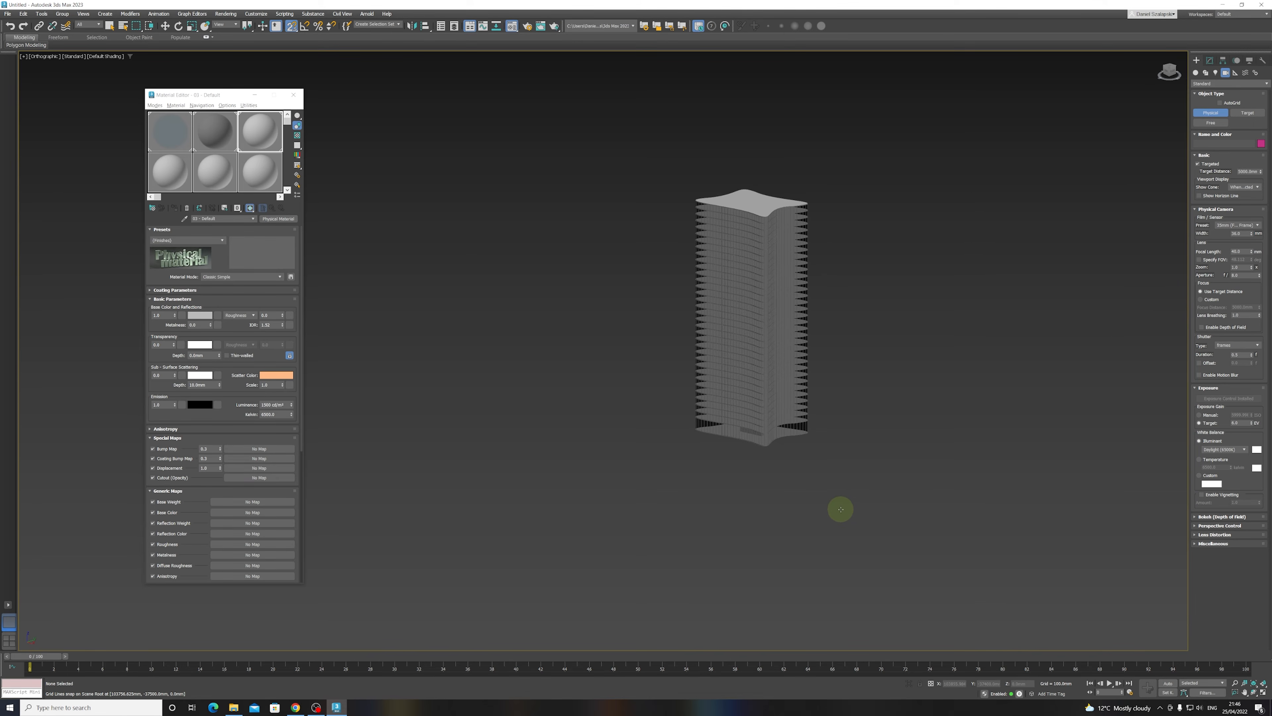
key("t")
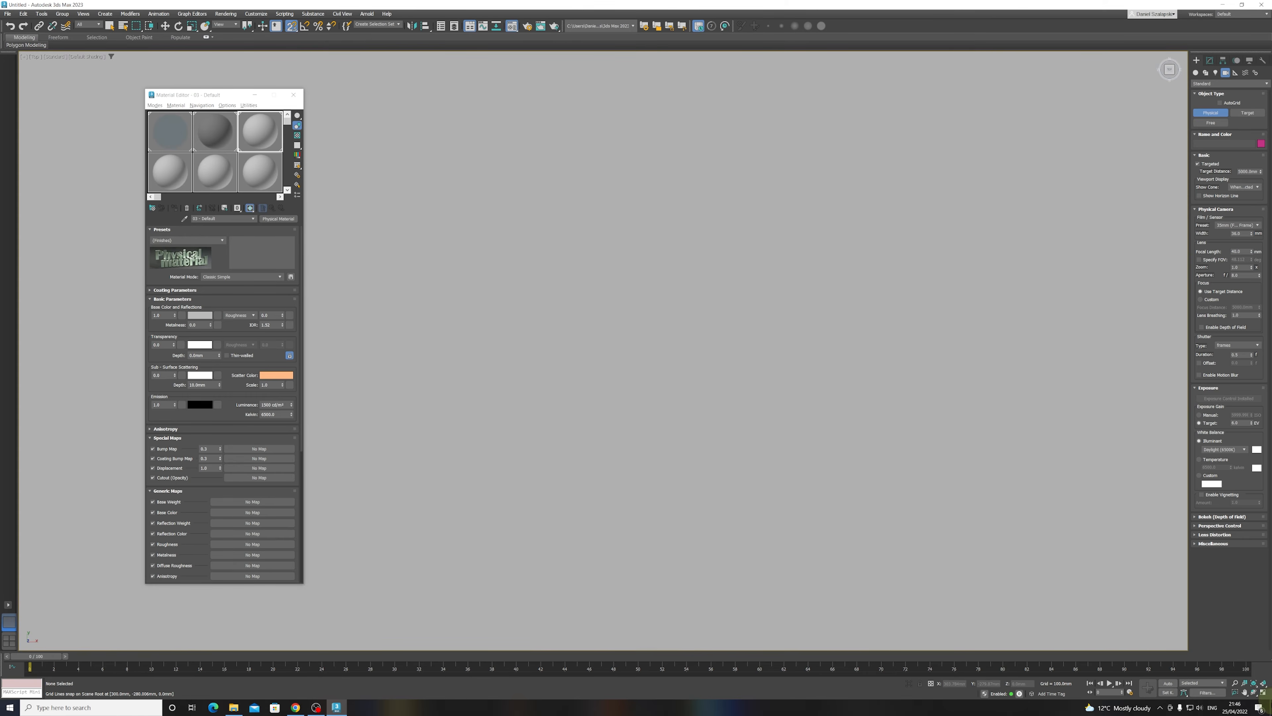
left_click(1254, 683)
scroll(821, 511, "down", 4)
middle_click_drag(945, 511, 841, 493)
scroll(842, 494, "down", 2)
left_click(985, 520)
left_click_drag(984, 520, 704, 469)
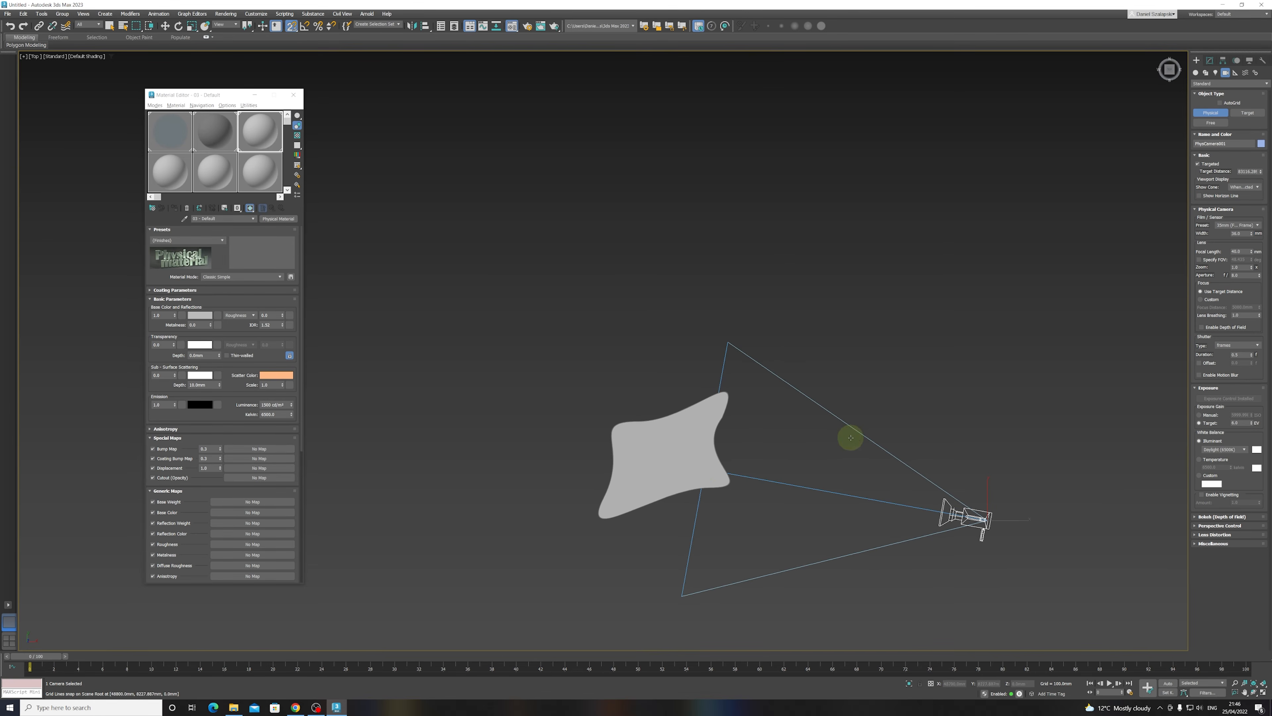
- Select the physical camera, look through it in the viewport and move the Material Editor clear of the tower
middle_click_drag(811, 516, 801, 471, "alt")
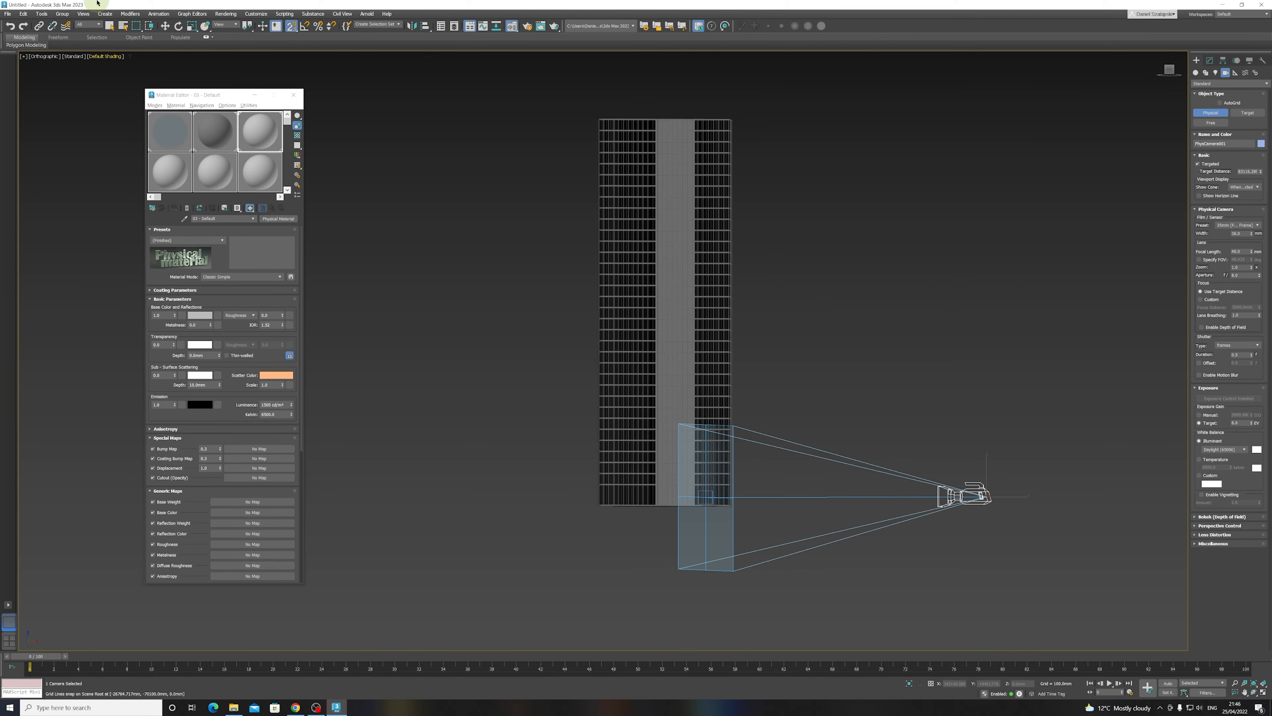
left_click(110, 31)
left_click(619, 355)
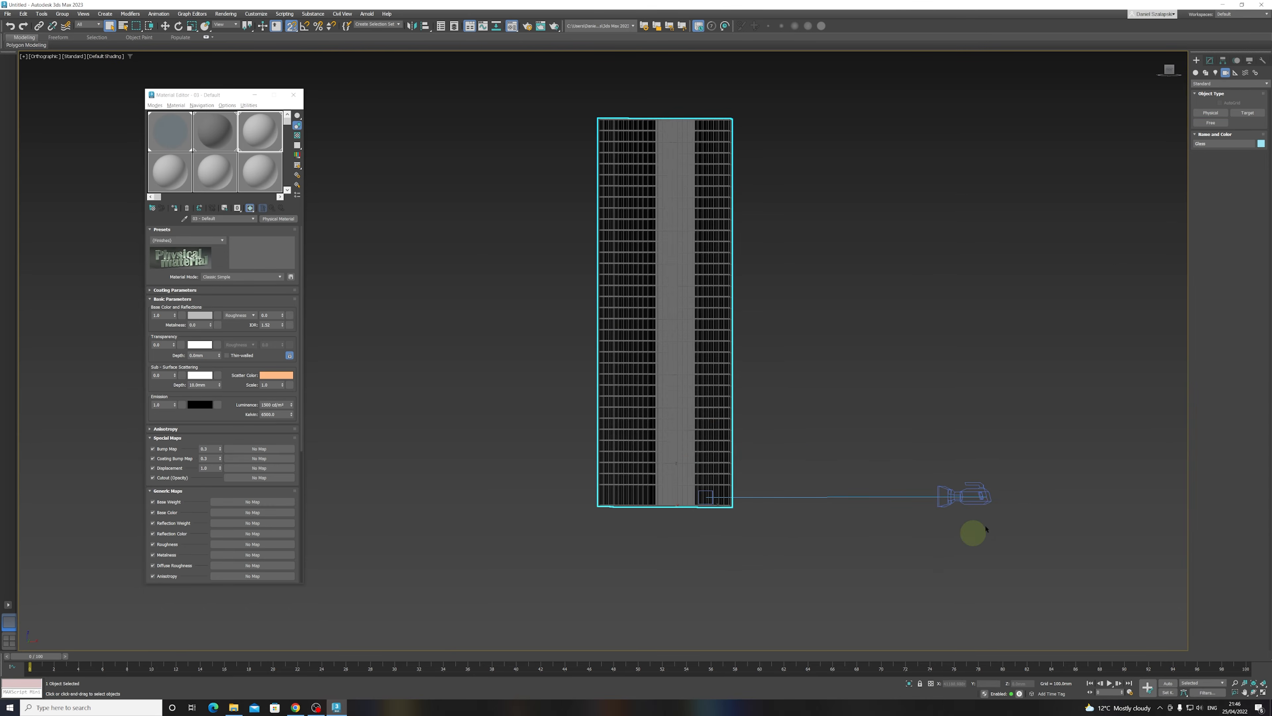
left_click(968, 495)
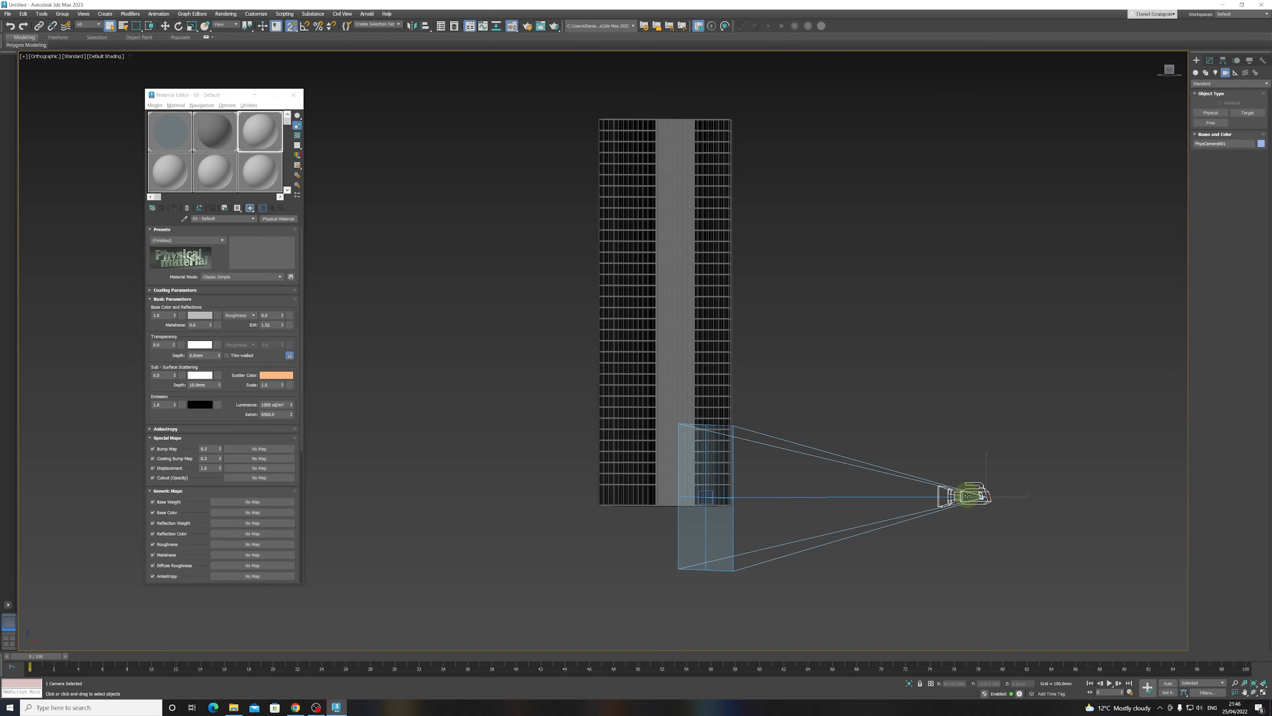
key("c")
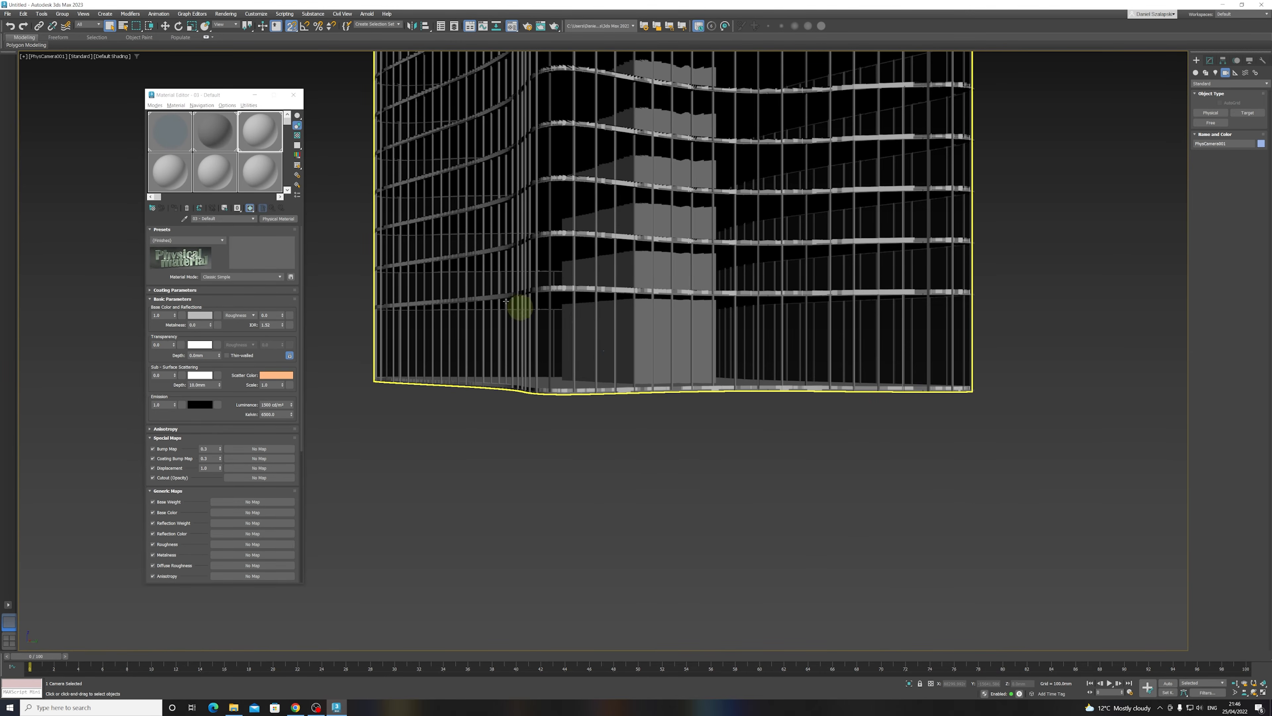
left_click_drag(197, 95, 58, 123)
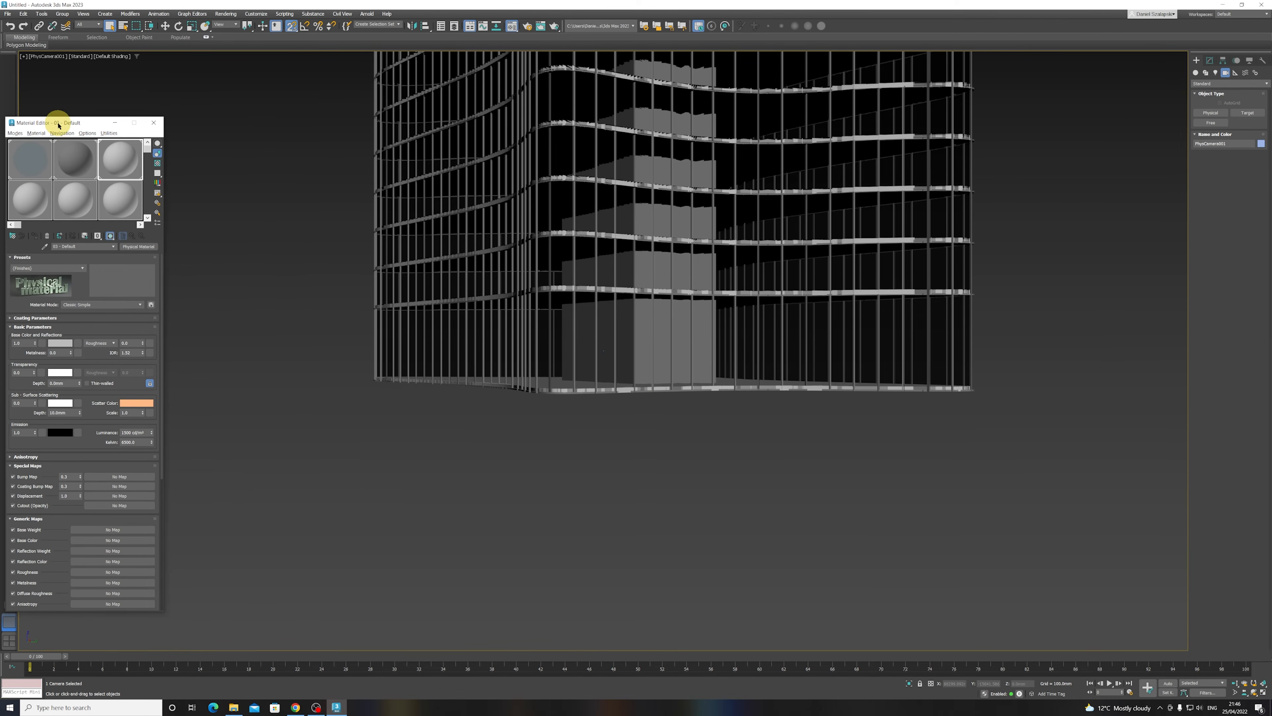
- Select the camera's target and raise it along Z so the view looks up the tower while keeping its base in frame
left_click(50, 56)
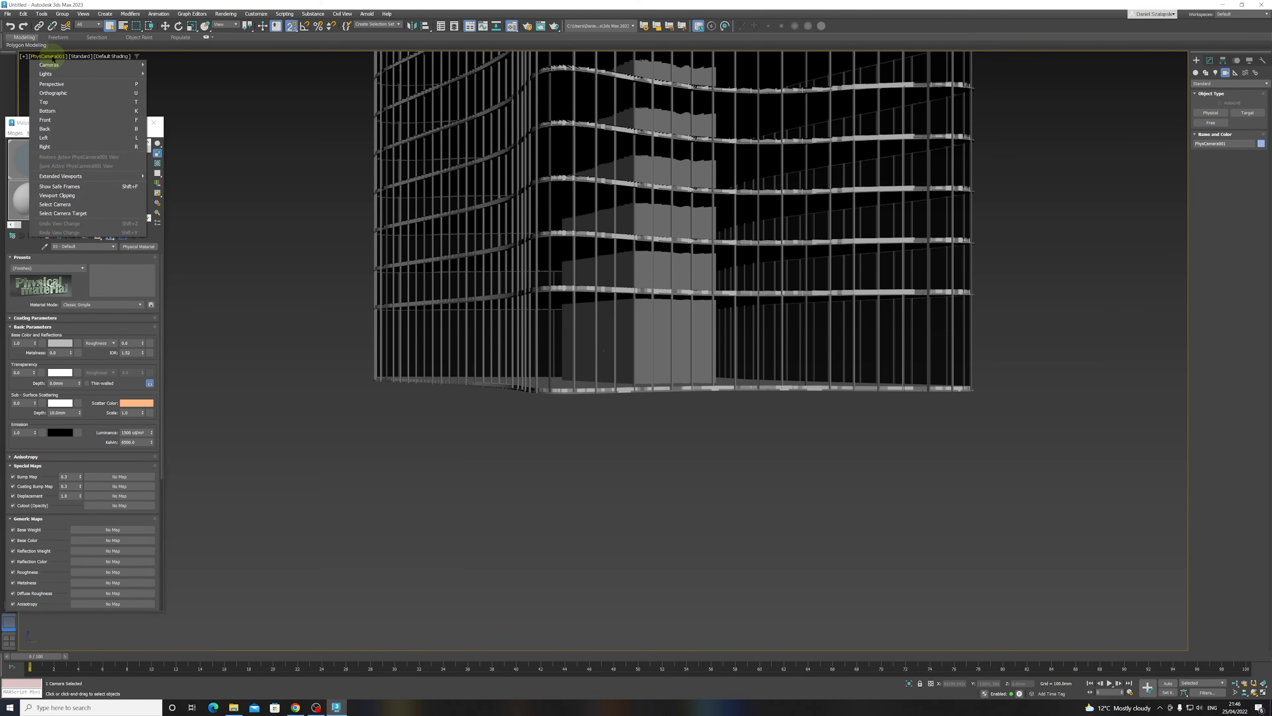
left_click(91, 213)
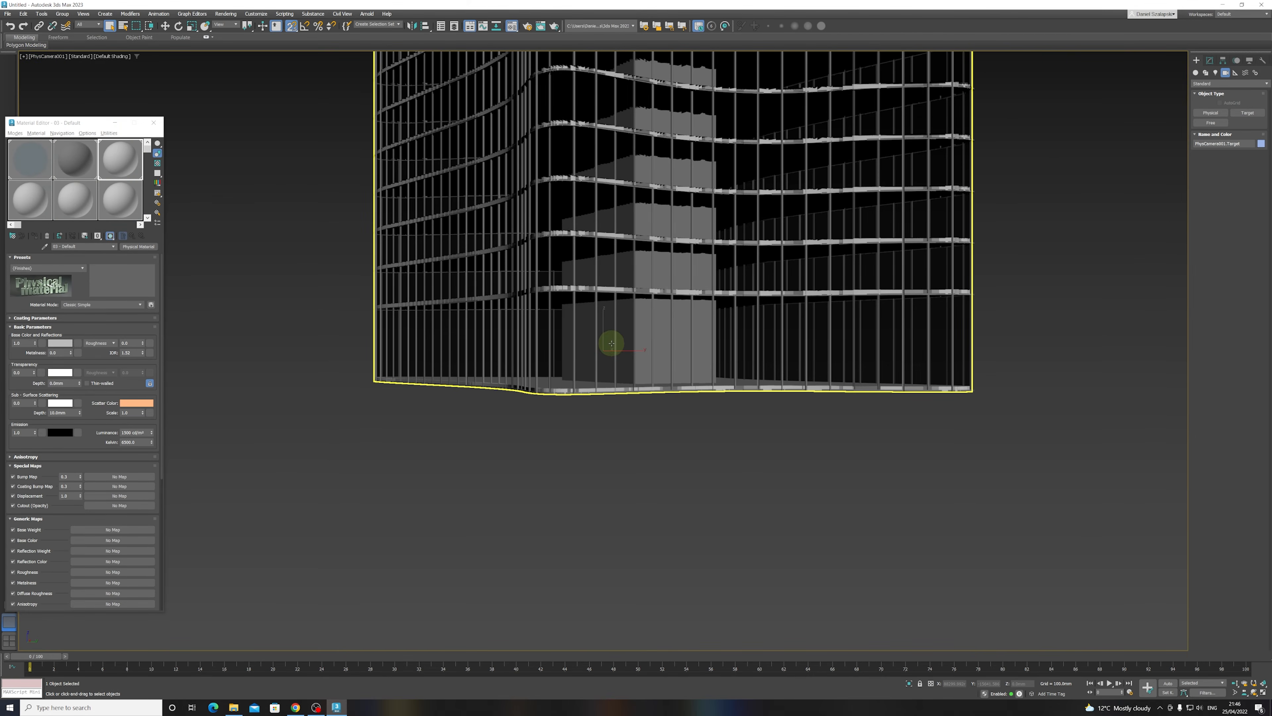
right_click(650, 400)
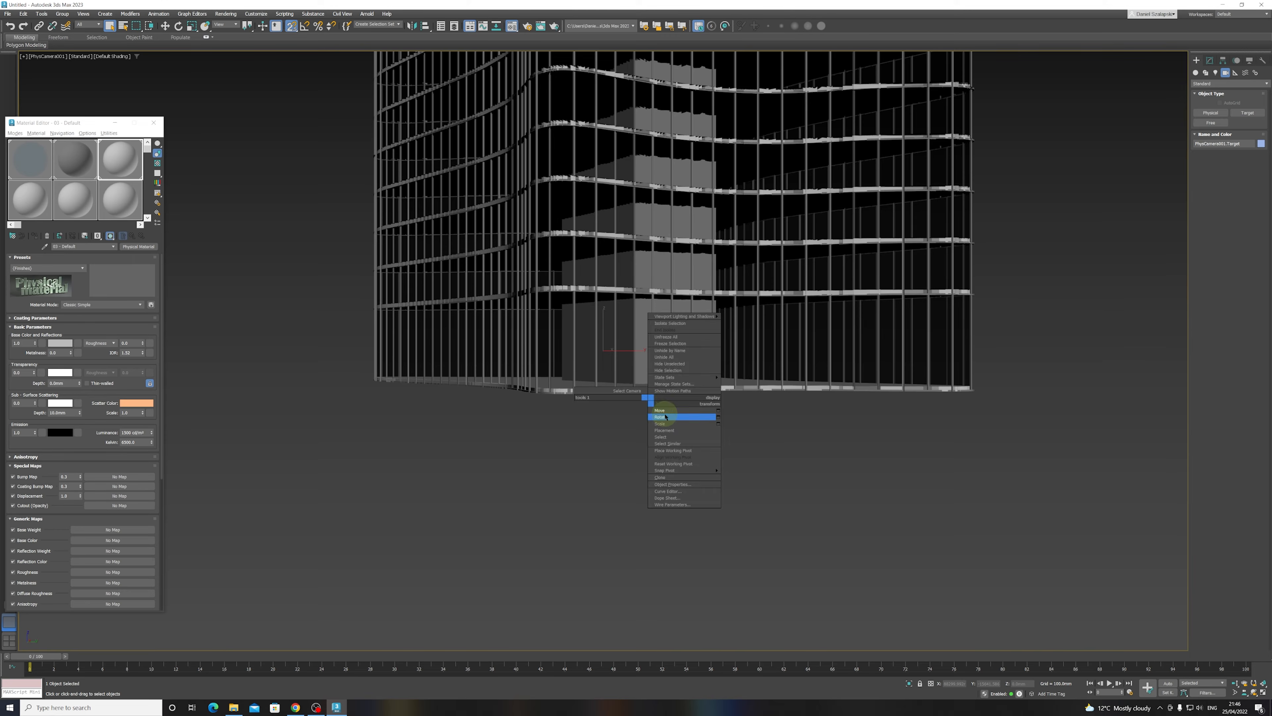
left_click(659, 410)
mouse_move(599, 334)
left_mouse_down()
mouse_move(605, 324)
mouse_move(603, 341)
left_mouse_up()
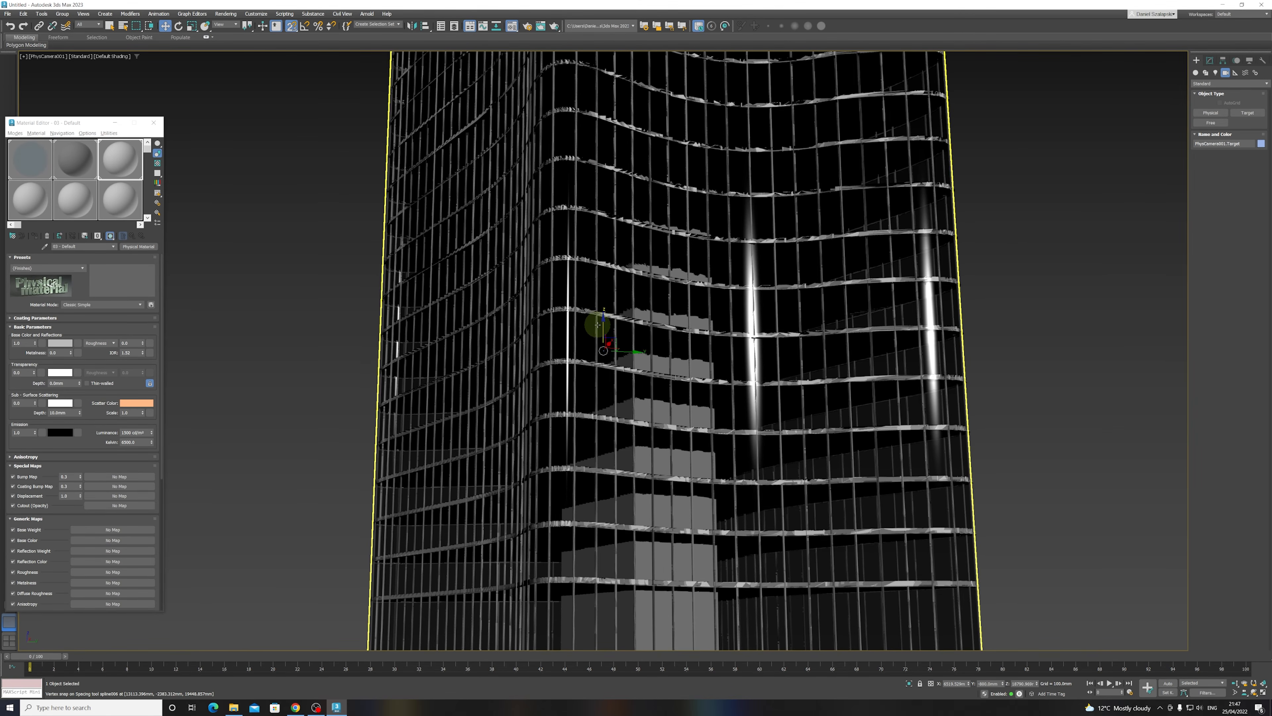
left_click_drag(603, 333, 617, 431)
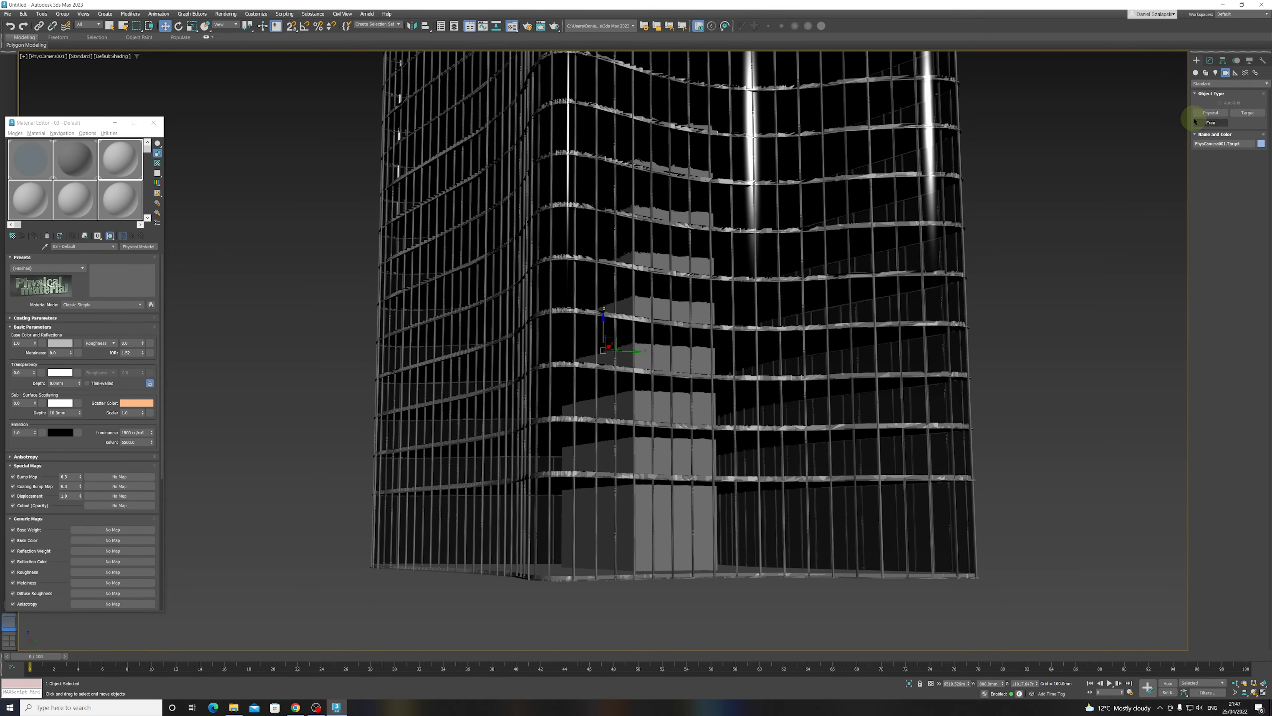
- Select the physical camera, set its focal length to 24 mm and deselect it
left_click(1211, 61)
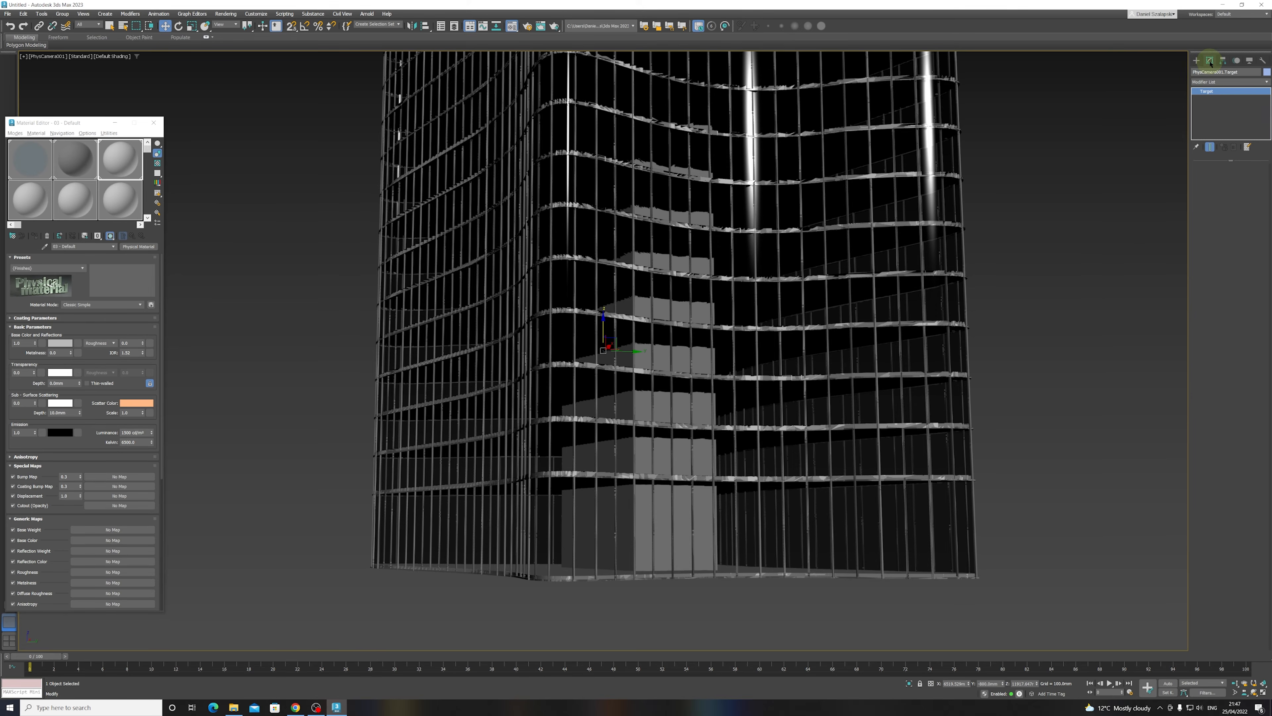
left_click(51, 57)
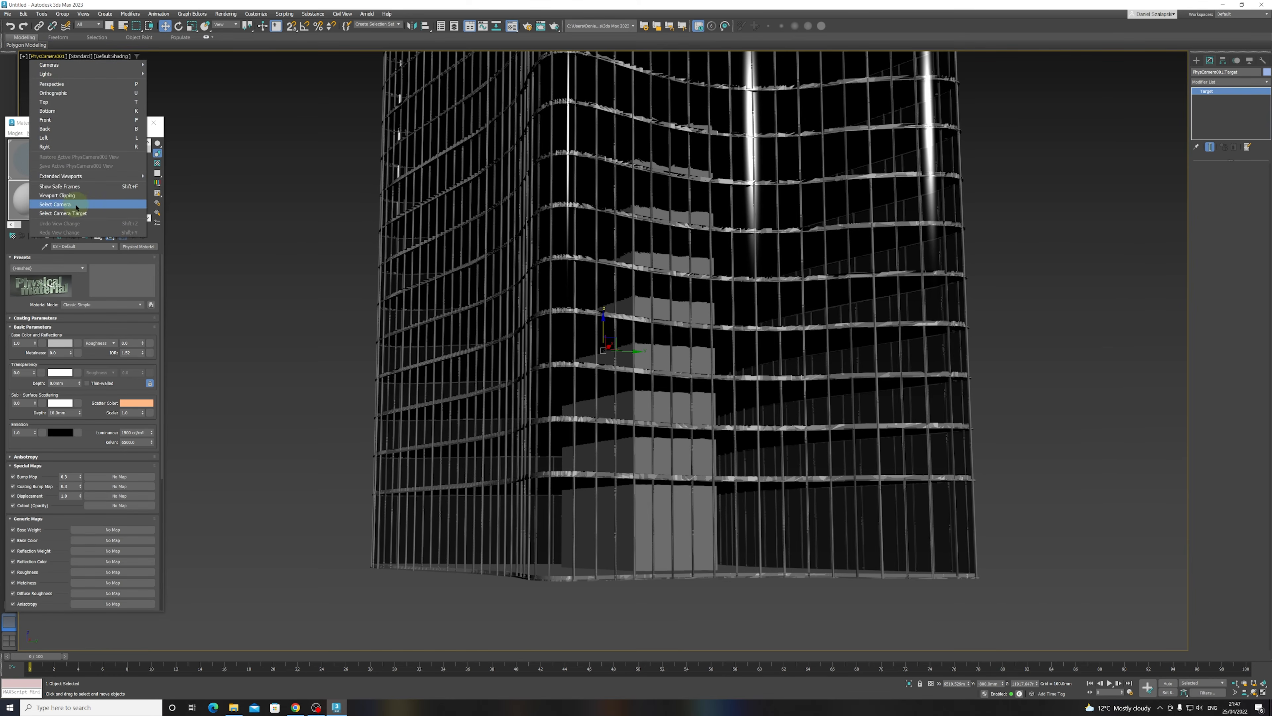
left_click(55, 204)
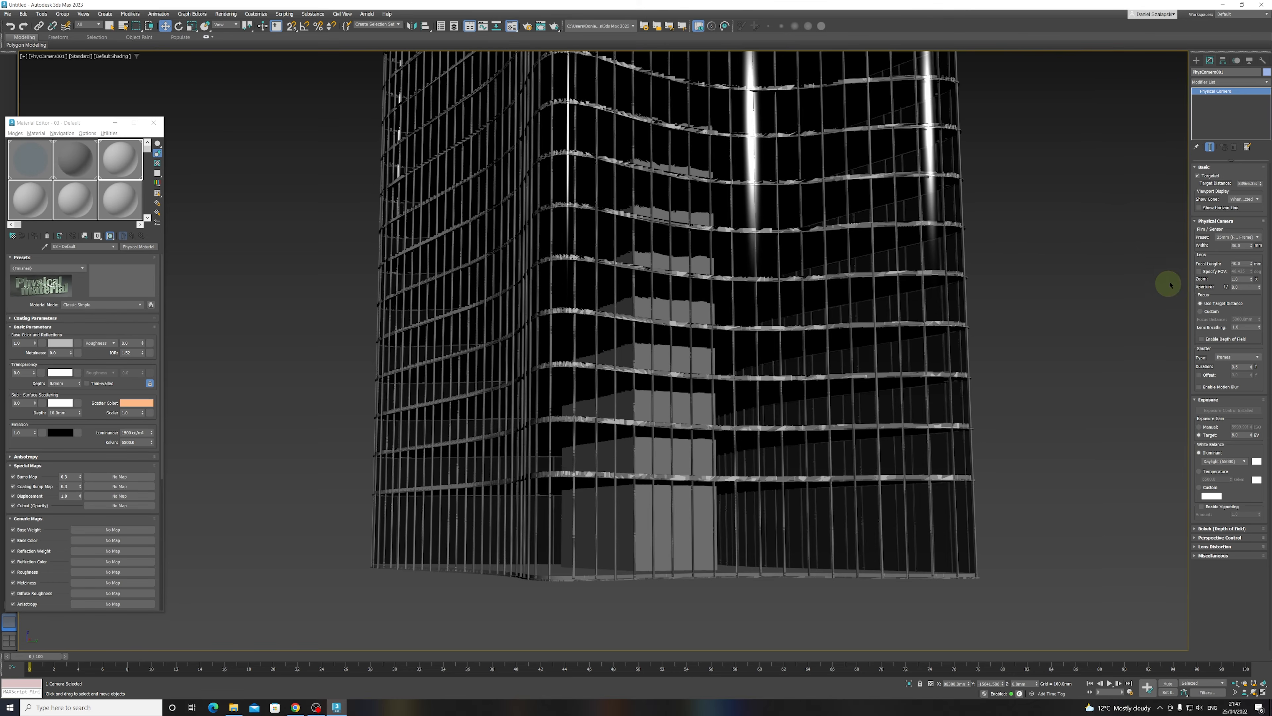
left_click(1244, 263)
double_click(1245, 263)
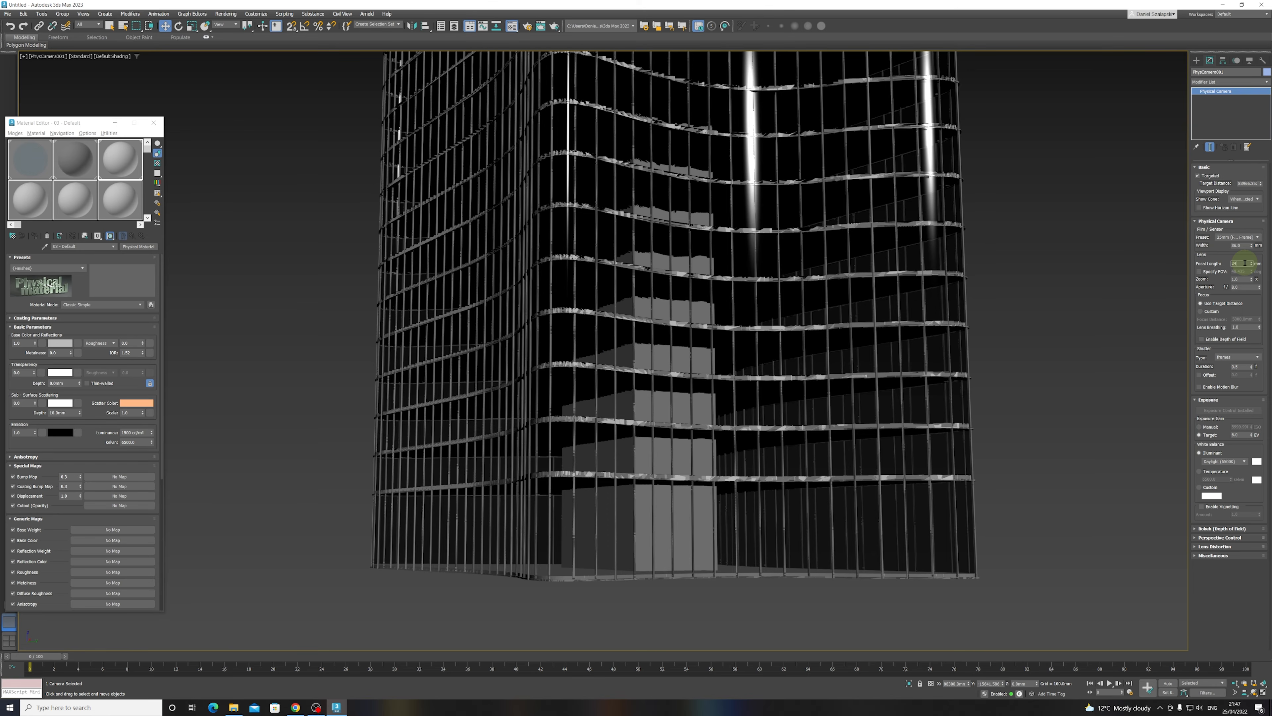
key("Return")
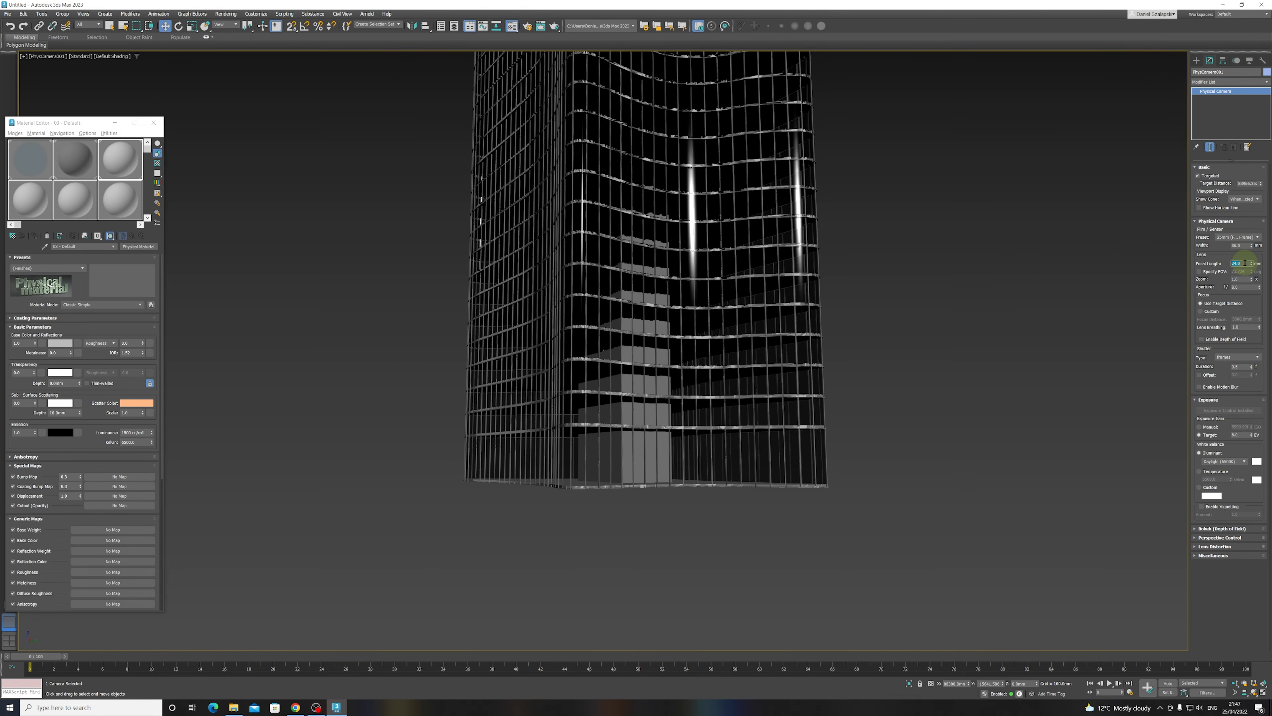
left_click(1061, 271)
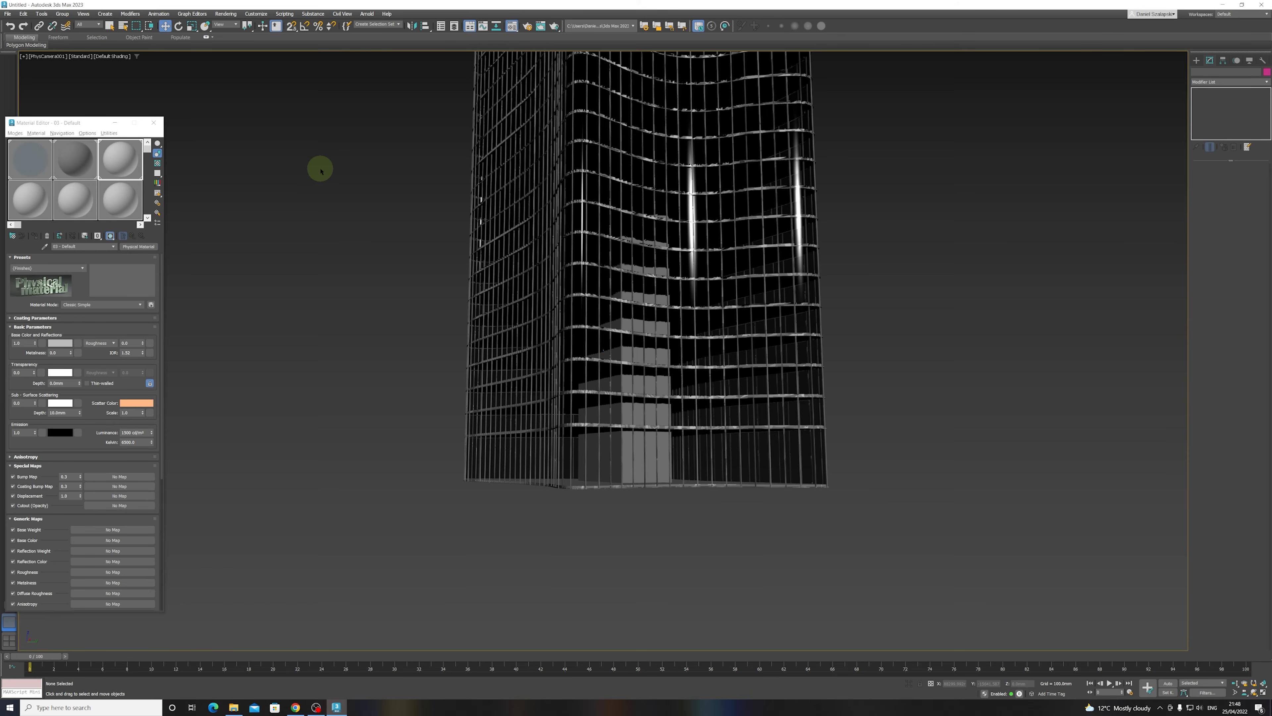
- Open and enlarge Render Setup, switch the output size to Custom and lock the image aspect at 0.8
left_click(529, 33)
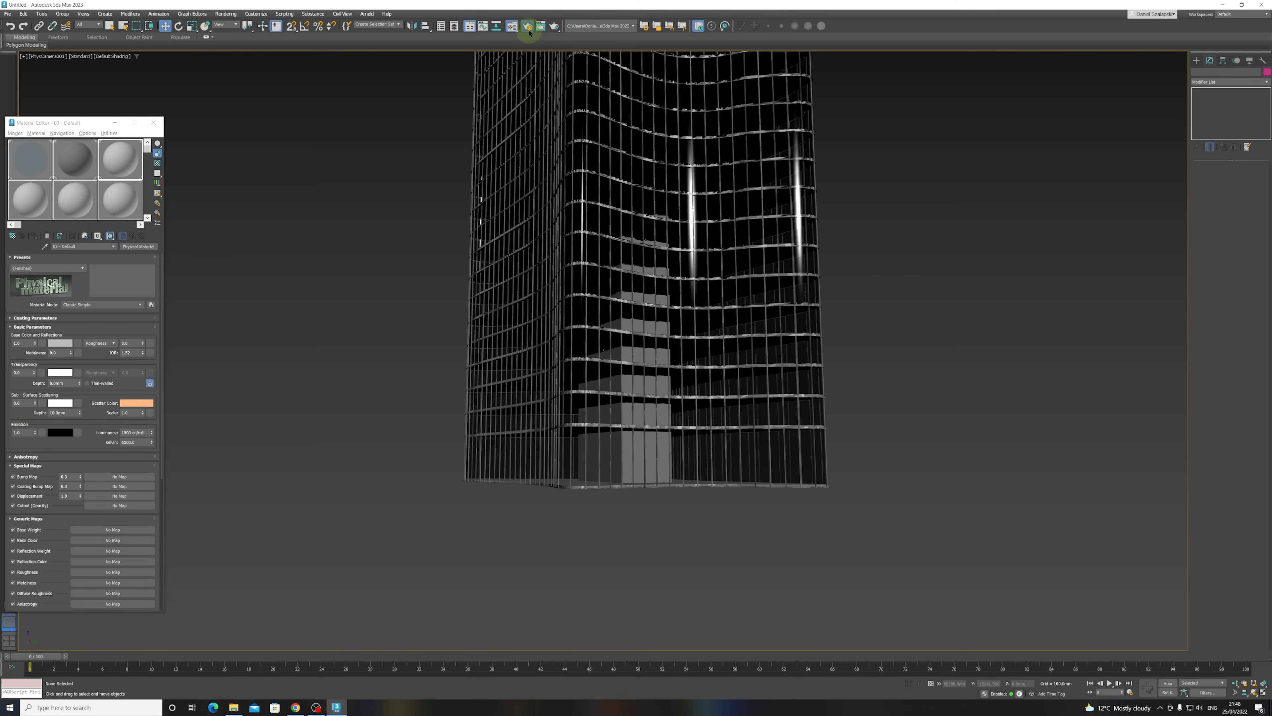
left_click_drag(307, 22, 359, 93)
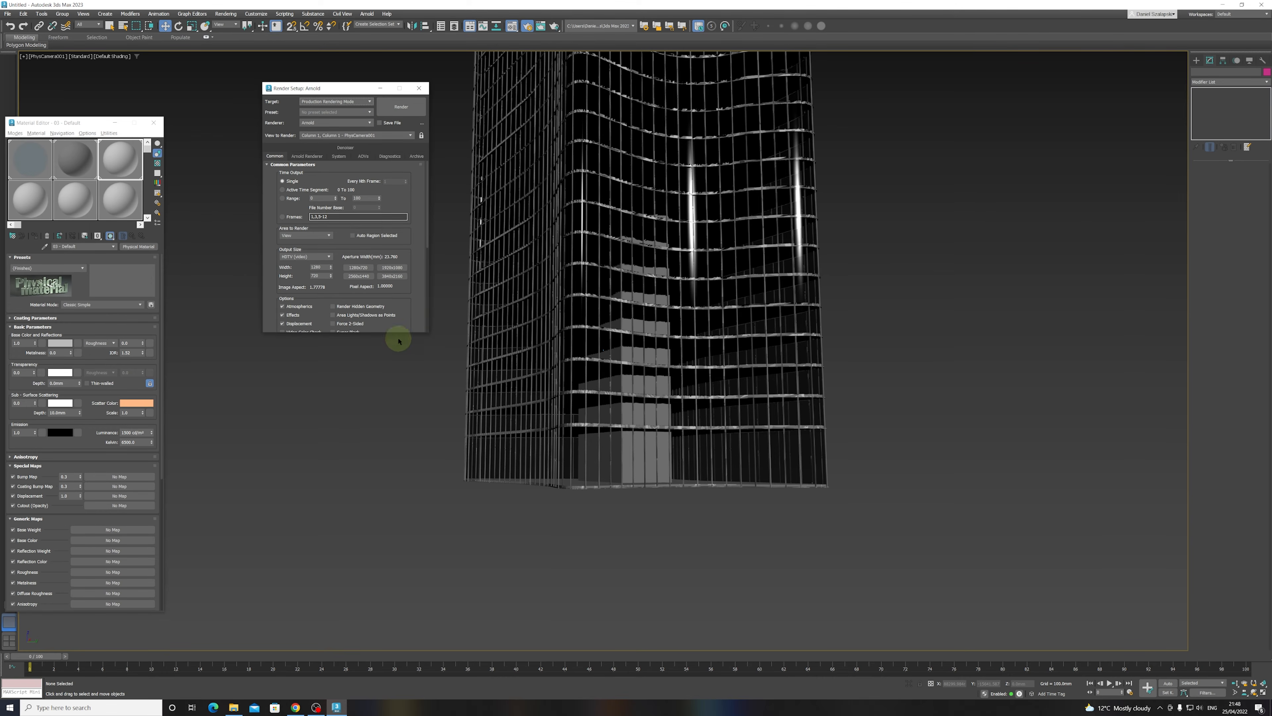
left_click_drag(427, 332, 433, 477)
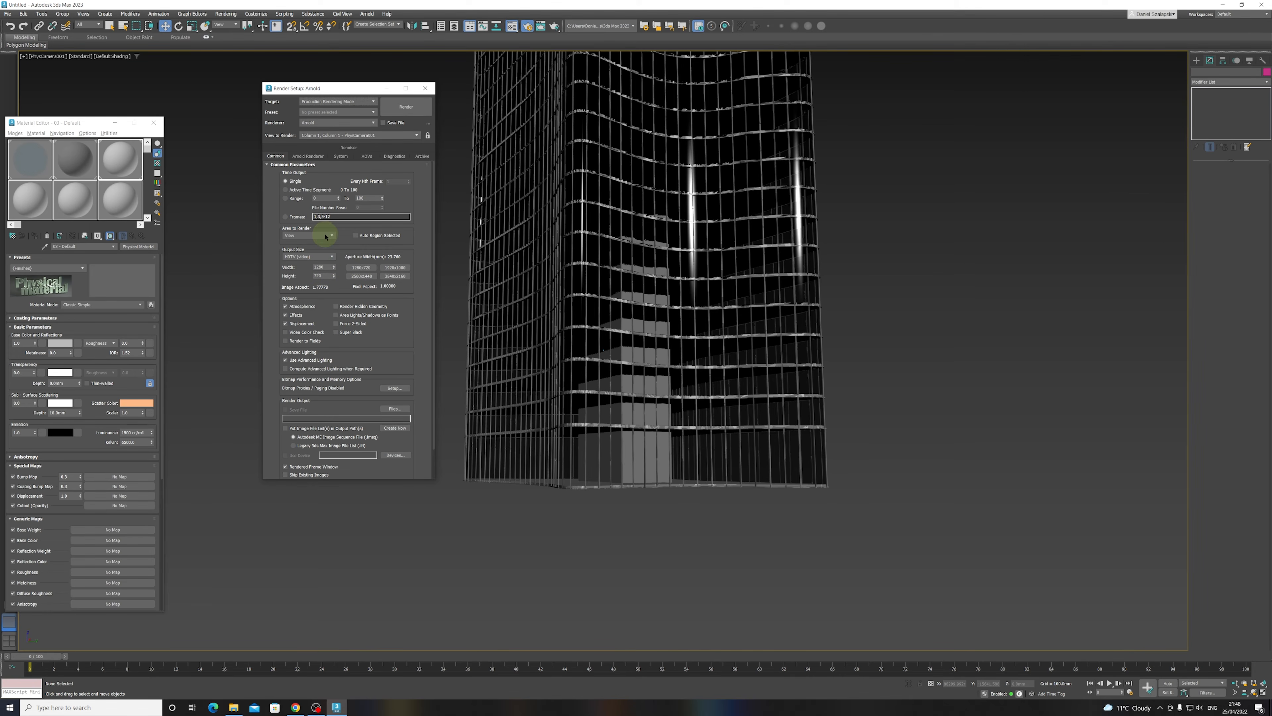
left_click(331, 257)
left_click(320, 264)
double_click(326, 267)
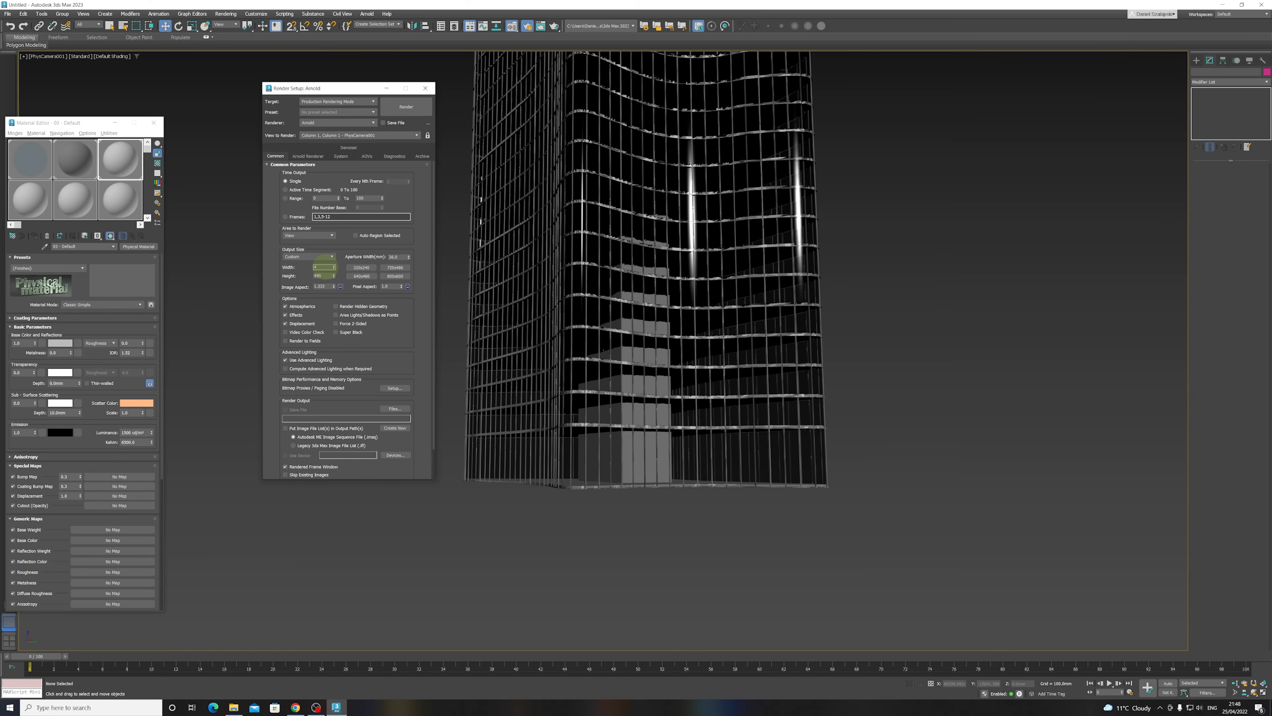
double_click(319, 276)
left_click(341, 286)
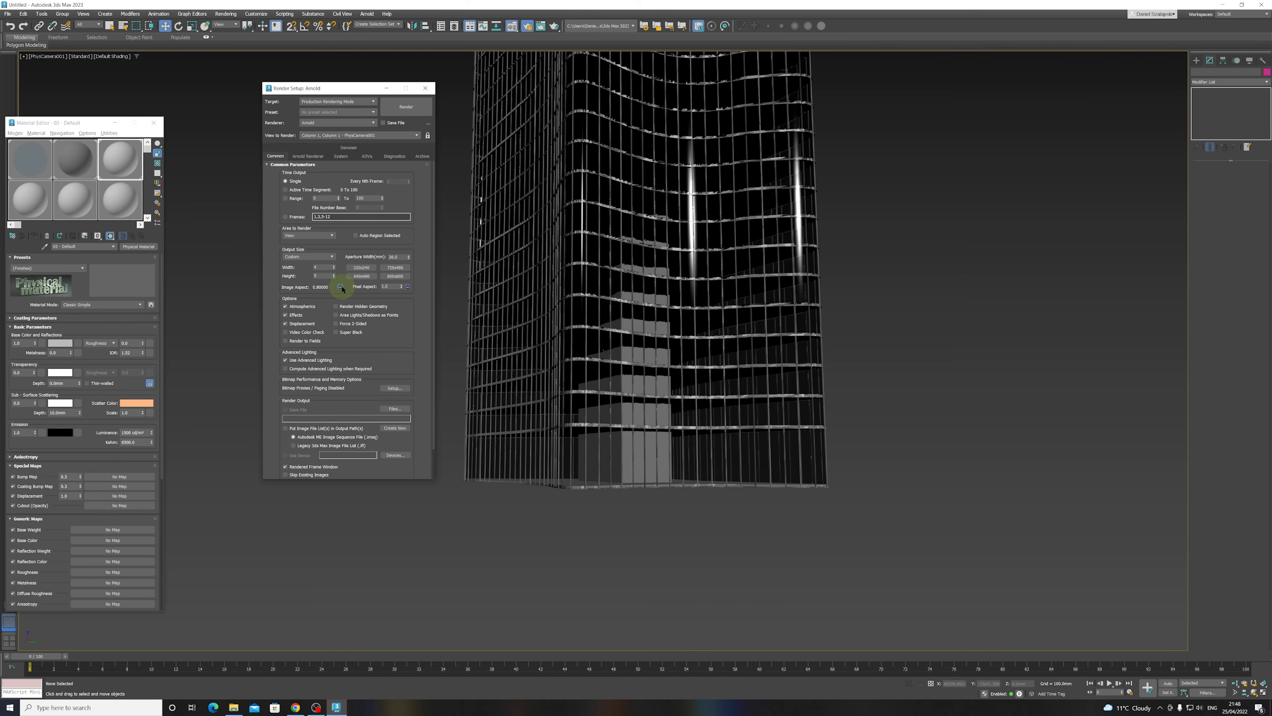
- Set the render output height to 1500 with the aspect locked, and move Render Setup lower in the viewport
double_click(326, 276)
left_click(292, 274)
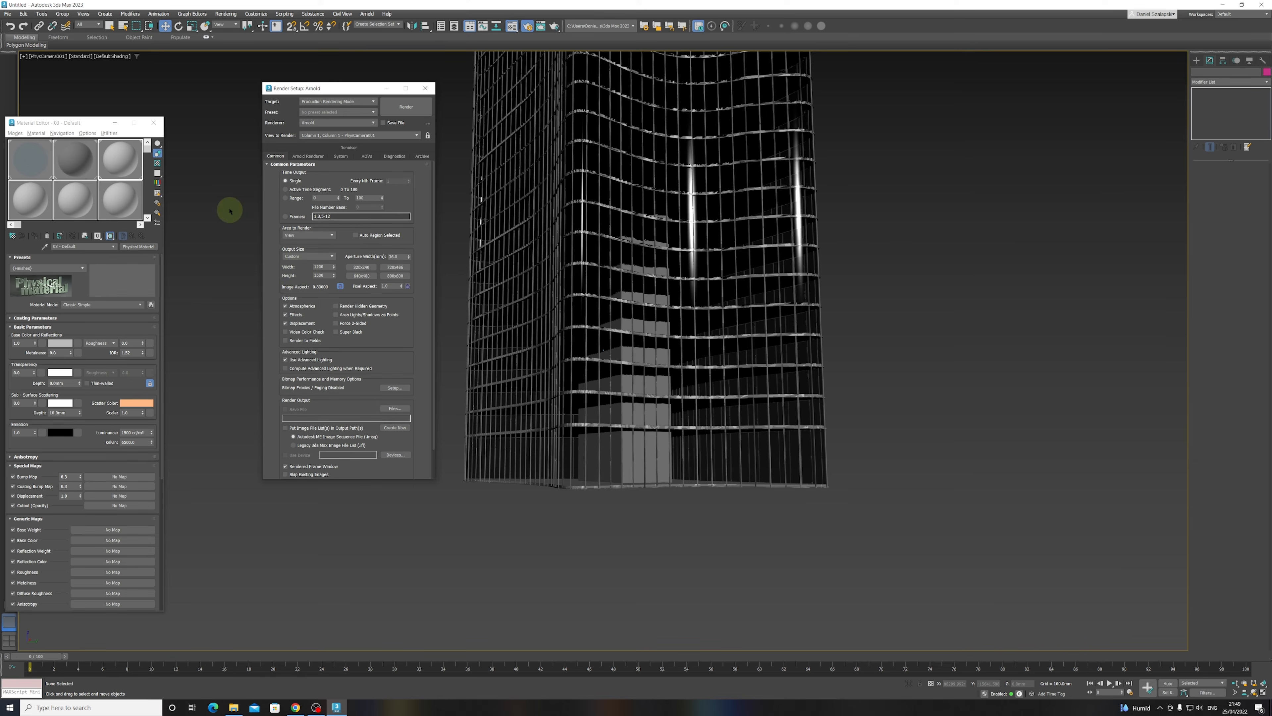
left_click_drag(364, 88, 335, 213)
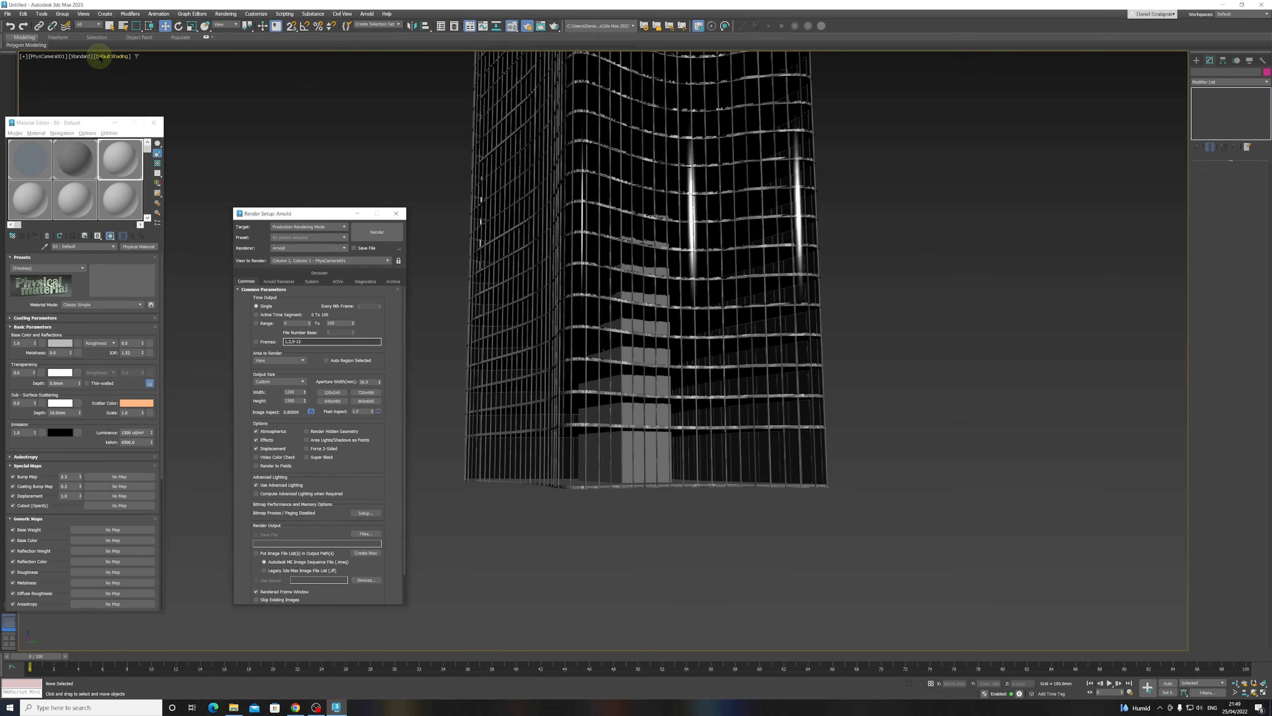
- Show safe frames in the camera viewport and close Render Setup
left_click(52, 56)
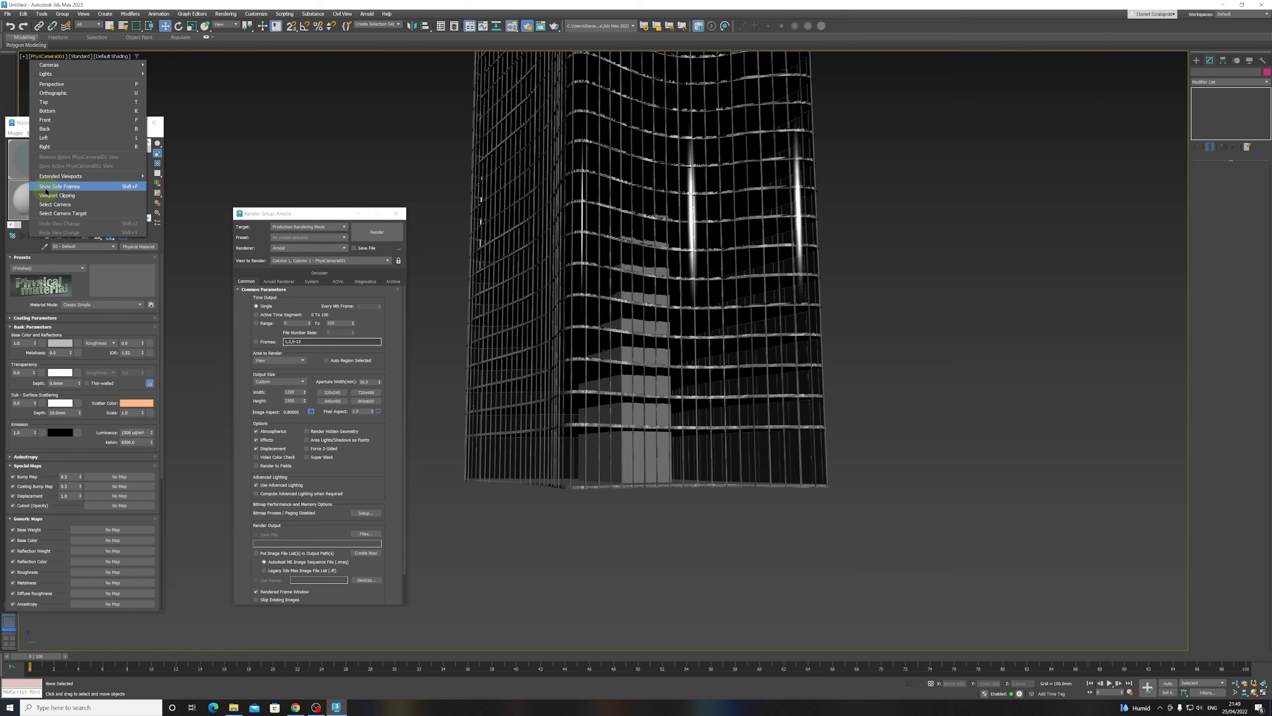
left_click(76, 190)
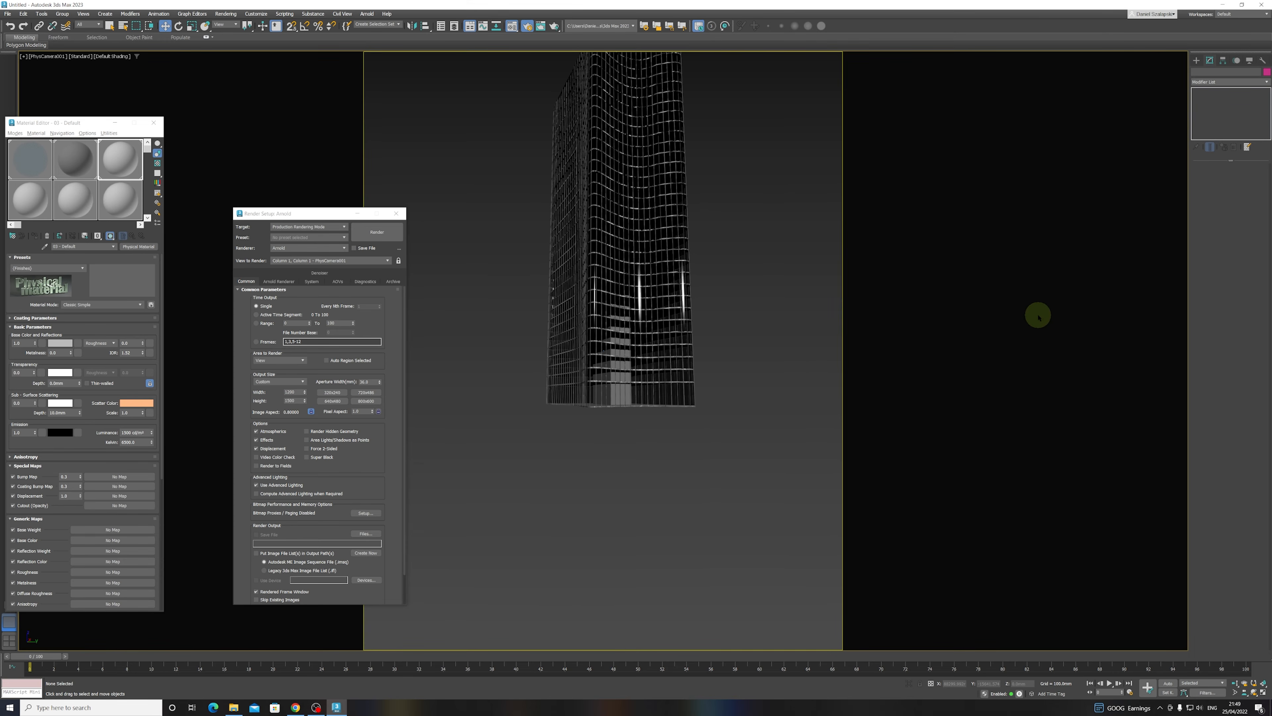
left_click_drag(322, 218, 446, 235)
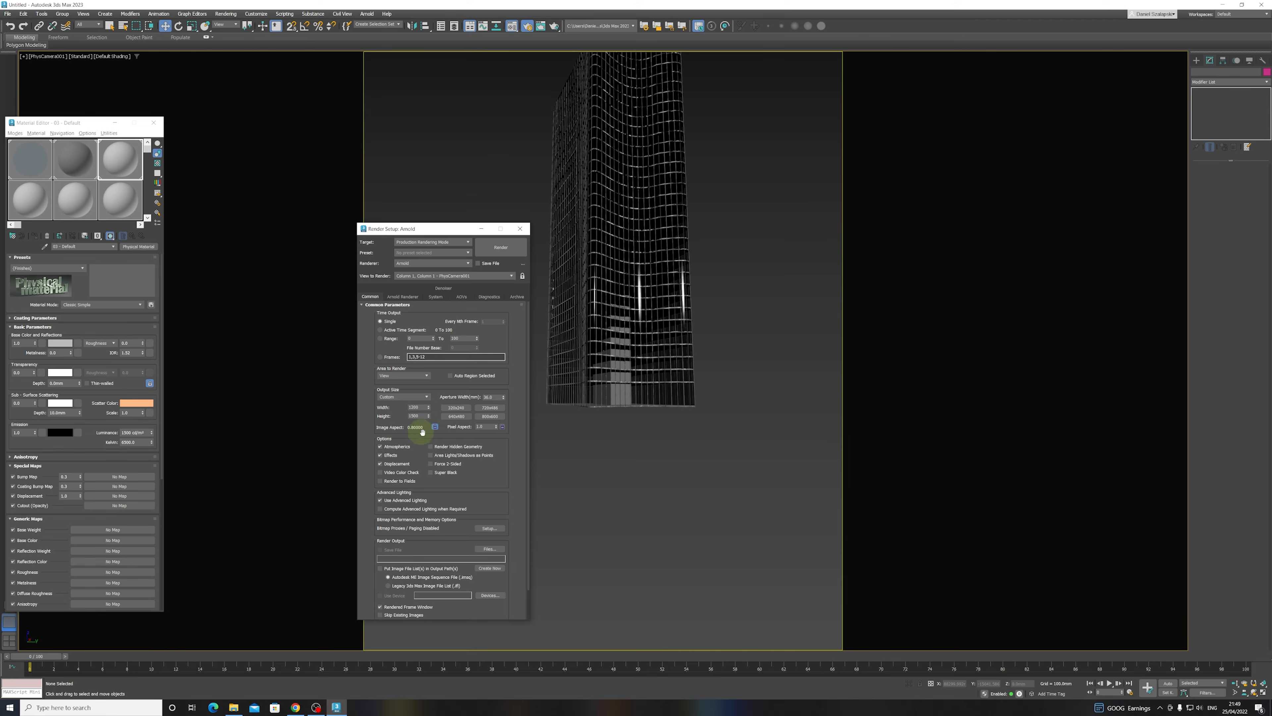
left_click(522, 229)
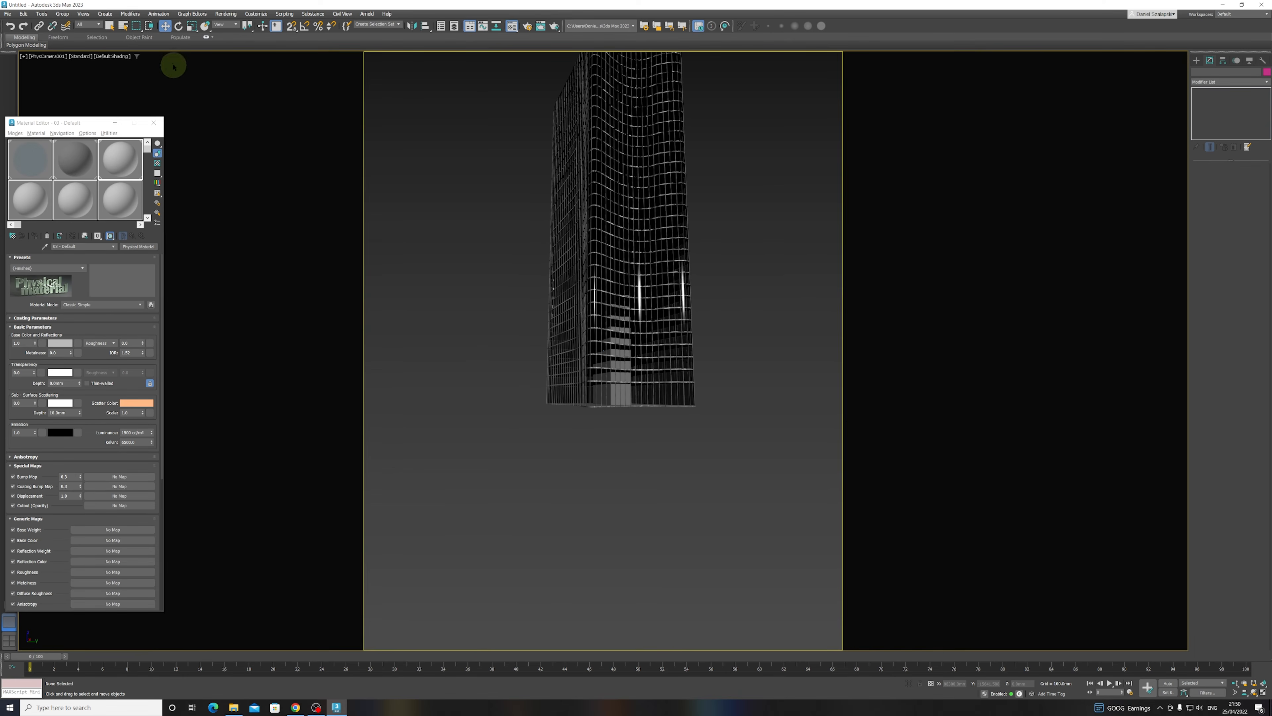
- Select the physical camera and enable Auto Vertical Tilt Correction in its perspective control
left_click(110, 27)
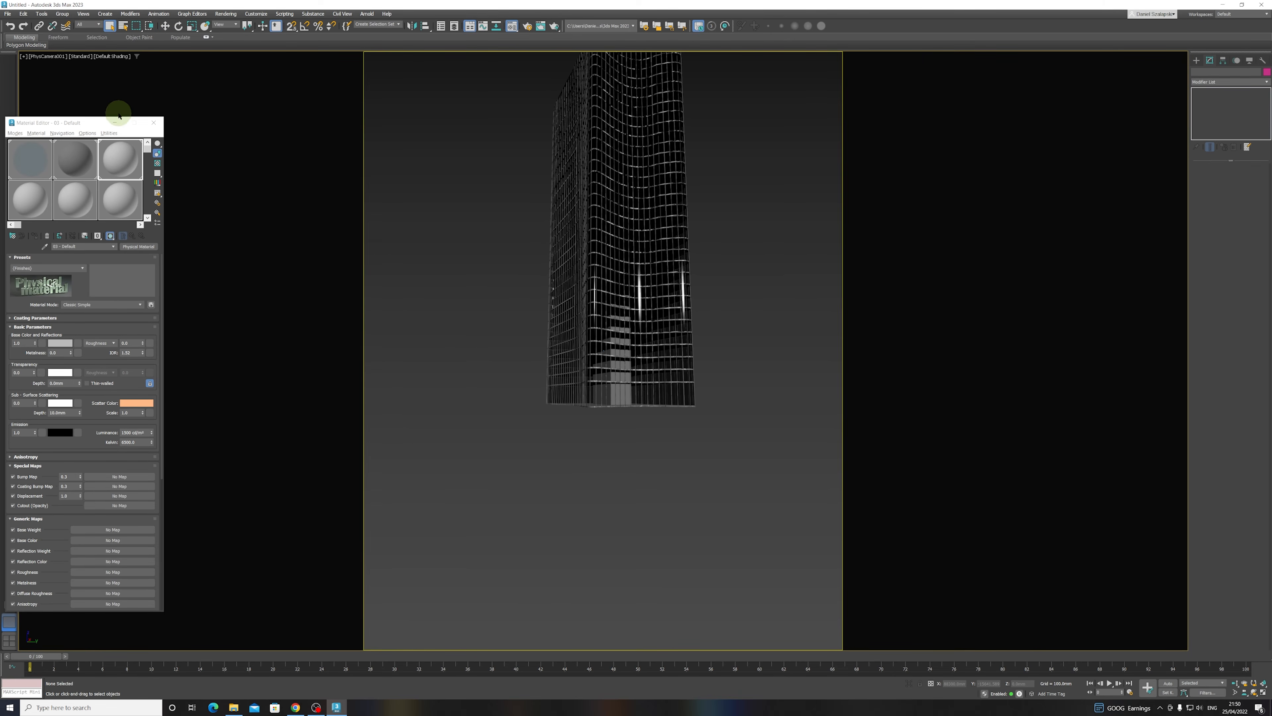
left_click(45, 59)
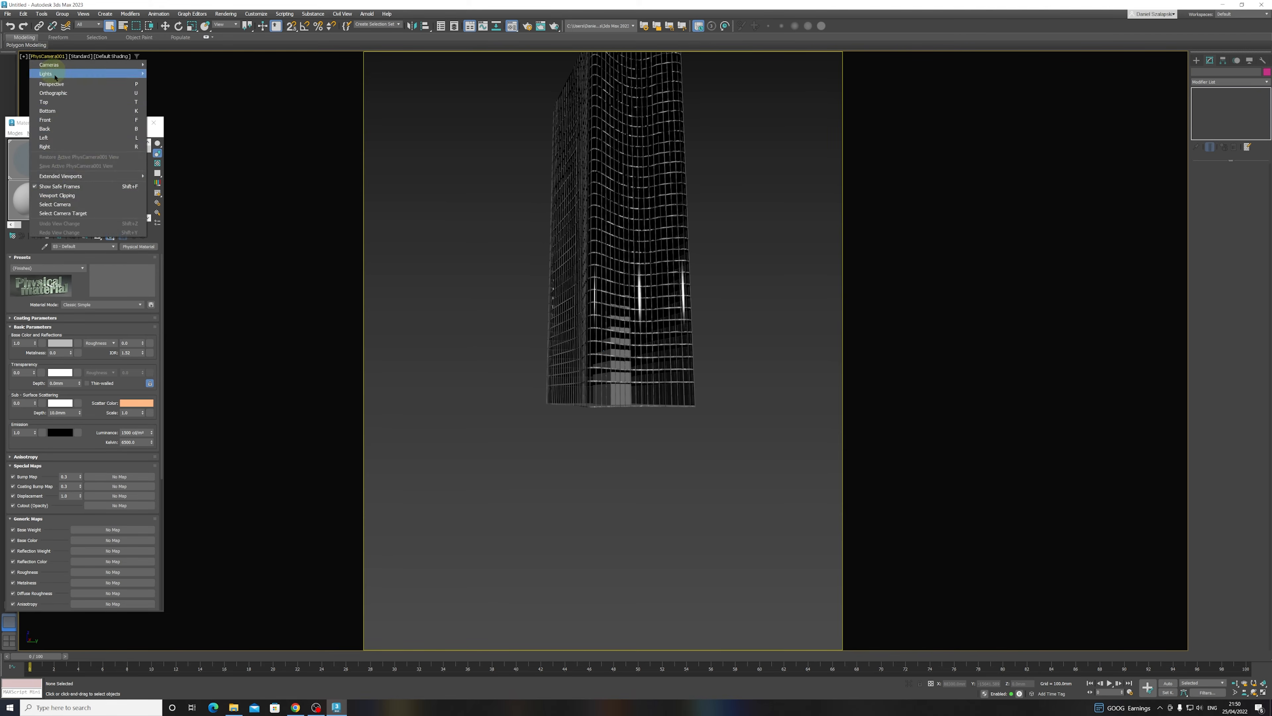
left_click(68, 198)
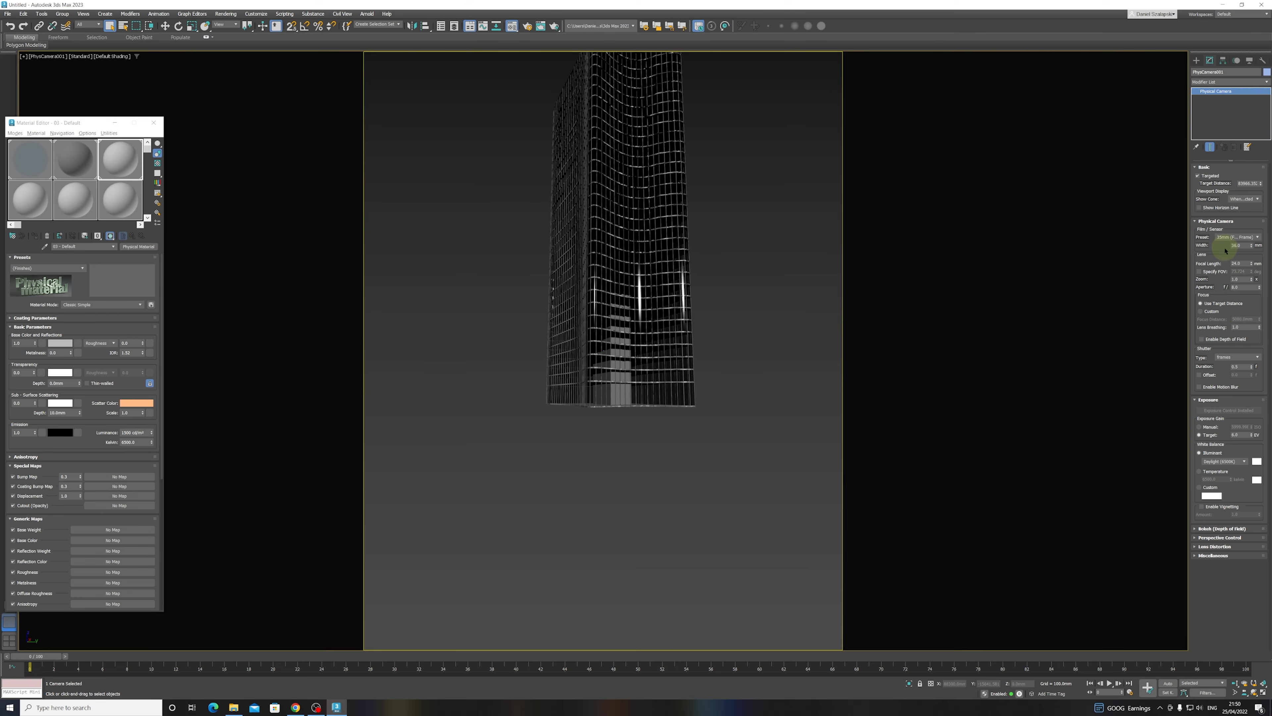
left_click(1221, 538)
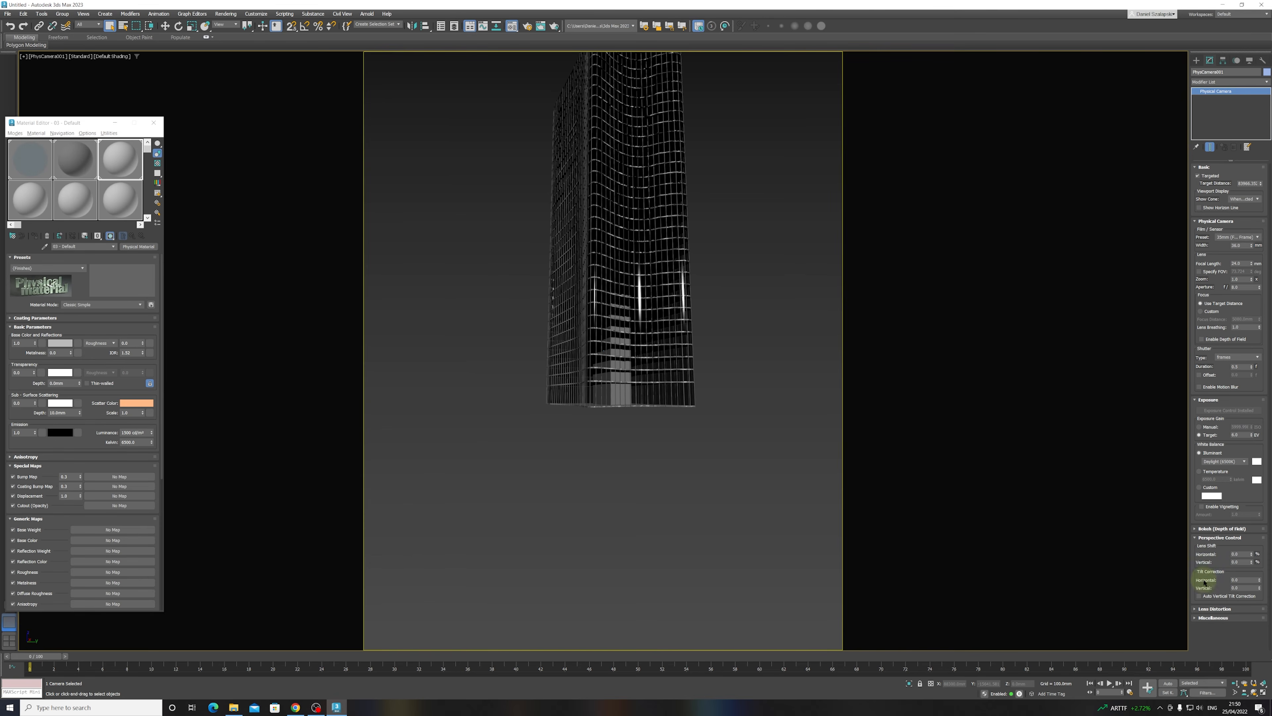
left_click(1199, 596)
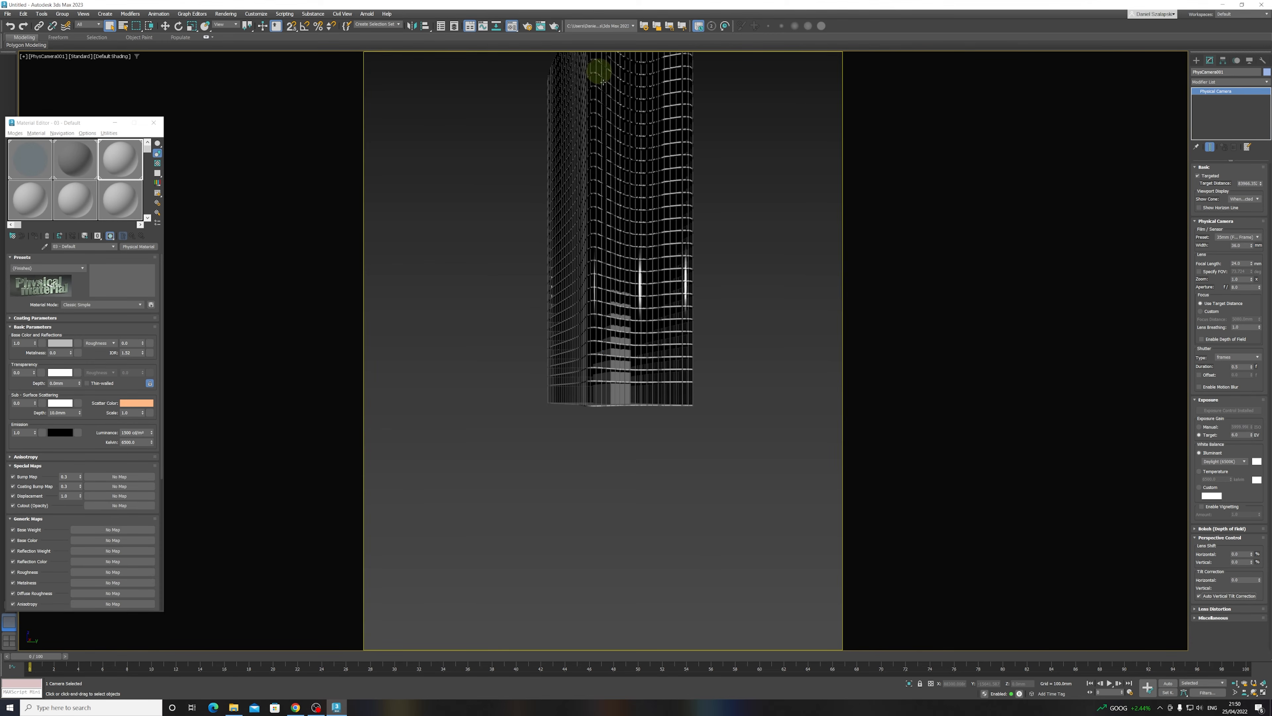
- Try to frame the whole tower by raising the camera's target along Z, and undo the move
left_click(50, 58)
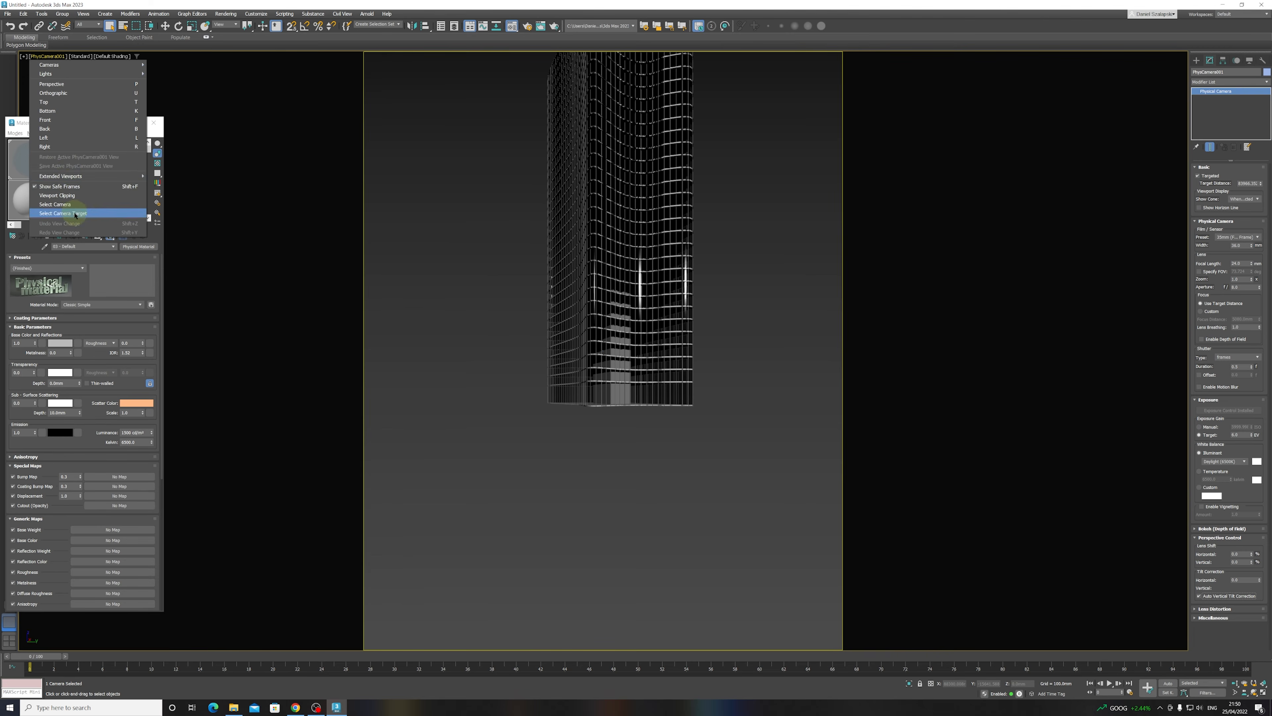
left_click(616, 322)
right_click(615, 322)
left_click(627, 330)
left_click_drag(615, 325, 614, 207)
left_click(503, 182)
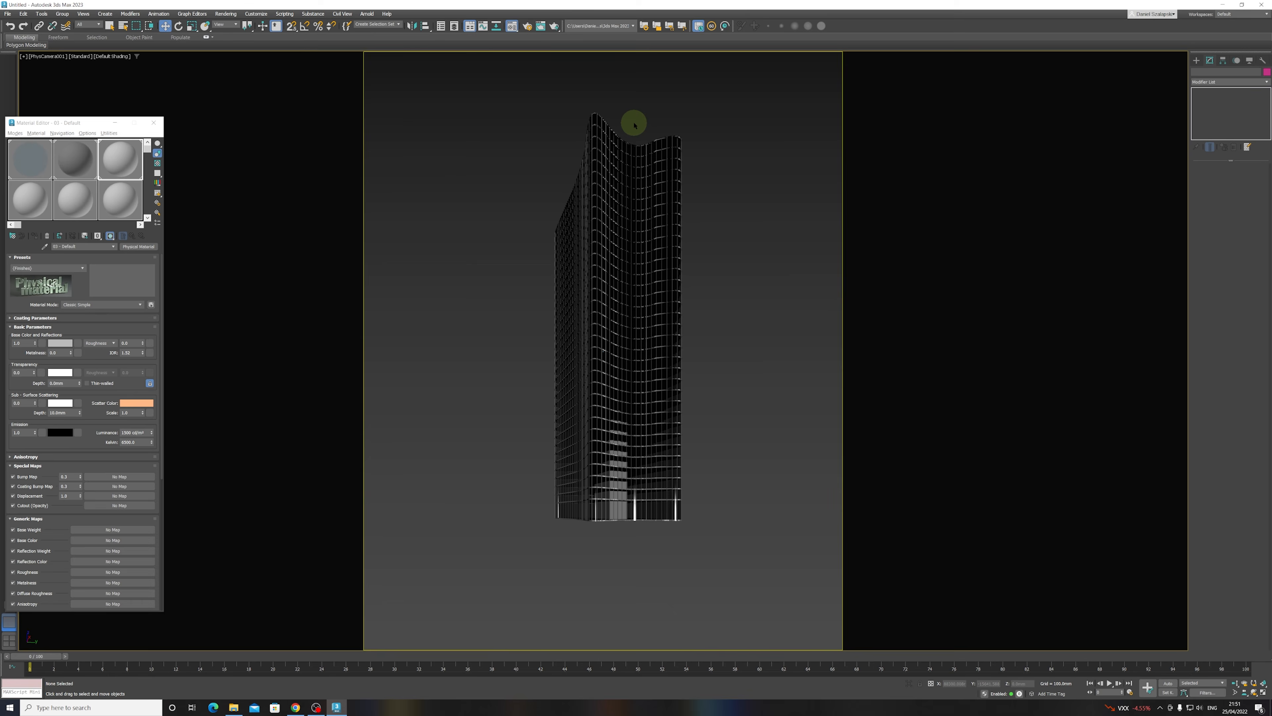
key("ctrl+z")
key("ctrl+z")
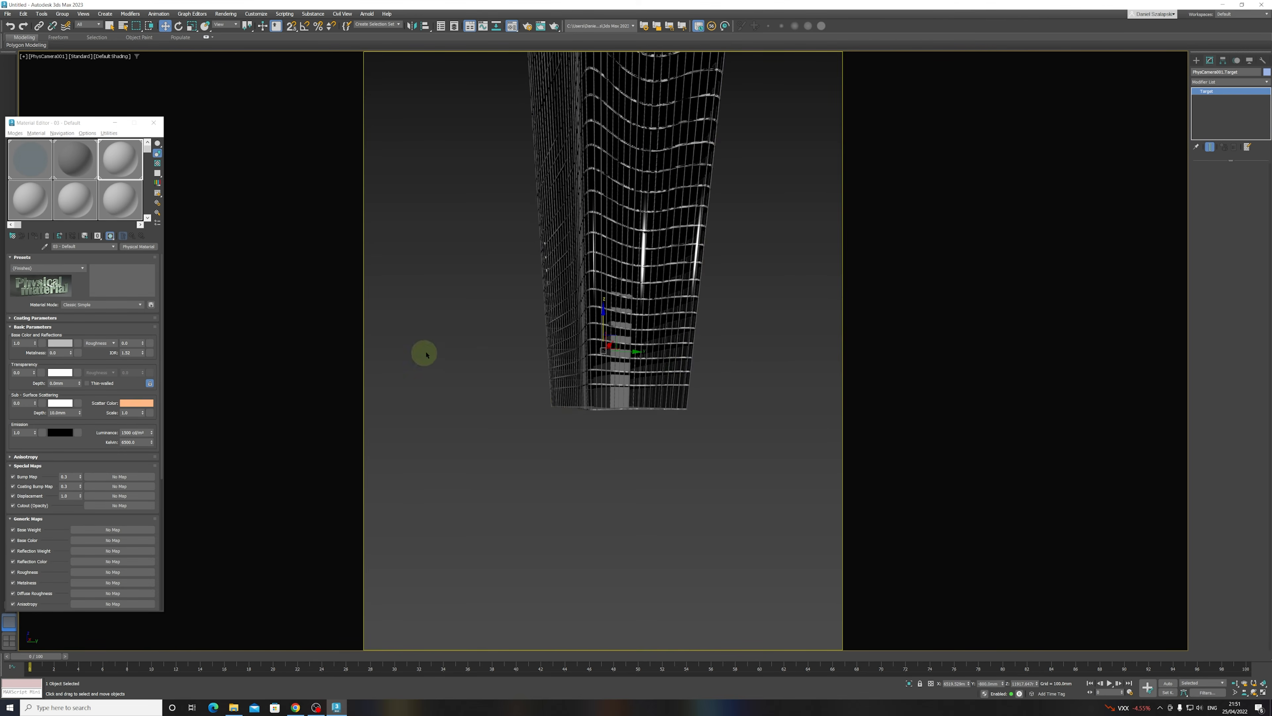
- Select the physical camera, reapply Auto Vertical Tilt Correction and use a negative vertical lens shift to fit the whole tower in frame
left_click(47, 56)
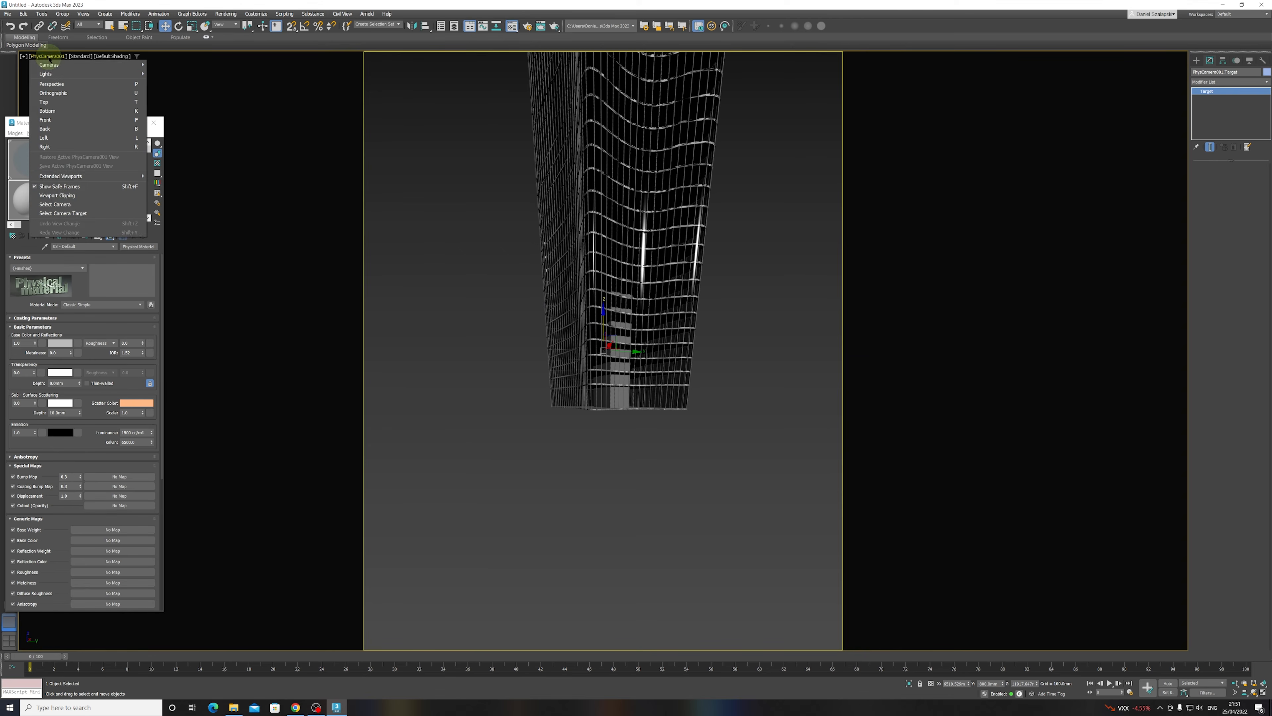
left_click(64, 205)
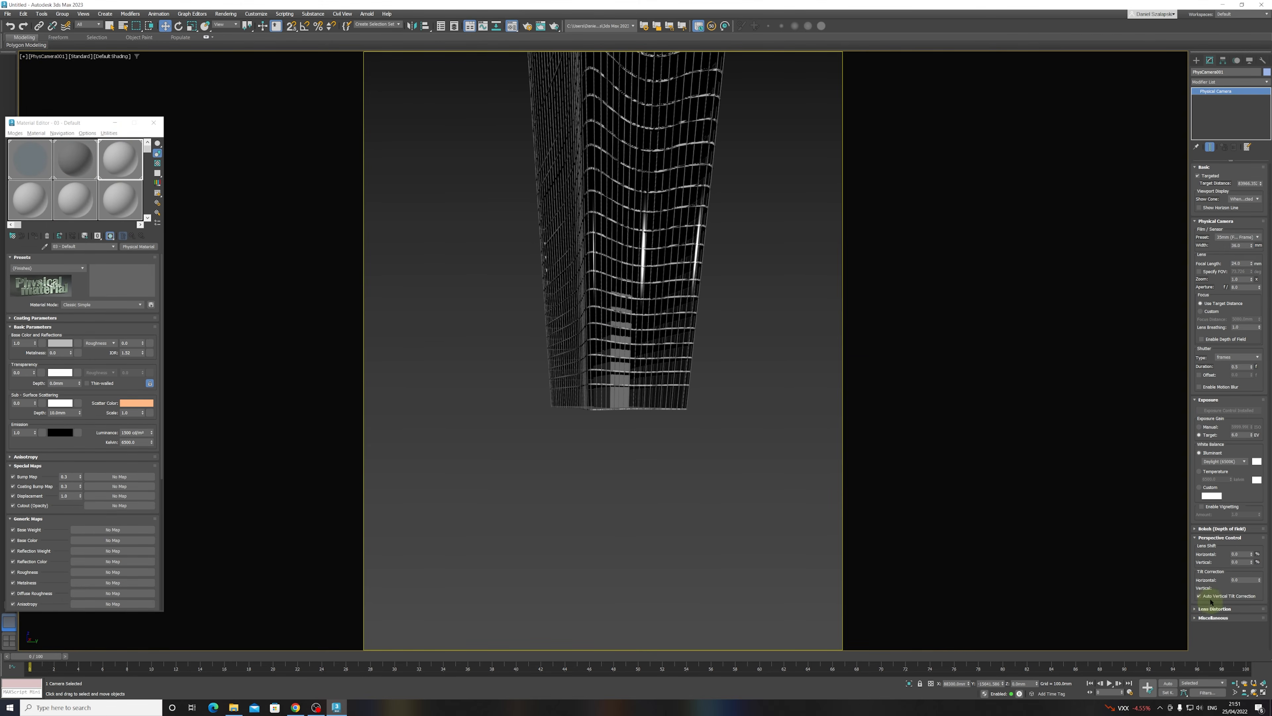
left_click(1204, 597)
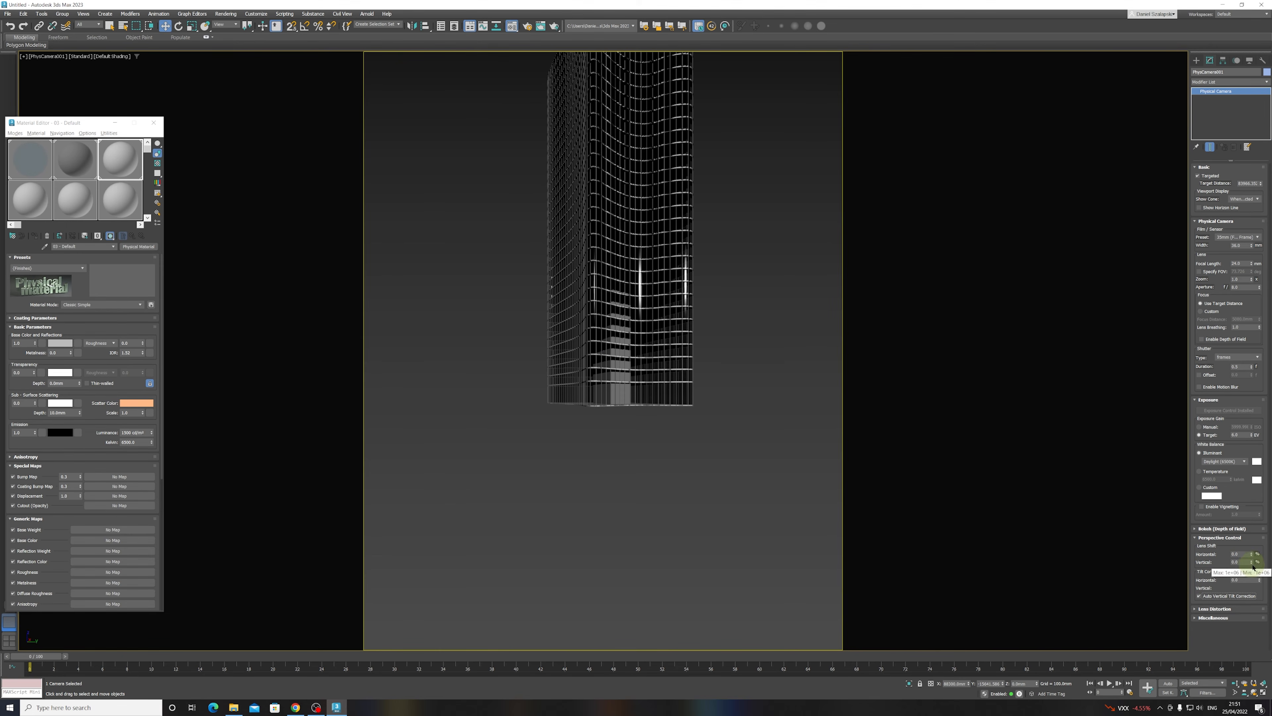
left_click_drag(1252, 564, 1191, 194)
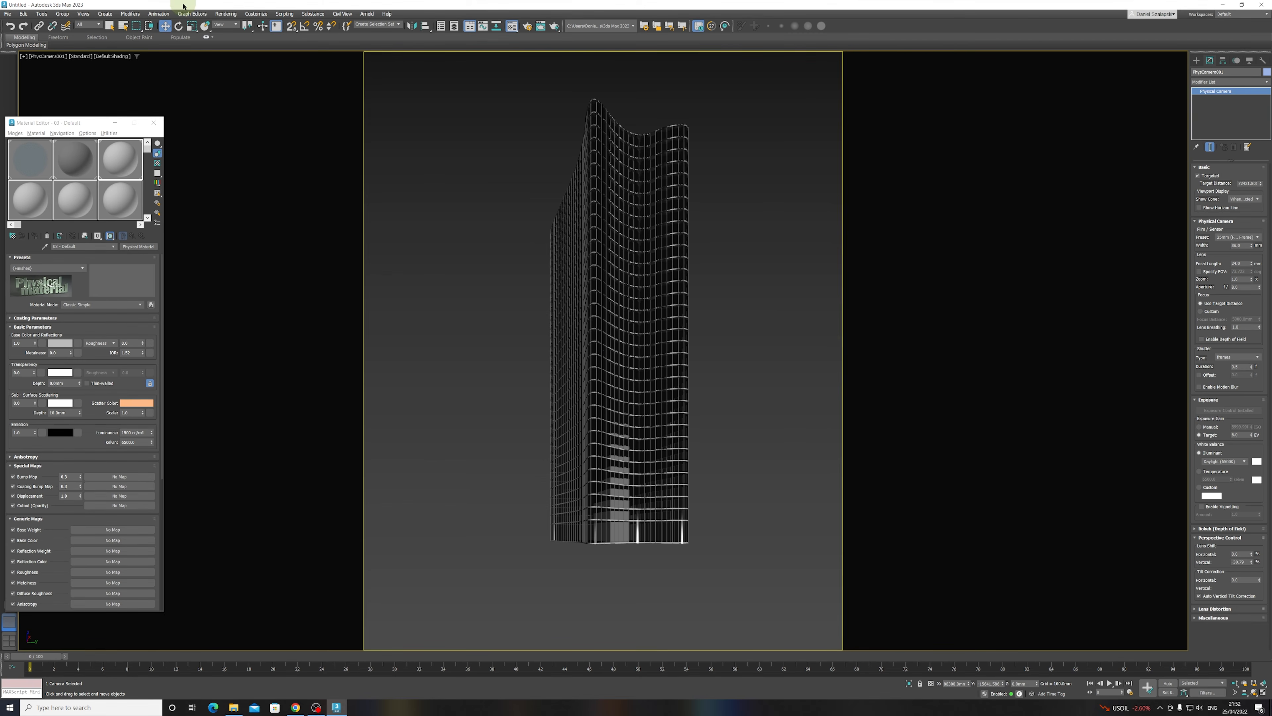
- Preview the camera view in Flat Color and Clay shading, and deselect the camera
left_click(108, 56)
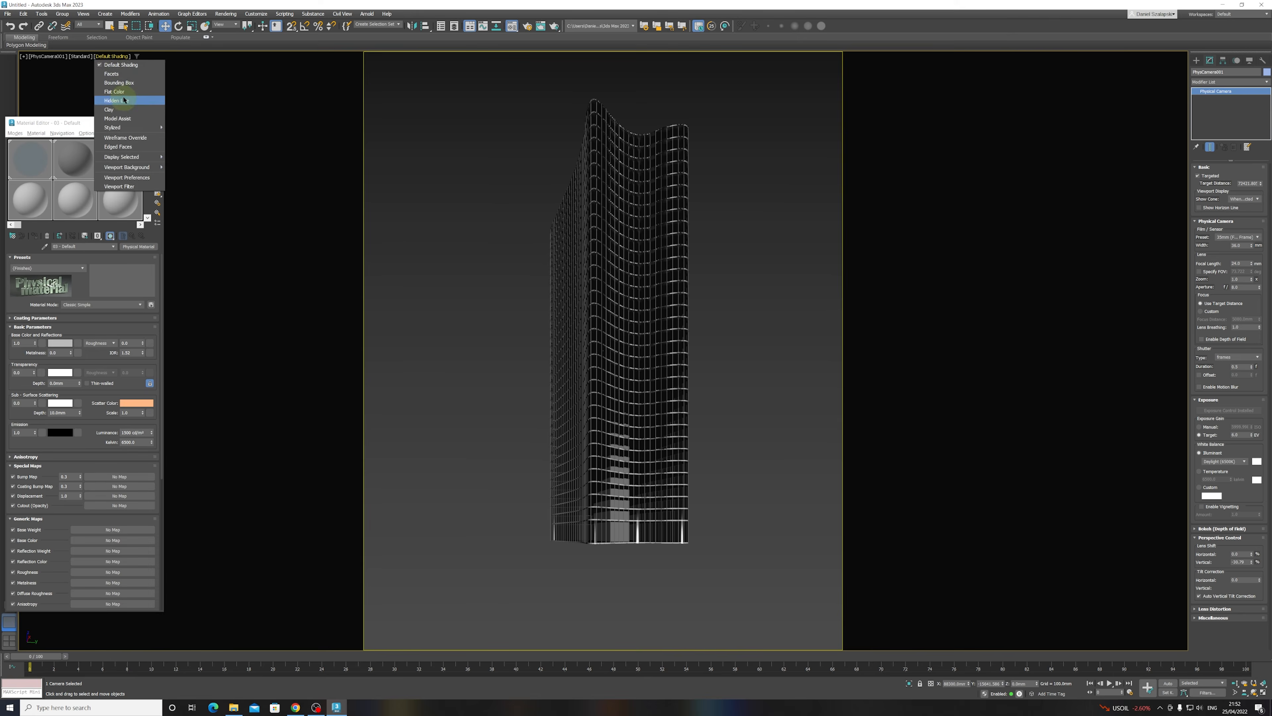
left_click(115, 91)
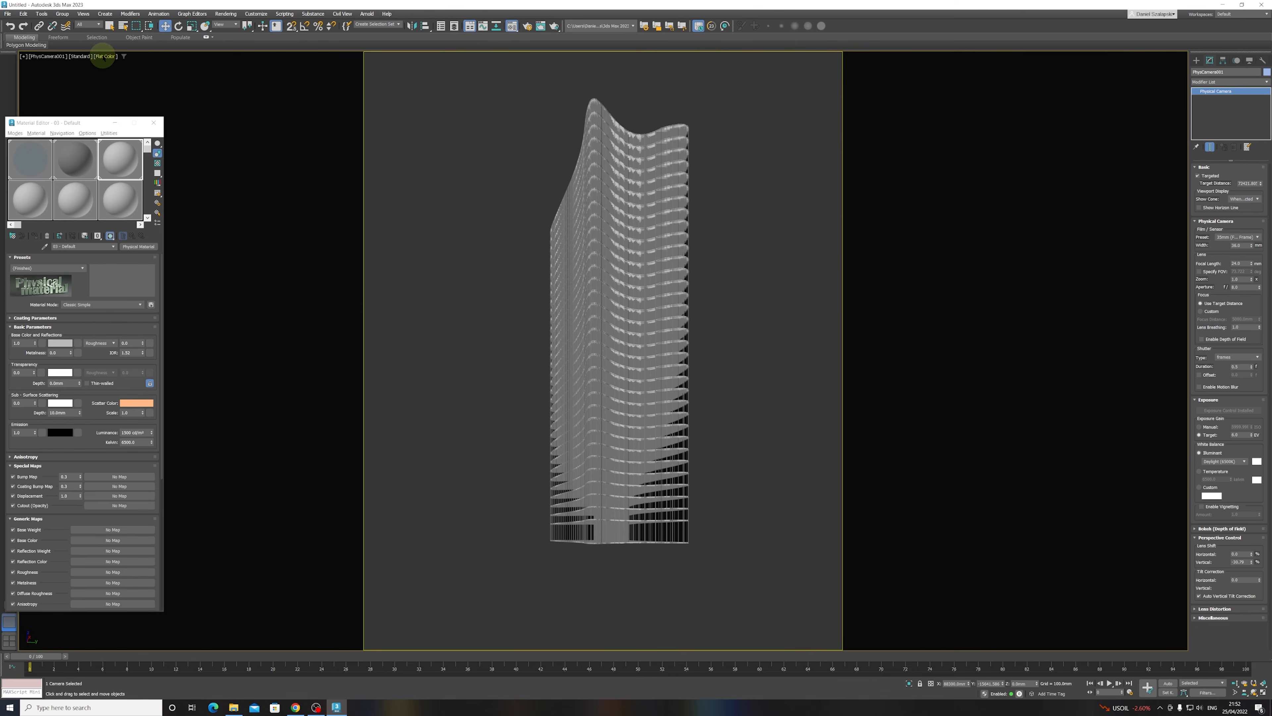
left_click(105, 56)
left_click(128, 108)
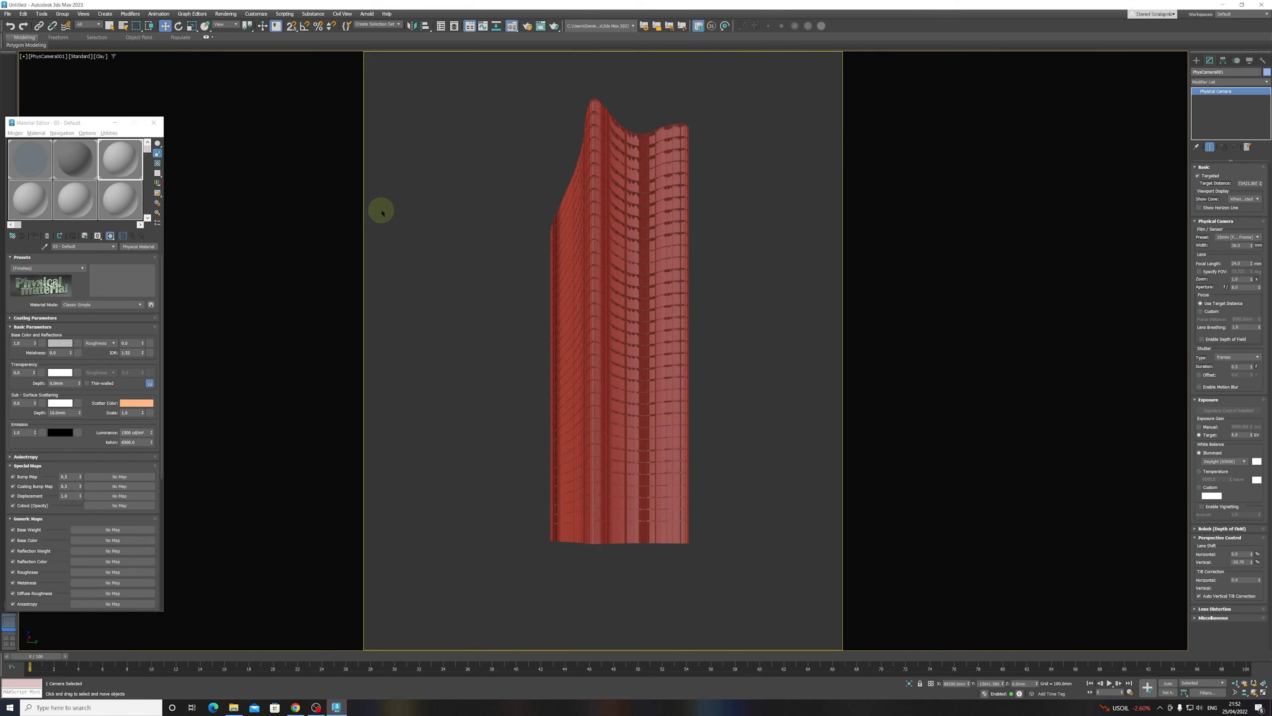
left_click(411, 211)
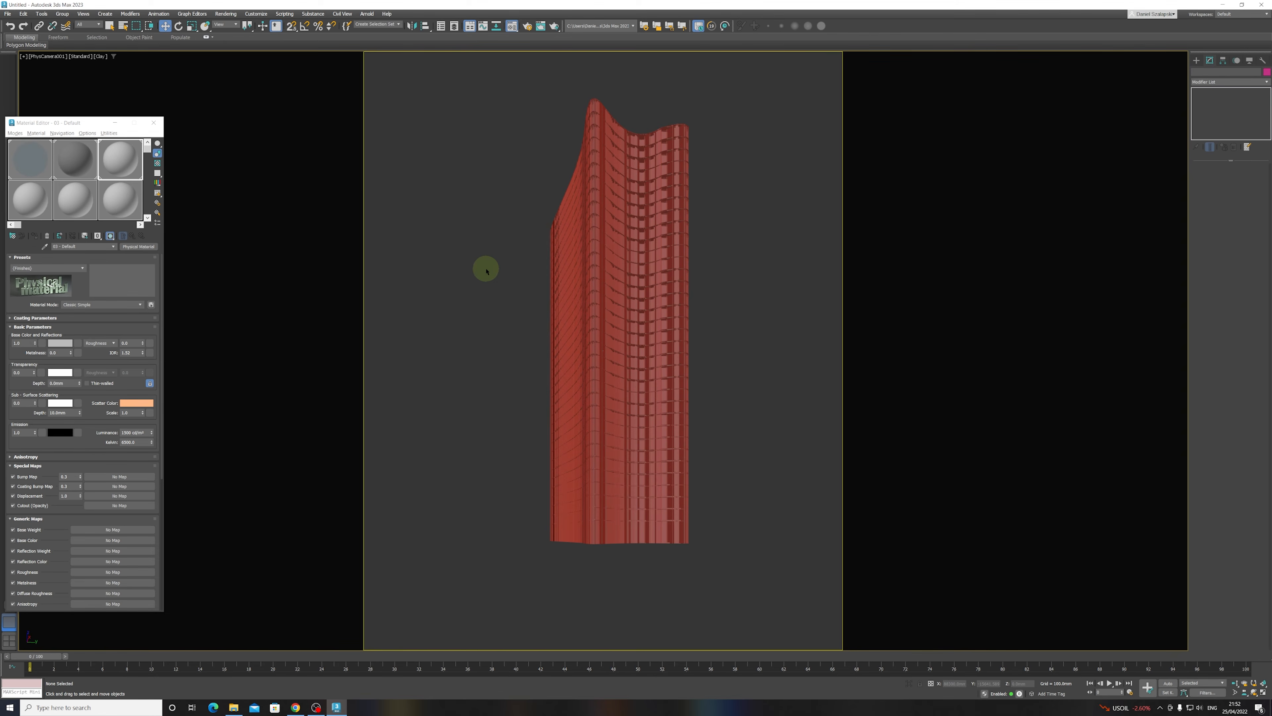
- Preview the camera view in Model Assist and Hidden Line shading
left_click(100, 56)
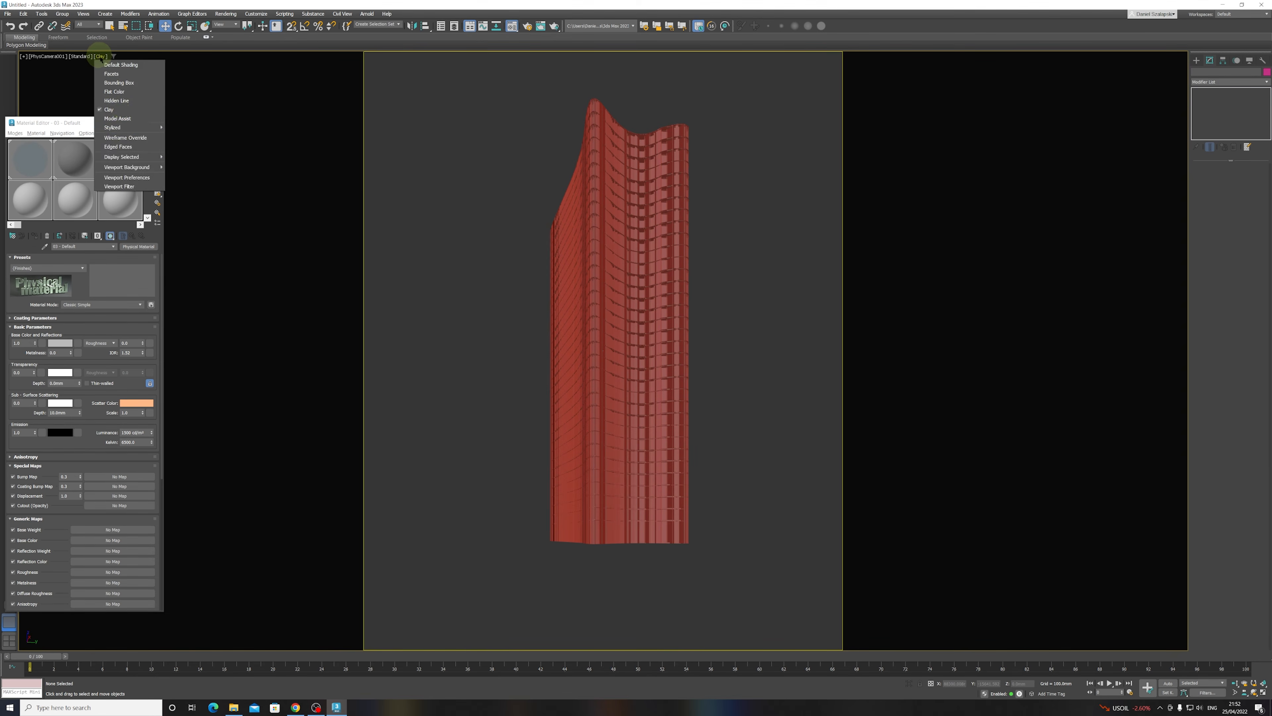
left_click(123, 122)
left_click(114, 57)
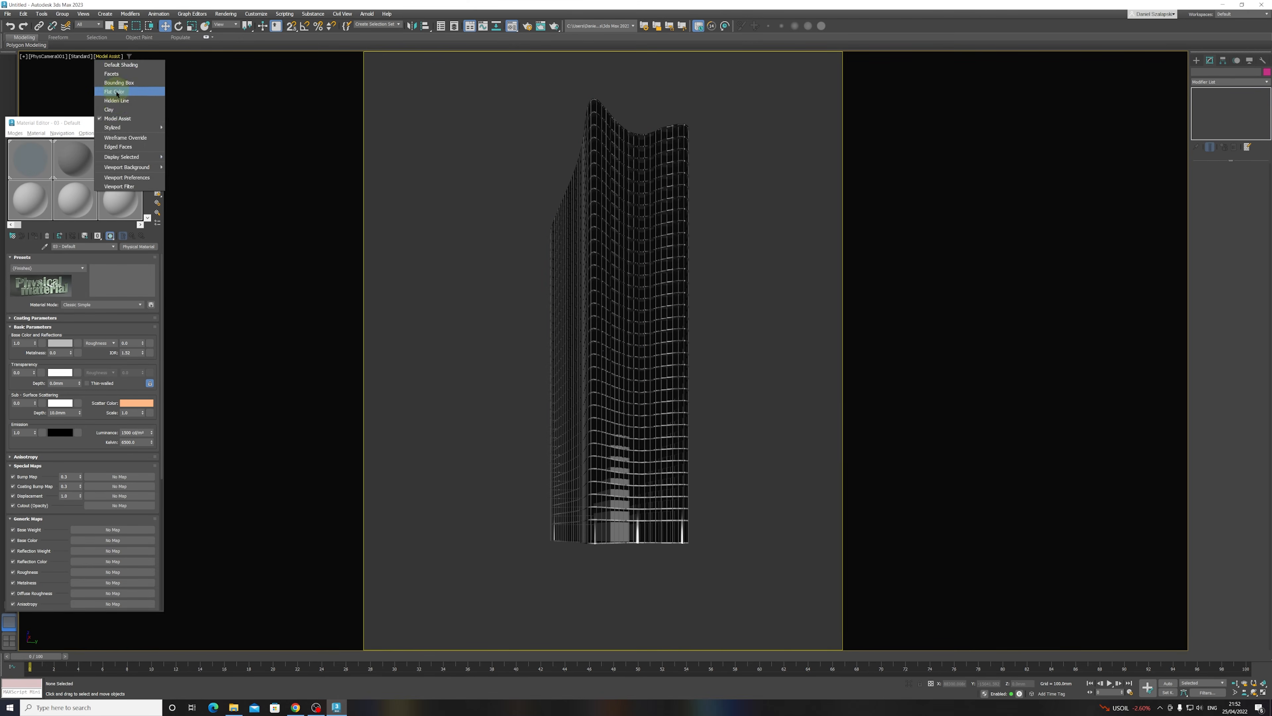
left_click(111, 90)
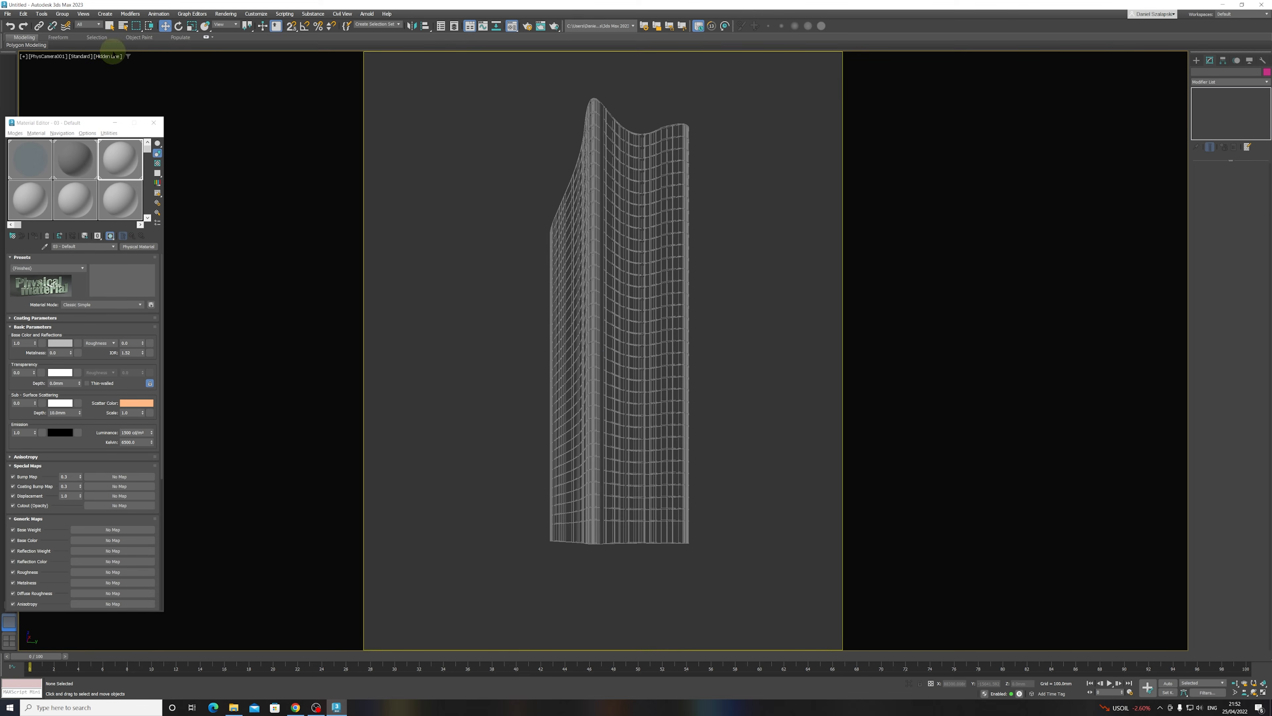
- Preview the camera view in the stylized Graphite and Color Ink shading modes
left_click(102, 57)
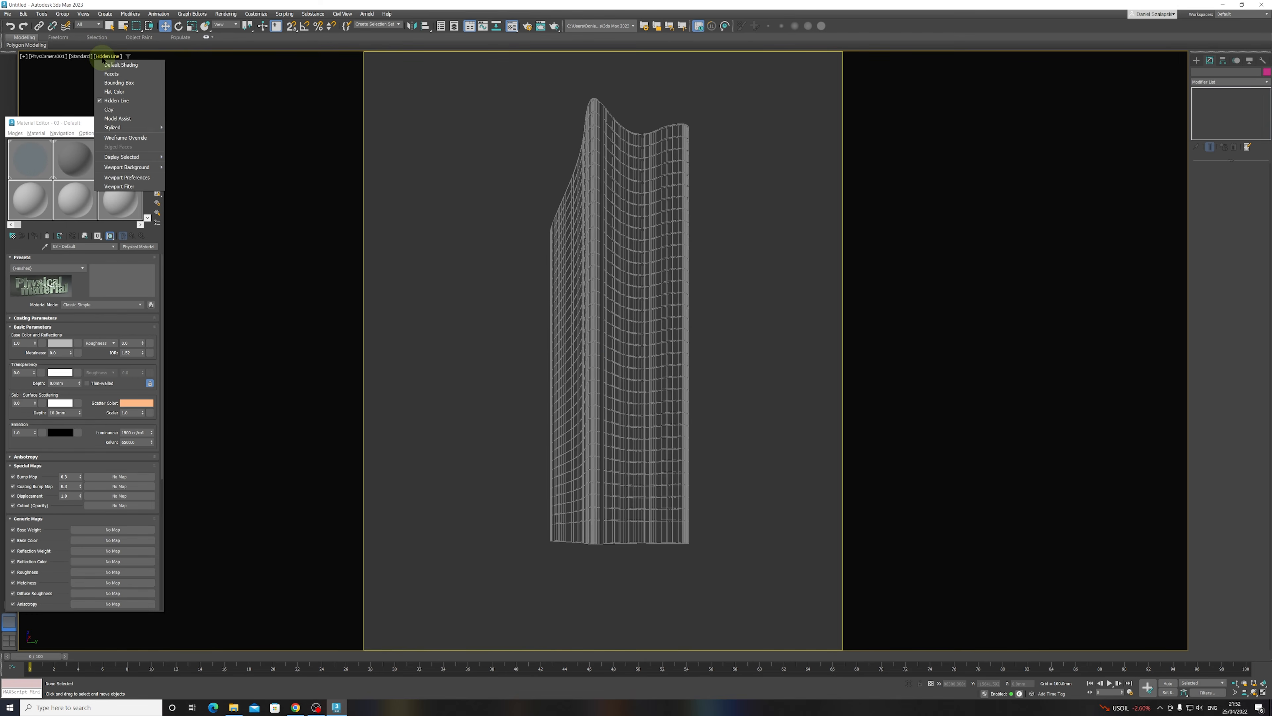
mouse_move(131, 127)
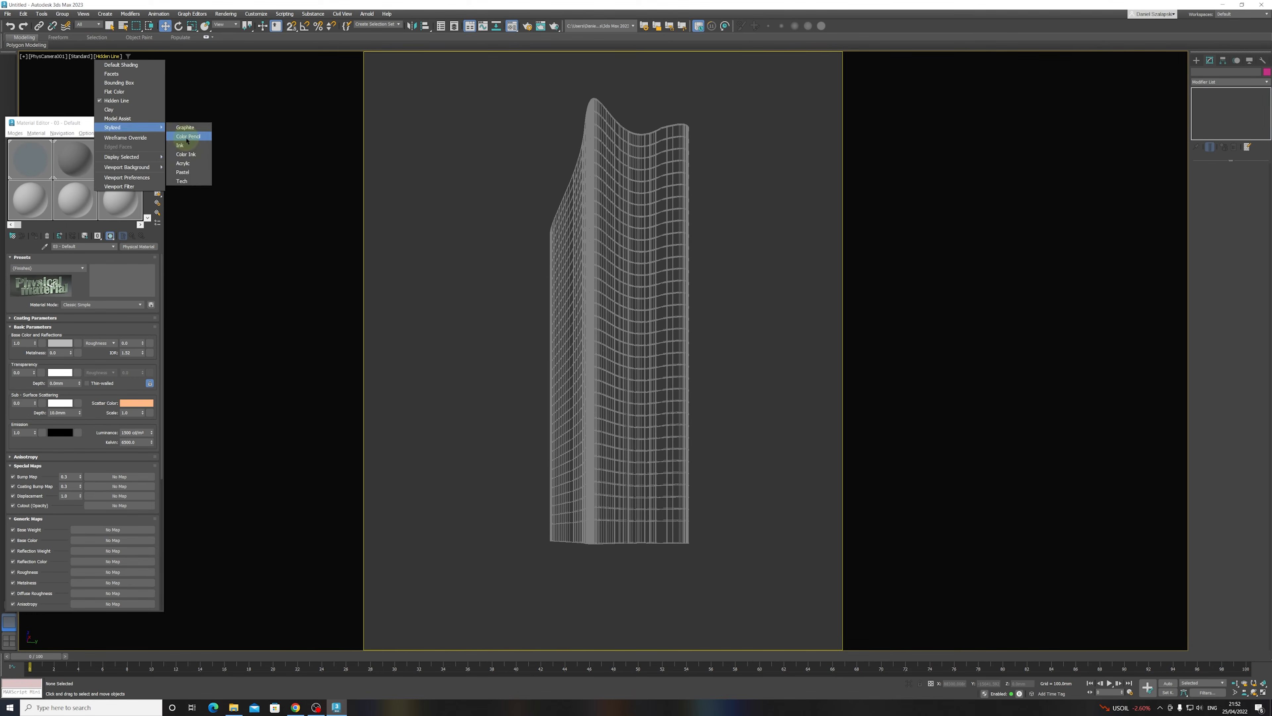
left_click(186, 128)
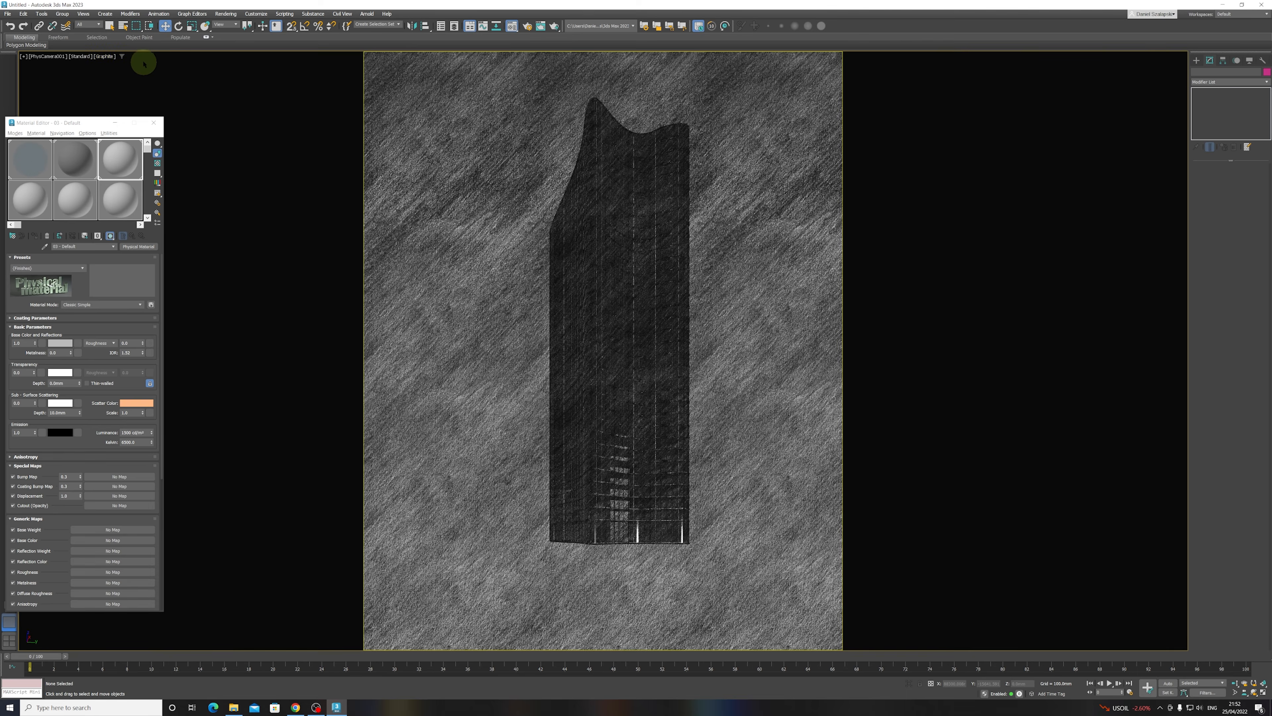
left_click(104, 56)
mouse_move(132, 130)
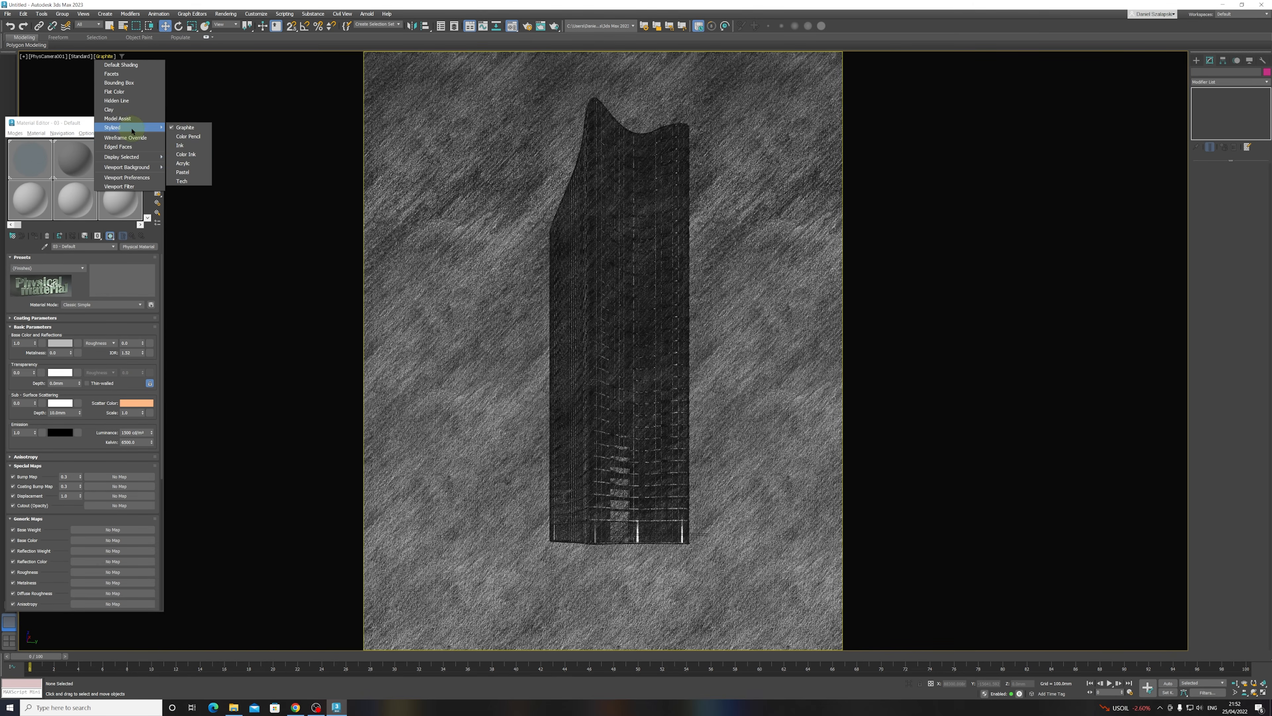
left_click(194, 158)
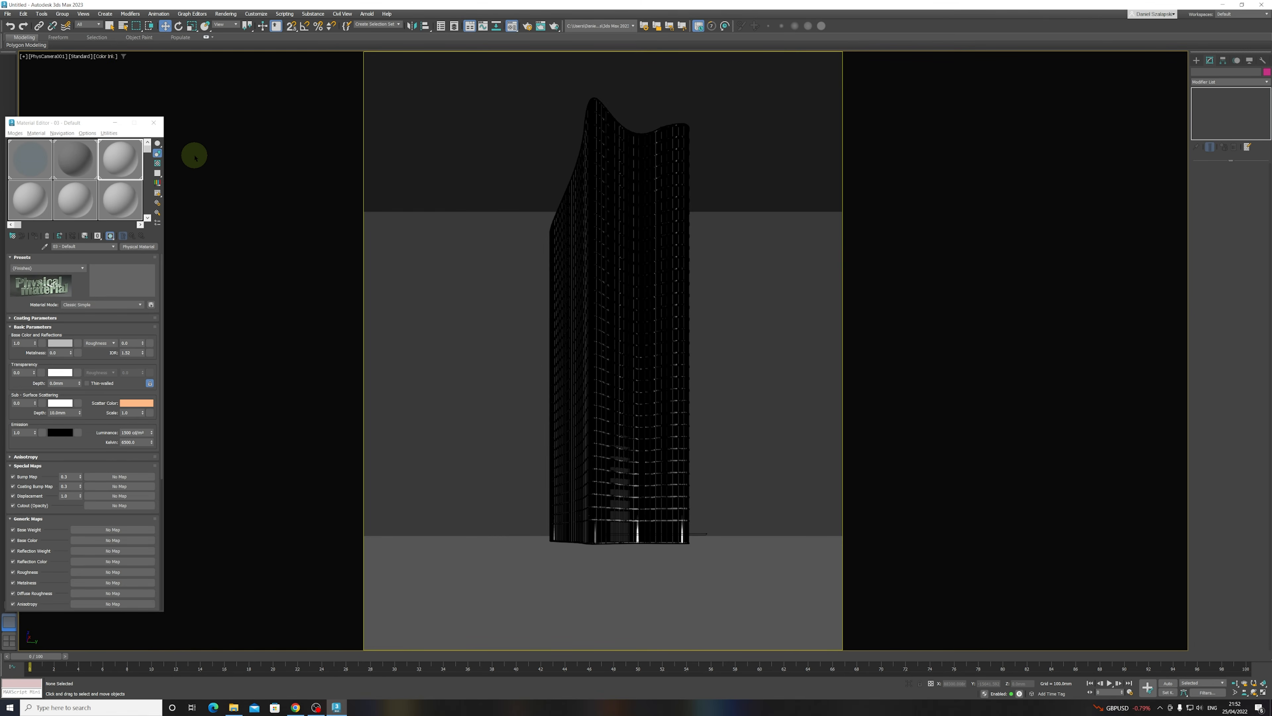
- Return the camera view to Default Shading and turn off its safe frames
left_click(107, 56)
left_click(113, 69)
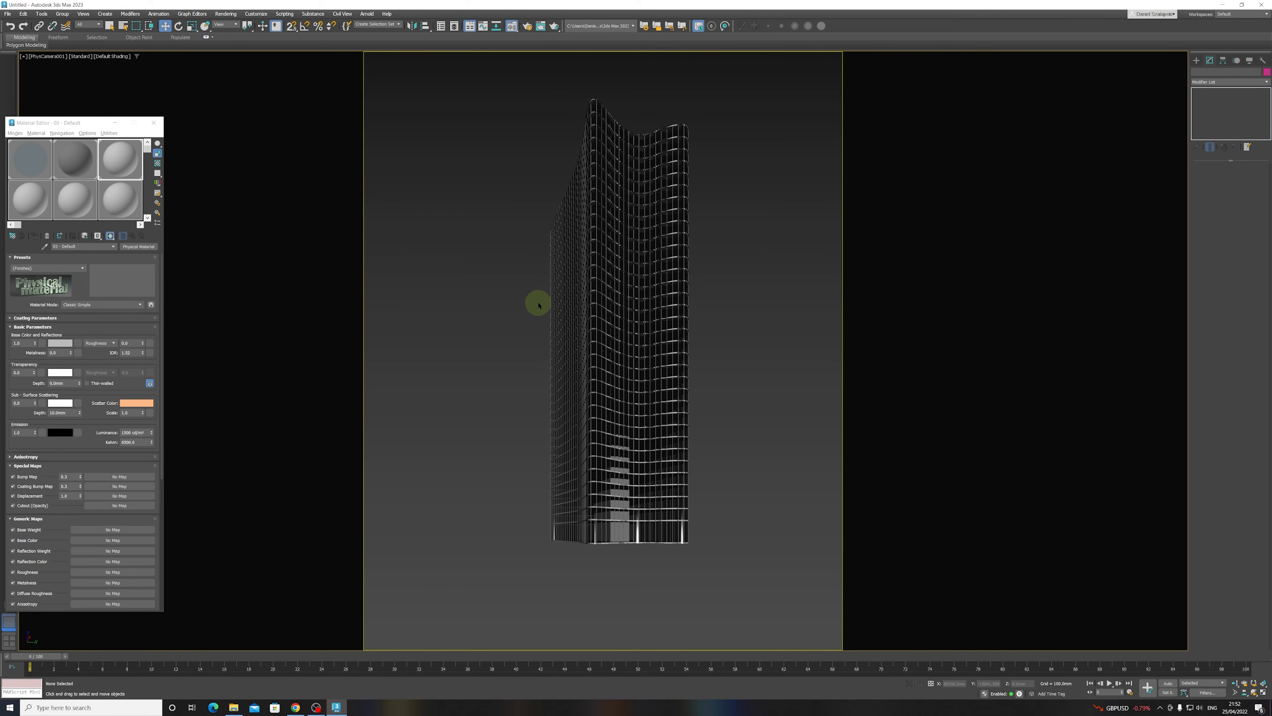
left_click(109, 26)
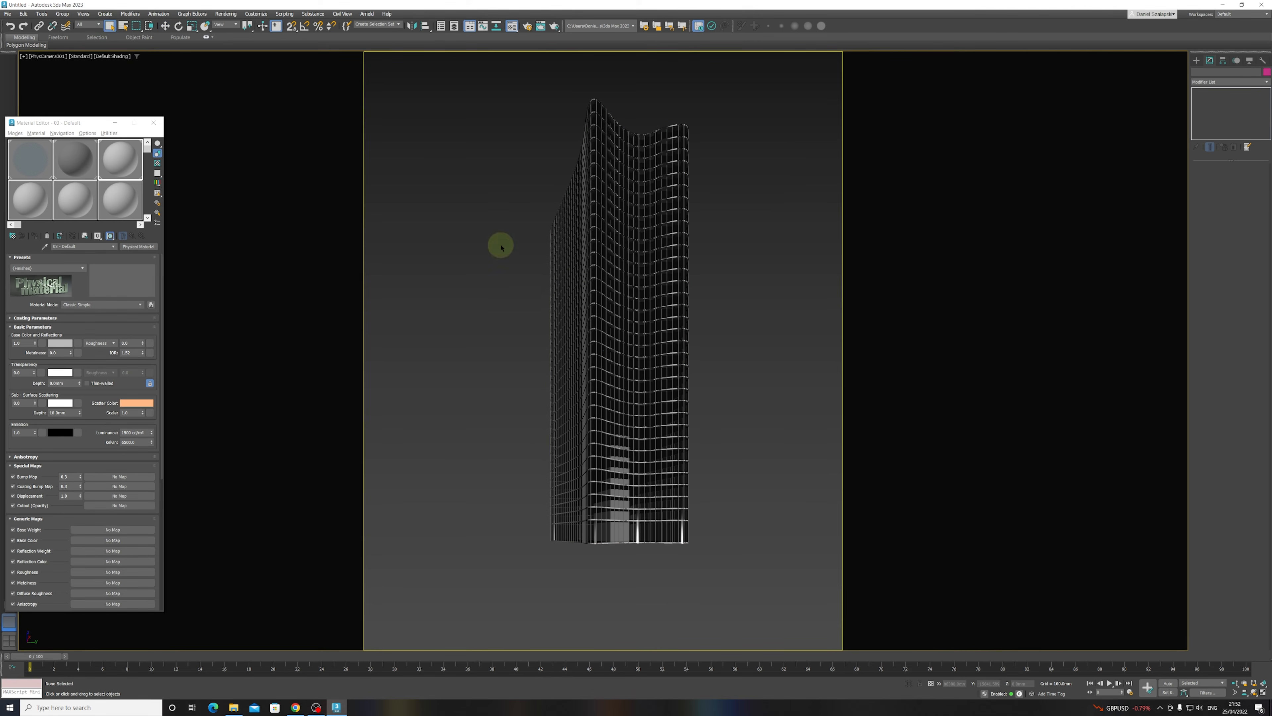
left_click(110, 56)
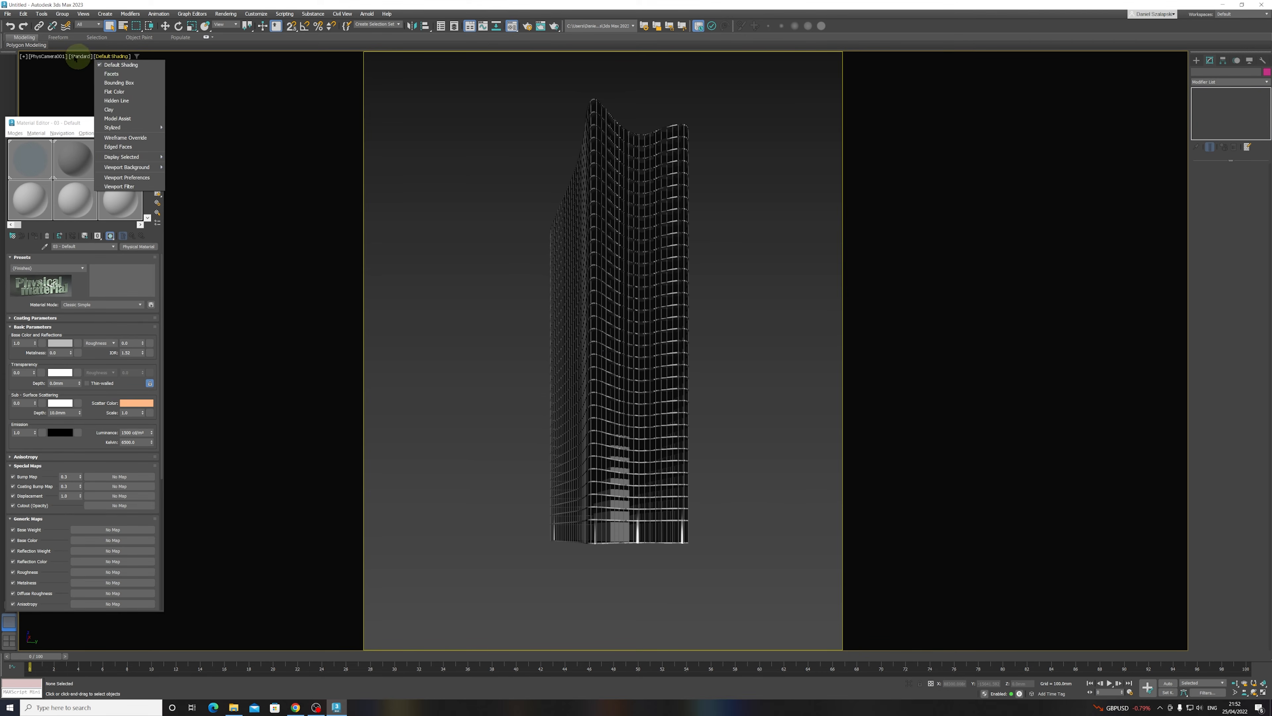
left_click(44, 56)
left_click(42, 59)
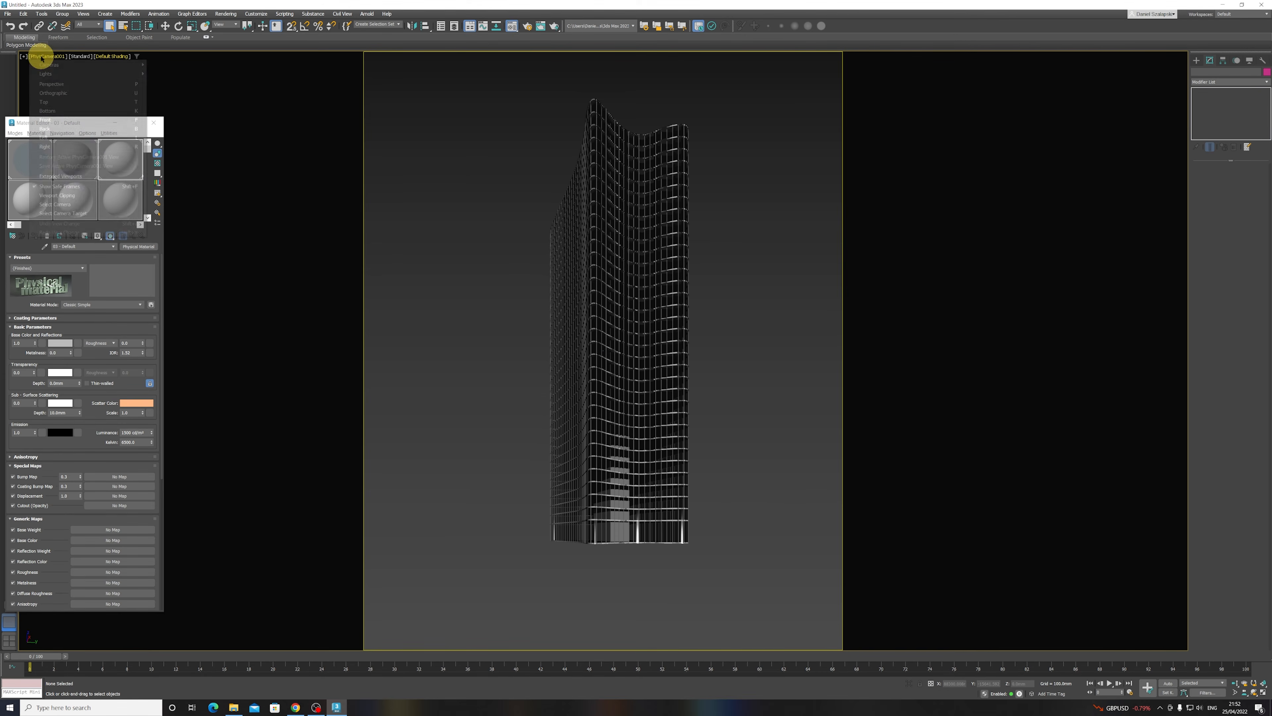
left_click(59, 187)
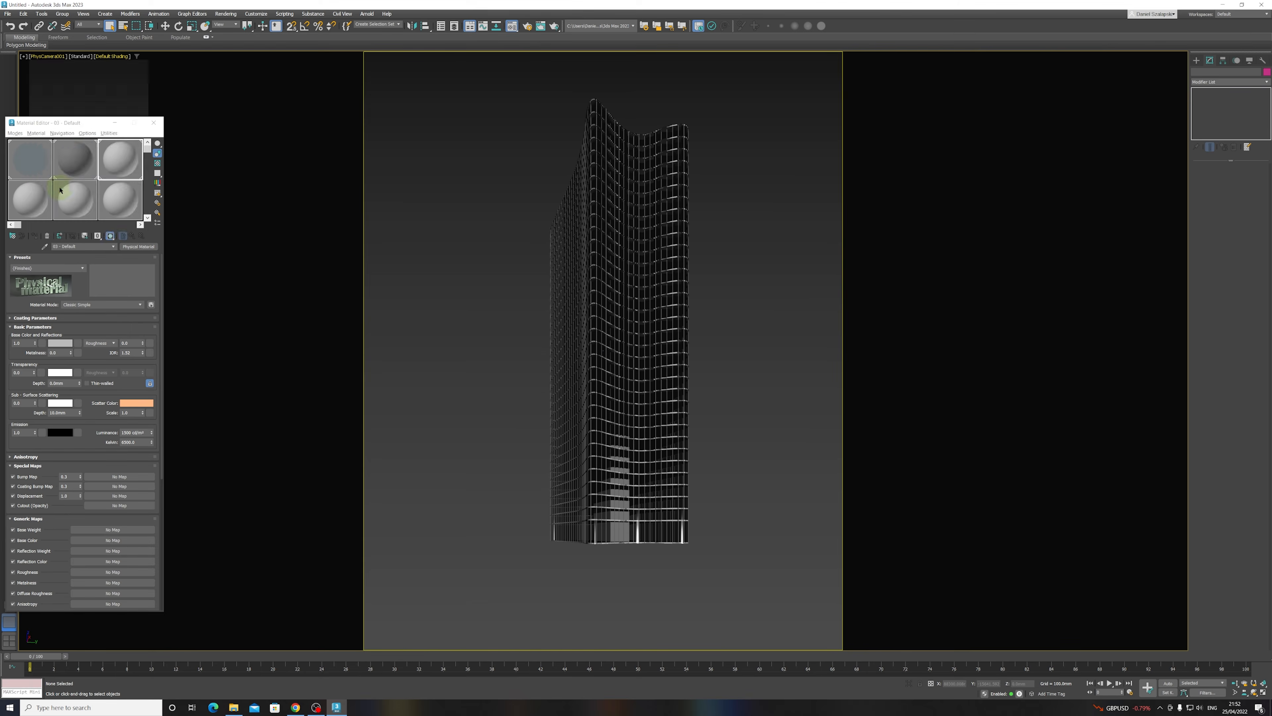
- Draw a rectangle spline about 89 m wide on the open ground beside the tower in the Top view
key("t")
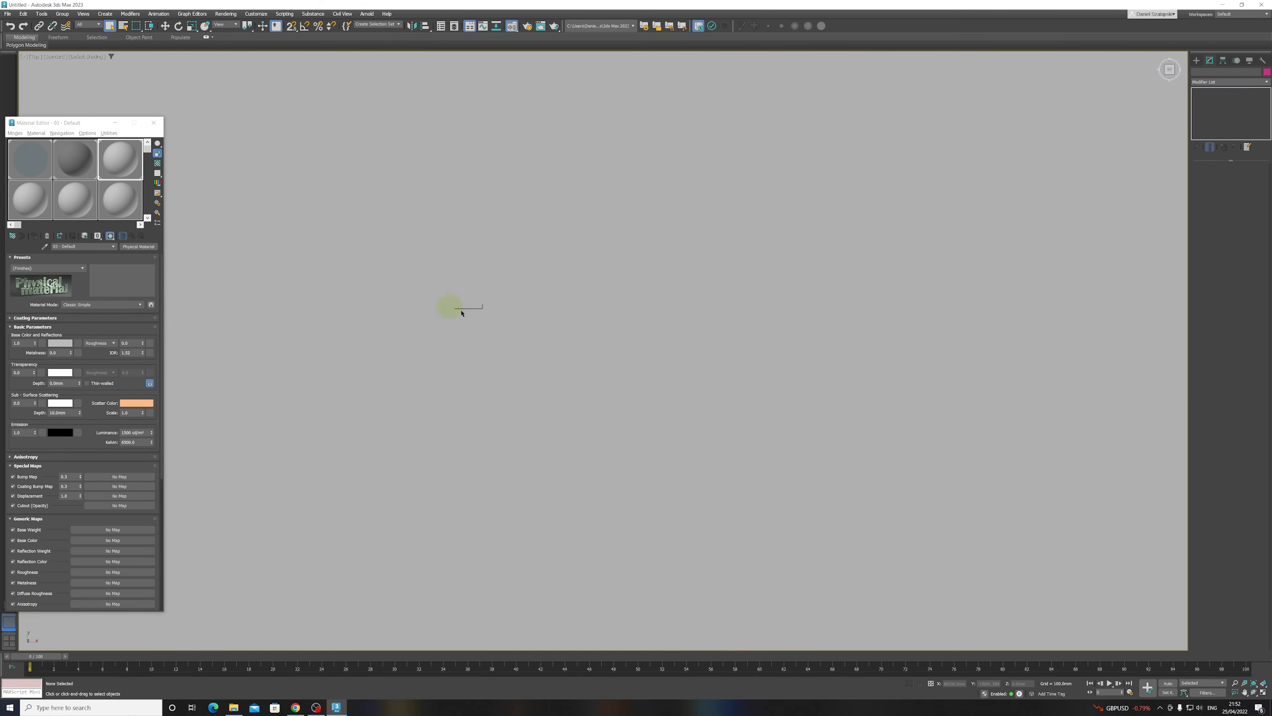
left_click(1254, 683)
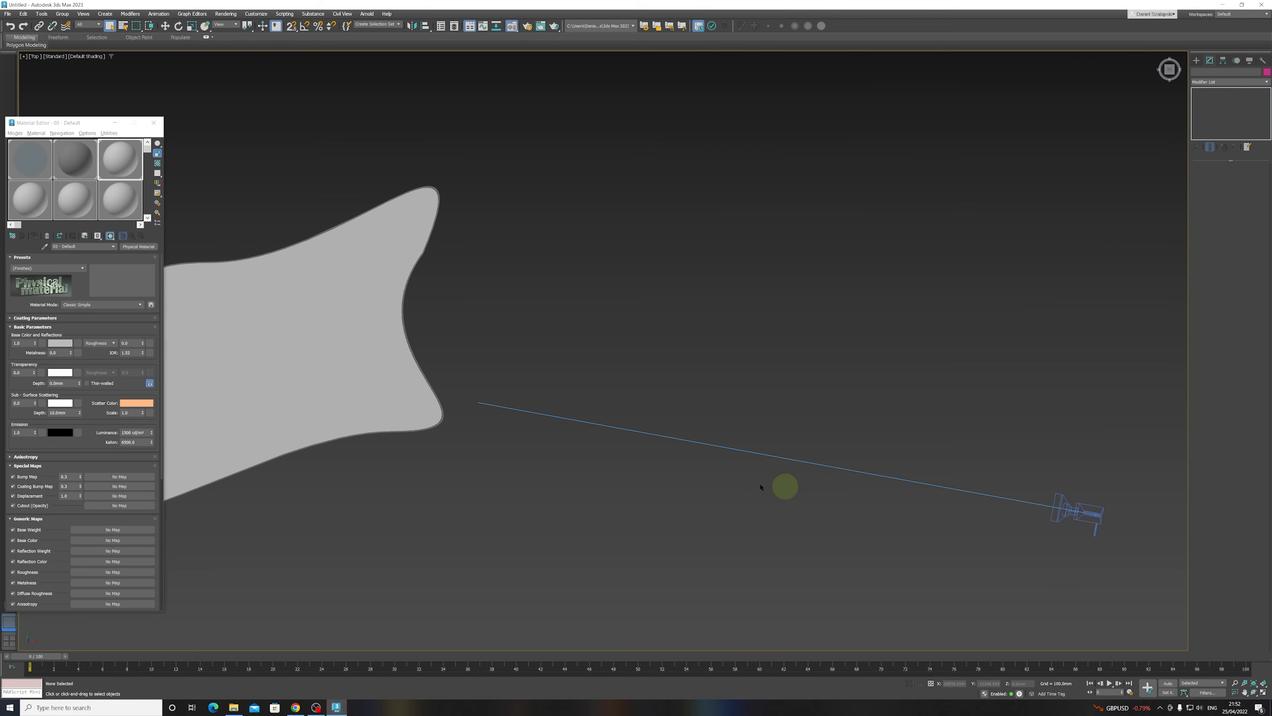
scroll(505, 483, "down", 10)
middle_click_drag(506, 483, 602, 381)
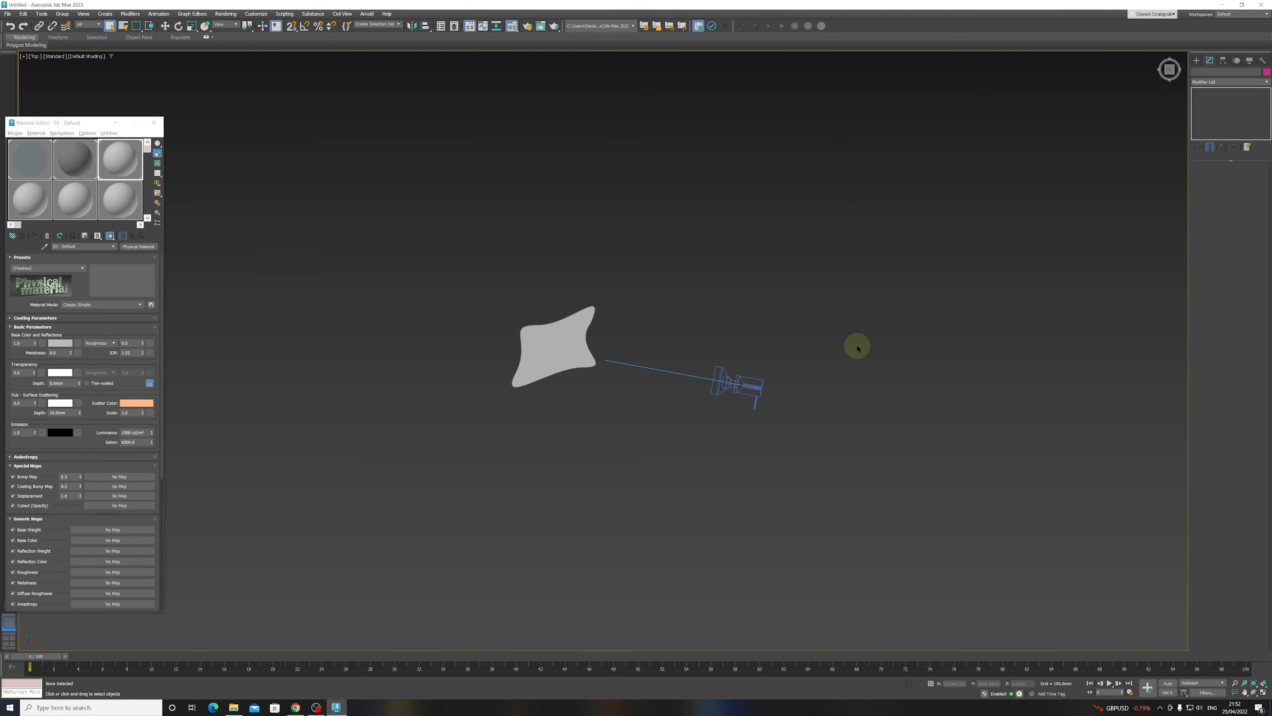
left_click(1197, 60)
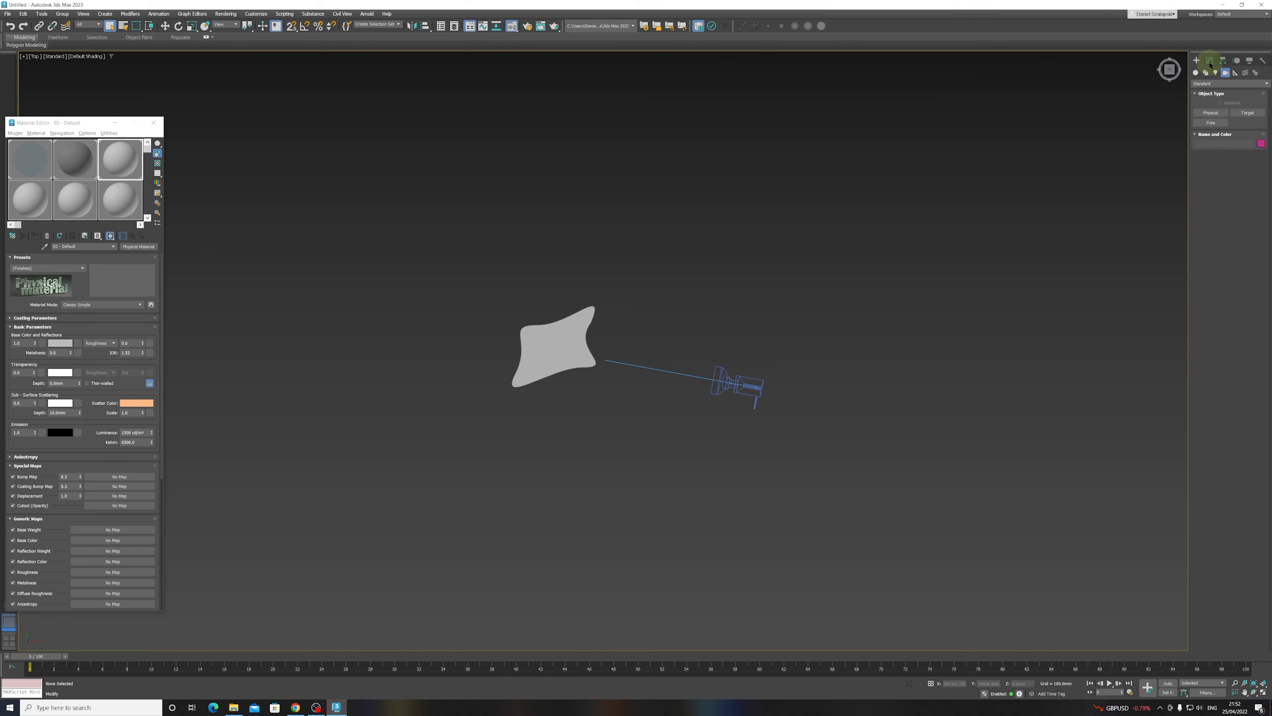
left_click(1195, 73)
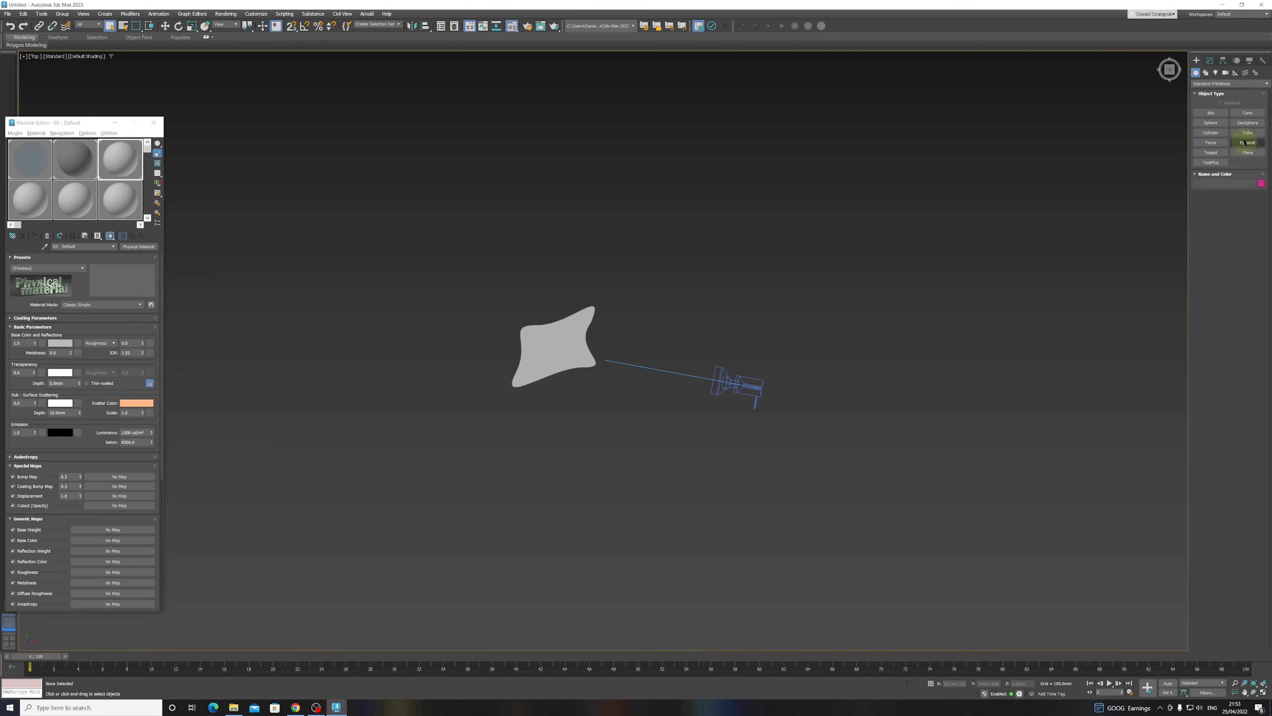
left_click(1217, 114)
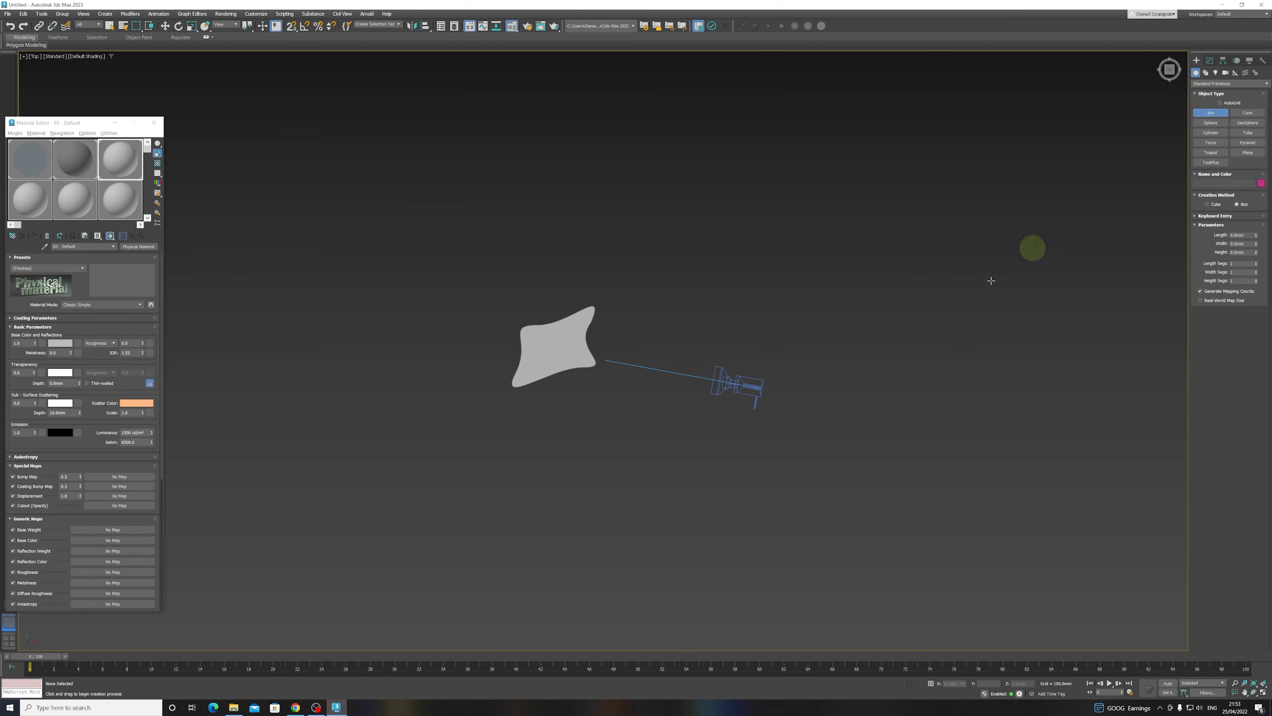
left_click(1206, 72)
left_click(1248, 126)
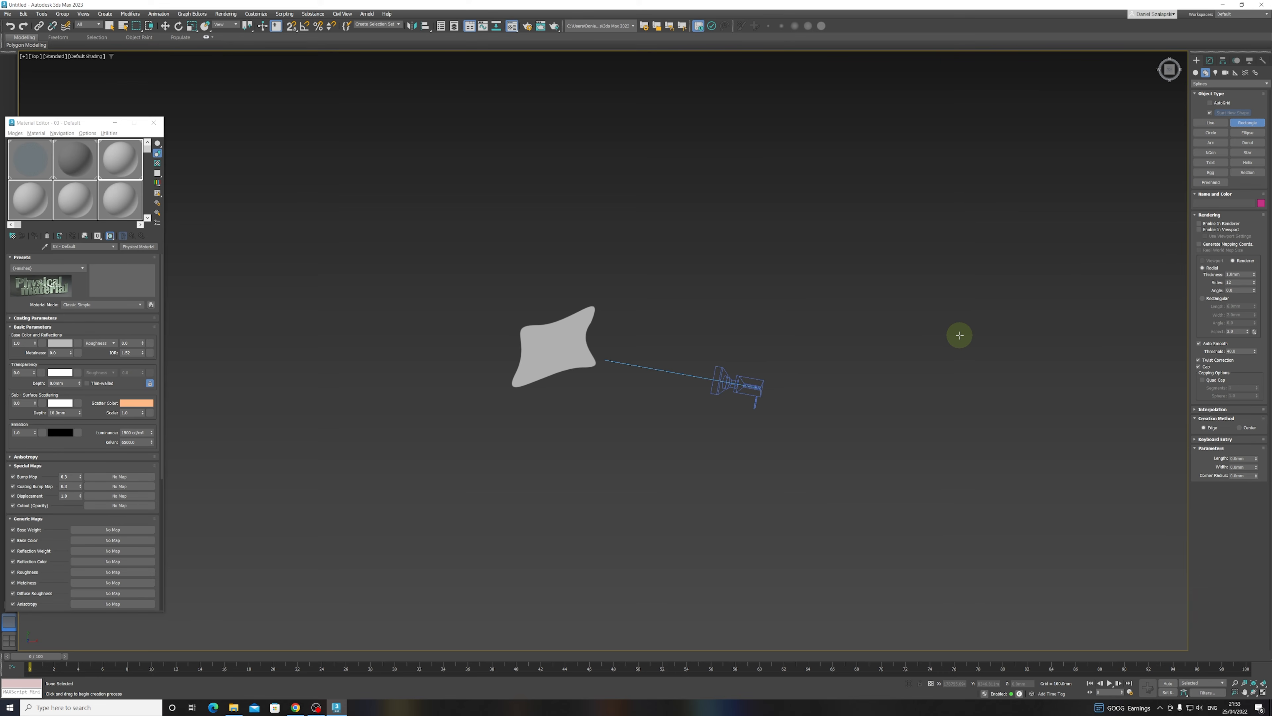
left_click_drag(463, 469, 659, 572)
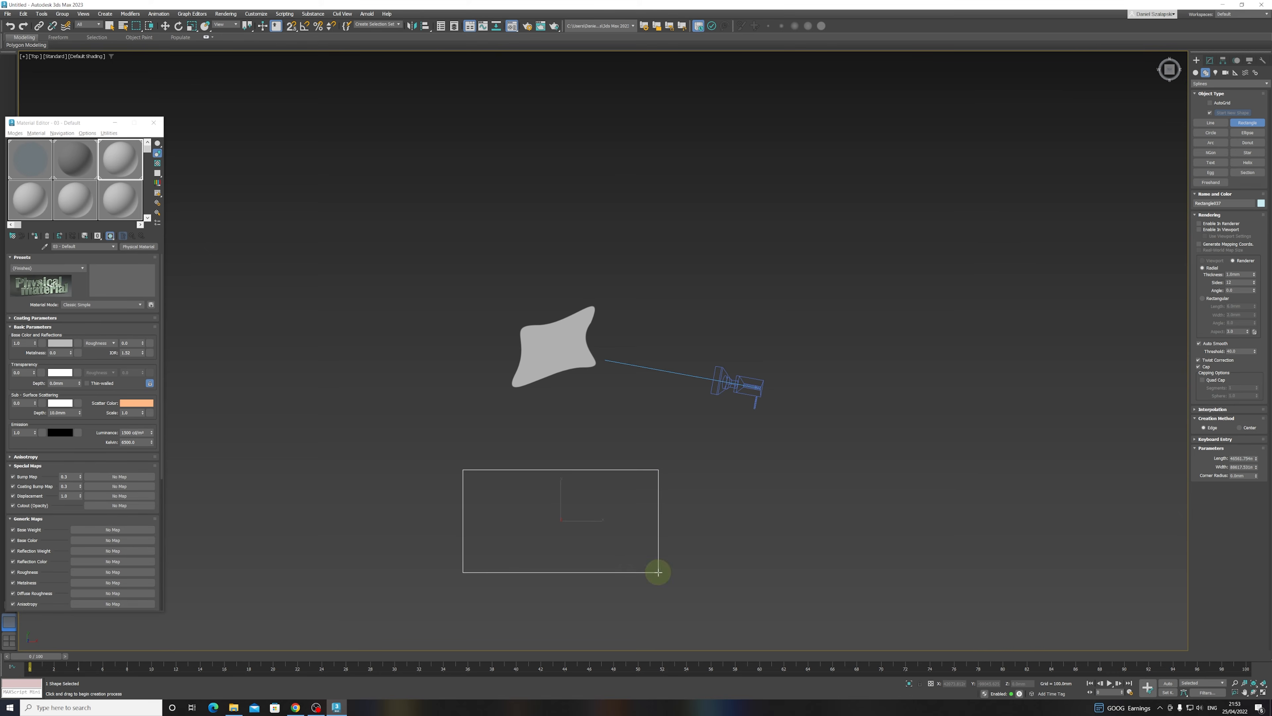
- Reduce the rectangle to about 27 m long and 51 m wide in an orthographic view
middle_click_drag(637, 571, 593, 534, "alt")
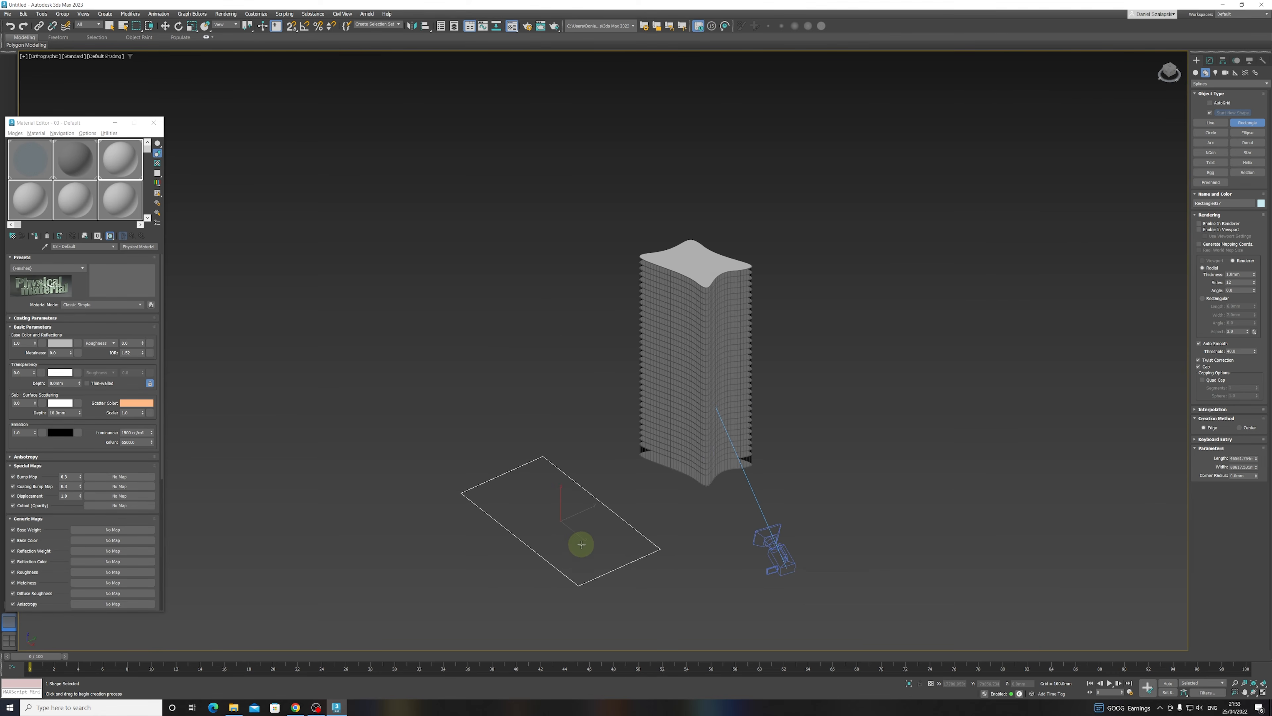
left_click(1210, 61)
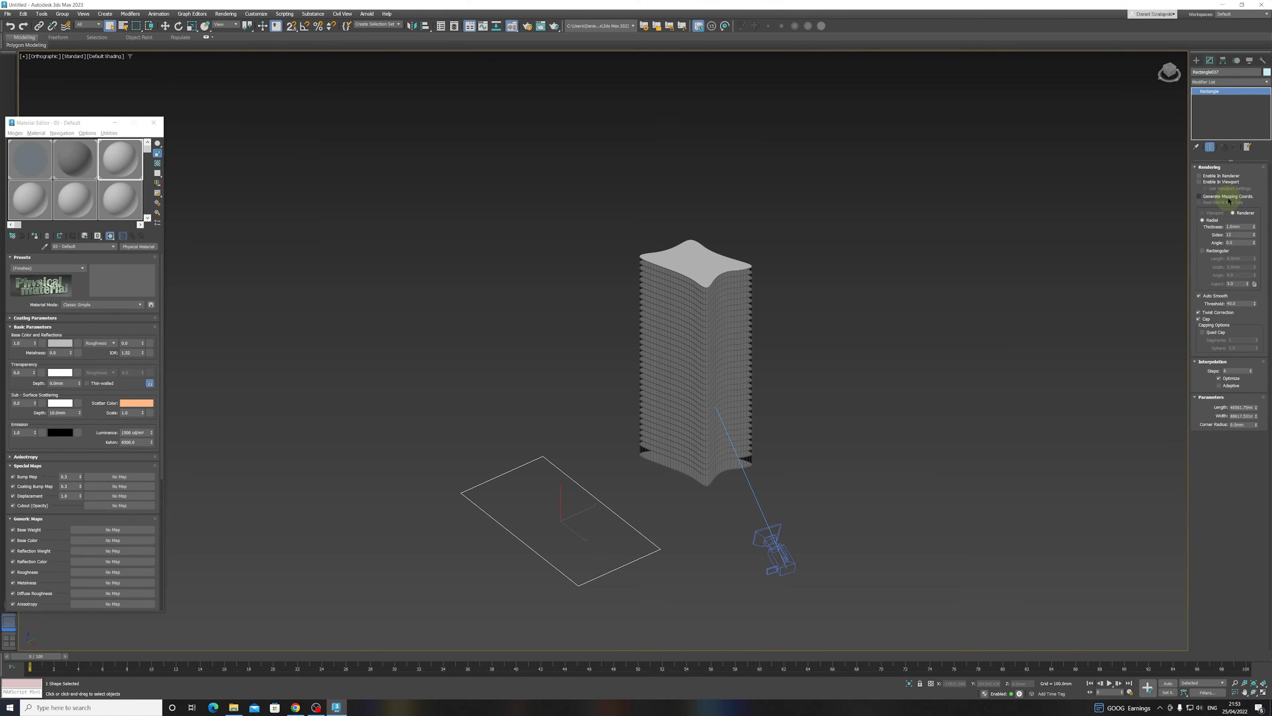
left_click_drag(1257, 409, 1255, 429)
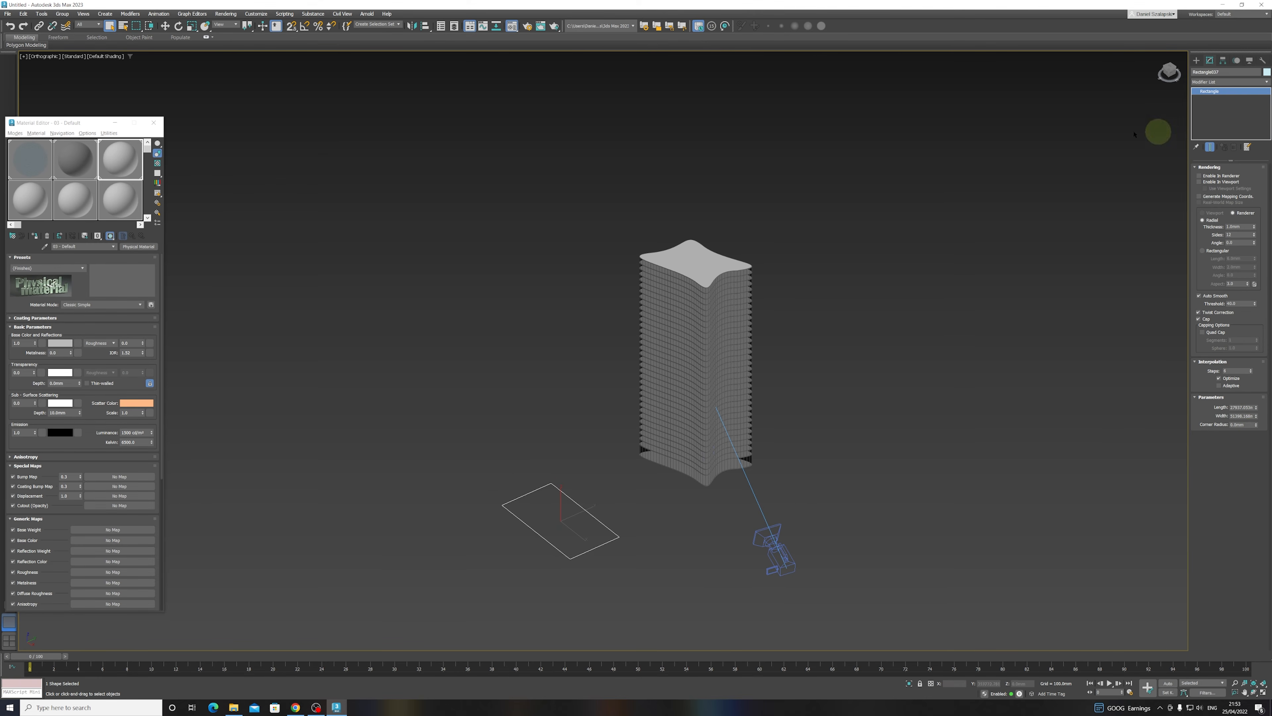
- Examine the available shape categories and the modifiers that can be applied to the rectangle
left_click(1197, 61)
left_click(1261, 86)
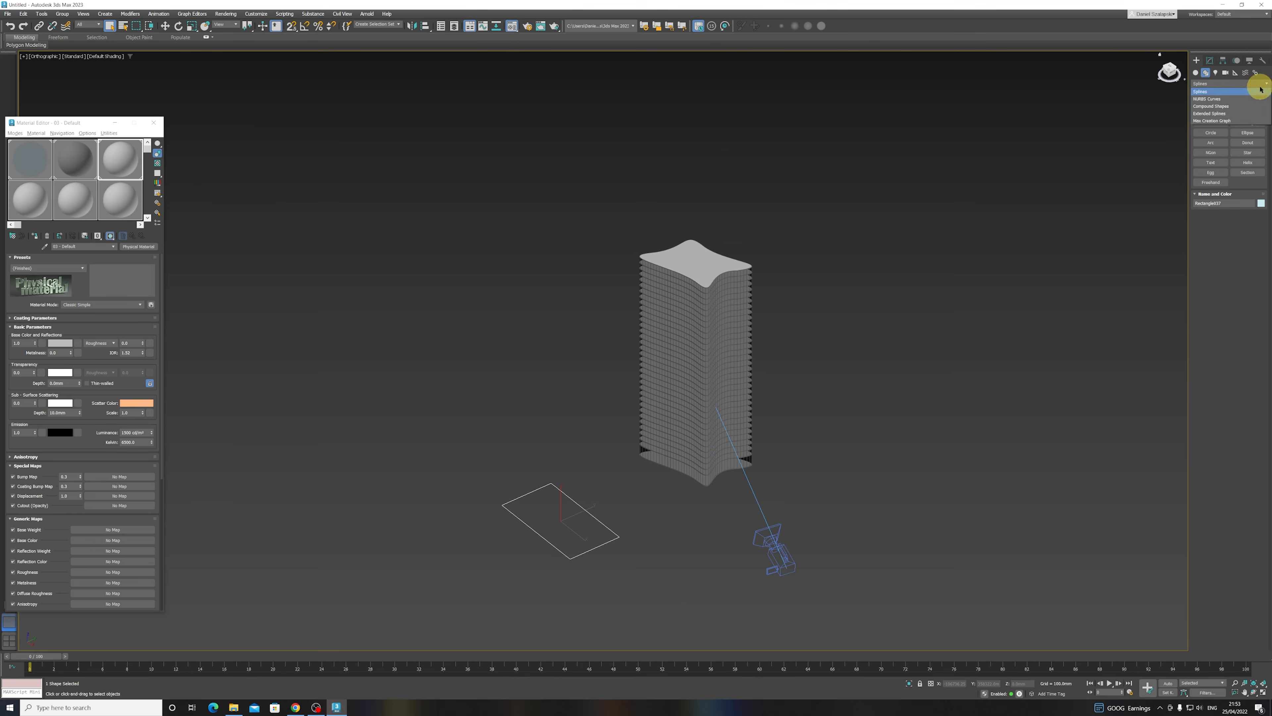
left_click(1261, 90)
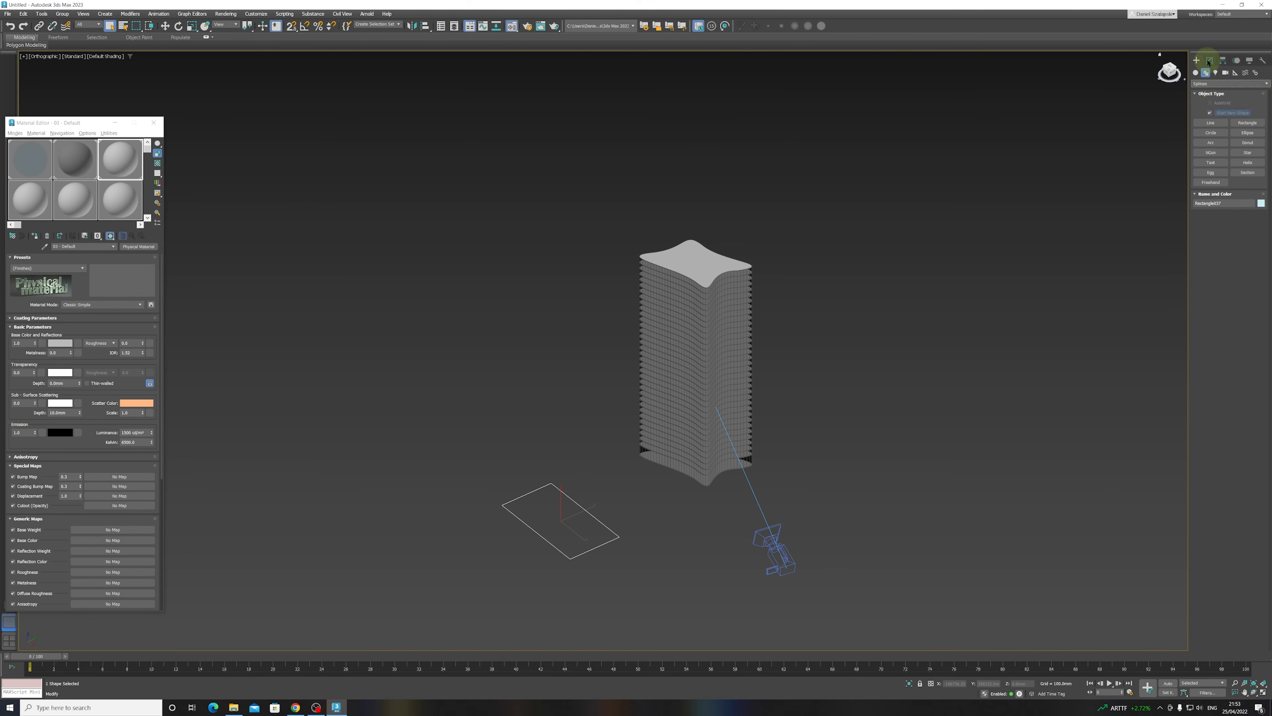
left_click(1210, 60)
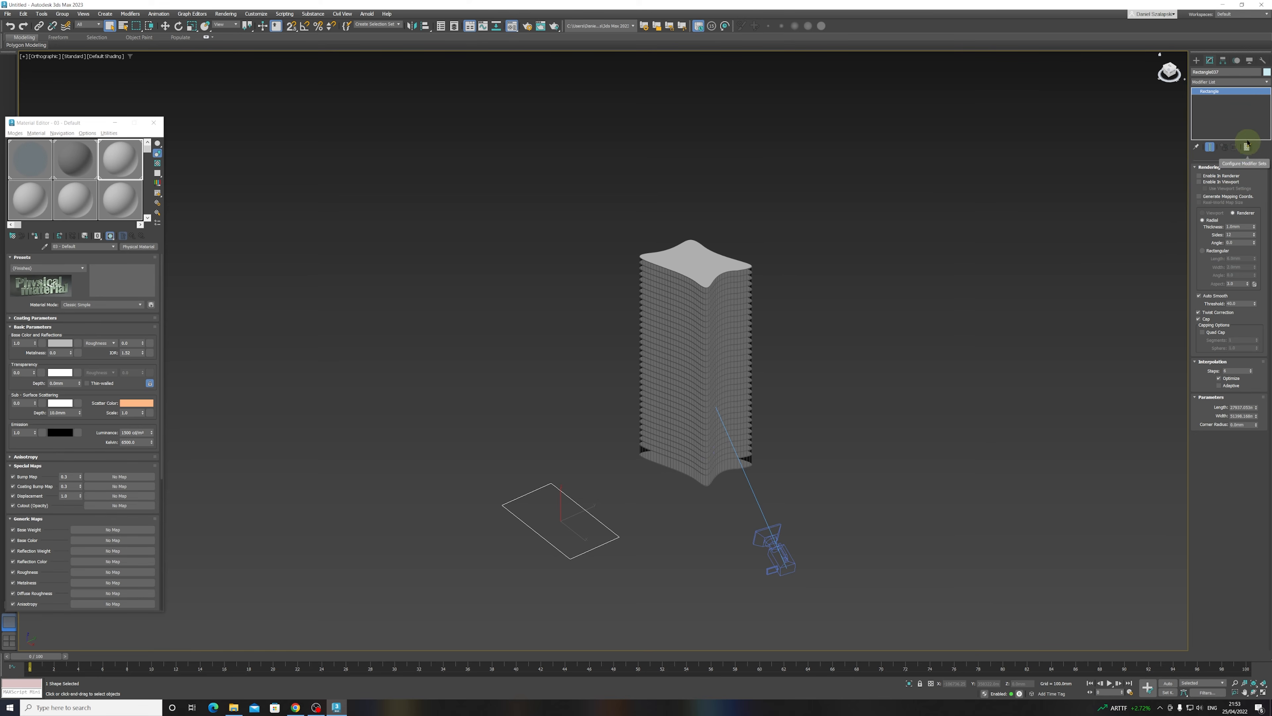
left_click(1267, 83)
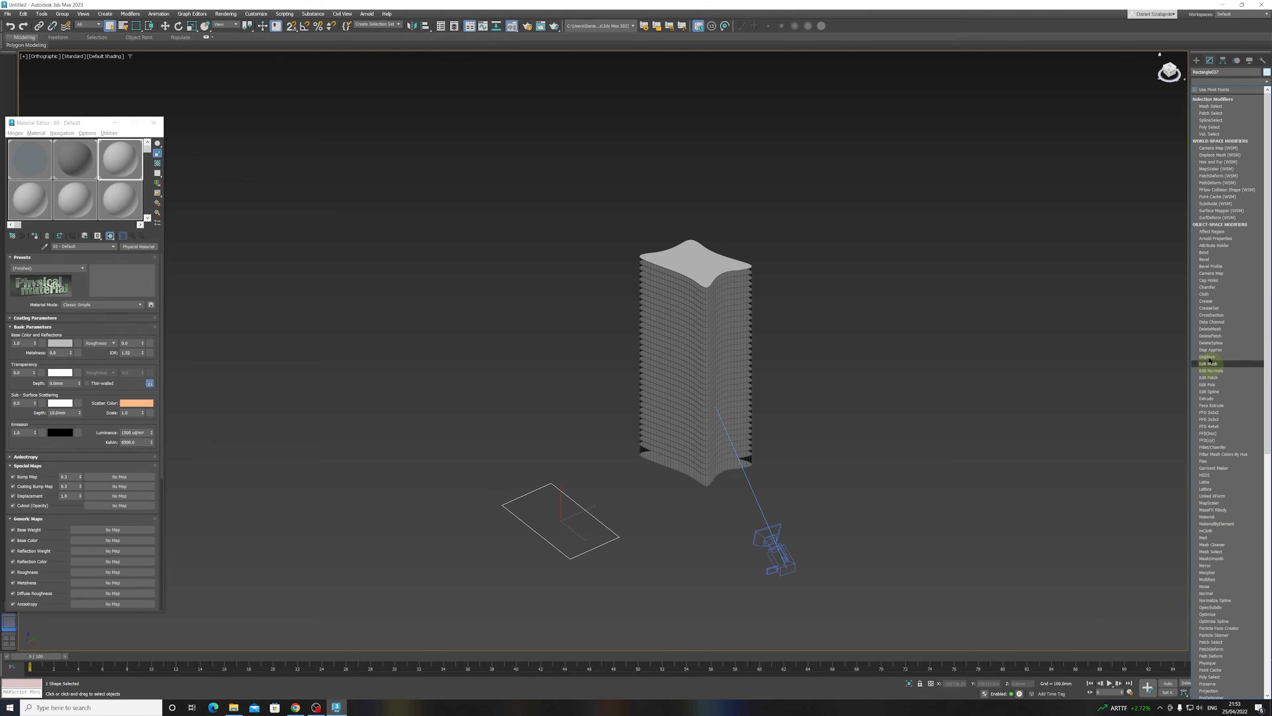
scroll(1217, 466, "down", 10)
scroll(1224, 462, "up", 12)
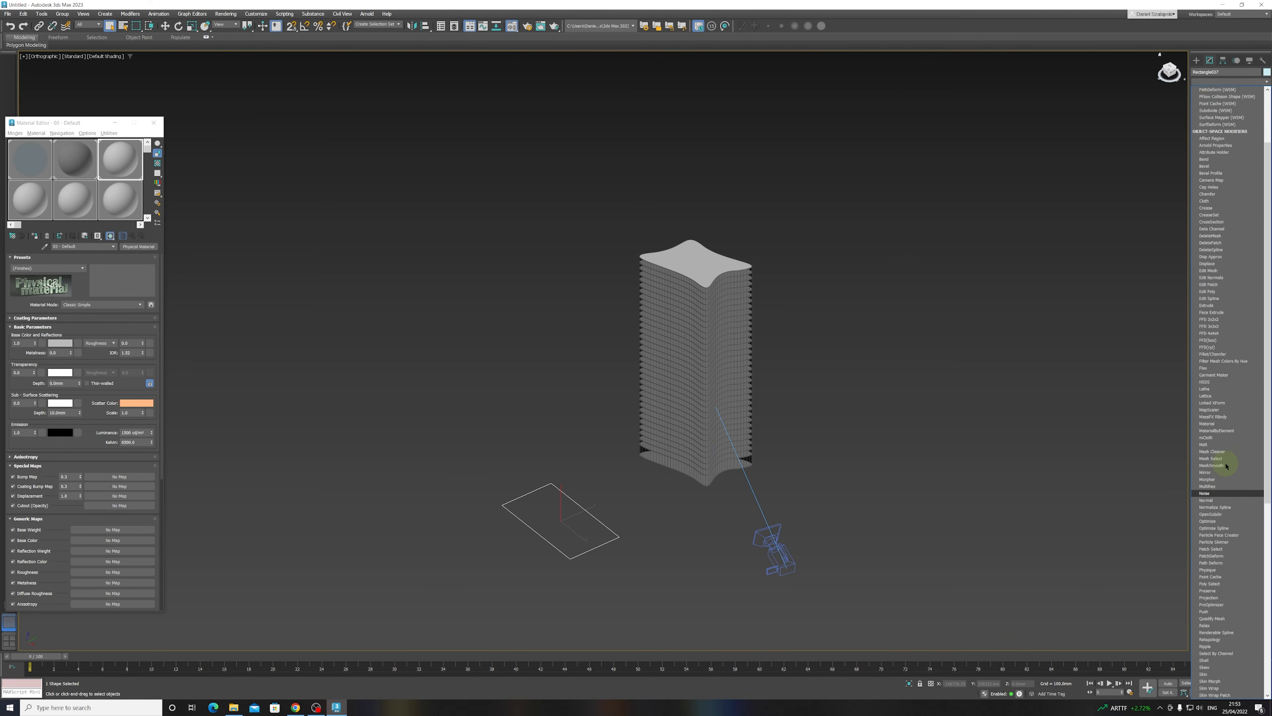
left_click(1268, 81)
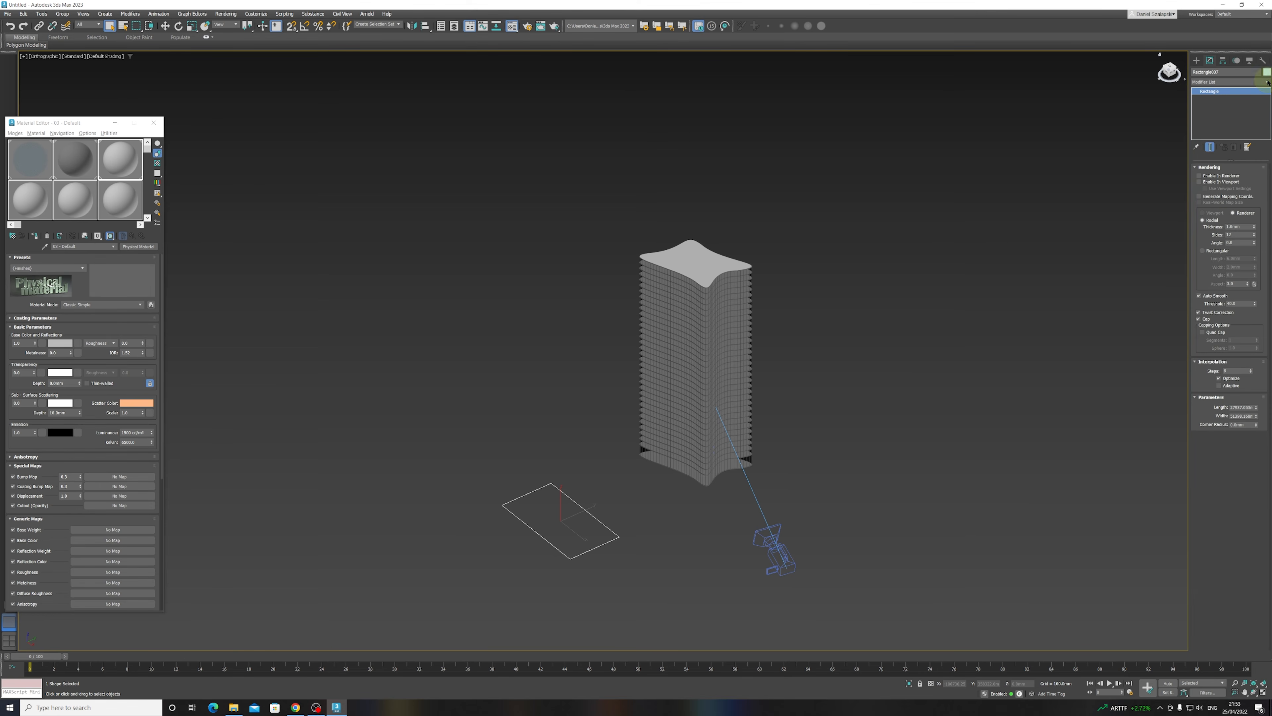
- Replace Mesh Select with Extrude in the modifier set and show the modifiers as buttons
left_click(1247, 147)
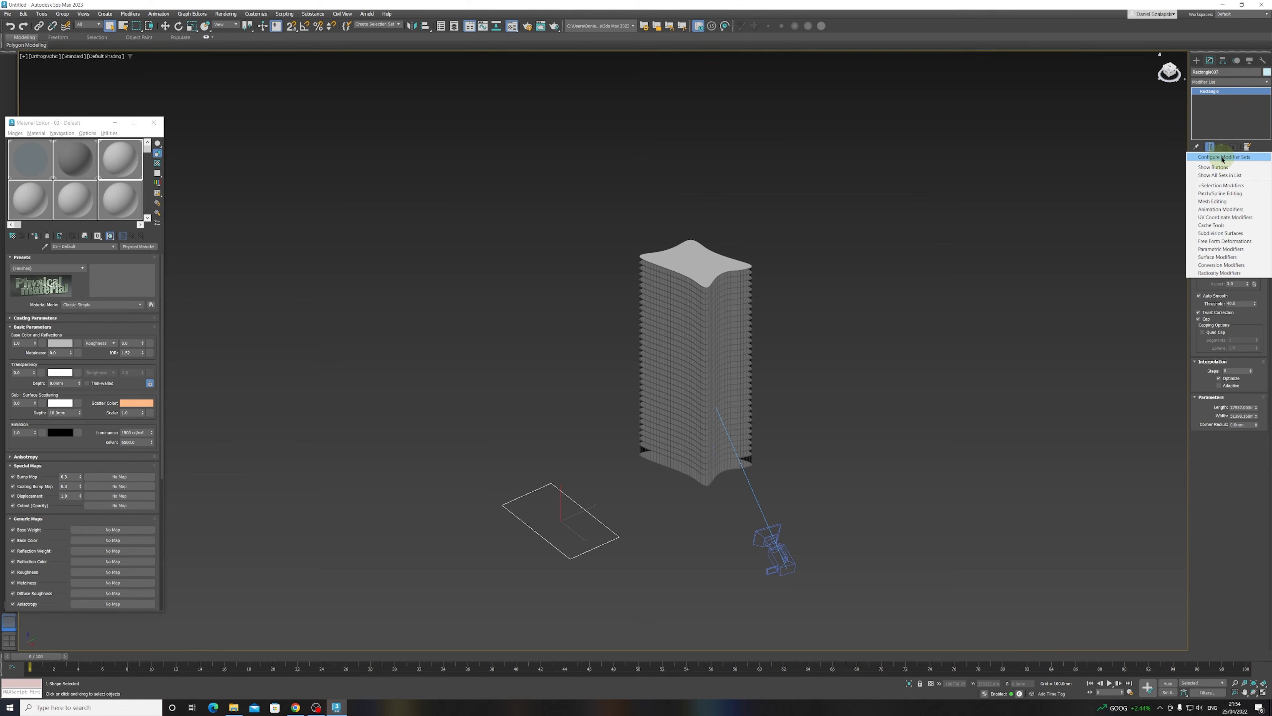
left_click(1223, 159)
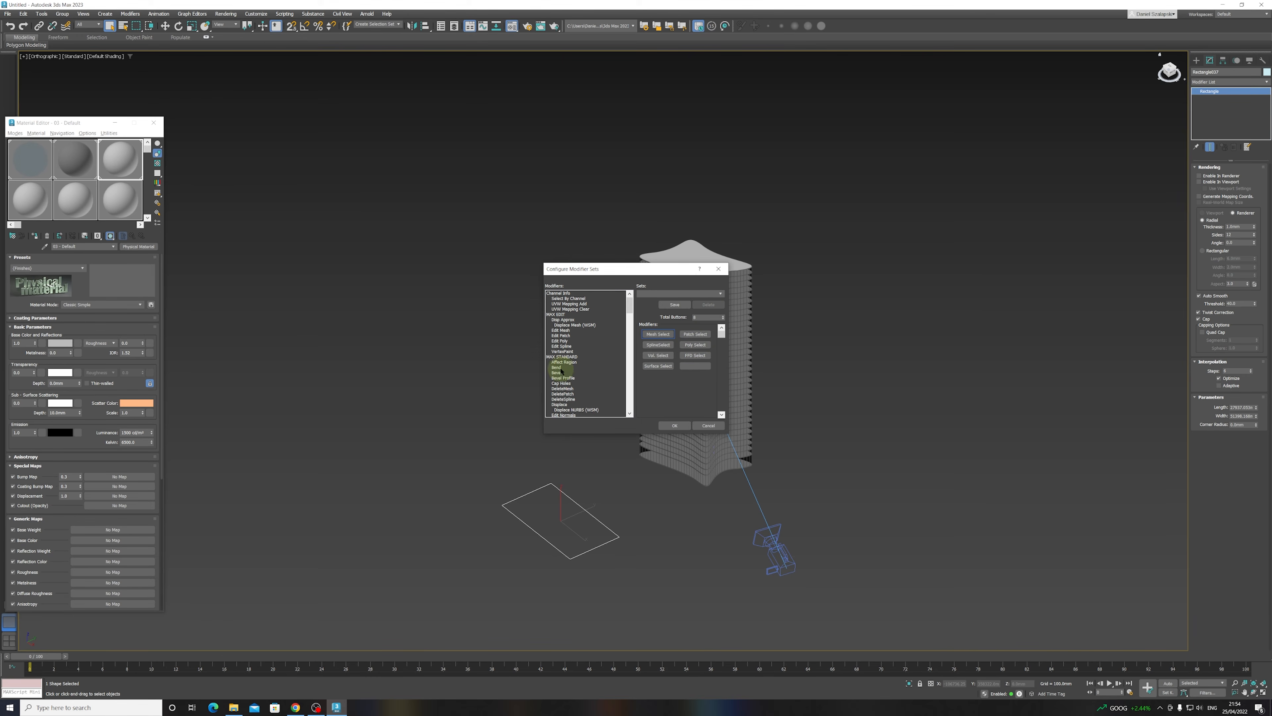
left_click_drag(631, 303, 630, 319)
left_click_drag(560, 346, 658, 336)
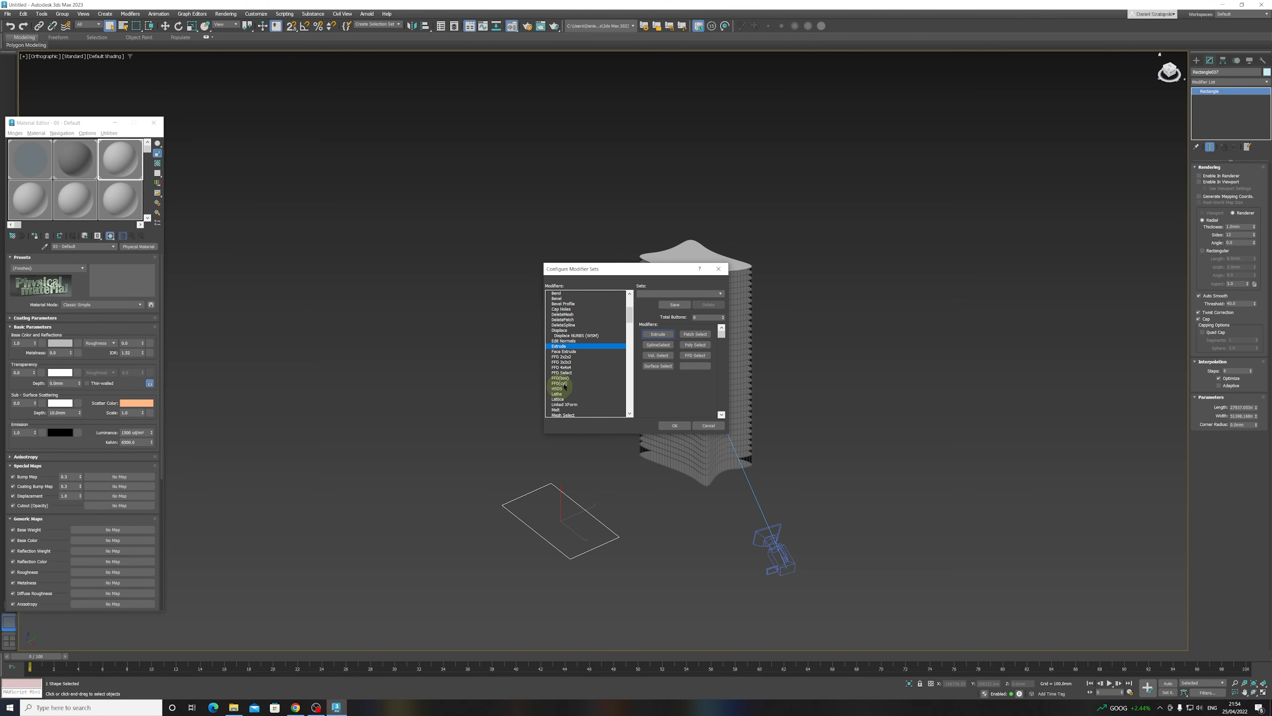
scroll(569, 413, "down", 2)
scroll(563, 396, "down", 3)
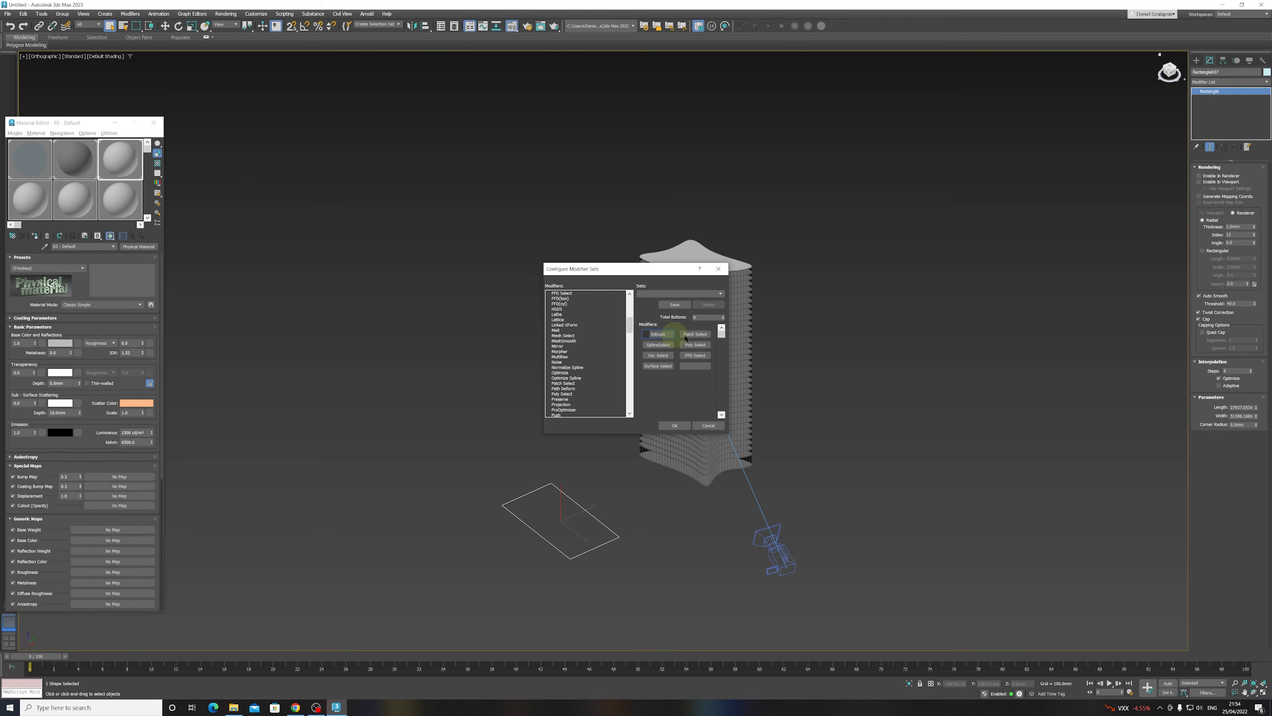
left_click(671, 425)
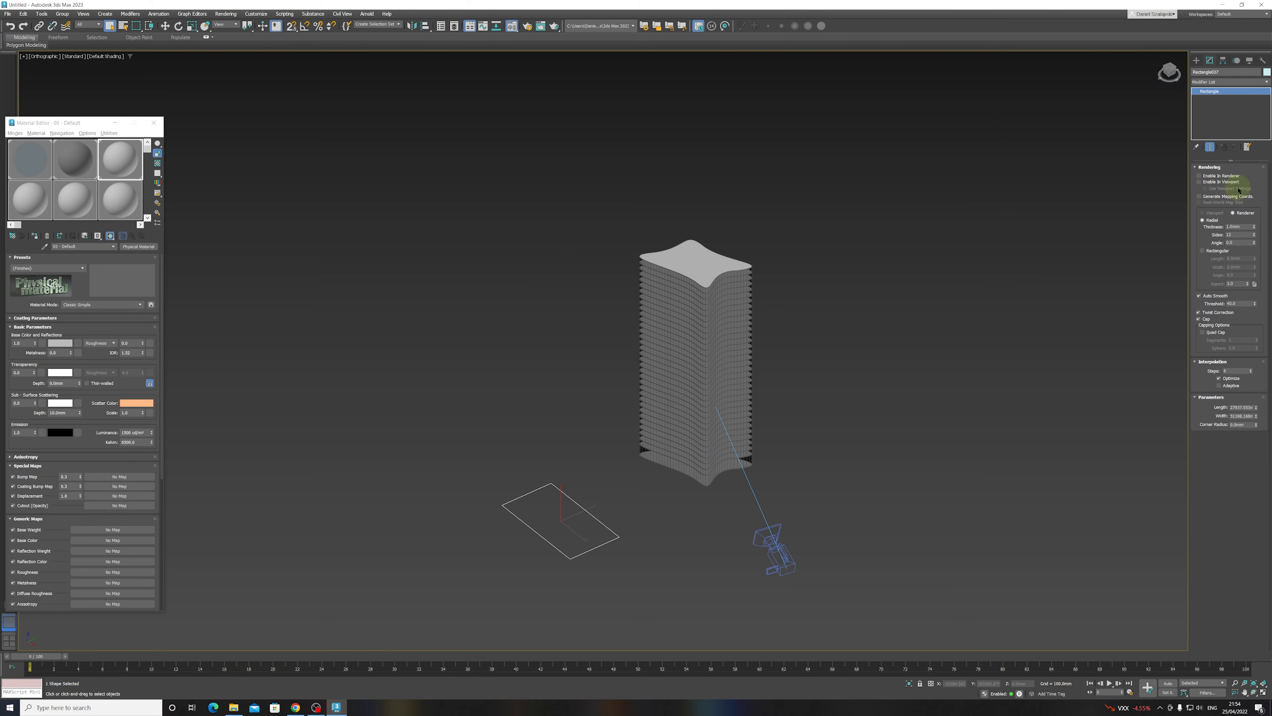
left_click(1248, 147)
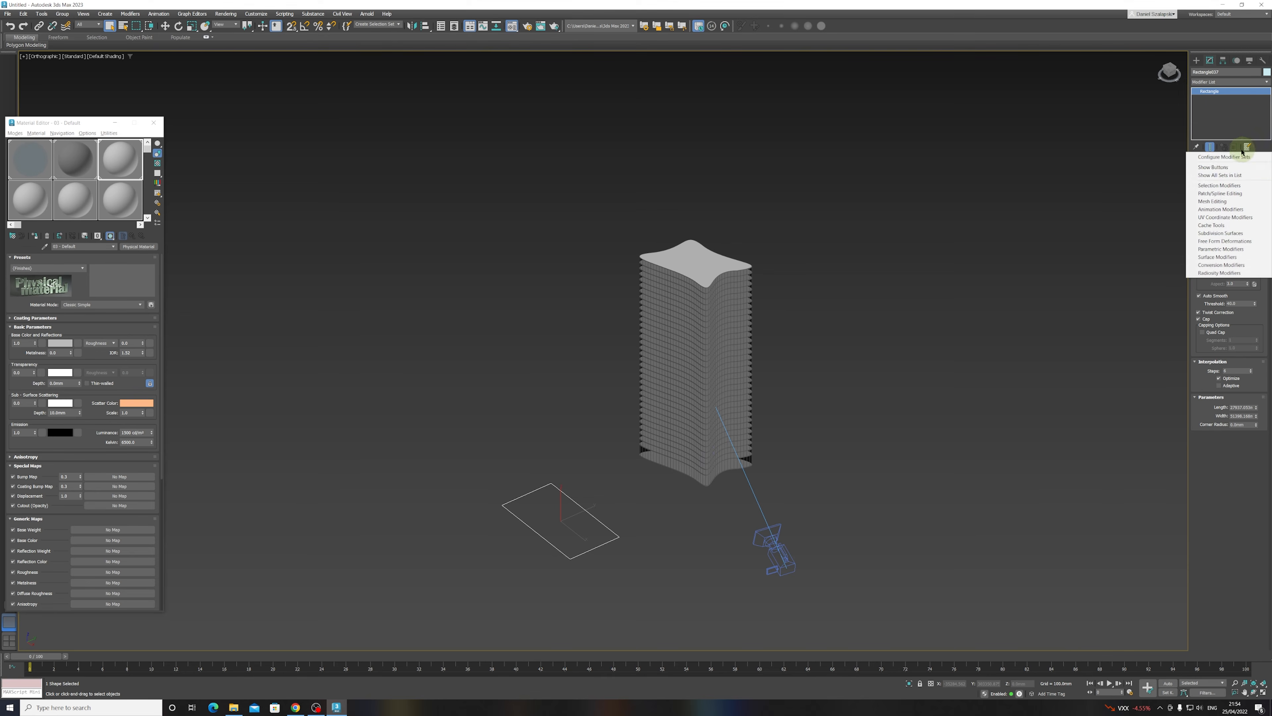
left_click(1215, 168)
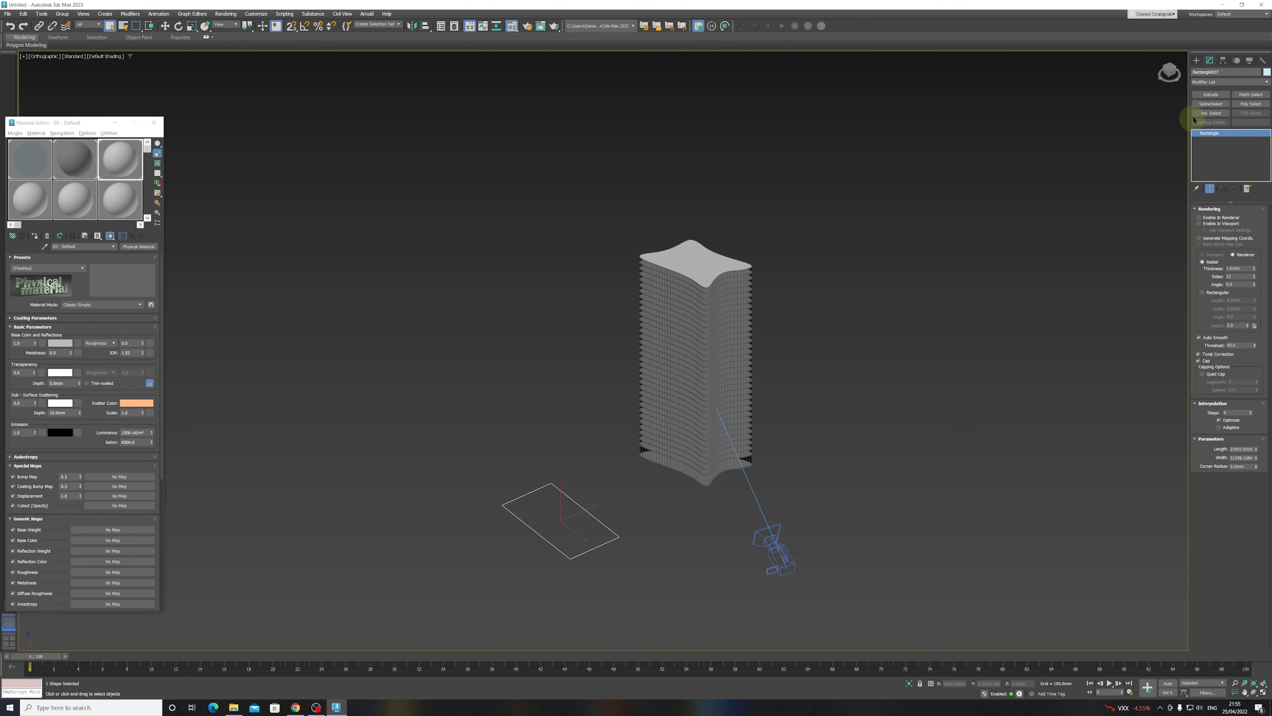
- Apply the Extrude modifier to the rectangle with an amount of 300 mm
left_click(1266, 82)
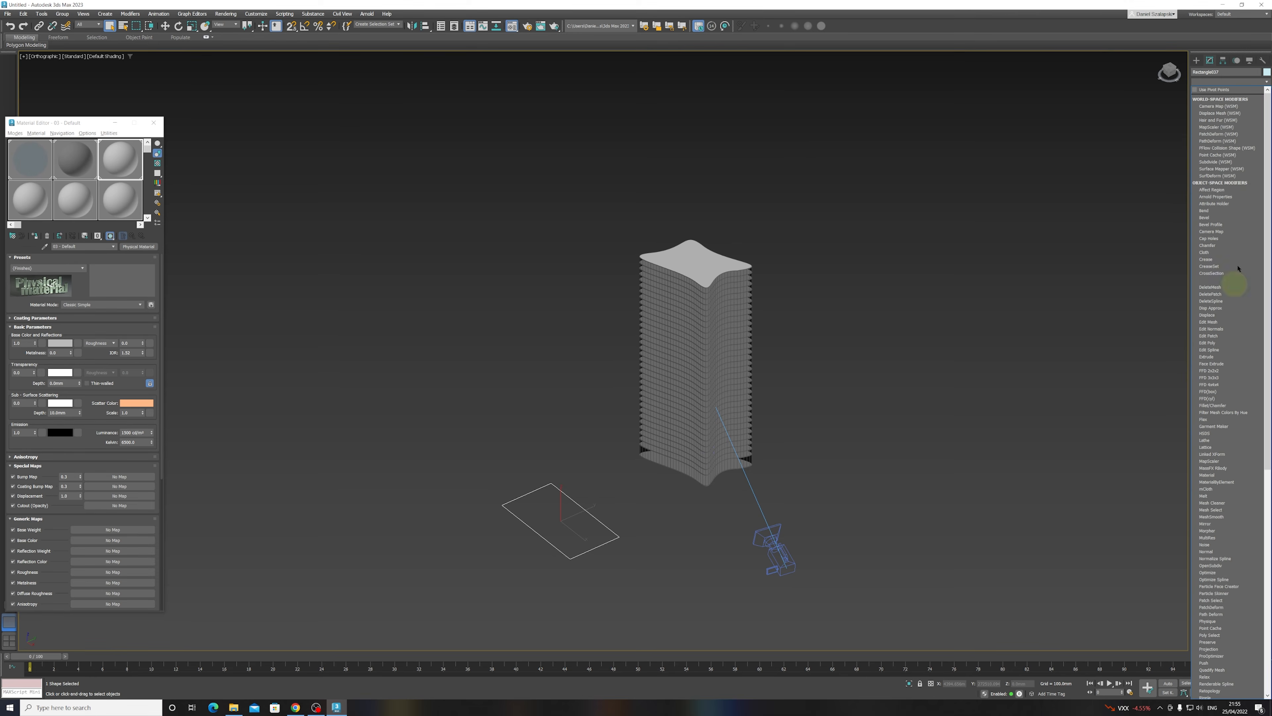
left_click(1265, 82)
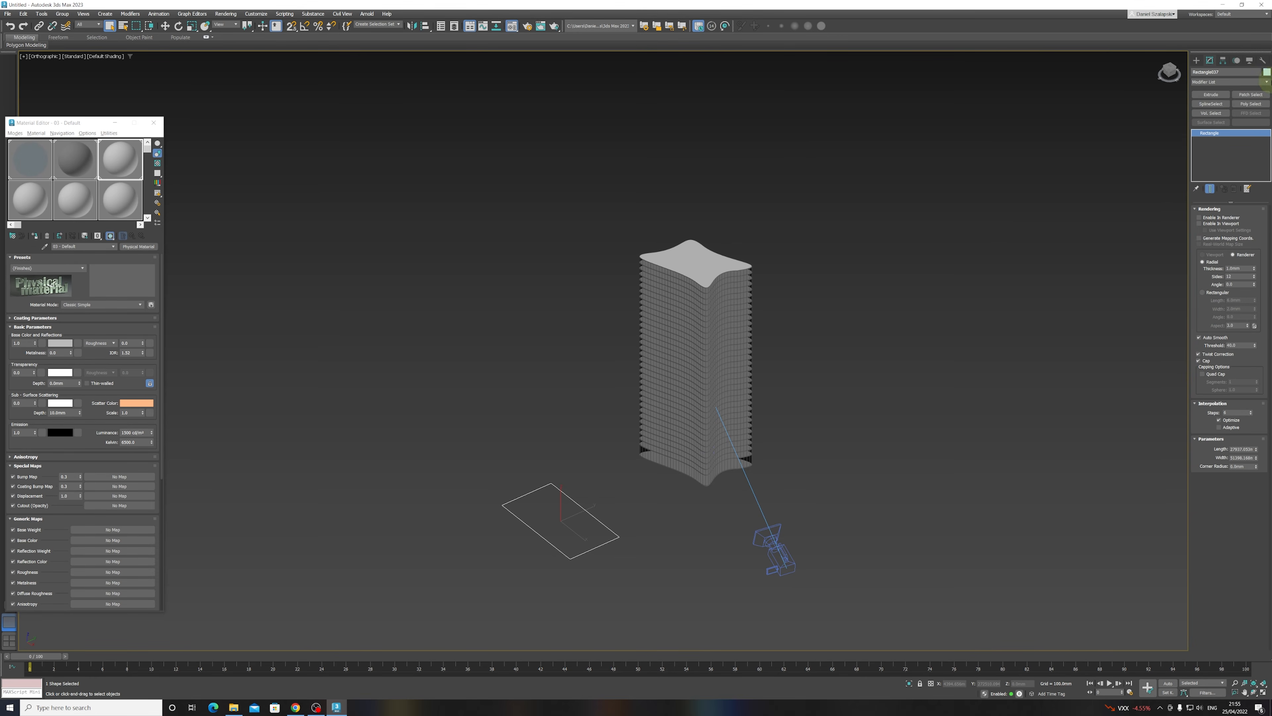
left_click(1212, 95)
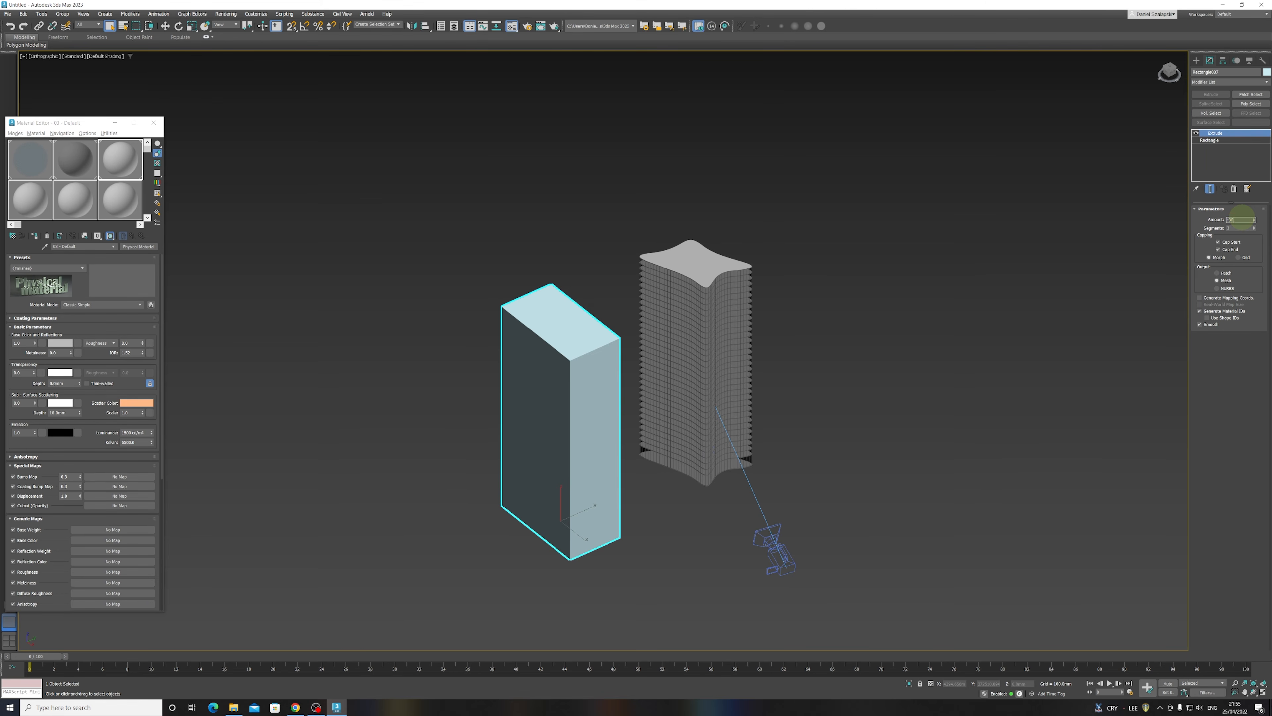
type("0")
key("Return")
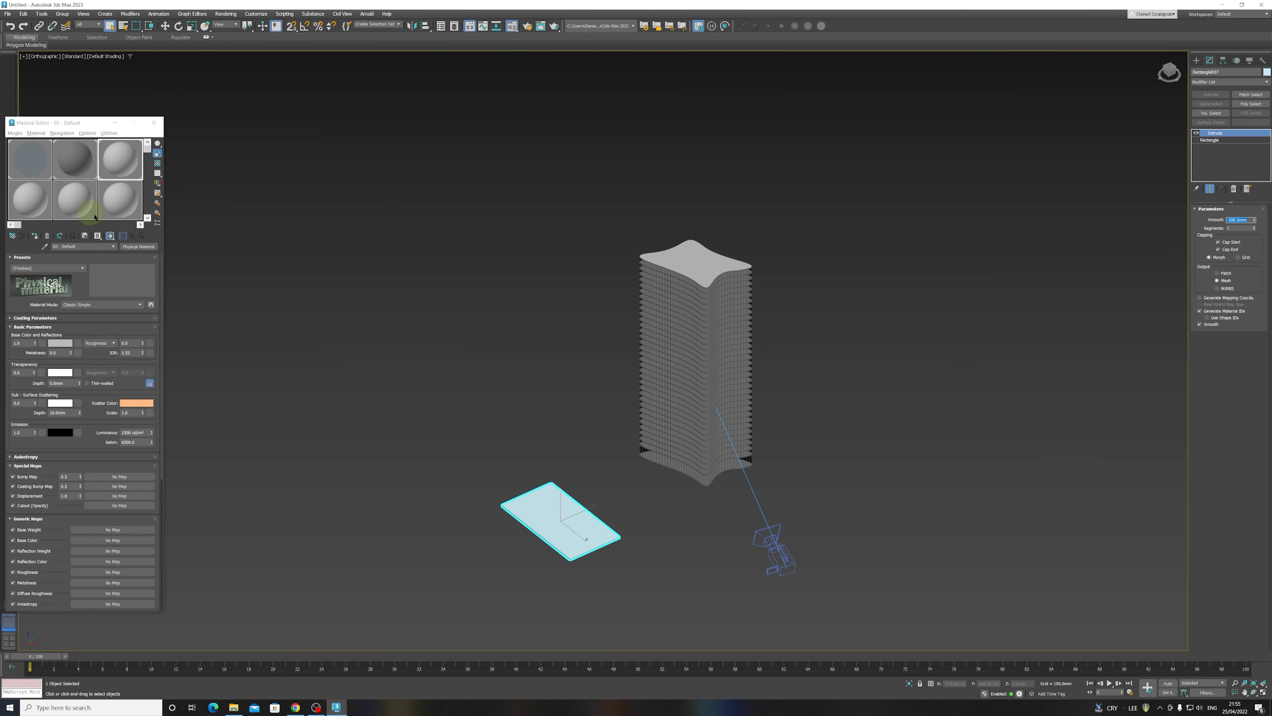
- Open the Array tool for the extruded rectangle and preview its copies stacked upward along Z
left_click_drag(77, 122, 117, 107)
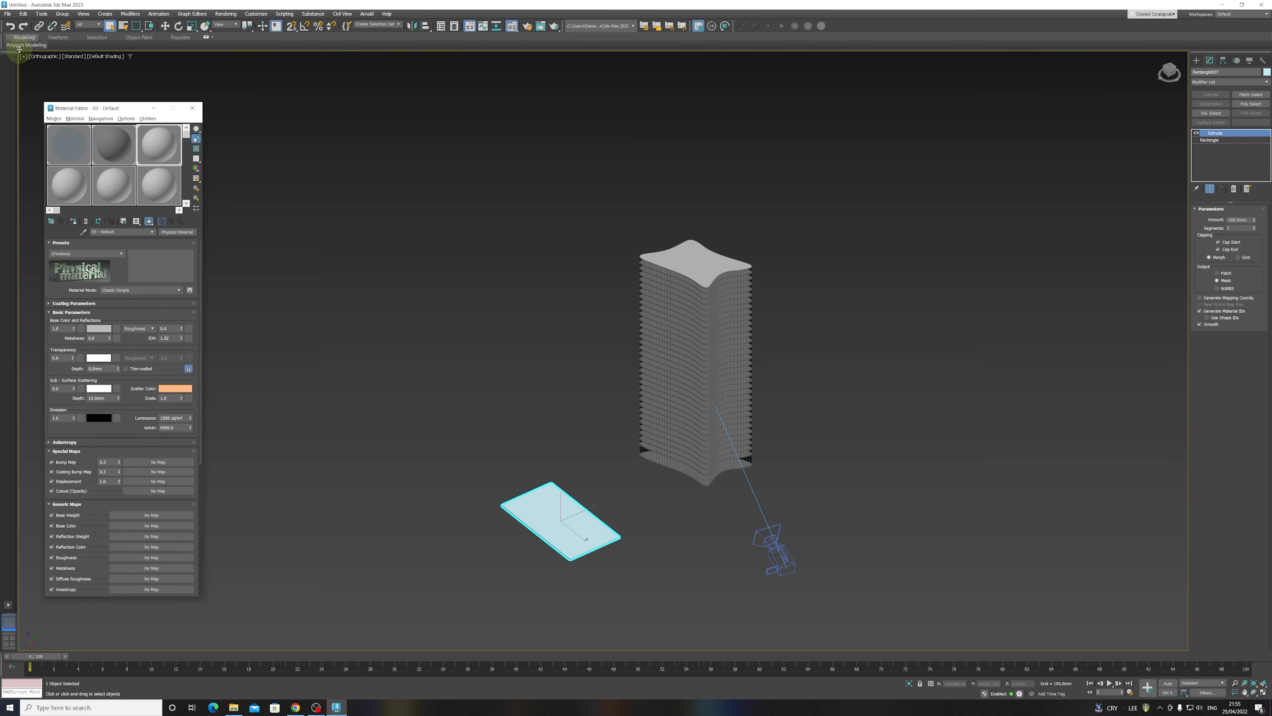
left_click(42, 14)
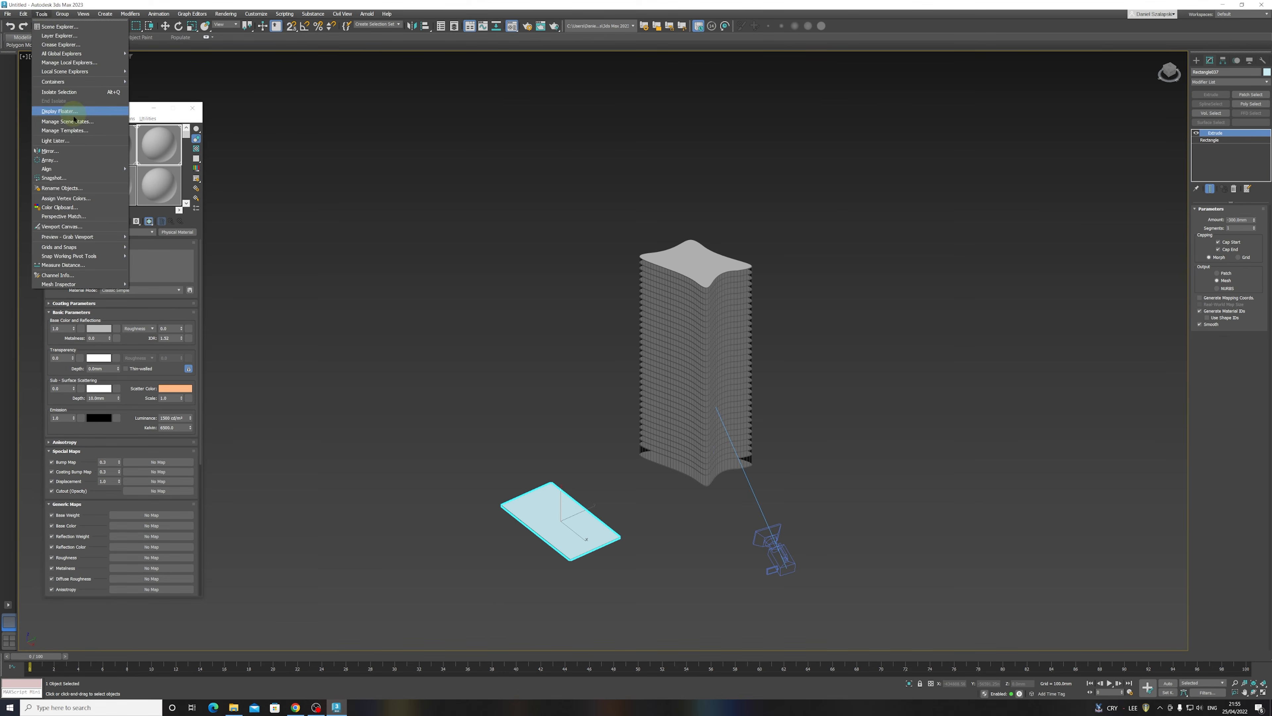
left_click(79, 160)
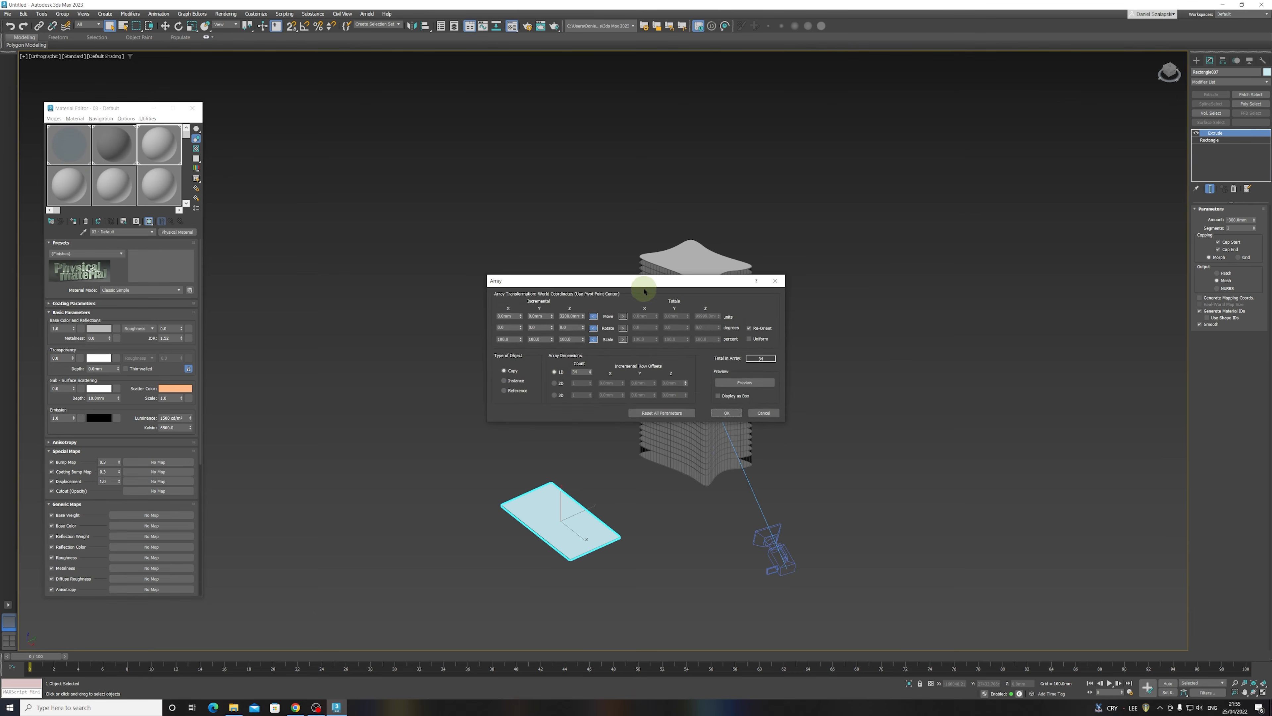
left_click_drag(627, 285, 905, 303)
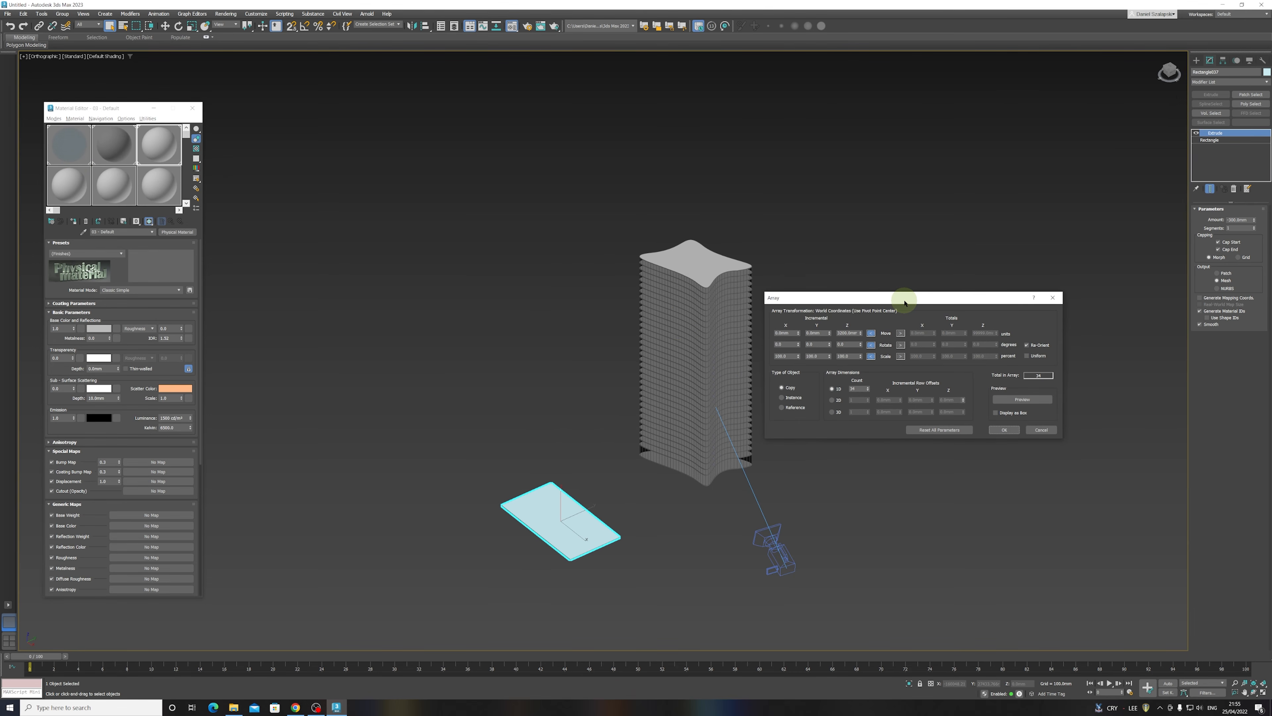
left_click_drag(881, 297, 938, 305)
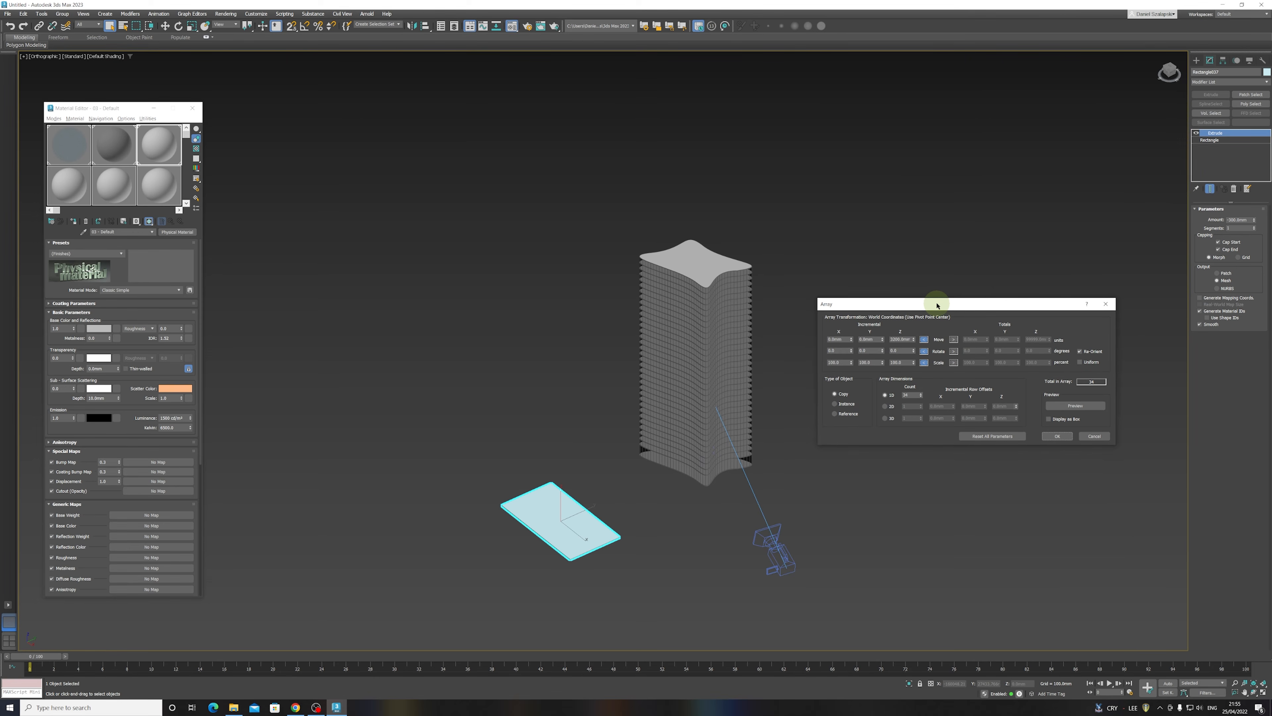
left_click(1071, 407)
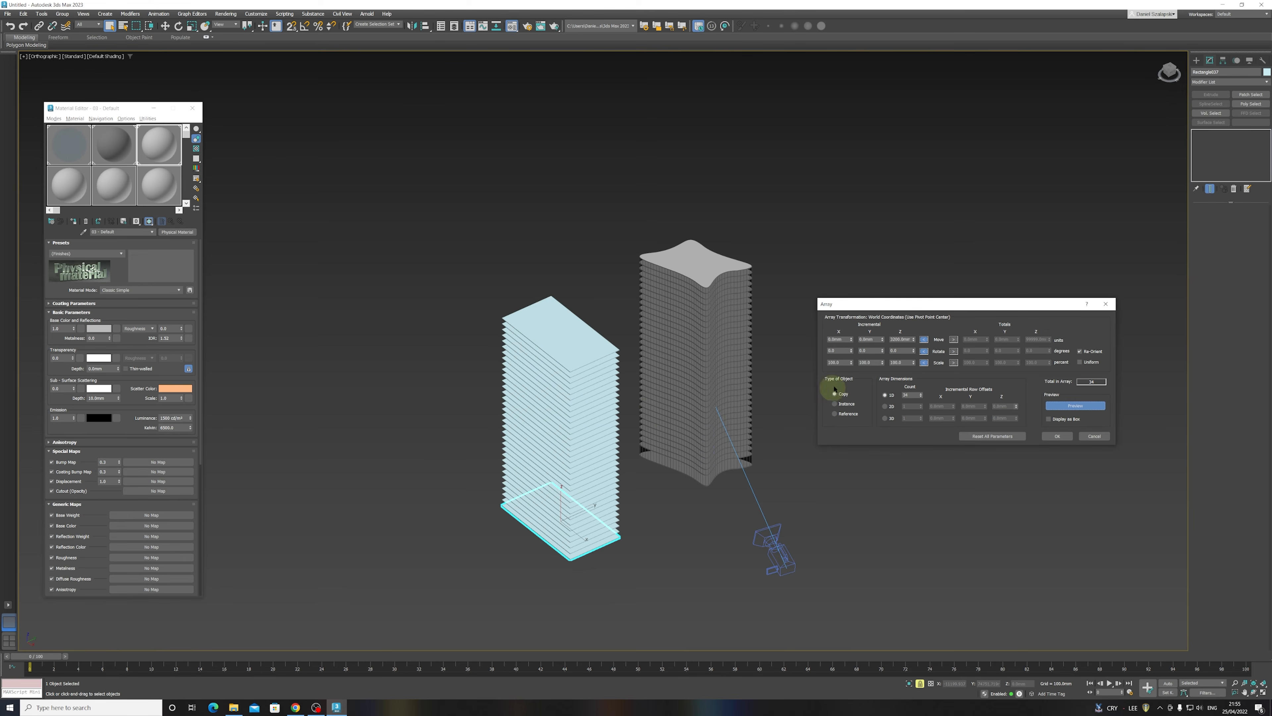
- Try incremental rotations about the X and Y axes for the array copies of the slab
left_click(852, 353)
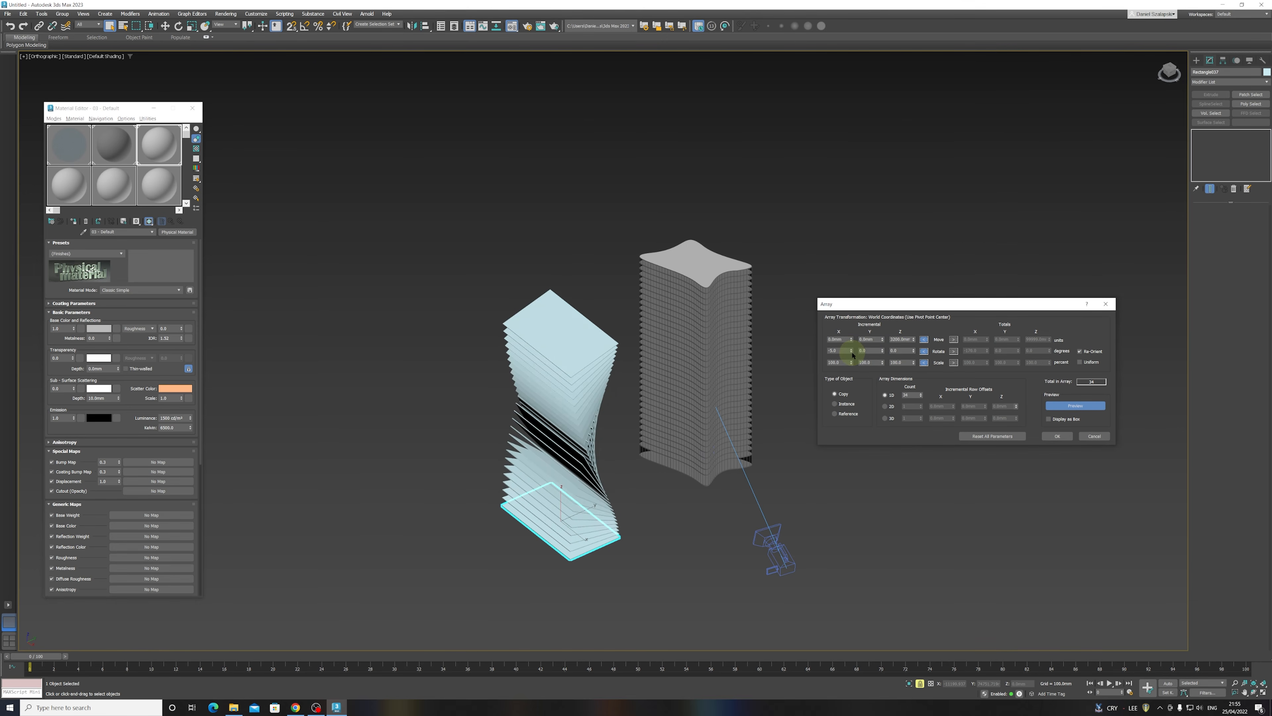
scroll(641, 404, "down", 1)
mouse_move(641, 403)
middle_mouse_down("alt")
mouse_move(605, 398)
mouse_move(610, 372)
mouse_move(722, 392)
mouse_move(627, 399)
middle_mouse_up("alt")
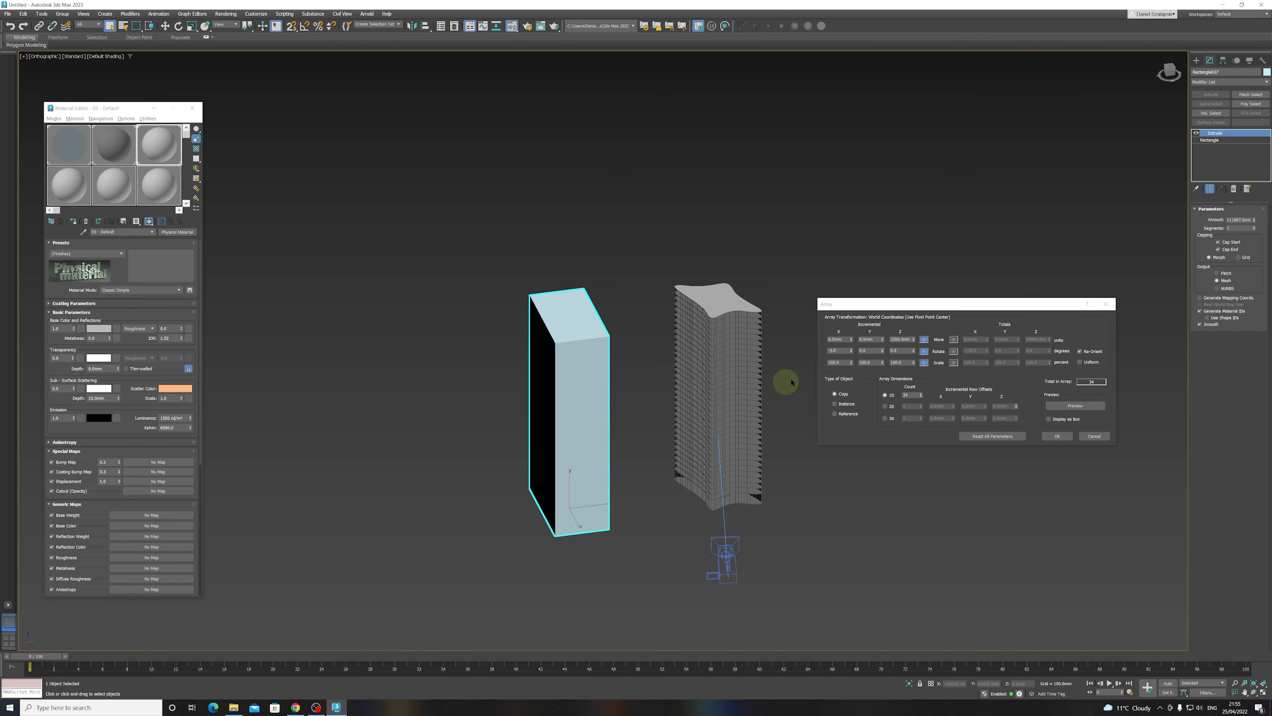
left_click(883, 351)
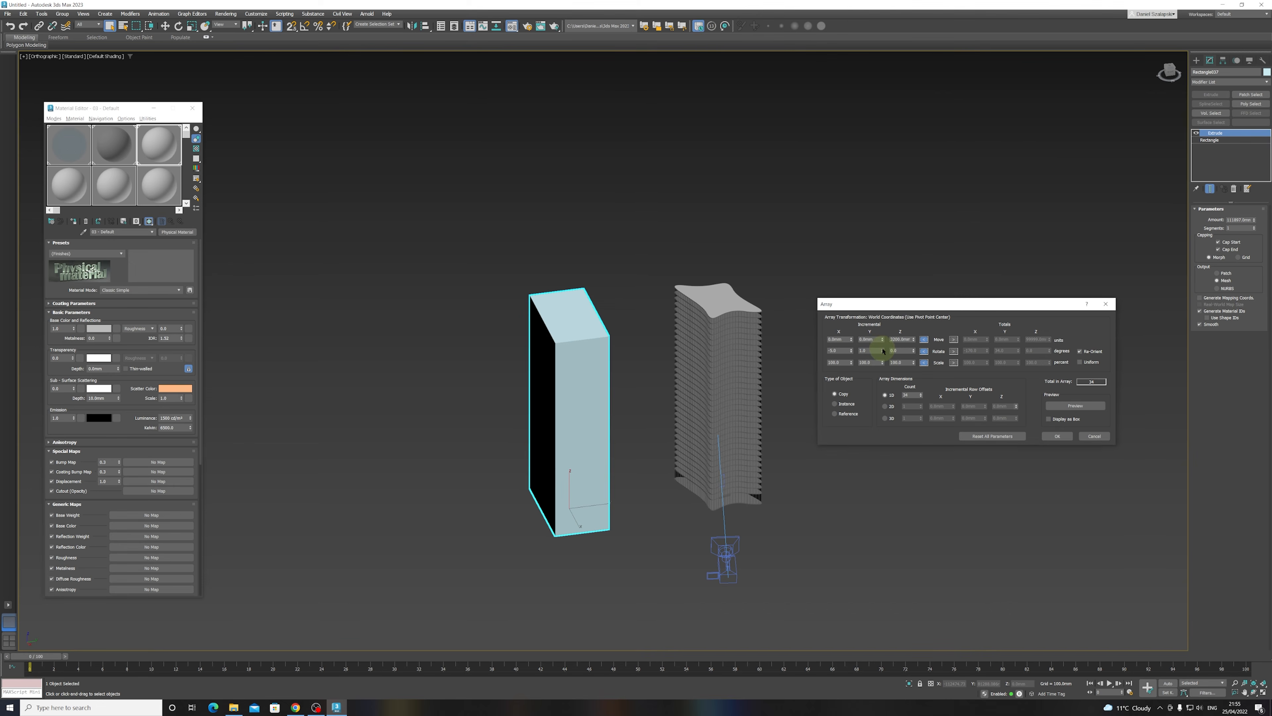
- Set the slab's extrusion amount to 300 mm and preview the array again
double_click(1241, 220)
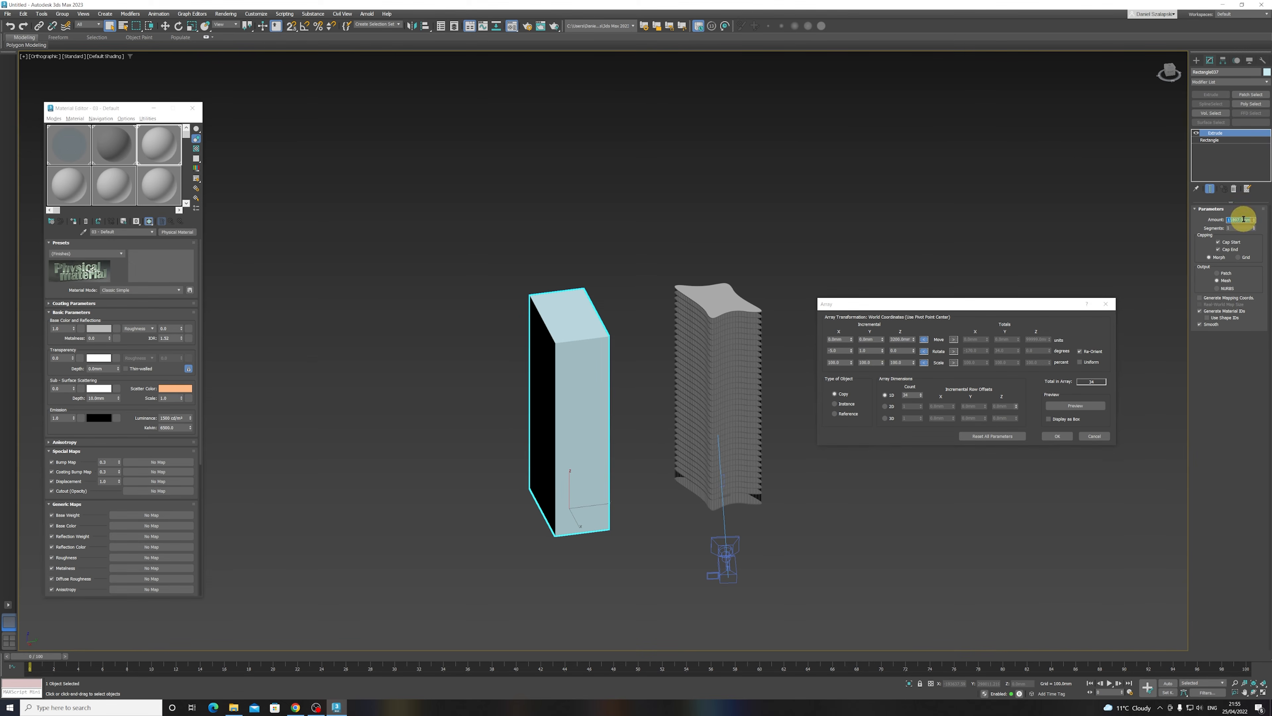
type("-300")
key("Return")
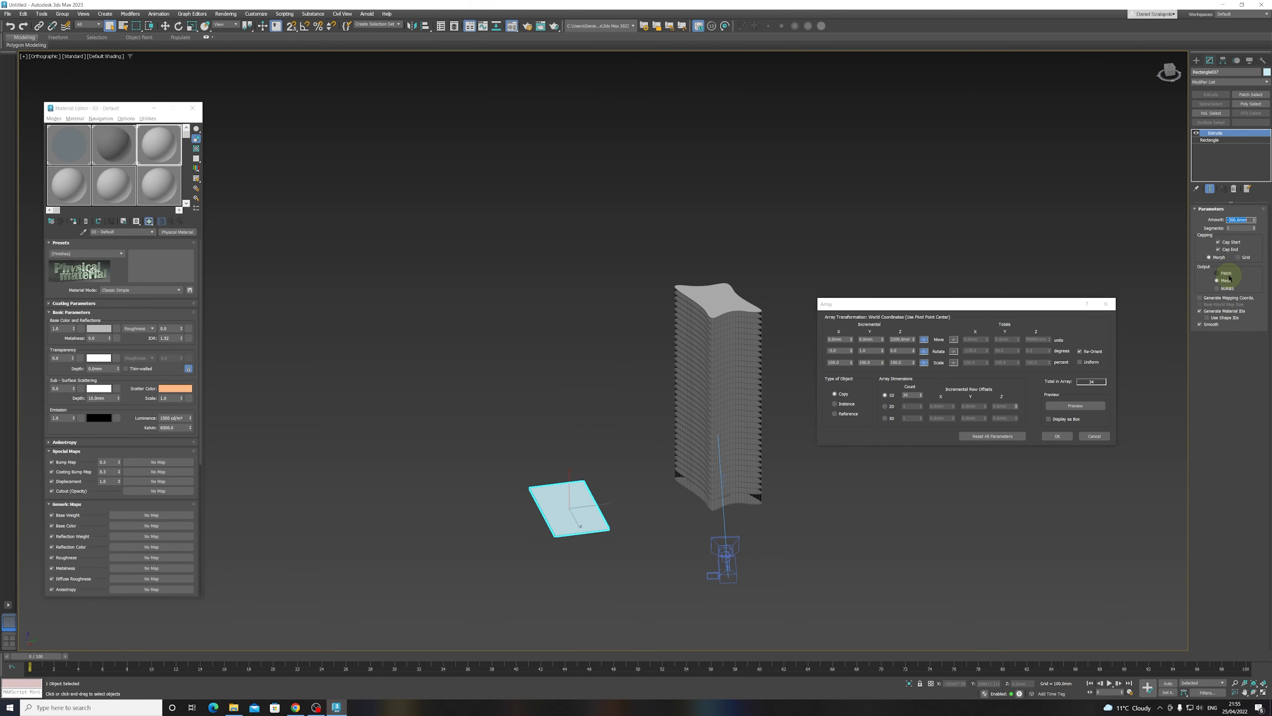
left_click(1077, 407)
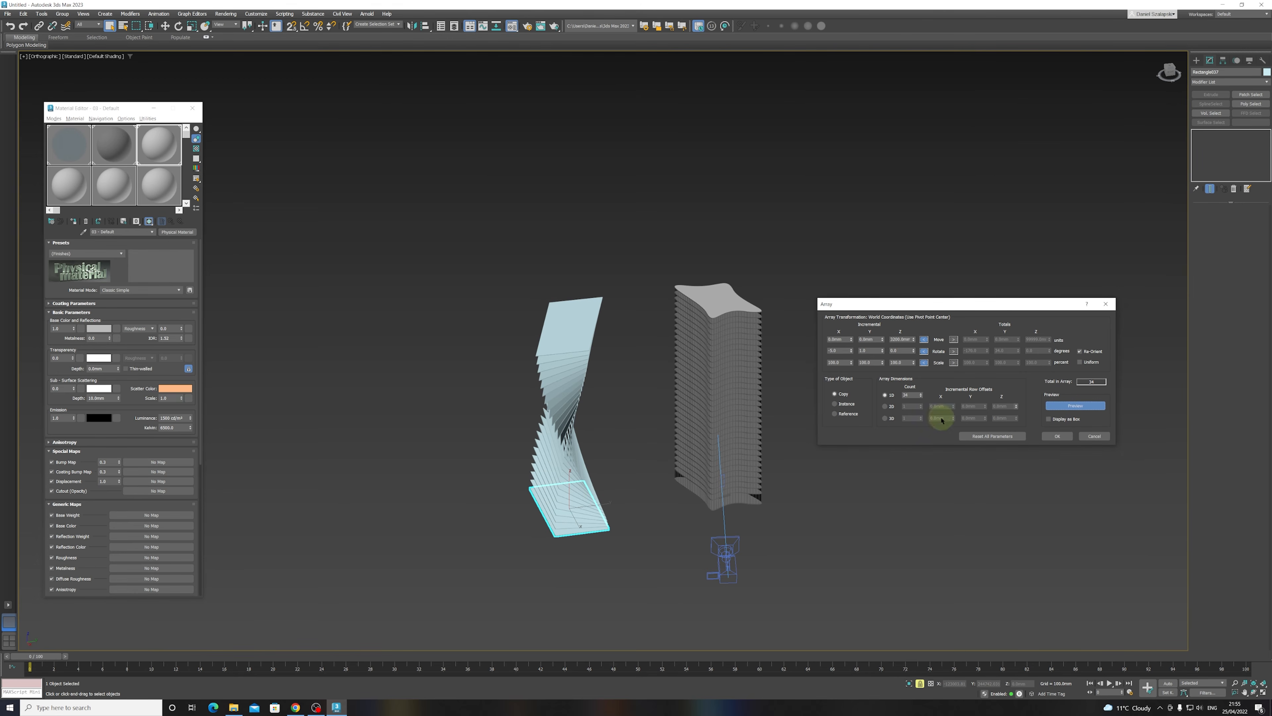
- Reset the X rotation to zero and examine the array preview with an incremental Y rotation
right_click(852, 351)
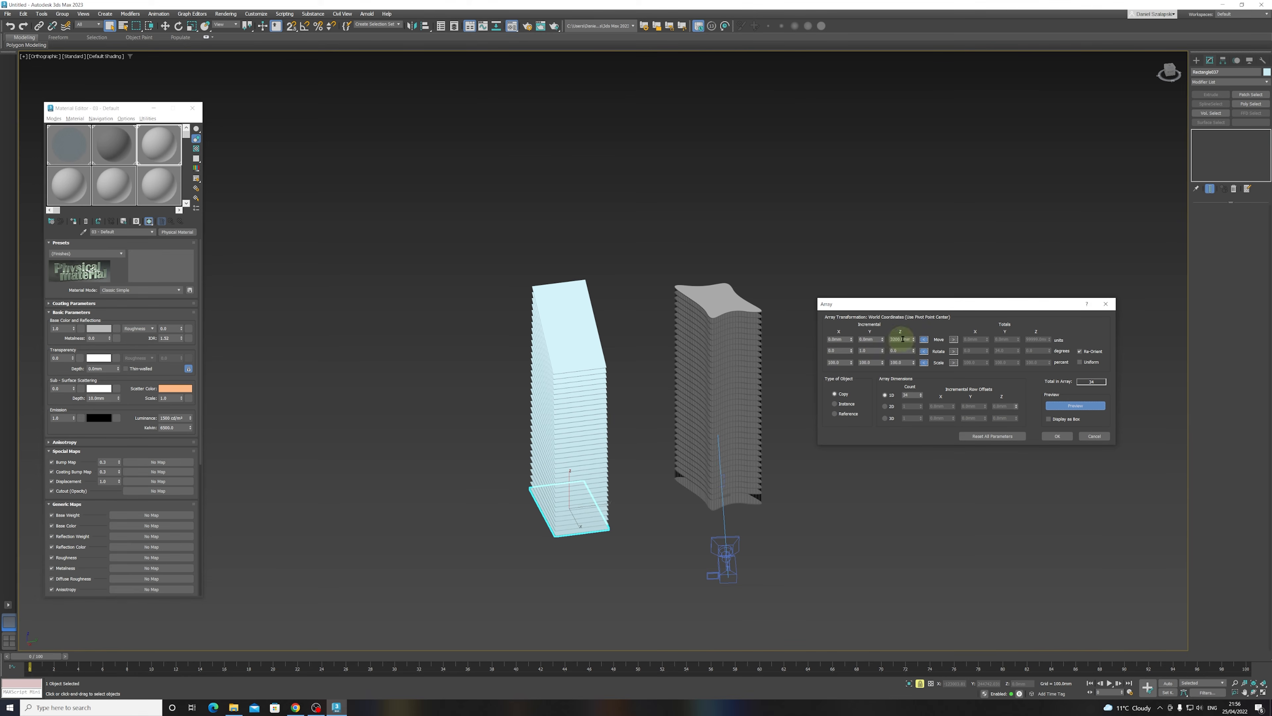
left_click_drag(882, 351, 883, 355)
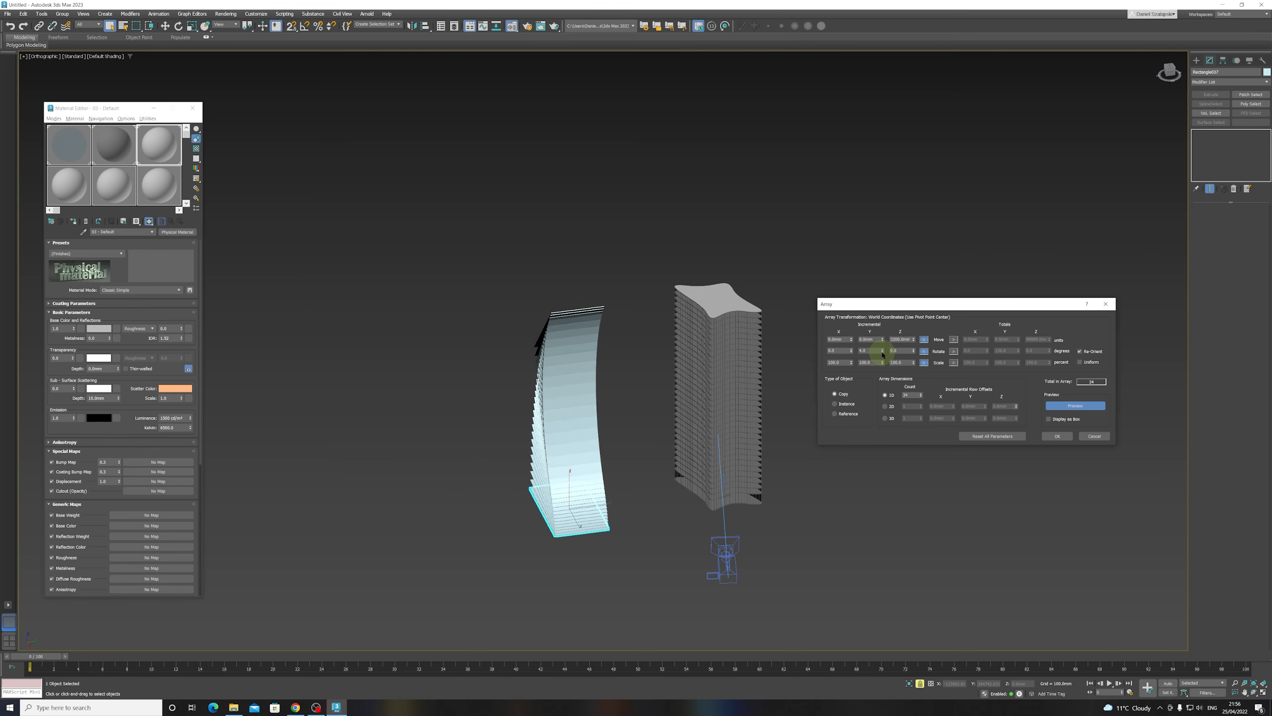
middle_click_drag(611, 414, 593, 380, "alt")
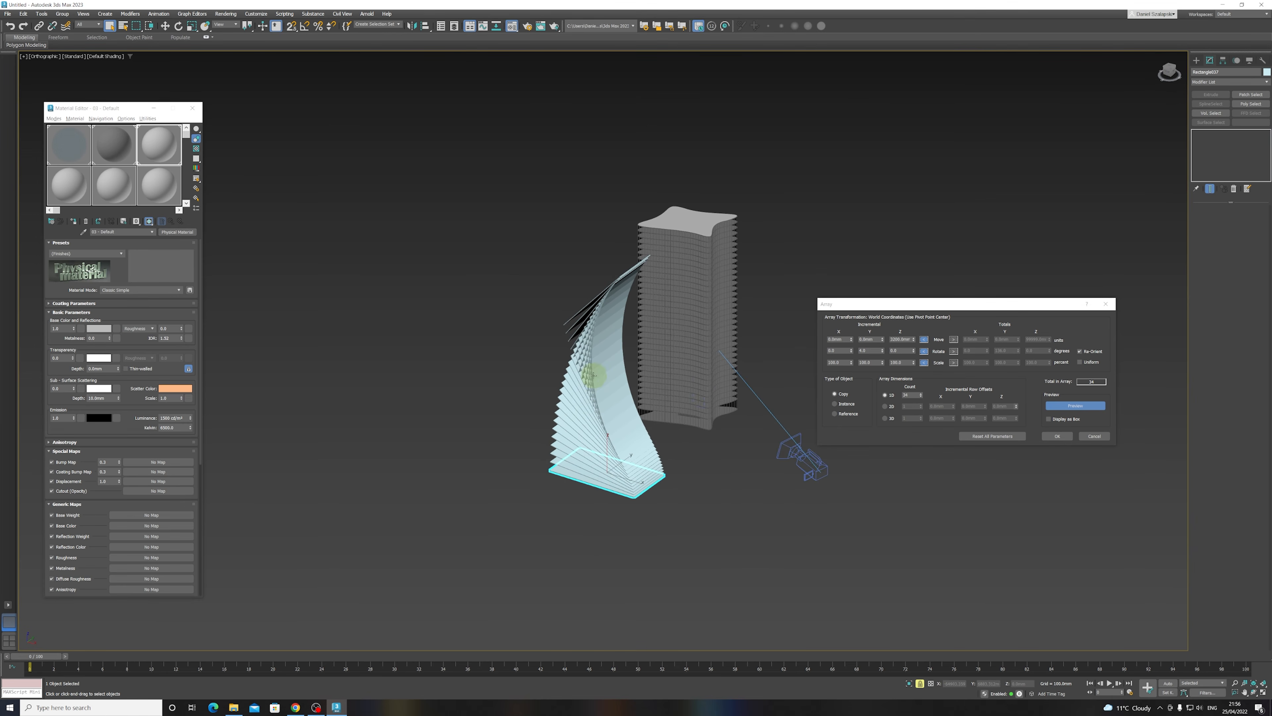
scroll(593, 375, "up", 5)
scroll(572, 424, "down", 3)
mouse_move(568, 420)
middle_mouse_down("alt")
mouse_move(626, 415)
mouse_move(565, 423)
middle_mouse_up("alt")
left_click(863, 352)
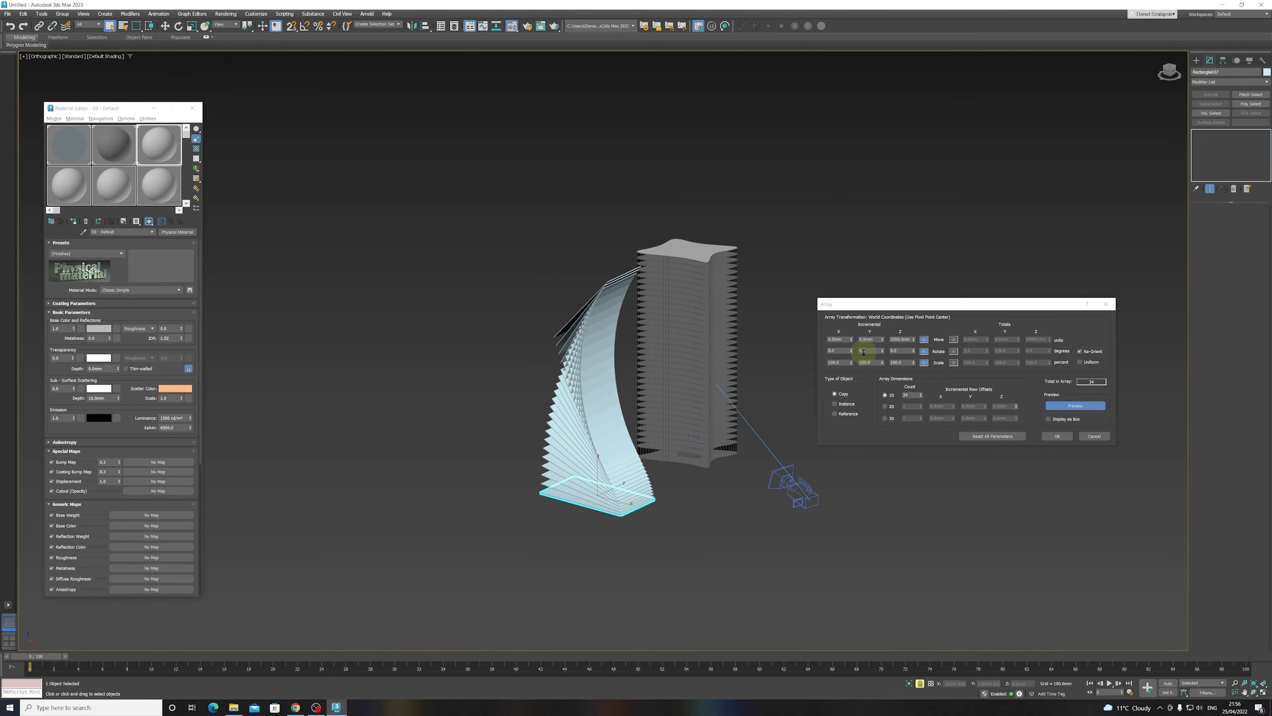
- Reset the array's Y rotation, set the incremental Z rotation to -3 degrees, and create the twisted tower
right_click(882, 352)
left_click(898, 350)
left_click(915, 353)
left_click(915, 352)
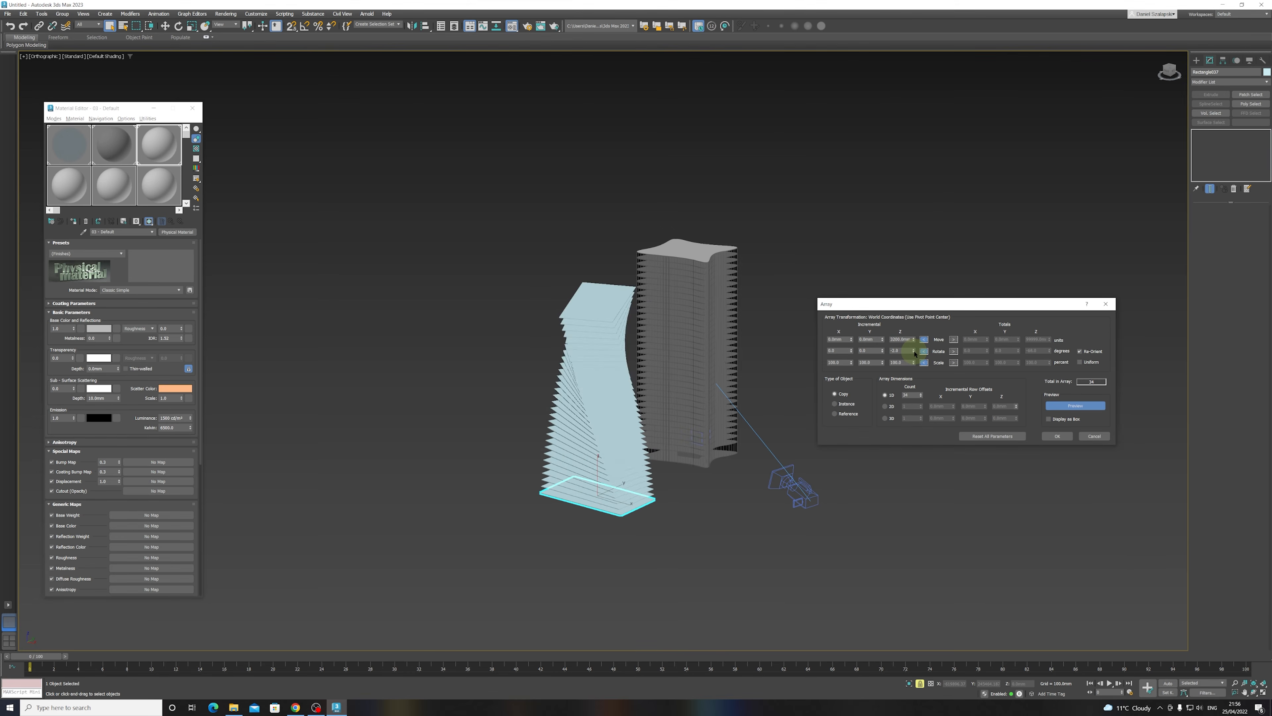
left_click(915, 353)
middle_click_drag(563, 390, 537, 399, "alt")
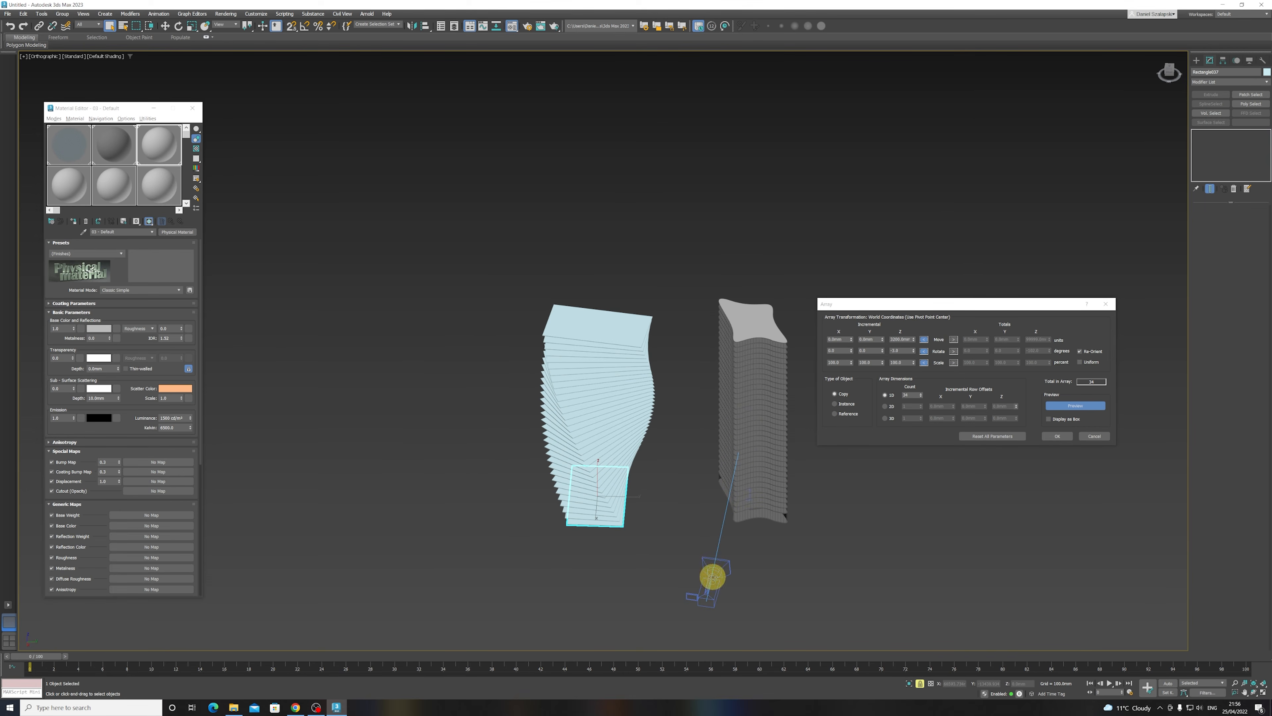
left_click(1054, 436)
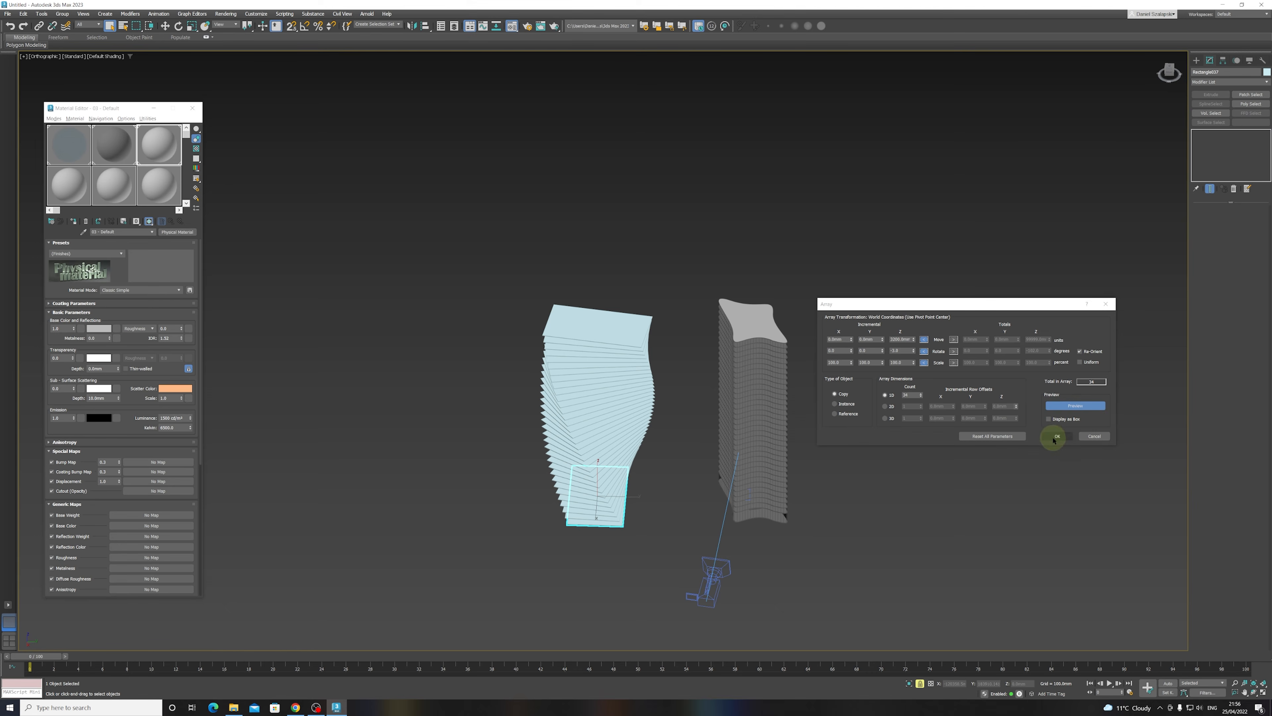
- View the scene through the physical camera and close the Material Editor
left_click(689, 555)
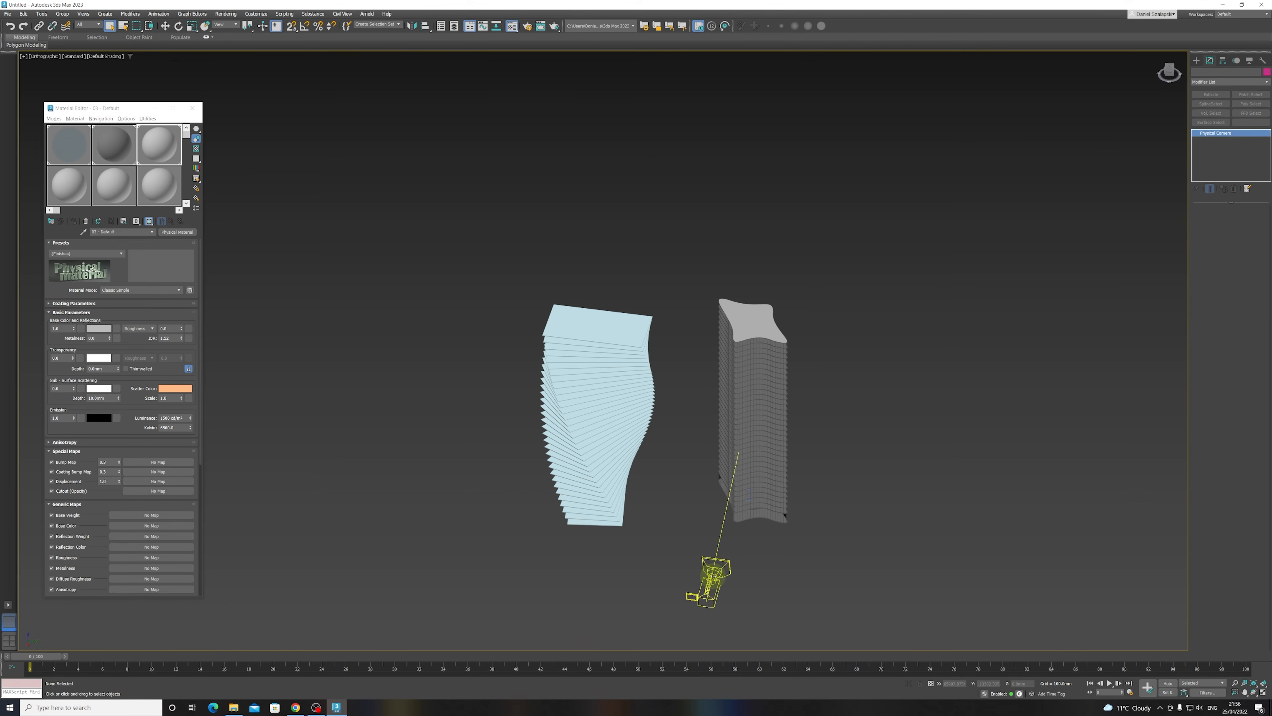
left_click(712, 570)
key("c")
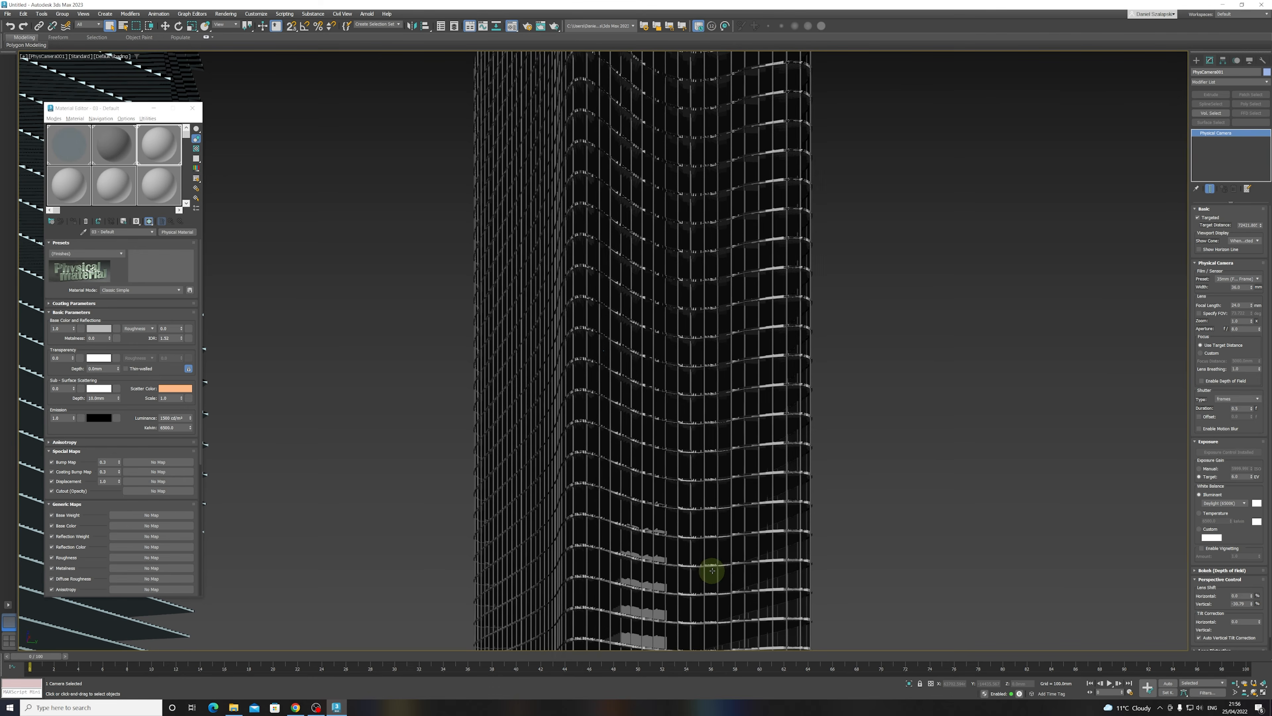
left_click(197, 108)
left_click(406, 316)
- Show the whole scene from the top in wireframe
key("t")
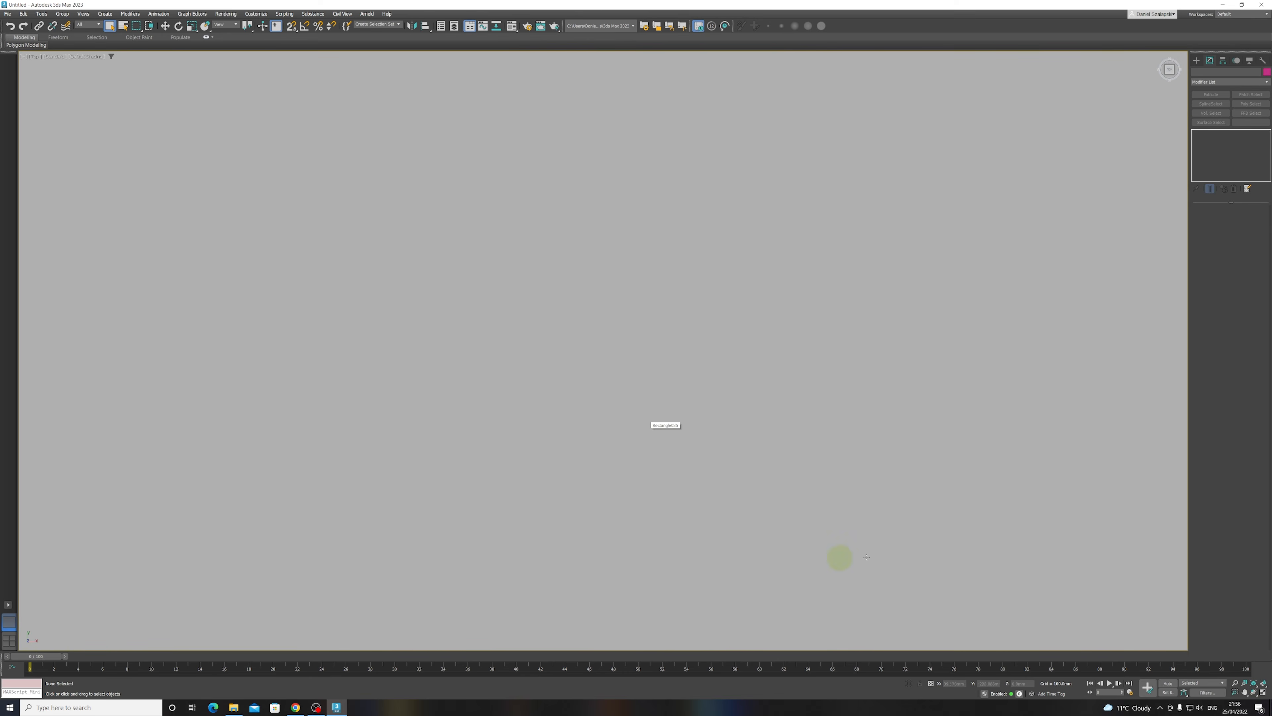
left_click(1254, 682)
scroll(556, 412, "down", 3)
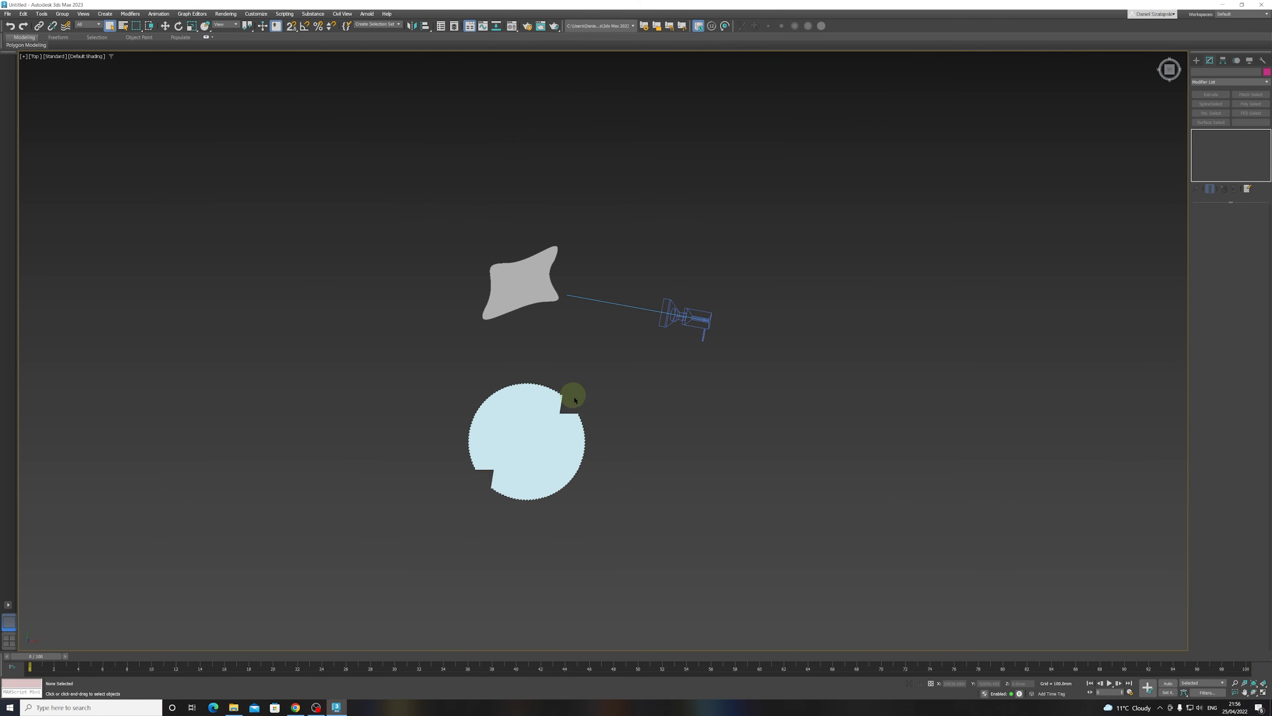
key("F3")
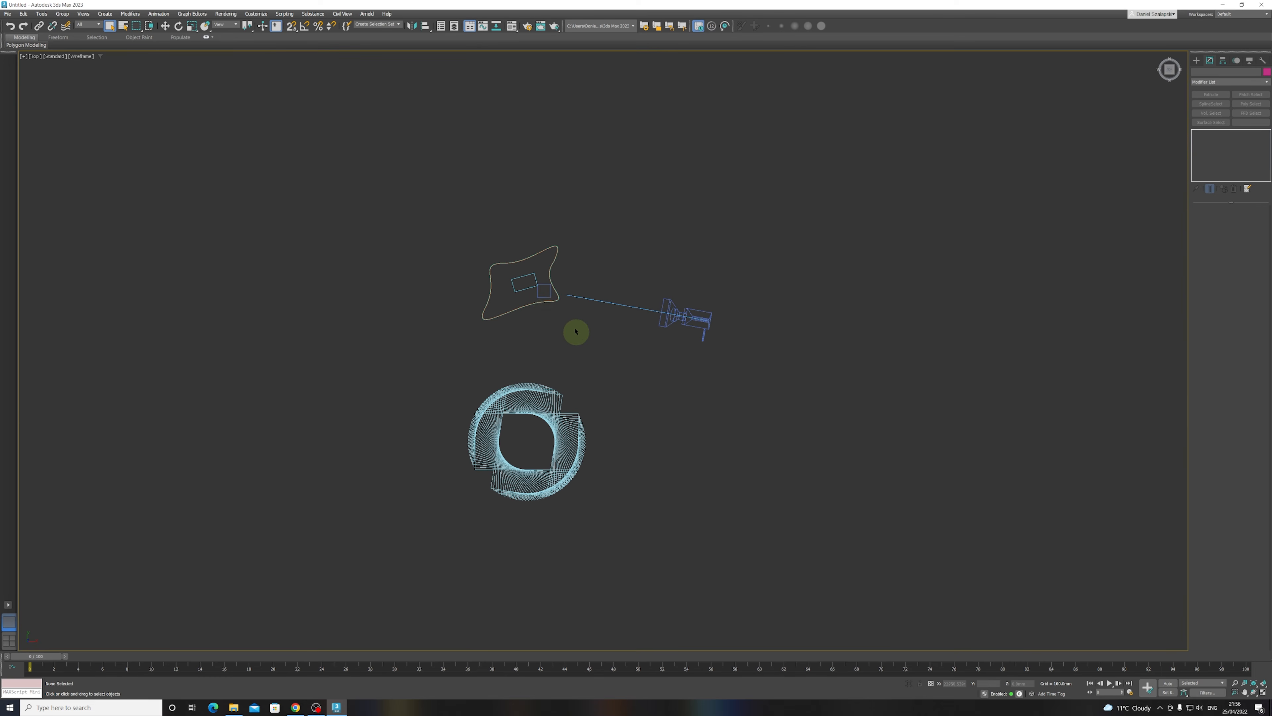
- Clone the physical camera together with its target, offset from the original toward the twisted tower
left_click(543, 296)
right_click(541, 294)
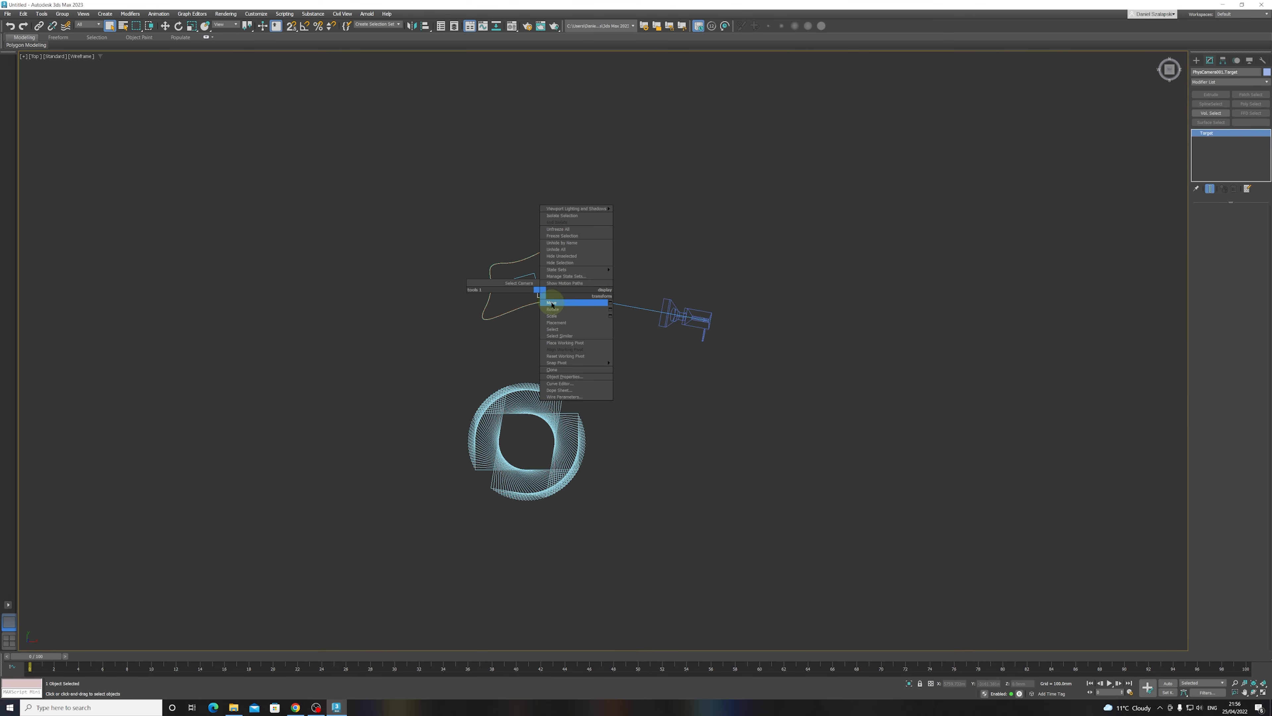
left_click(551, 303)
left_click(694, 321)
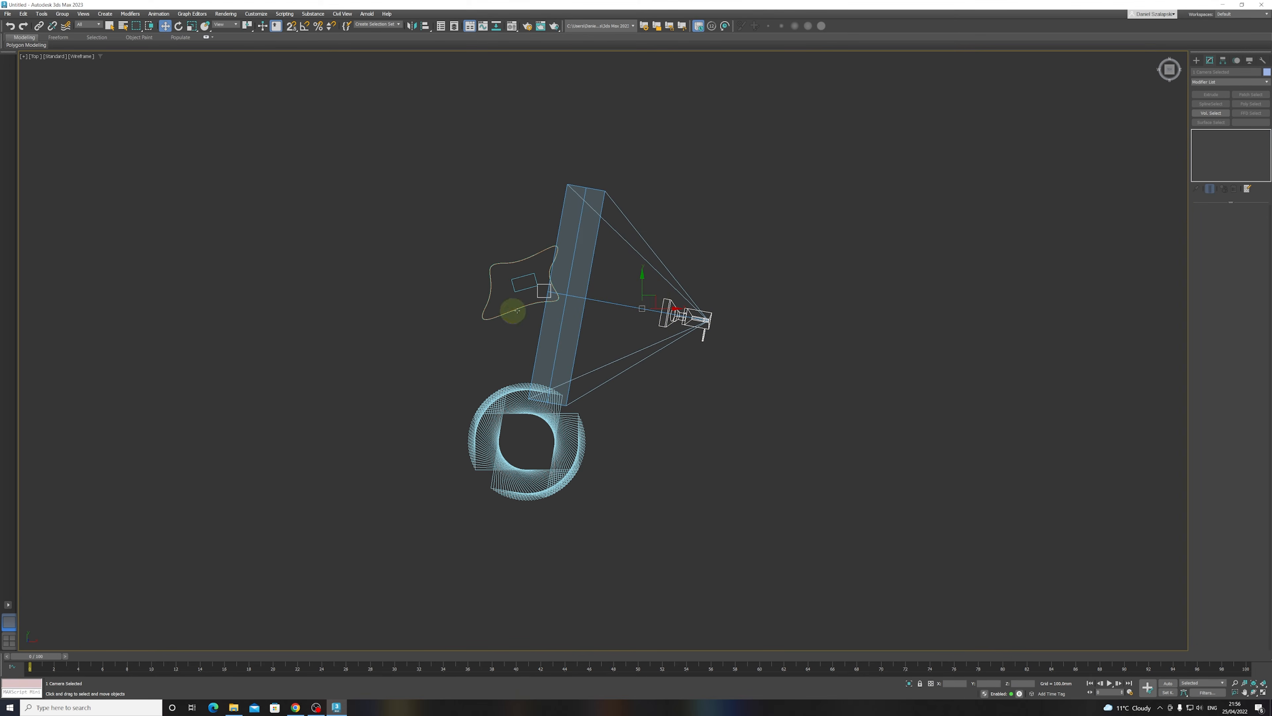
scroll(519, 437, "up", 5)
scroll(521, 435, "up", 5)
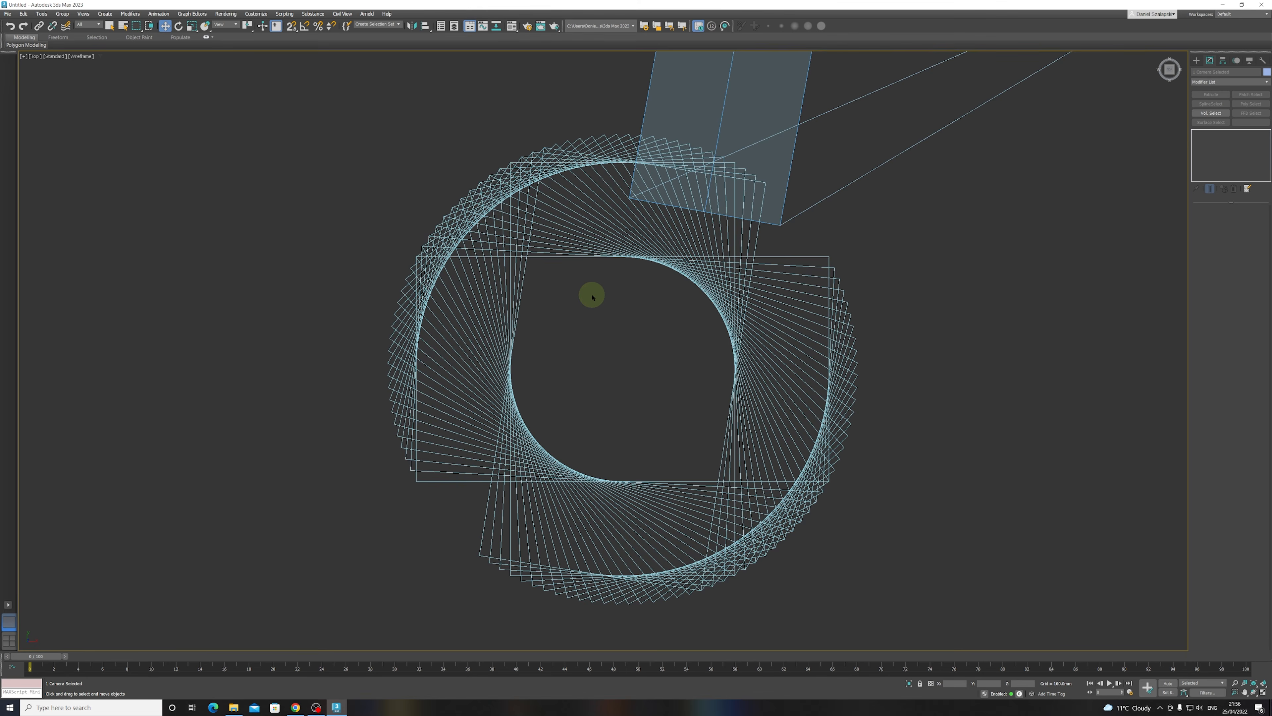
scroll(603, 296, "down", 8)
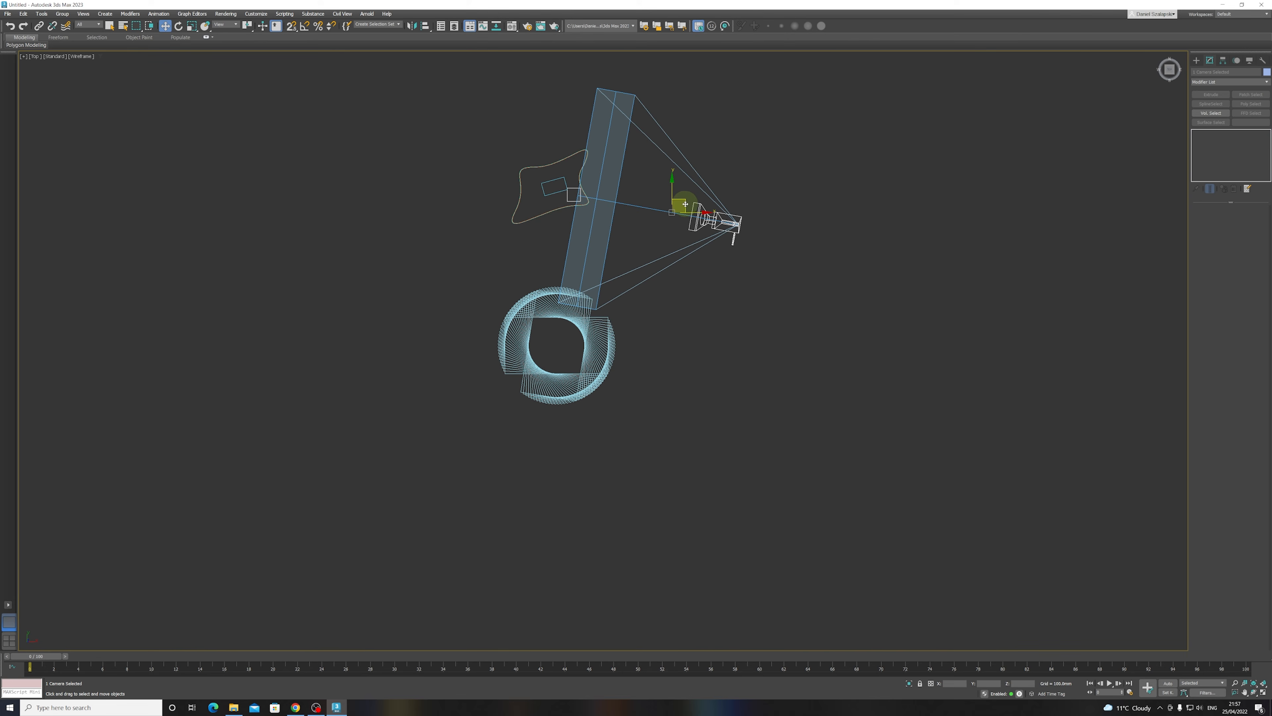
left_click_drag(686, 204, 761, 275)
left_click(596, 335)
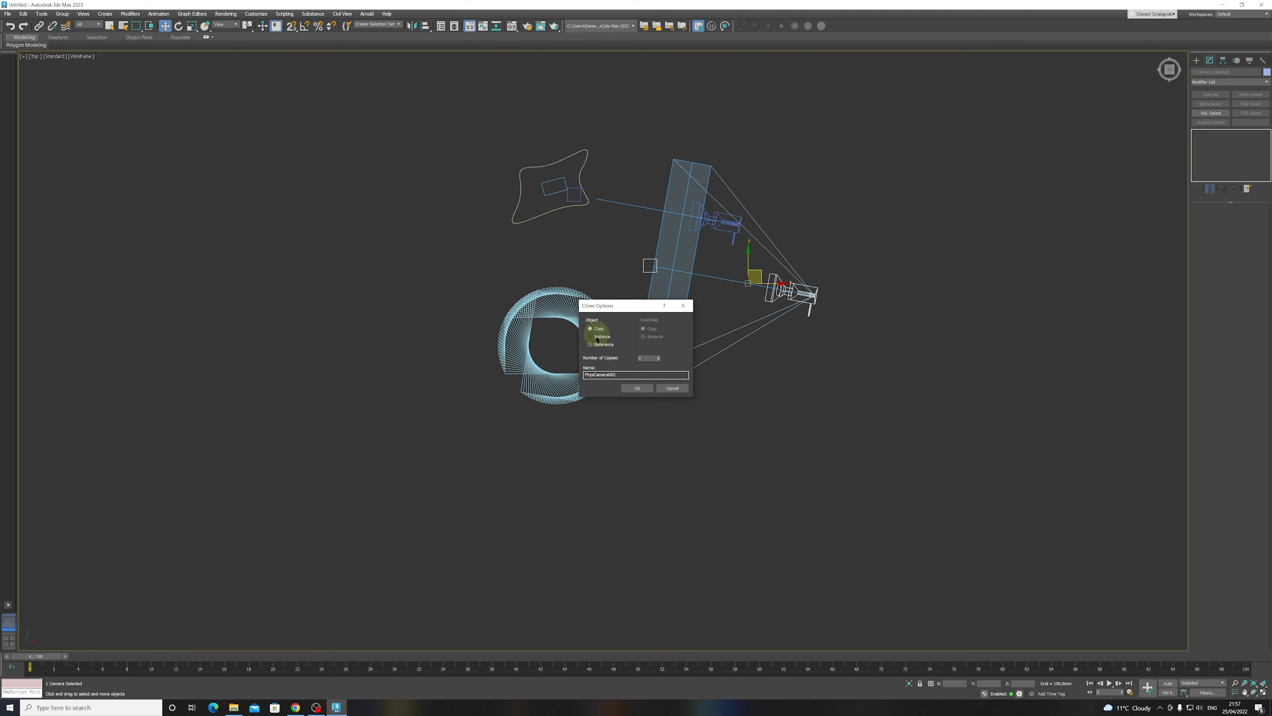
left_click(638, 387)
- Move the cloned camera's target to the centre of the twisted tower and look through that camera
left_click(647, 272)
left_click_drag(657, 258, 575, 339)
left_click(797, 302)
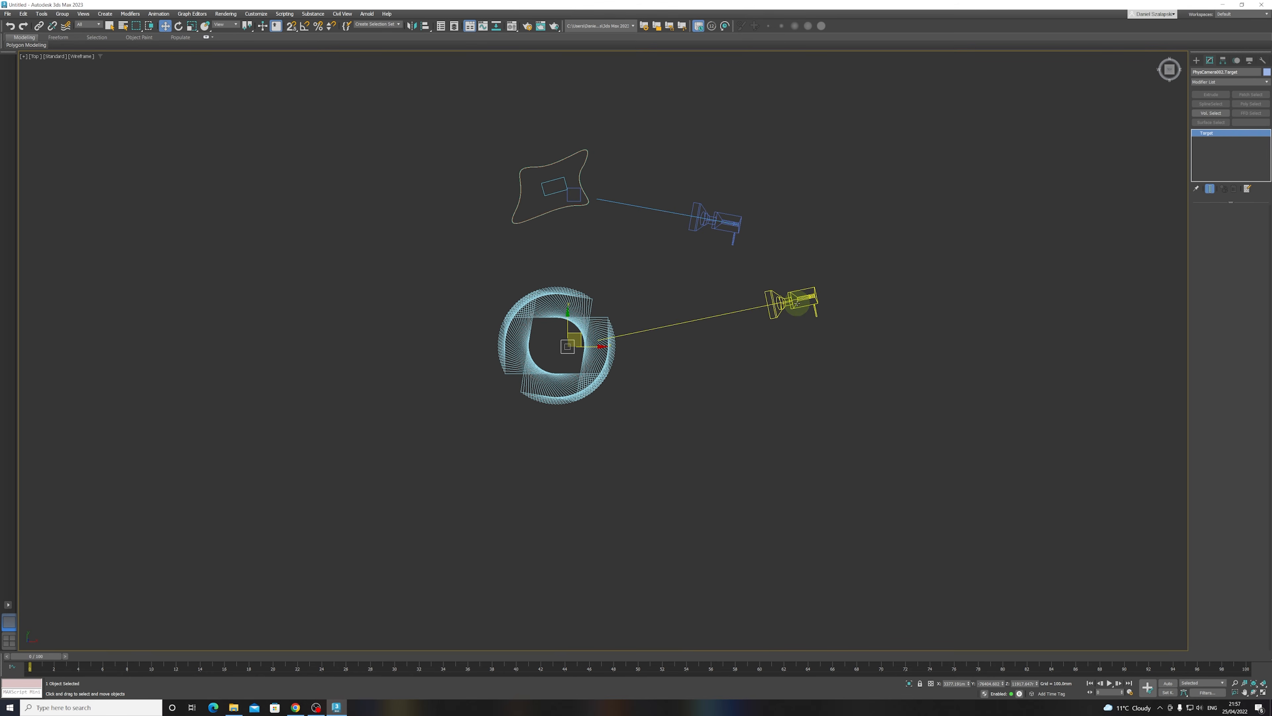
key("c")
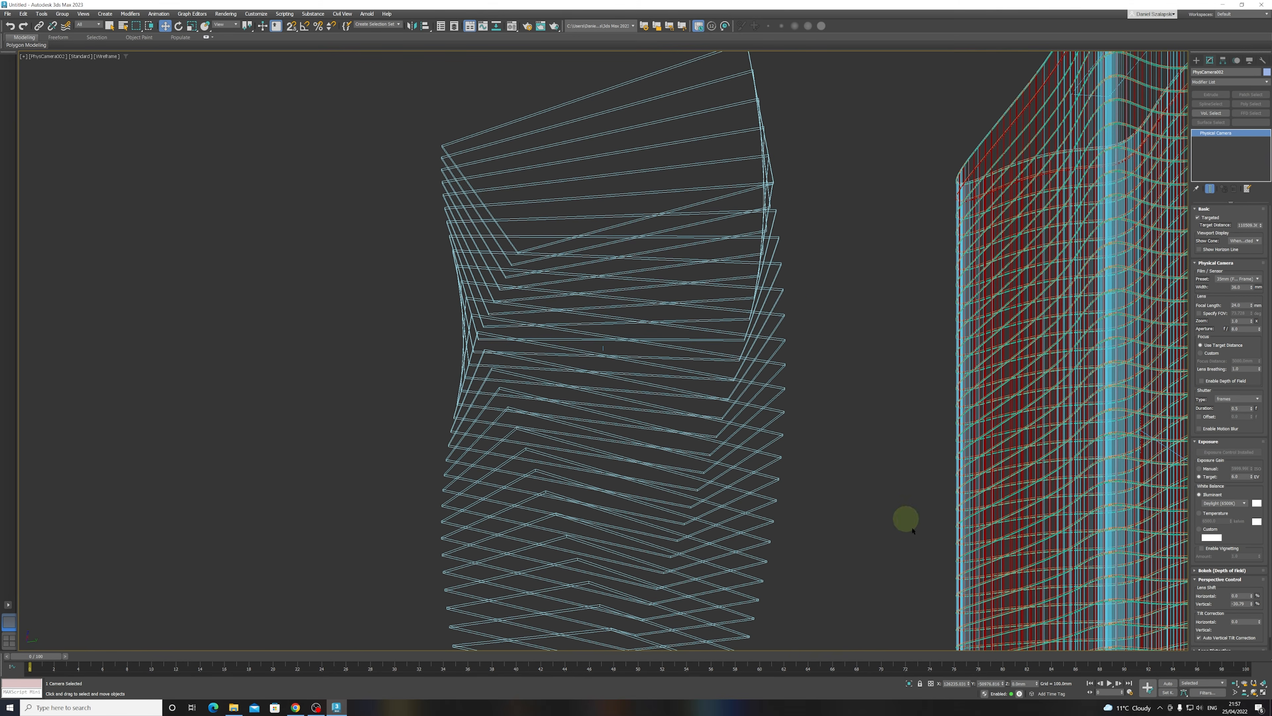
- Show safe frames in the second camera's view and switch it to default shading
left_click(44, 57)
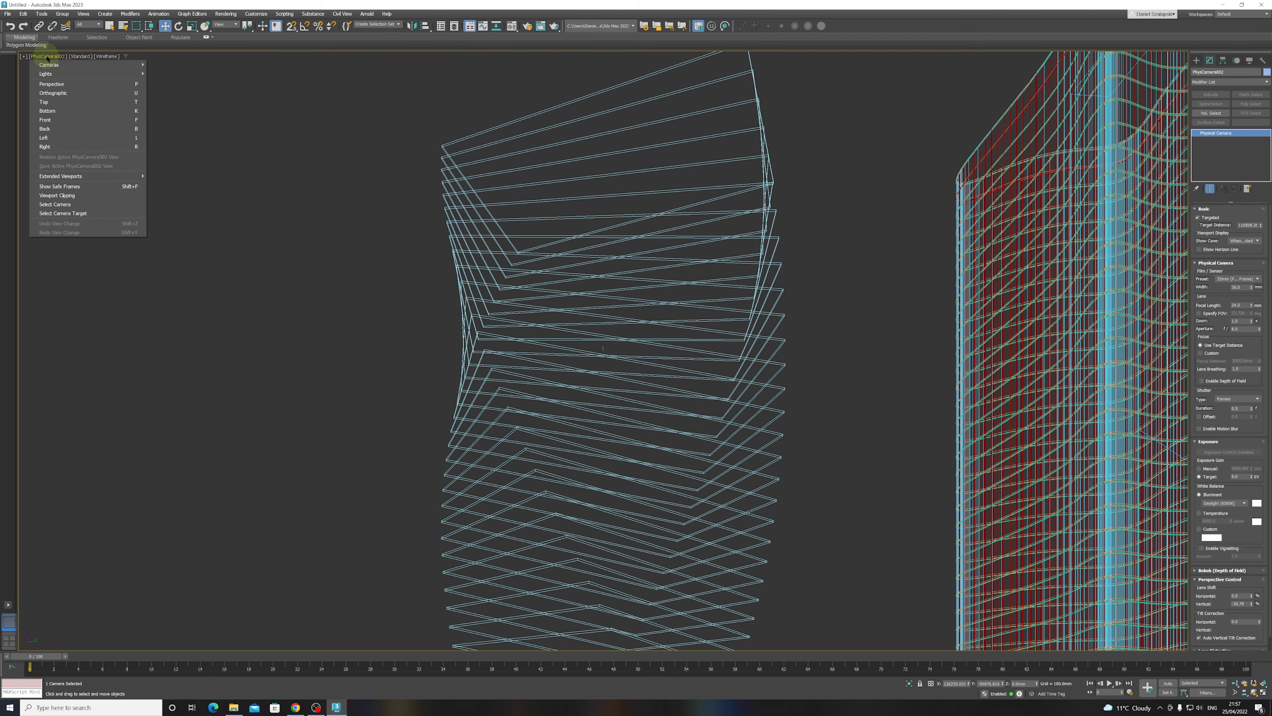
left_click(80, 187)
left_click(523, 196)
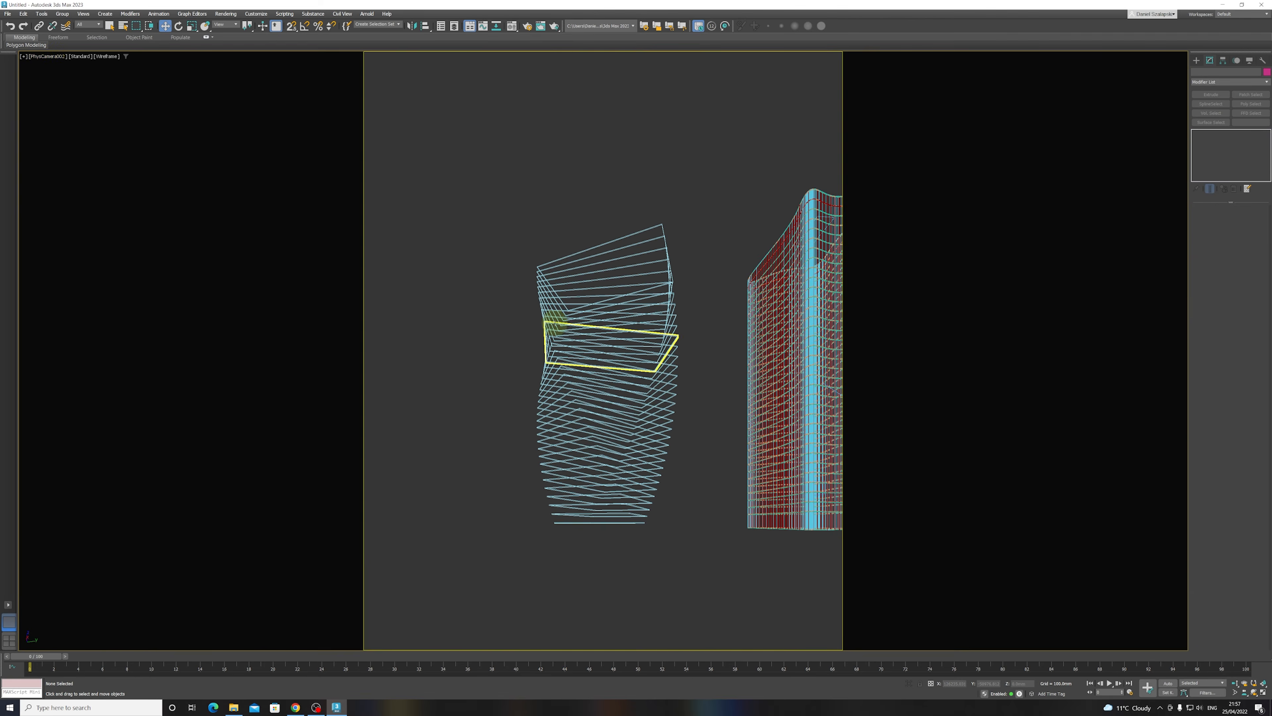
key("F3")
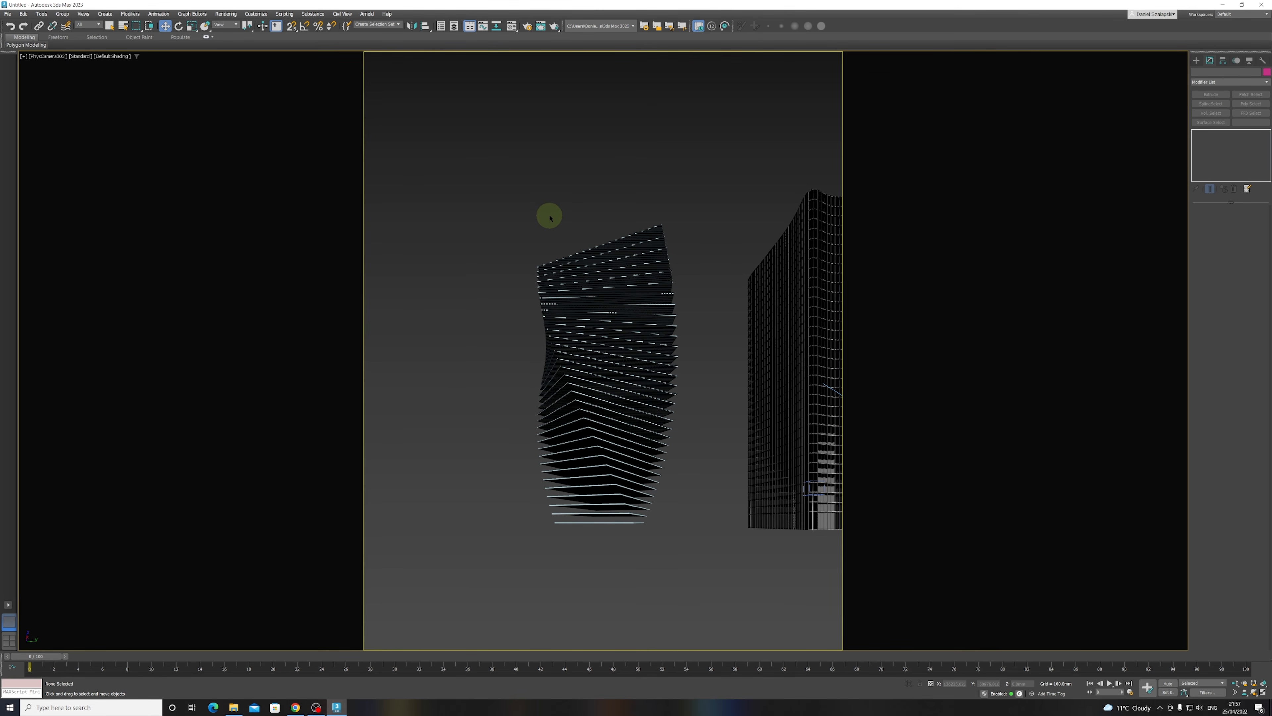
- Clone the twisted tower's base slab as a copy, placed beside the tower on the side away from the curved tower
key("t")
scroll(650, 428, "down", 3)
middle_click_drag(660, 457, 632, 426)
middle_click_drag(674, 436, 648, 407, "alt")
middle_click_drag(705, 381, 707, 417)
left_click(704, 407)
left_click_drag(719, 387, 571, 403, "shift")
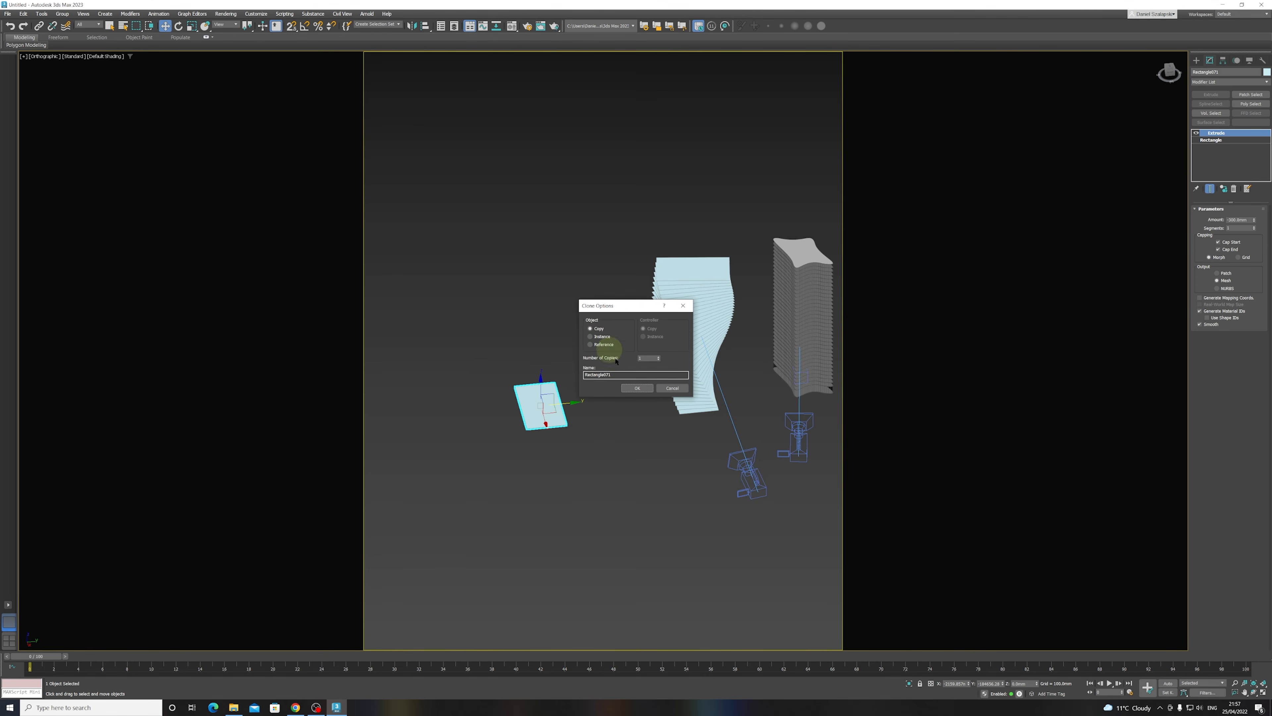
left_click(637, 388)
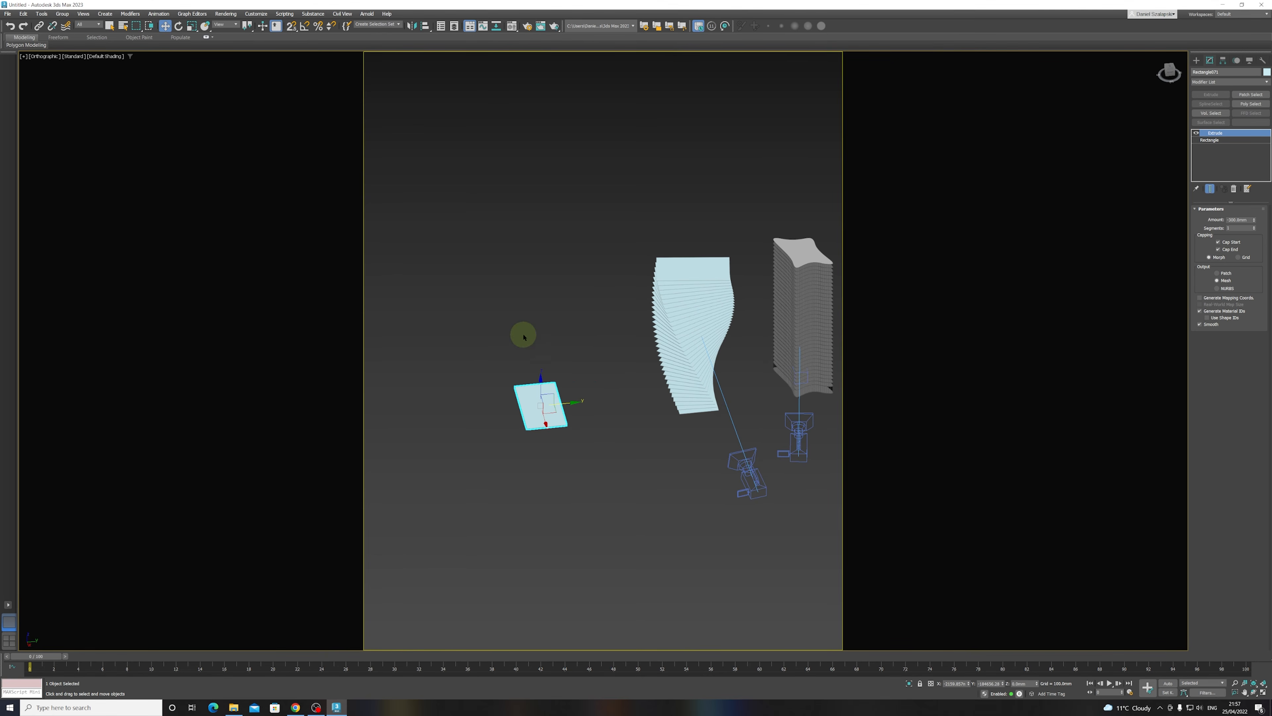
- Set up a previewed array of the copied slab, reducing the incremental scale on all three axes so the slabs taper upward
left_click(36, 14)
left_click(50, 157)
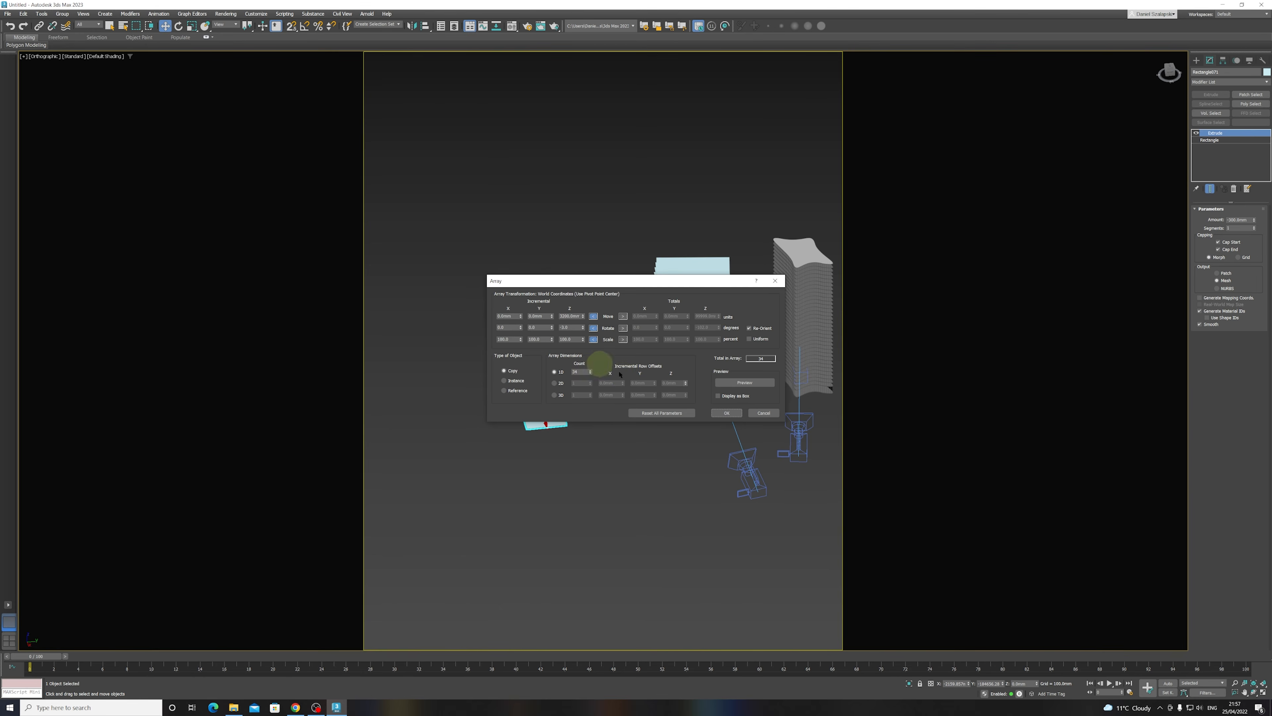
left_click_drag(594, 281, 779, 320)
left_click(946, 422)
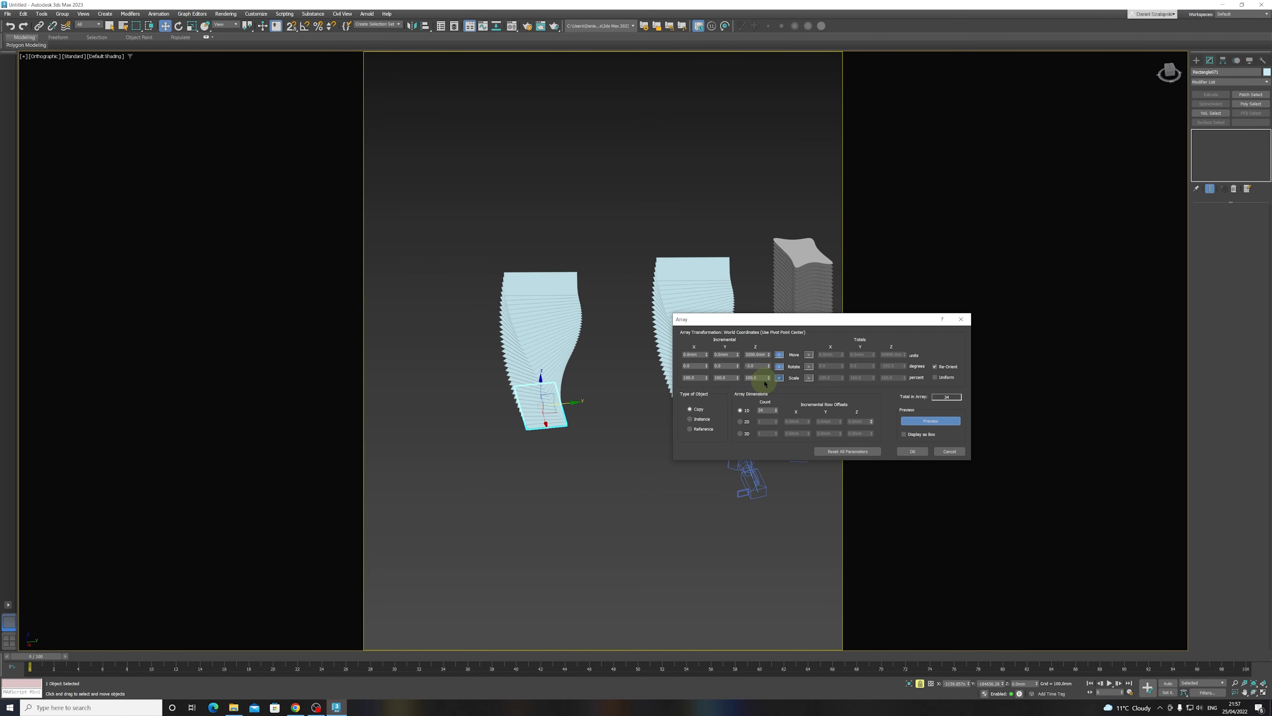
left_click_drag(769, 380, 708, 378)
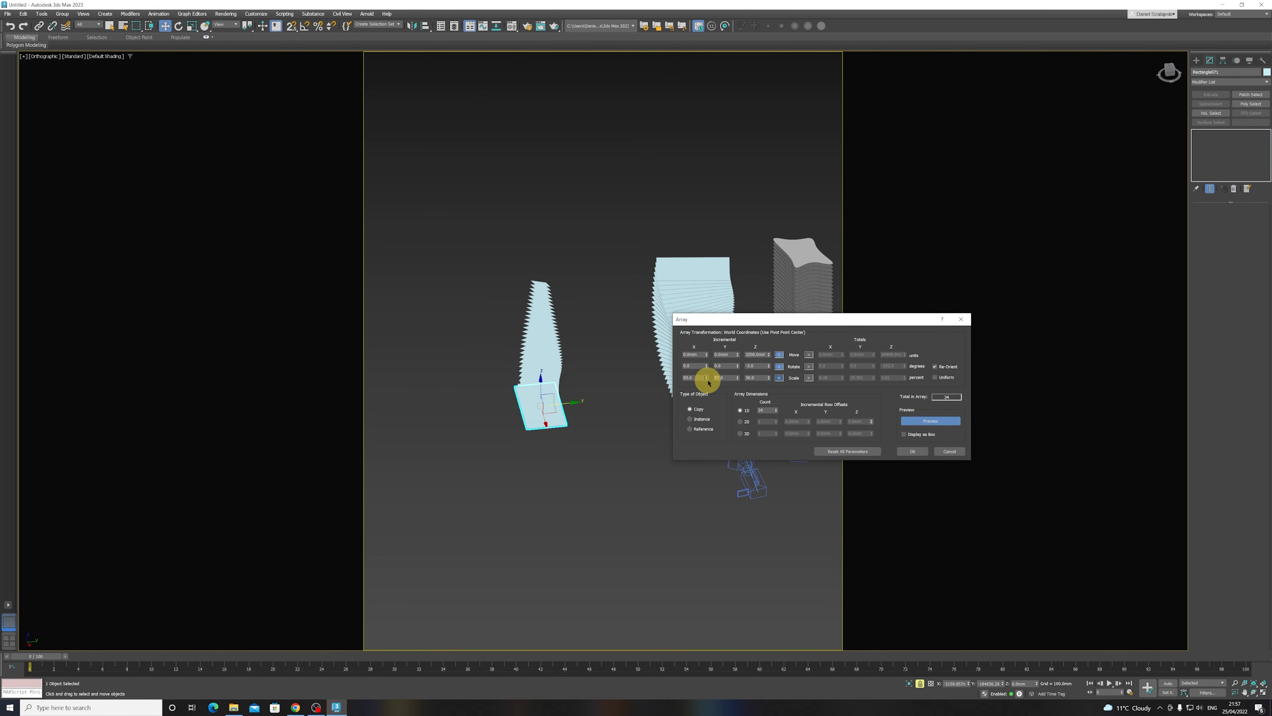
mouse_move(532, 397)
middle_mouse_down("alt")
mouse_move(568, 373)
mouse_move(688, 377)
mouse_move(682, 406)
mouse_move(599, 370)
mouse_move(513, 398)
mouse_move(526, 399)
middle_mouse_up("alt")
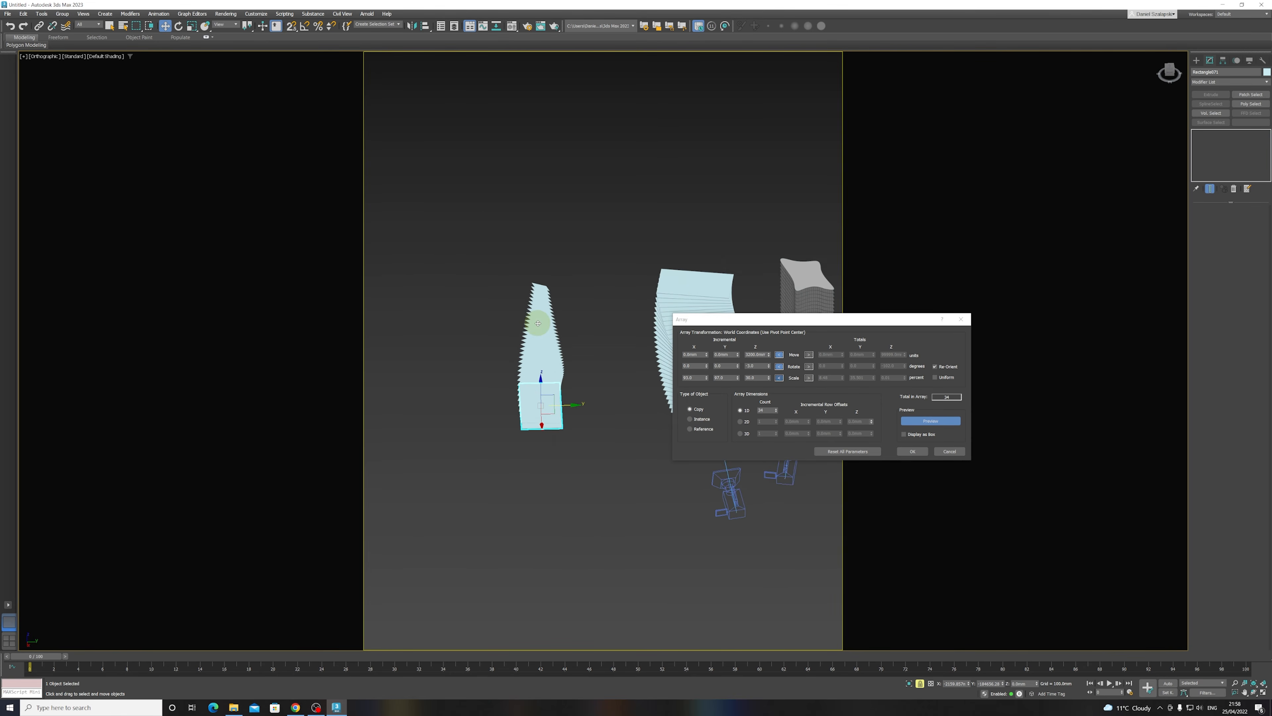
scroll(551, 326, "up", 4)
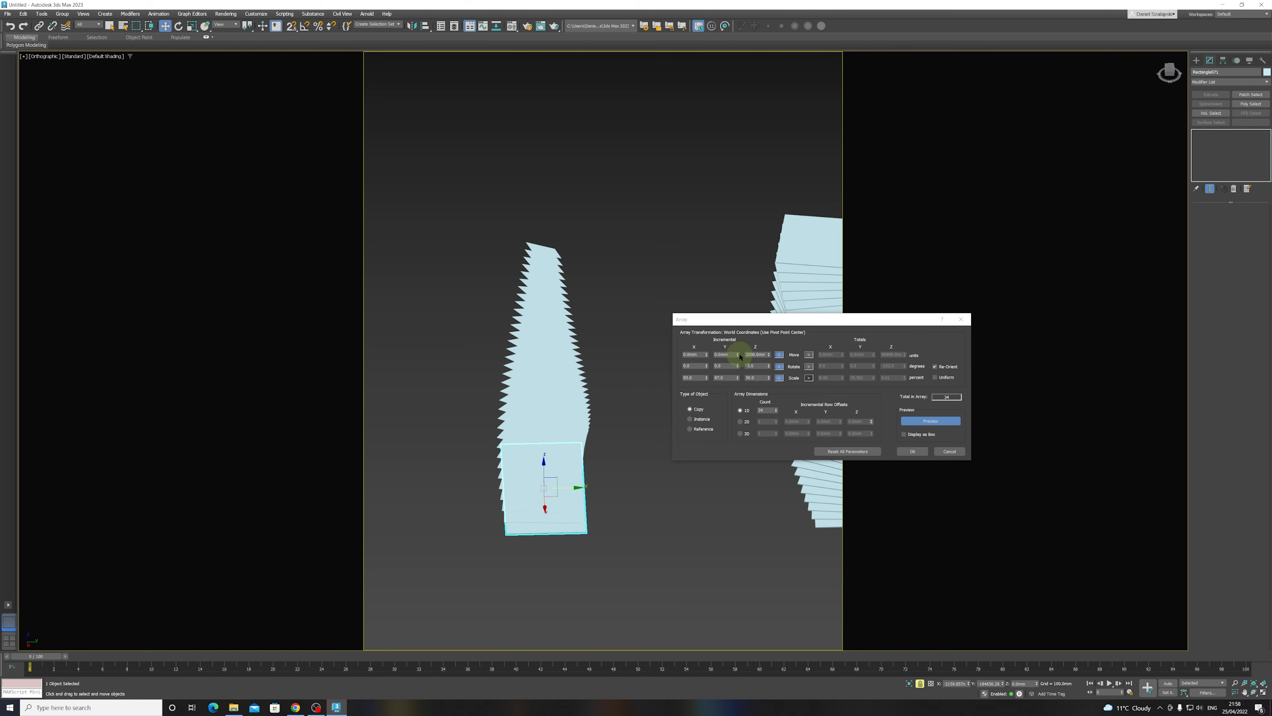
- Add incremental X and Y move offsets so the tapering tower leans sideways, check it in wireframe, and create the array
left_click_drag(740, 355, 747, 522)
left_click(696, 365)
left_click_drag(708, 355, 568, 417)
middle_click_drag(568, 417, 489, 420, "alt")
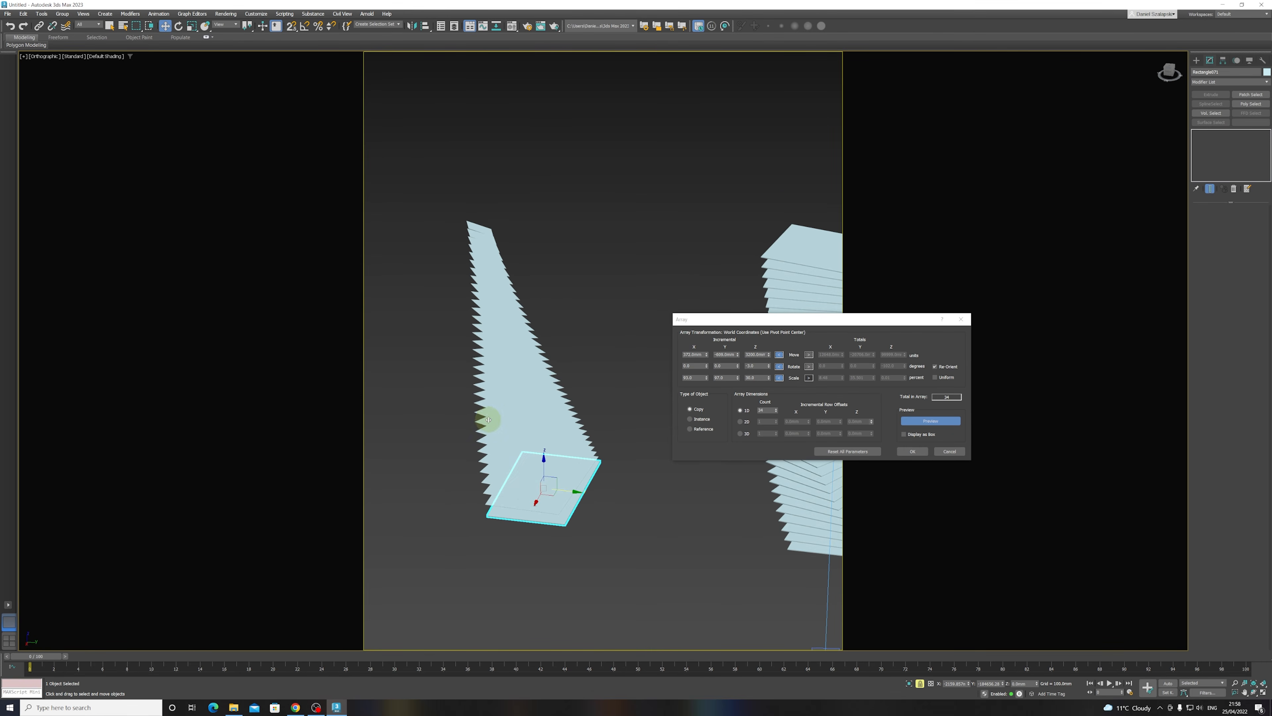
key("F3")
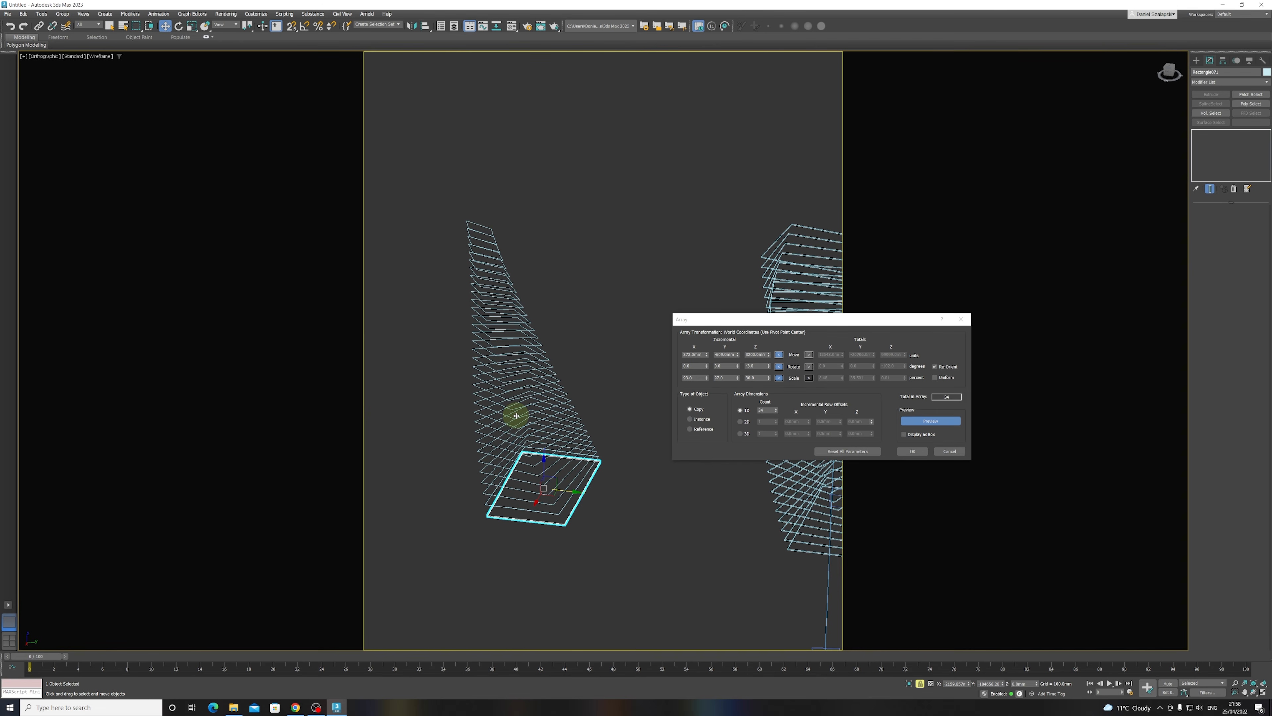
middle_click_drag(548, 420, 497, 397, "alt")
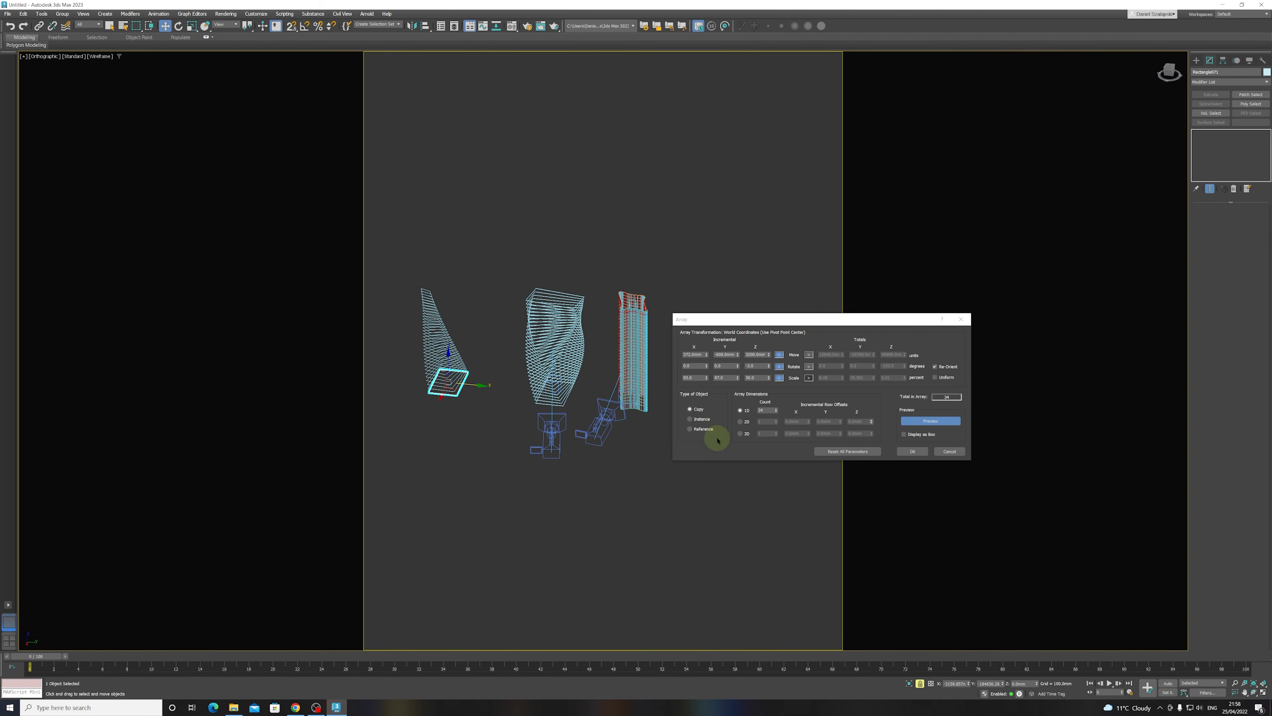
left_click(912, 452)
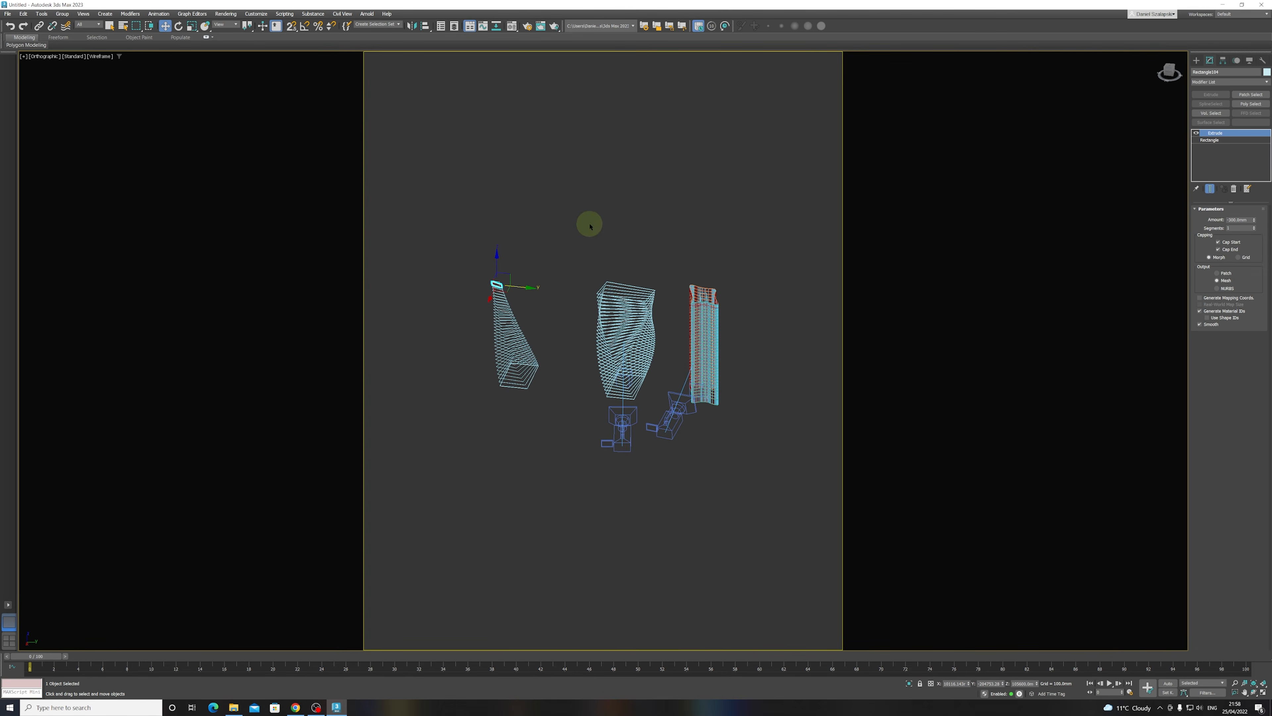
- Deselect the tapered tower's top slab and return the view to default shading
left_click(612, 239)
key("F3")
mouse_move(542, 436)
middle_mouse_down("alt")
mouse_move(588, 427)
mouse_move(532, 417)
middle_mouse_up("alt")
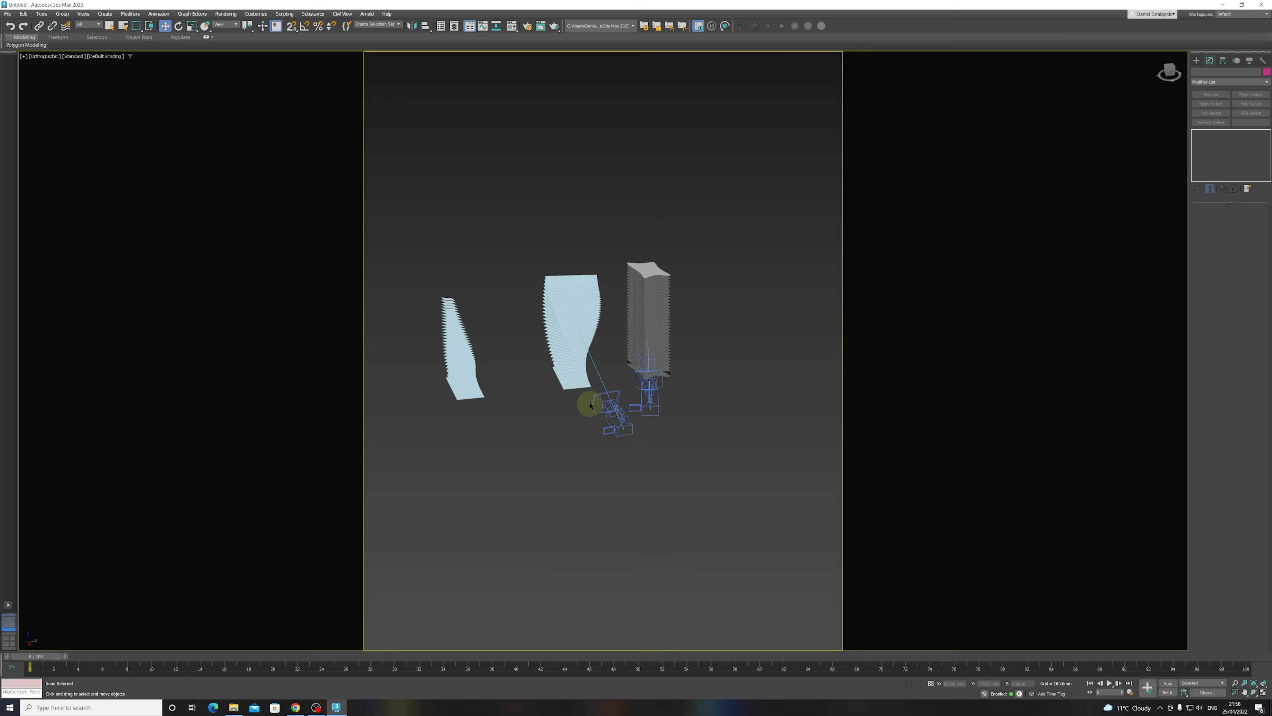
- Clear the slab selection on the twisted tower and switch from the Move tool to the Select Object tool
scroll(579, 399, "up", 3)
left_click(576, 200)
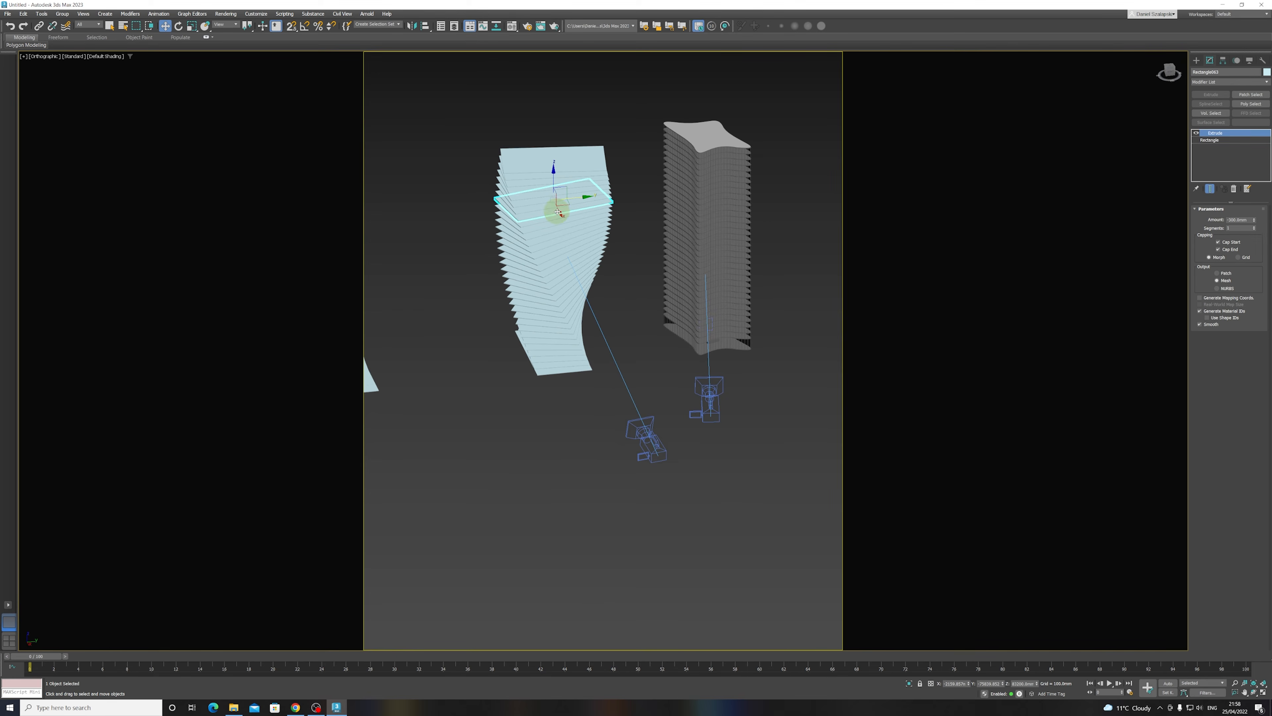
left_click(575, 139)
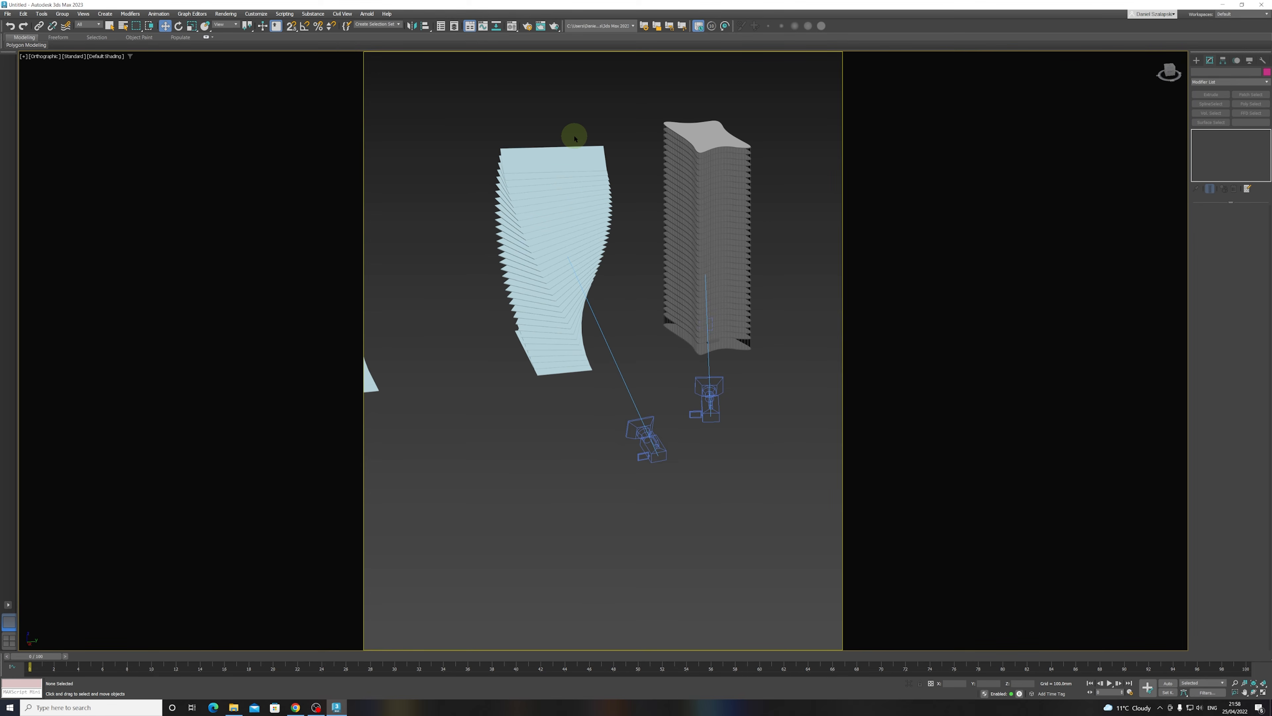
left_click(110, 25)
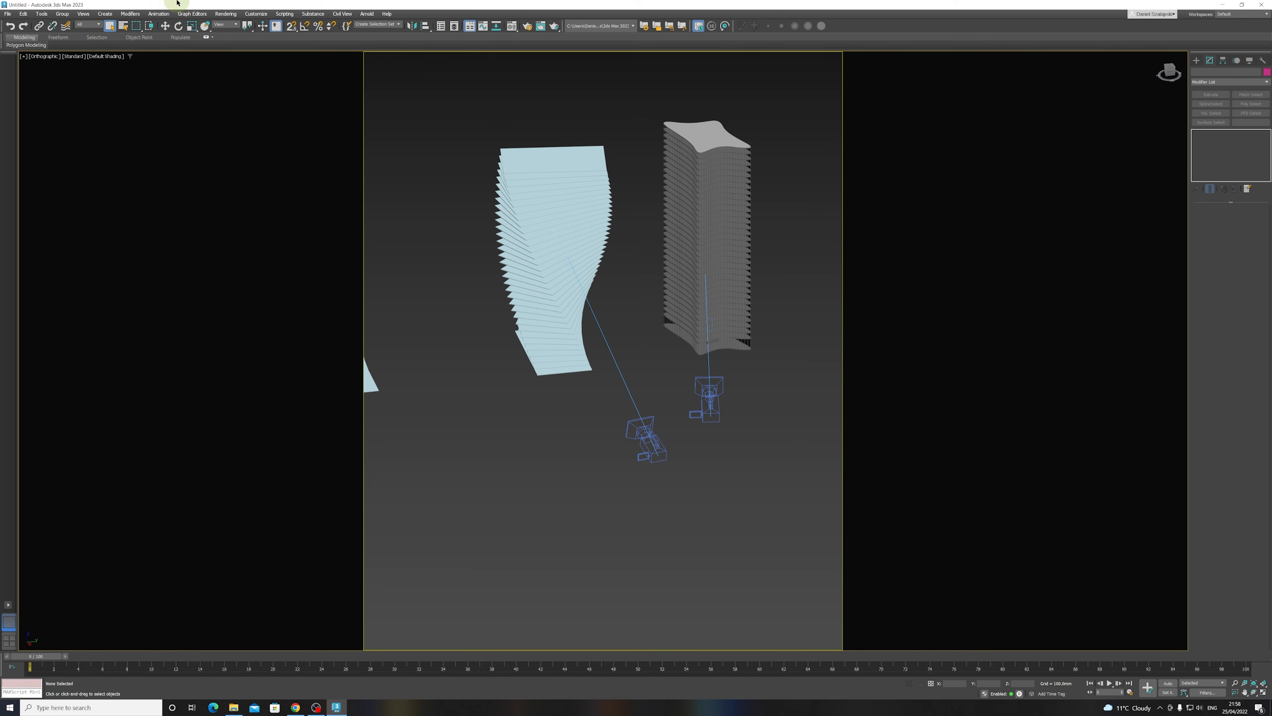